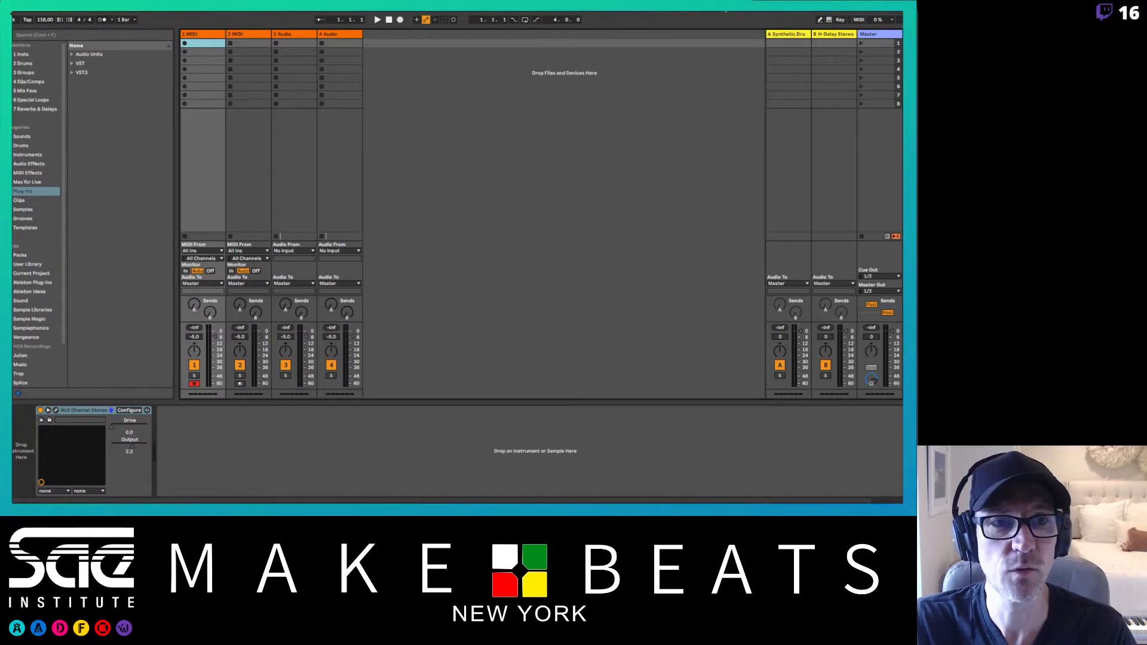
Step: Enable the Cursor Pro pointer highlight for the screen
left_click(725, 9)
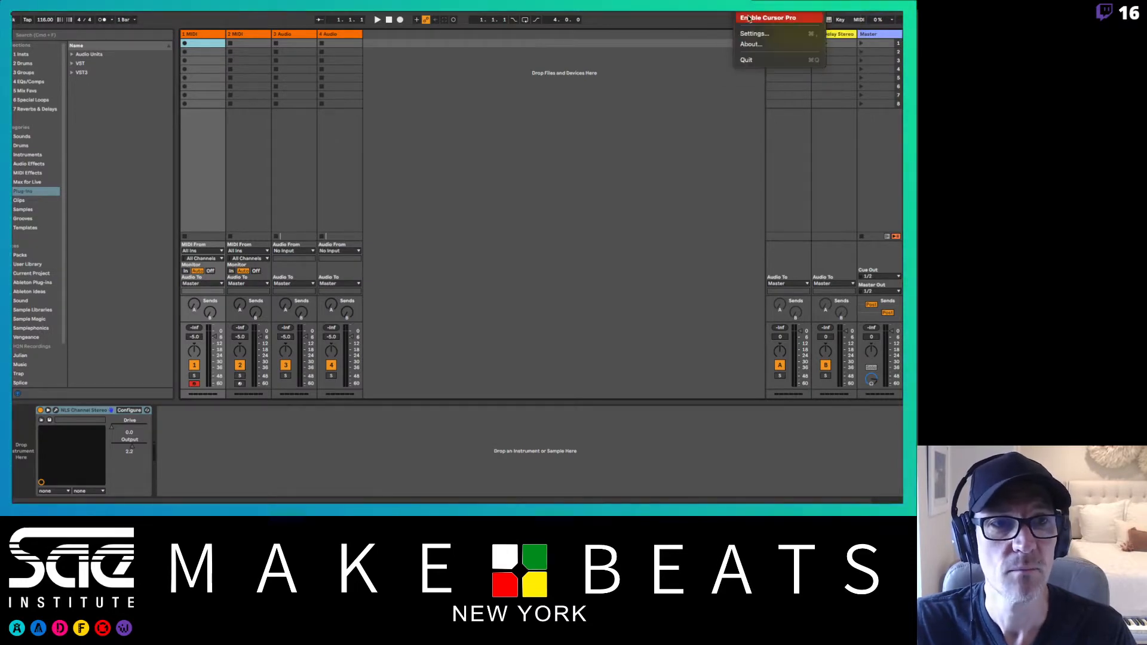
left_click(726, 45)
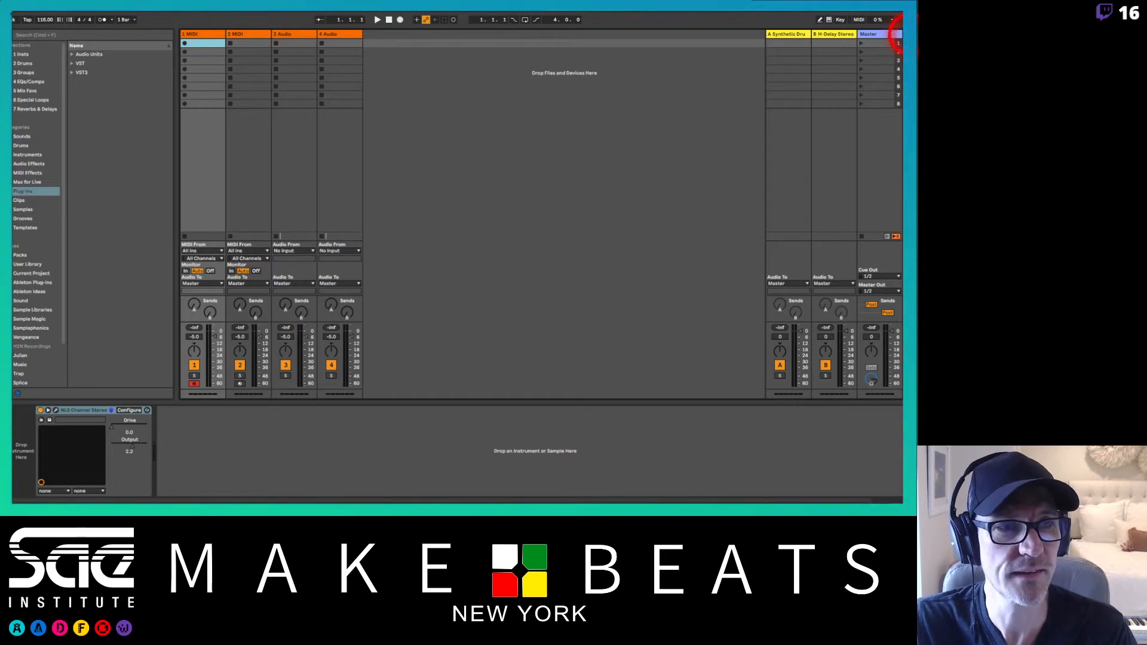
Step: Switch the Live set from Session View to Arrangement View
left_click(897, 35)
left_click(898, 43)
left_click(898, 33)
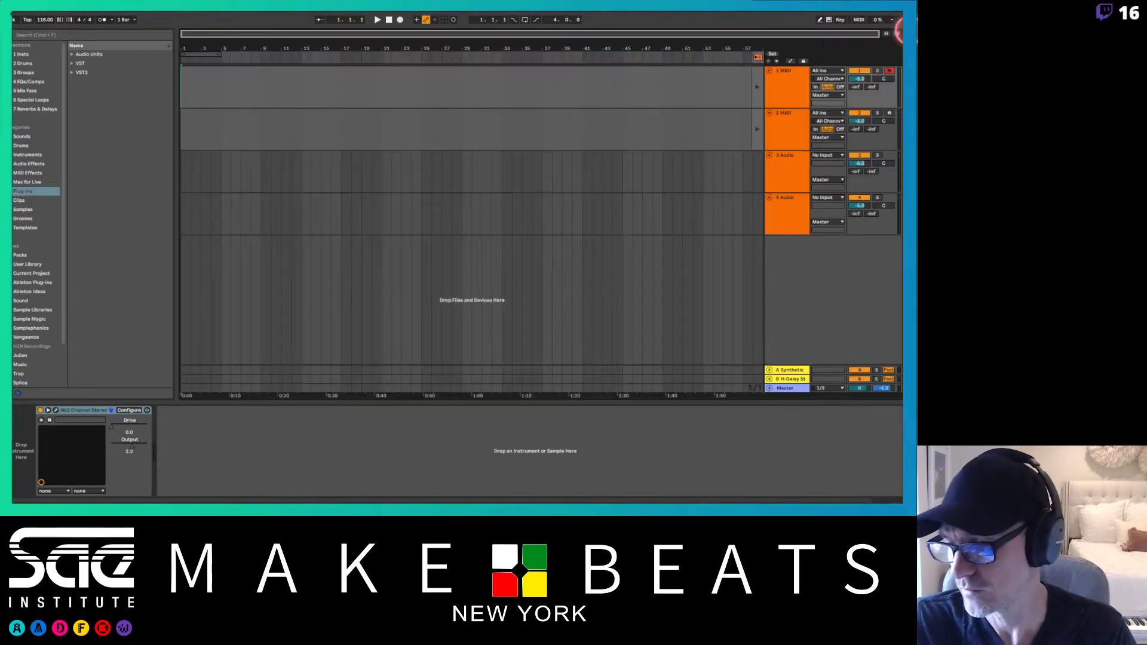
Step: Narrow the Live window so its view selectors fit on screen, and bring it in front of the spreadsheet
left_click_drag(916, 36, 786, 37)
left_click(786, 37)
left_click(827, 20)
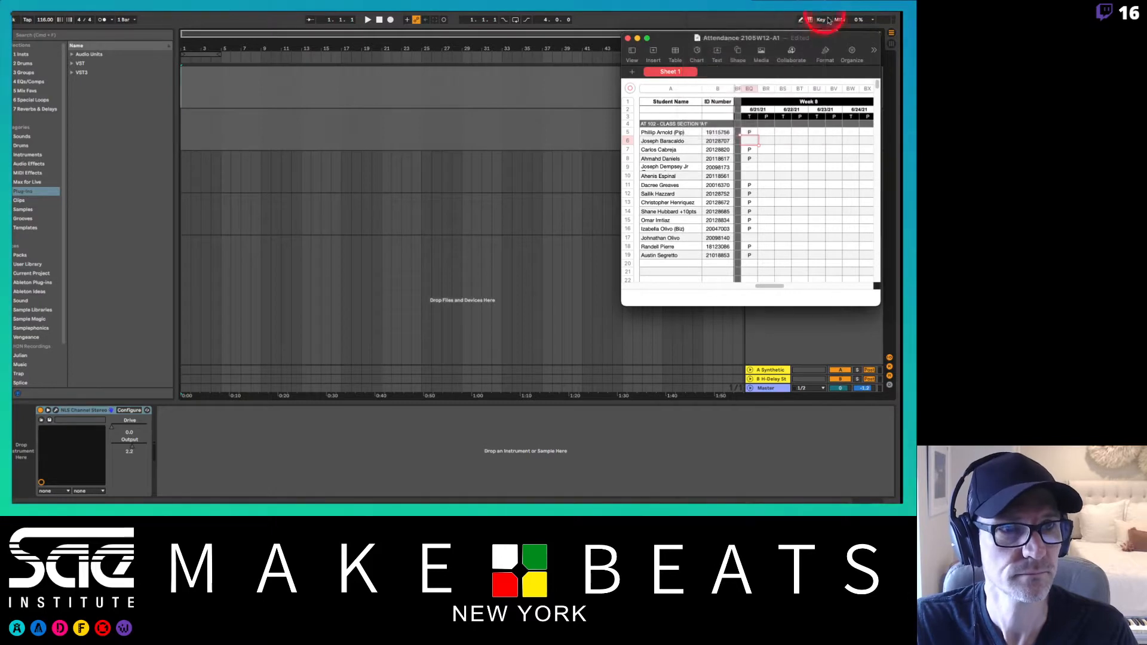
left_click(827, 13)
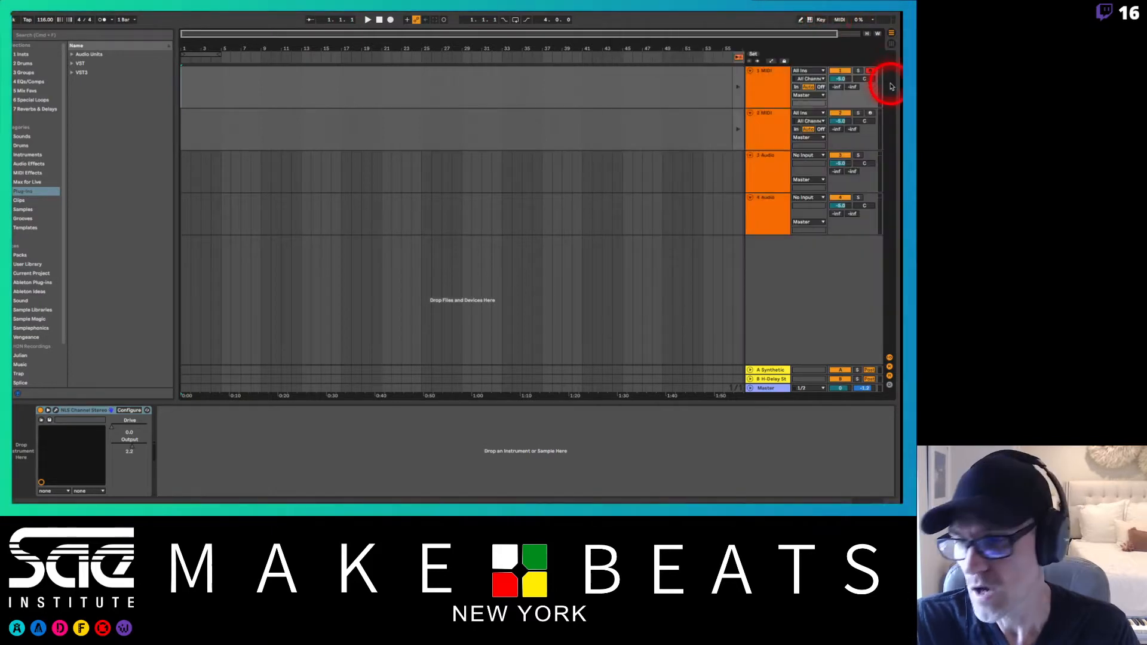
Step: Alternate between Session View and Arrangement View with the view selectors, finishing in Arrangement View
left_click(891, 42)
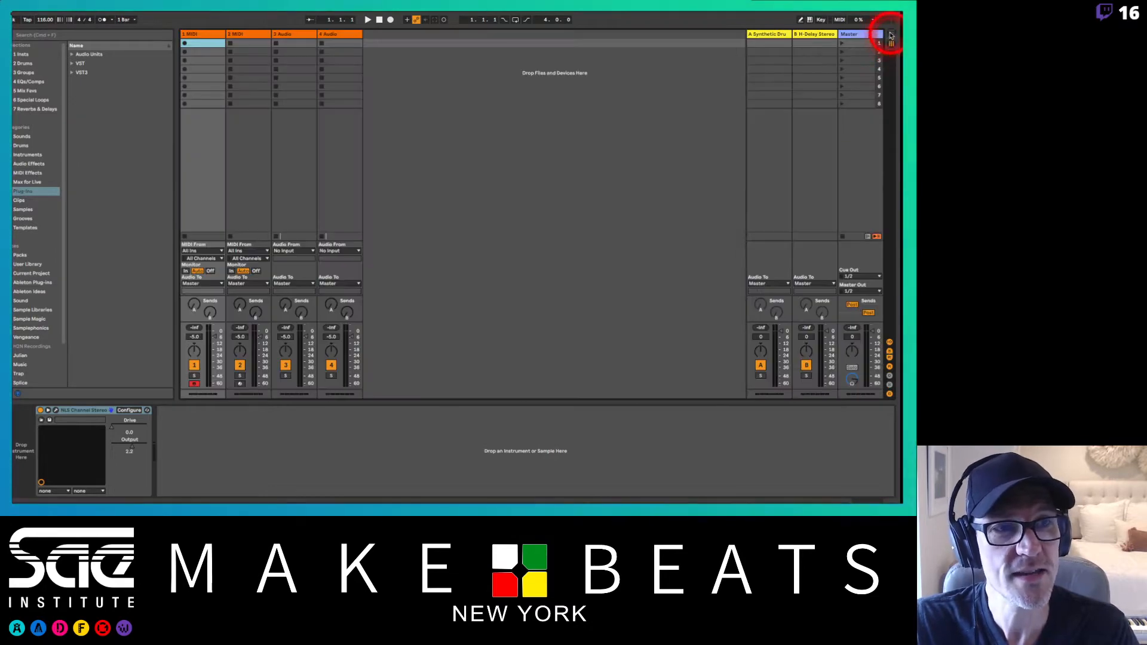
left_click(890, 34)
left_click(890, 42)
left_click(891, 34)
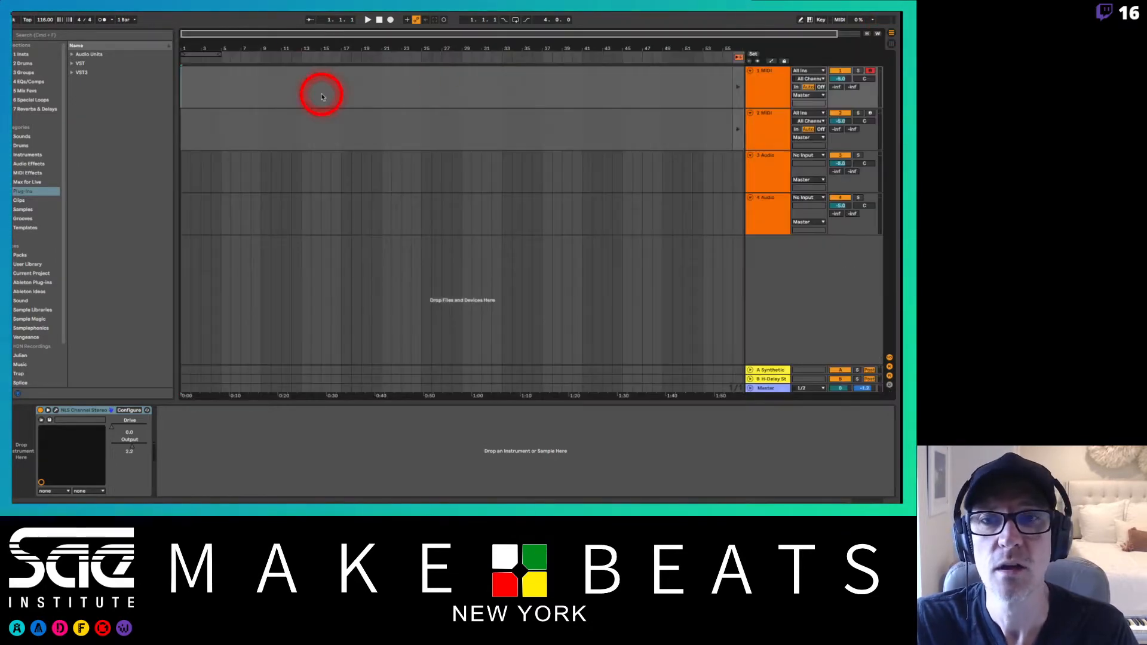
Step: Open a second Live window showing Session View over the Arrangement, and close it again
left_click(131, 6)
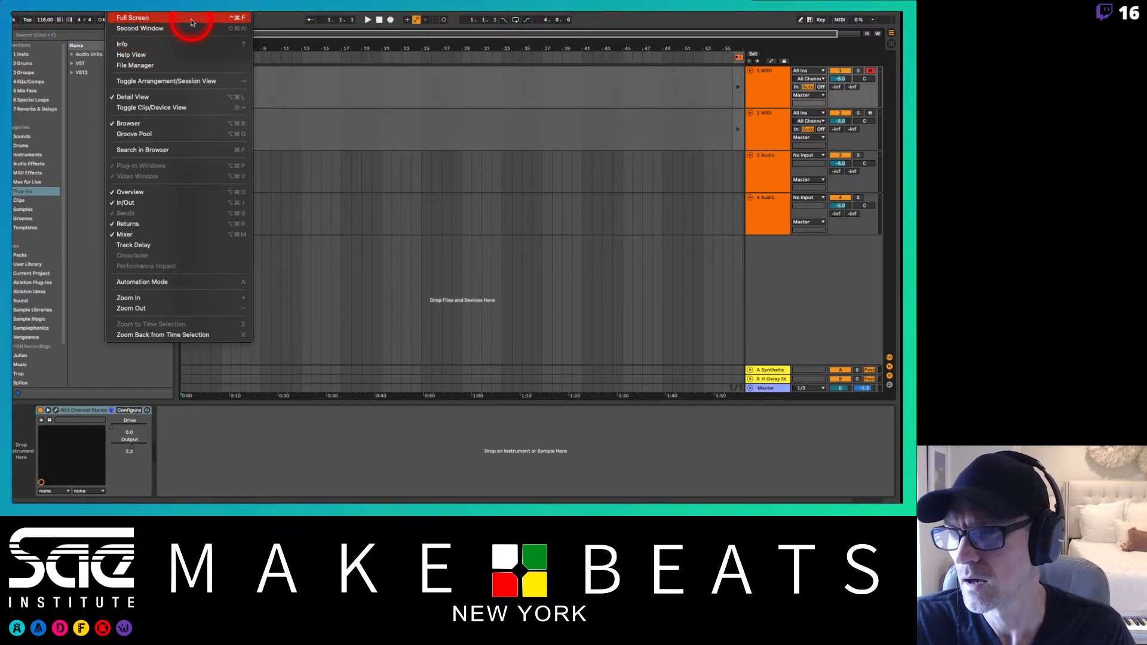
left_click(148, 27)
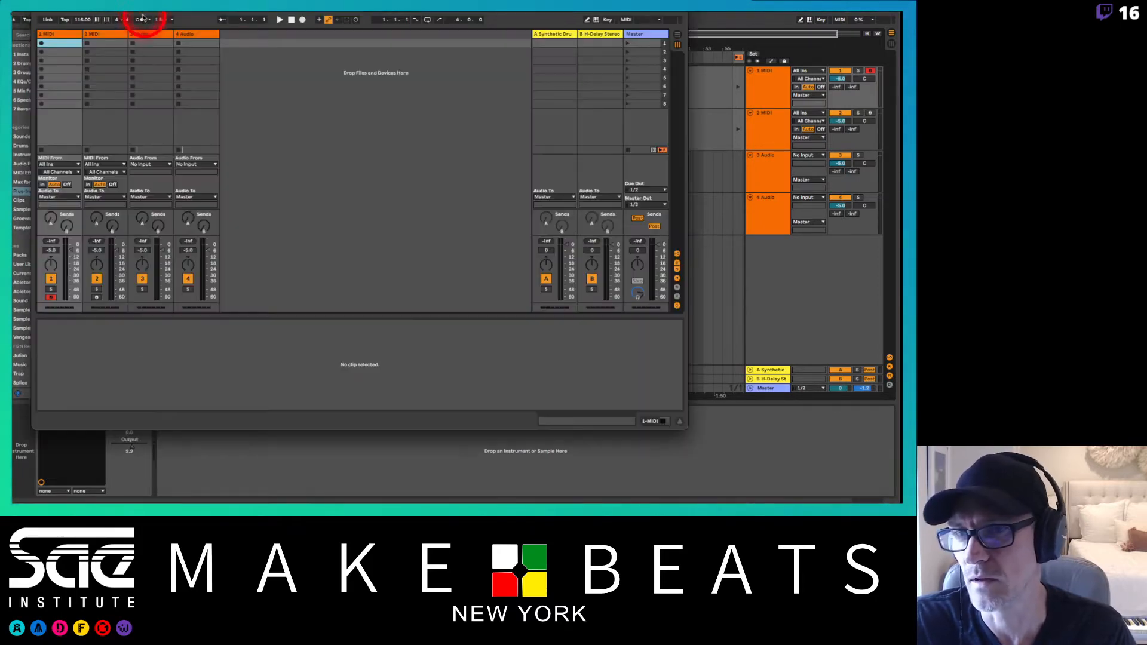
left_click(39, 9)
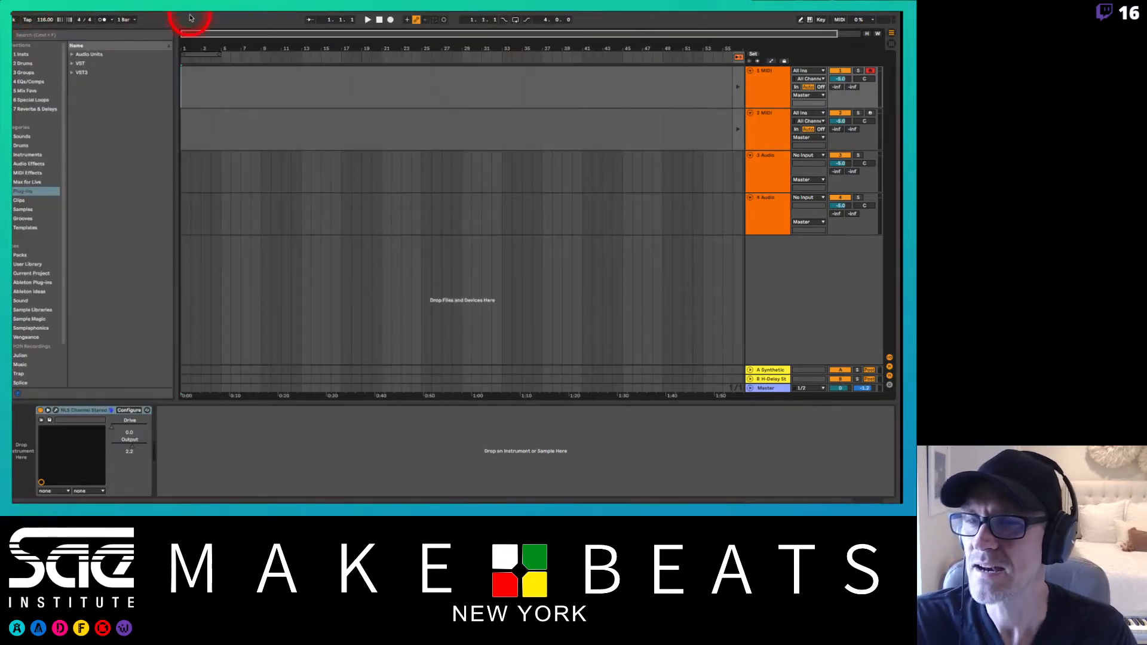
Step: Toggle repeatedly between the Arrangement and Session views to compare them, finishing in Session View
key("Tab")
key("Tab")
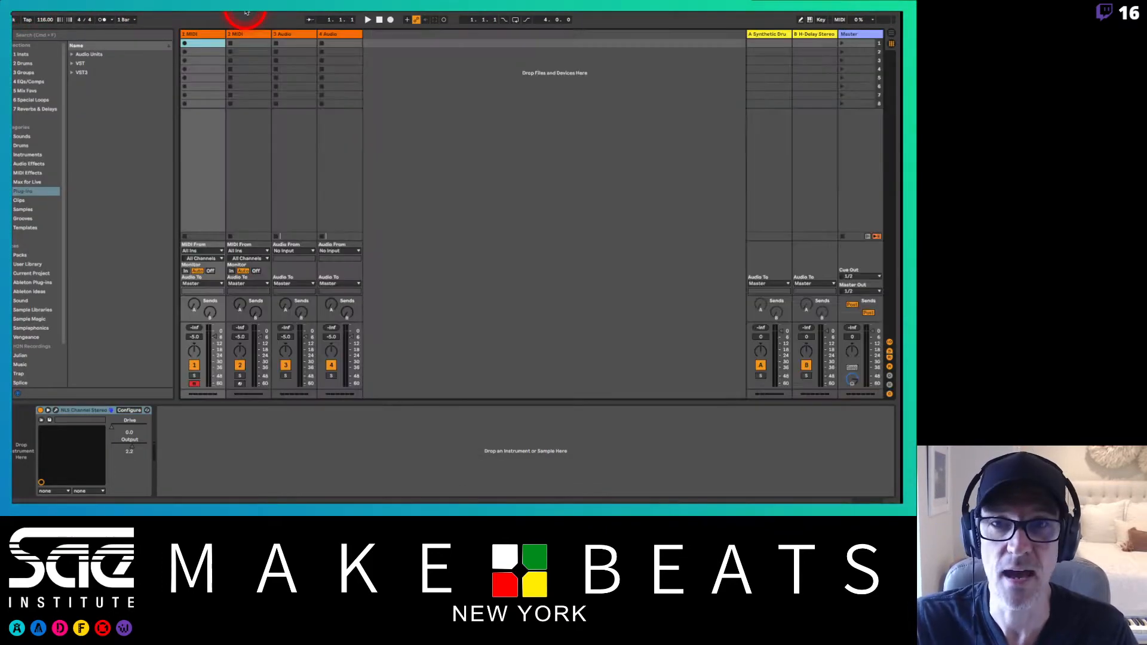
key("Tab")
key("Tab")
key("Tab")
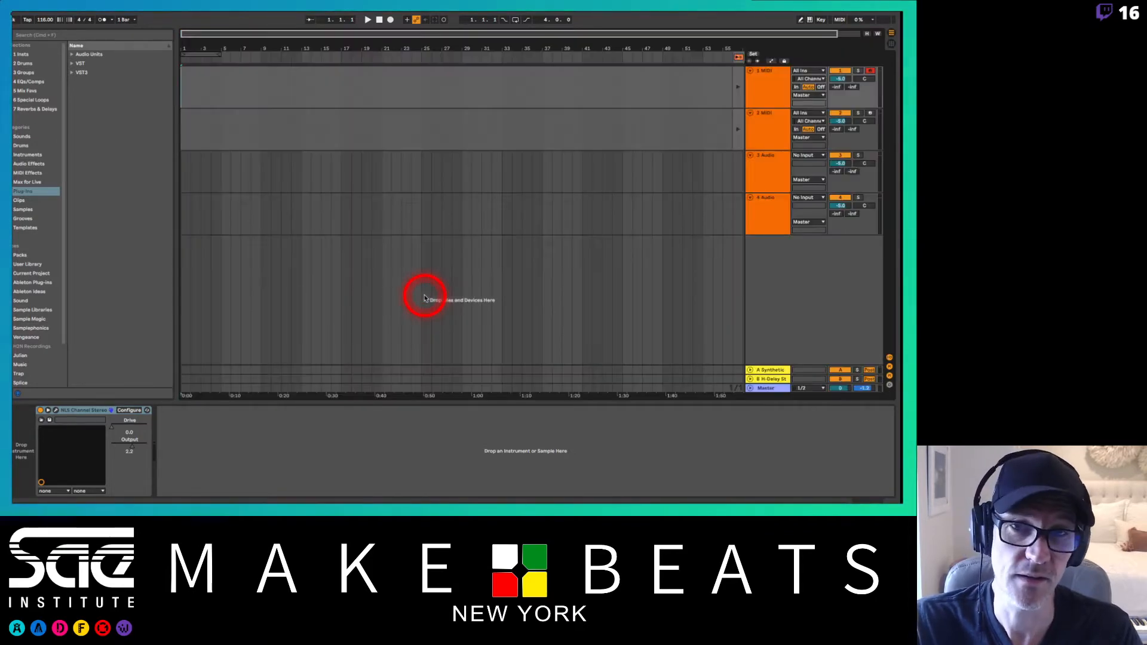
key("Tab")
key("Tab")
key("Tab")
key("Tab")
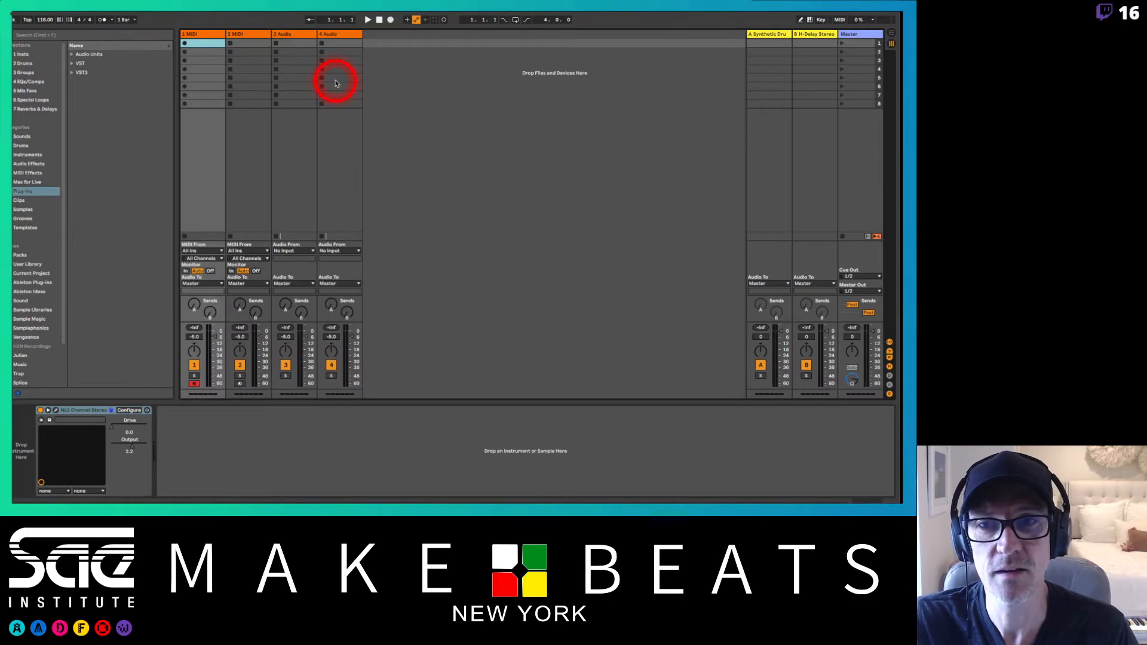
key("Tab")
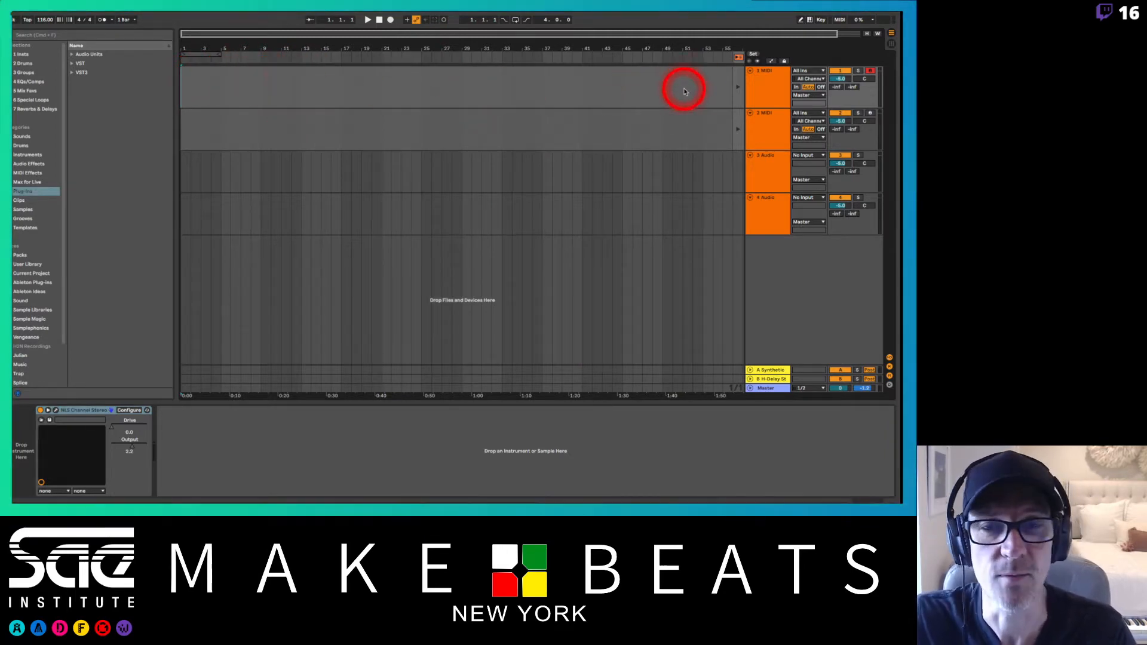
key("Tab")
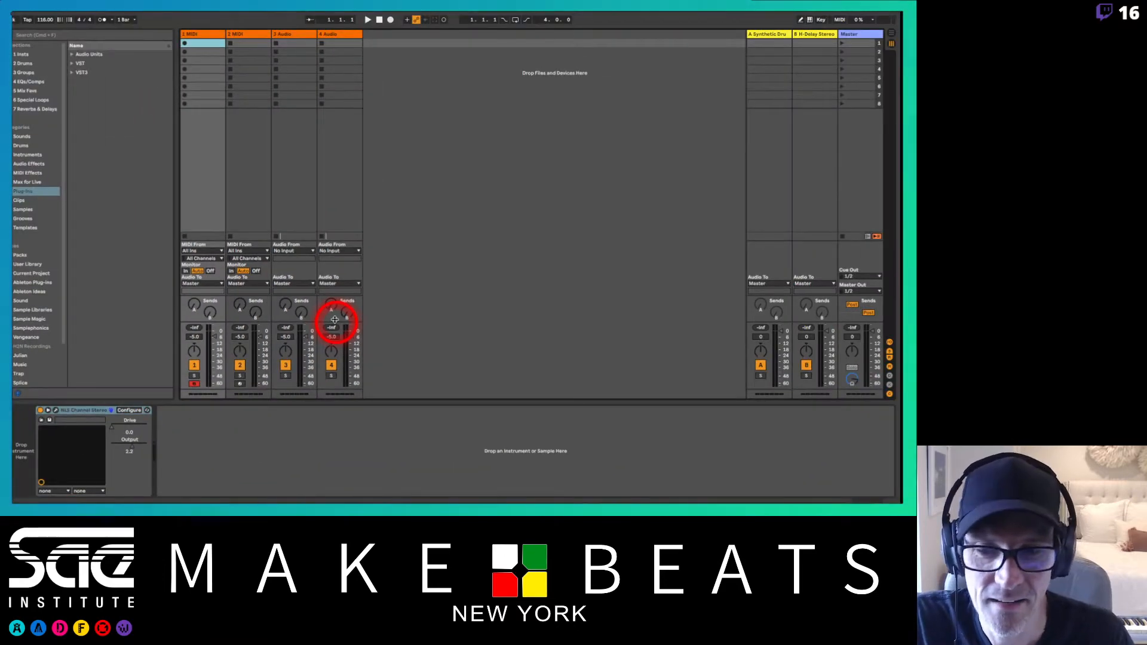
Step: Enlarge the mixer section in Session View and set the 4 Audio track's volume to -5.2 dB
left_click(335, 320)
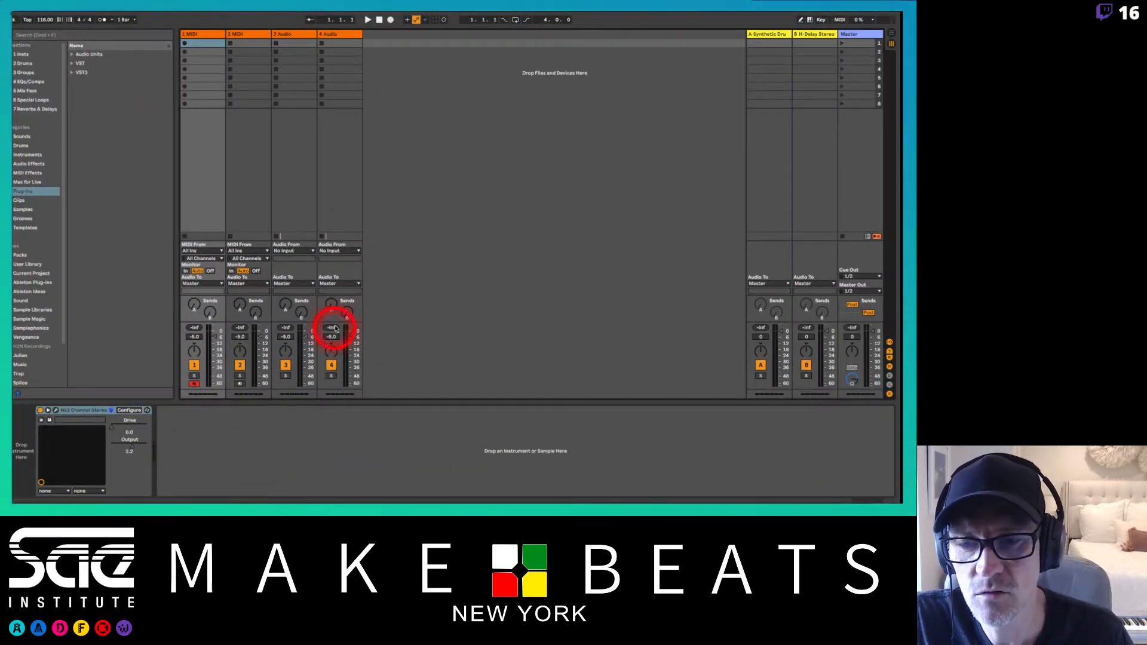
left_click_drag(335, 328, 337, 212)
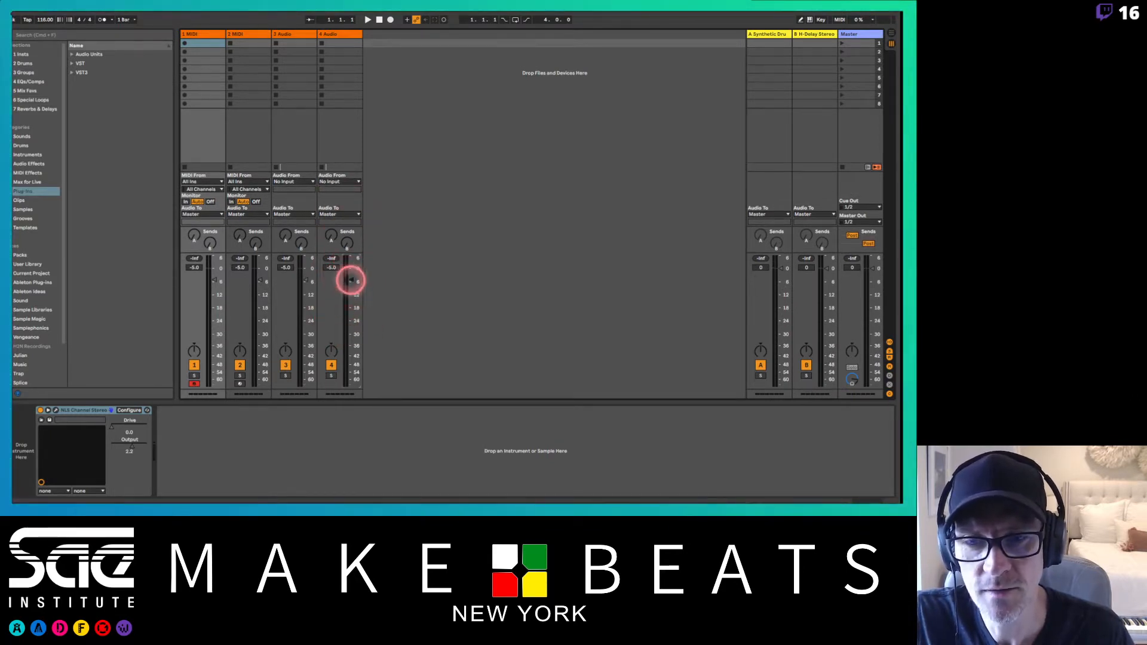
left_click_drag(348, 281, 348, 329)
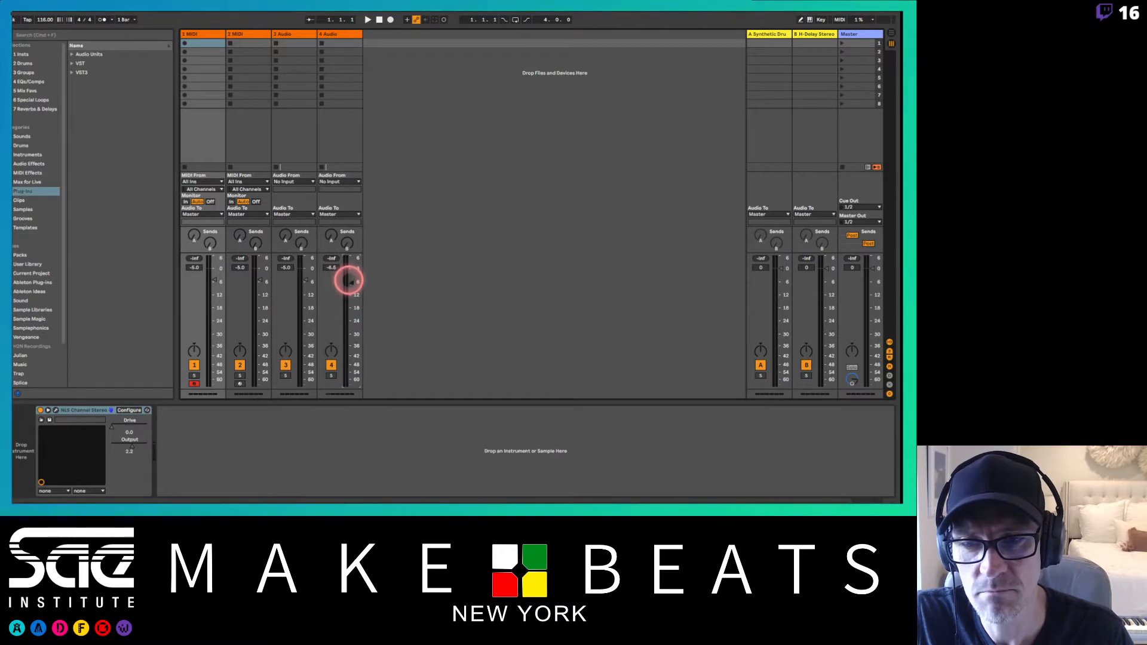
mouse_move(348, 280)
left_mouse_down()
mouse_move(352, 358)
mouse_move(353, 281)
left_mouse_up()
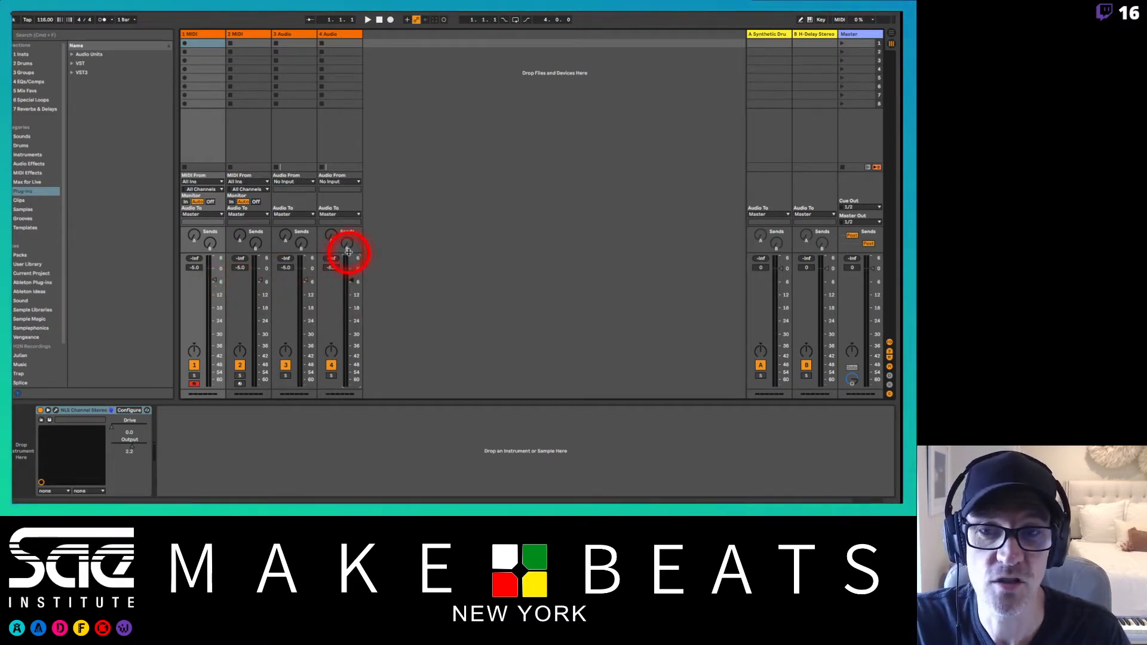
left_click_drag(349, 252, 352, 312)
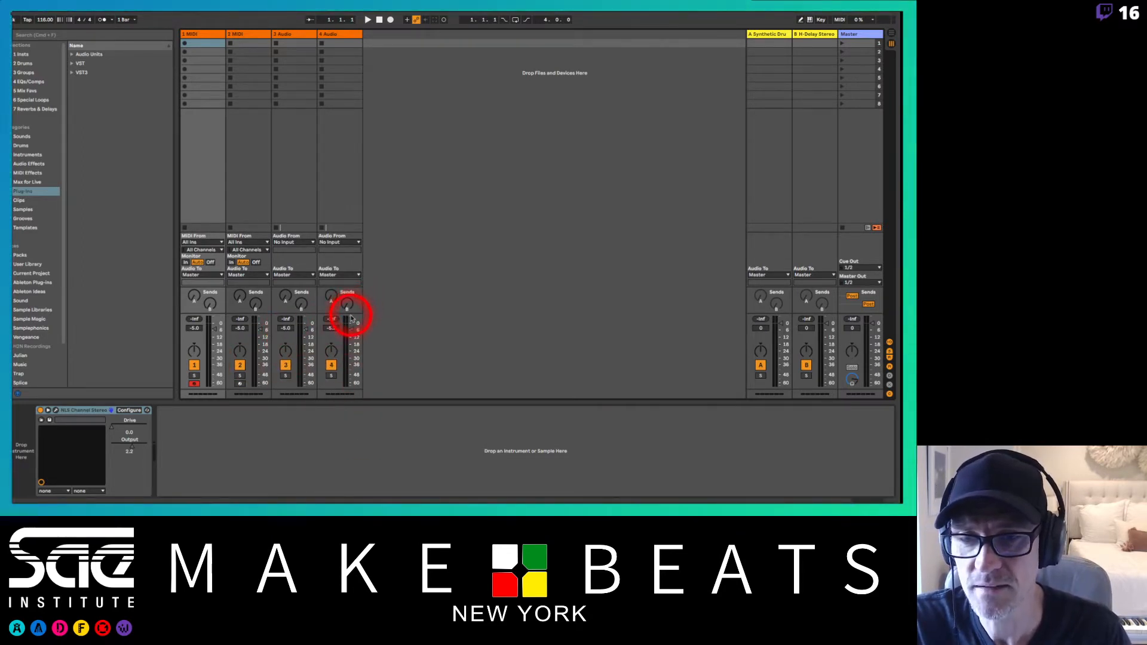
left_click_drag(354, 313, 358, 253)
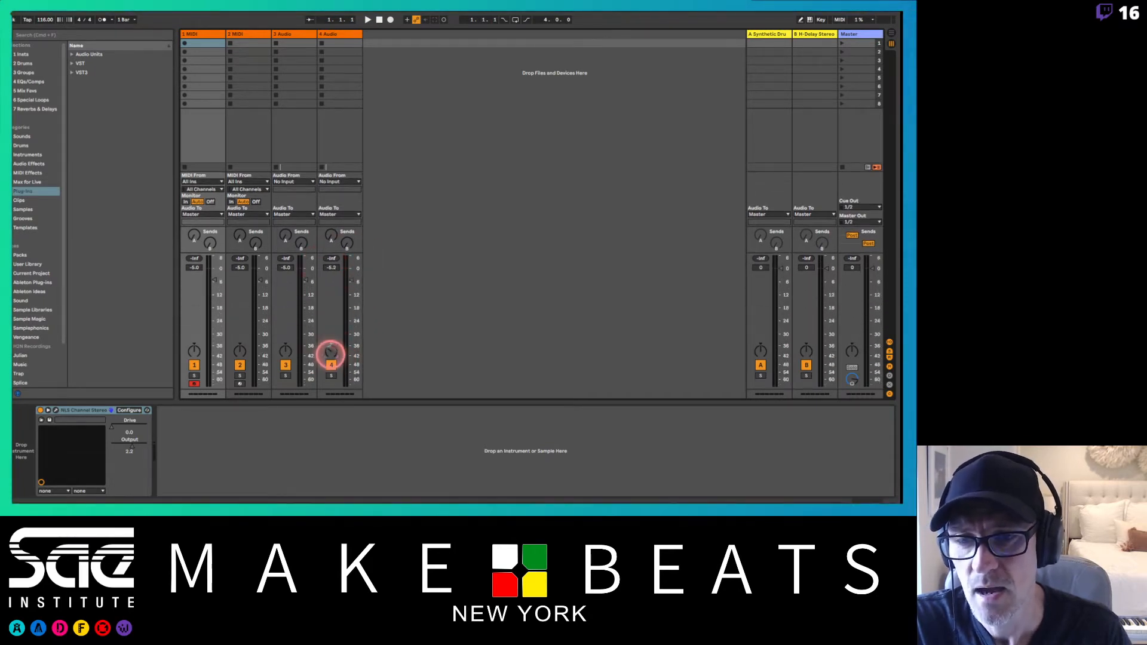
Step: Reset the 4 Audio track's pan to centre and try out its A and B send knobs
double_click(333, 351)
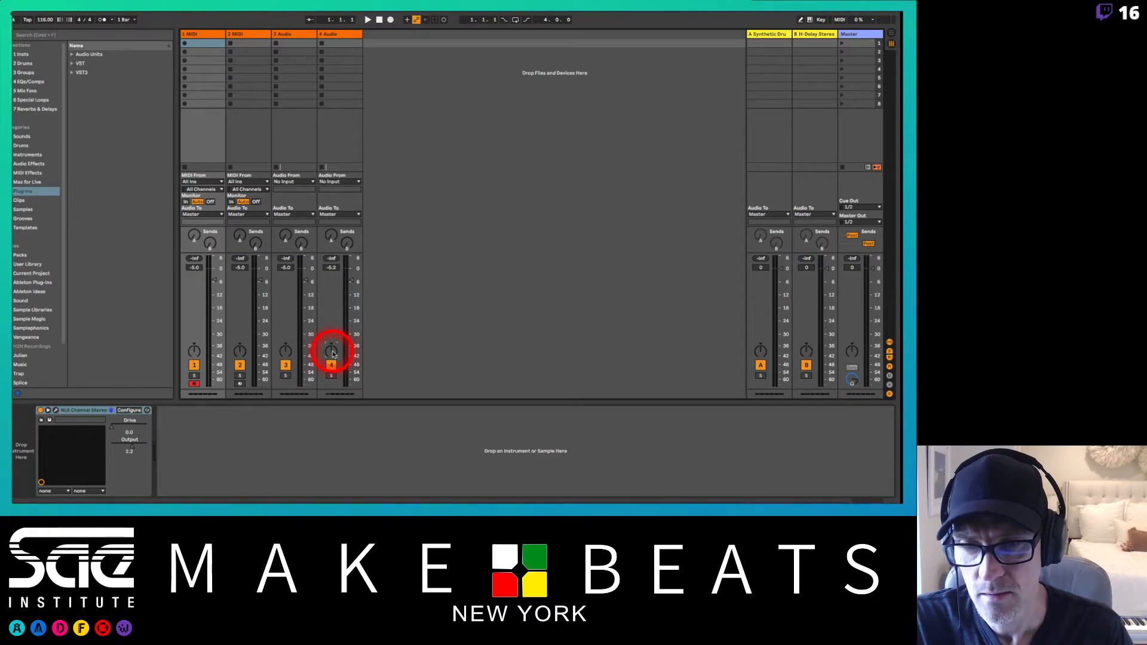
left_click(332, 234)
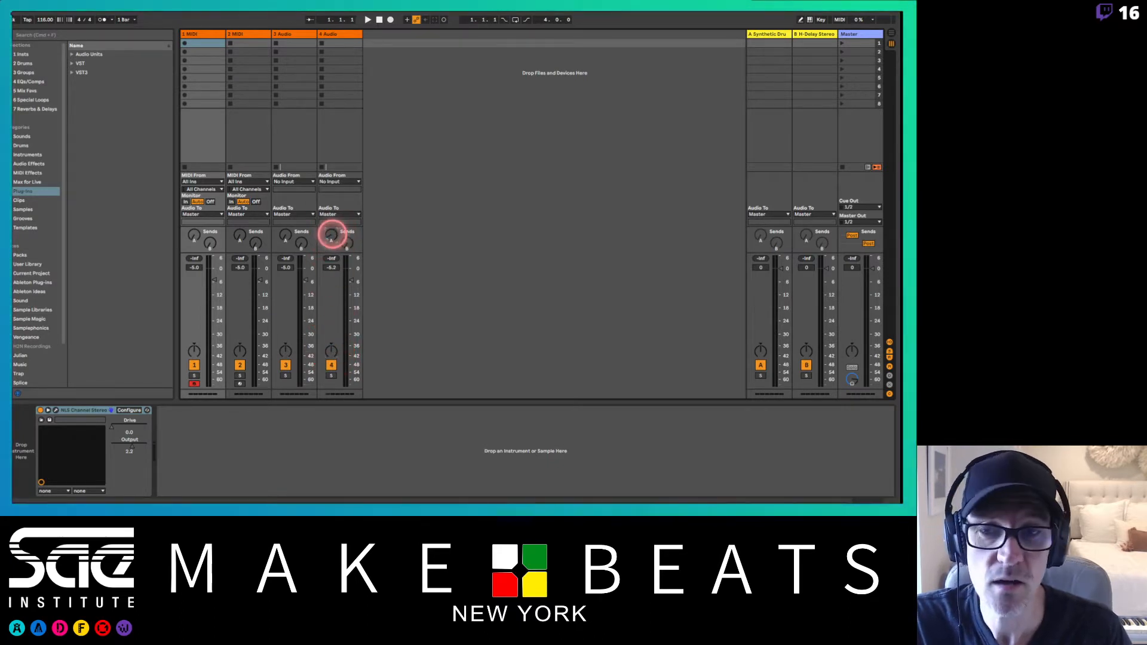
left_click(345, 243)
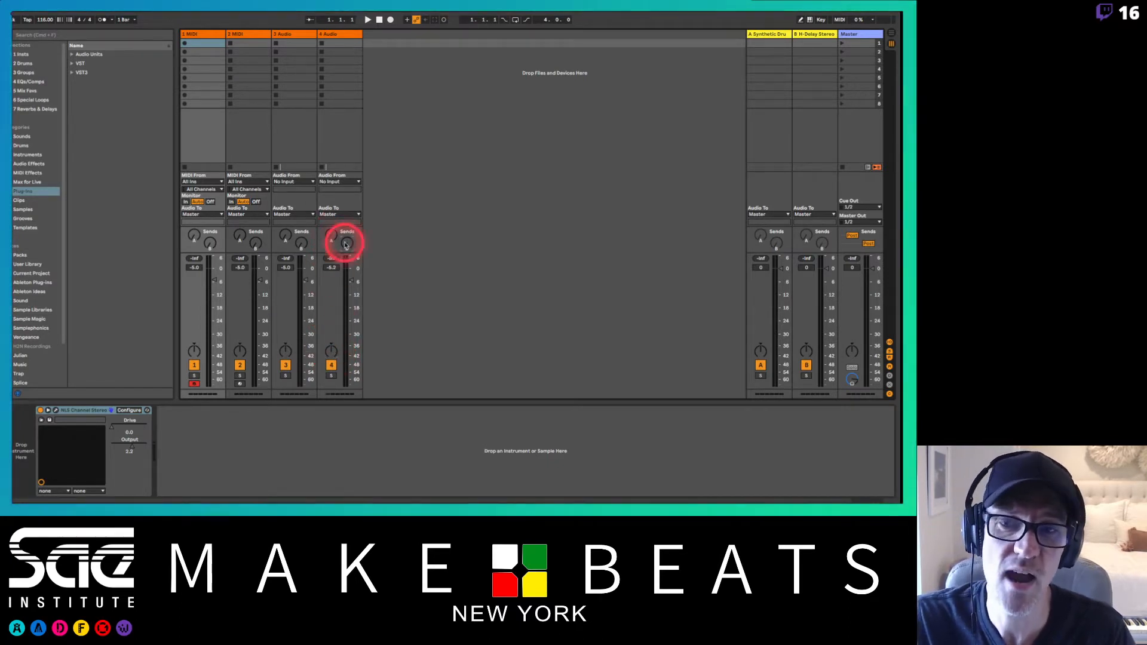
left_click(329, 241)
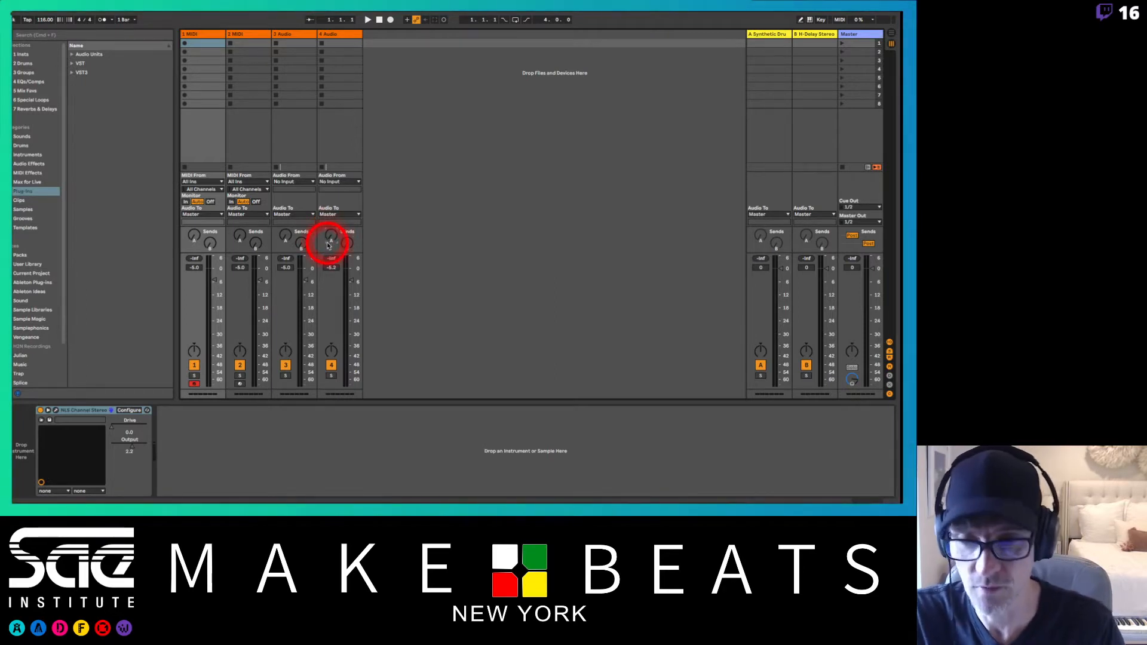
Step: Insert a third return track beside the two existing returns, and delete it again
key("super+alt+t")
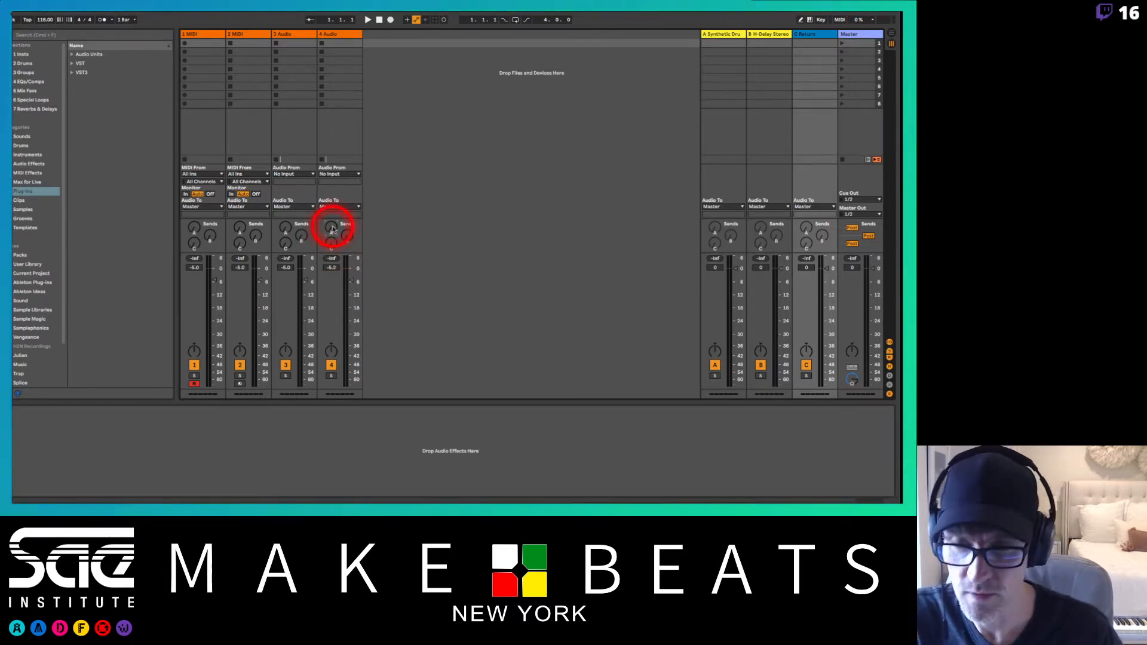
left_click(806, 37)
key("Delete")
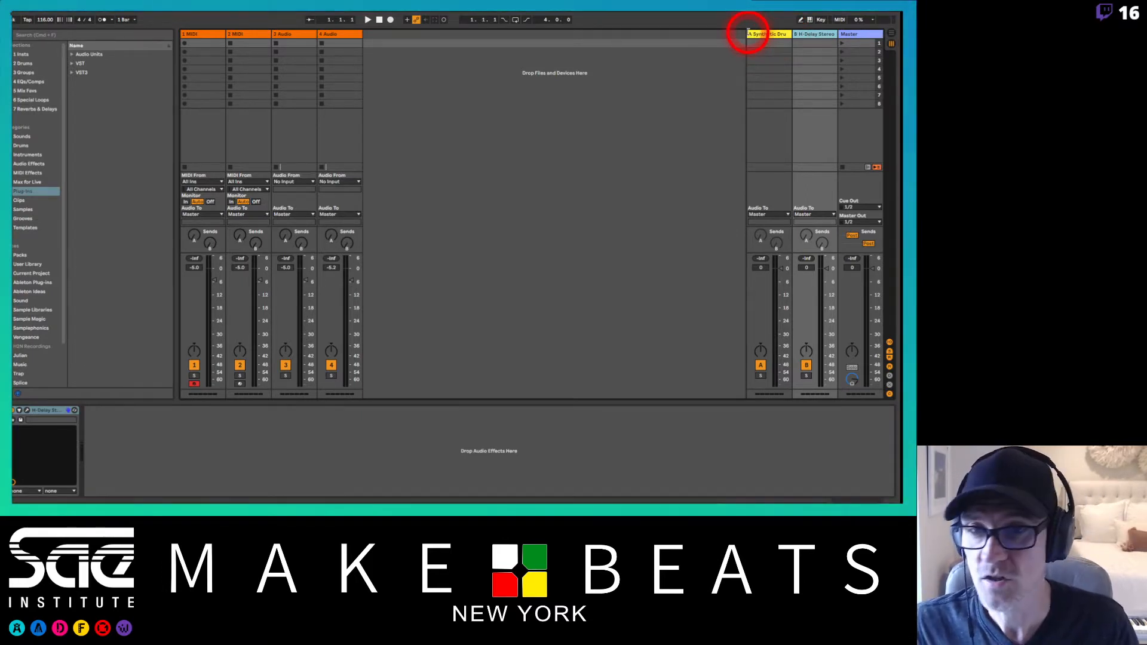
Step: Select the Master, 4 Audio and 2 MIDI tracks in turn to view their device chains
left_click(856, 34)
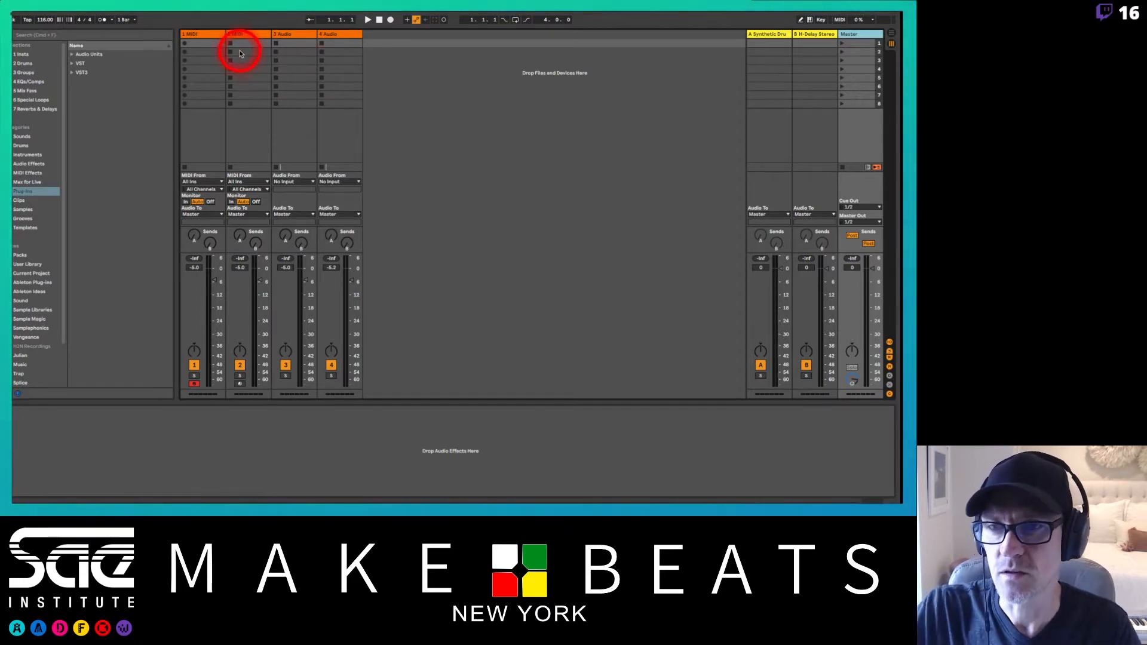
left_click(336, 33)
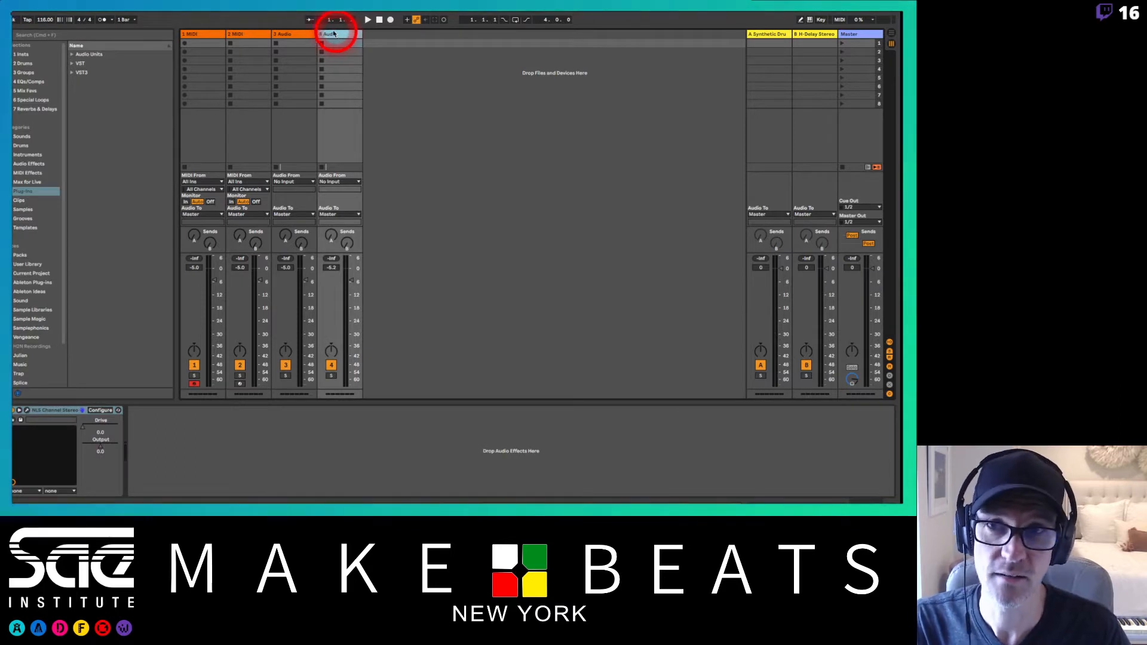
left_click(258, 33)
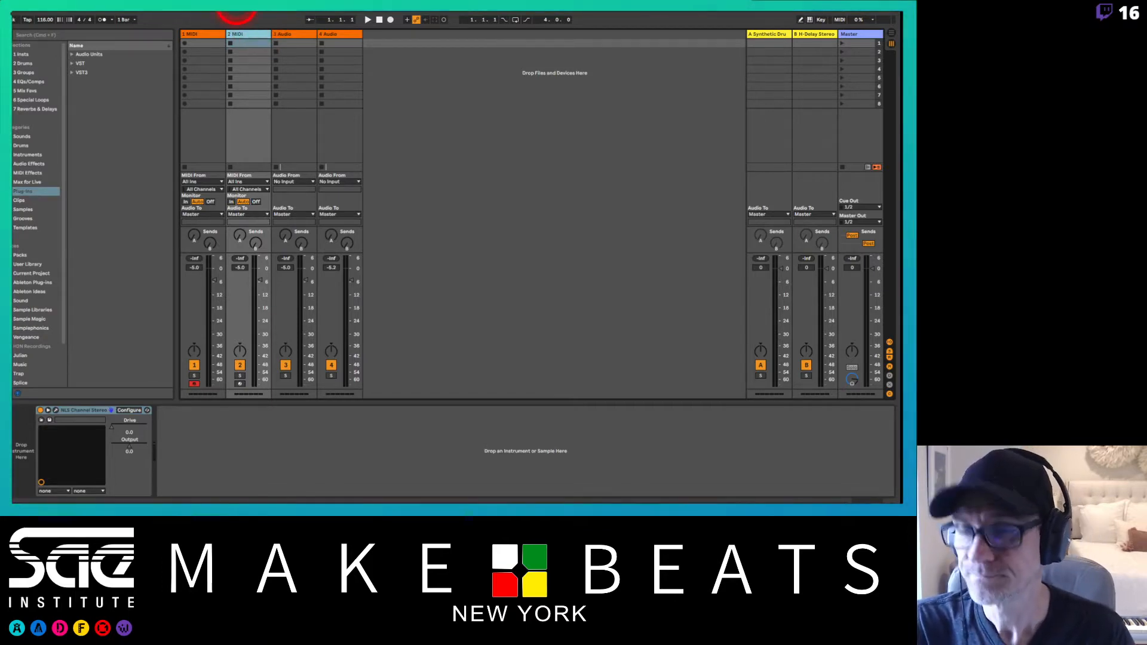
Step: Switch to the handwritten notes document and read the Live Views, numbered Session View and Screen Layout pages
key("super+Tab")
key("super+Tab")
key("super+Tab")
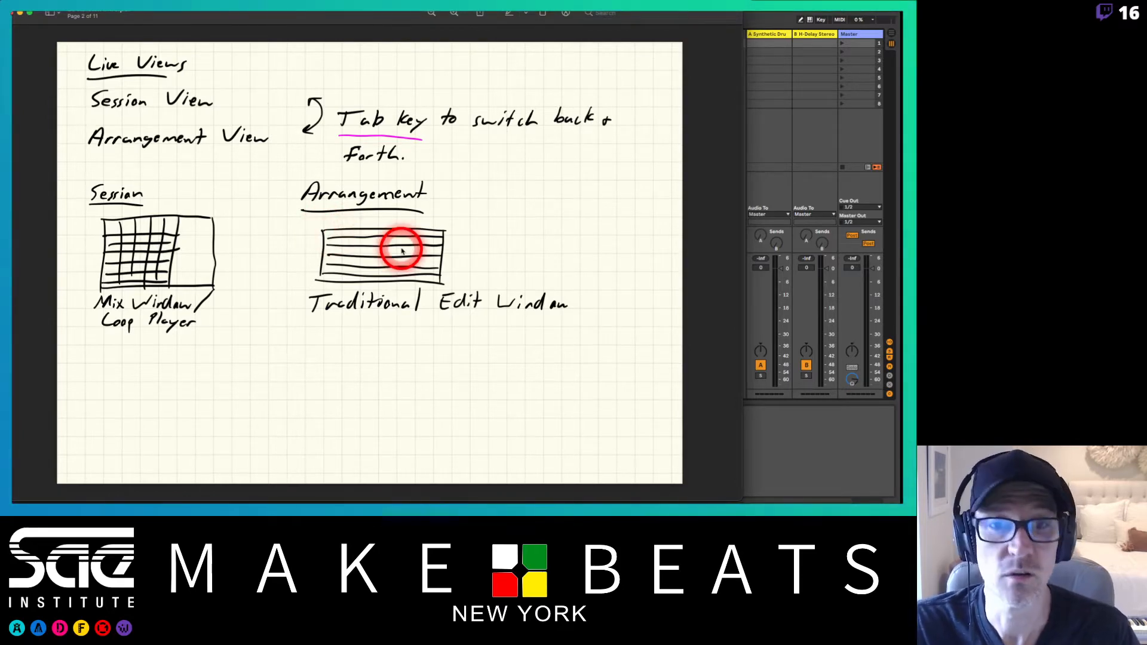
key("Down")
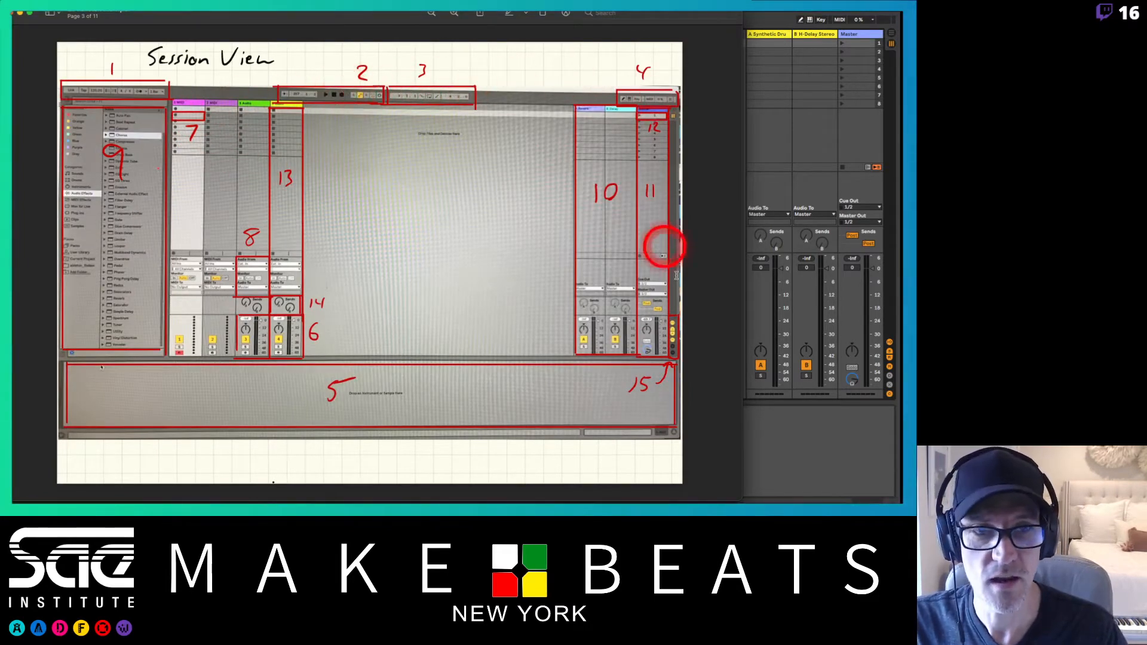
key("Down")
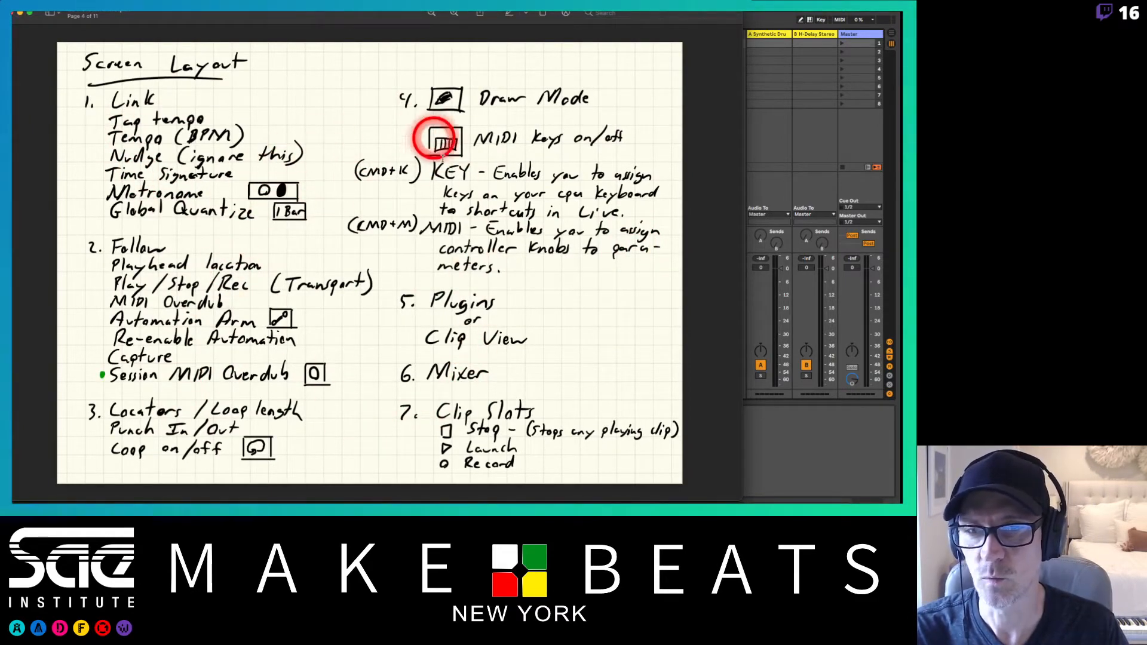
key("Up")
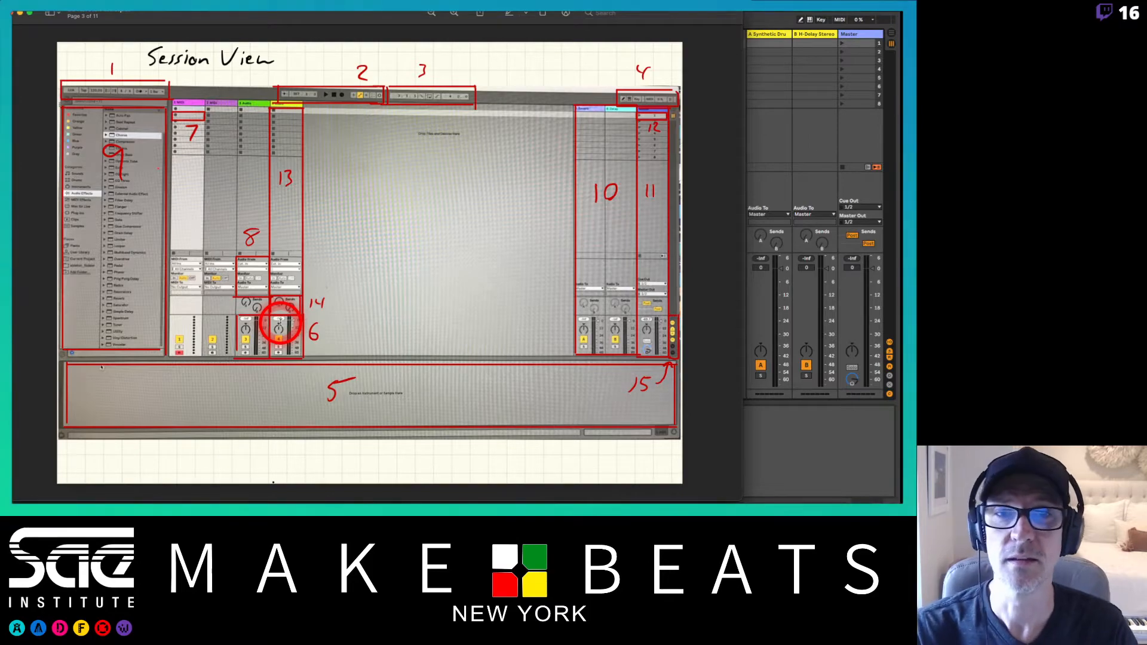
key("Right")
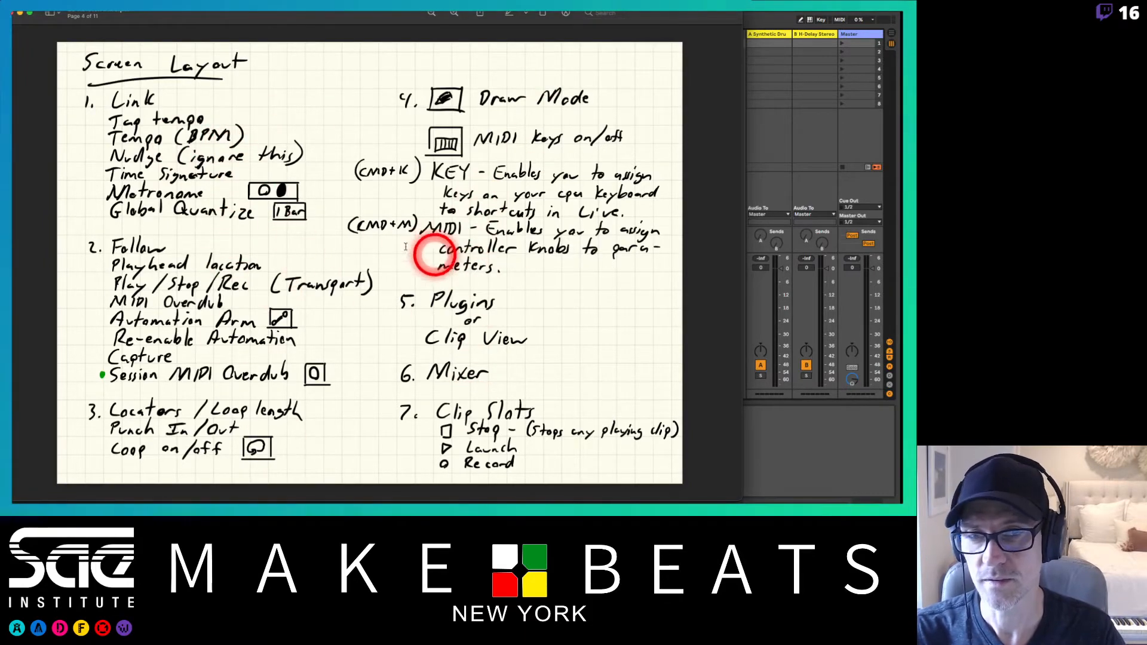
Step: Compare the two Screen Layout notes pages with the numbered Session View page, and switch back to Ableton Live
key("Down")
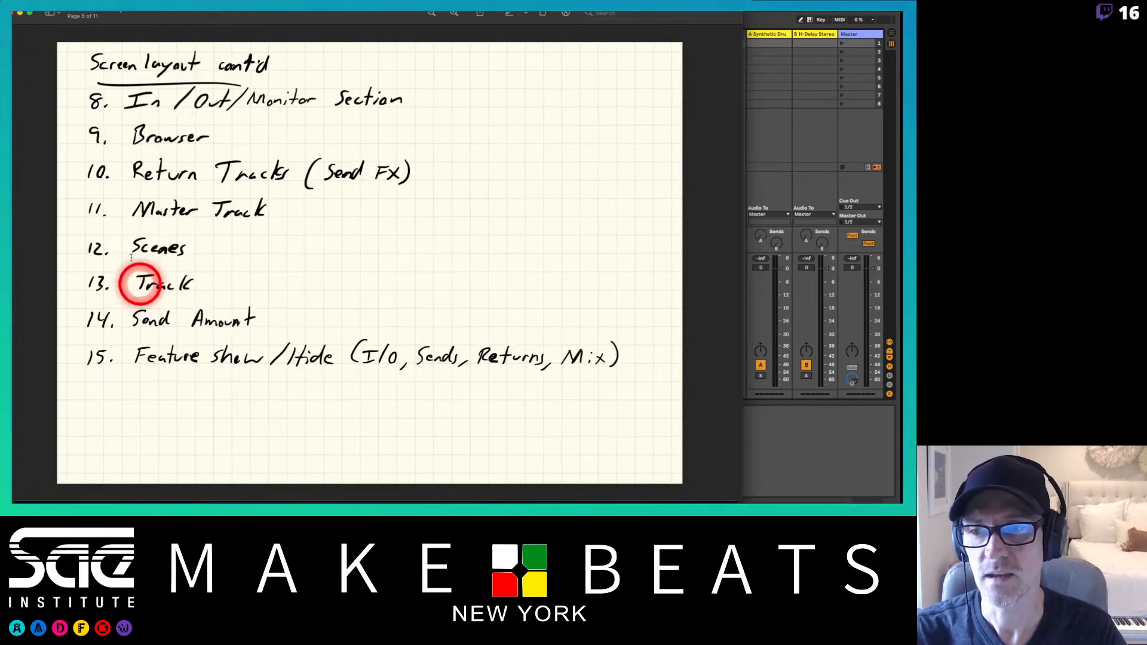
key("Up")
key("Up")
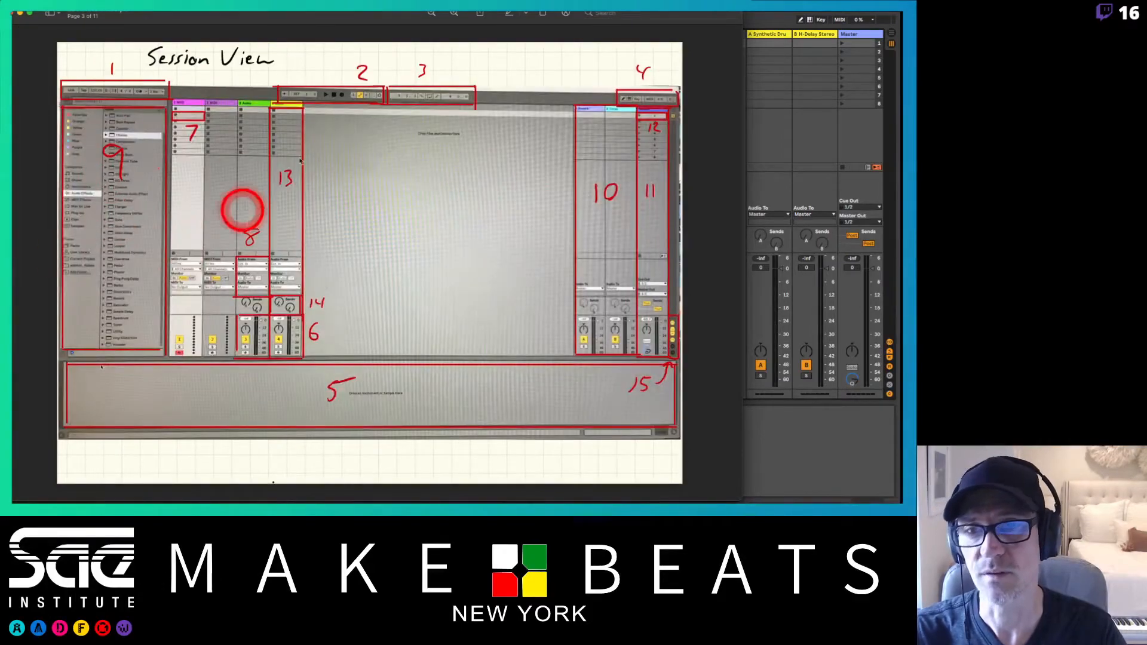
key("Down")
key("Down")
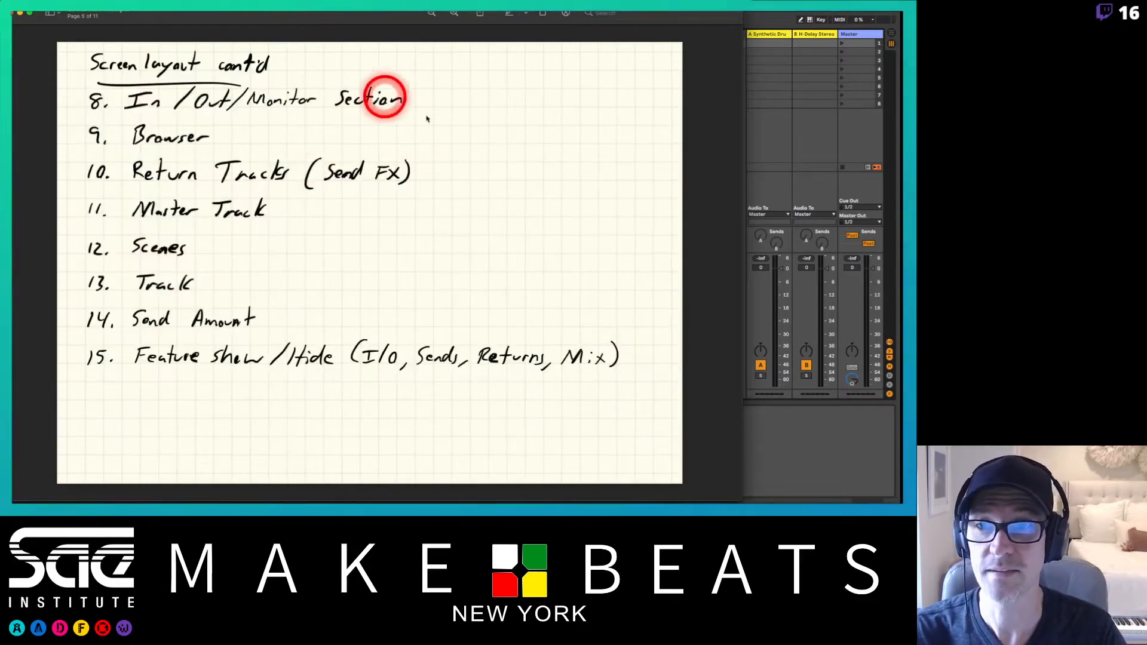
key("Up")
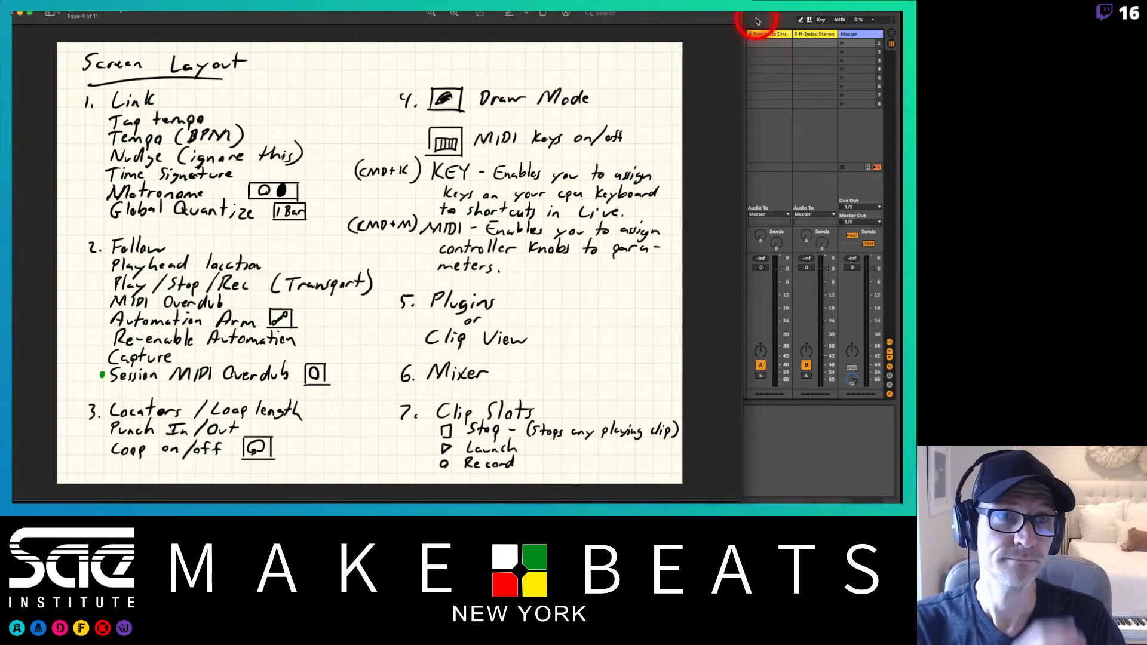
left_click(756, 21)
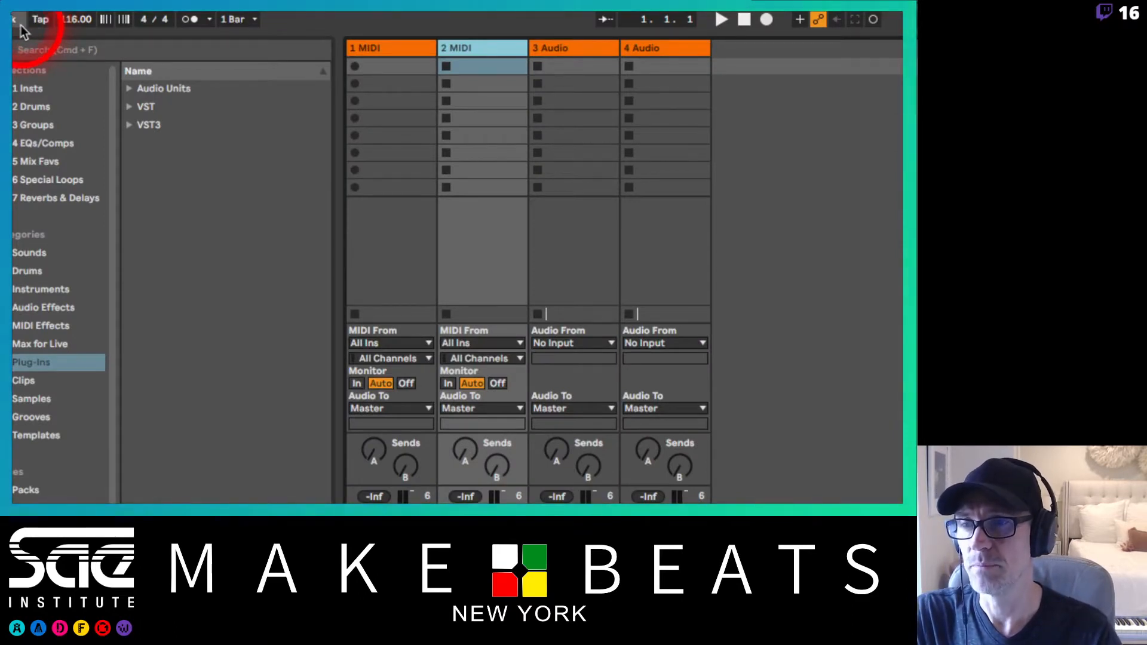
Step: In the Link, Tempo and MIDI preferences, switch Show Link Toggle between Hide and Show, ending on Show, and close the preferences
left_click(19, 26)
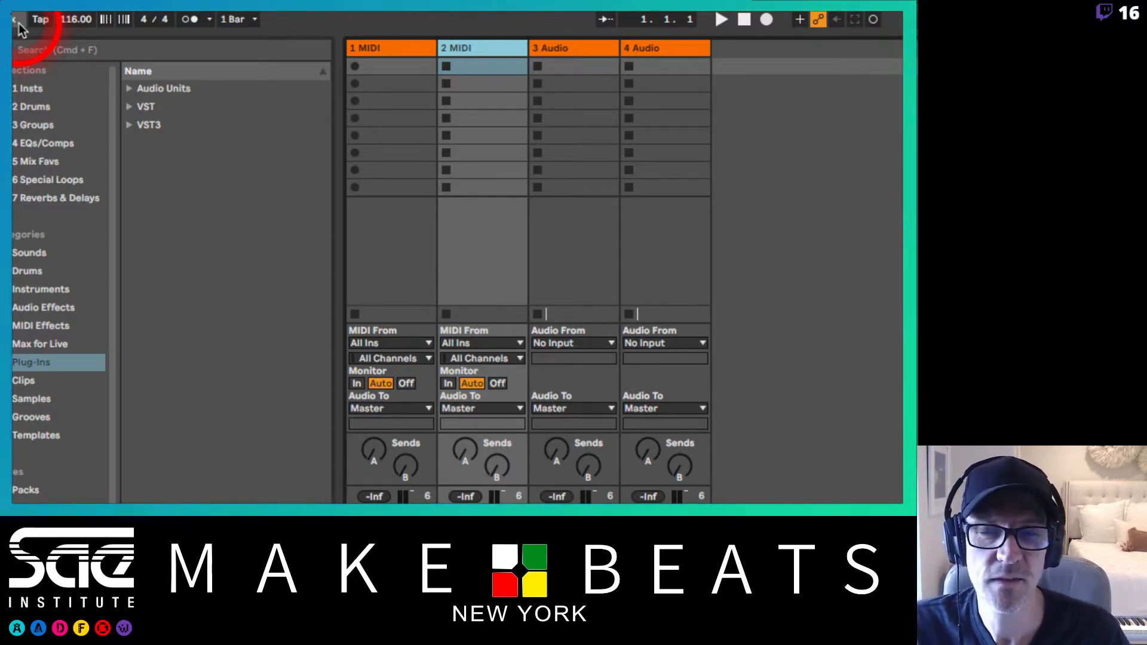
left_click(18, 21)
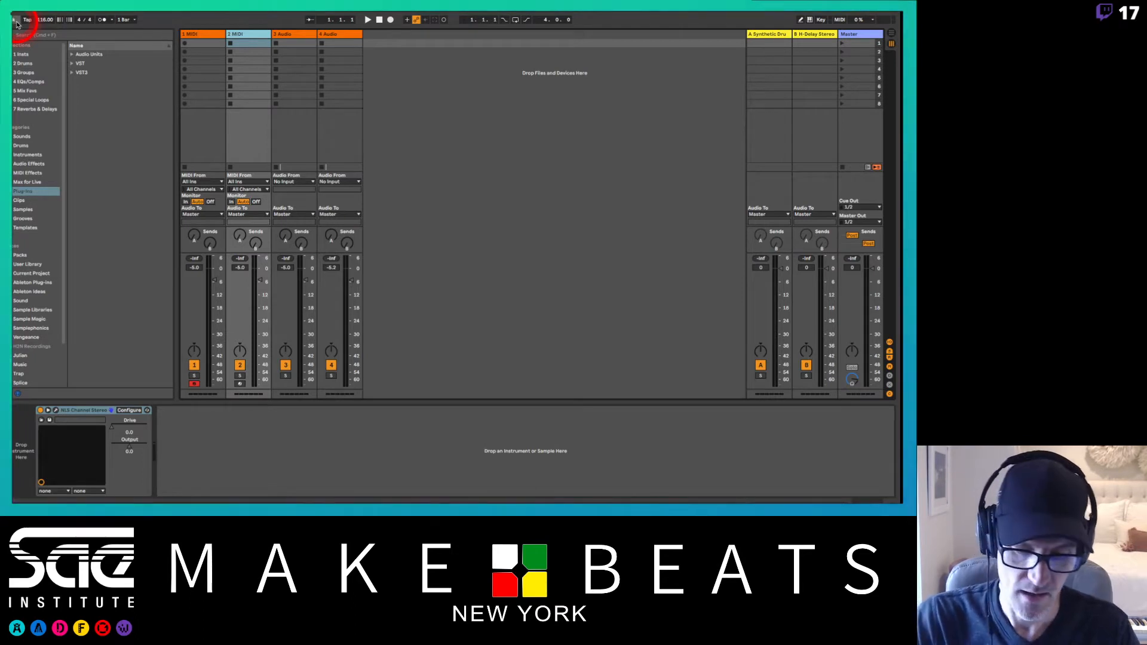
key("super+comma")
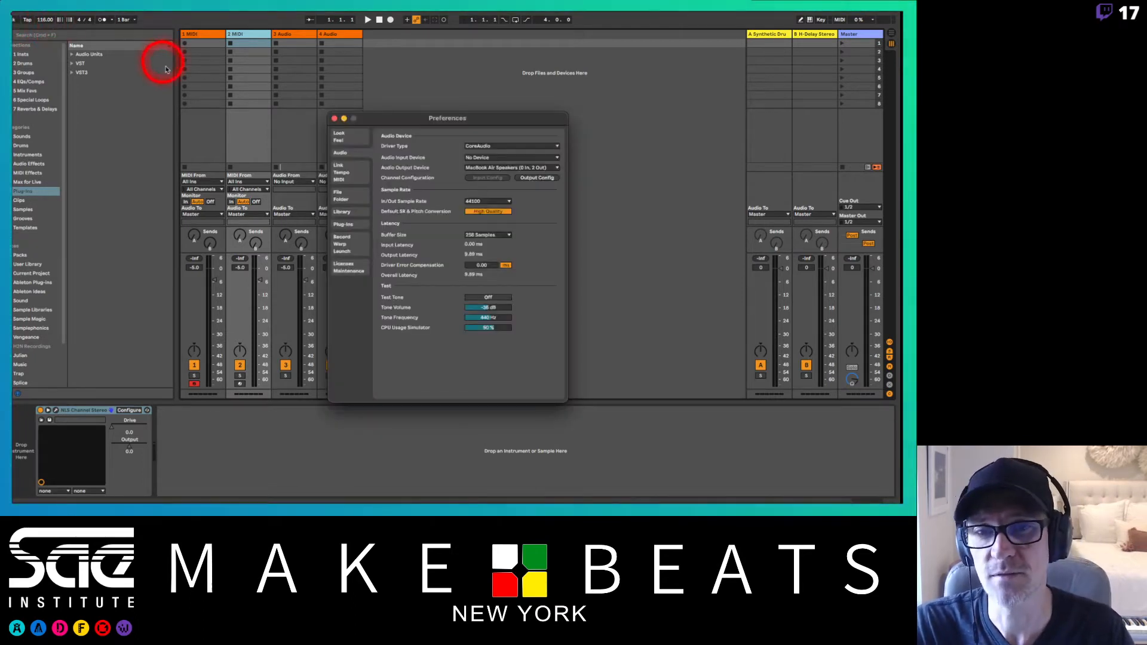
left_click(341, 172)
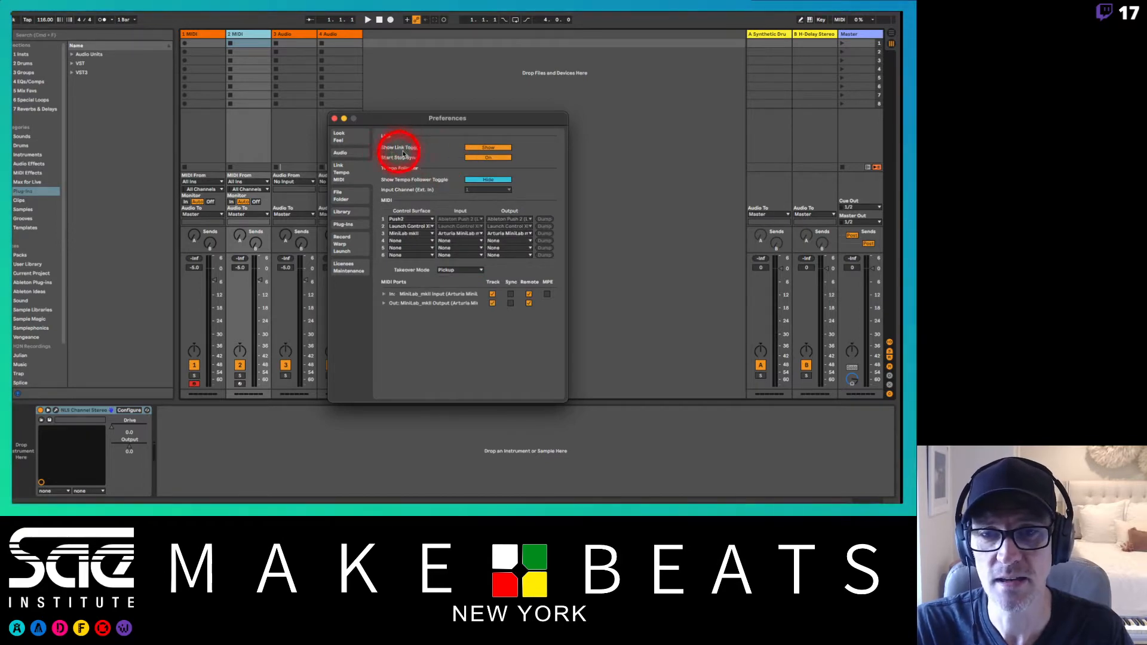
left_click(479, 149)
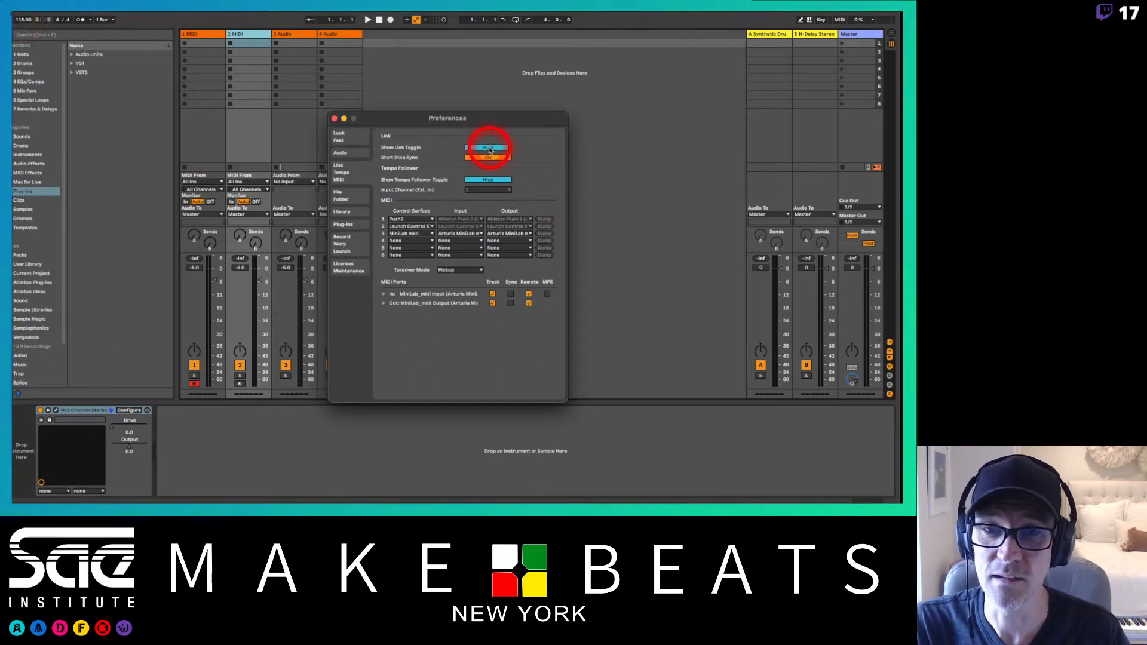
left_click(488, 147)
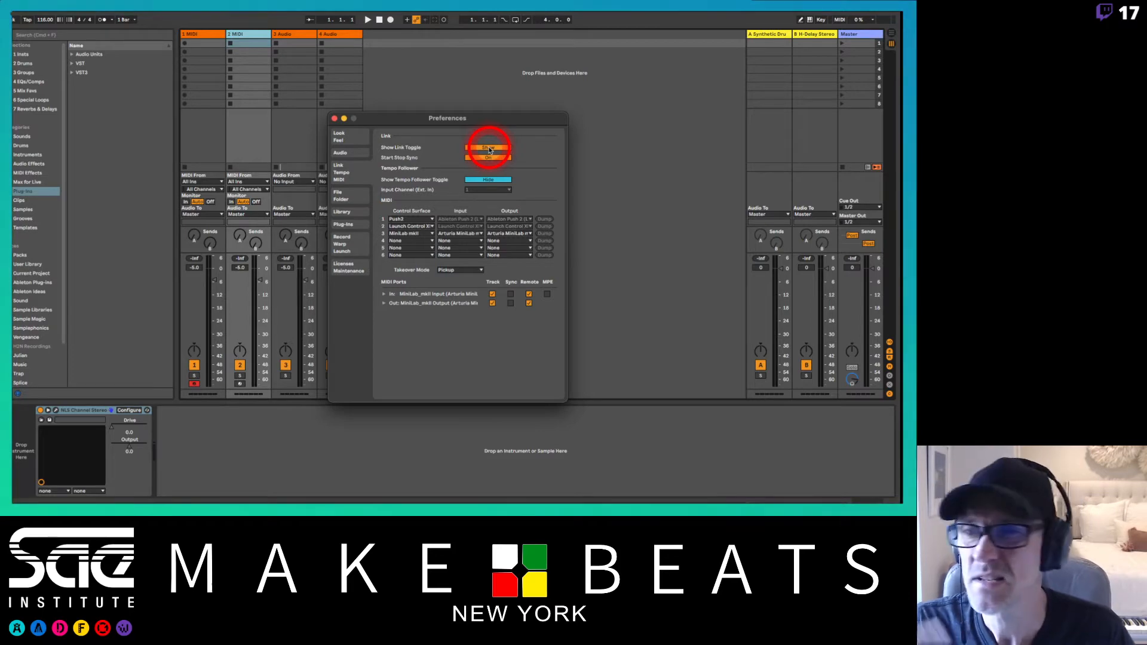
left_click(490, 149)
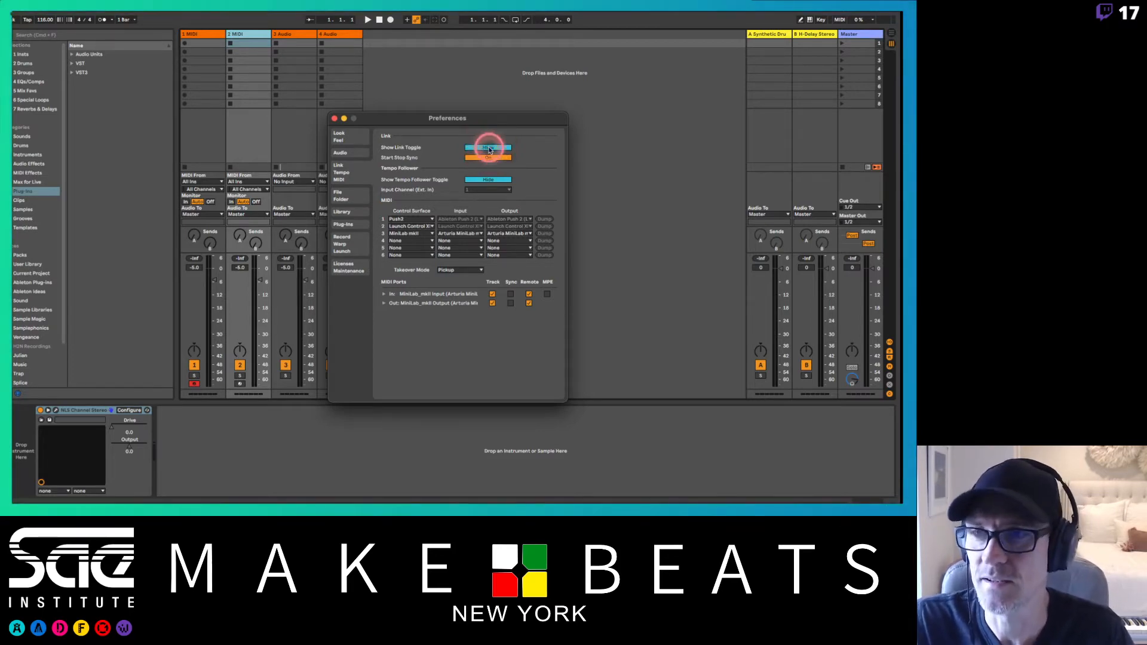
left_click(489, 150)
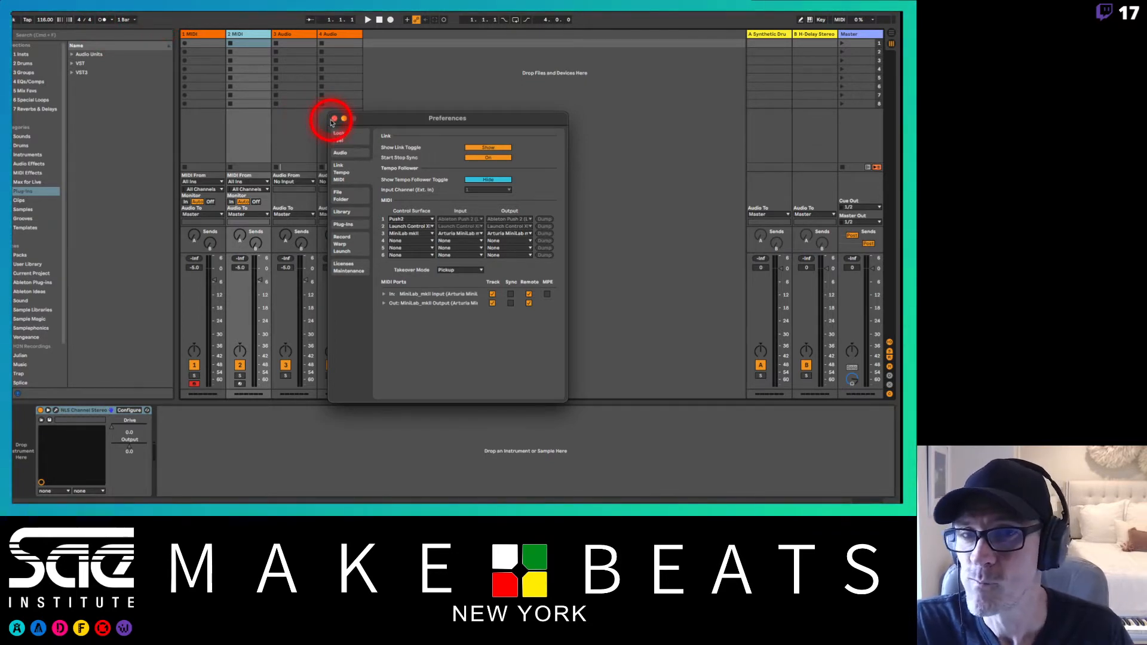
left_click(334, 120)
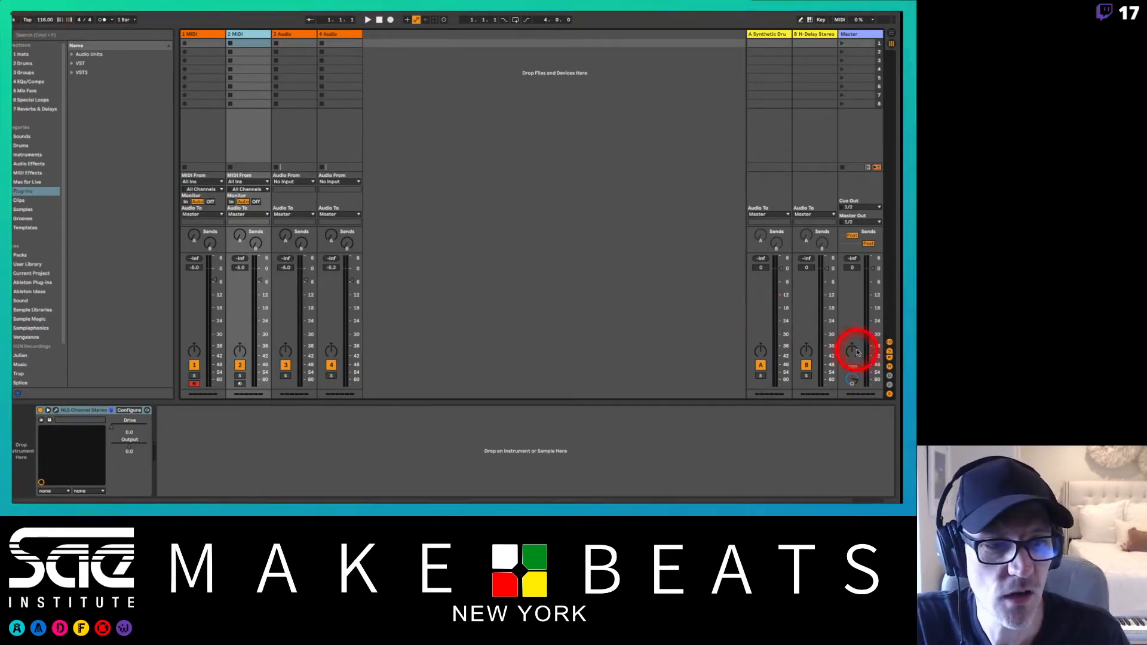
Step: Try lowering the Master track's volume, and undo that change
left_click(866, 384)
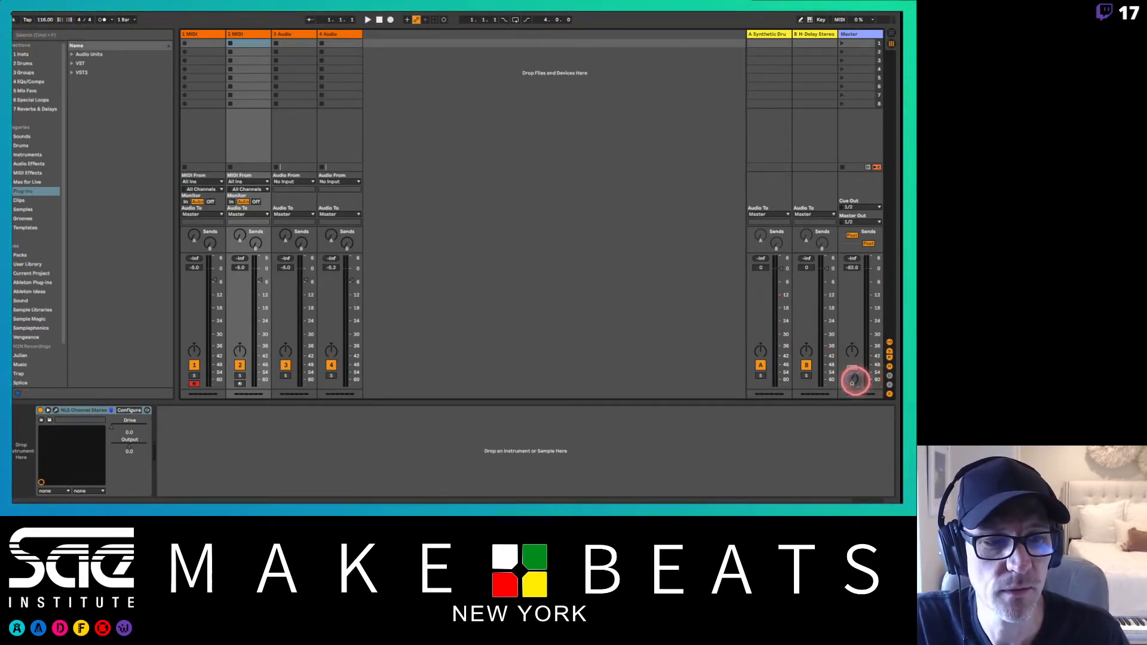
key("super+z")
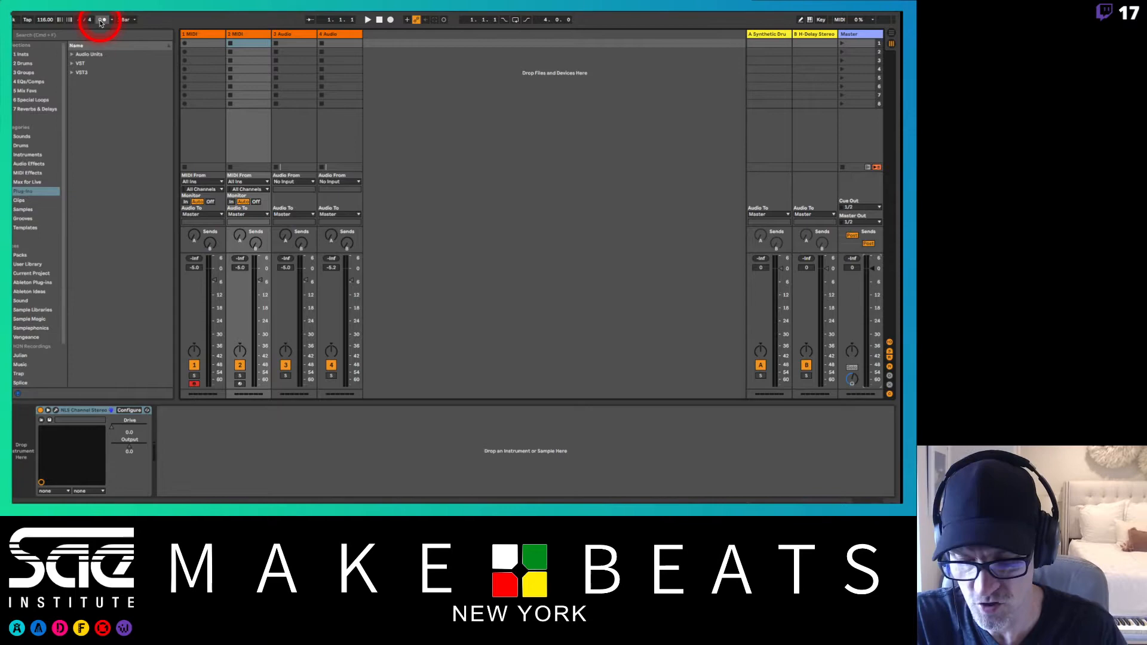
Step: Start playback with the metronome on and audition its Classic and Click sounds, ending on Wood
left_click(101, 20)
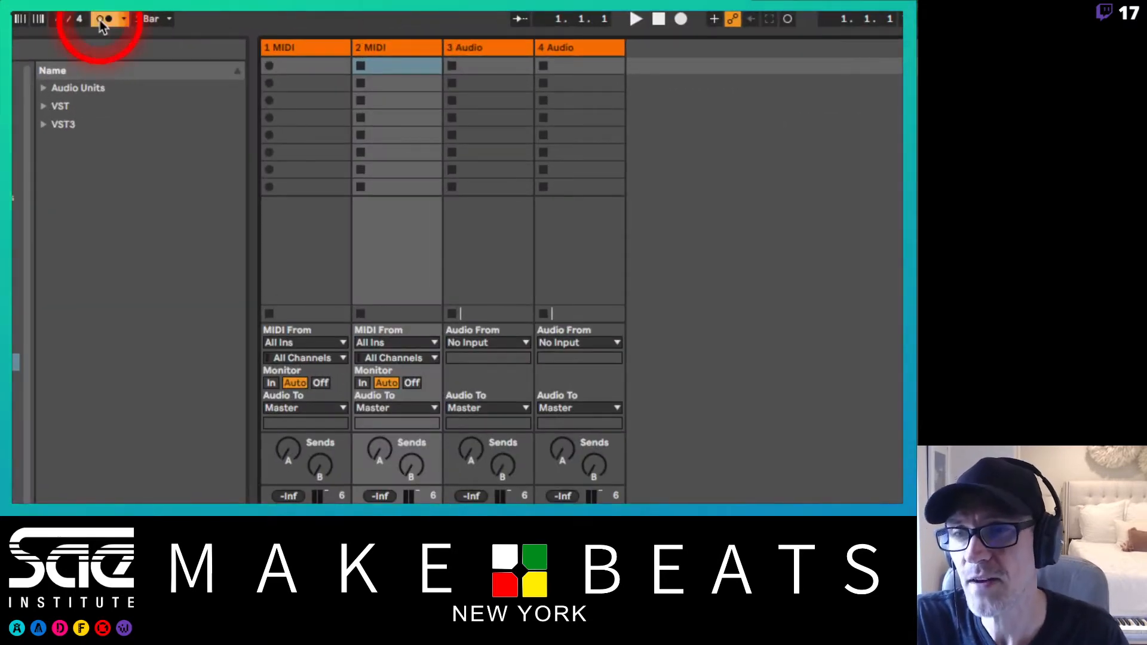
key("space")
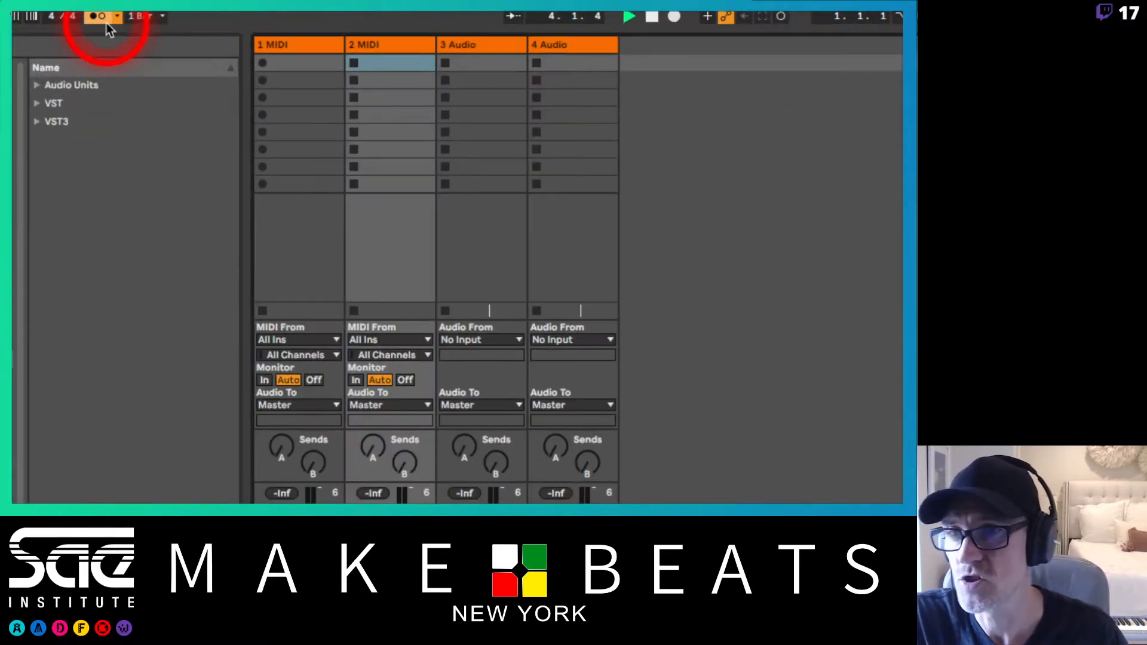
left_click(117, 17)
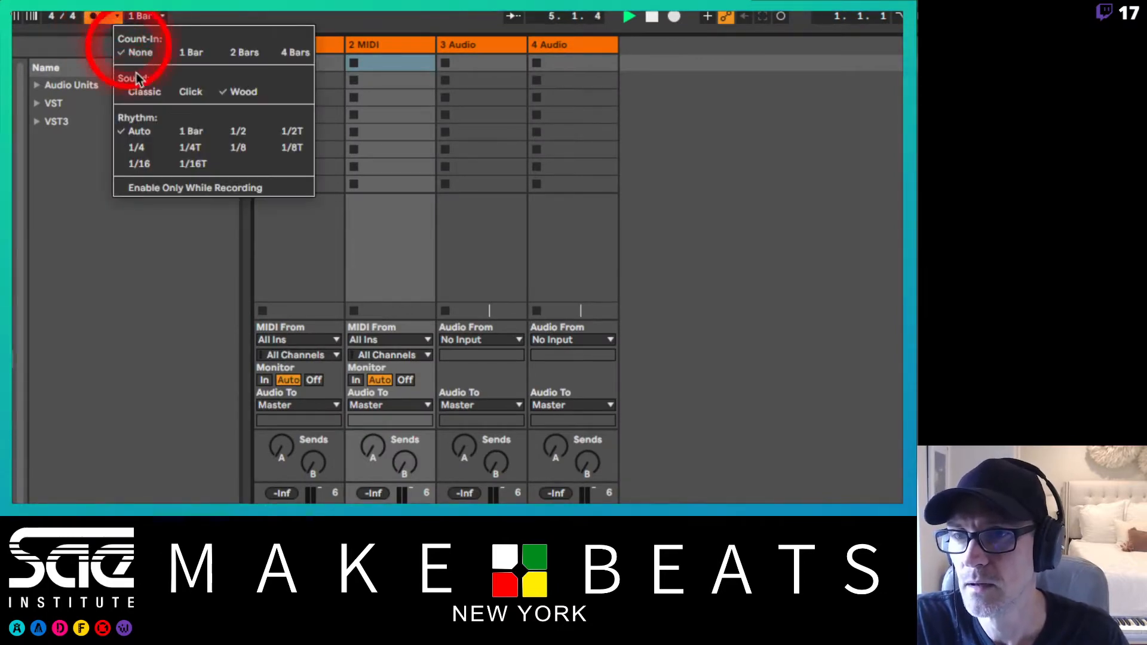
left_click(144, 92)
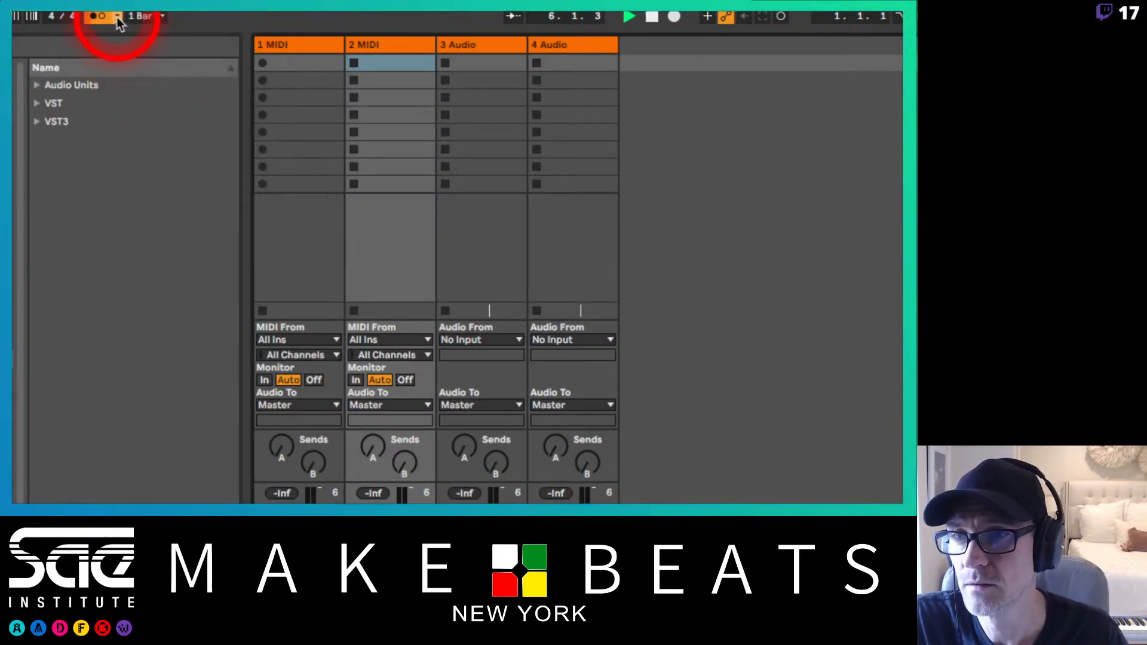
left_click(117, 17)
left_click(187, 94)
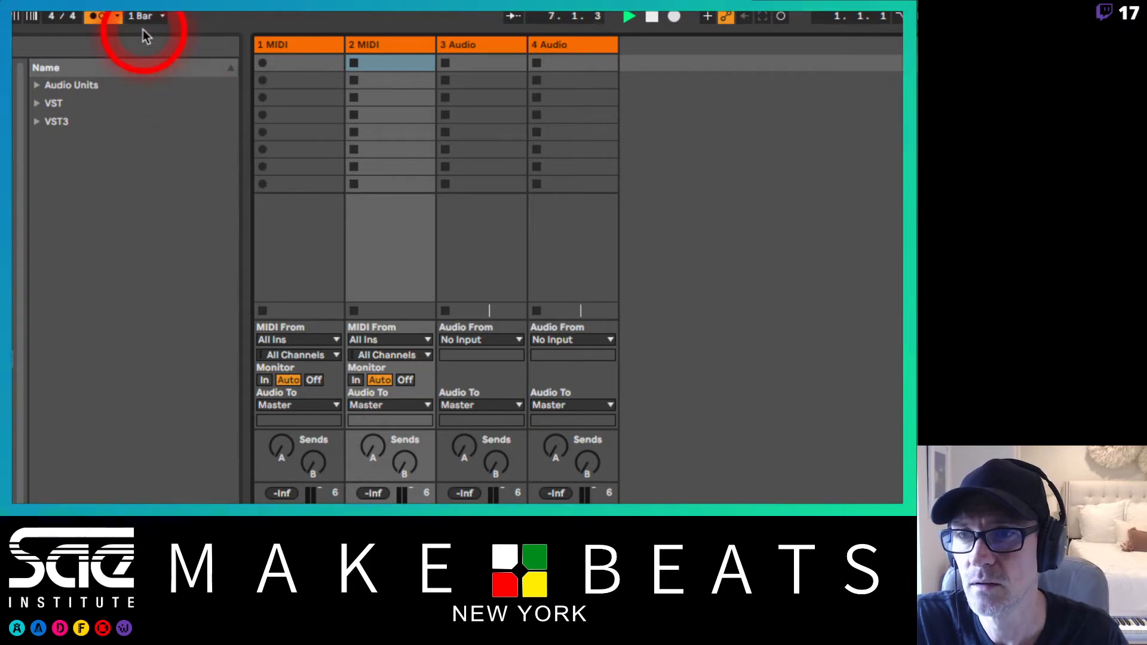
left_click(117, 17)
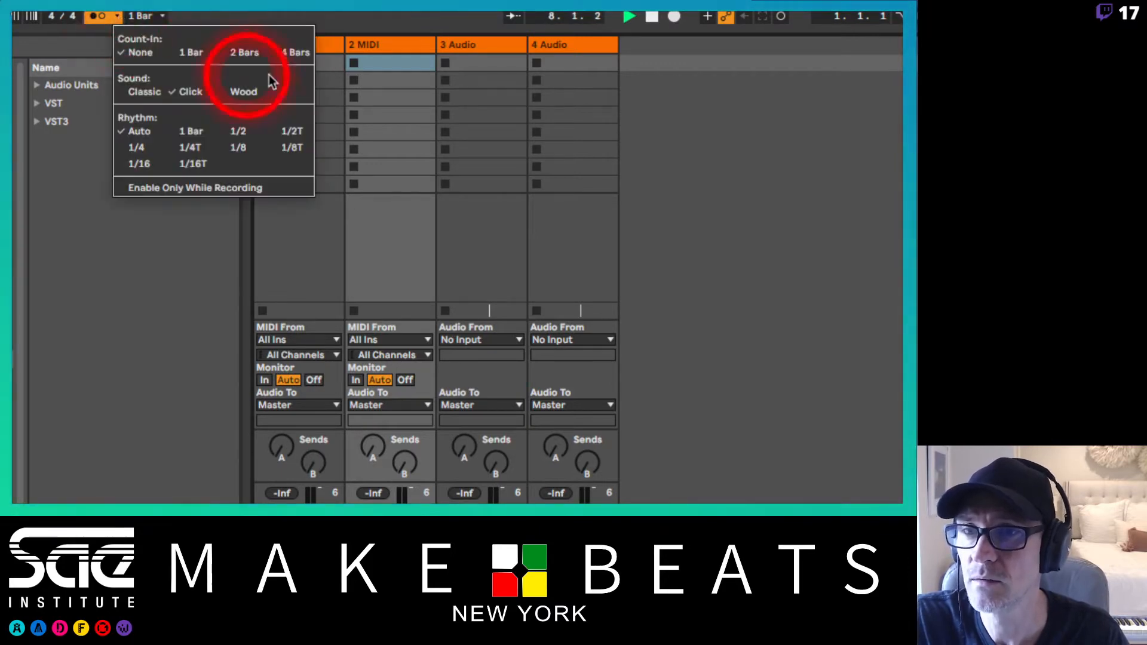
left_click(245, 90)
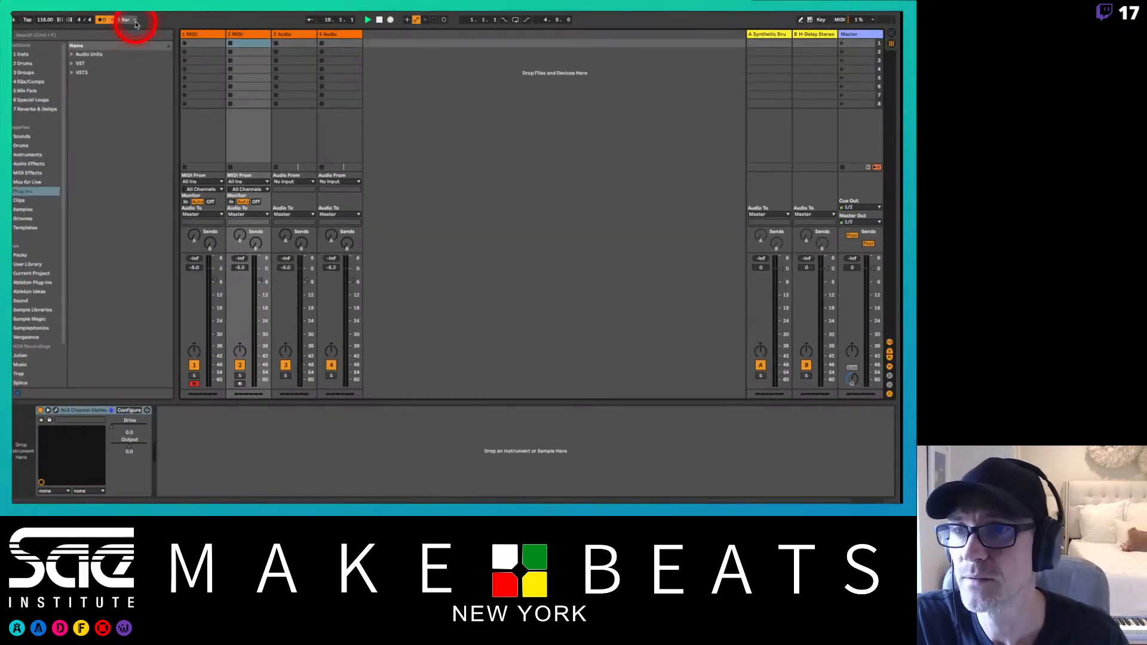
Step: Try different tempos during playback: lower it to 87 BPM, enter 120 BPM, and finish on 95 BPM
left_click(44, 20)
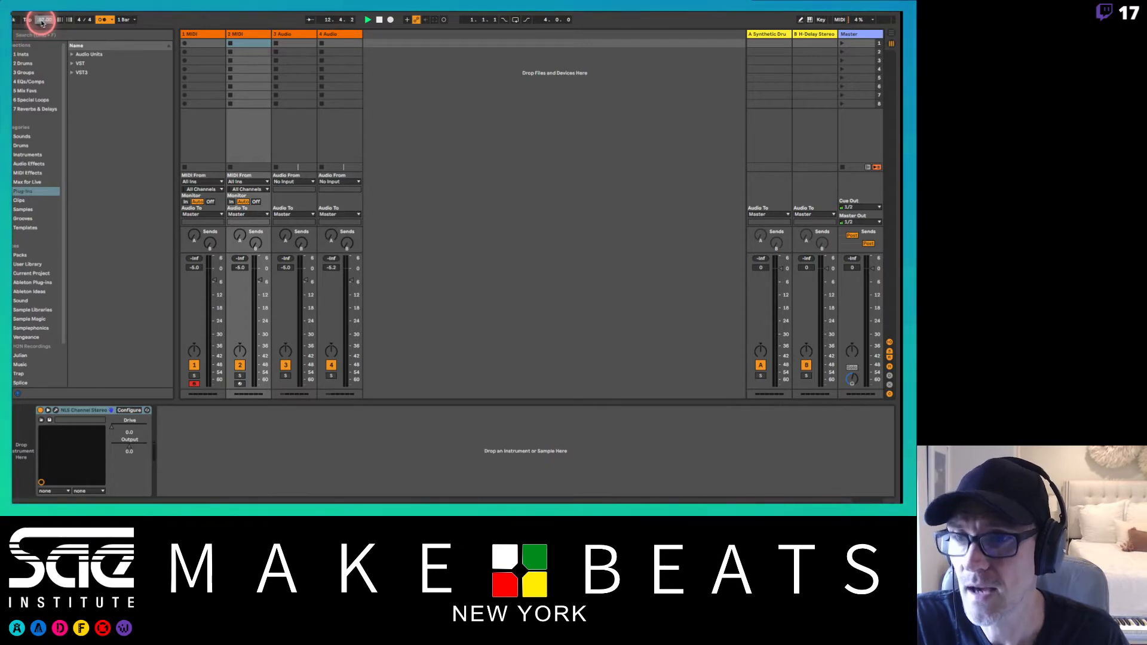
mouse_move(41, 21)
left_mouse_down()
mouse_move(41, 37)
mouse_move(43, 24)
left_mouse_up()
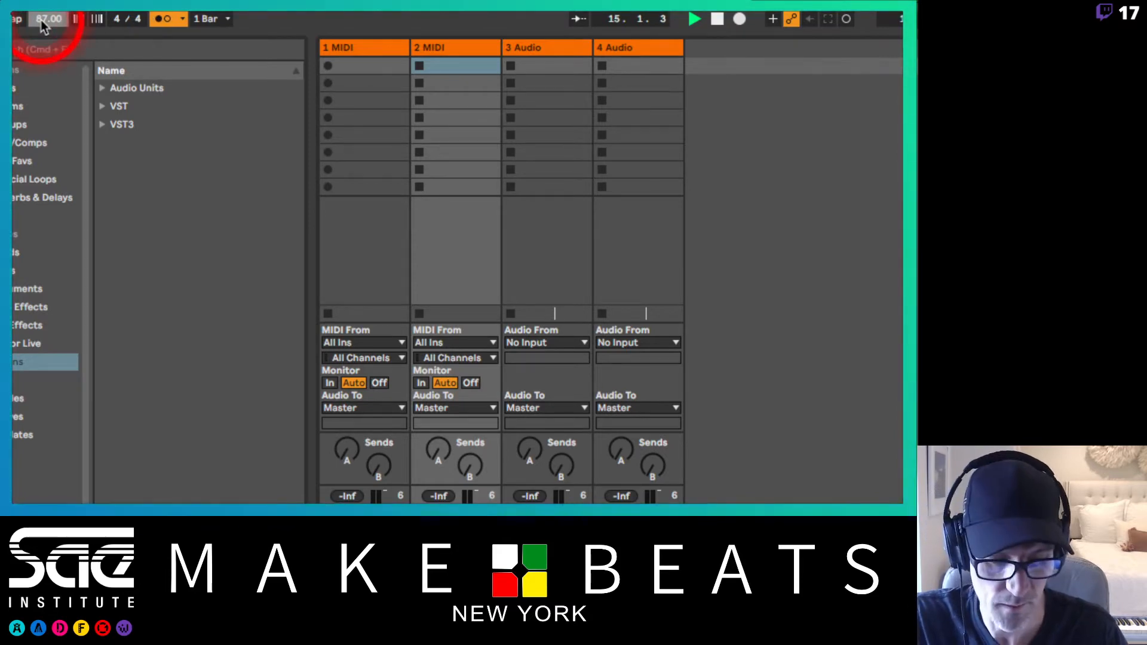
type("120")
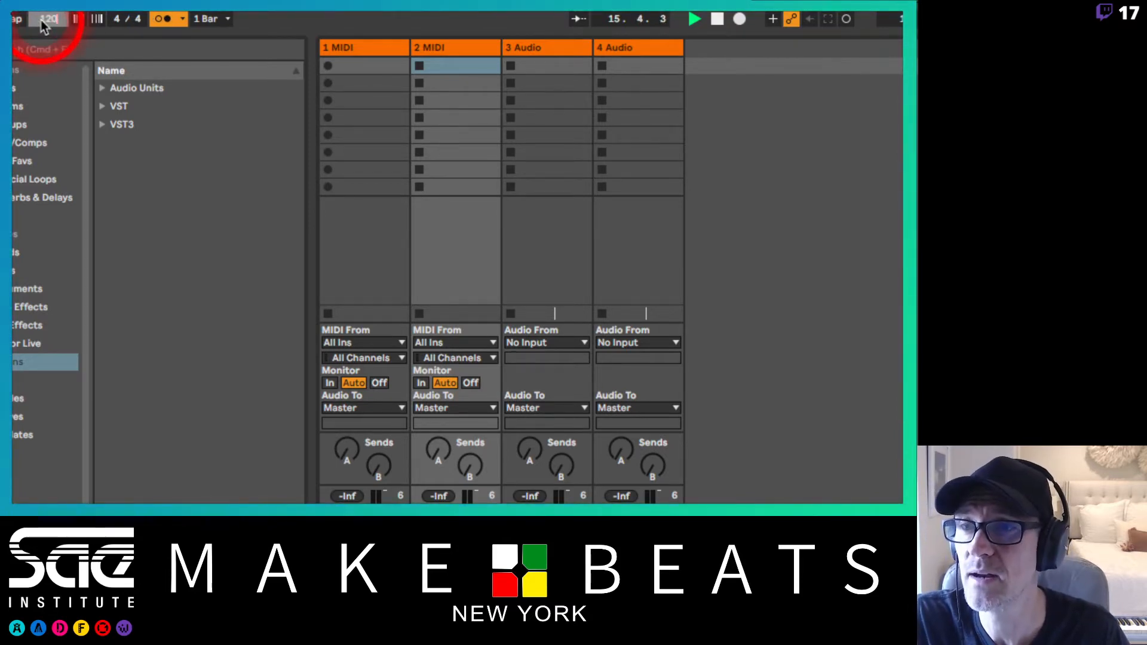
key("Return")
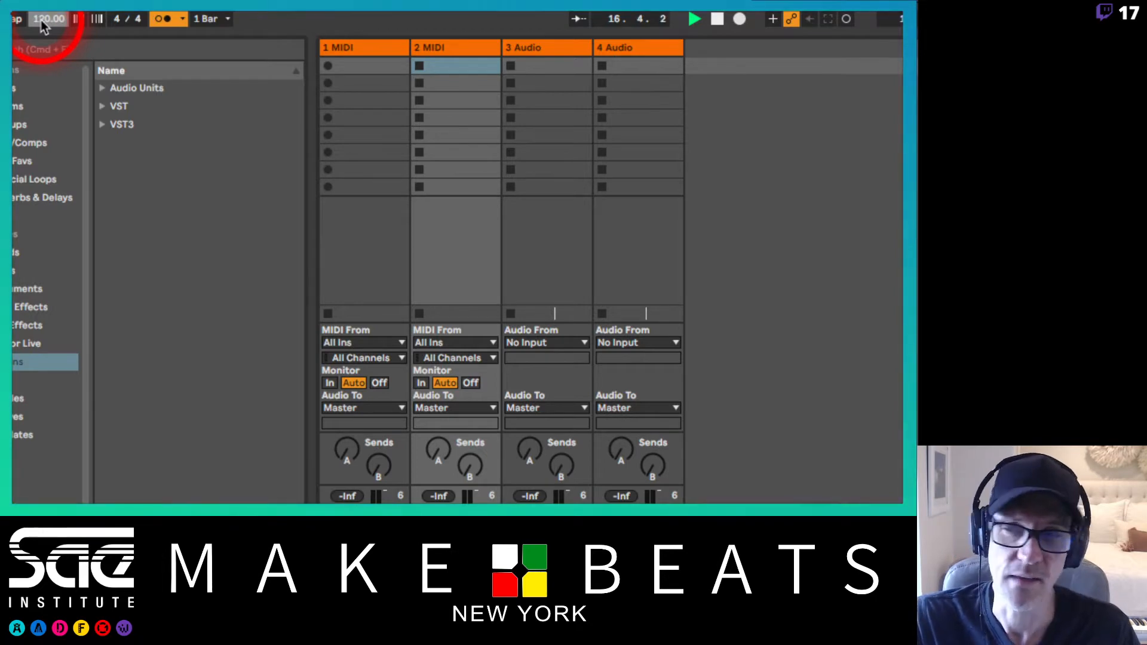
left_click(48, 18)
type("95")
key("Return")
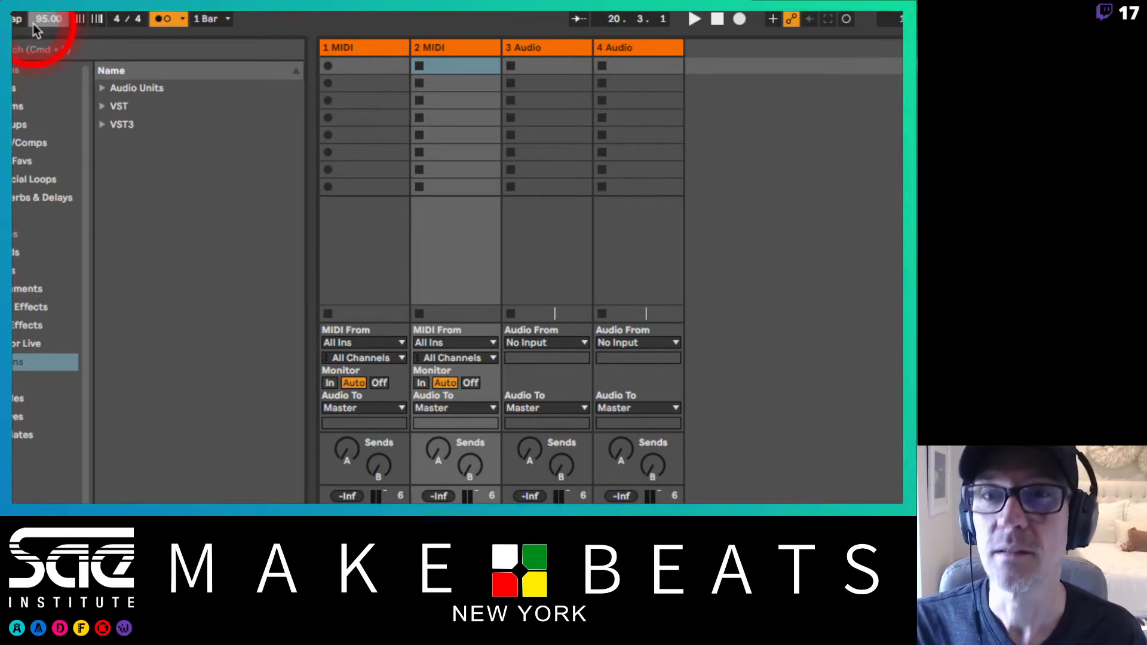
Step: Tap in a tempo of about 123 BPM in time with the beat, and set it to exactly 123 BPM
left_click(17, 21)
left_click(16, 22)
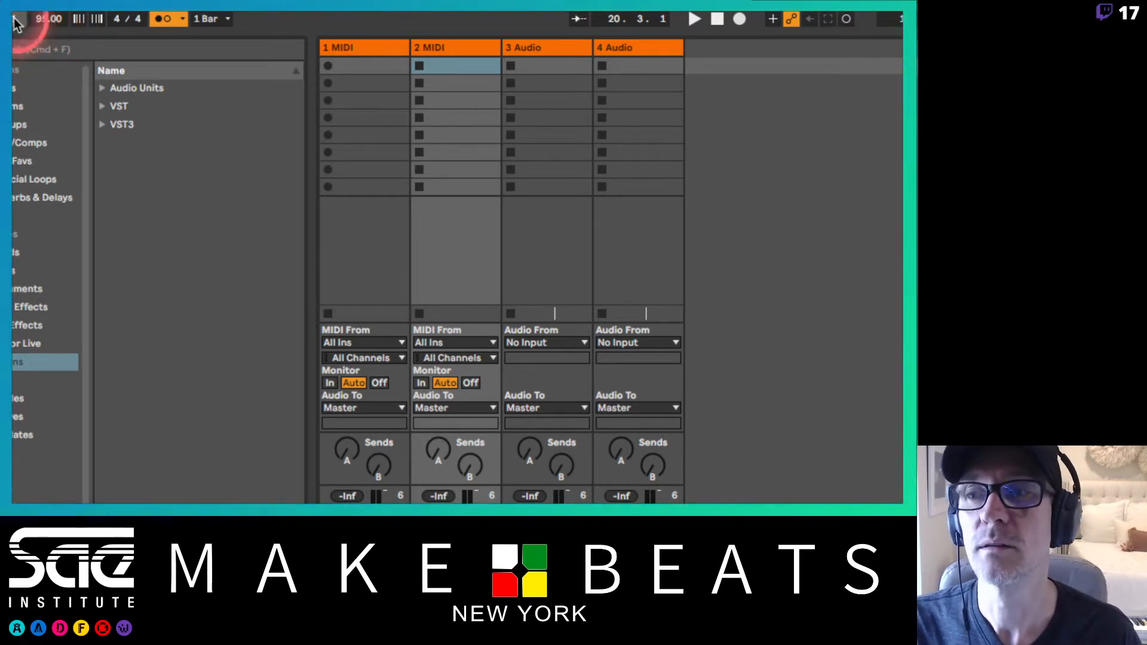
left_click(17, 22)
left_click(17, 22)
left_click(16, 22)
left_click(16, 22)
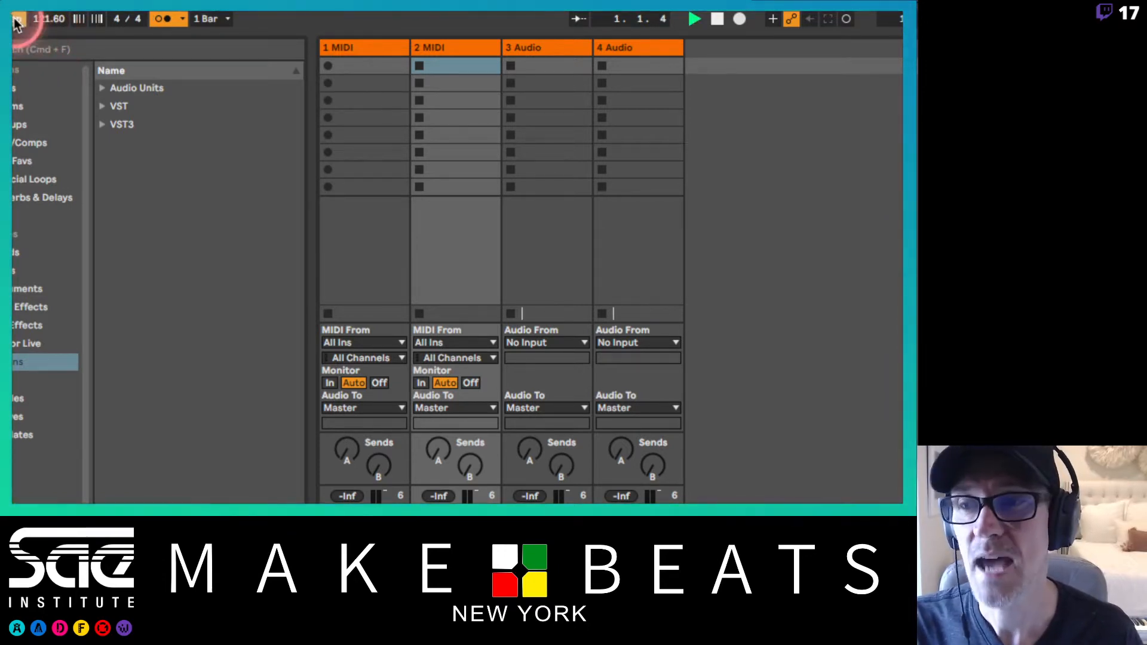
left_click(17, 22)
left_click(17, 21)
left_click(17, 23)
left_click(17, 22)
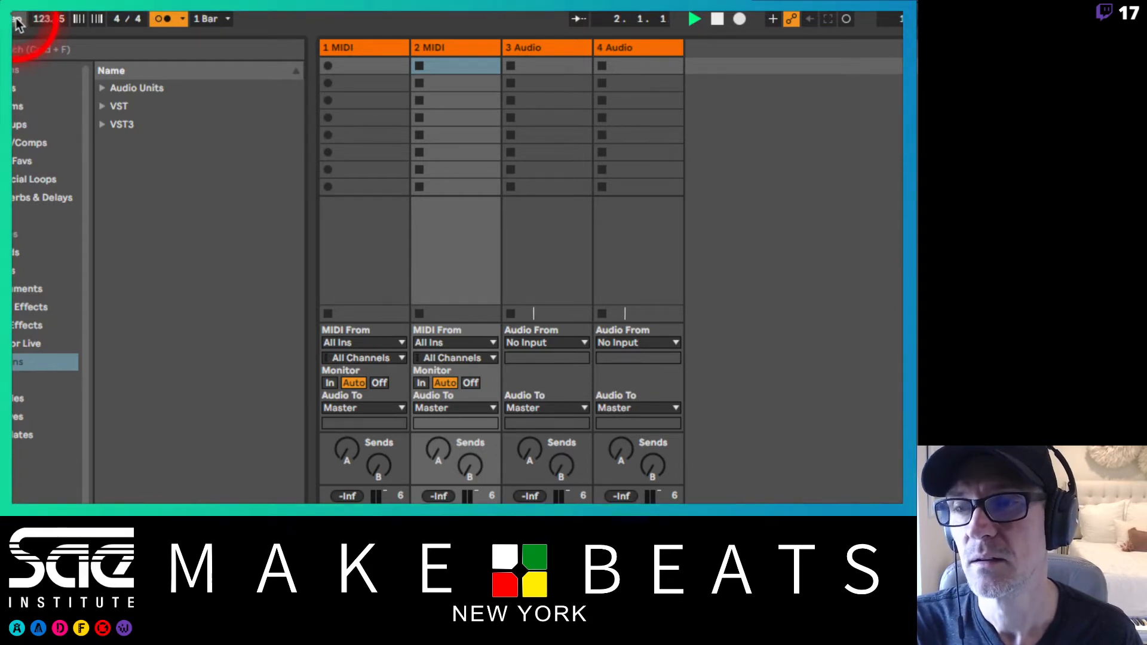
left_click(17, 23)
left_click(17, 26)
left_click(17, 24)
left_click(21, 24)
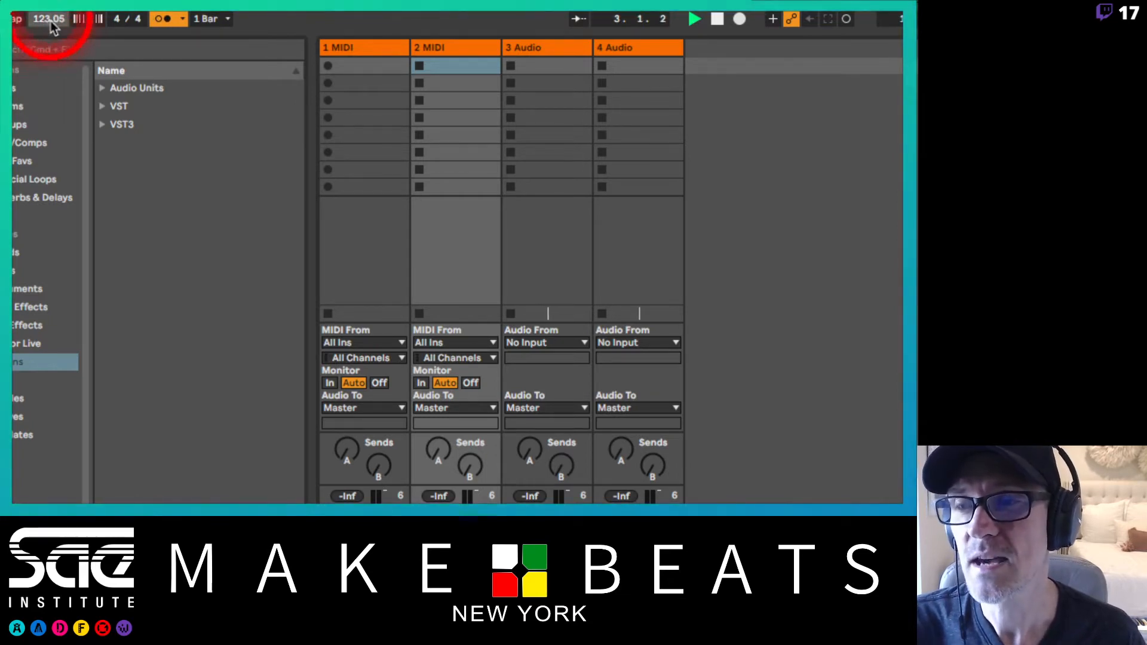
left_click(23, 24)
left_click(25, 24)
left_click(25, 24)
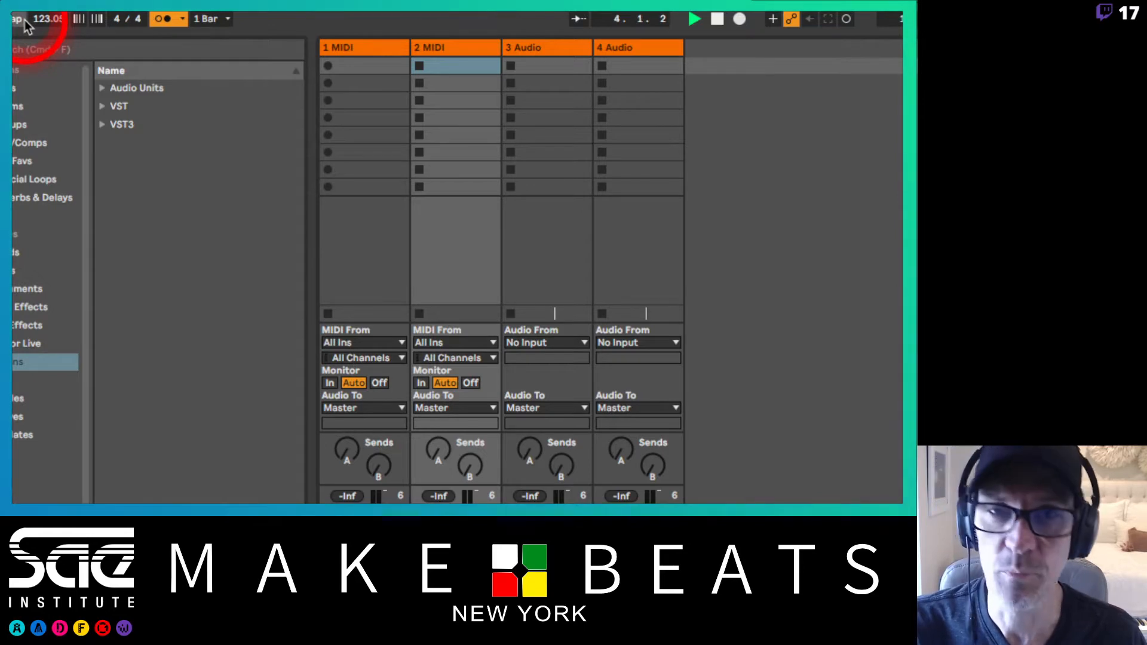
left_click(41, 24)
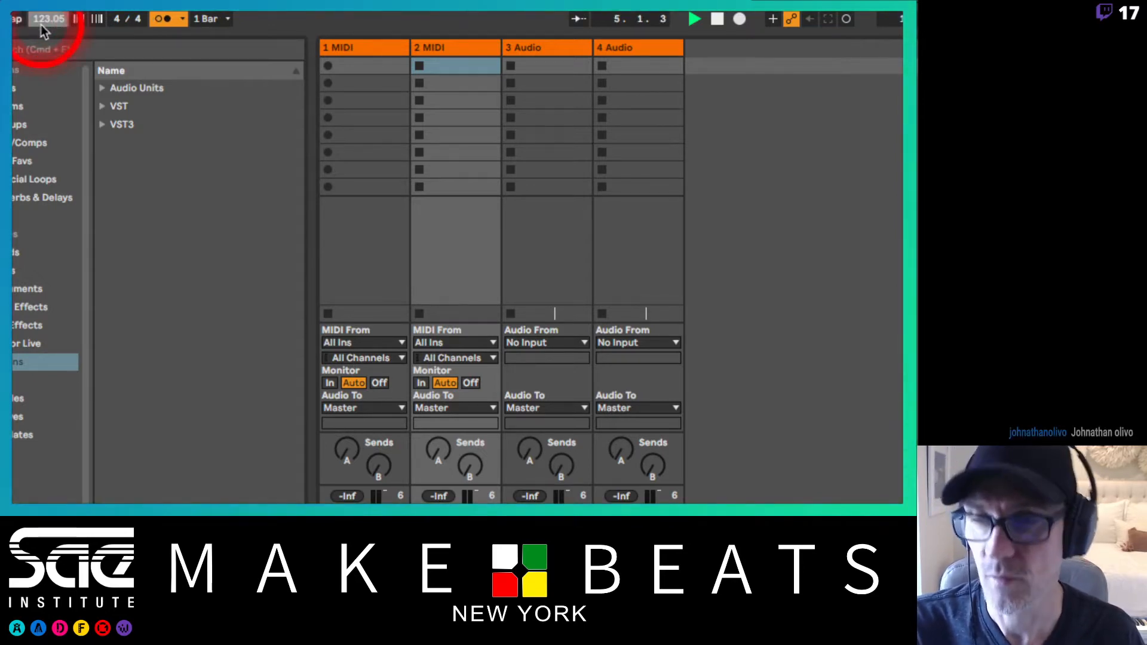
type("123")
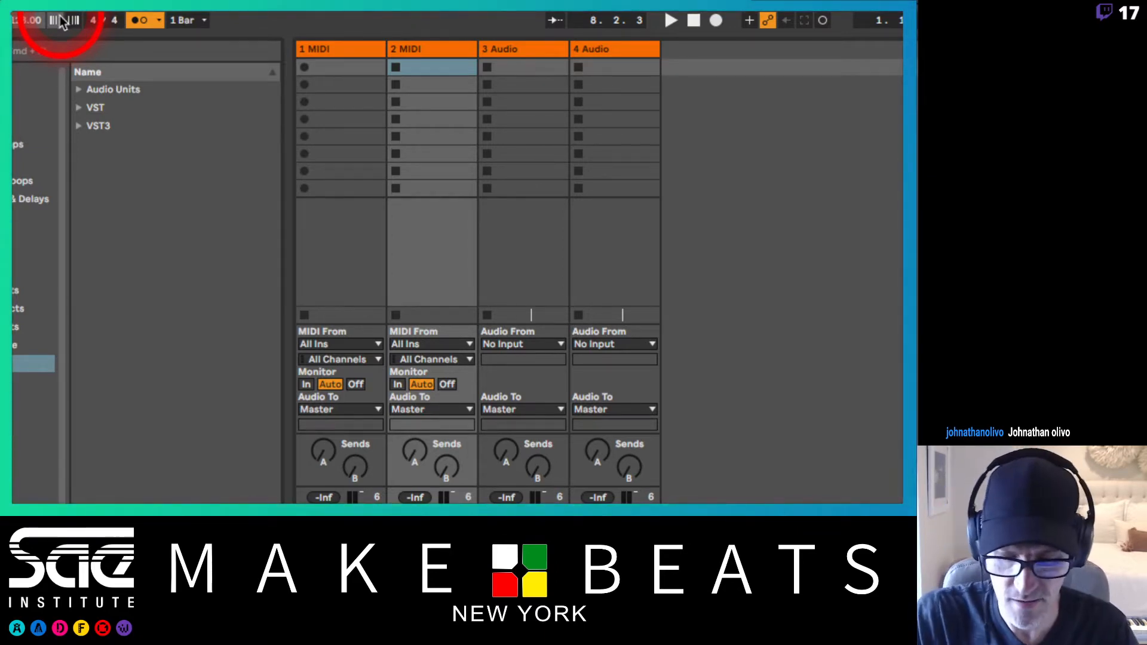
Step: Switch to the attendance spreadsheet in Numbers, enter P for the student in row 17 under 6/21/21, and return to Live
key("super+Tab")
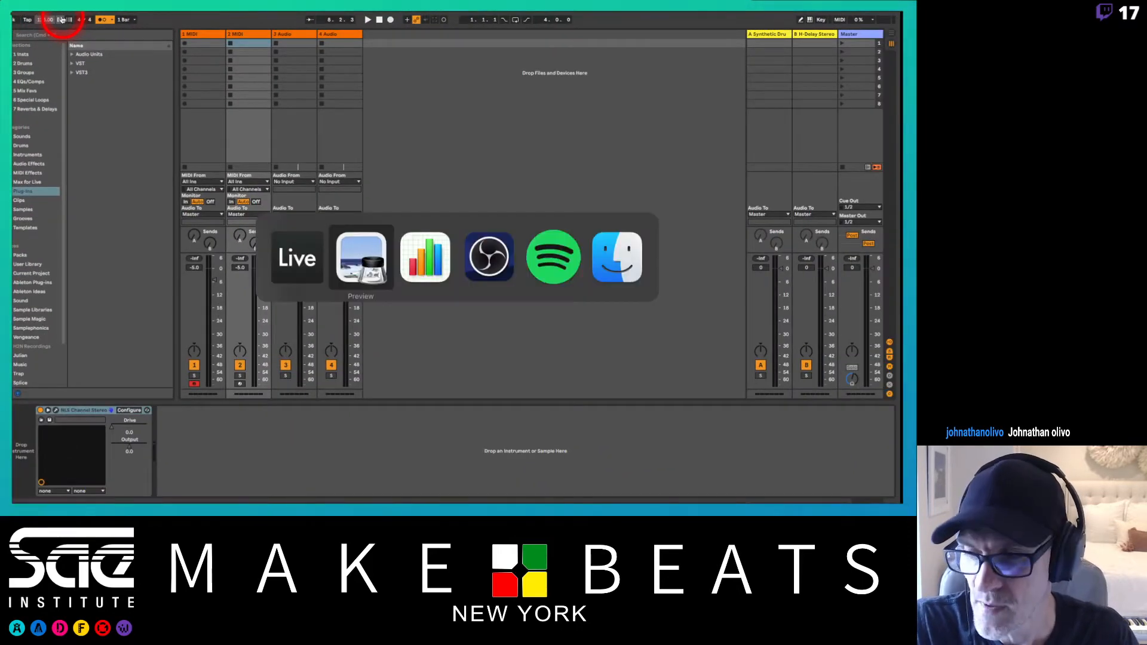
key("super+Tab")
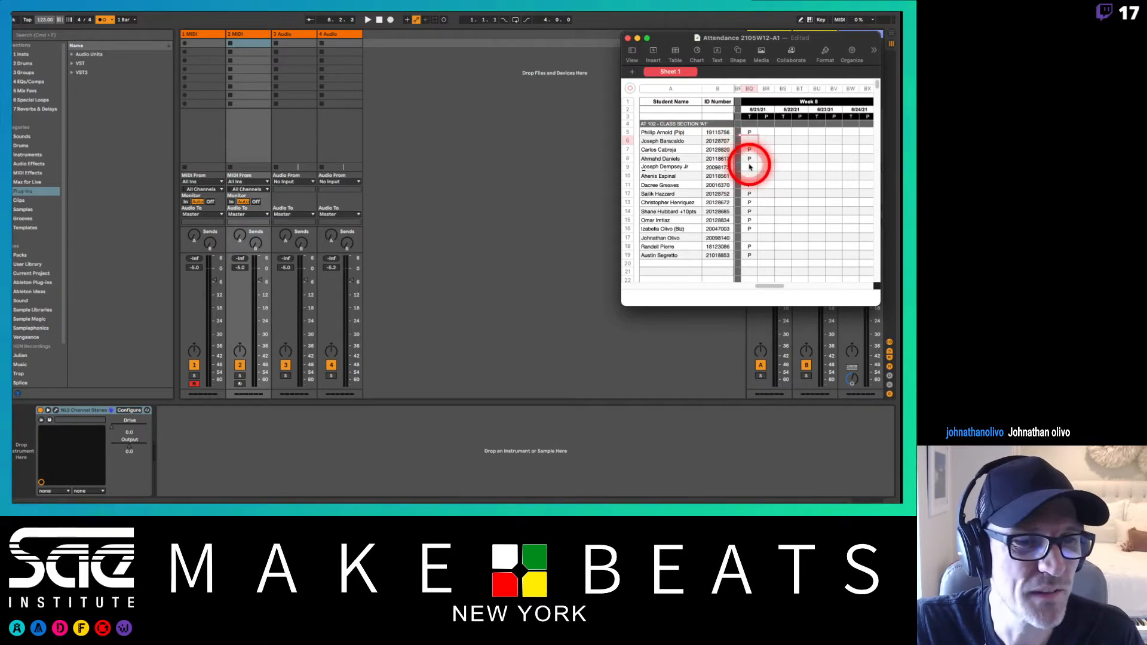
left_click(754, 239)
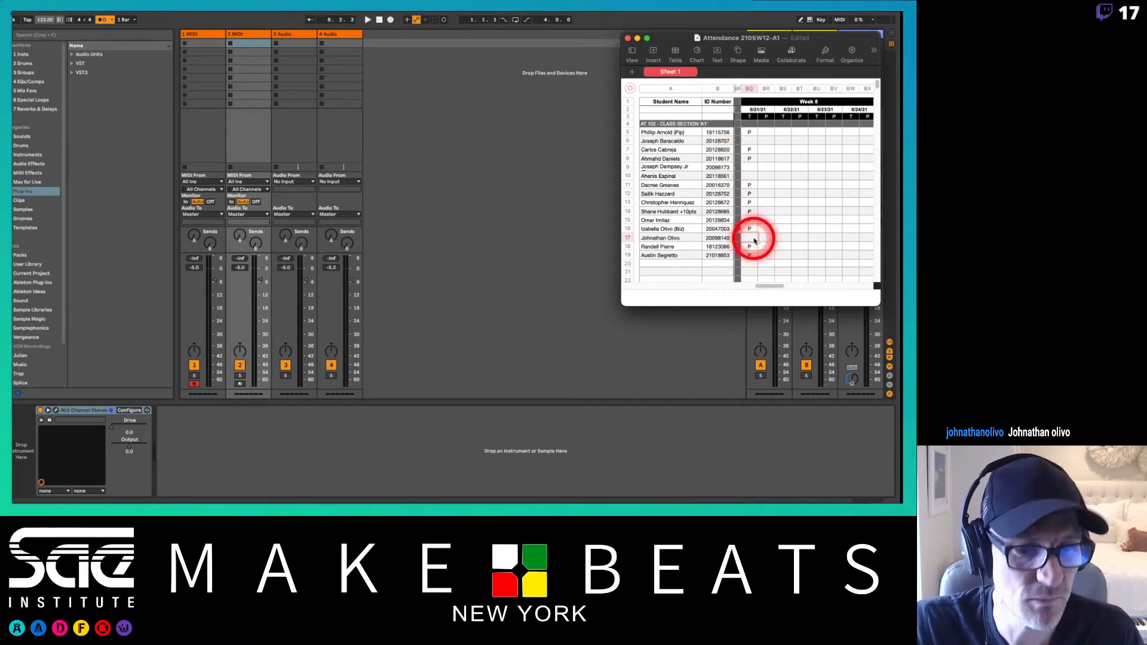
type("P")
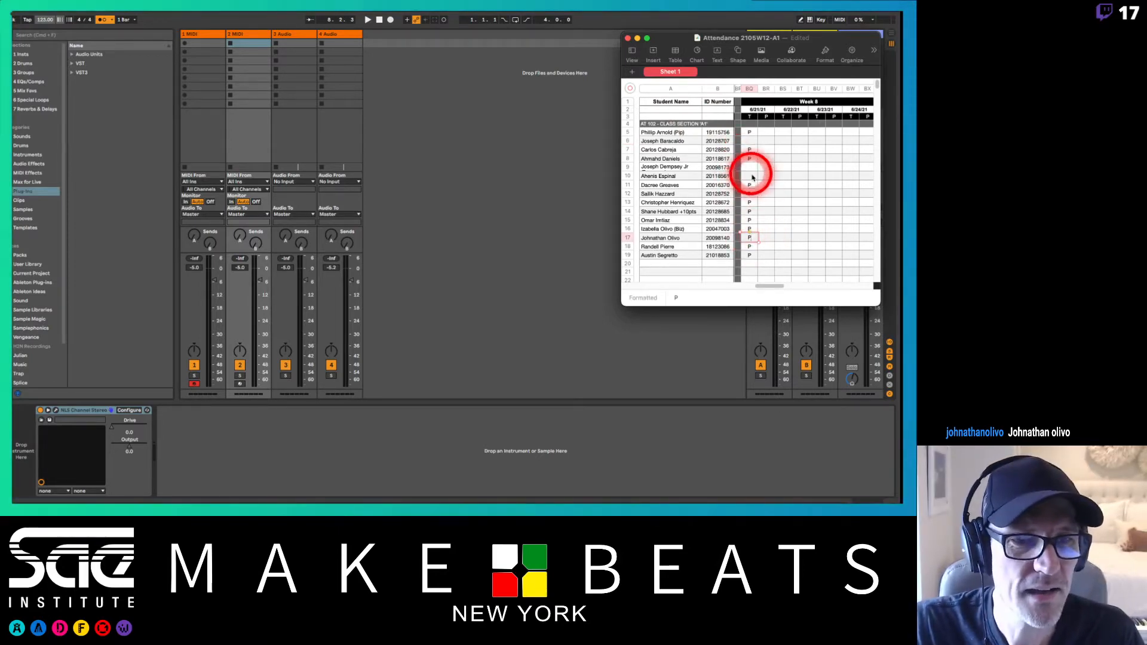
left_click(652, 7)
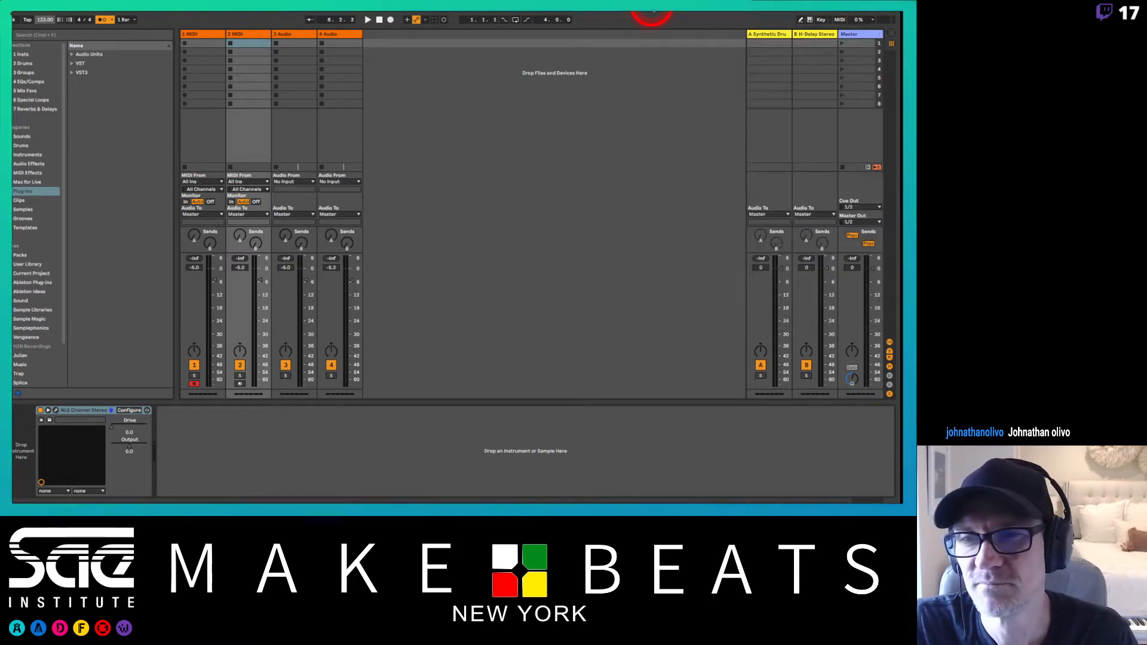
key("super+Tab")
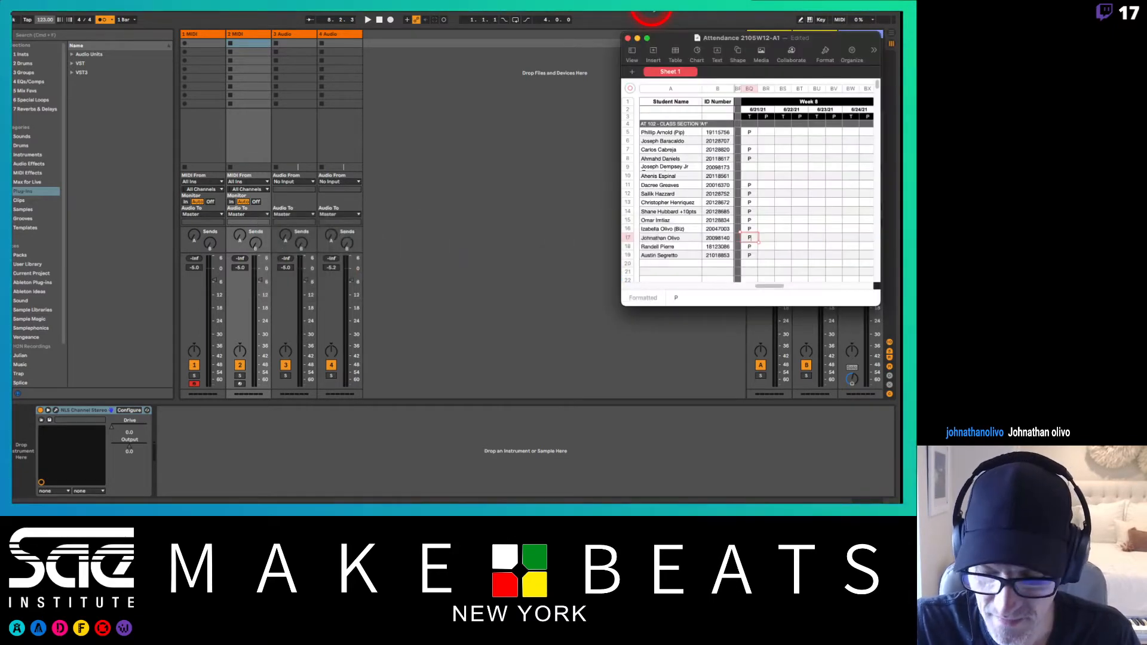
left_click(652, 13)
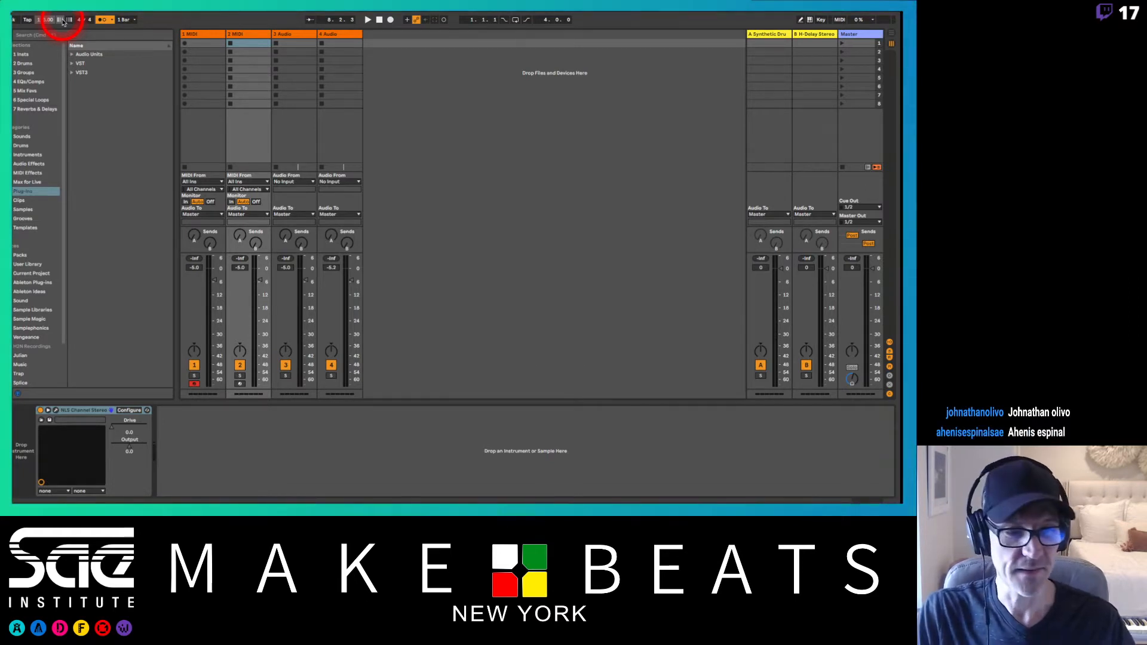
Step: Return to the attendance spreadsheet, enter P for the student in row 10 under 6/21/21, and leave the sheet
key("super+Tab")
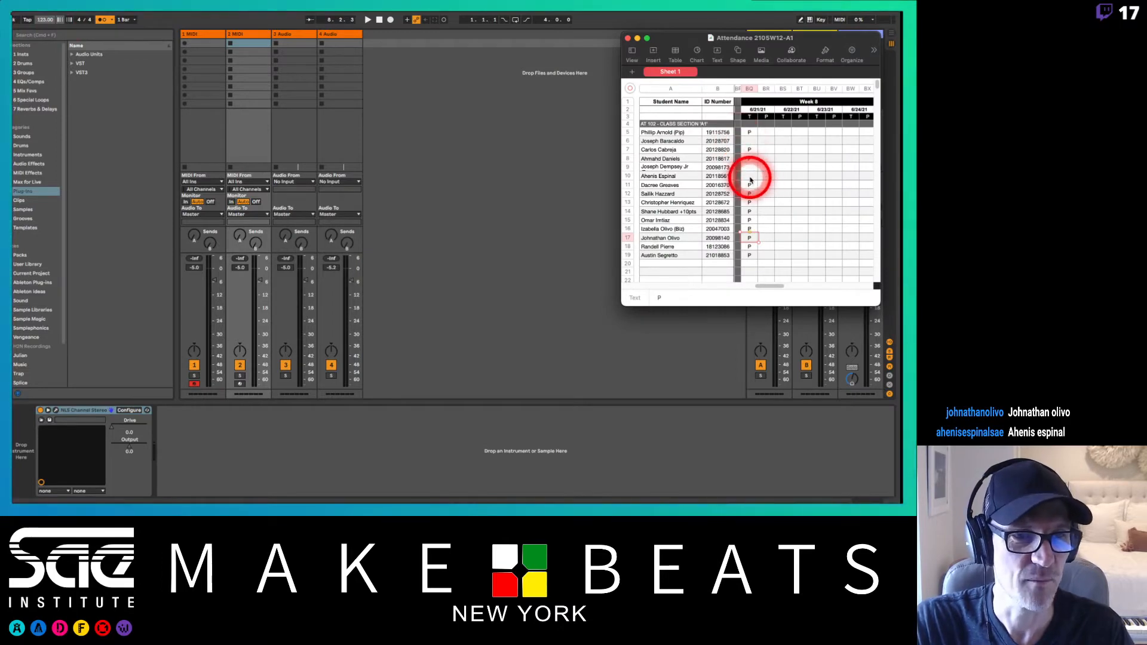
left_click(750, 176)
type("P")
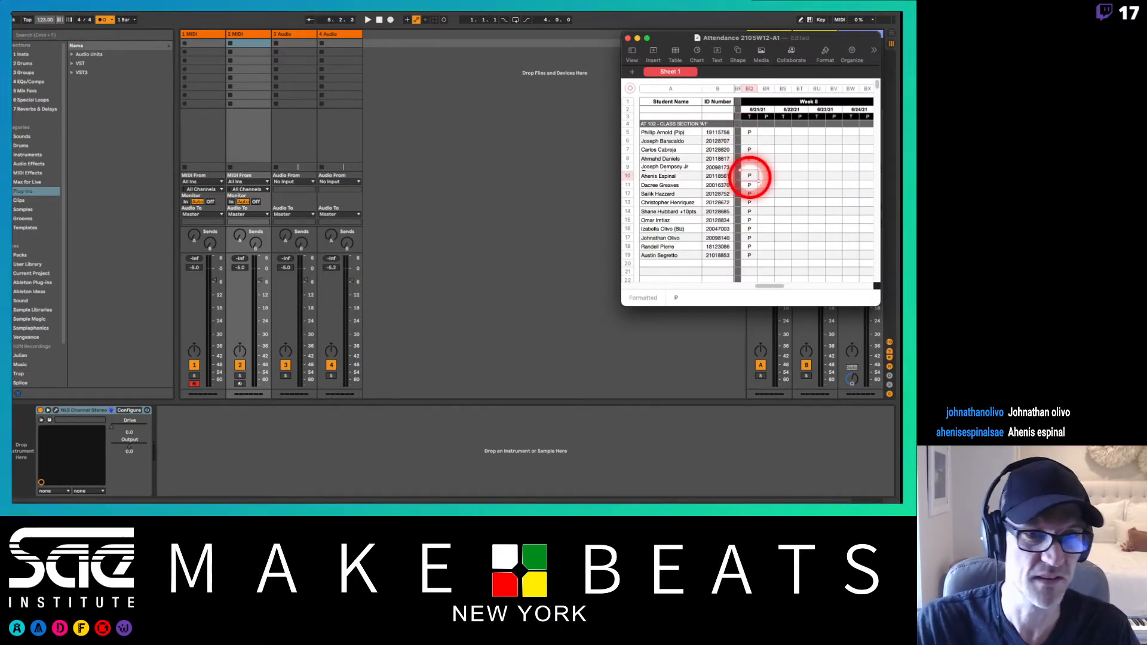
left_click(627, 37)
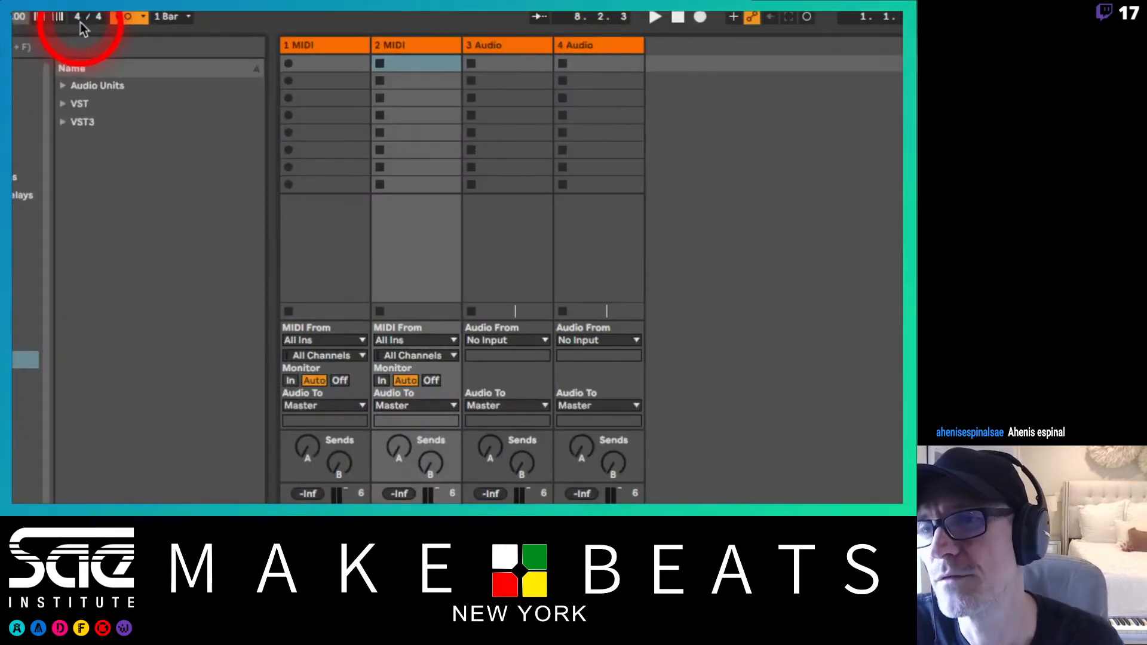
Step: Try a 6/8 time signature for the set, and restore it to 4/4
left_click(78, 17)
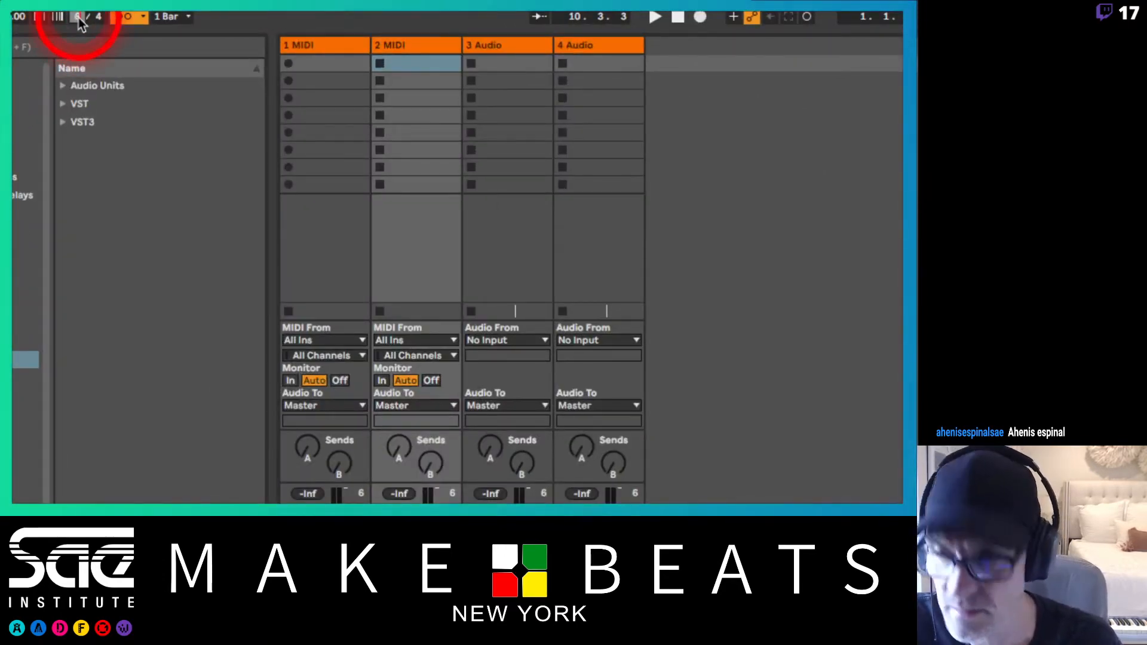
key("Tab")
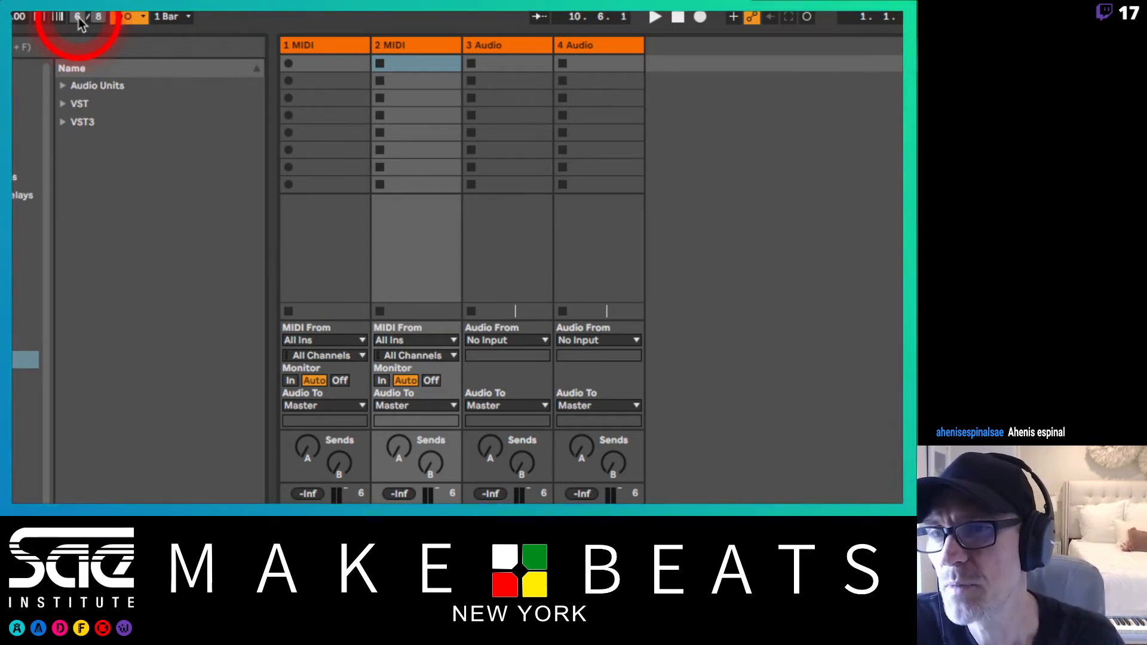
left_click(79, 18)
type("4")
key("Tab")
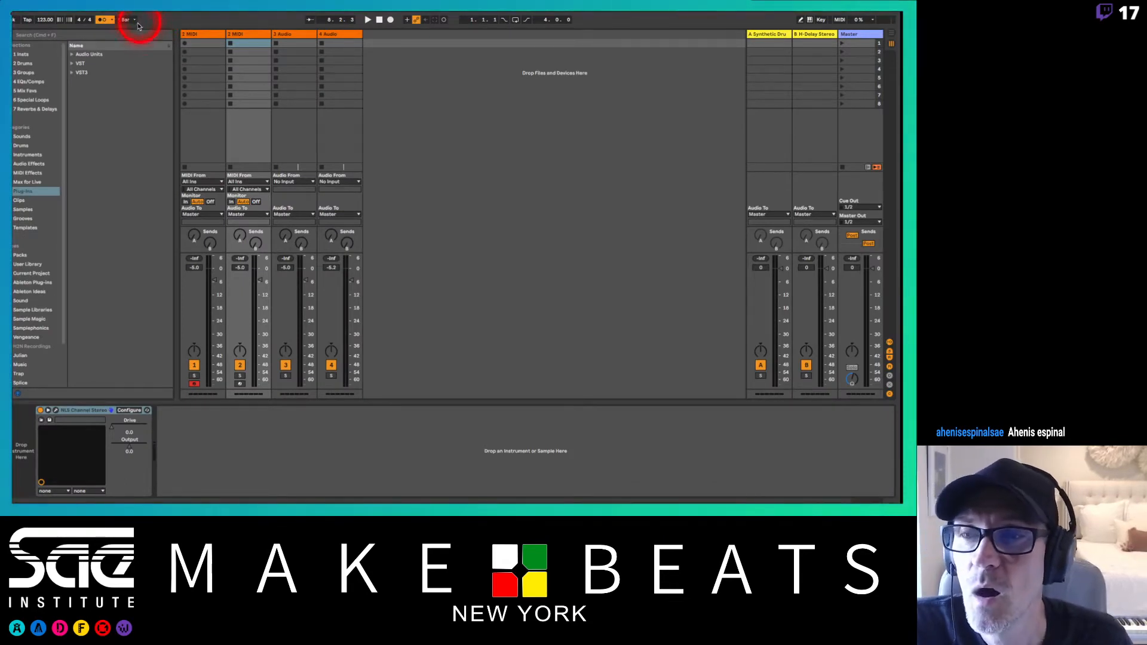
Step: Look through the global launch quantization options and leave the list
left_click(135, 23)
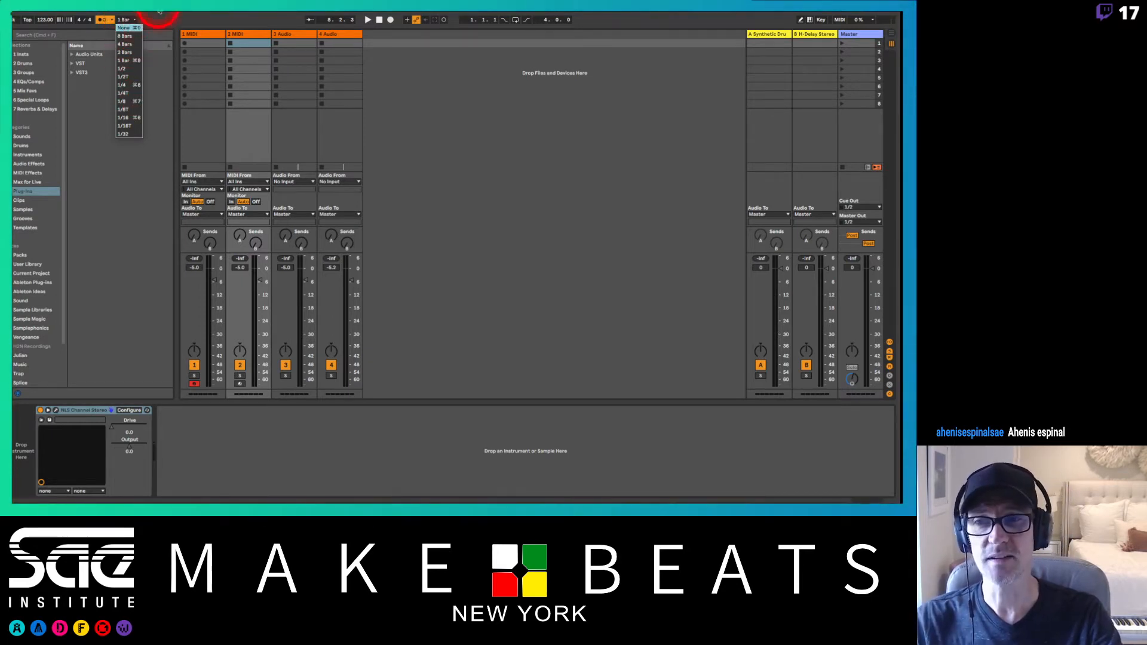
left_click(158, 29)
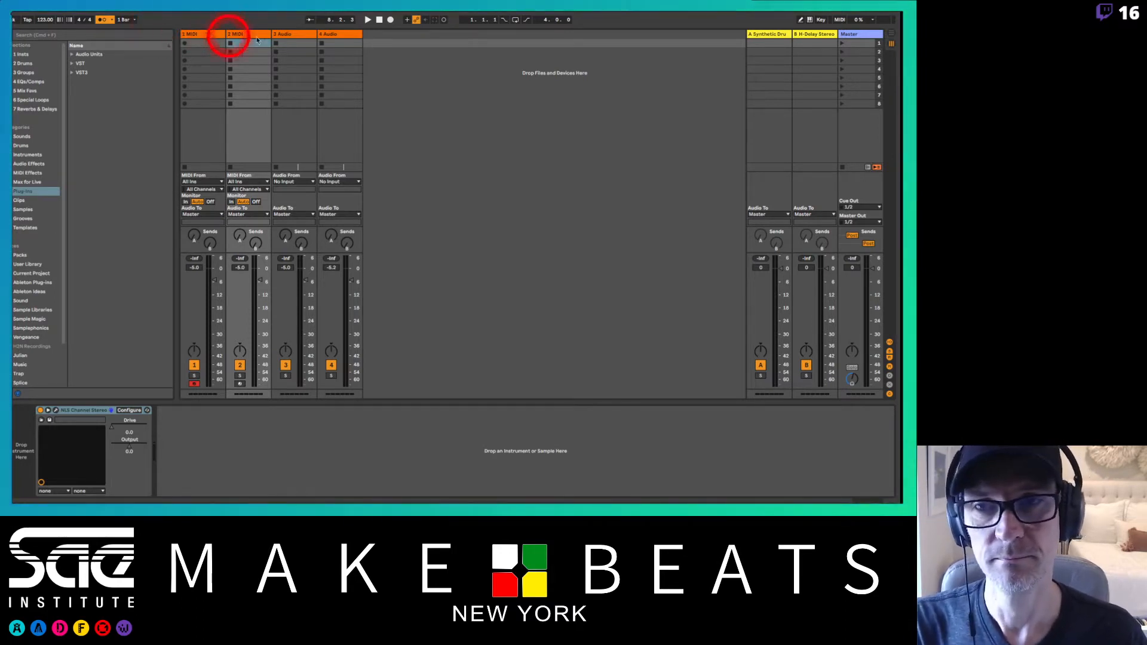
Step: Switch to Arrangement View and turn on Follow for the playhead
left_click(310, 21)
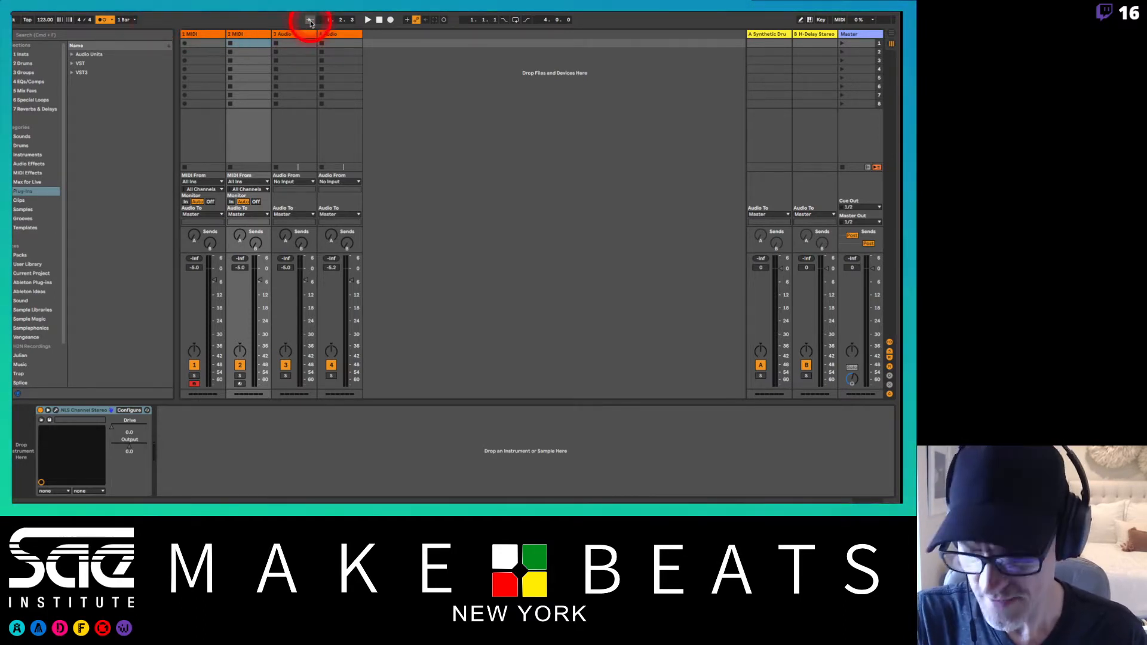
key("Tab")
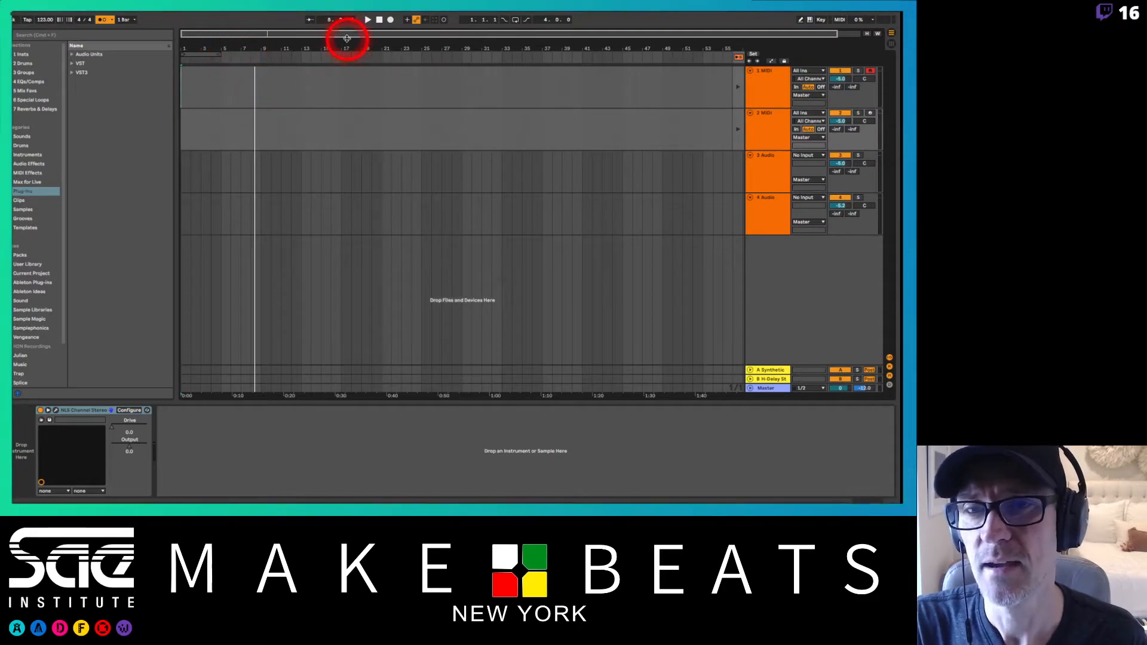
left_click(310, 20)
Step: Play the arrangement from about 4.4.3 in a close-up view to demonstrate Follow, and stop playback
left_click(219, 48)
key("plus")
key("plus")
key("plus")
key("plus")
key("plus")
key("plus")
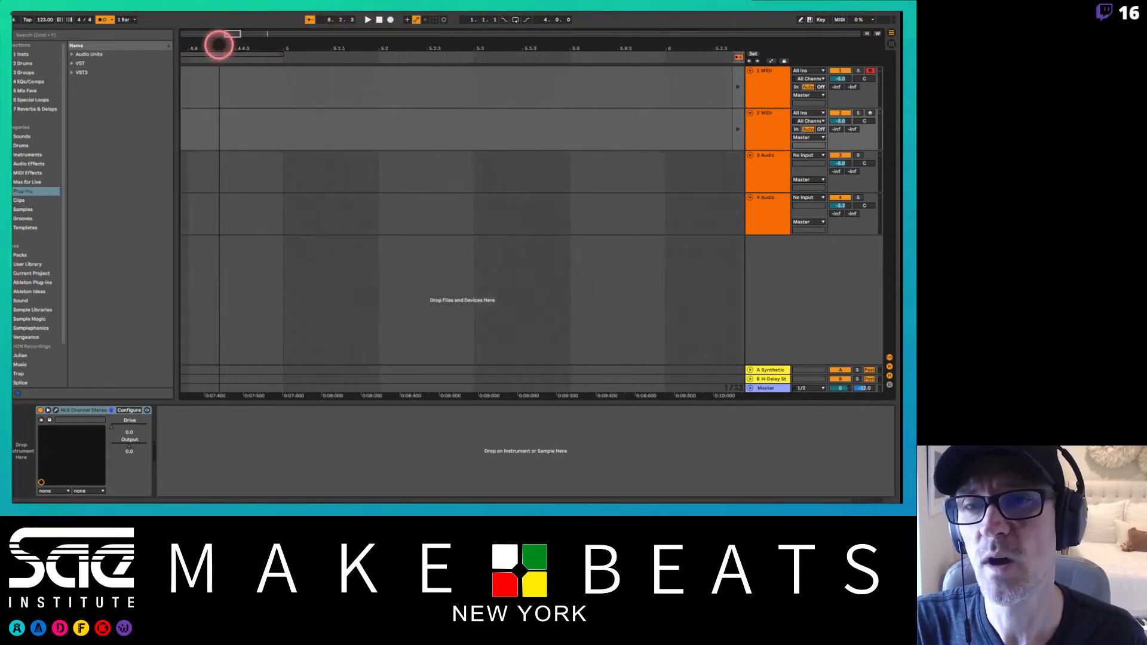
left_click(343, 83)
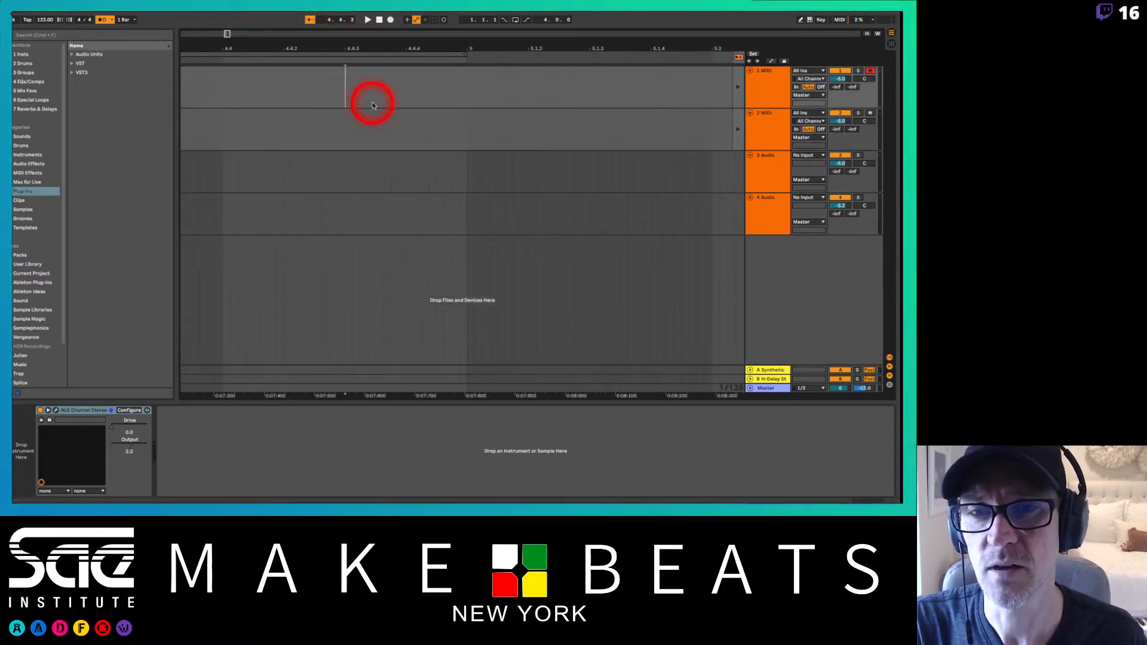
key("space")
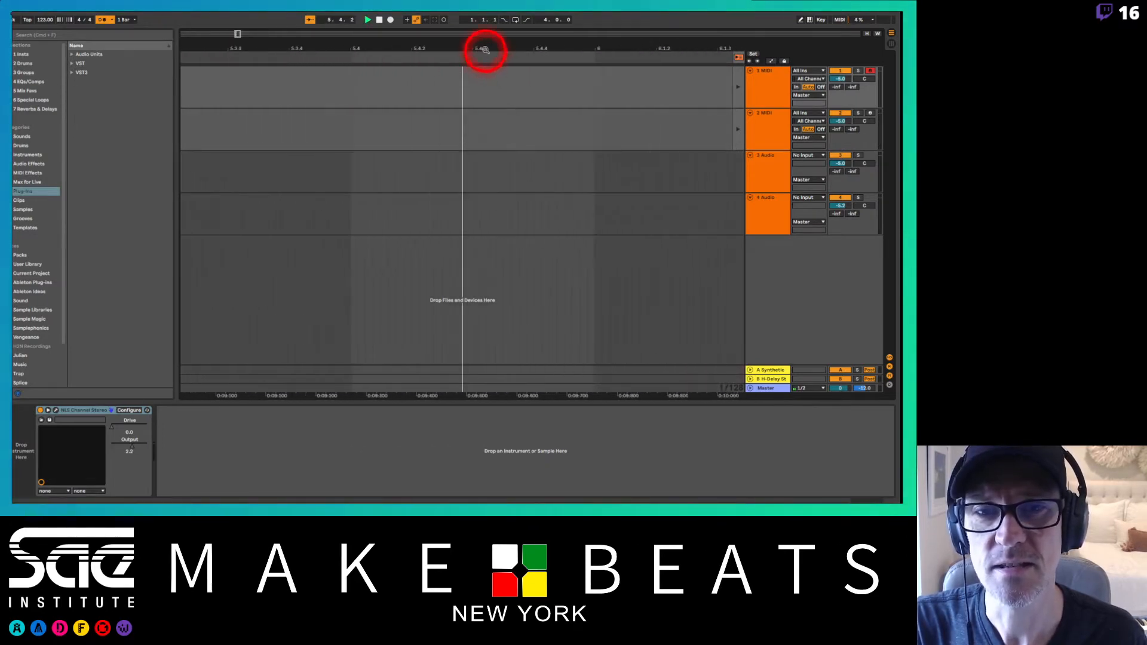
key("minus")
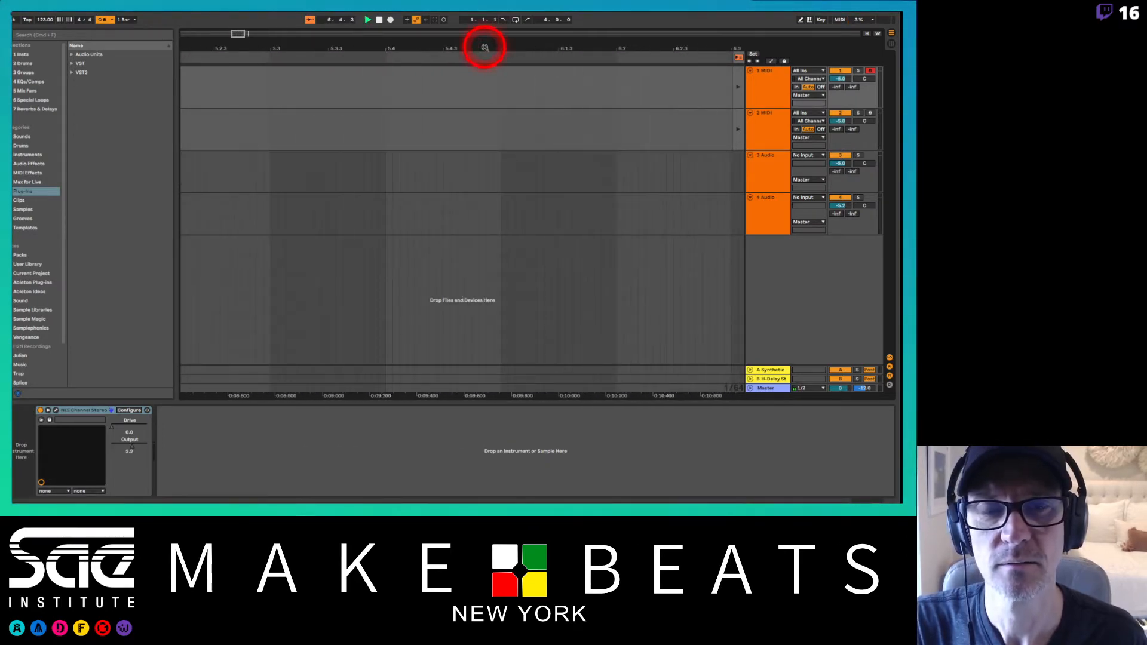
left_click_drag(374, 51, 489, 60)
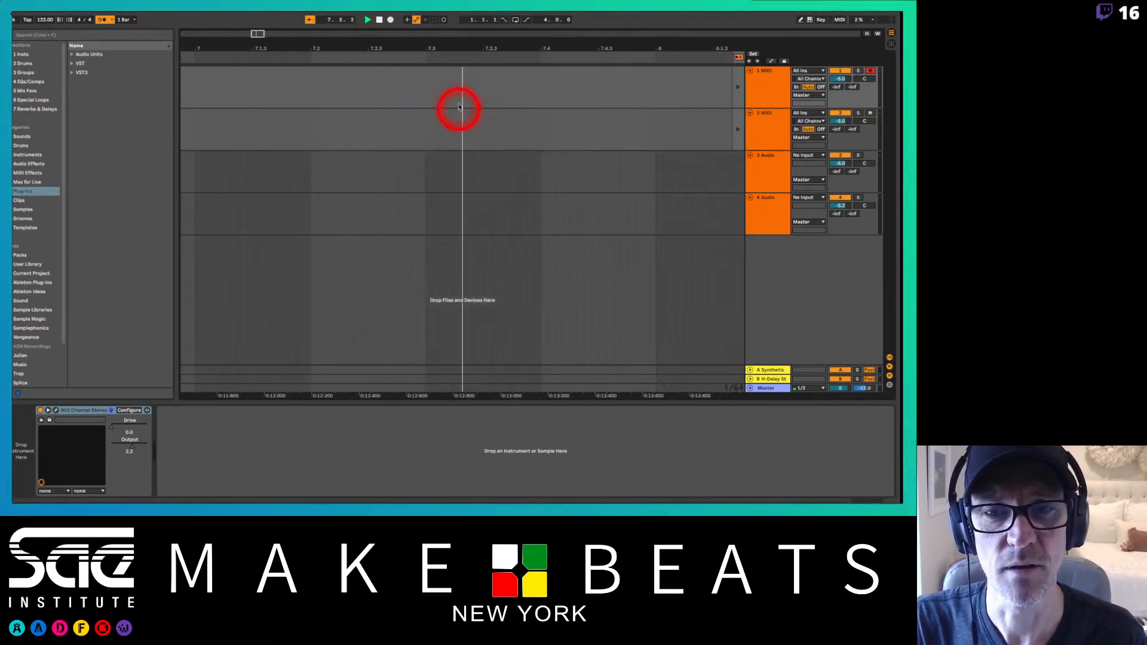
key("space")
Step: Turn off Follow and play the arrangement again over a wider stretch of the timeline
left_click(309, 19)
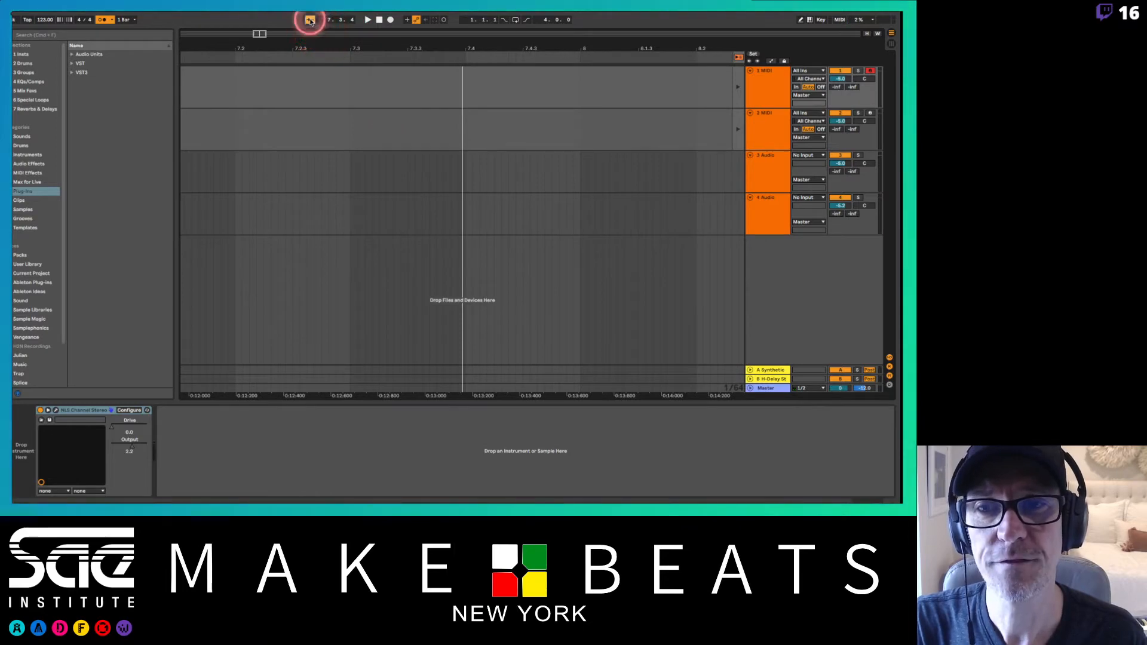
key("space")
left_click_drag(352, 46, 479, 46)
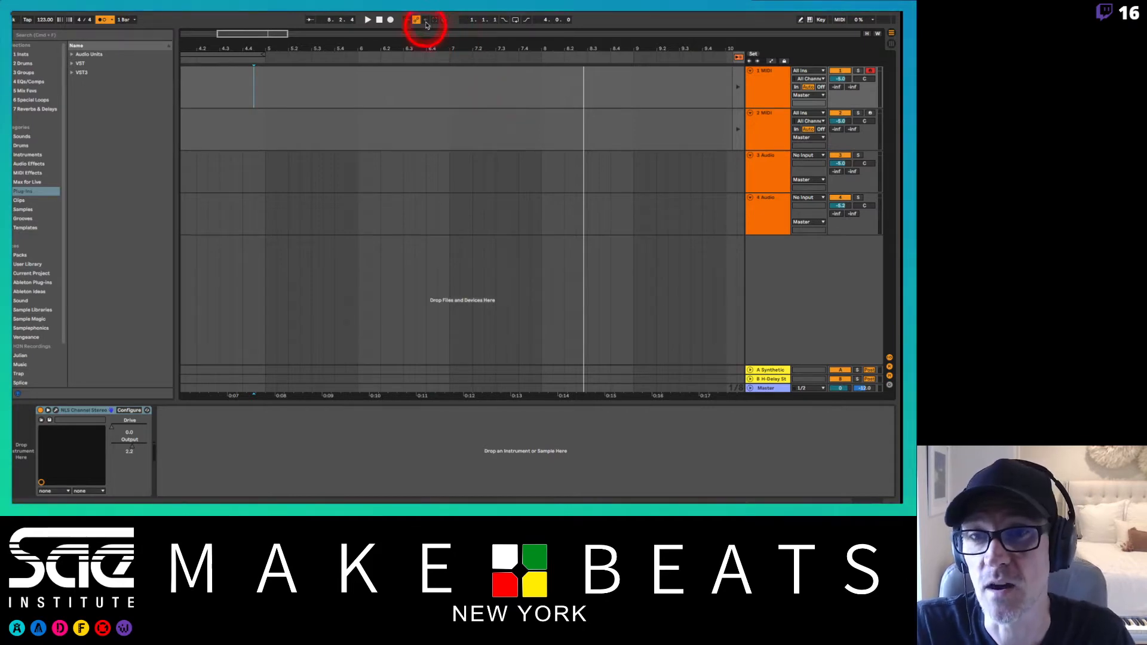
Step: Place the insert marker at several points along the 1 MIDI track, including 8.1.1, and finish at bar 5
mouse_move(331, 22)
left_mouse_down()
mouse_move(344, 24)
mouse_move(327, 31)
left_mouse_up()
left_click(312, 89)
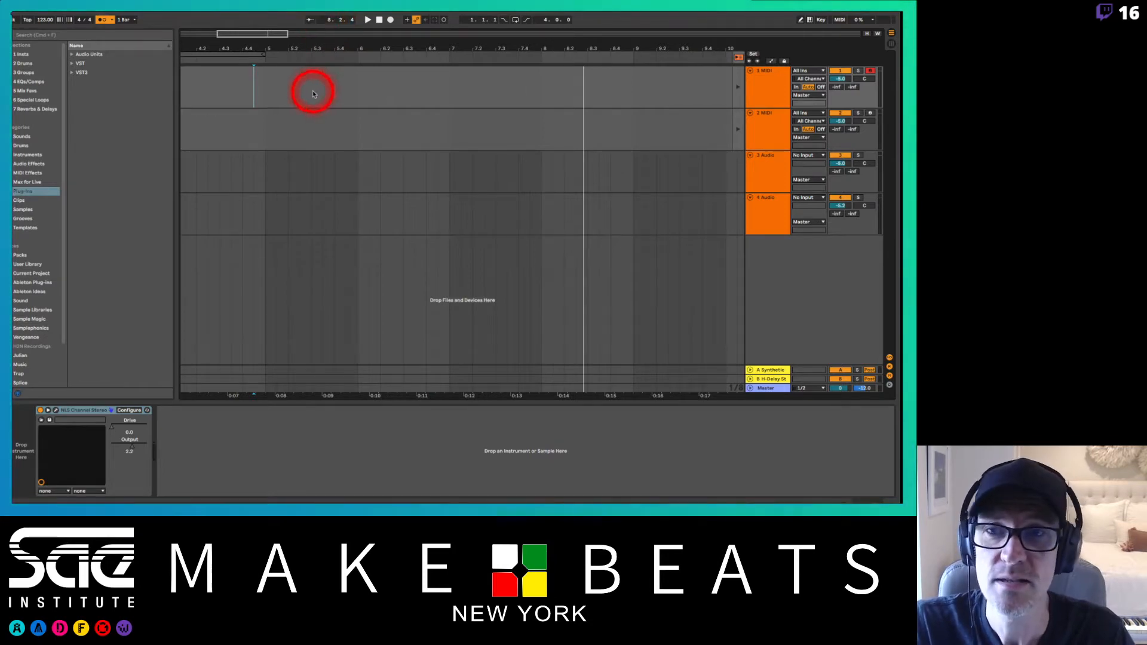
left_click(384, 85)
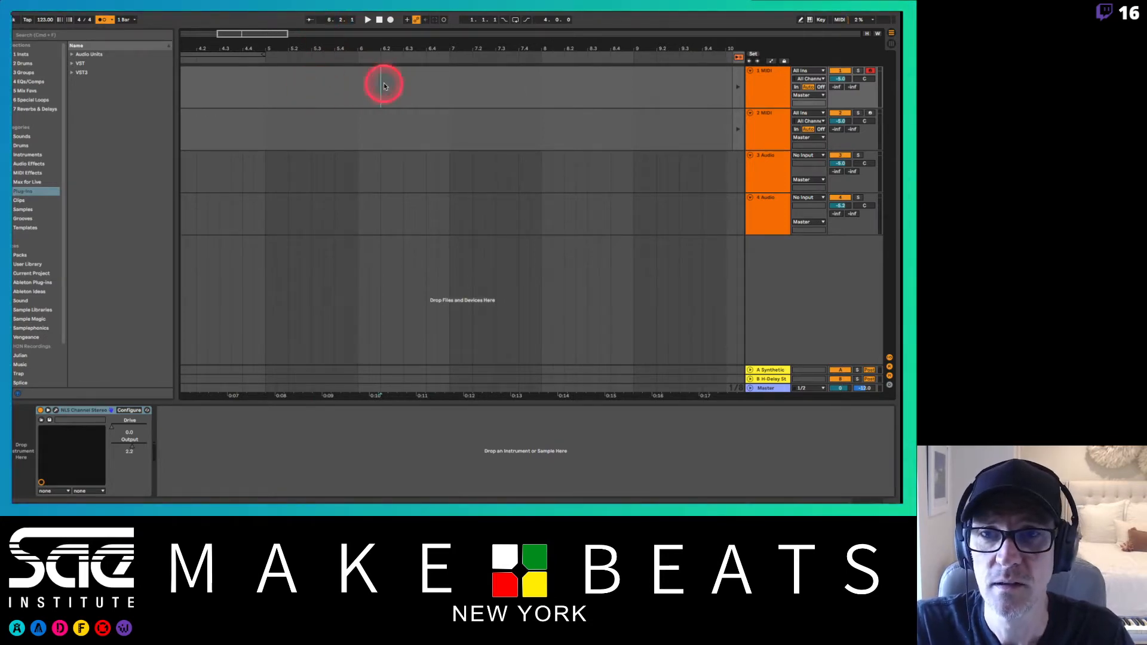
left_click(452, 83)
left_click(545, 81)
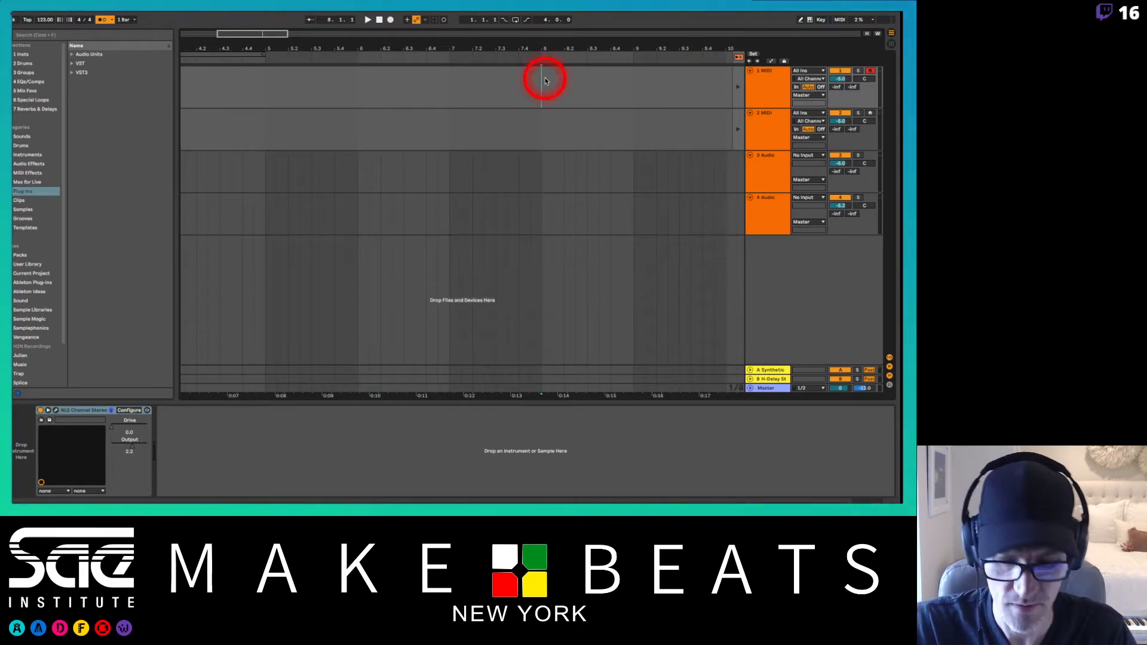
key("minus")
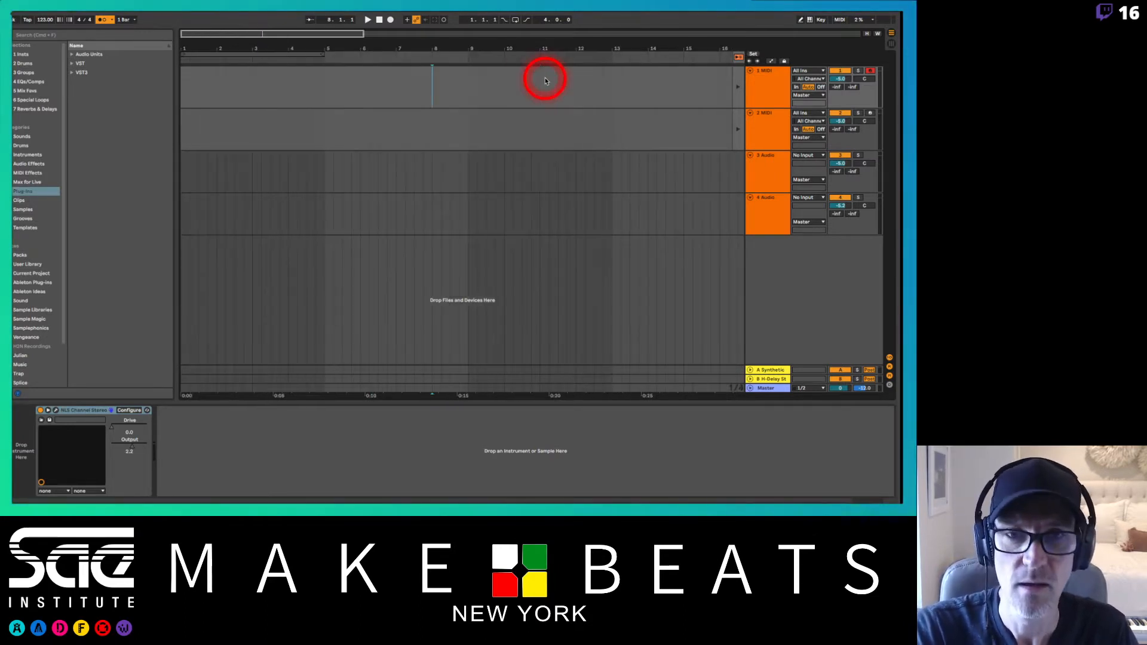
left_click(397, 79)
left_click(430, 77)
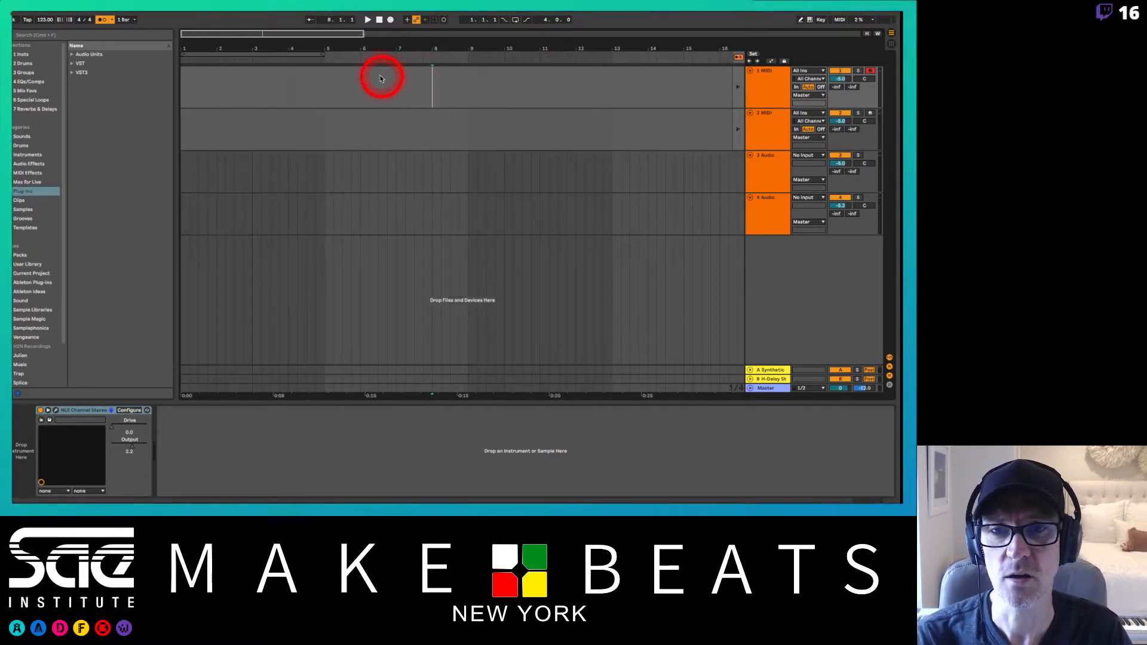
left_click(361, 75)
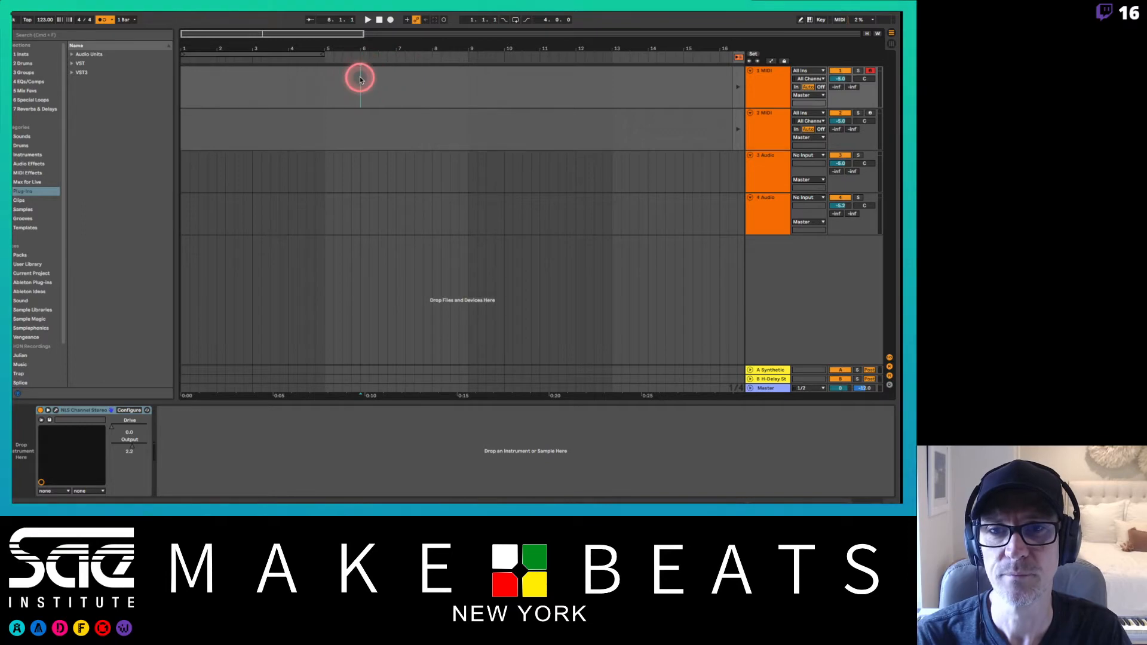
left_click(324, 74)
Step: Change the arrangement position value to bar 8, and raise it to bar 9
left_click(323, 20)
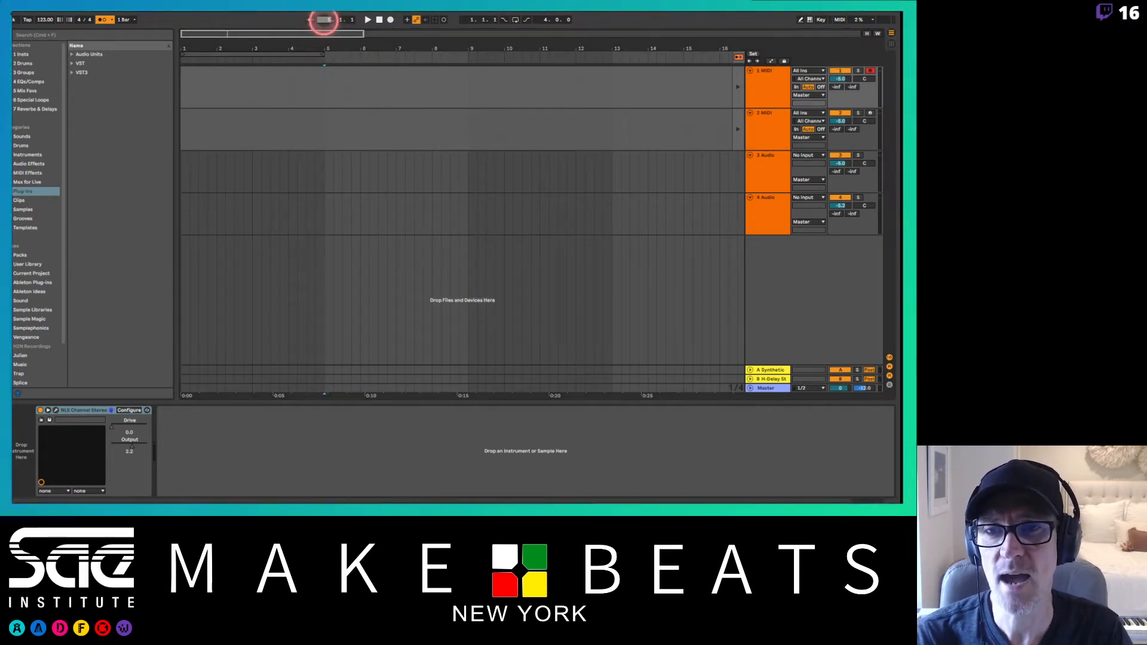
left_click_drag(323, 21, 323, 20)
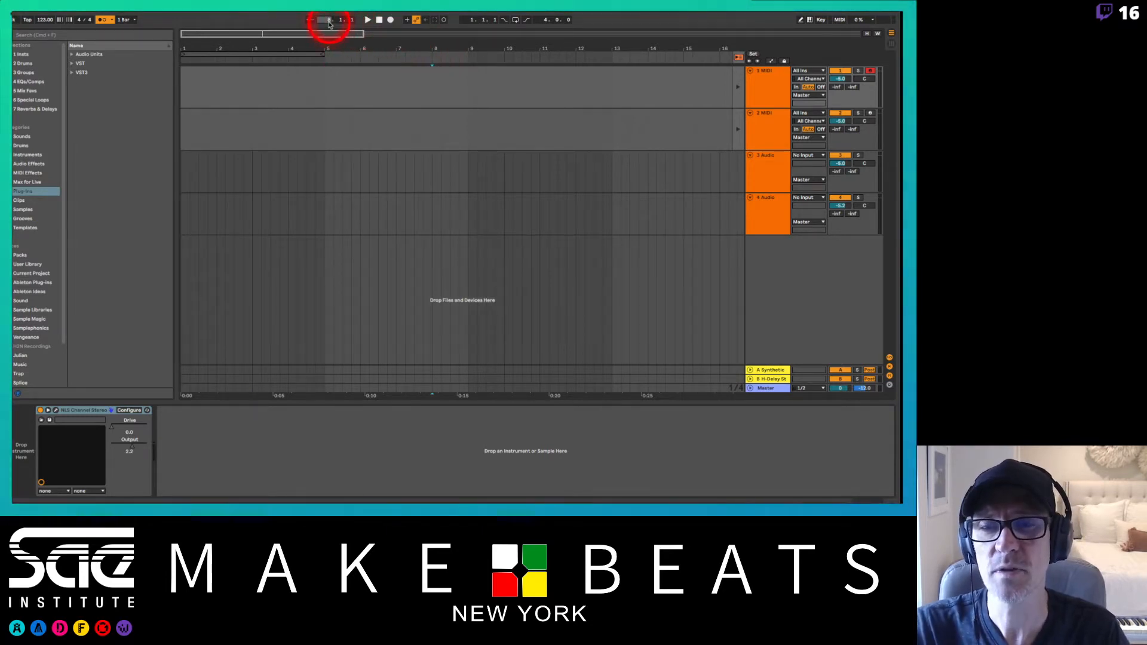
left_click_drag(327, 21, 328, 19)
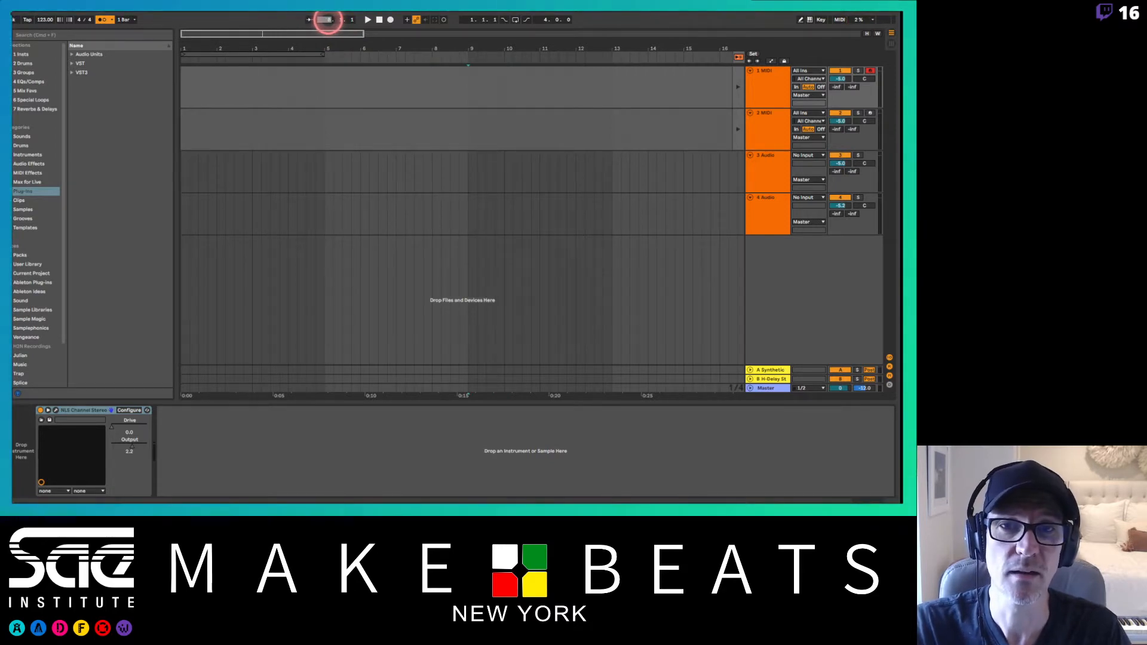
Step: Play the arrangement from bar 9, stop it, and arm Arrangement Record
key("space")
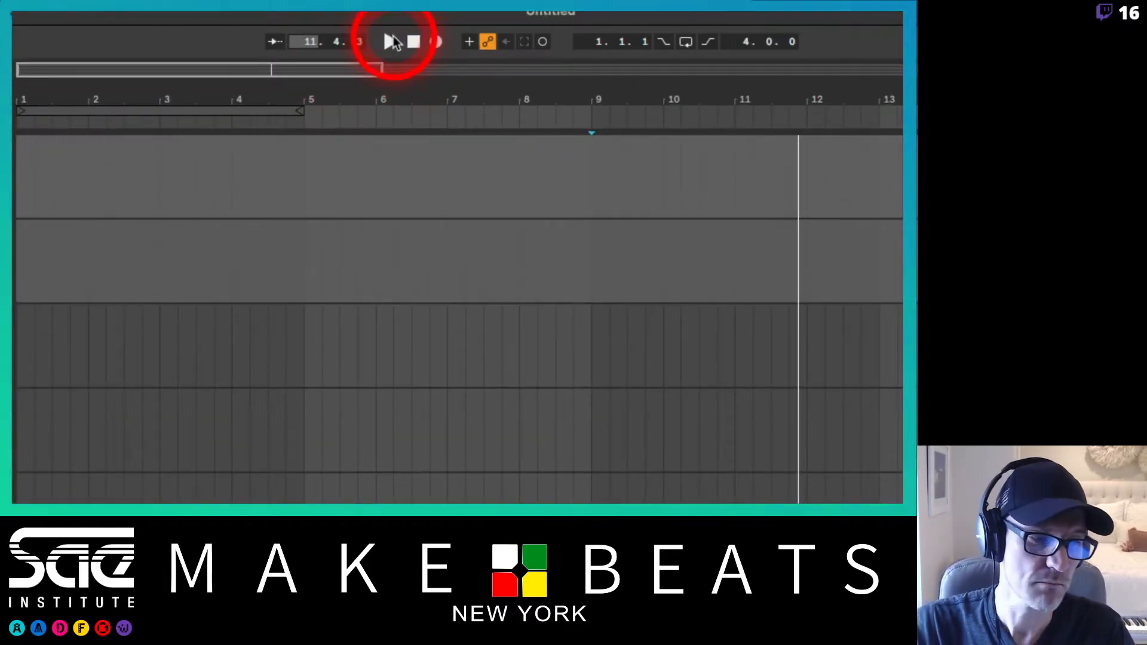
left_click(441, 41)
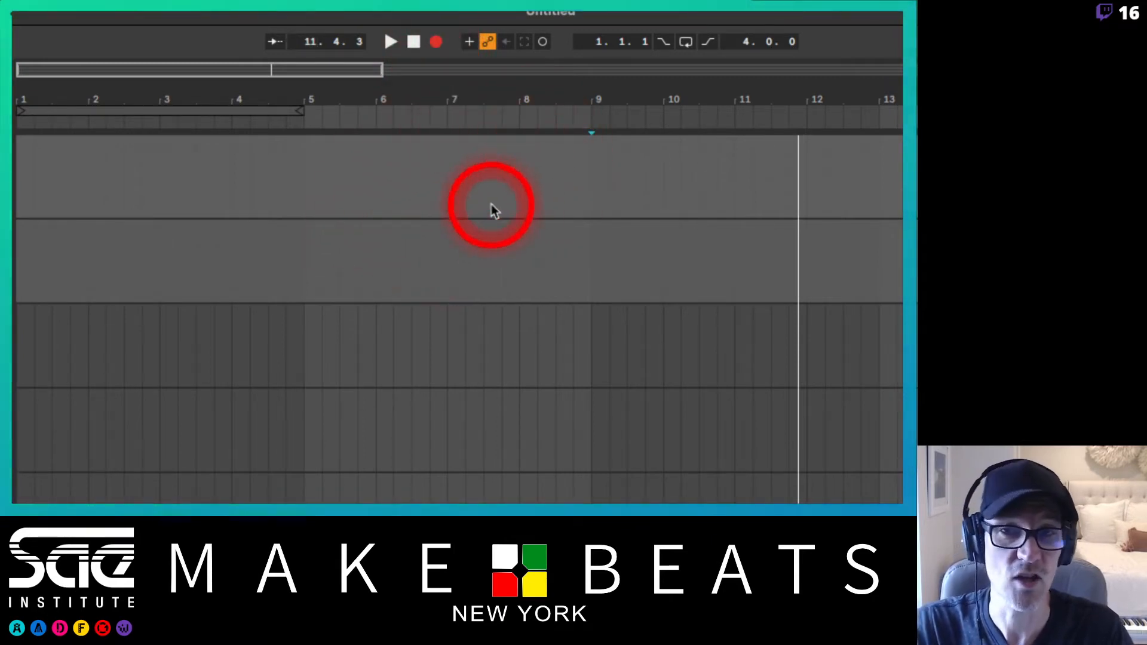
Step: Disarm Arrangement Record, and switch to Session View and back to Arrangement View
left_click(437, 42)
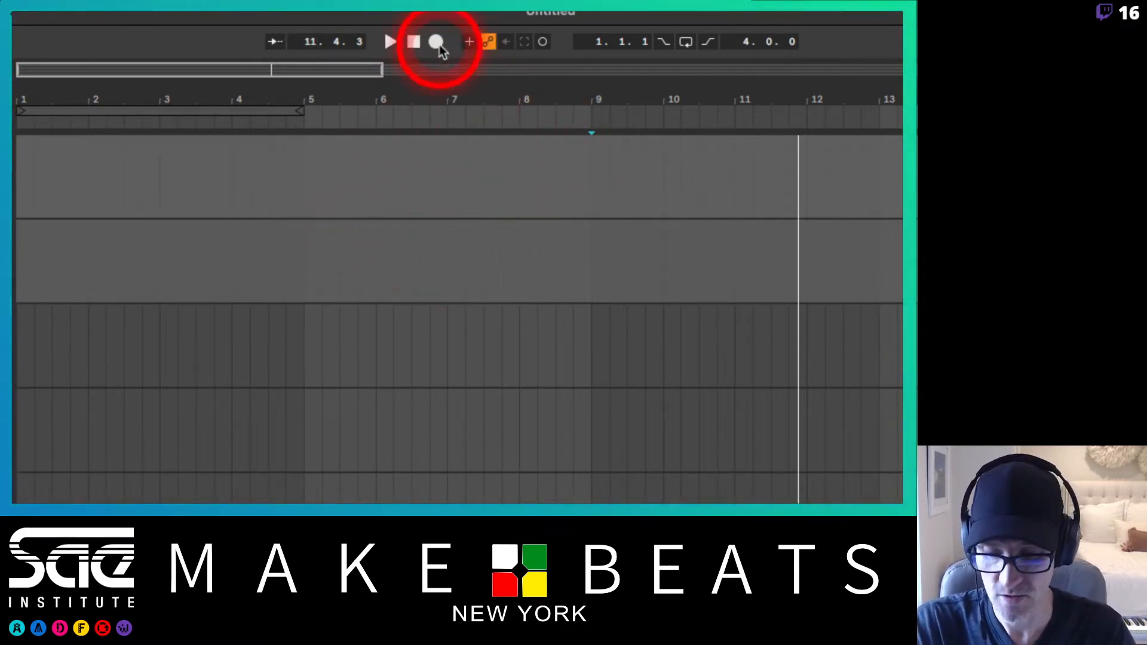
key("Tab")
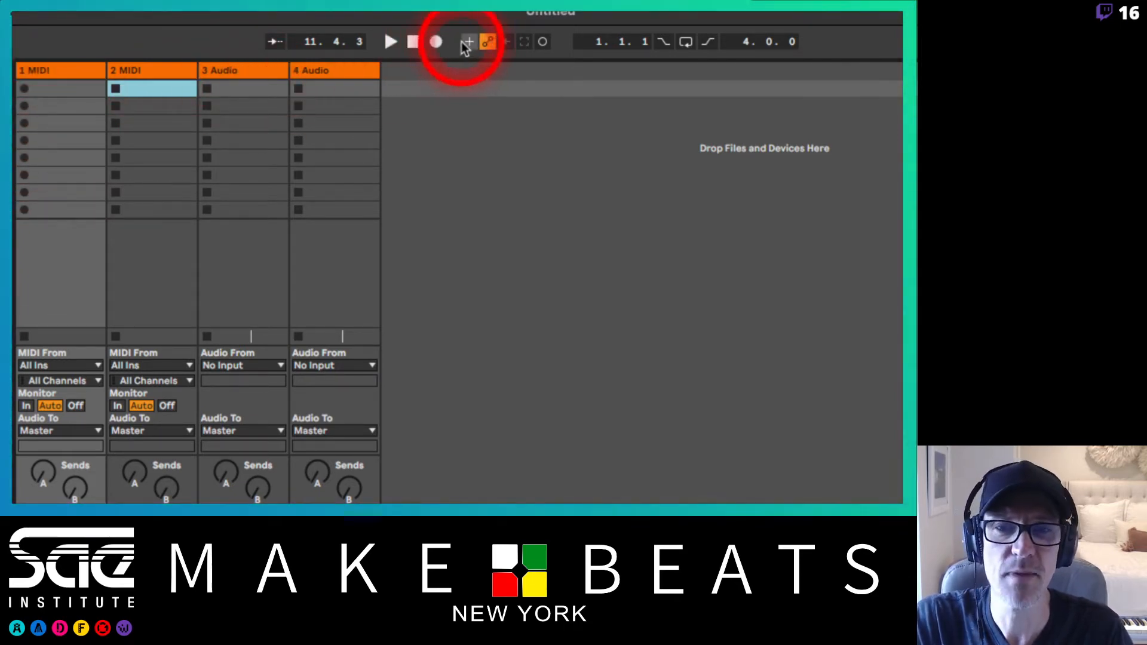
key("Tab")
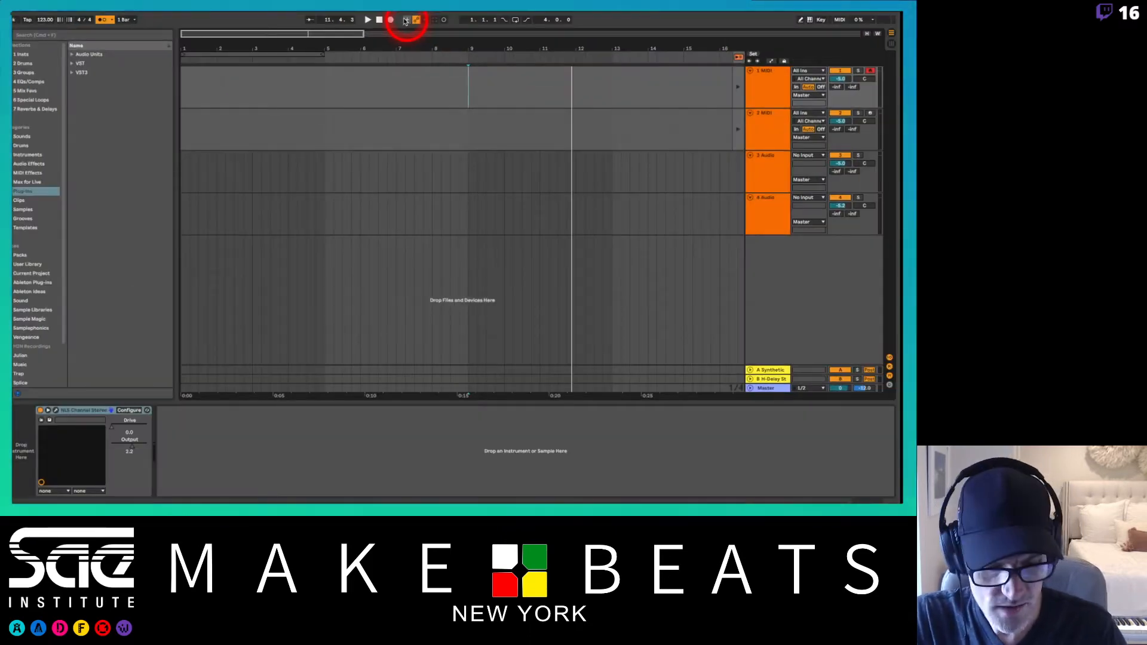
Step: Show and hide the Info View several times, leaving it shown
key("shift+question")
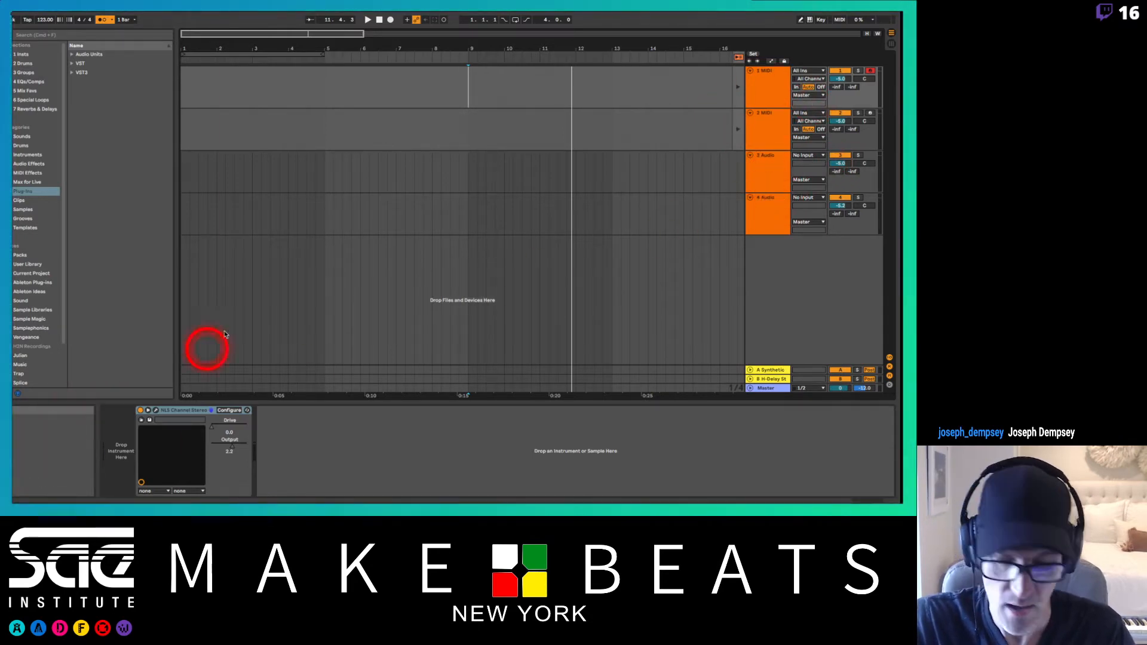
key("shift+question")
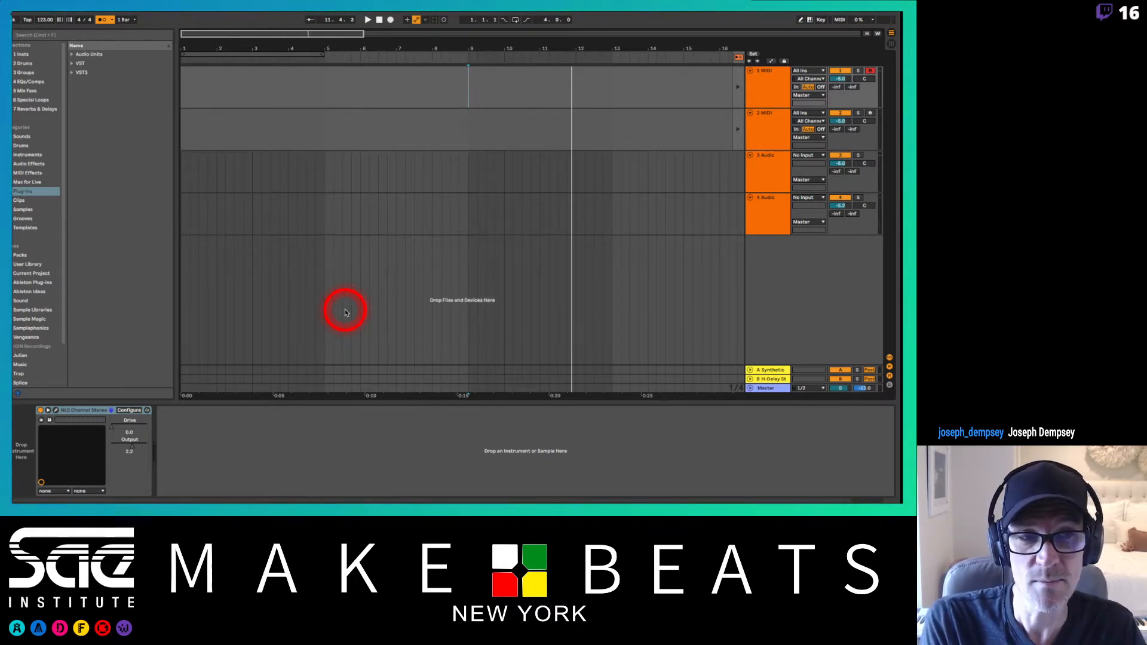
key("shift+question")
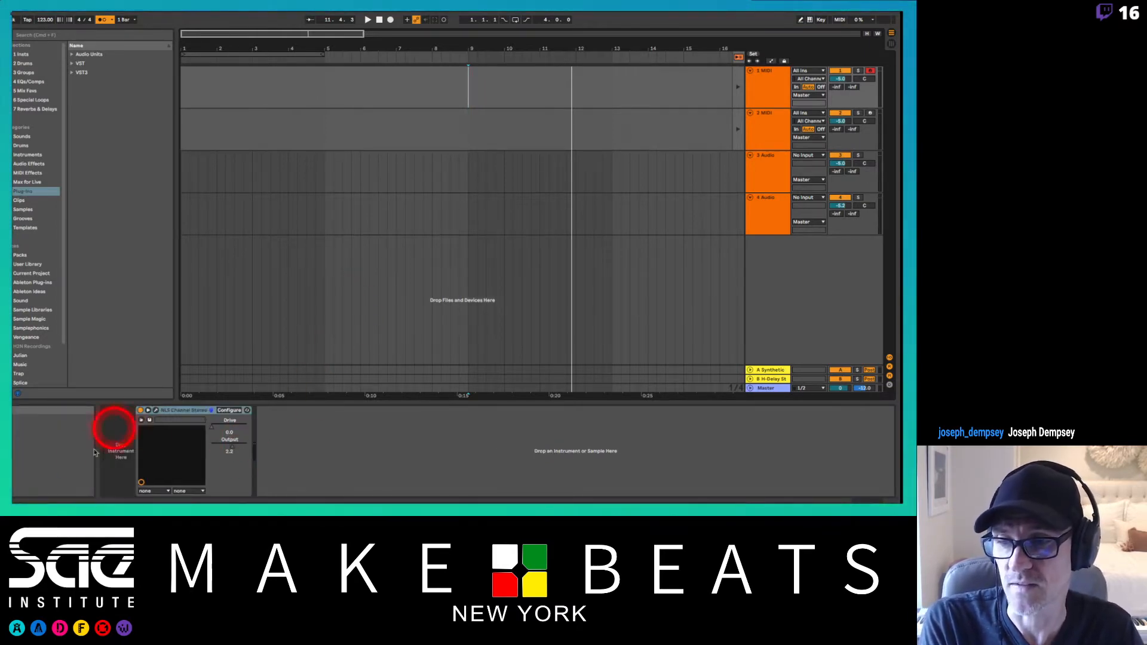
key("shift+question")
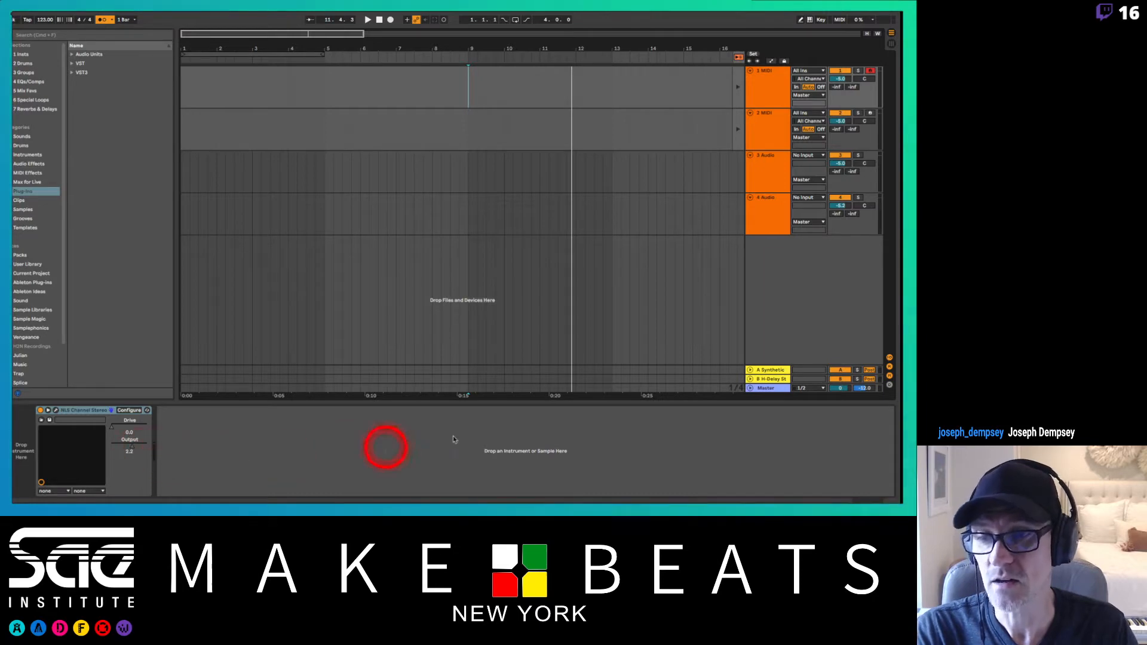
key("shift+question")
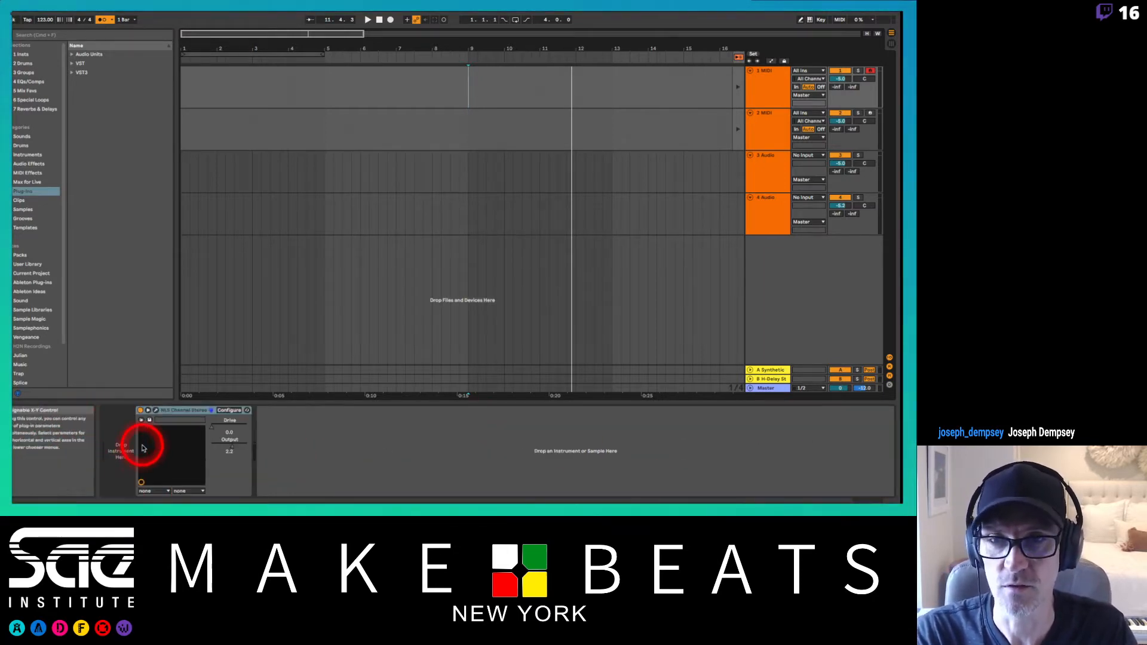
key("shift+question")
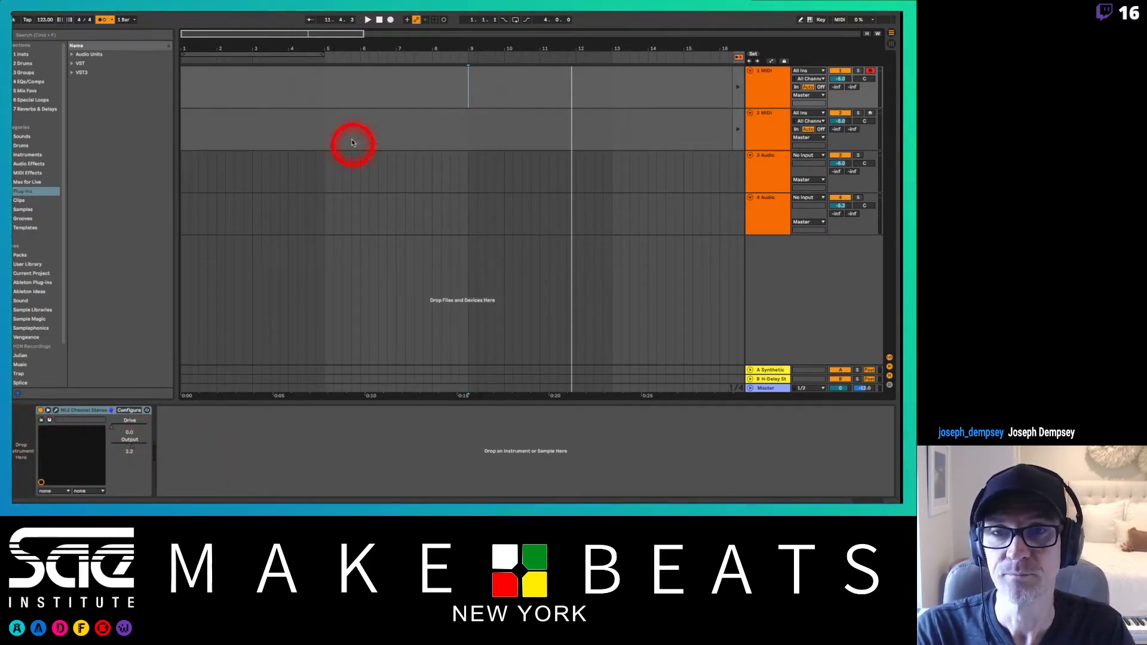
key("shift+question")
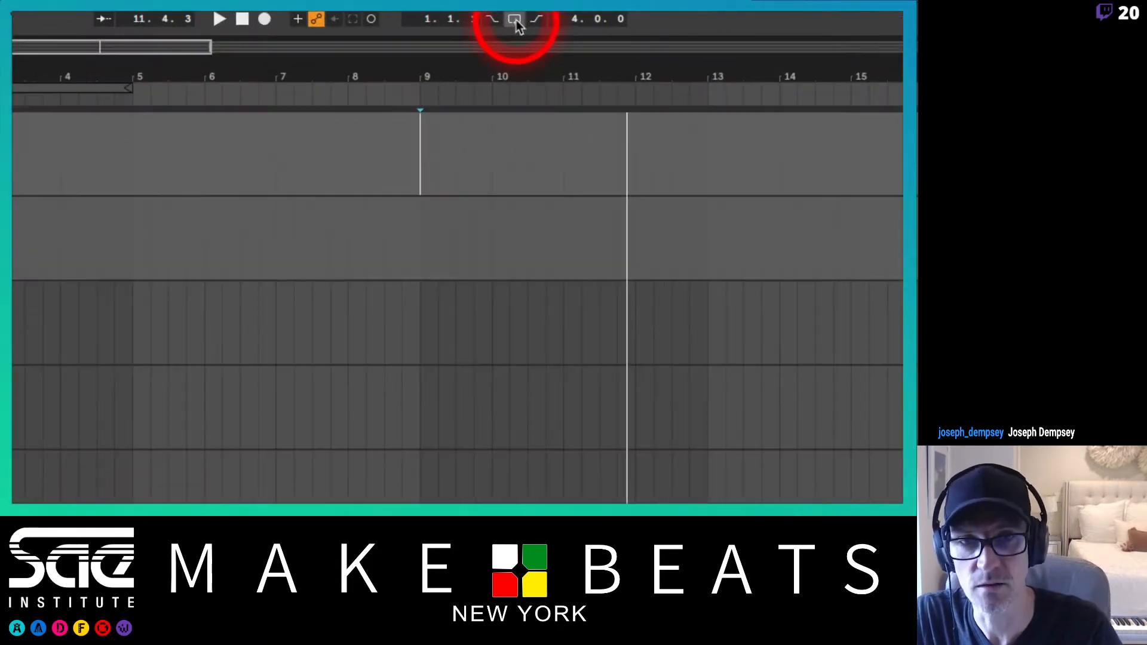
Step: Turn on the arrangement loop and move the four-bar loop brace so it starts at bar 9
left_click(515, 20)
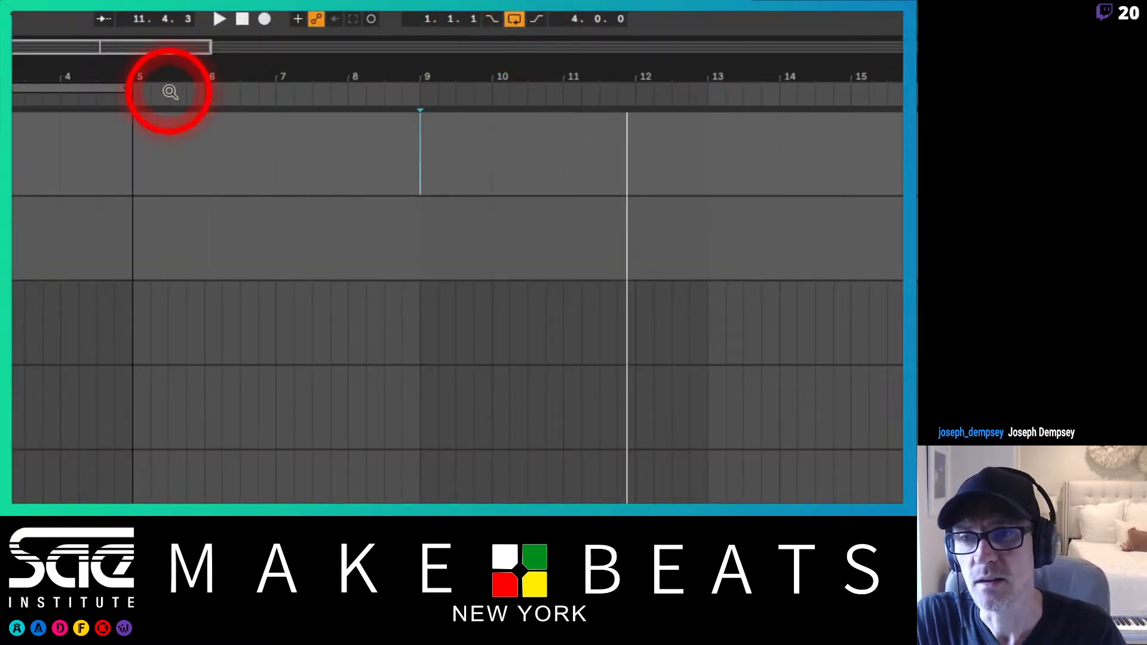
left_click_drag(114, 83, 685, 136)
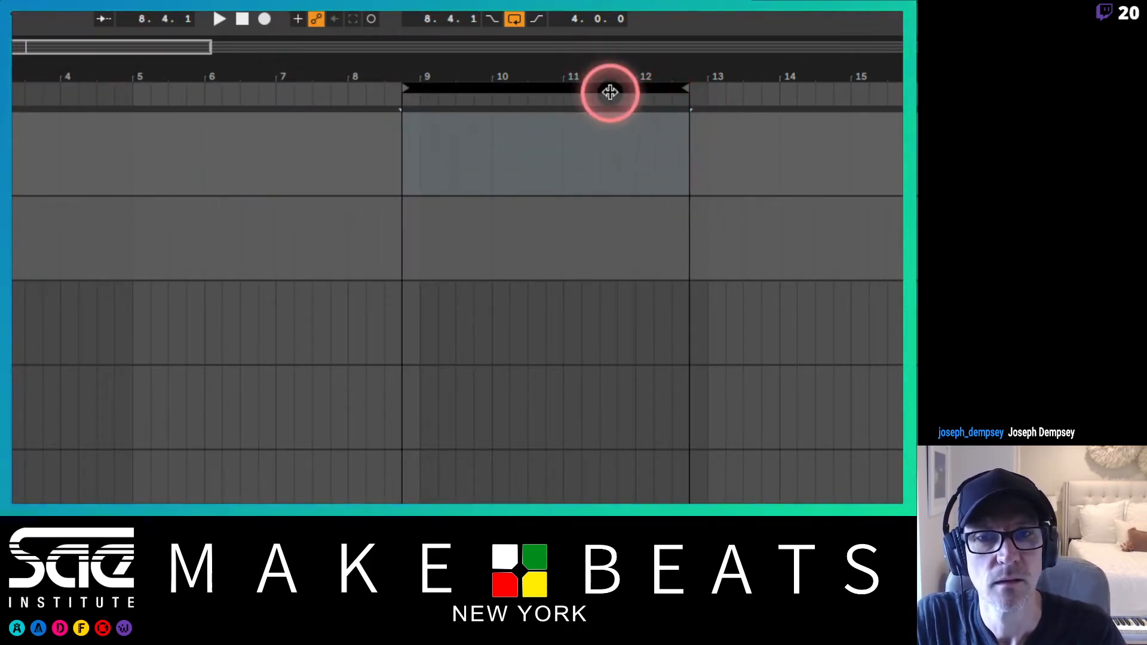
left_click_drag(606, 92, 619, 89)
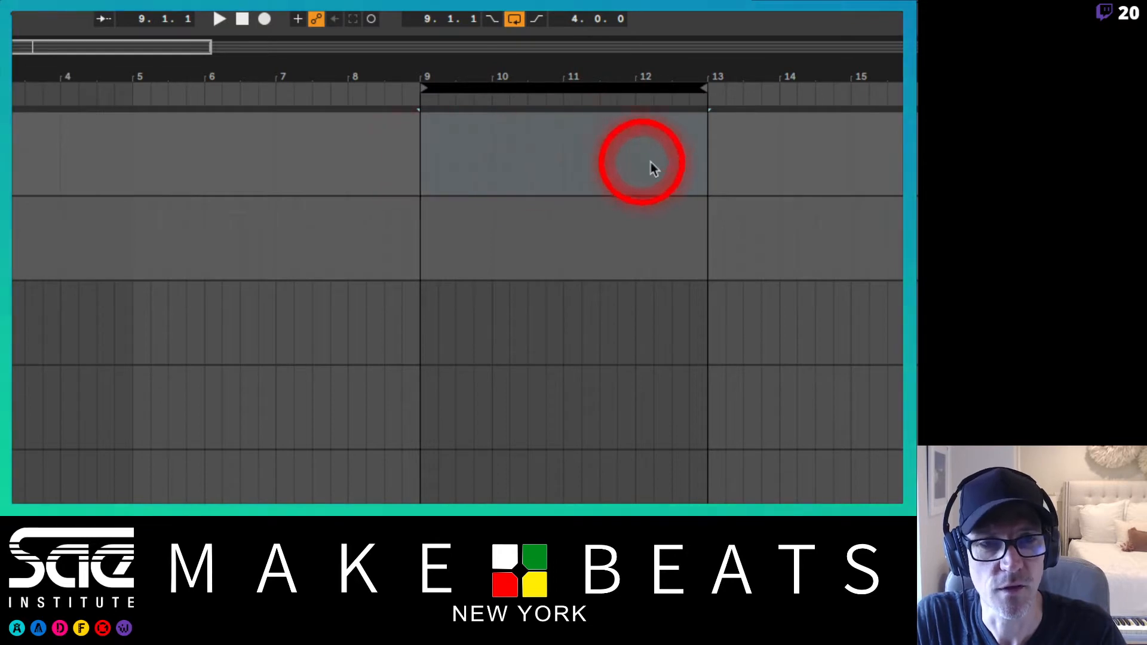
Step: Switch the loop off and back on while selecting its range, and place the insert marker at bar 9 of the 1 MIDI track
left_click(509, 18)
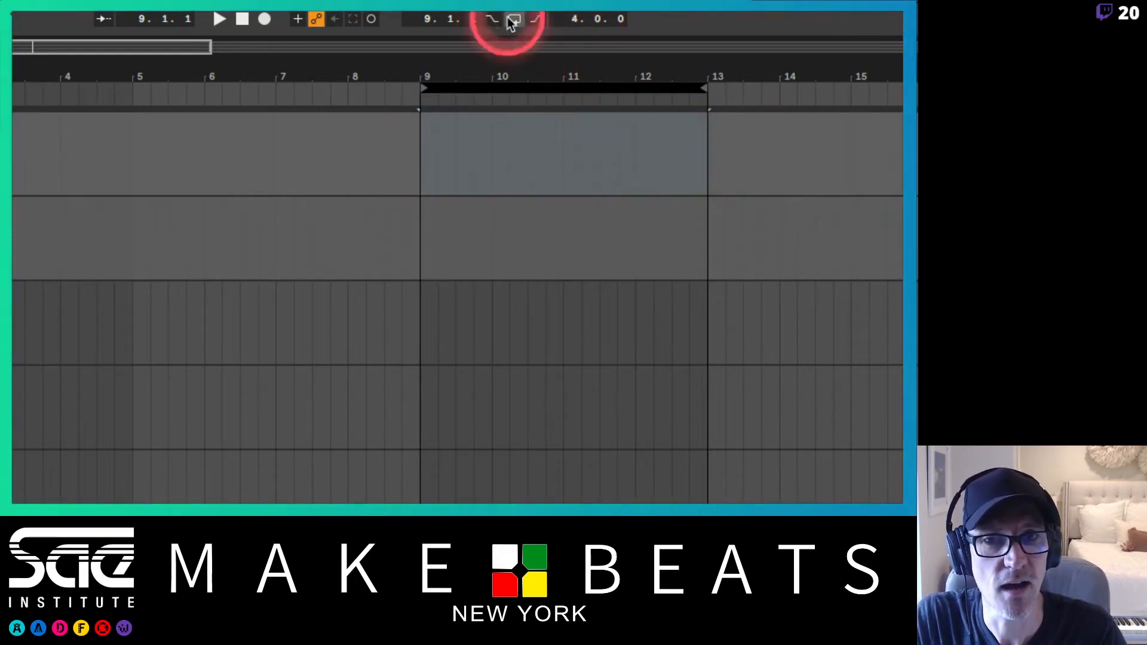
left_click(532, 166)
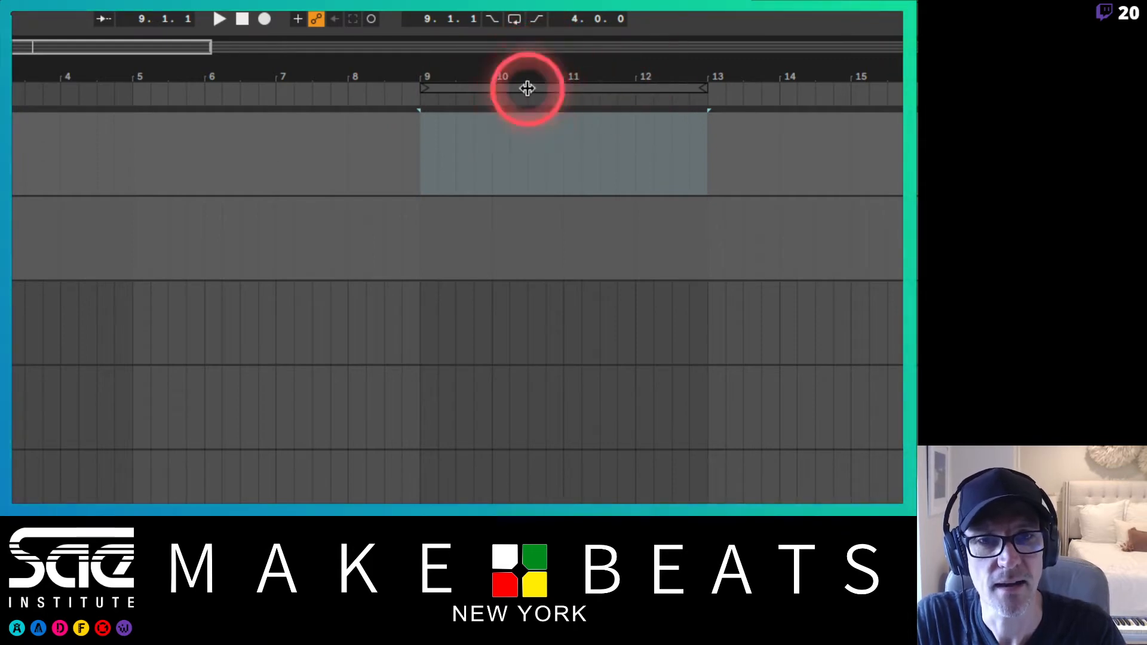
left_click(525, 88)
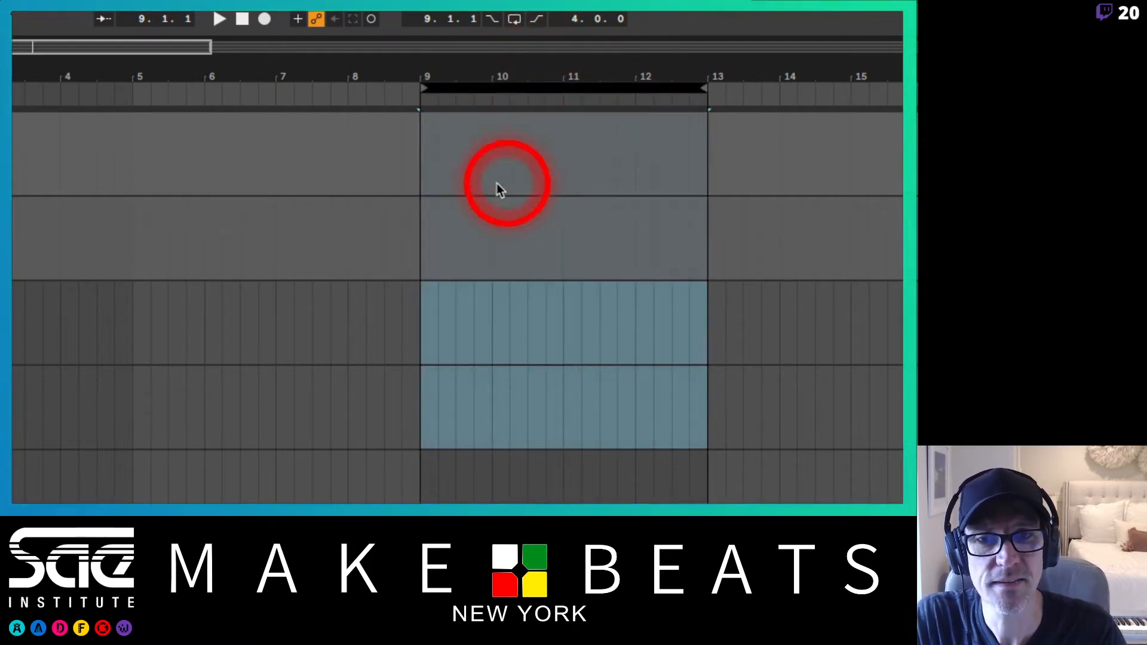
left_click(528, 135)
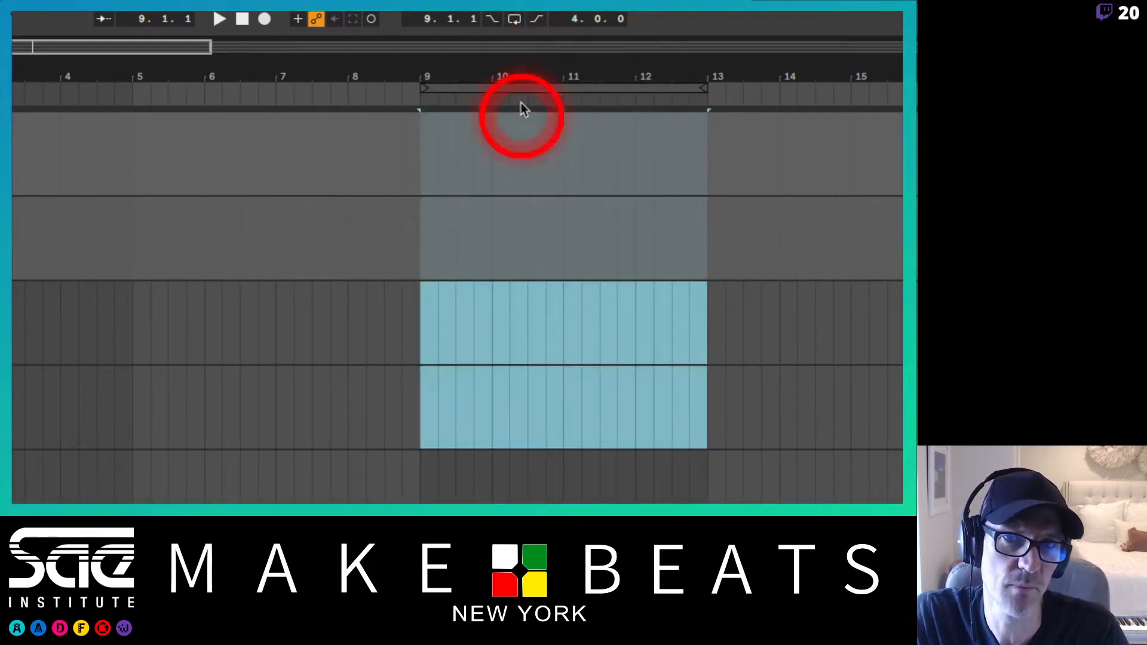
left_click(514, 19)
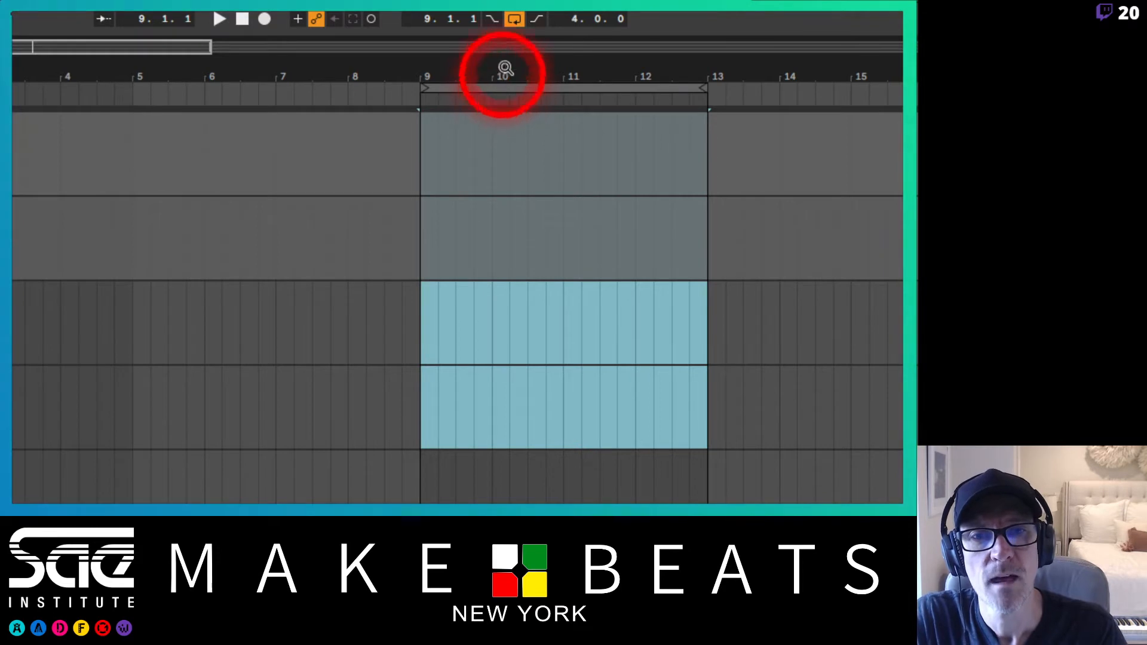
left_click(418, 143)
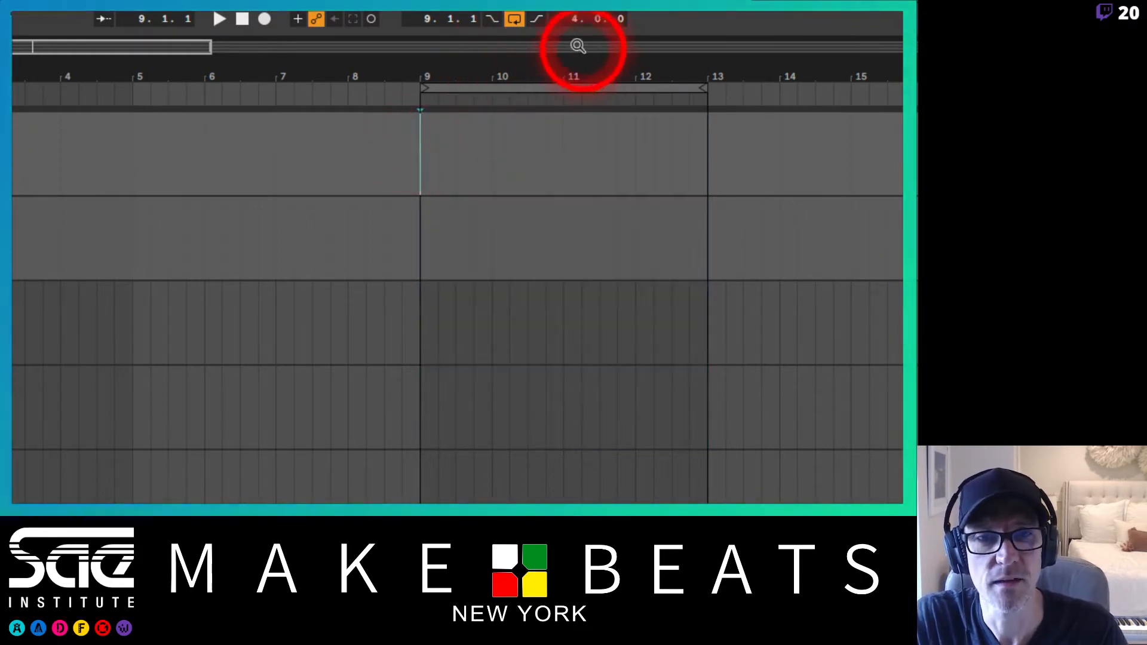
Step: Set the loop length to 2 bars, and play the looped section from bar 9 before stopping playback
left_click(572, 20)
type("2")
key("Return")
key("space")
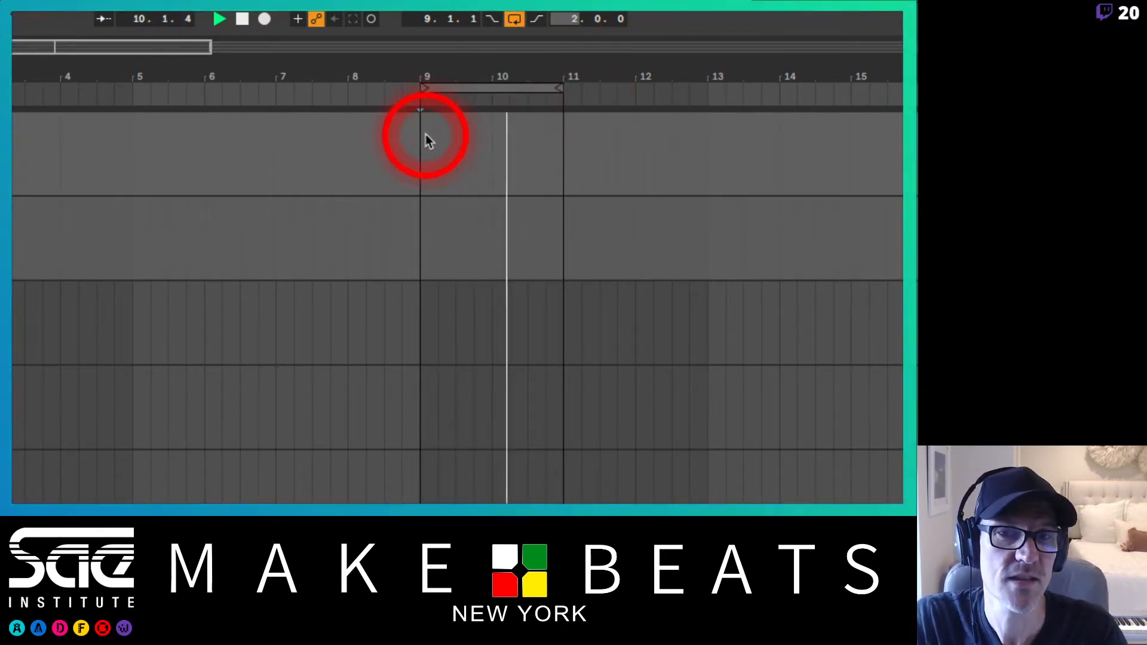
key("space")
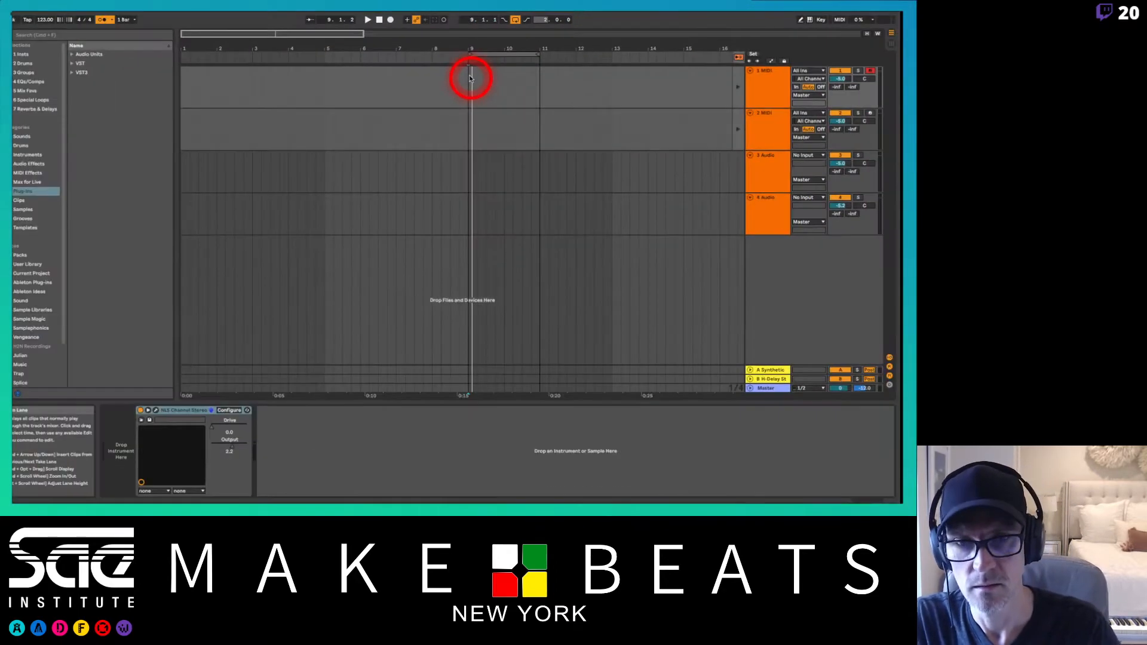
Step: Switch to the attendance spreadsheet, enter 30 in the row 9 student's first 6/21/21 column, and return to Ableton Live
key("super+Tab")
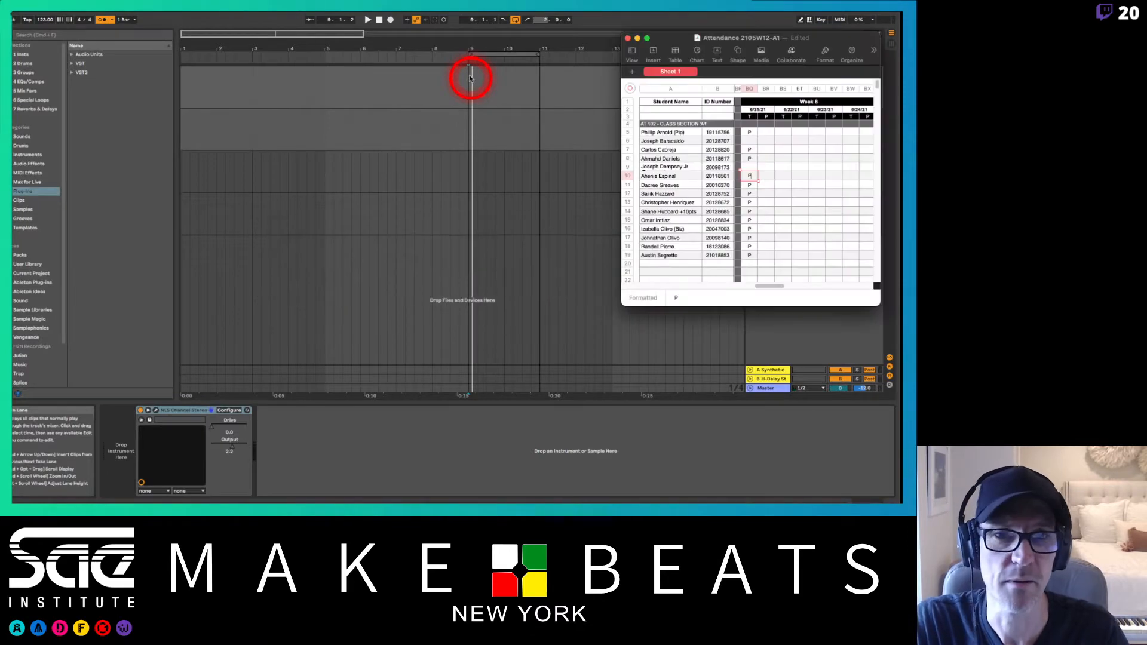
left_click(750, 167)
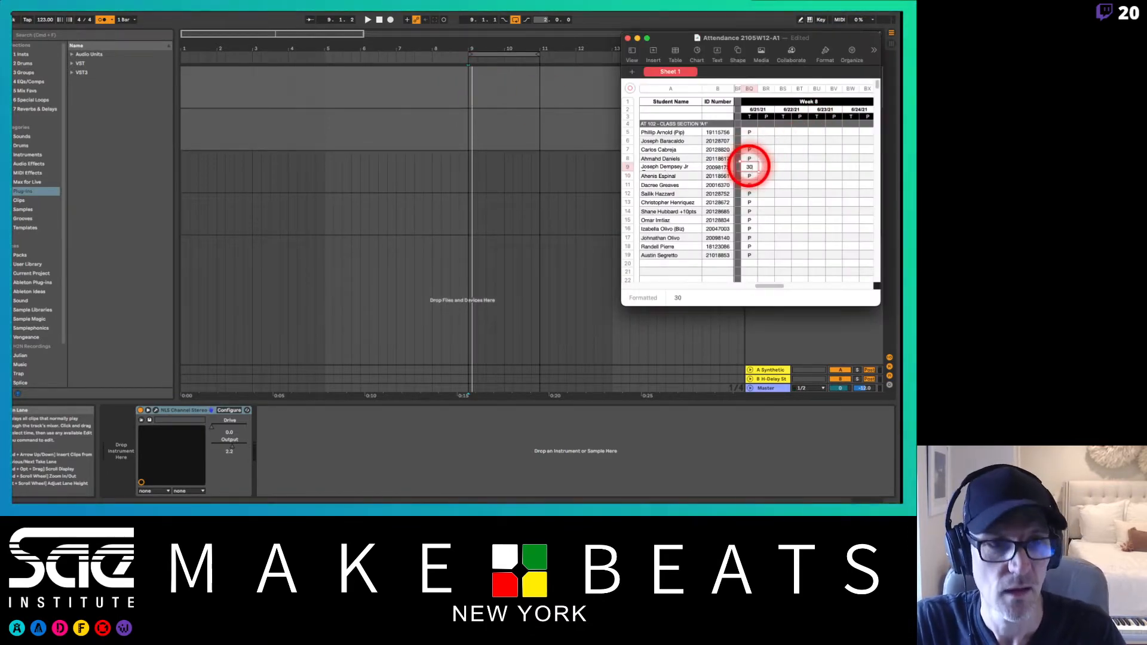
left_click(566, 85)
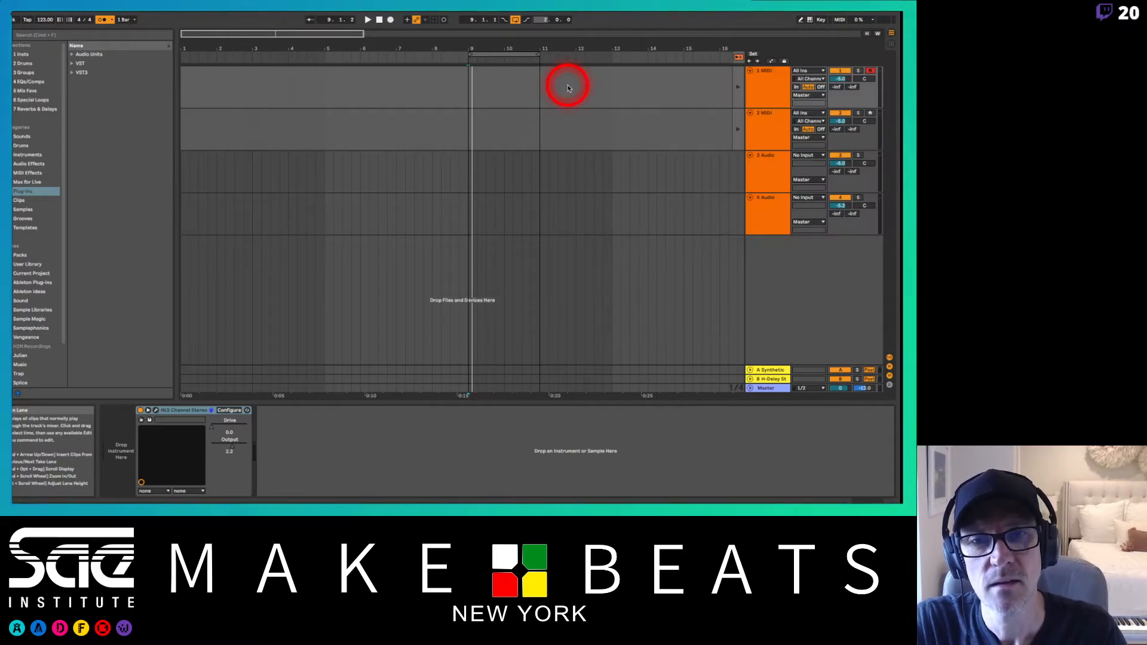
Step: Visit Session View, and back in Arrangement View move the loop start to bar 6 and return it to bar 9
key("Tab")
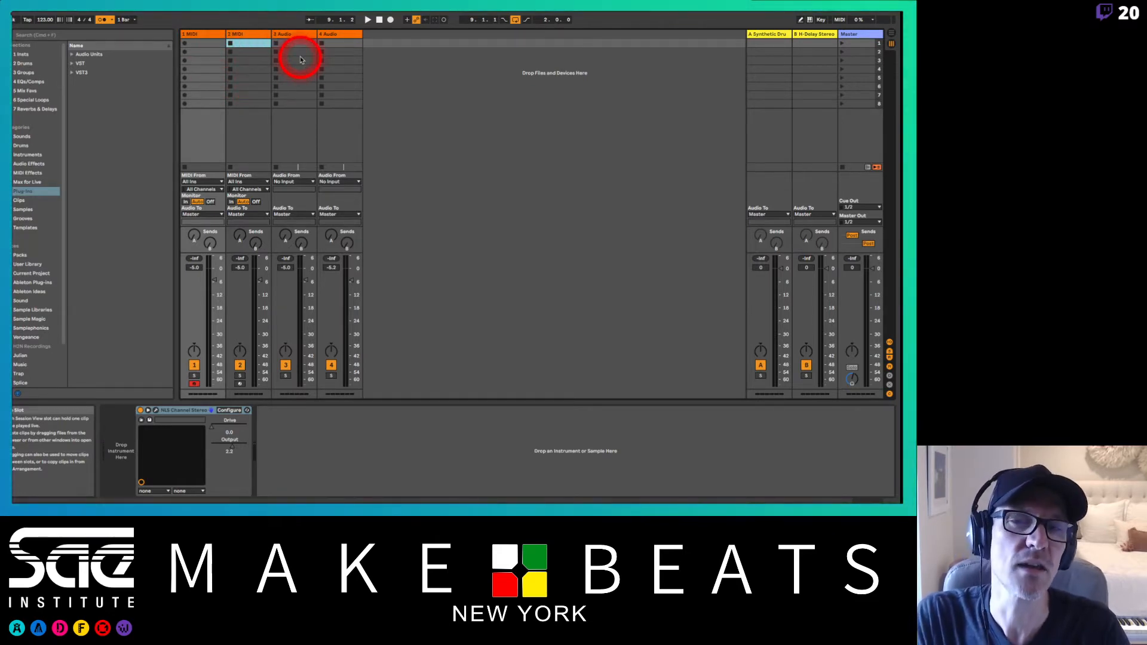
key("Tab")
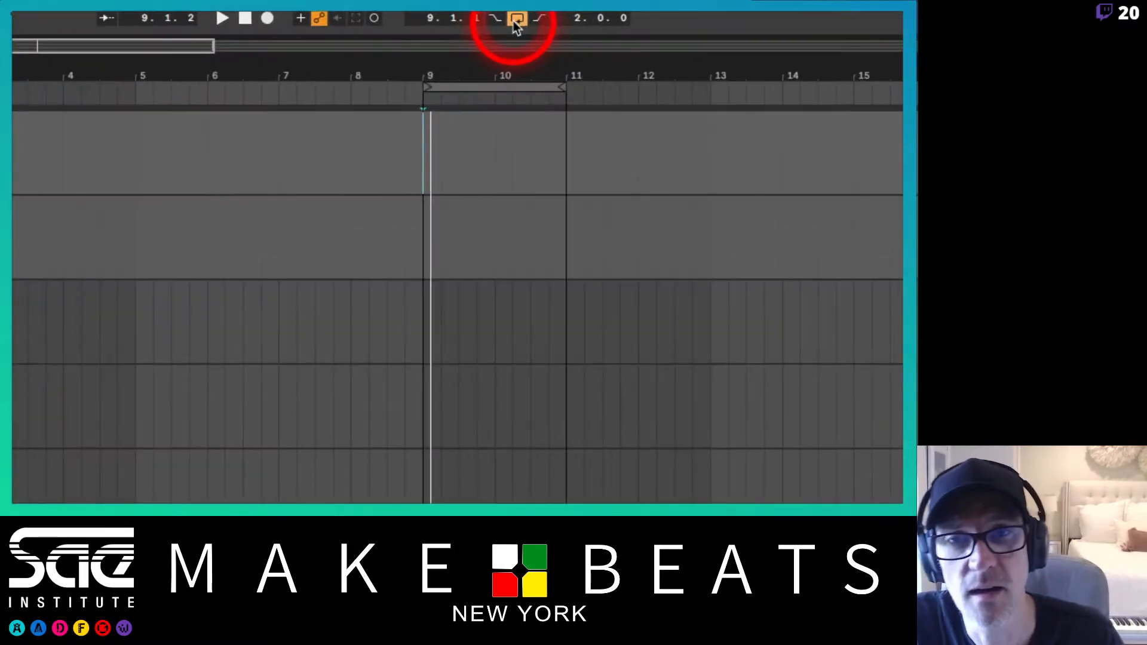
left_click(425, 19)
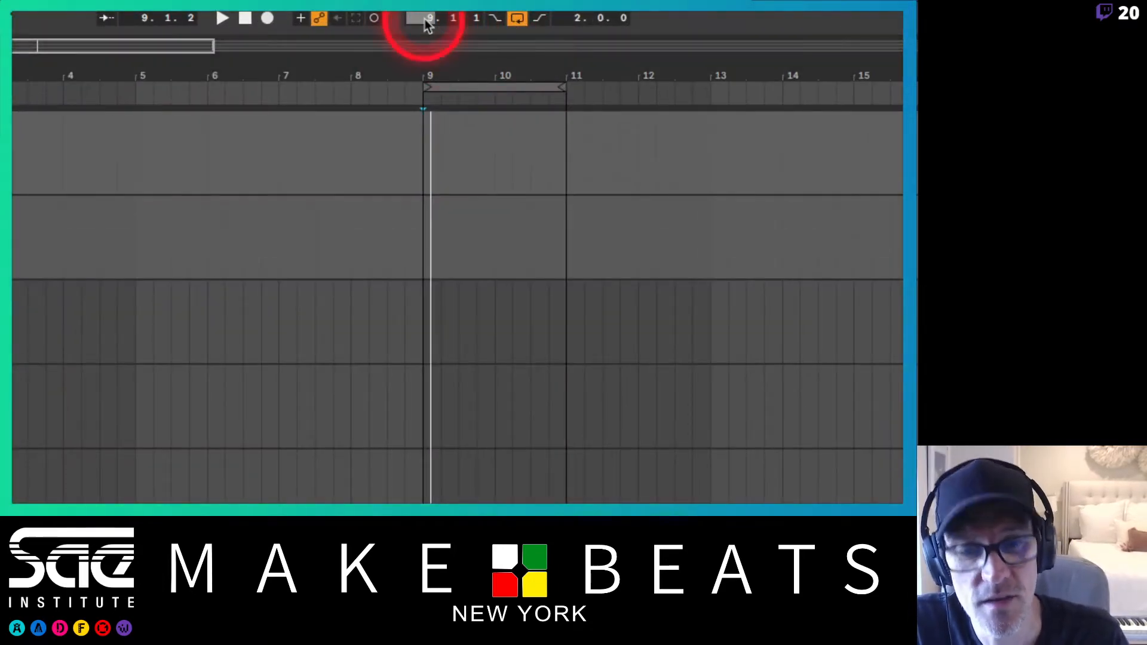
key("Down")
key("Down")
key("Down")
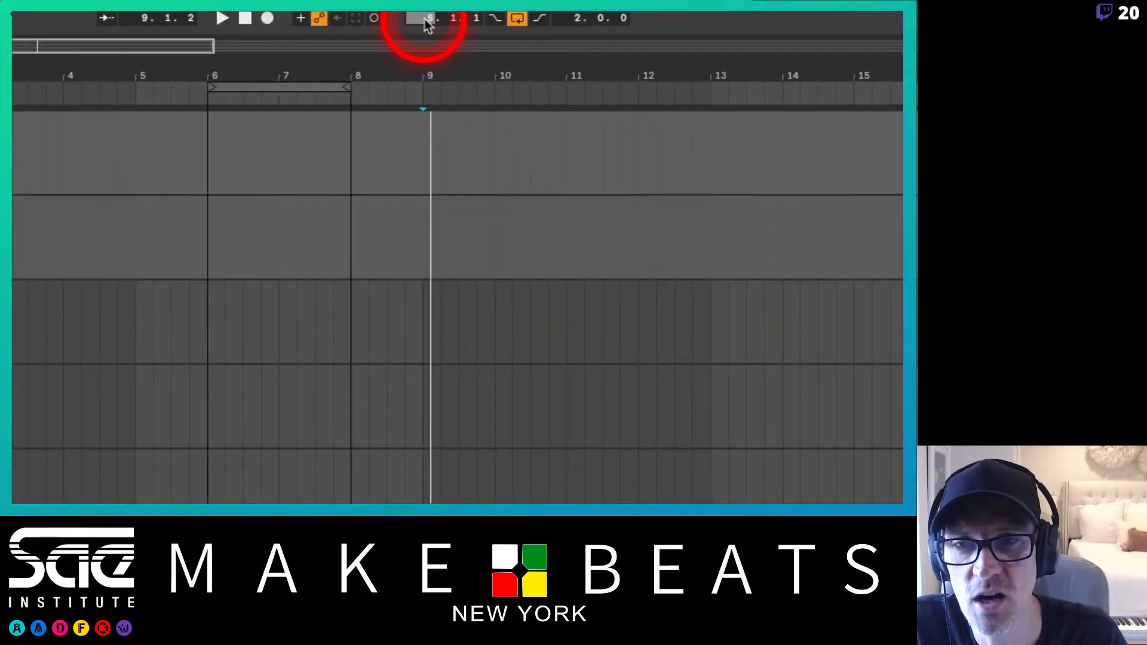
key("Up")
key("Up")
key("Up")
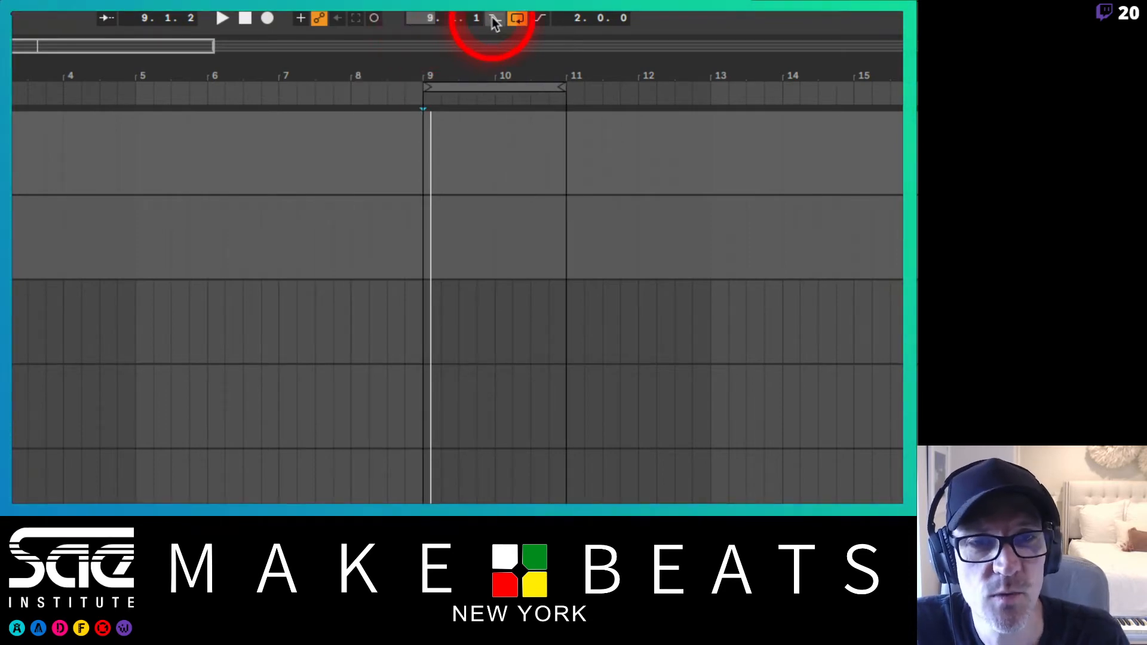
left_click(578, 19)
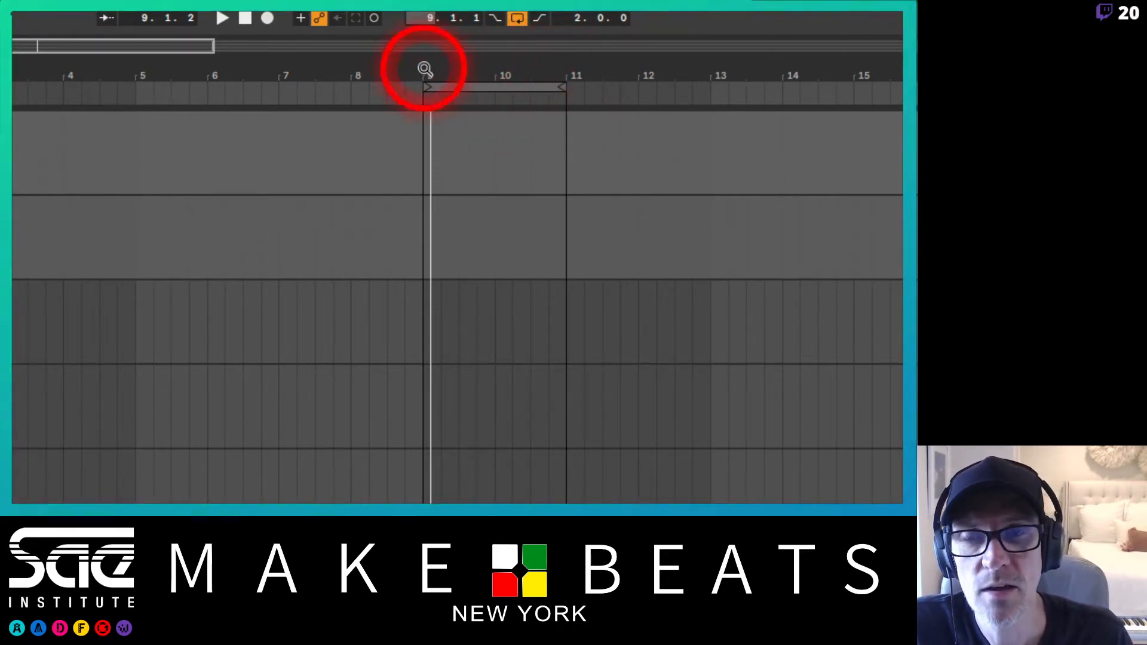
Step: Turn MIDI Arrangement Overdub on and off again, and switch off the arrangement loop
left_click(300, 19)
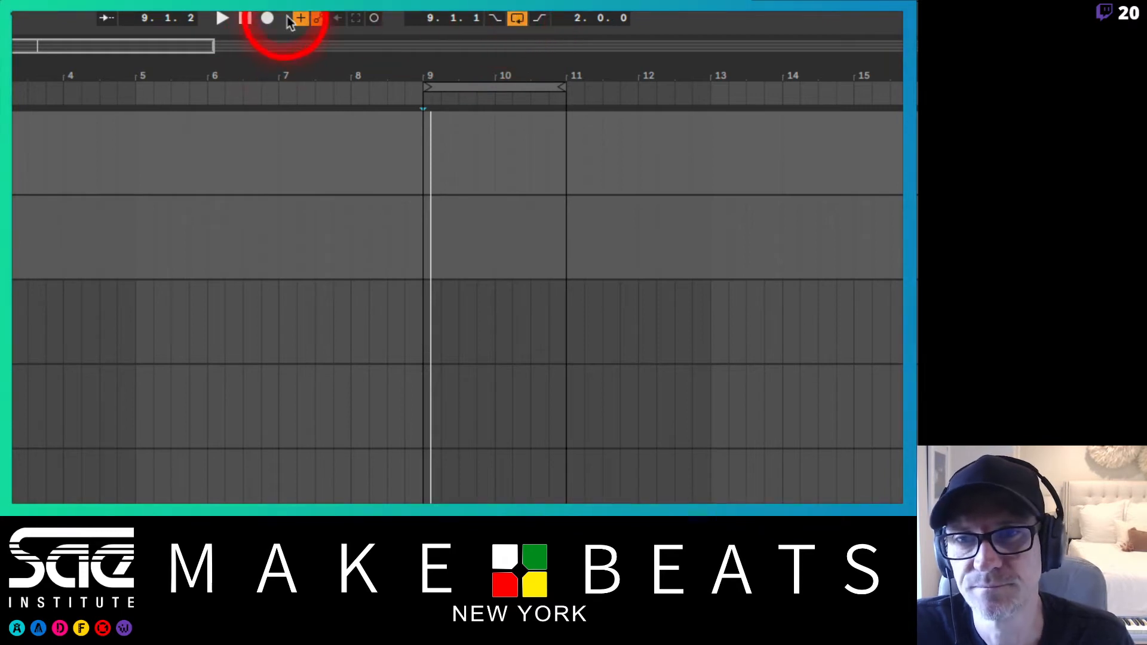
left_click(302, 18)
left_click(517, 18)
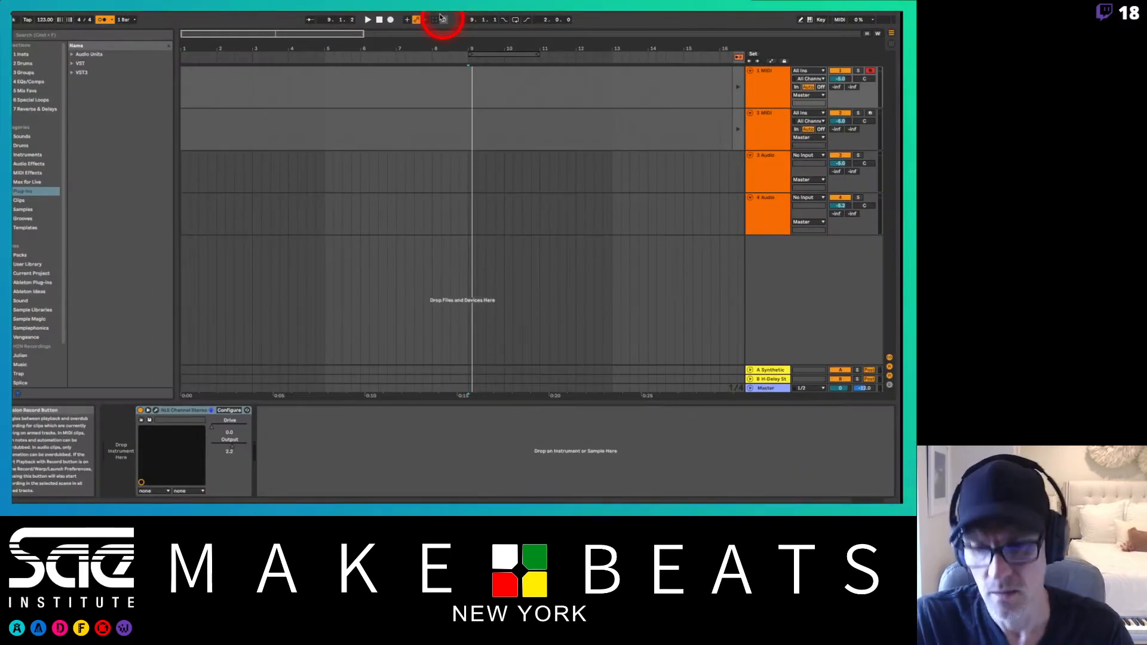
Step: Switch to Session View, and turn the Punch-In switch on and off again
key("Tab")
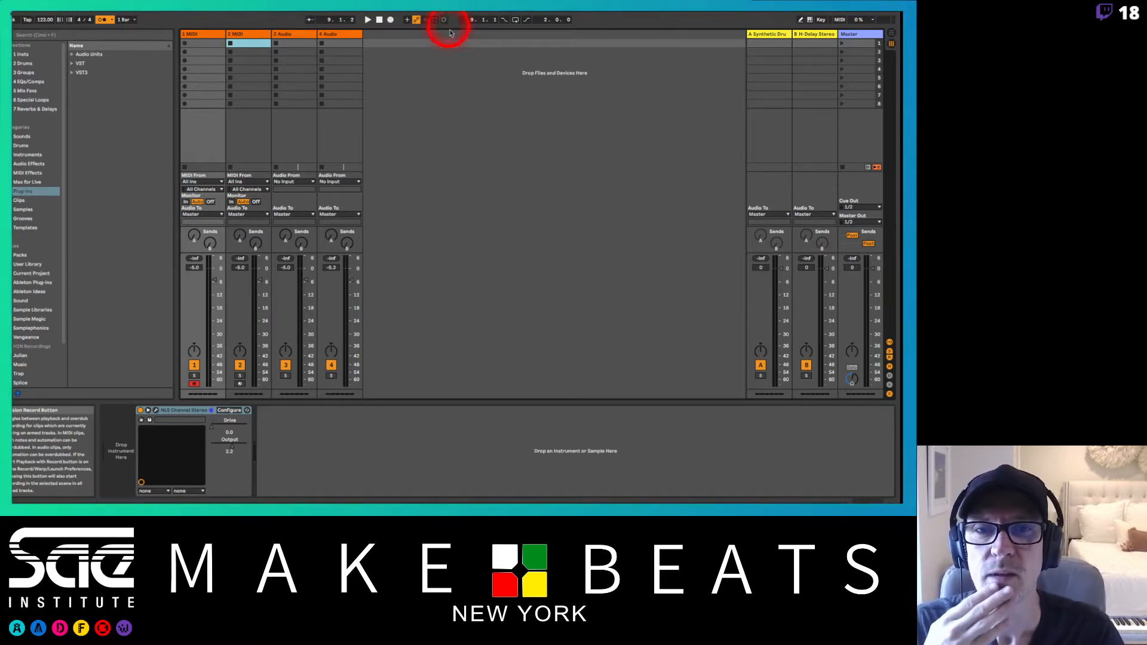
left_click(506, 20)
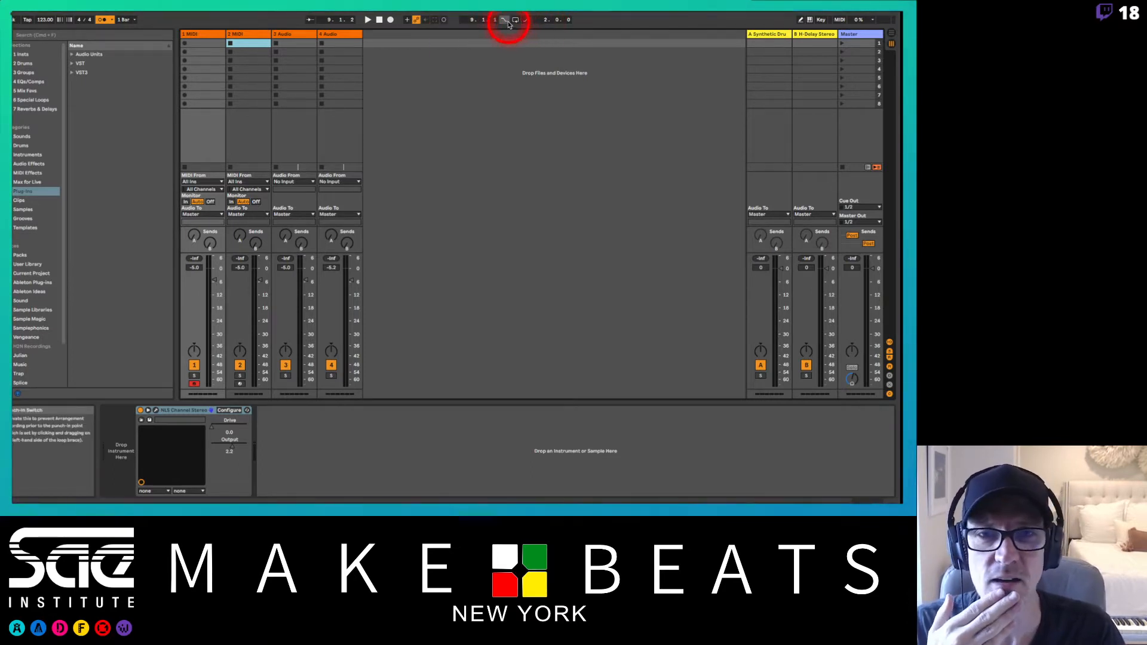
left_click(505, 20)
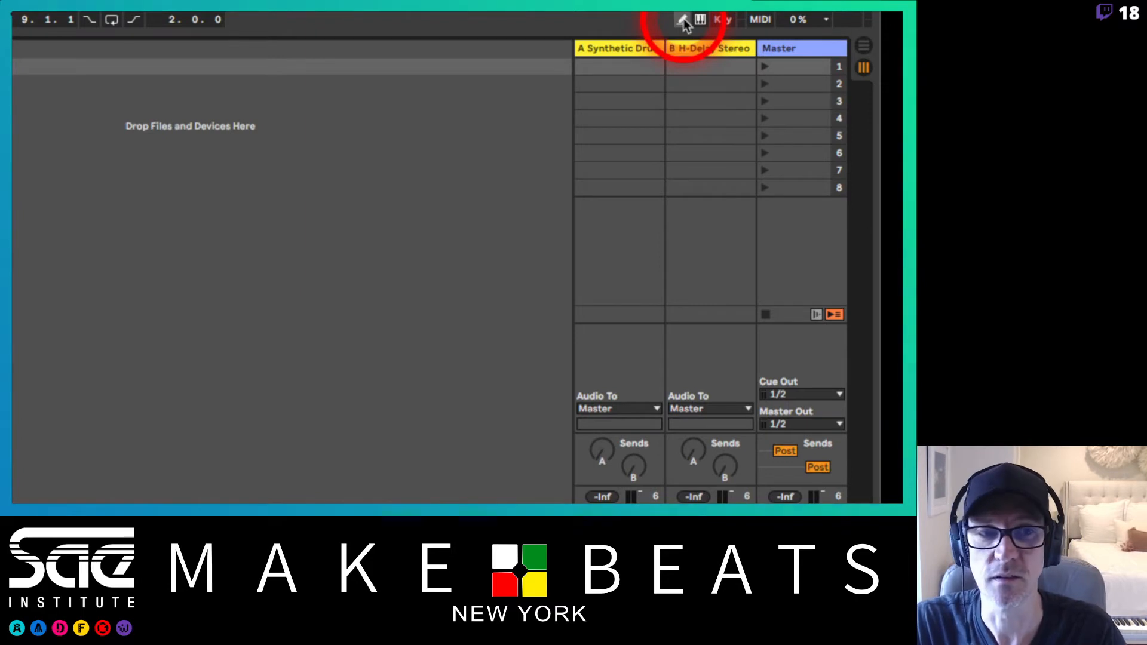
Step: Switch between Key Map Mode and MIDI Map Mode to examine the mappable controls and existing key mappings, and leave mapping mode
left_click(722, 20)
left_click(755, 21)
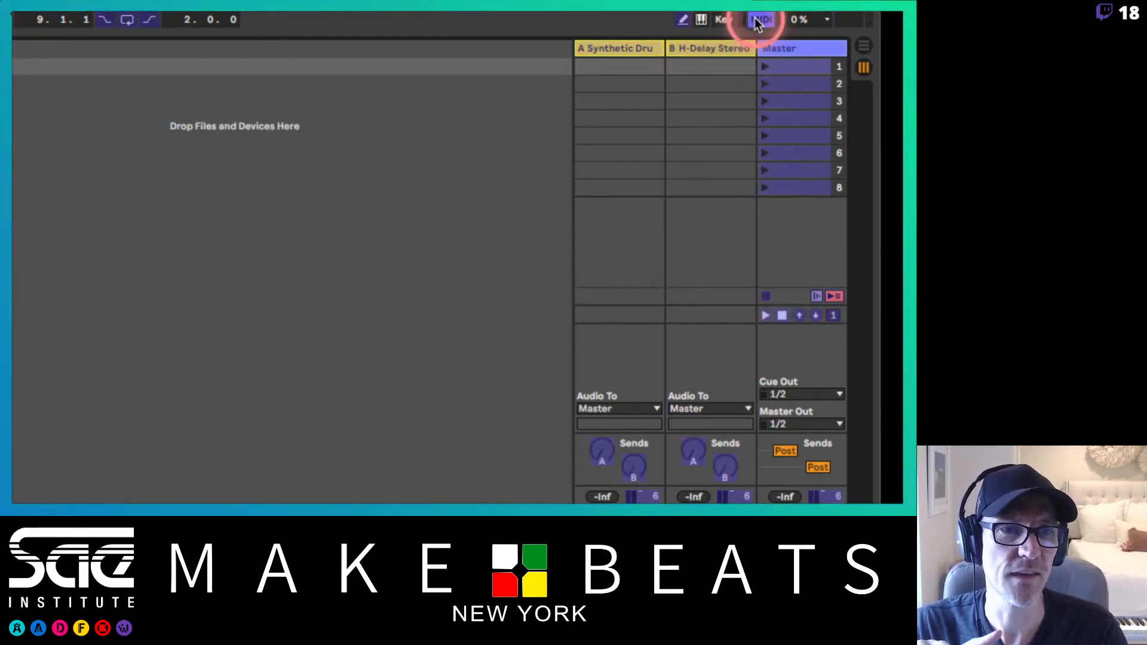
left_click(718, 20)
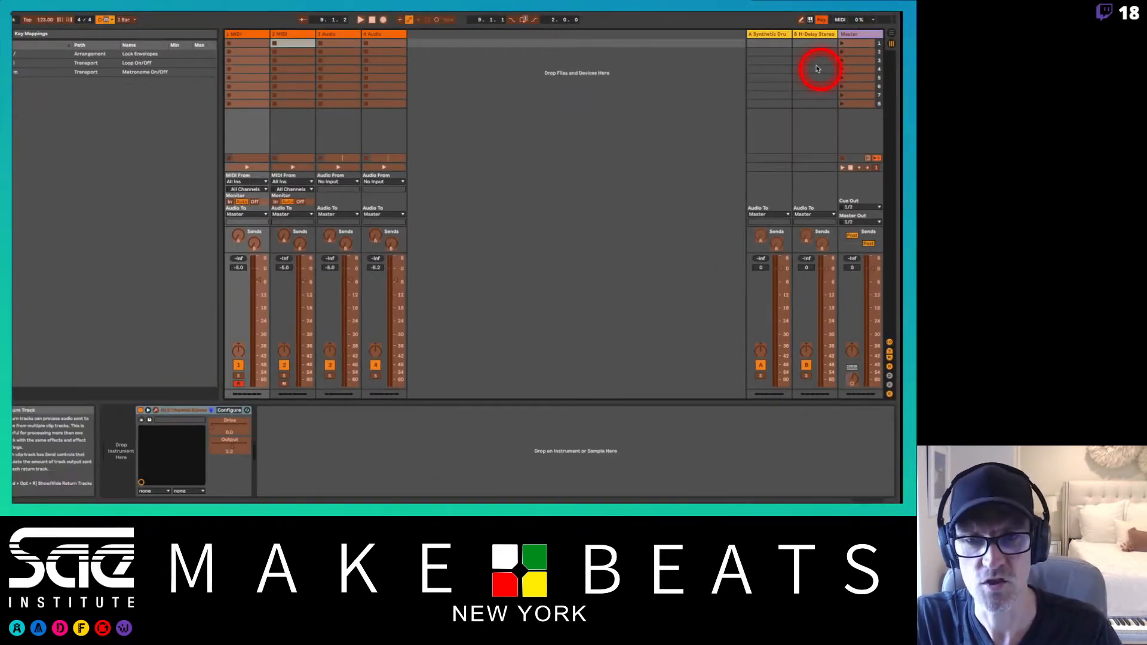
left_click(840, 19)
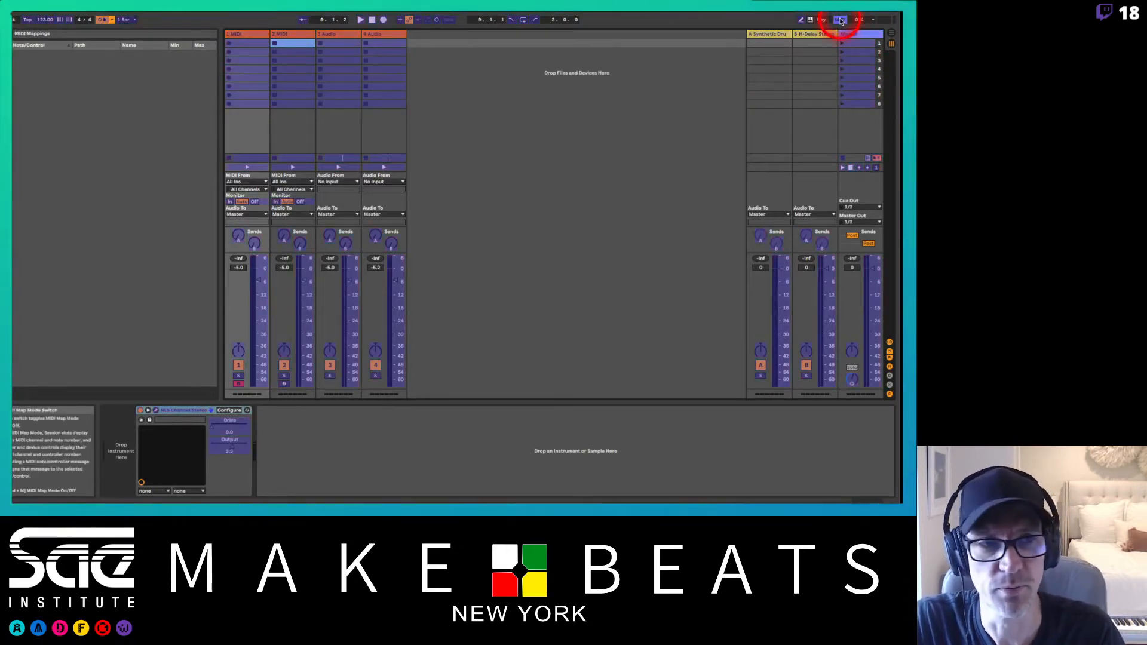
left_click(821, 20)
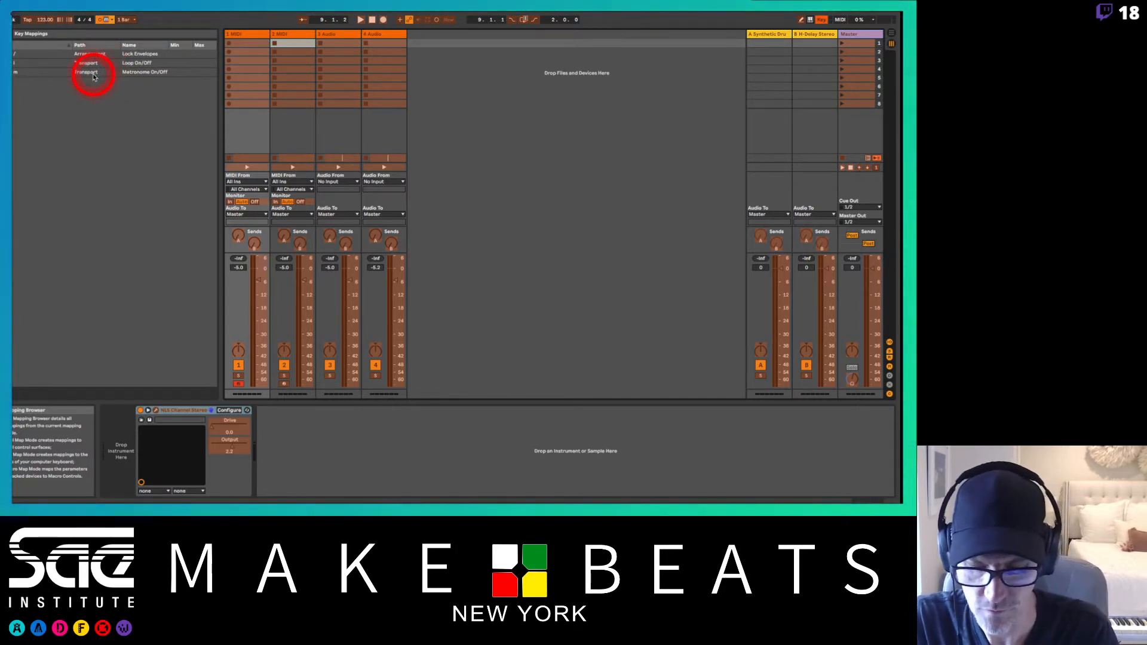
key("super+k")
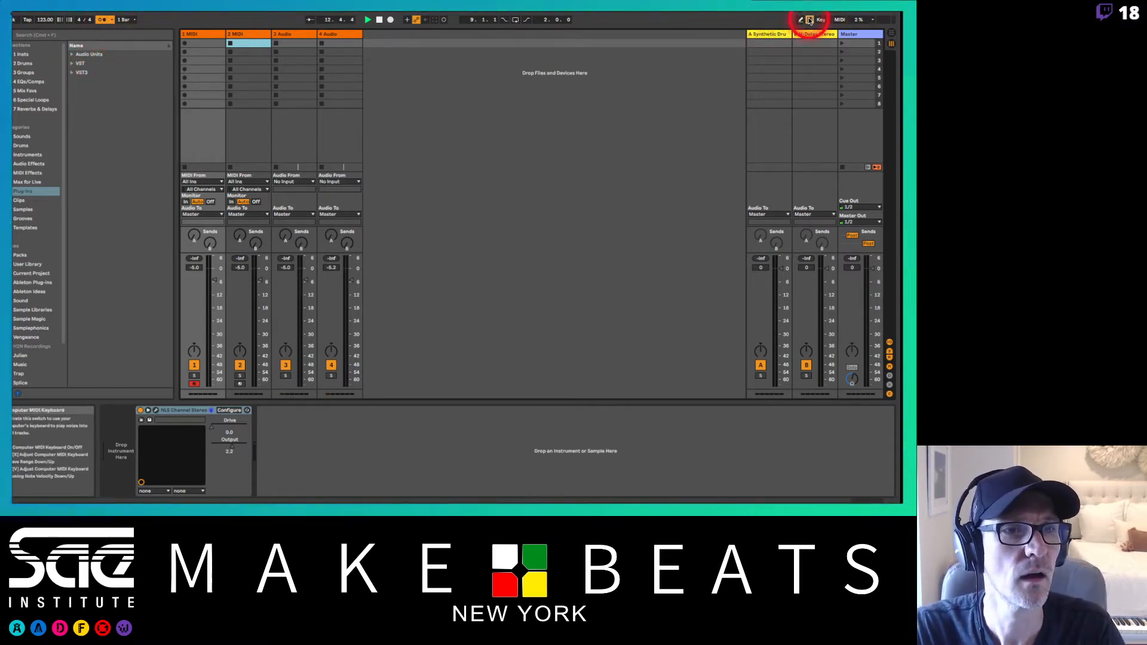
Step: Turn off the Computer MIDI Keyboard and stop playback
left_click(809, 20)
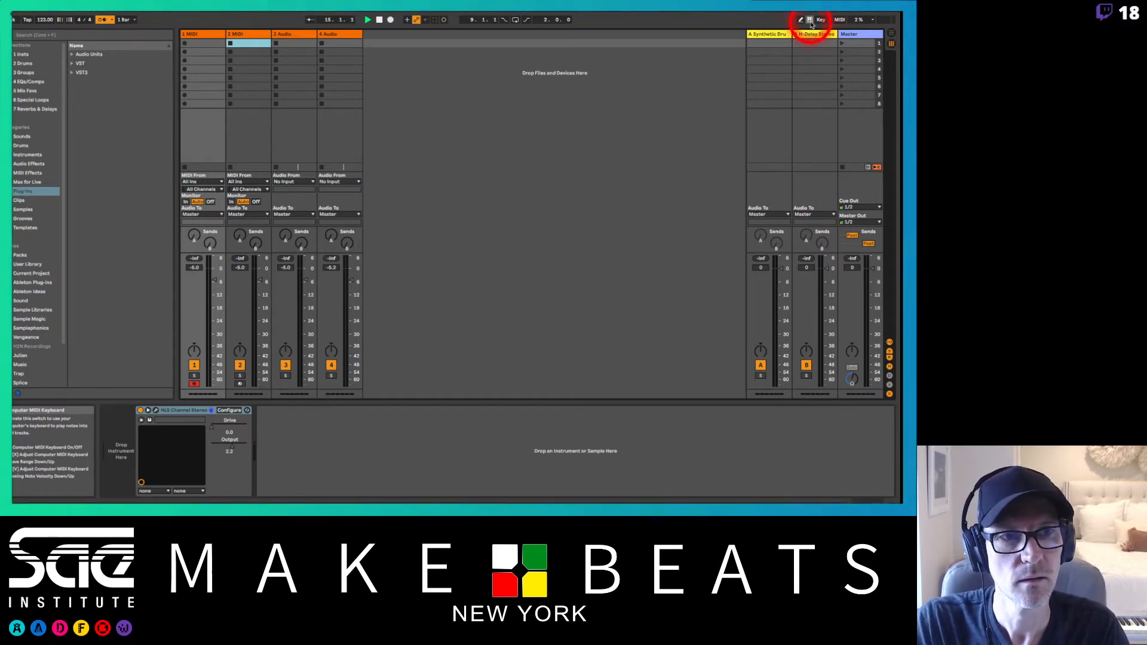
key("space")
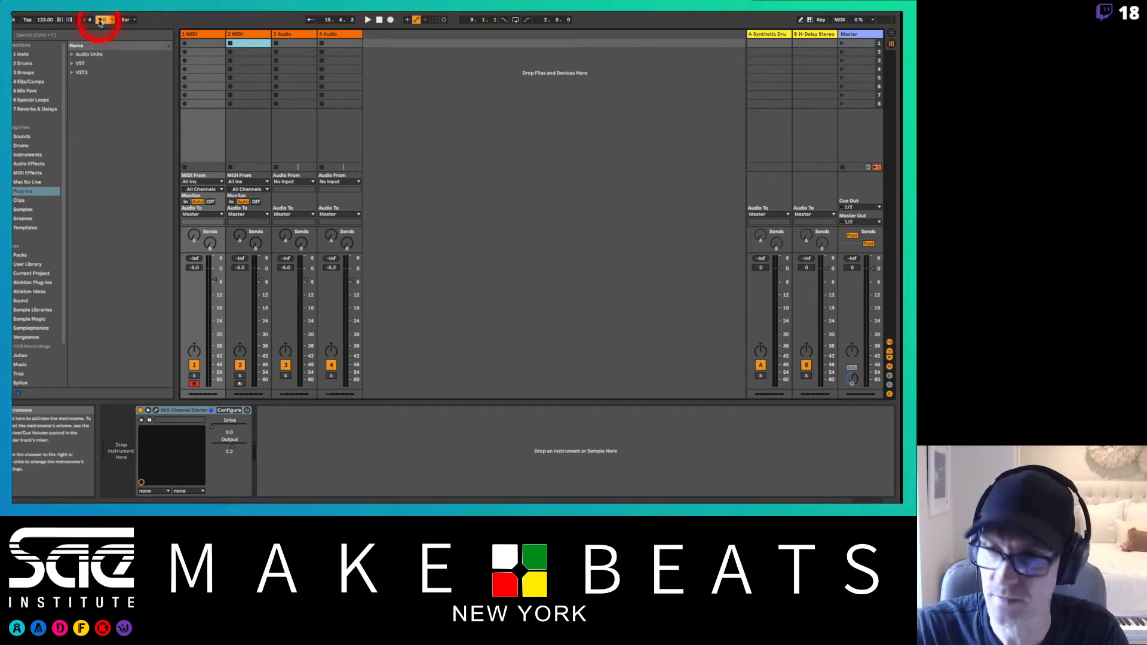
key("super+comma")
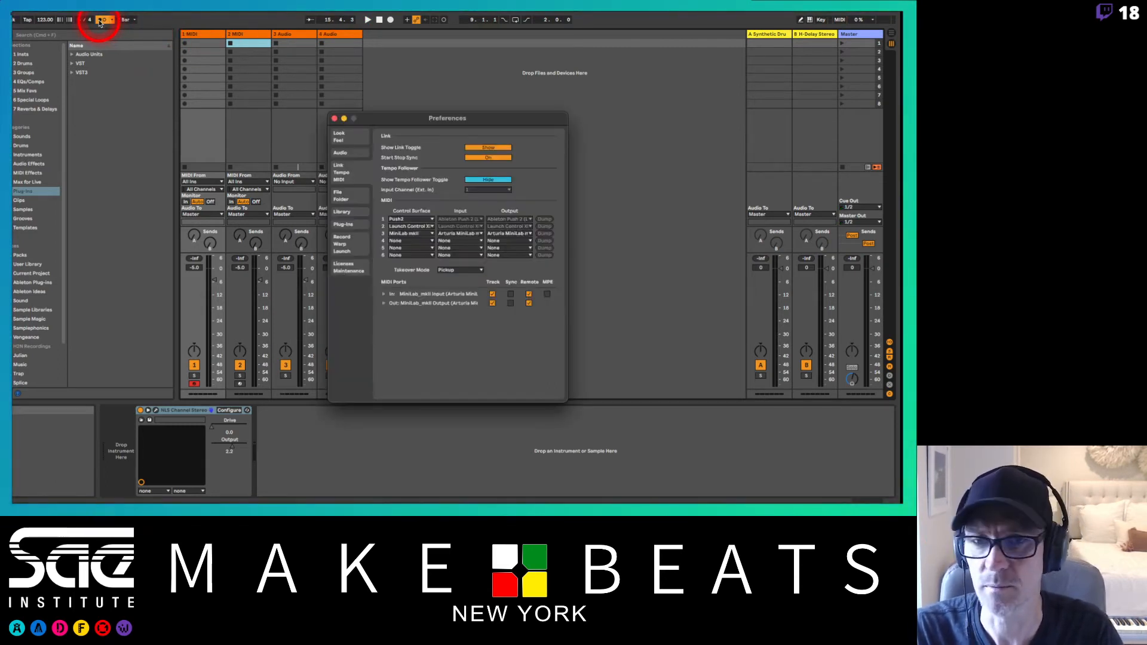
left_click(335, 117)
Step: Map the metronome switch to the C key in Key Map Mode and leave the mode
key("super+k")
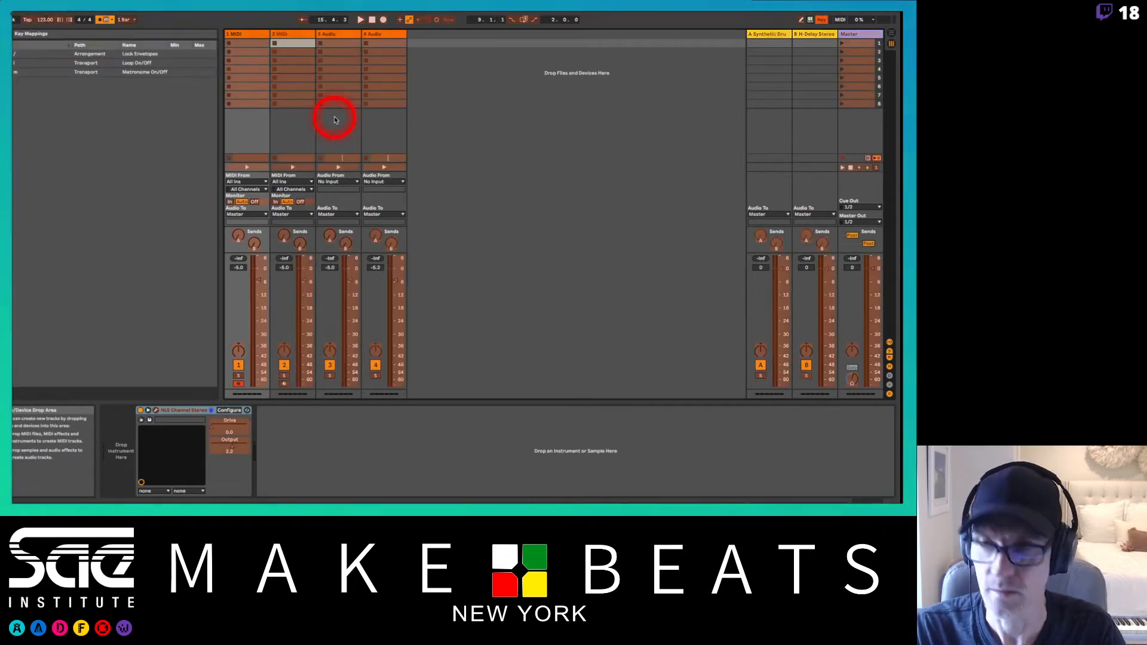
left_click(105, 20)
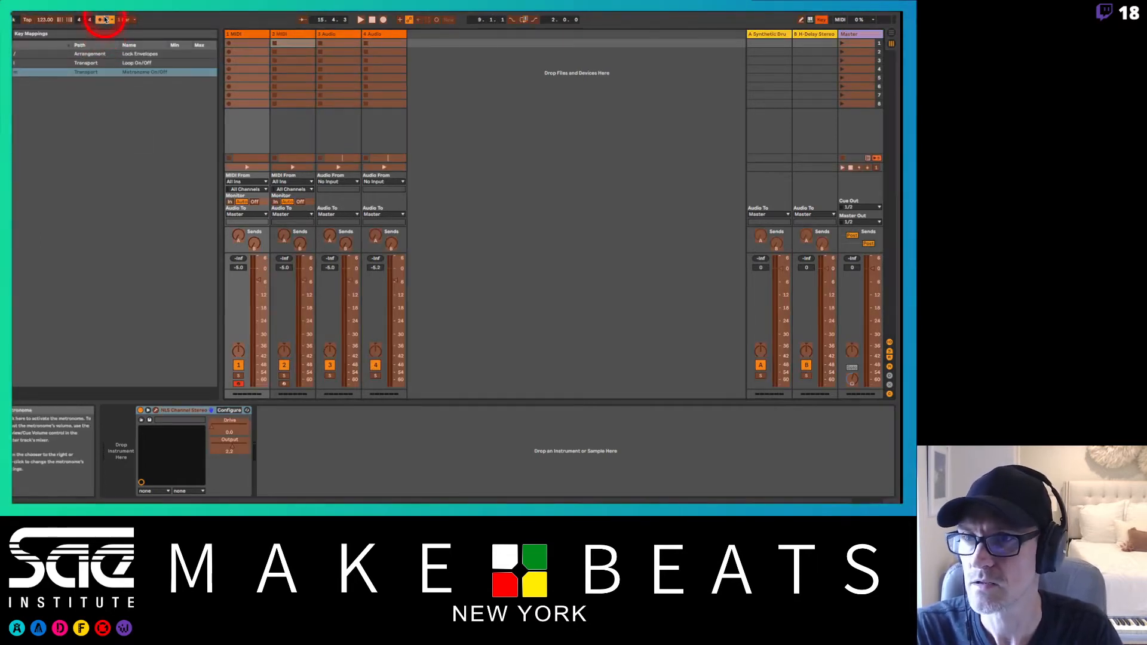
key("c")
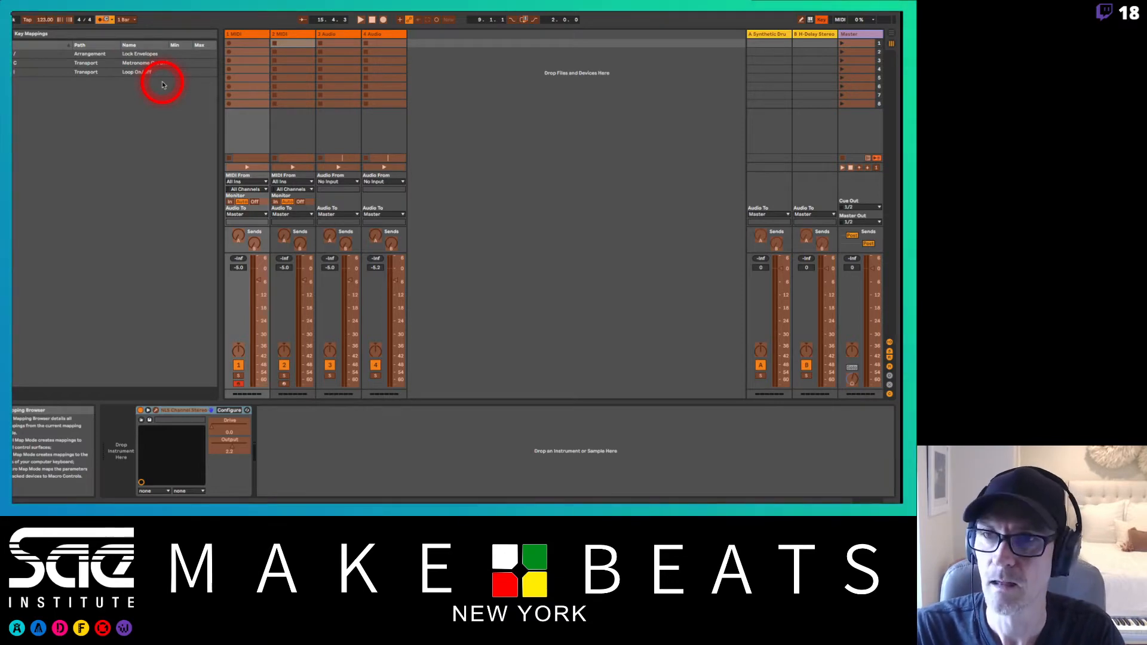
key("super+k")
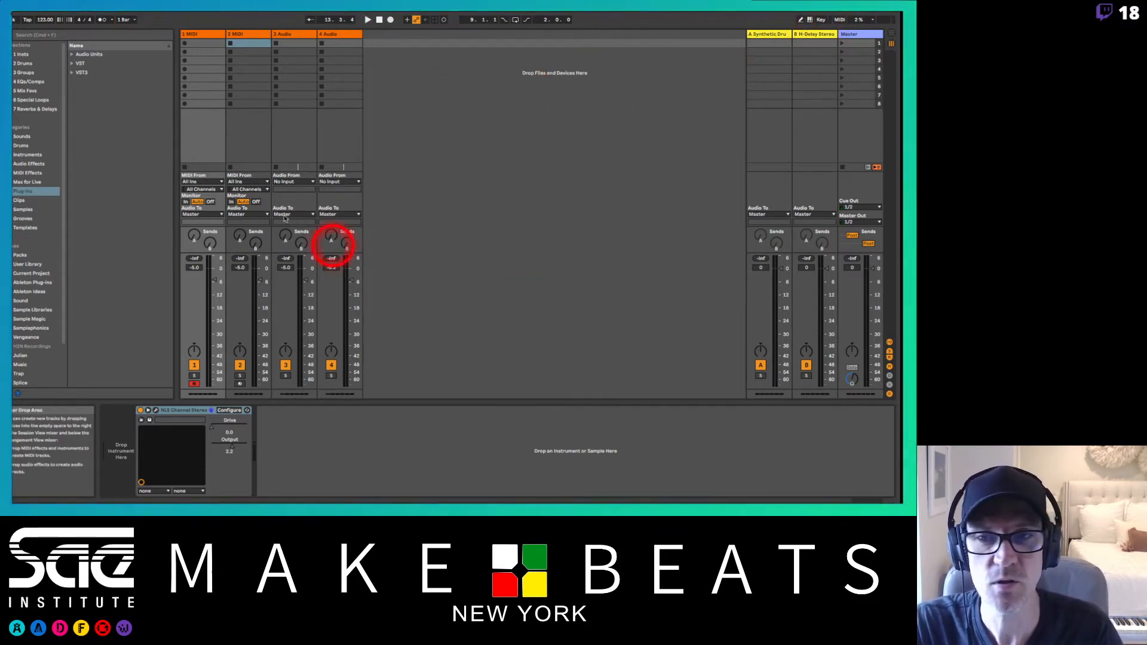
Step: Turn the arrangement loop on and off in Session View, repeat it in Arrangement View, and return to Session View
left_click(518, 21)
left_click(518, 21)
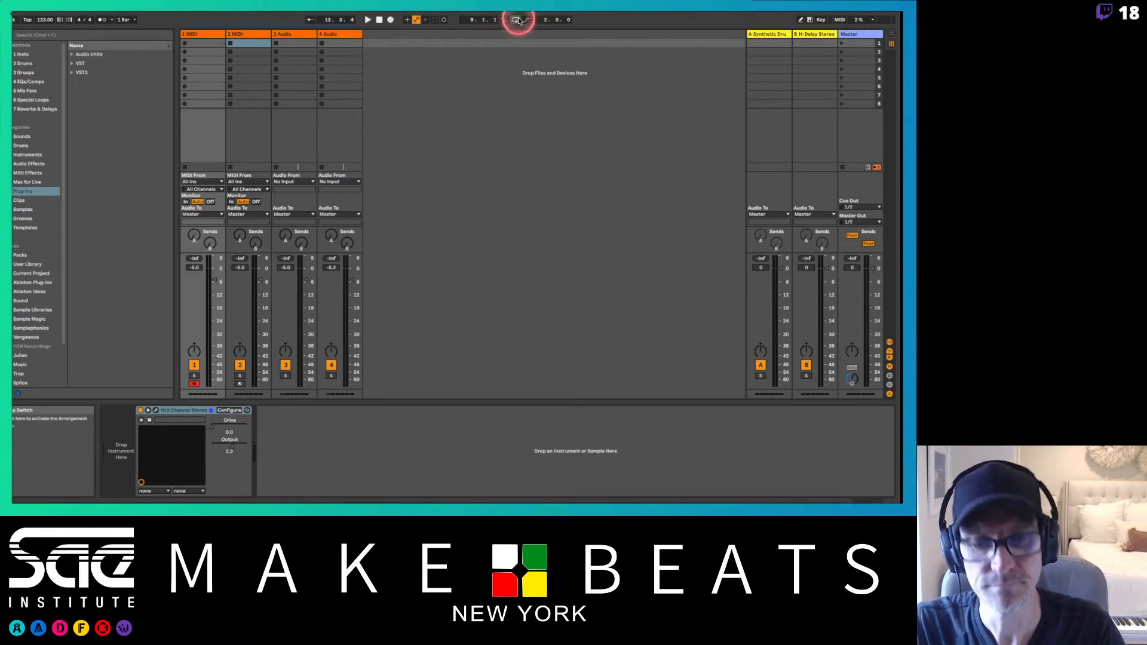
key("Tab")
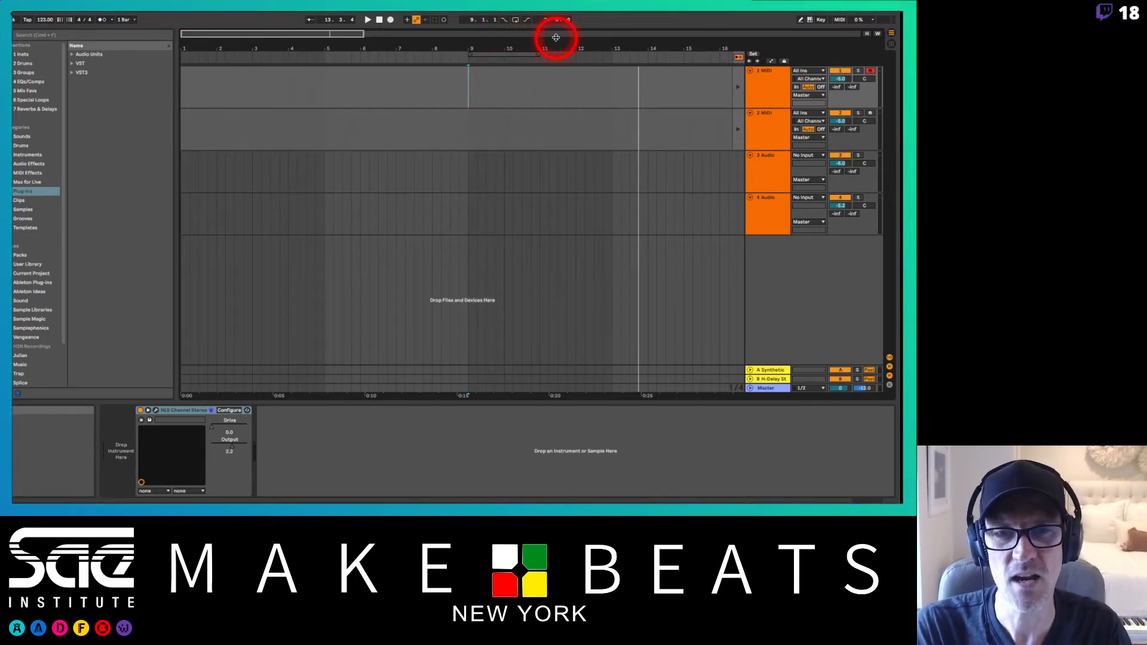
left_click(518, 21)
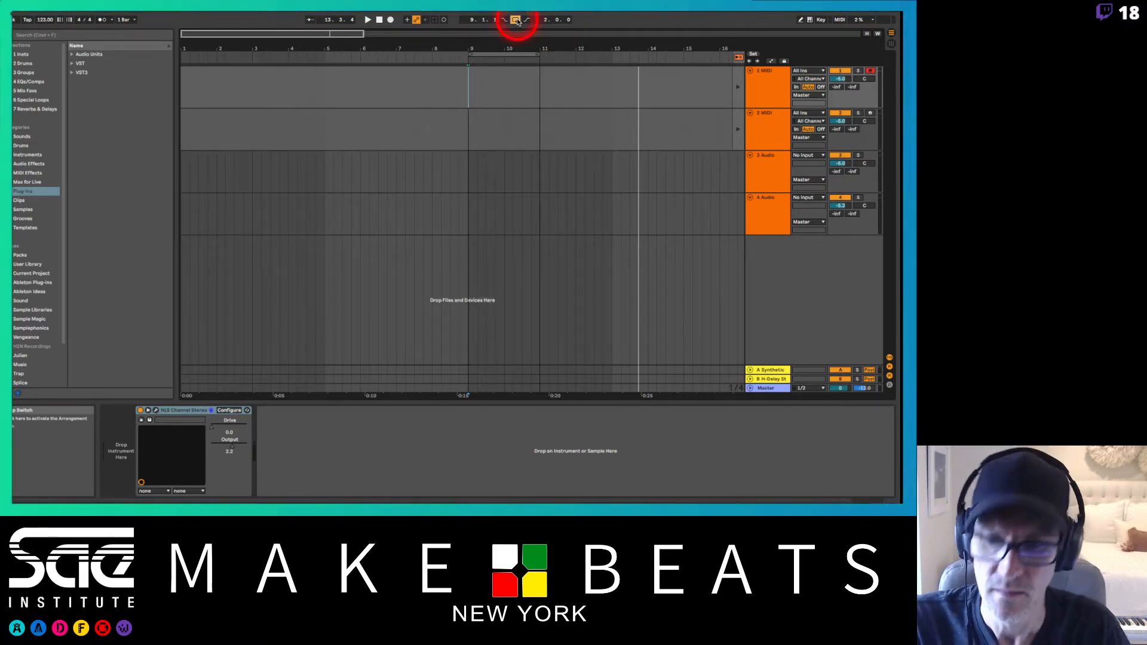
left_click(518, 22)
key("Tab")
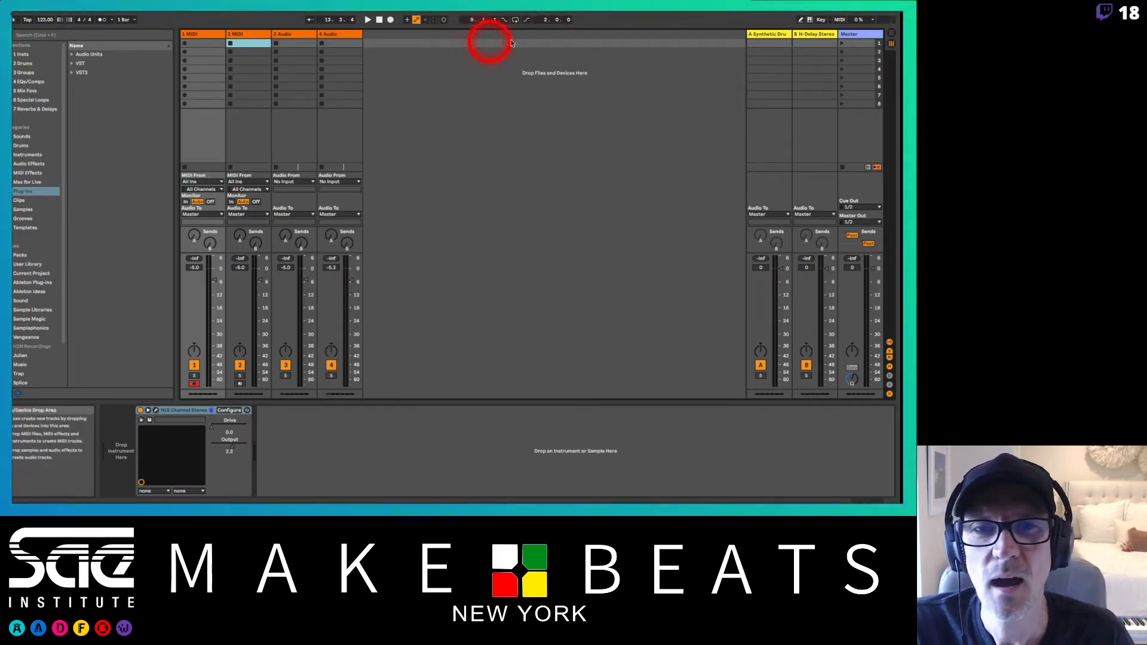
Step: Show the key mappings once more, examine the controls available in MIDI Map Mode, and leave mapping mode
left_click(820, 21)
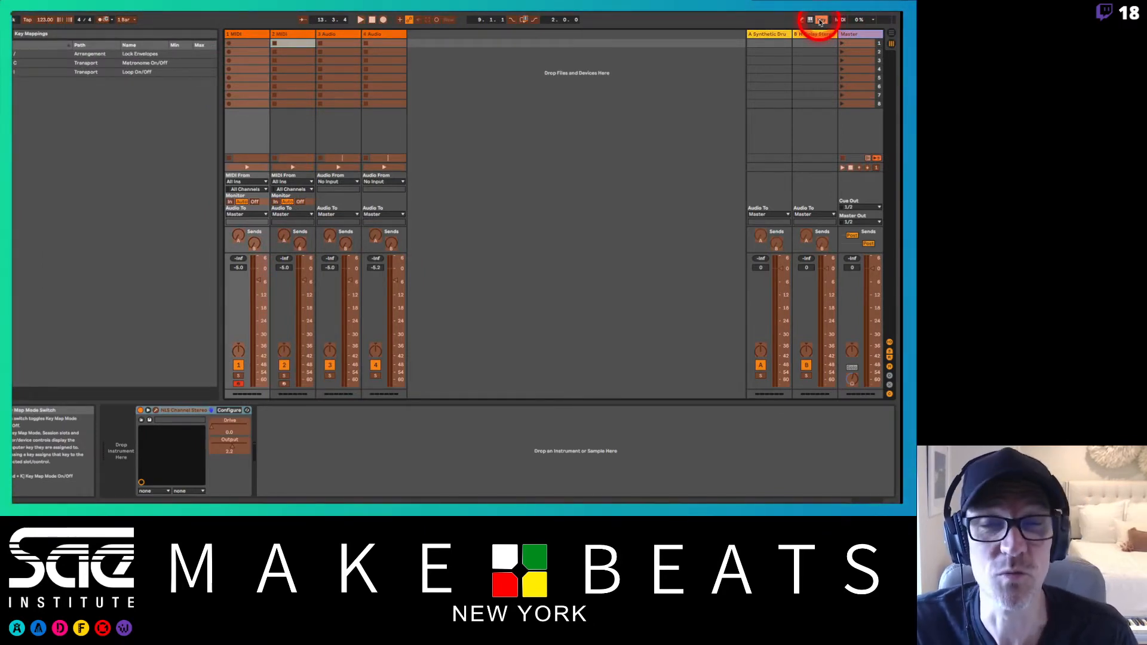
left_click(821, 21)
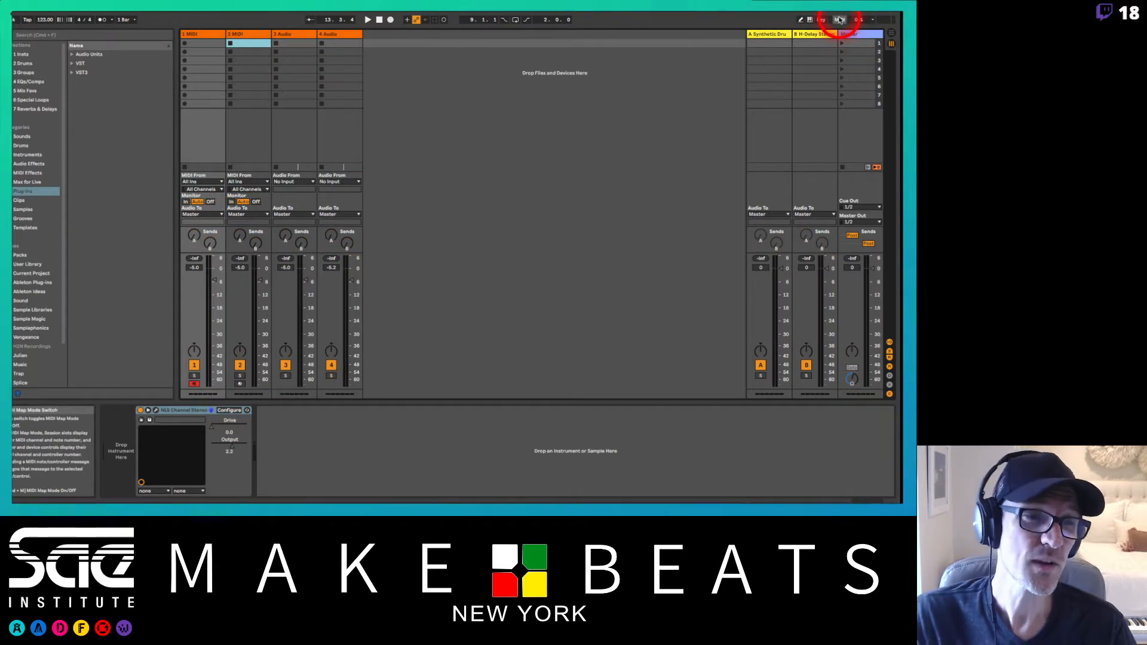
left_click(839, 20)
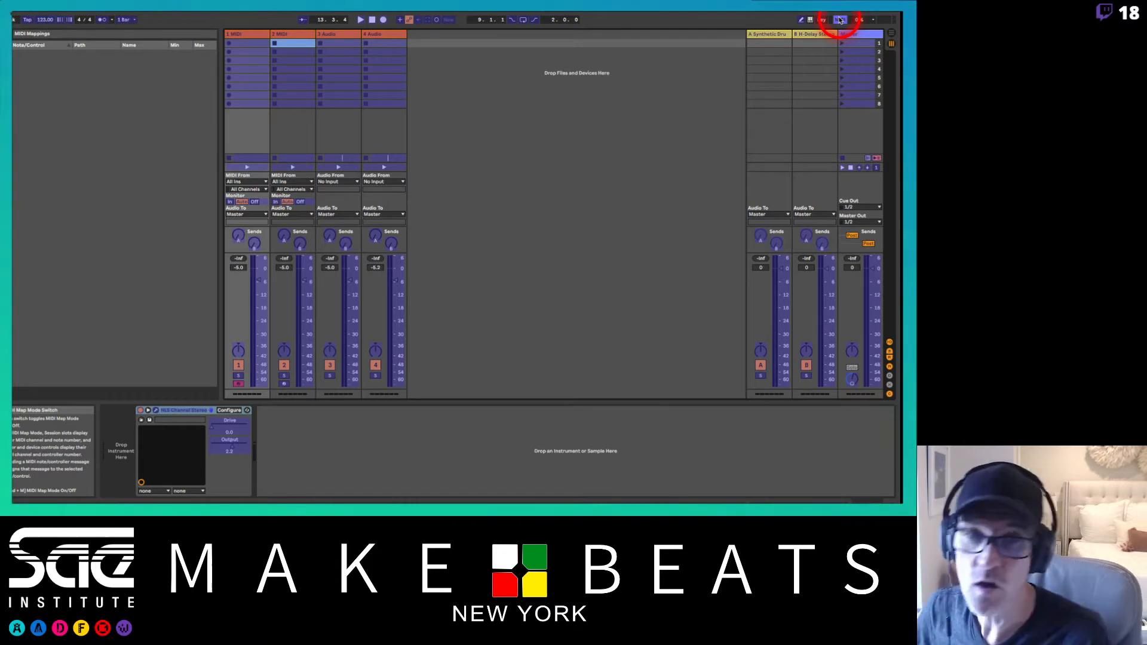
left_click(787, 263)
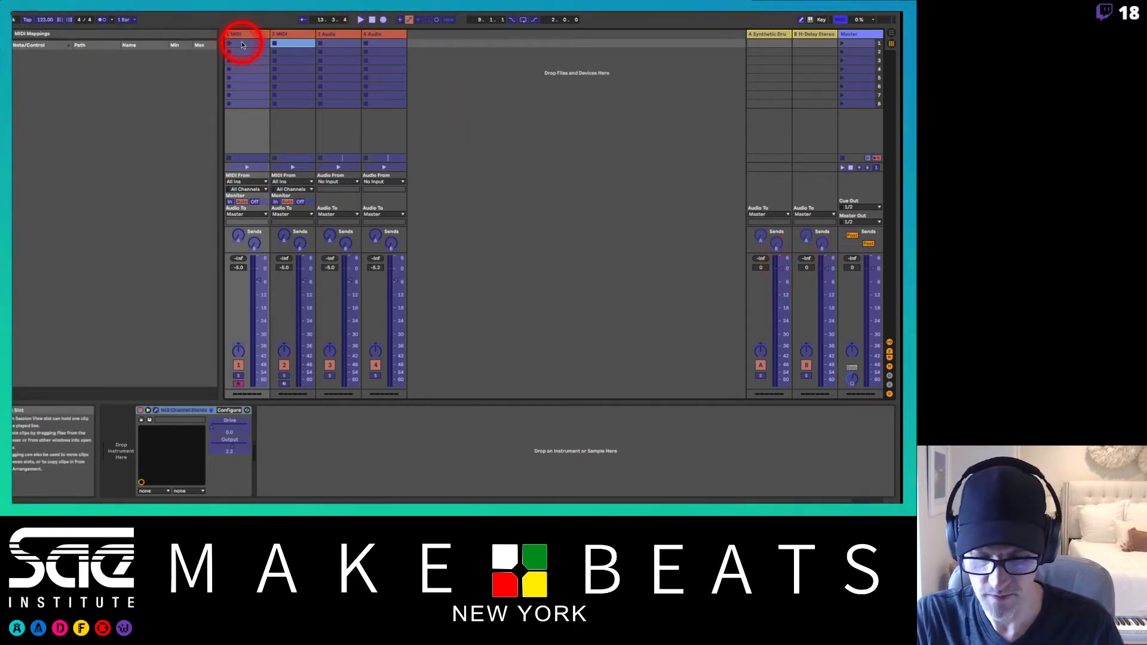
key("super+k")
key("super+m")
key("super+m")
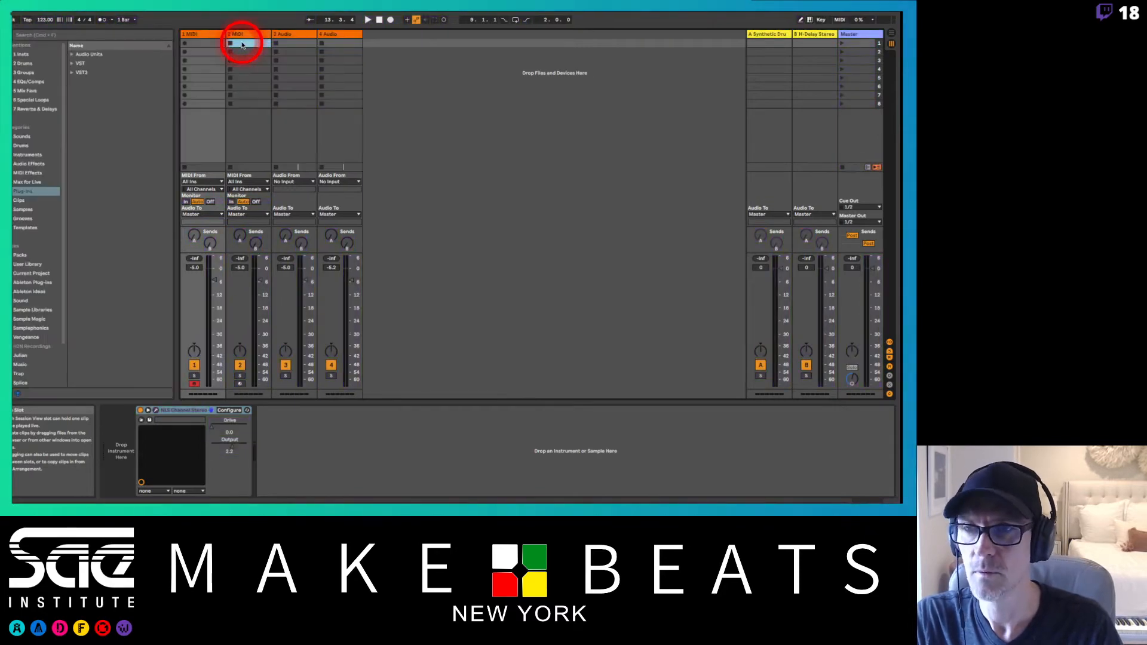
Step: Add Auto Filter from the EQs/Comps collection to the 1 MIDI track and select the device
left_click(34, 83)
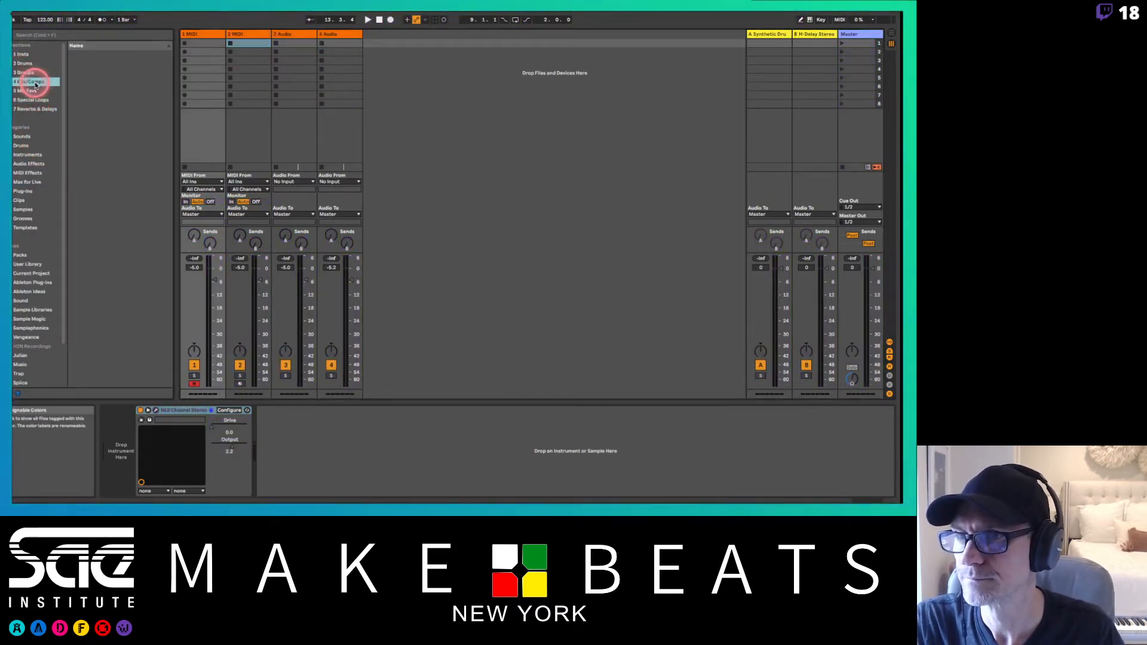
left_click_drag(97, 54, 206, 31)
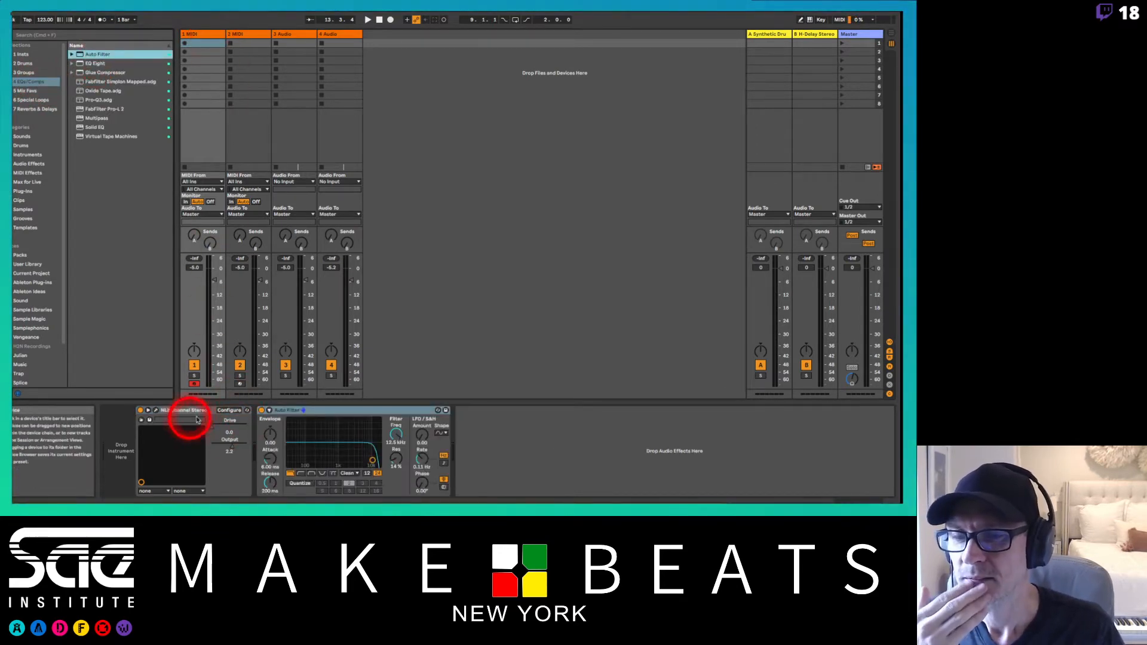
left_click(338, 411)
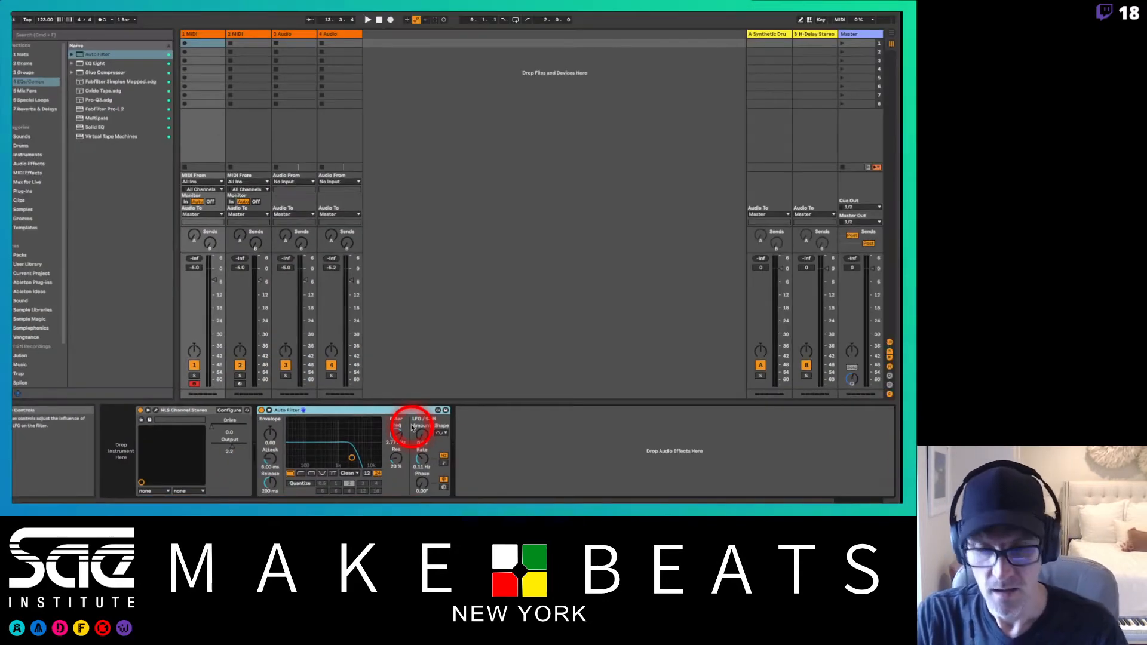
Step: Map Auto Filter's Frequency and Resonance to two MIDI controller knobs, and leave MIDI Map Mode
key("super+m")
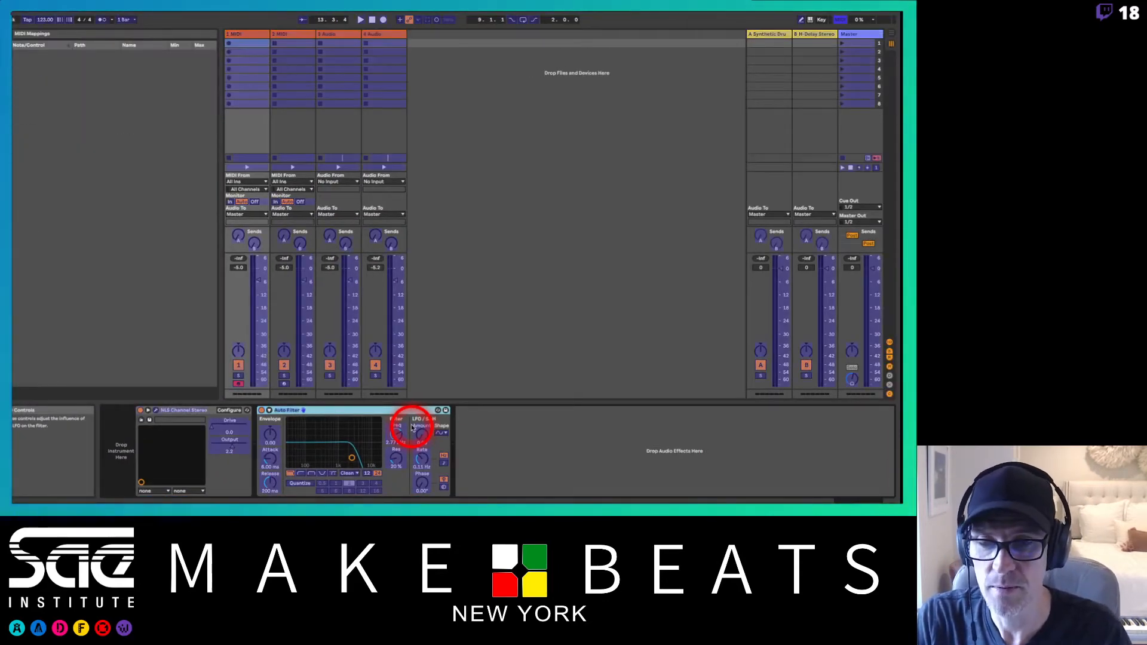
left_click(397, 437)
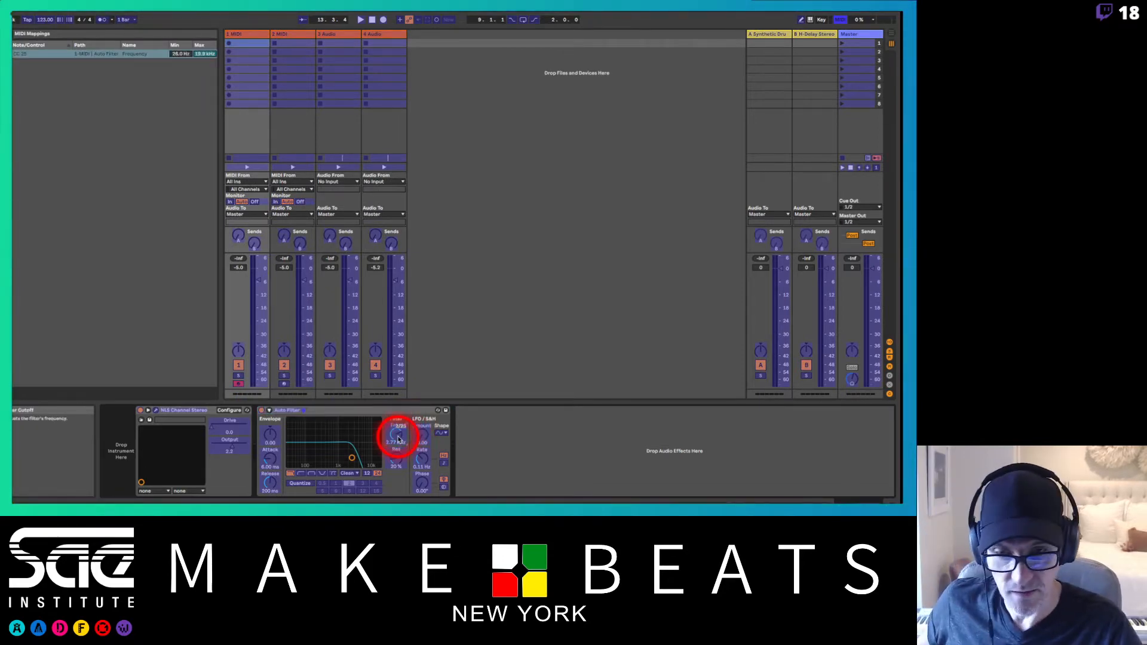
left_click(396, 453)
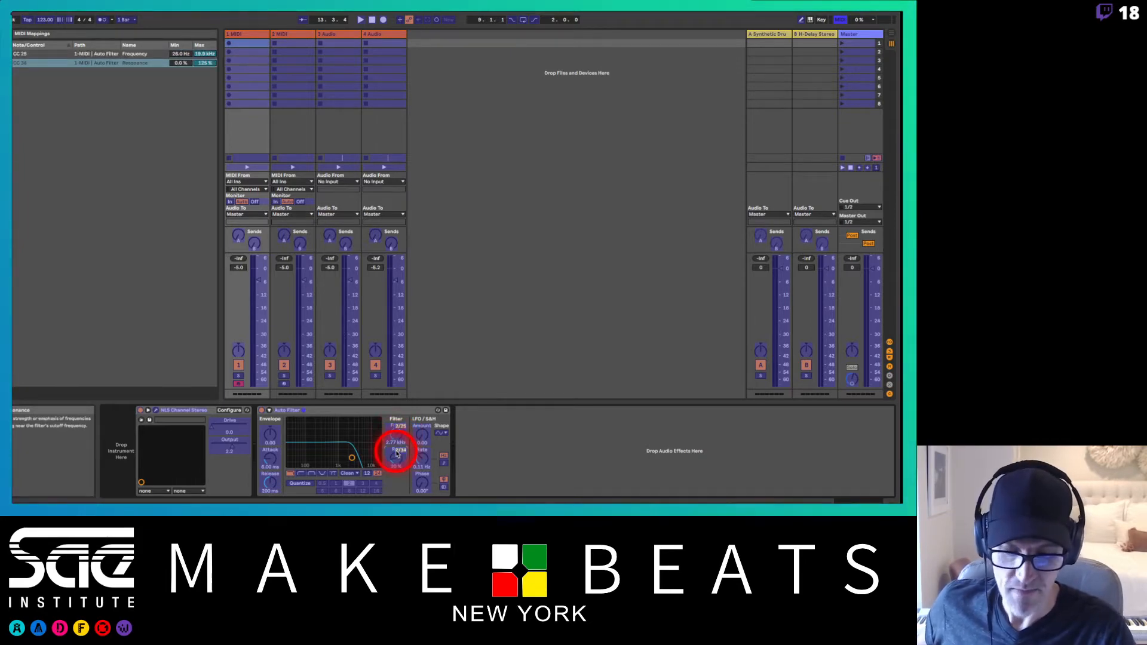
key("super+m")
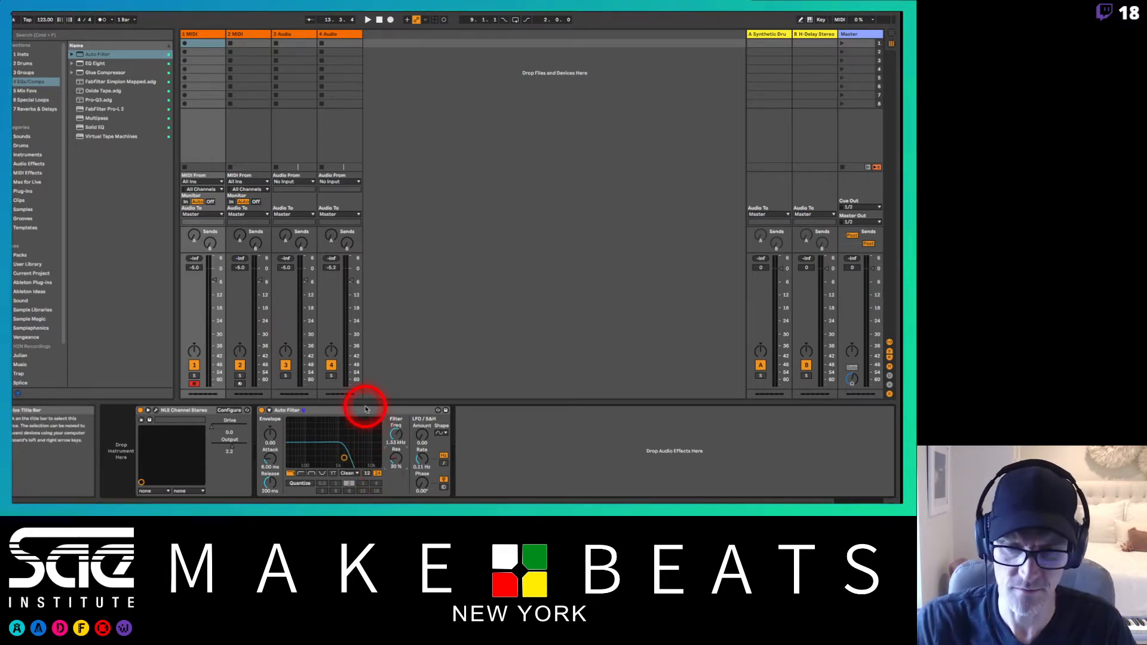
Step: Revisit the Auto Filter Frequency and Resonance controls in MIDI Map Mode, and delete Auto Filter from the 1 MIDI track
key("super+m")
left_click(393, 435)
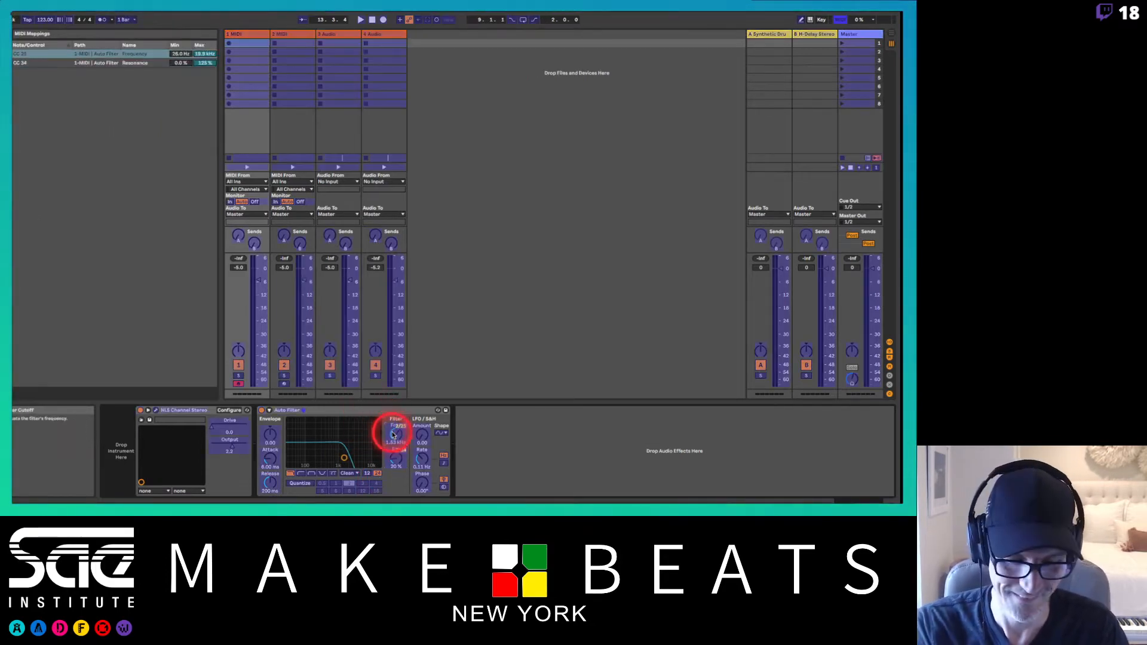
left_click(394, 456)
key("super+m")
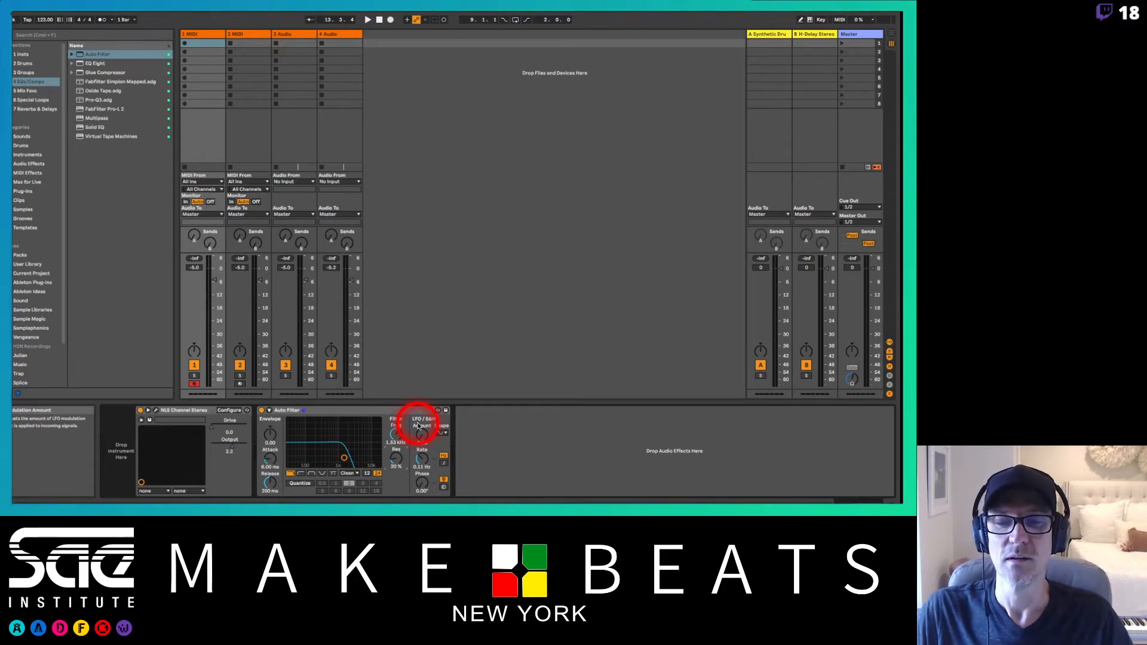
left_click(383, 411)
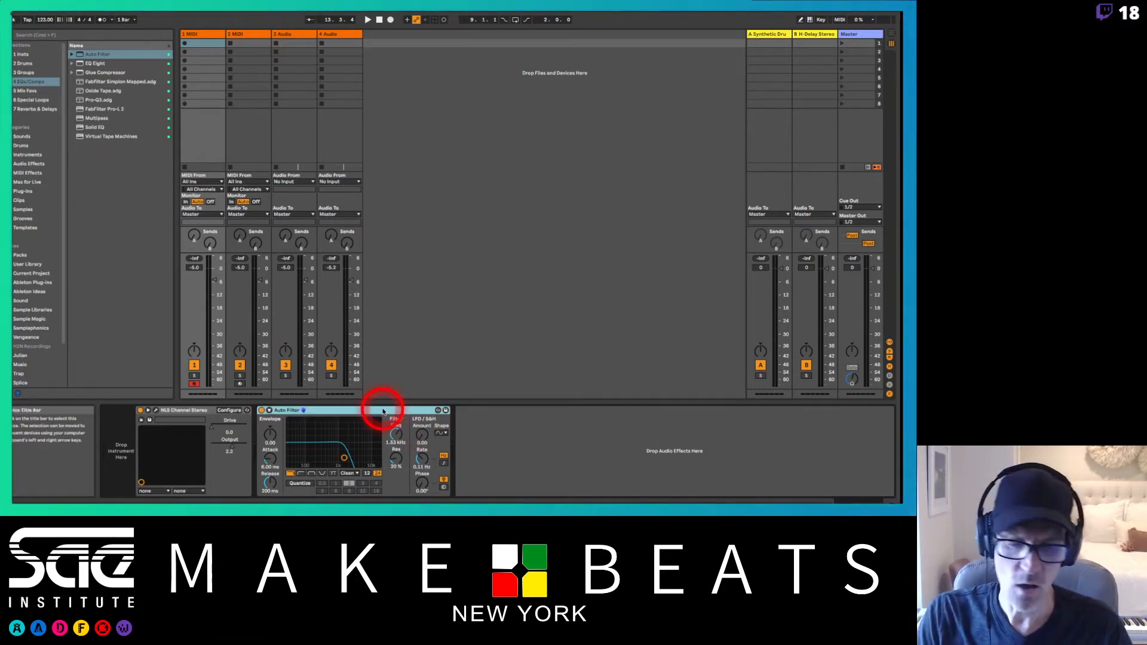
key("Delete")
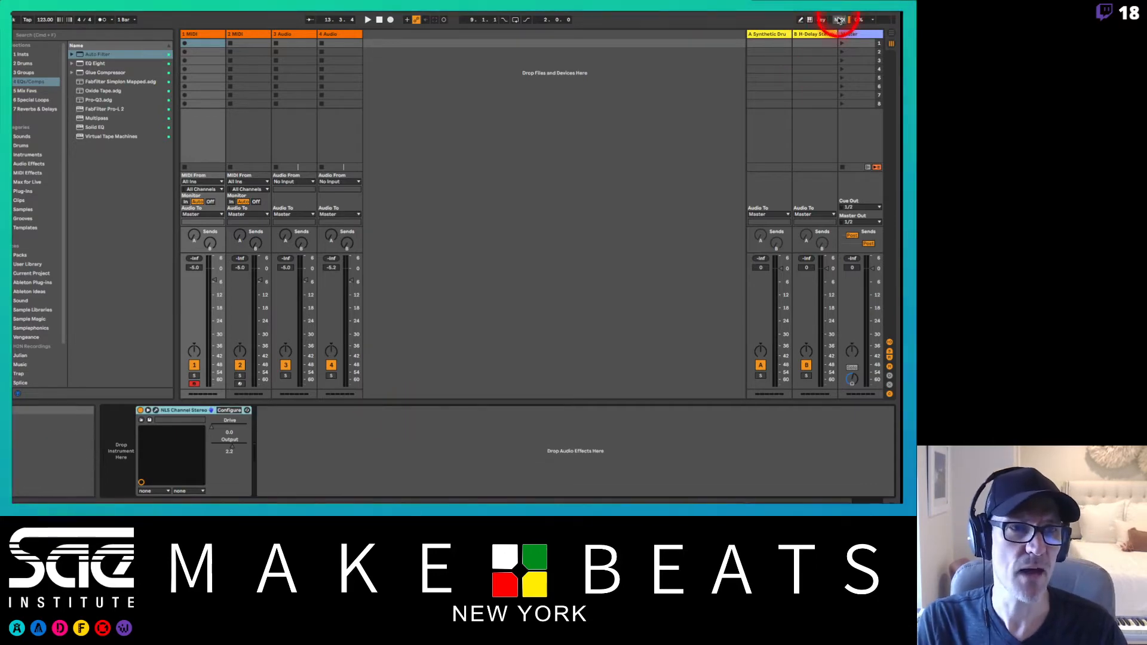
Step: Examine the CPU load meter's display options, close them unchanged, and select the 1 MIDI track
left_click(878, 22)
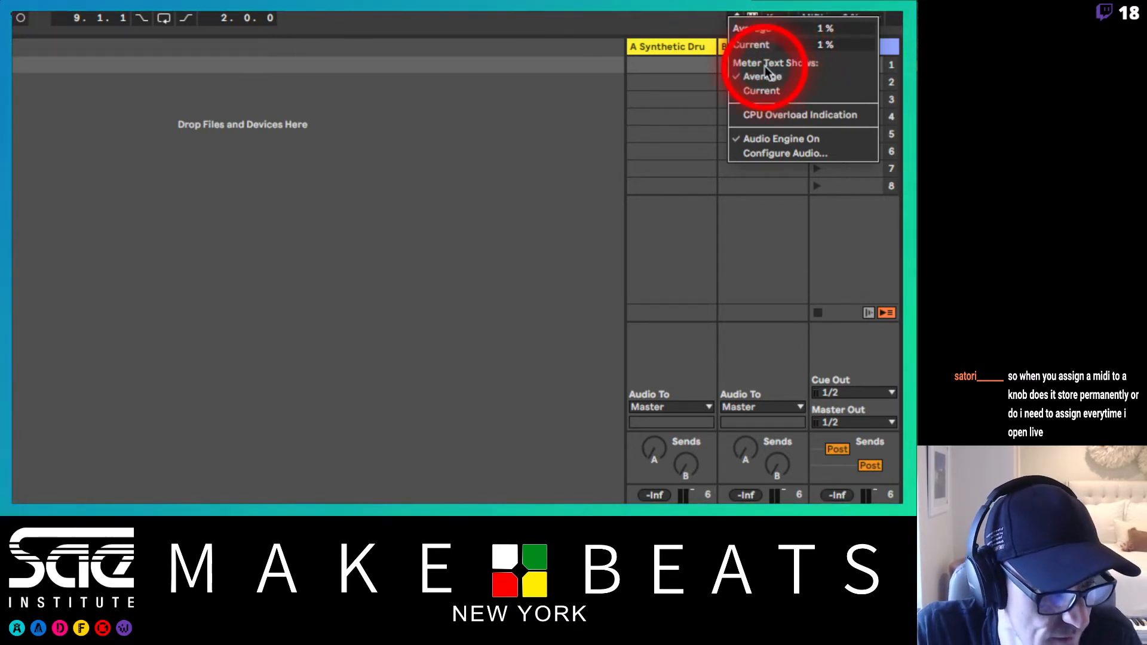
left_click(691, 16)
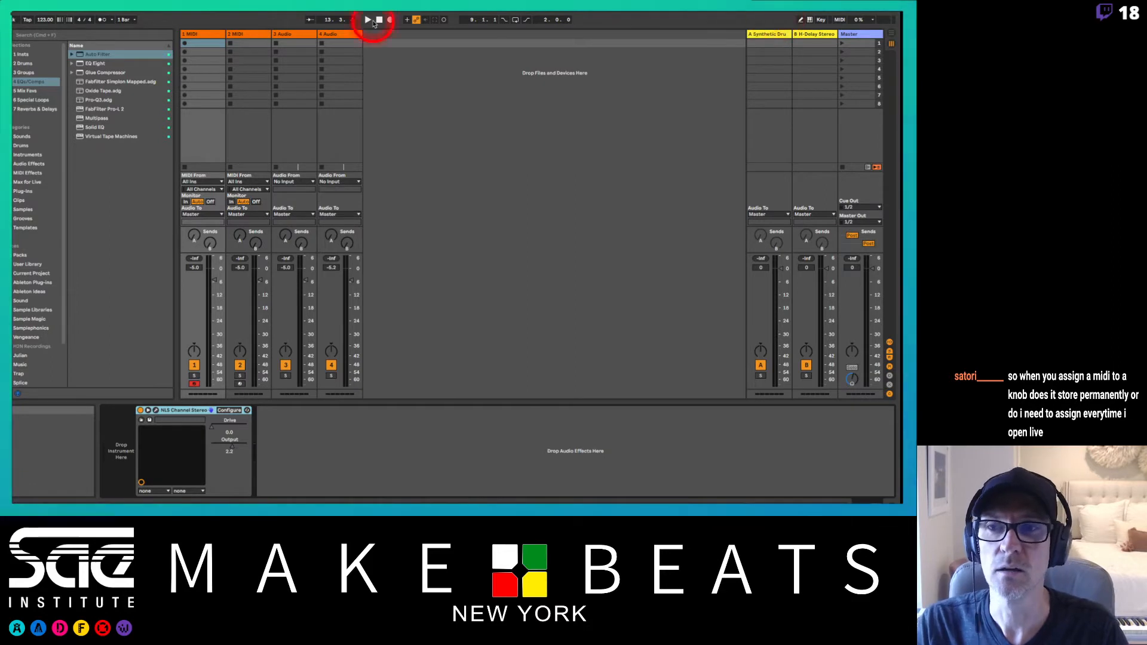
left_click(195, 35)
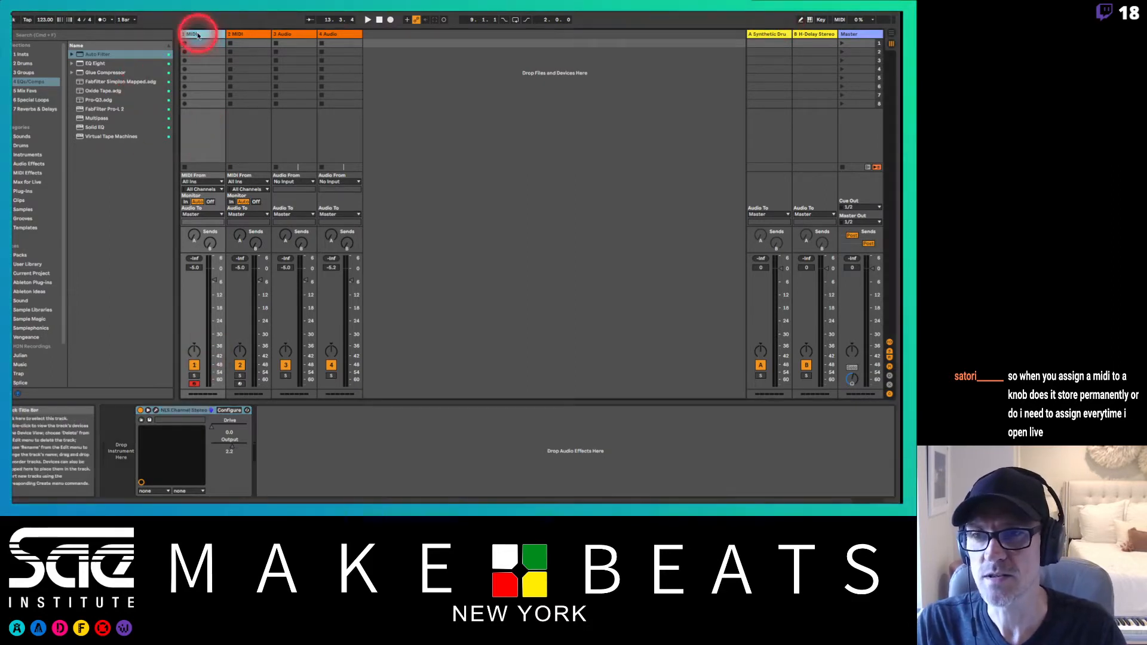
Step: Add Auto Filter after NLS Channel Stereo on the 1 MIDI track and select the Auto Filter device
left_click_drag(108, 52, 295, 429)
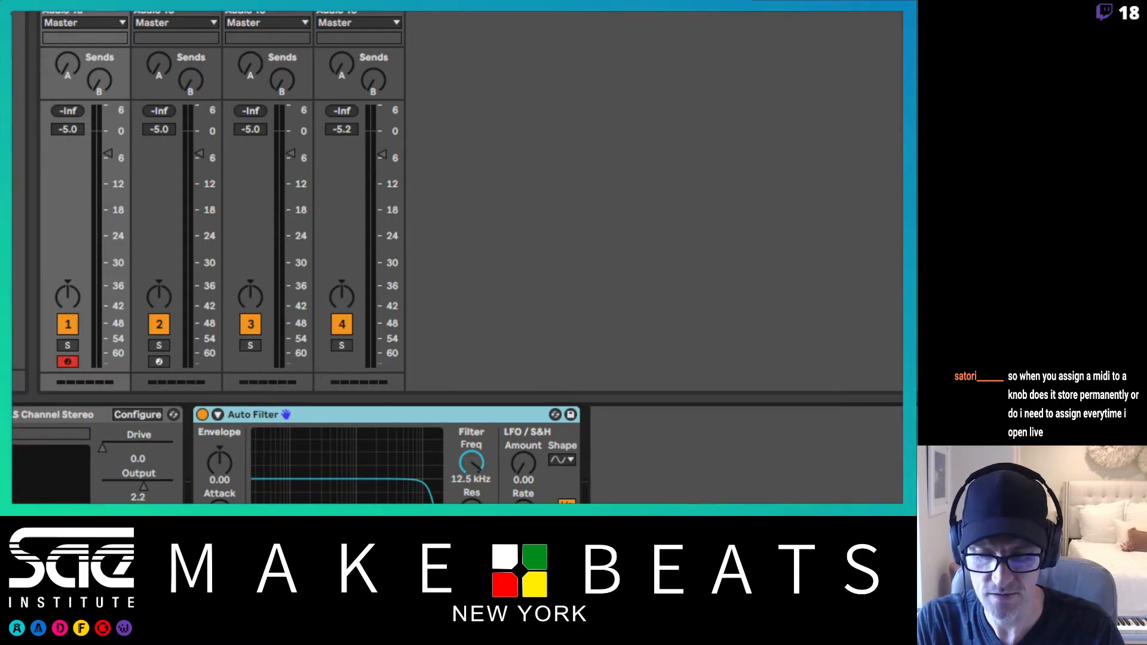
left_click(40, 414)
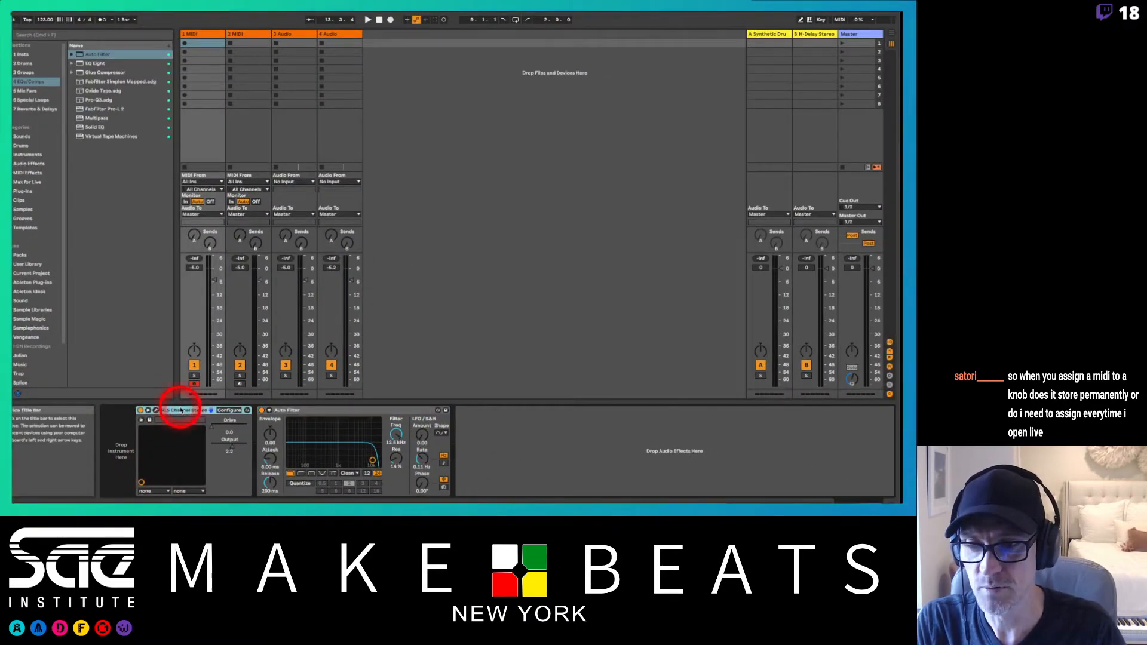
left_click(317, 410)
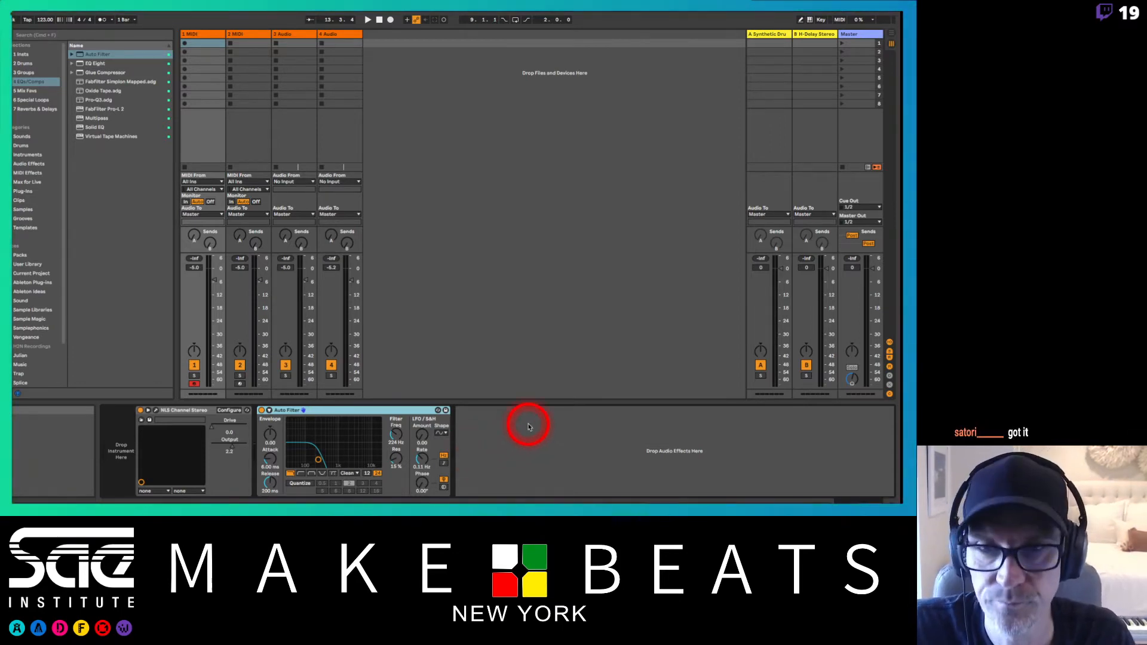
Step: Check the CPU load meter's options, open the audio configuration from them, and move the Preferences window fully into view
key("super+Tab")
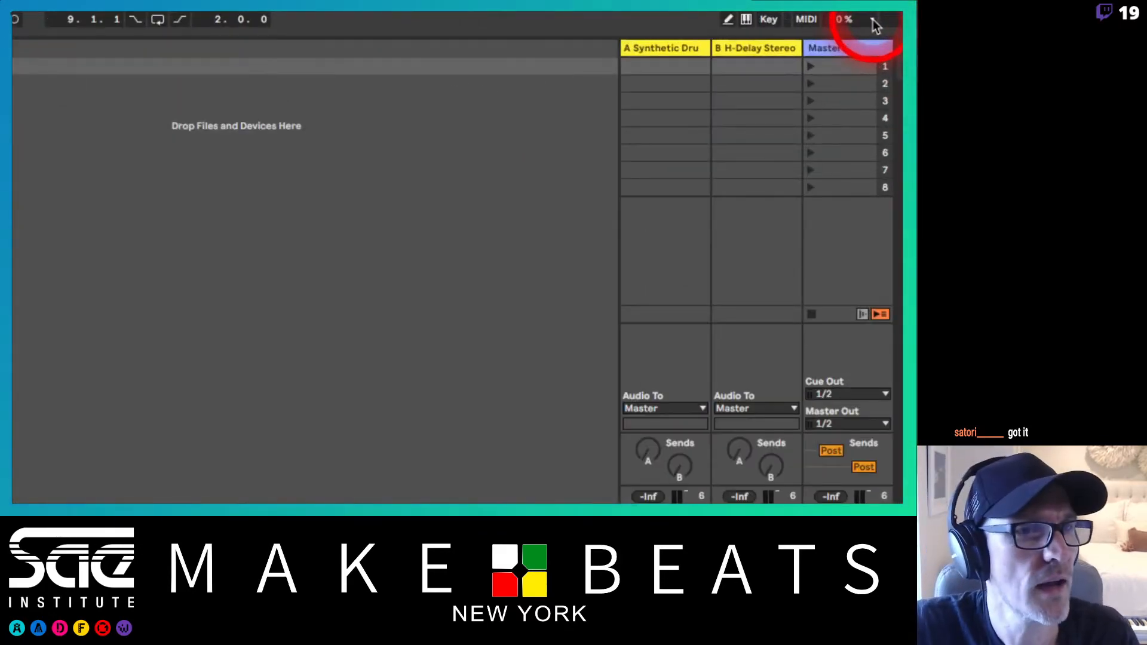
left_click(873, 22)
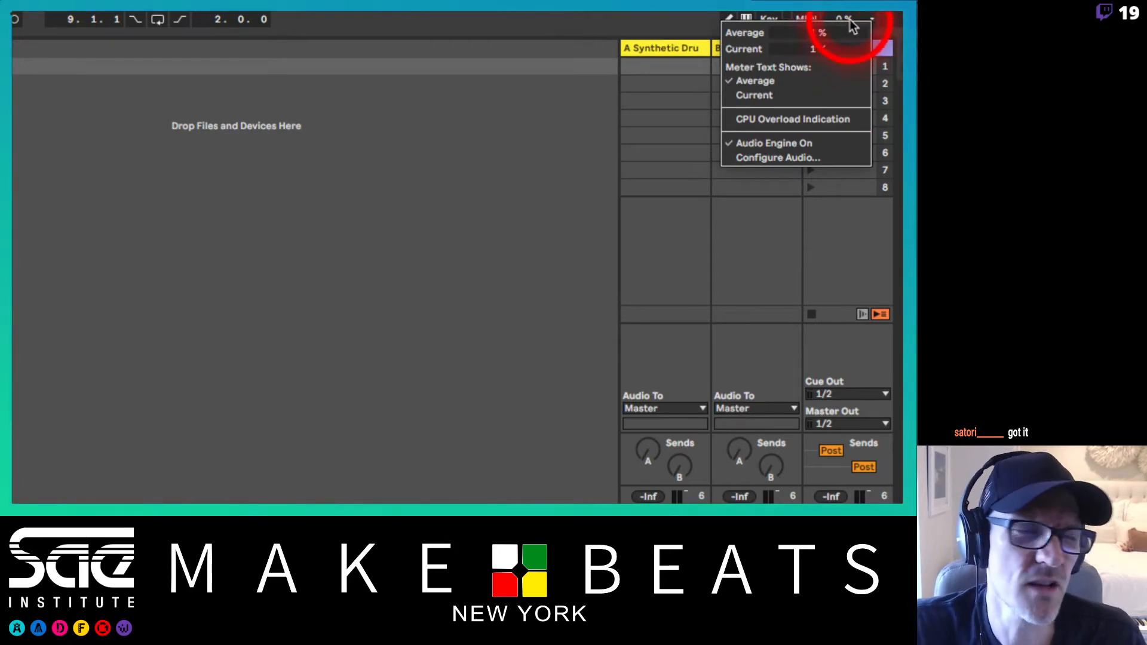
left_click(850, 19)
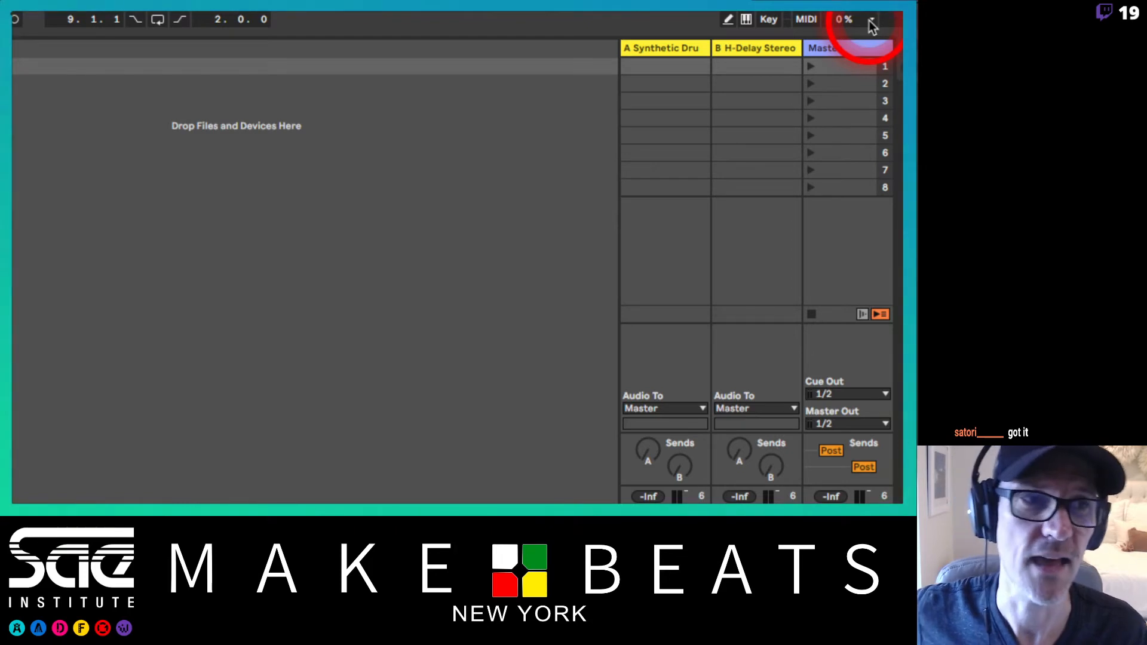
left_click(870, 19)
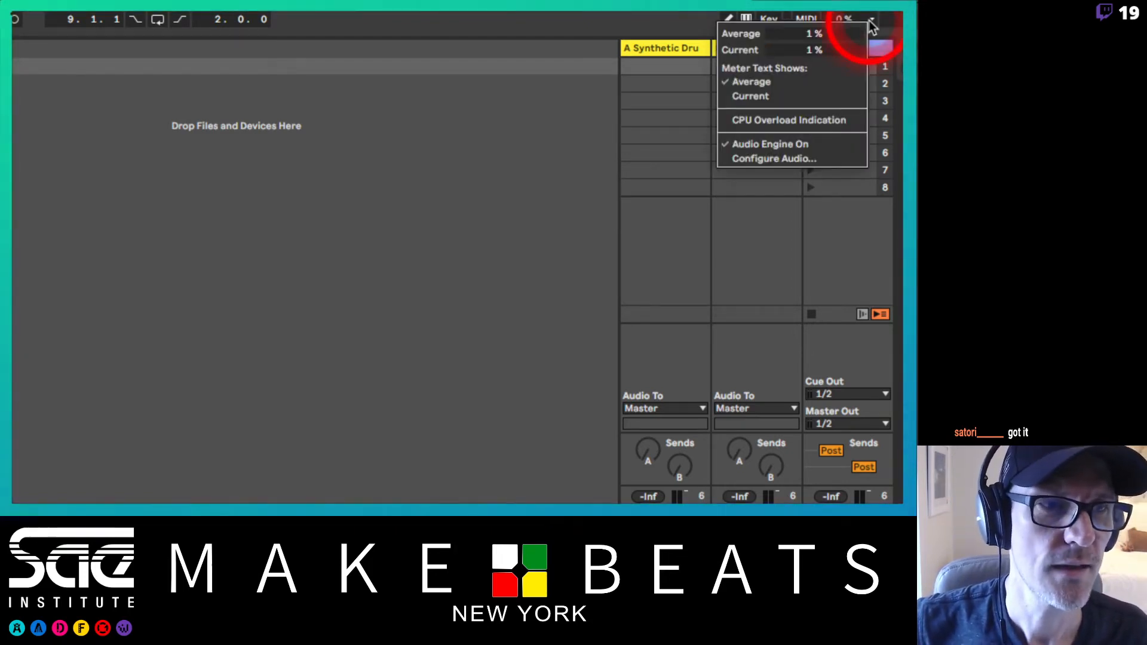
left_click(781, 159)
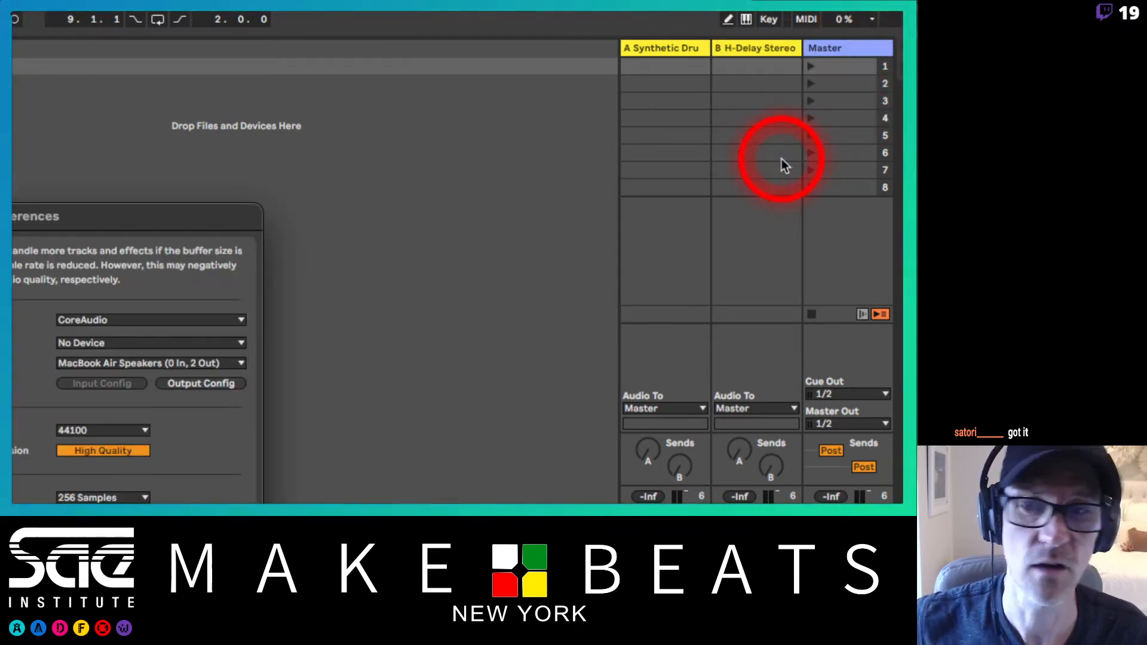
left_click_drag(197, 217, 592, 37)
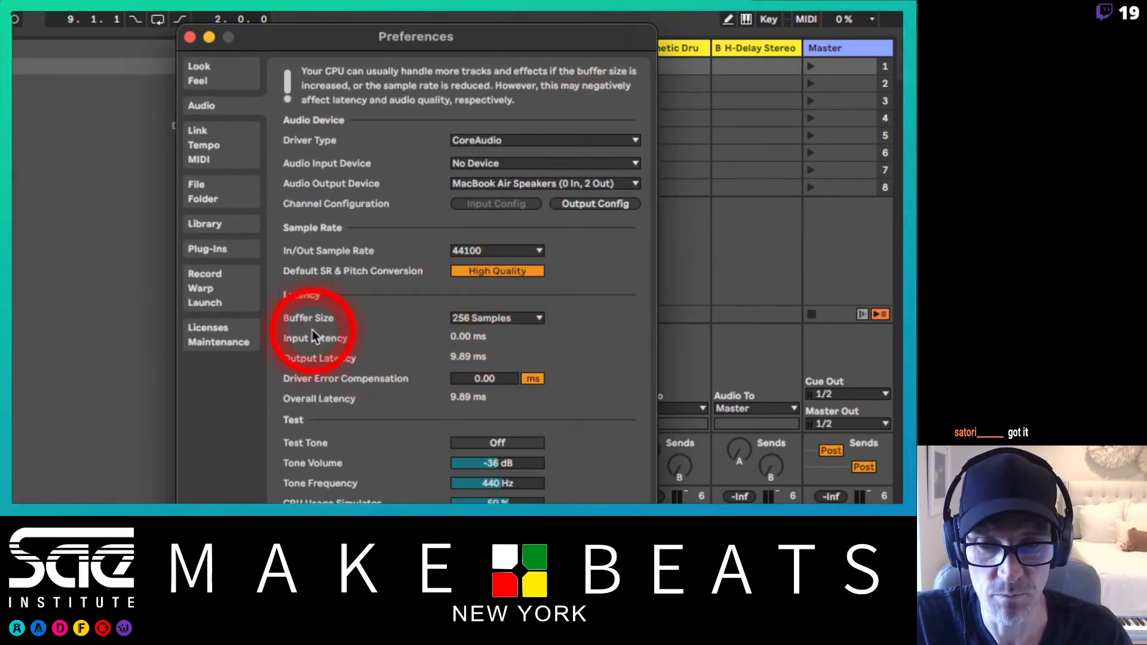
Step: Review the Buffer Size choices in the audio preferences, keep 256 Samples, and close Preferences
left_click(479, 318)
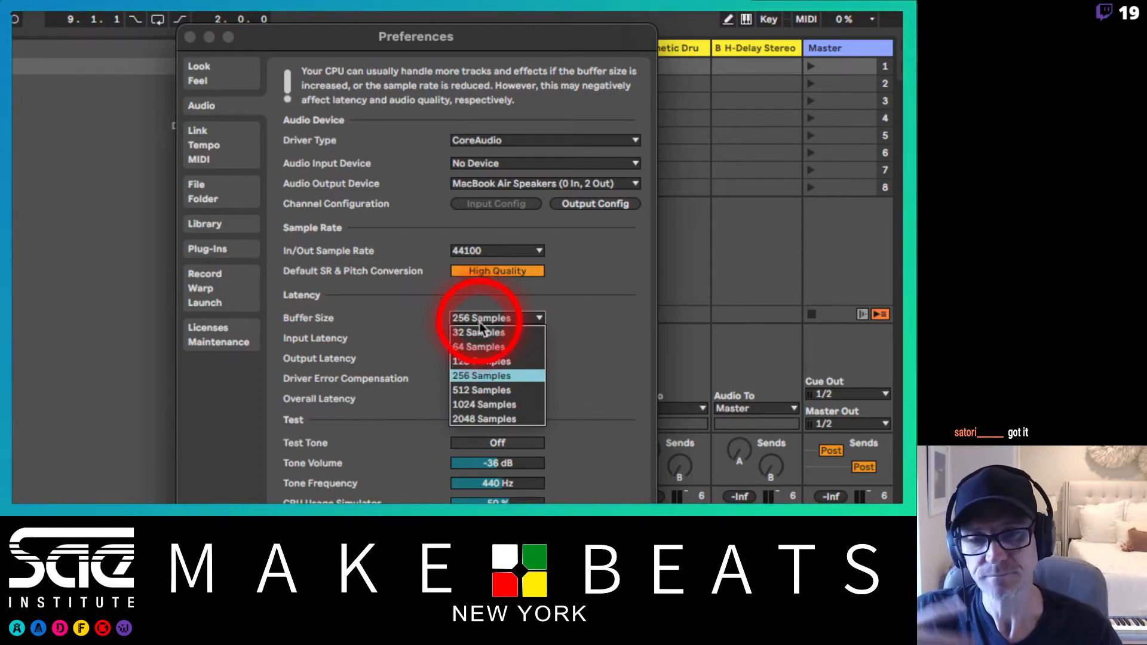
left_click(485, 376)
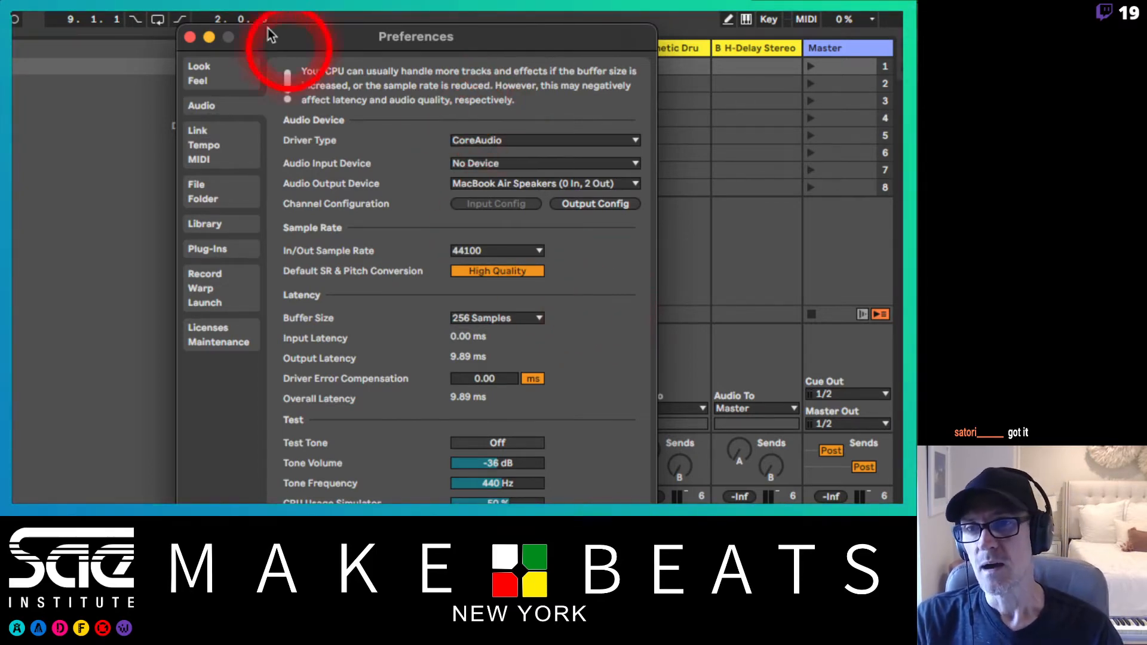
left_click(190, 37)
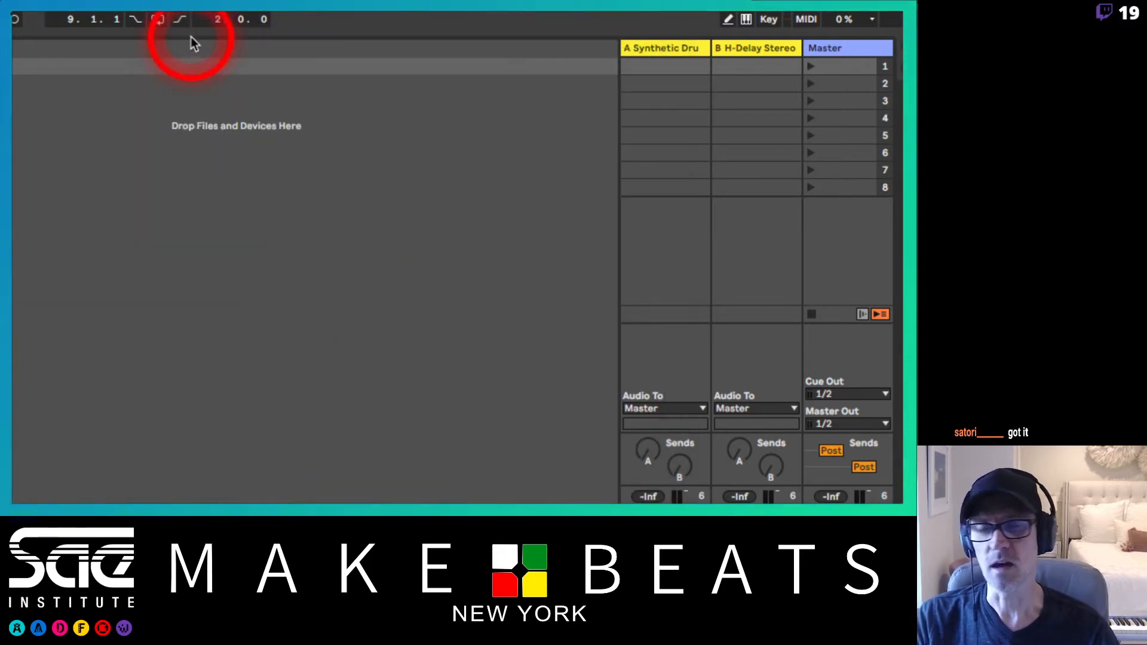
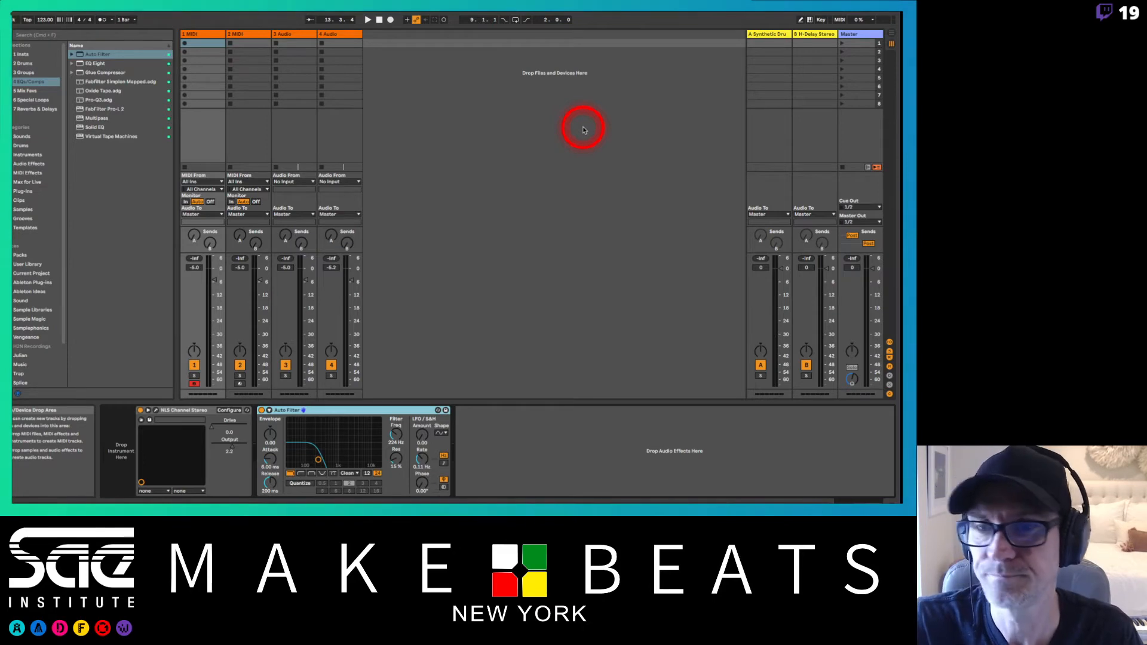
key("super+Tab")
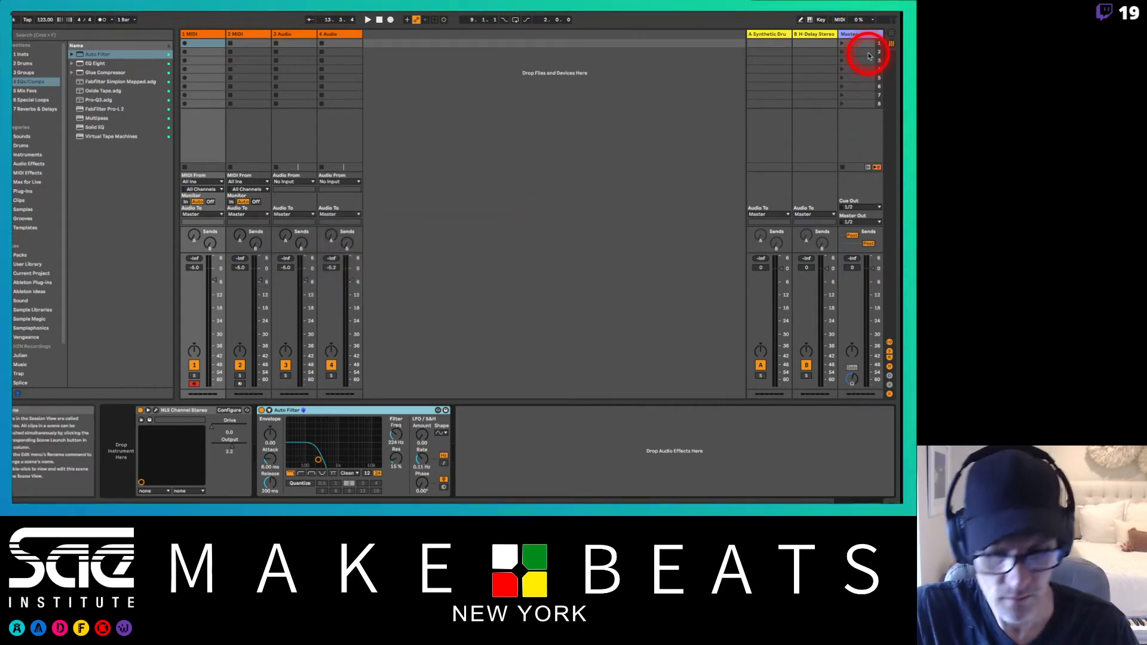
key("super+h")
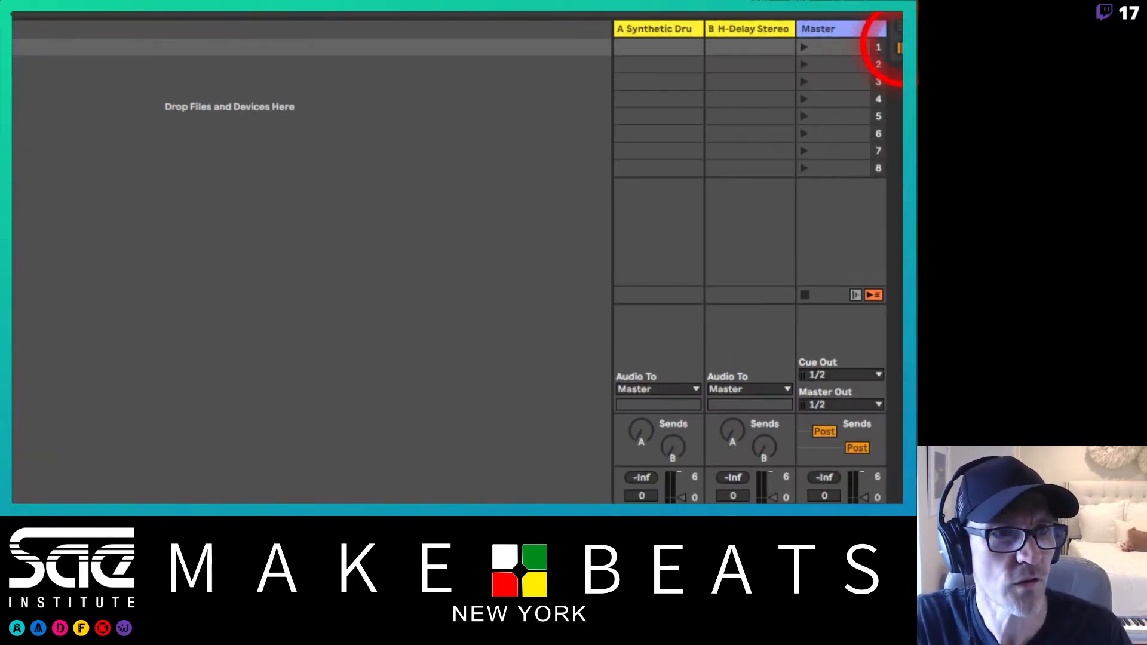
Step: Switch back and forth between Arrangement View and Session View several times, finishing in Session View
left_click(900, 28)
left_click(900, 45)
left_click(900, 27)
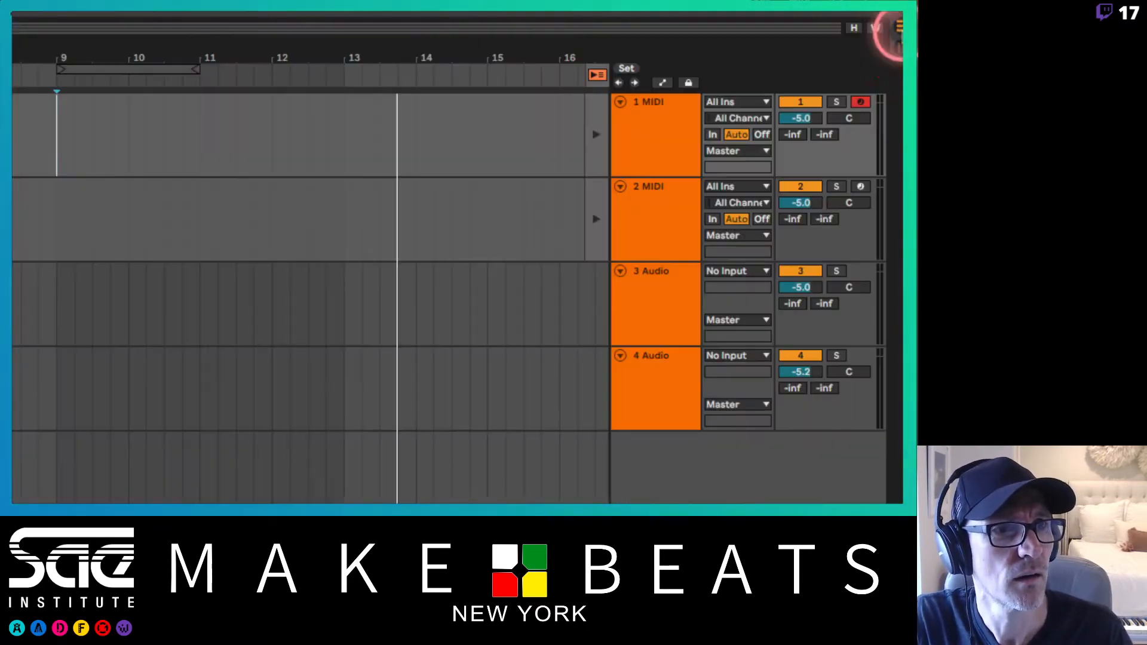
left_click(900, 45)
left_click(900, 28)
left_click(899, 45)
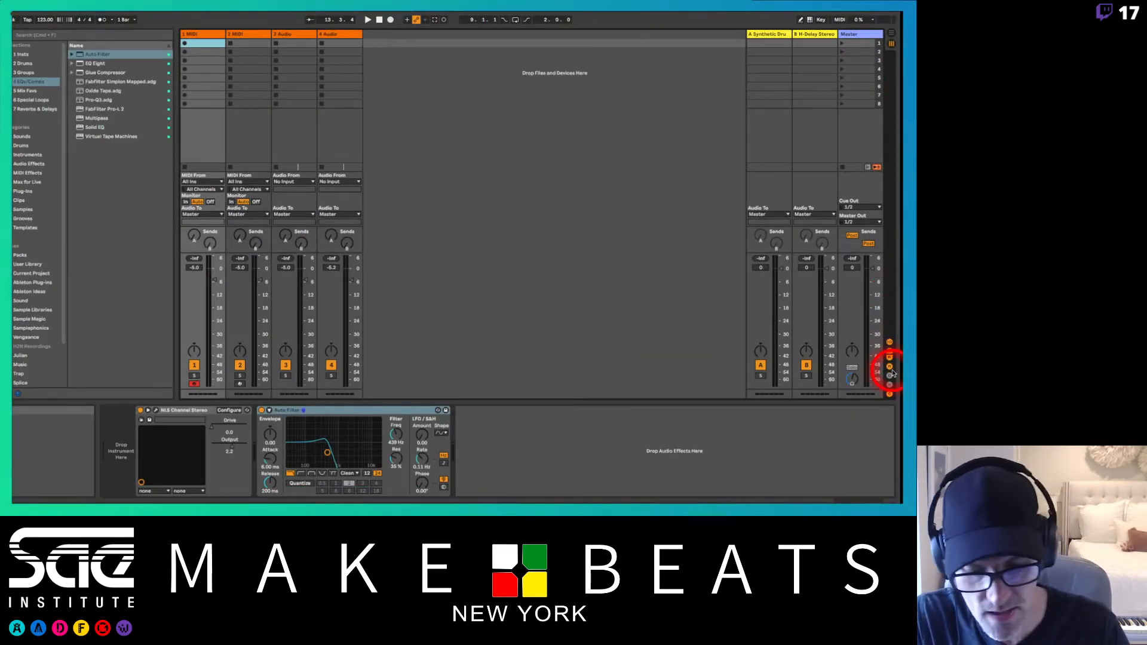
Step: Hide and restore the mixer's In/Out section, and do the same with the return tracks
left_click(889, 342)
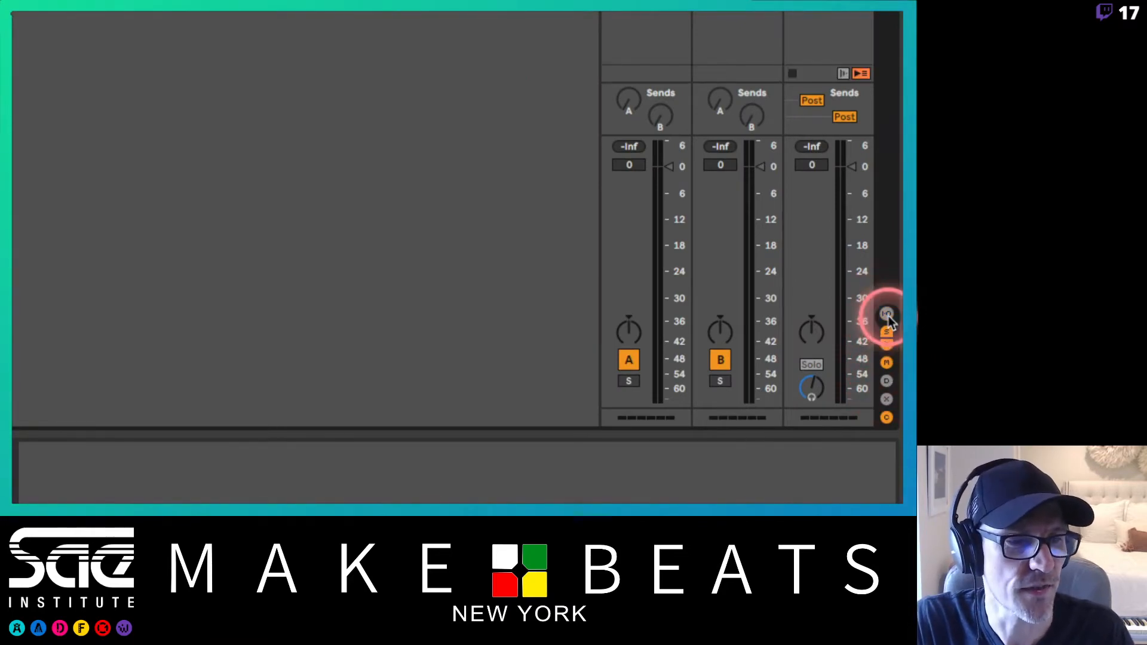
left_click(887, 315)
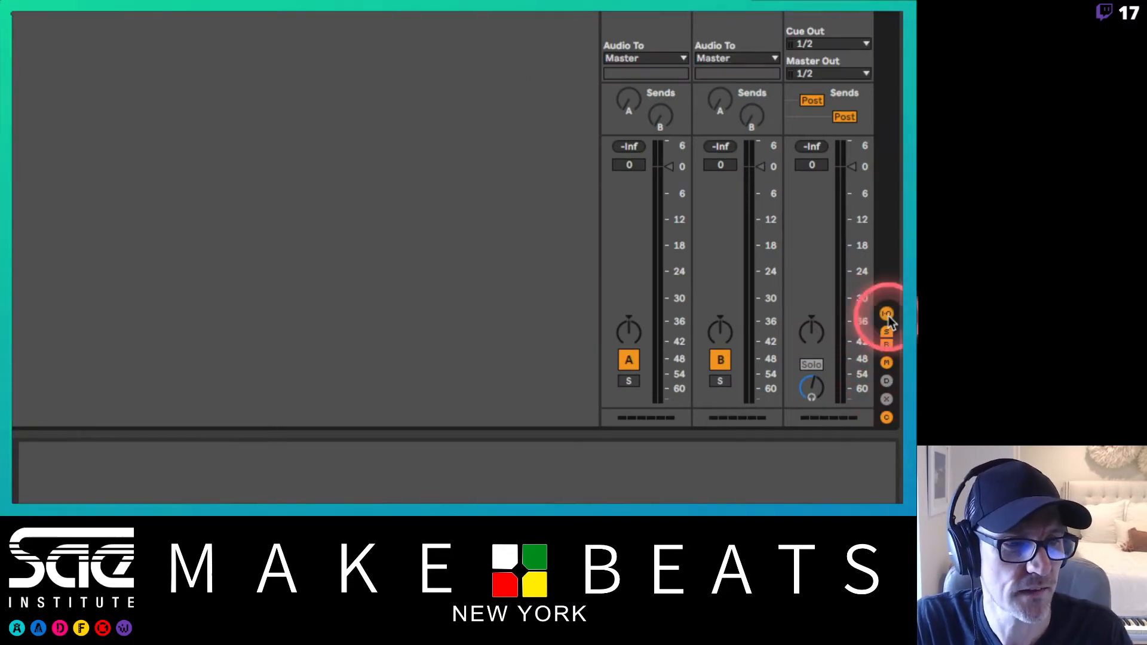
left_click(888, 345)
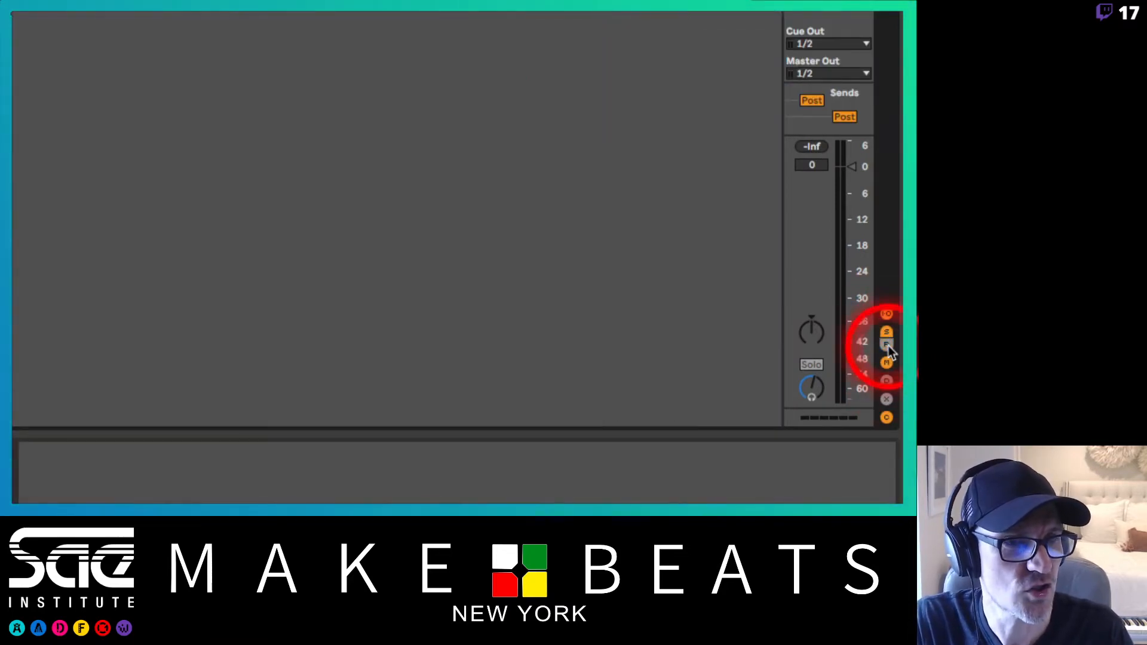
left_click(887, 345)
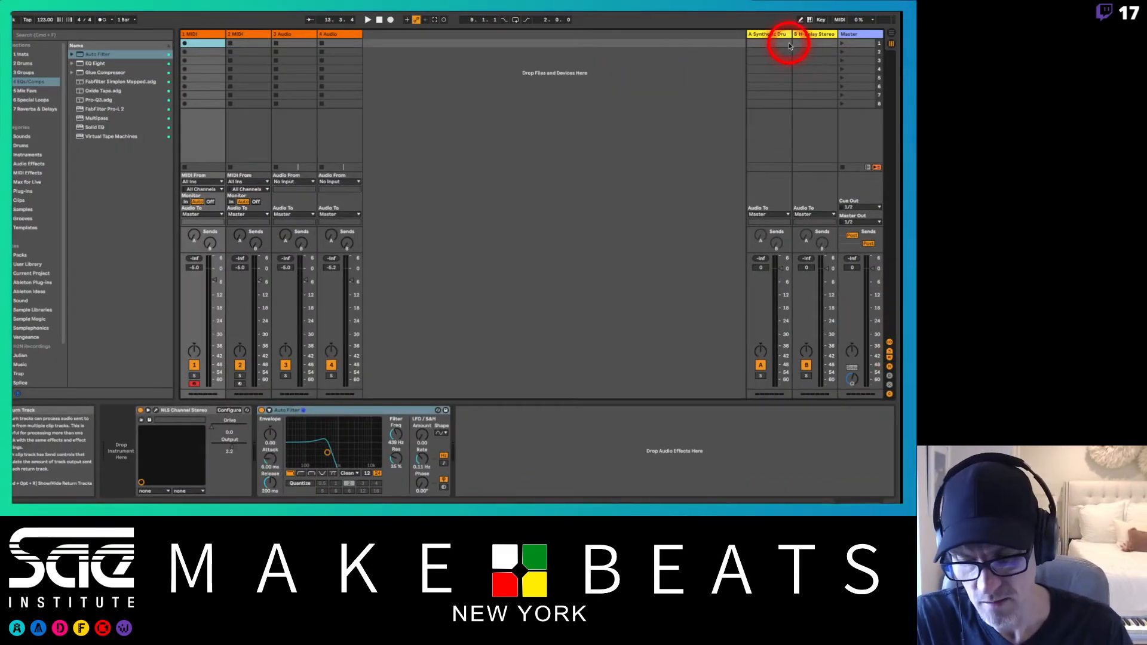
Step: Hide both the return tracks and the In/Out section in Session View, and bring them back
key("super+alt+r")
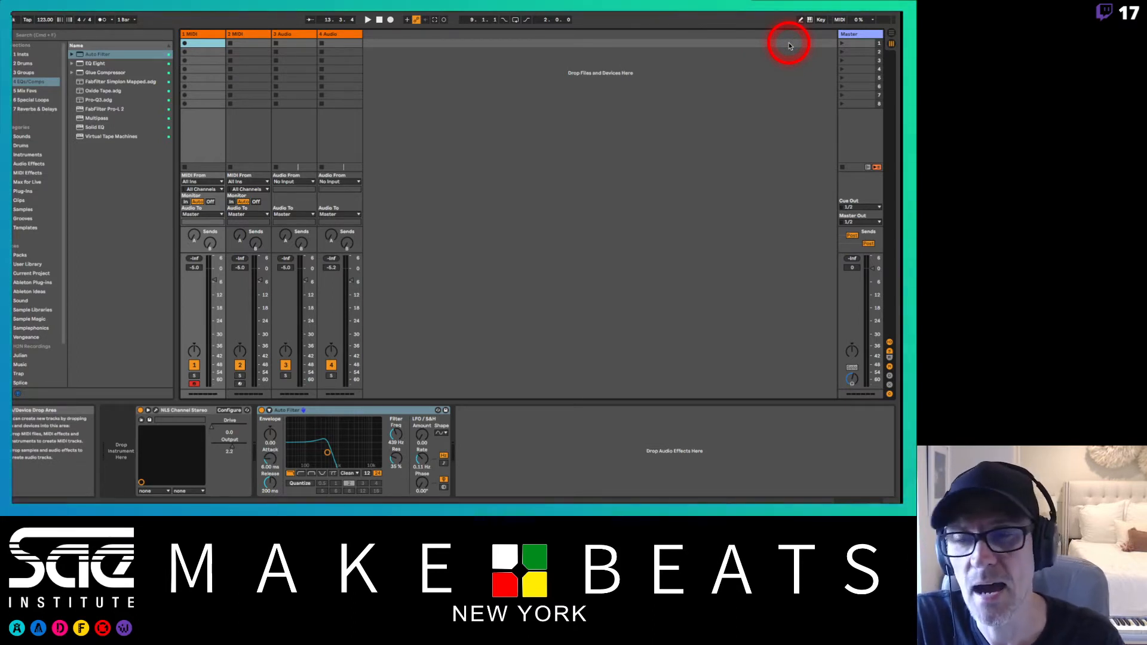
key("super+alt+i")
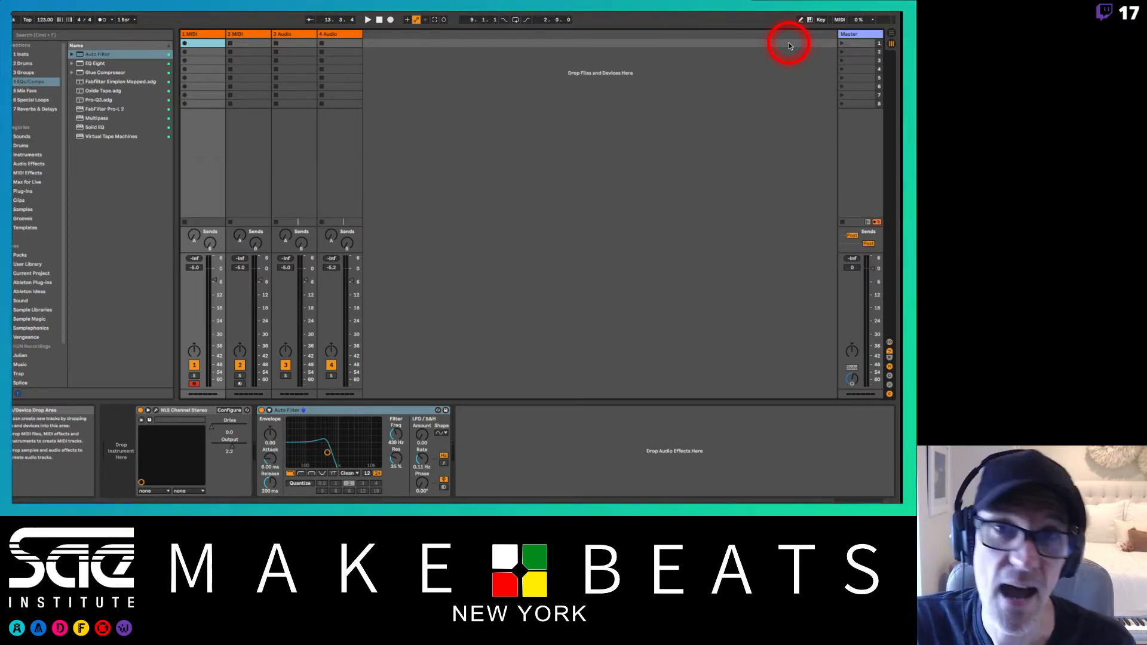
key("super+alt+i")
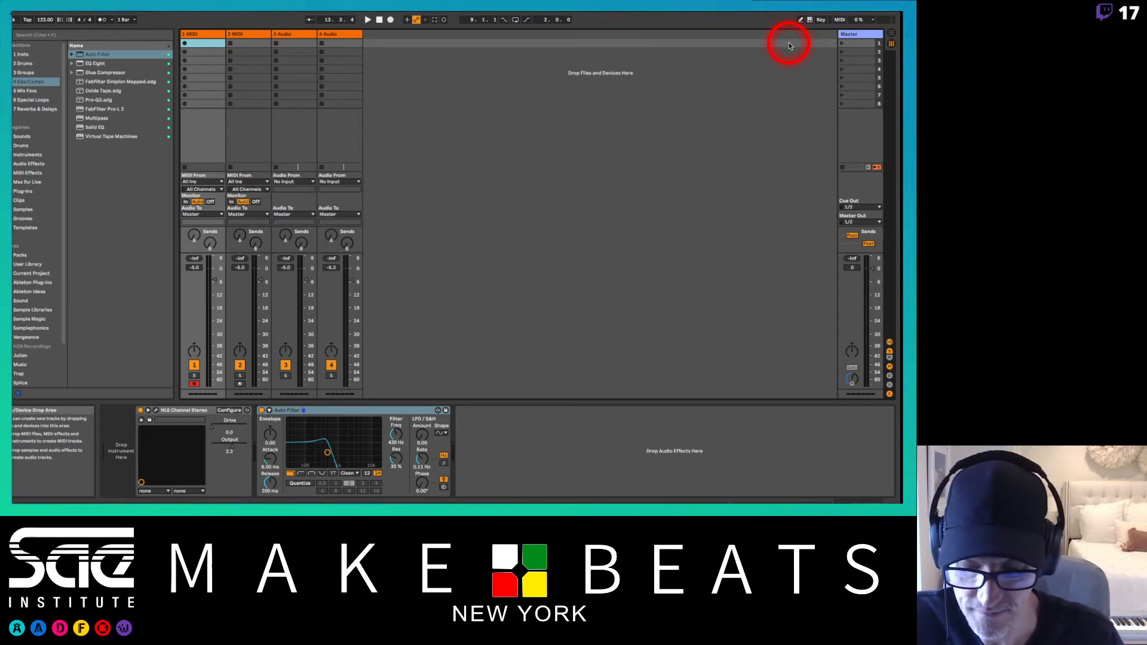
key("super+alt+r")
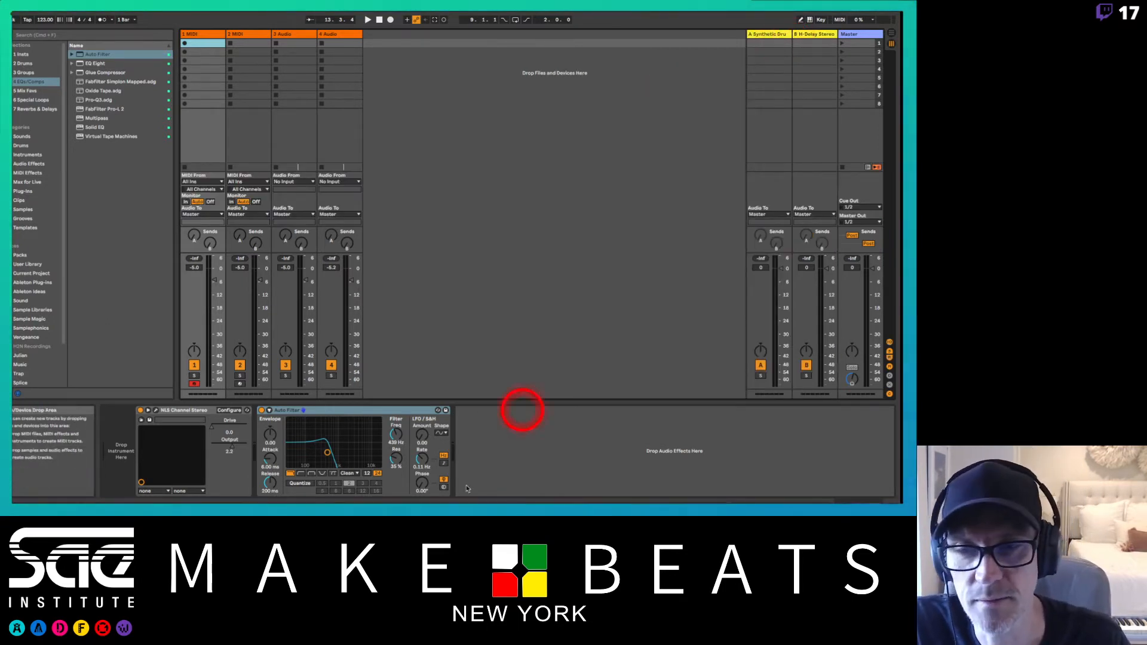
Step: Hide and restore the In/Out section, the mixer section and the return tracks in Session View
key("super+alt+i")
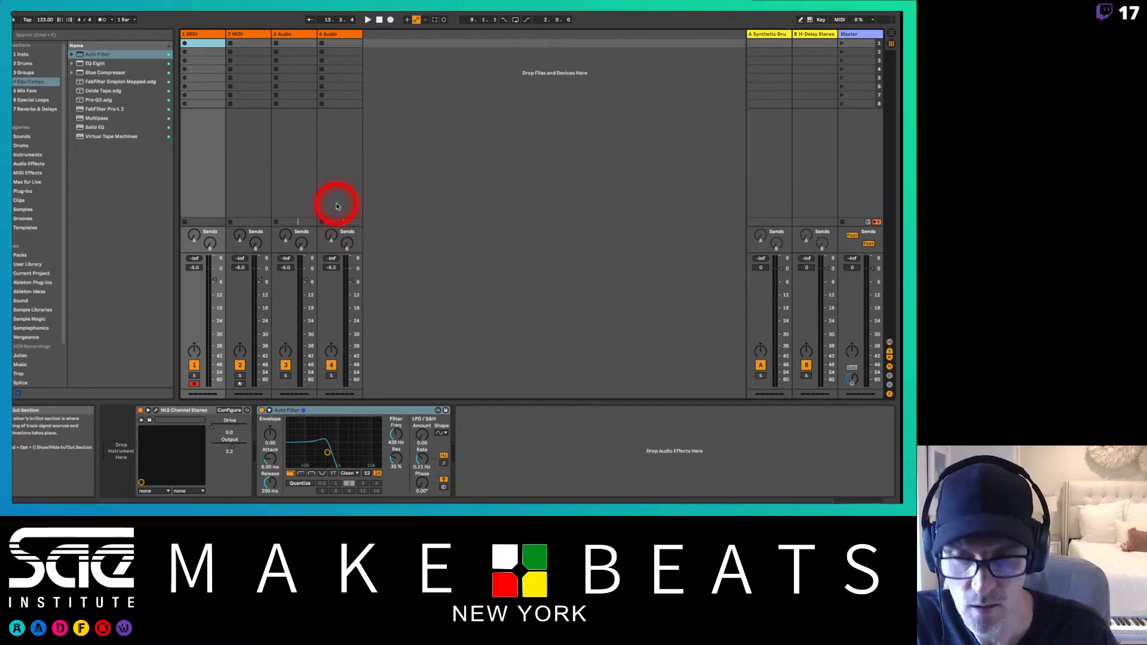
key("super+alt+m")
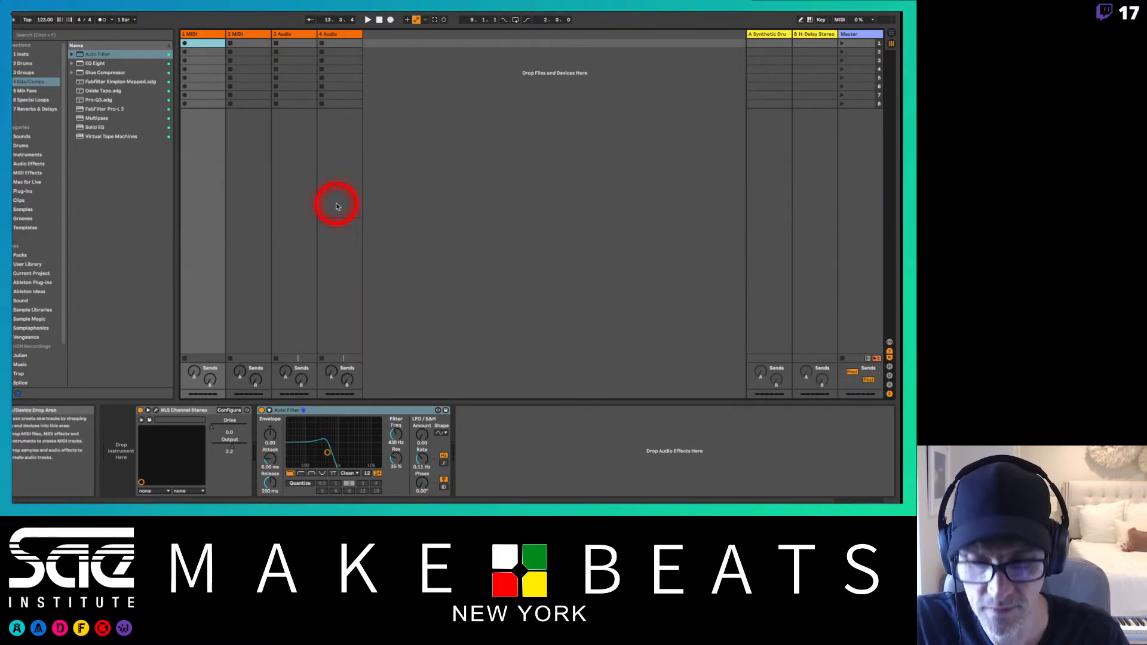
key("super+alt+m")
key("super+alt+i")
key("super+alt+r")
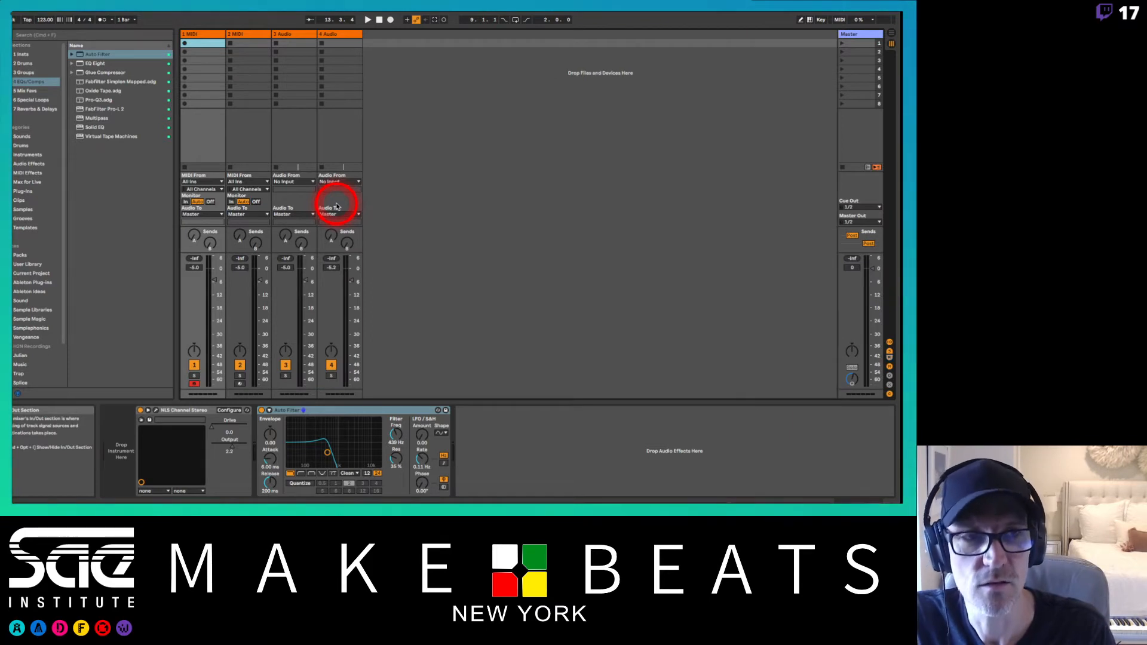
key("super+alt+r")
Step: Toggle the Sends section off and on twice, and hide and restore the In/Out section once
key("super+alt+s")
key("super+alt+s")
key("super+alt+s")
key("super+alt+s")
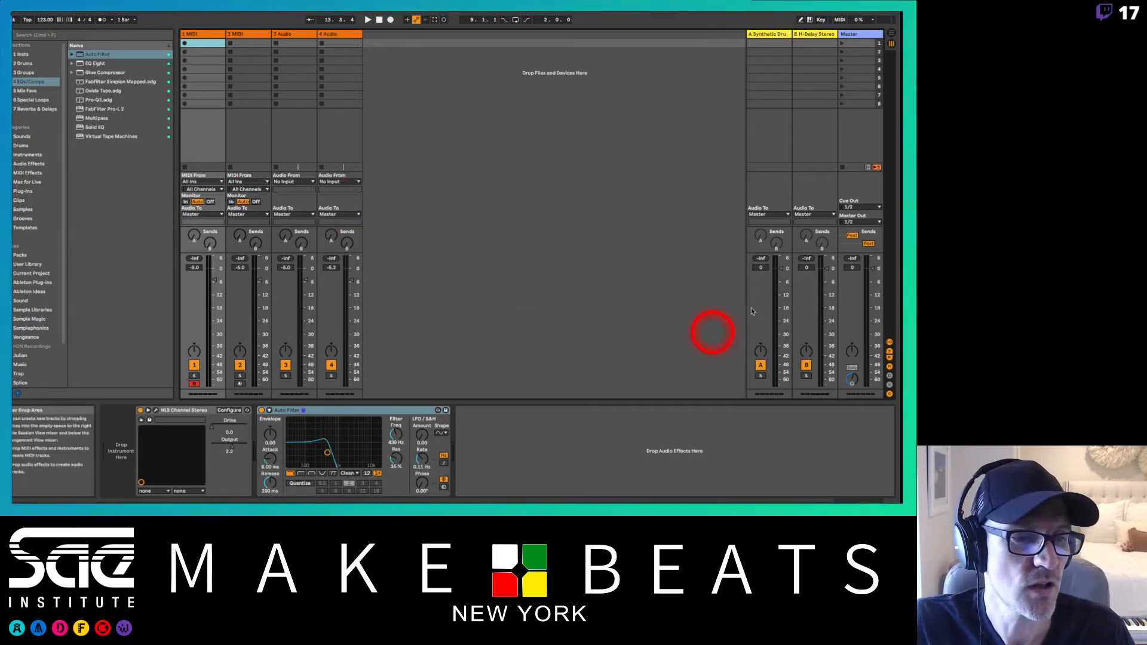
left_click(889, 342)
left_click(889, 342)
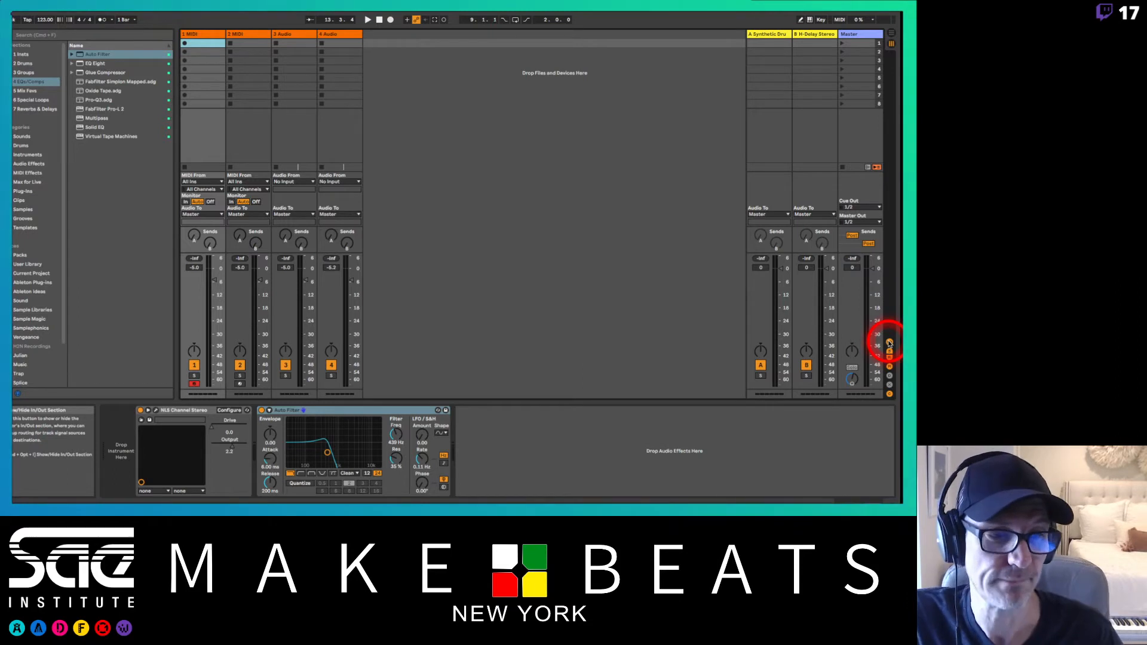
Step: Toggle the Performance Impact section off and on repeatedly, leaving the per-track CPU meters shown
left_click(889, 394)
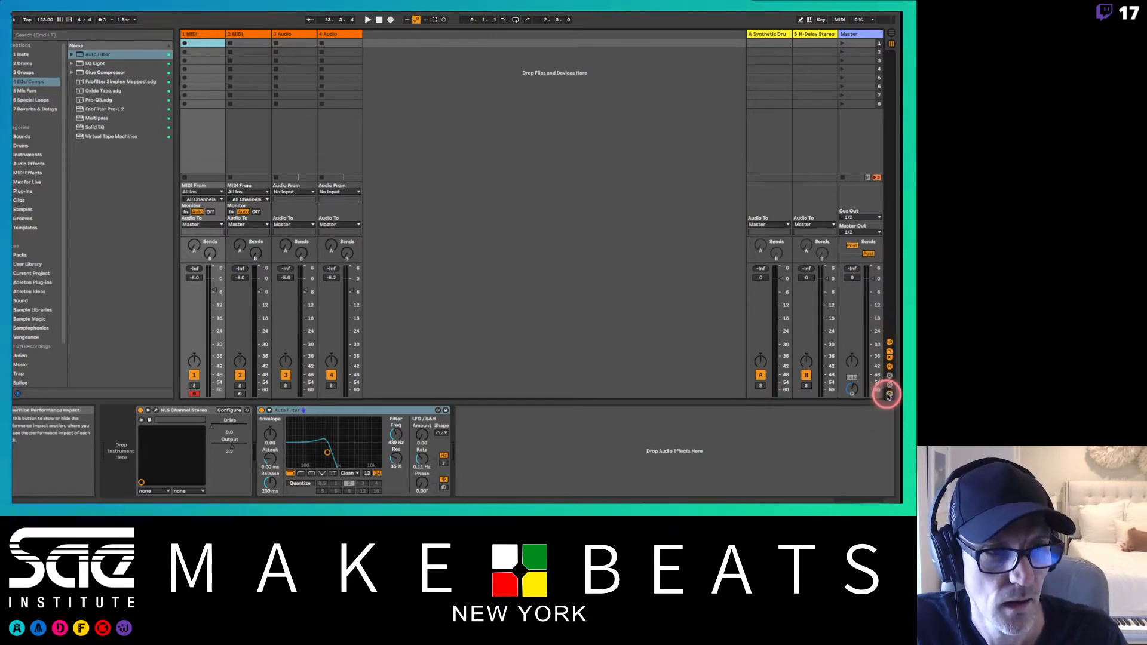
left_click(889, 394)
left_click(889, 394)
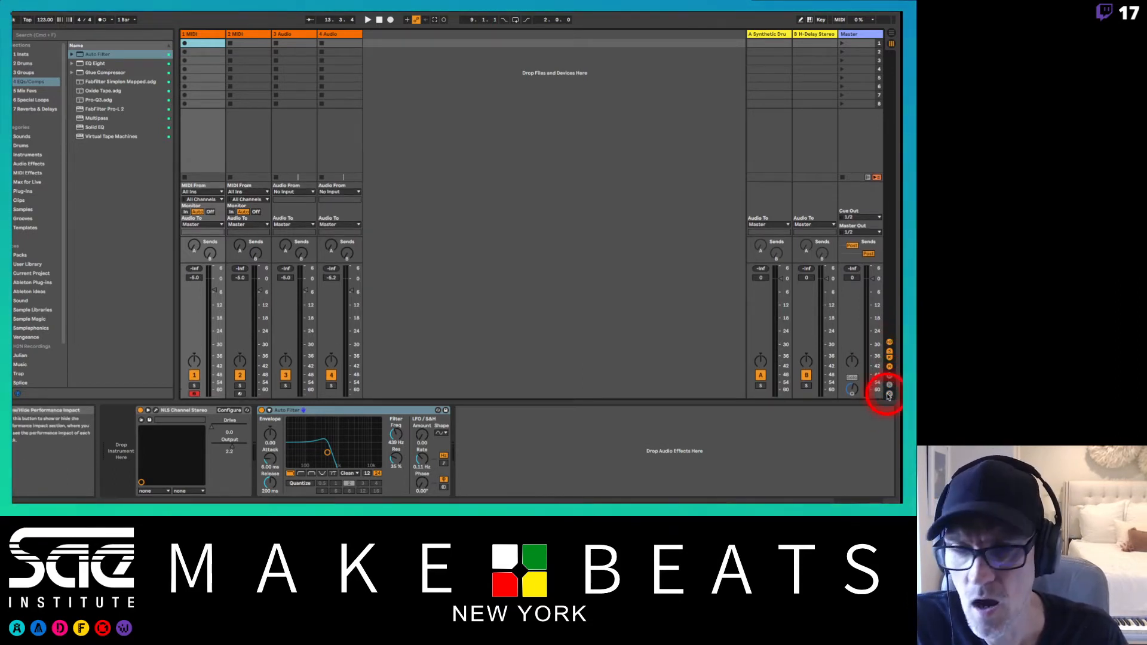
left_click(889, 394)
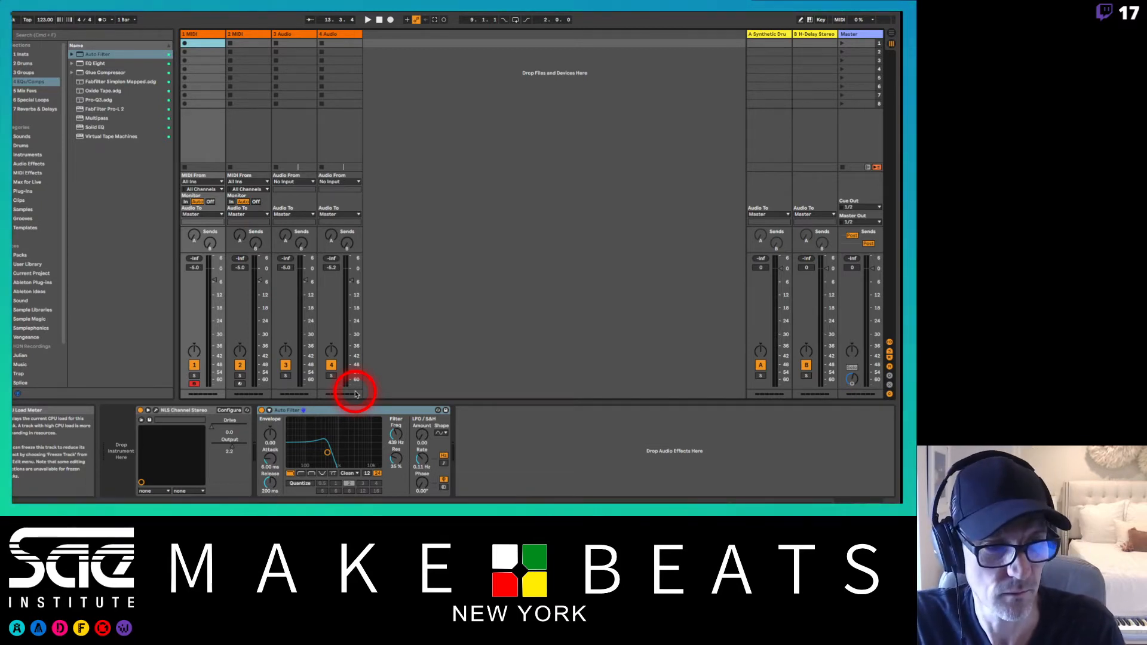
left_click(889, 395)
left_click(889, 394)
left_click(890, 395)
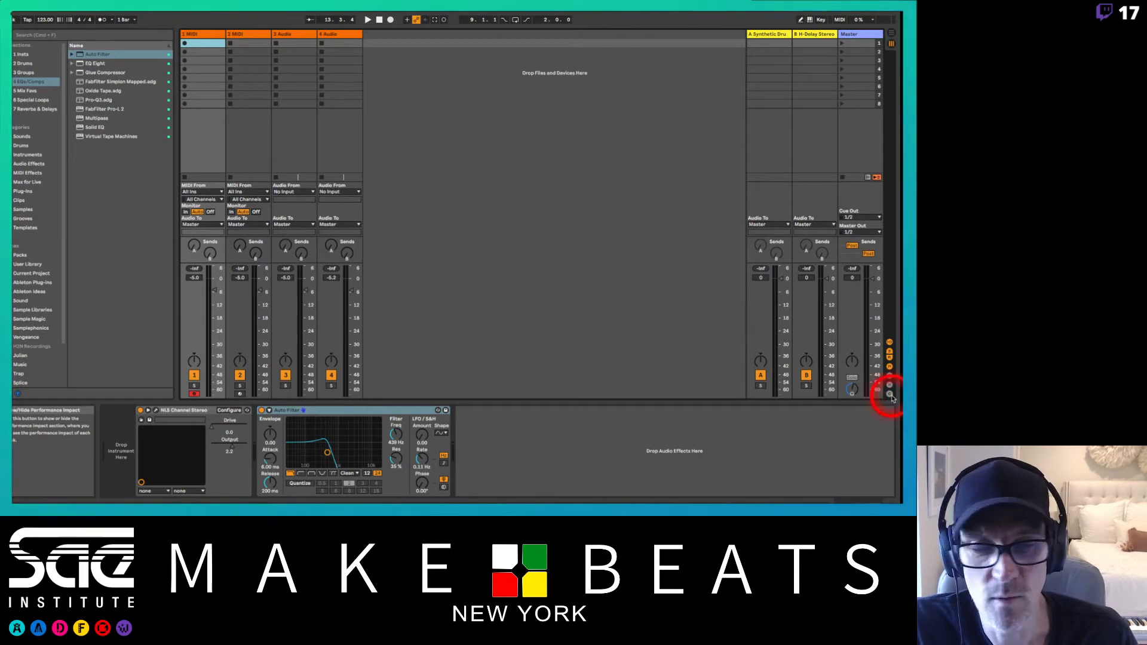
left_click(890, 395)
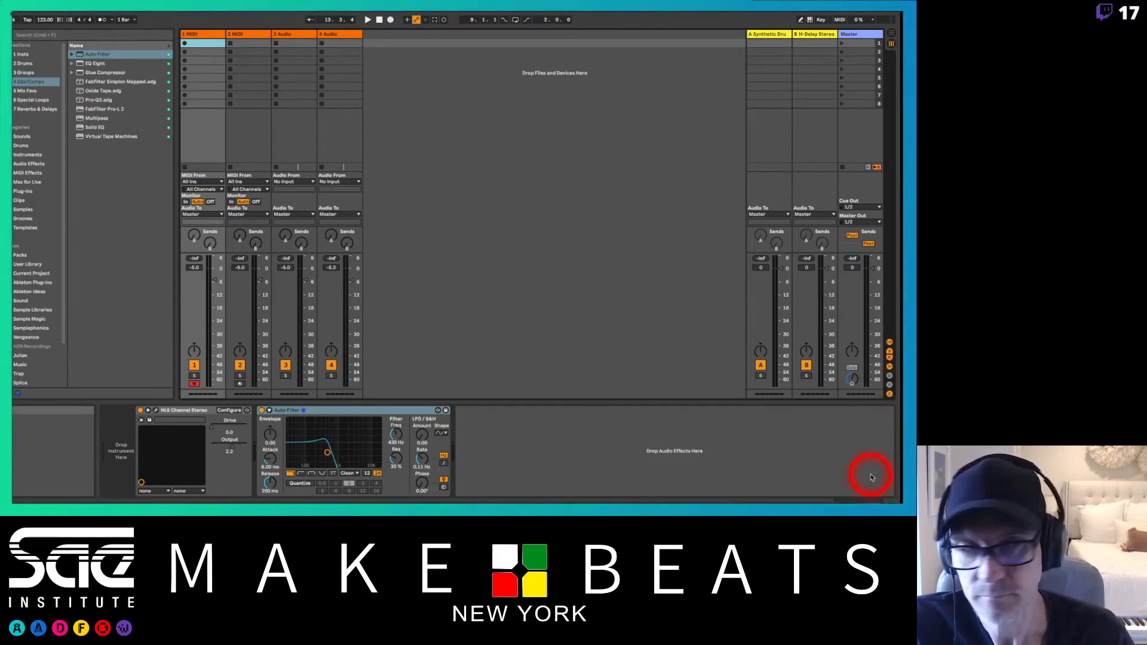
Step: Hide the Info View and delete all devices, including NLS Channel Stereo and Auto Filter, from the first MIDI track
key("shift+question")
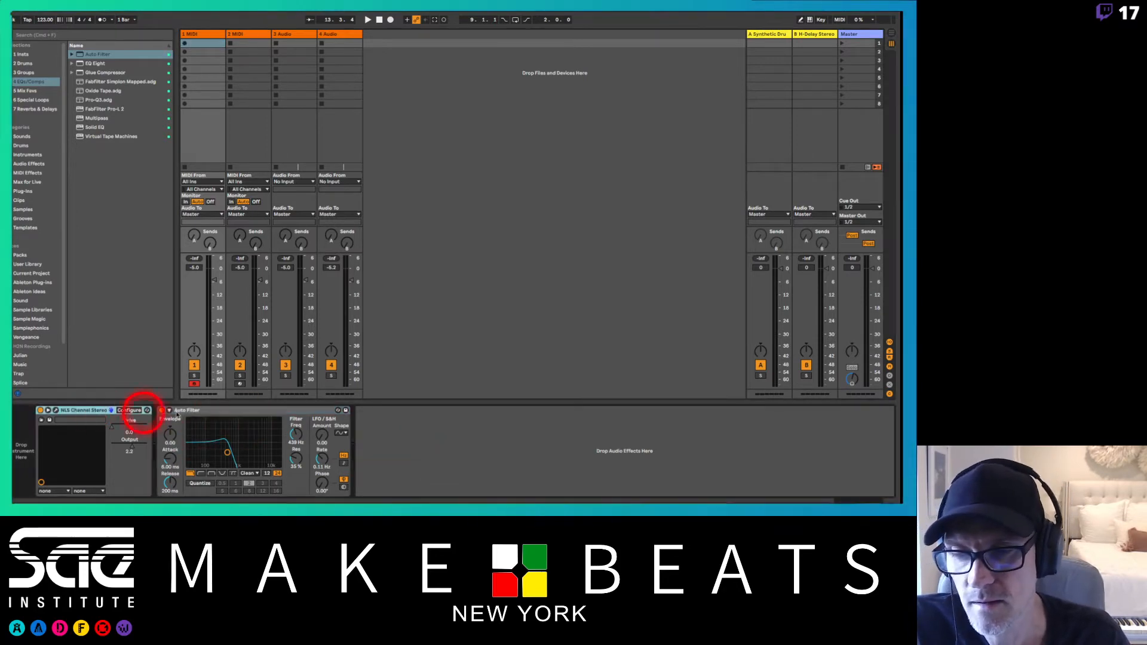
left_click(245, 410)
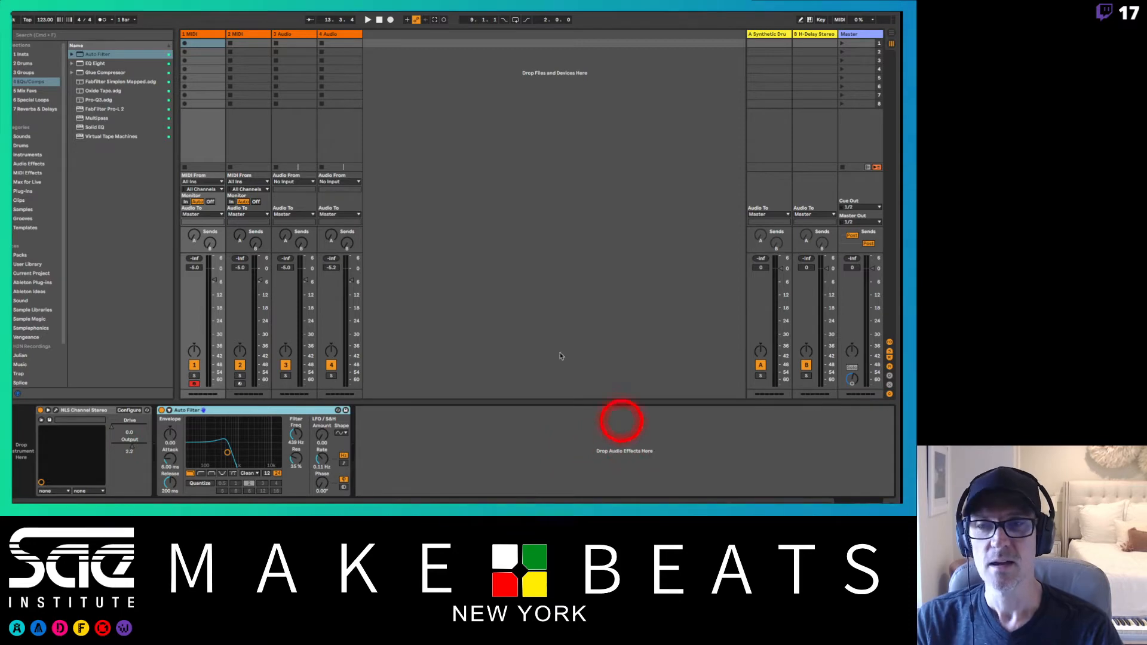
left_click(89, 410)
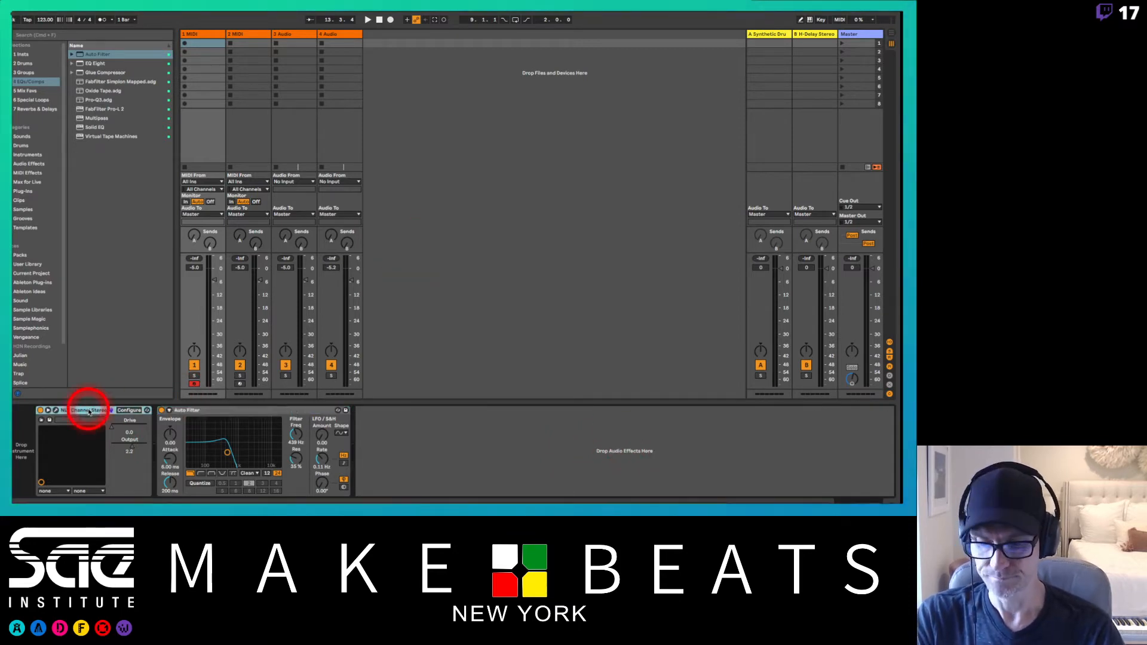
key("super+a")
key("Delete")
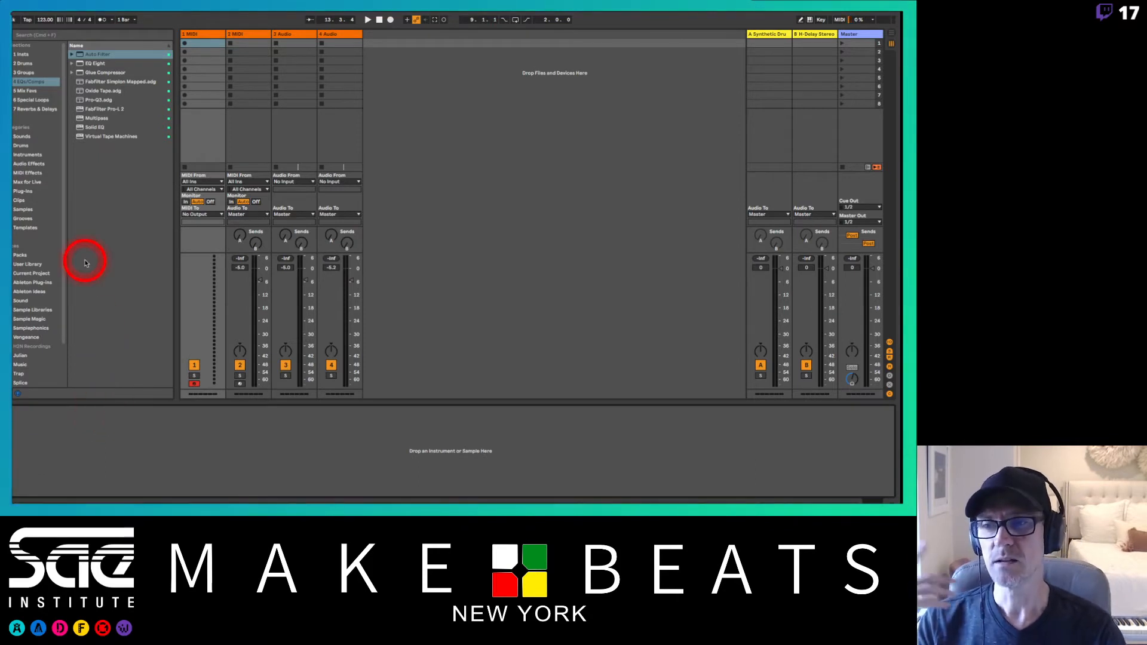
Step: Load the 808 Core Kit from the Drums category onto the first MIDI track through its clip area, and delete it
left_click(21, 145)
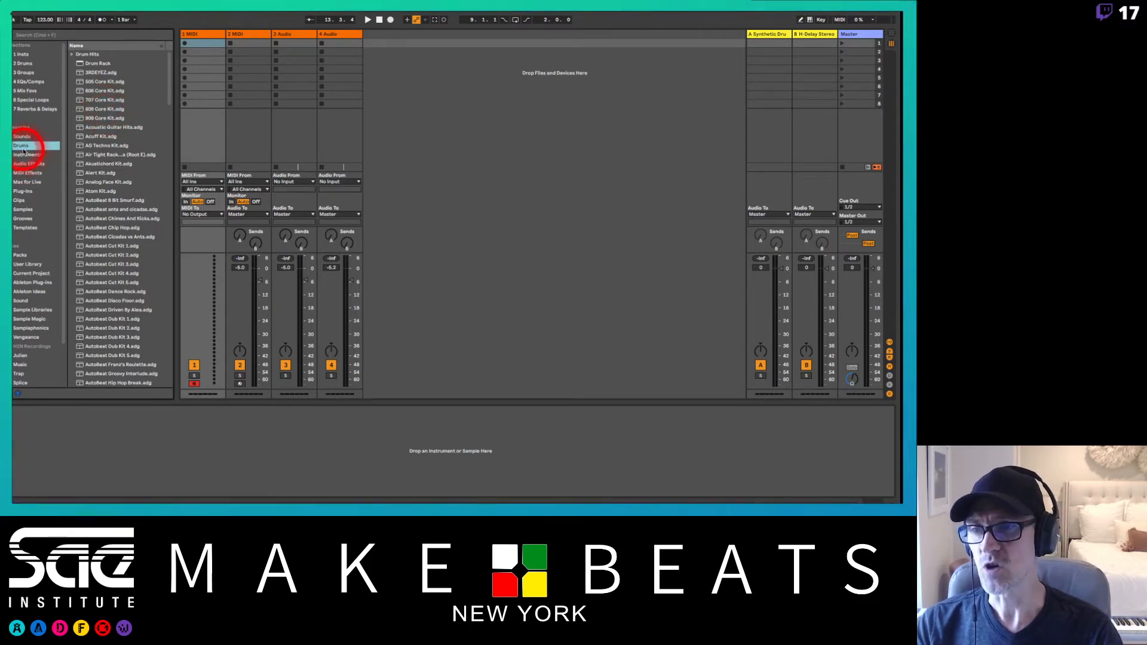
left_click(104, 108)
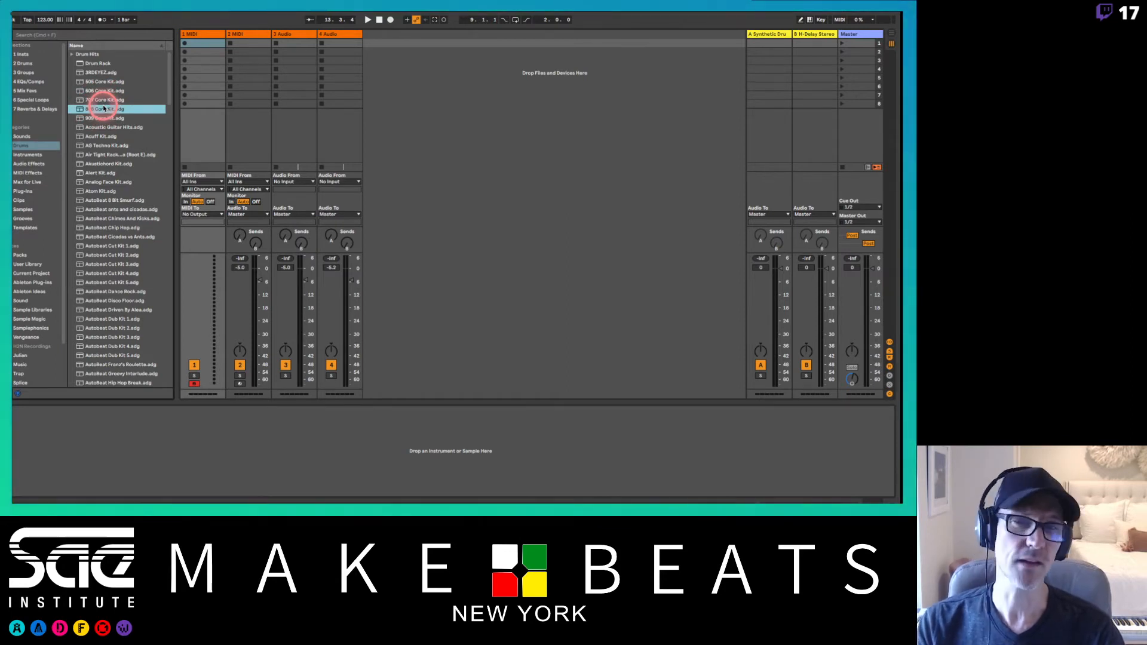
left_click_drag(104, 108, 207, 54)
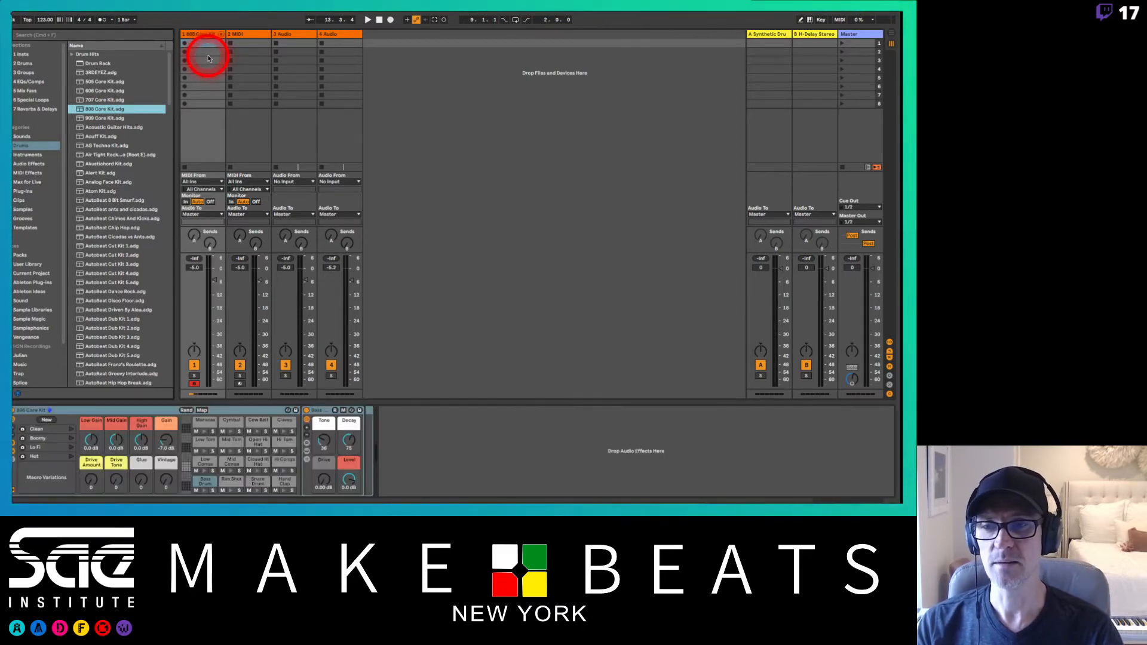
left_click(190, 483)
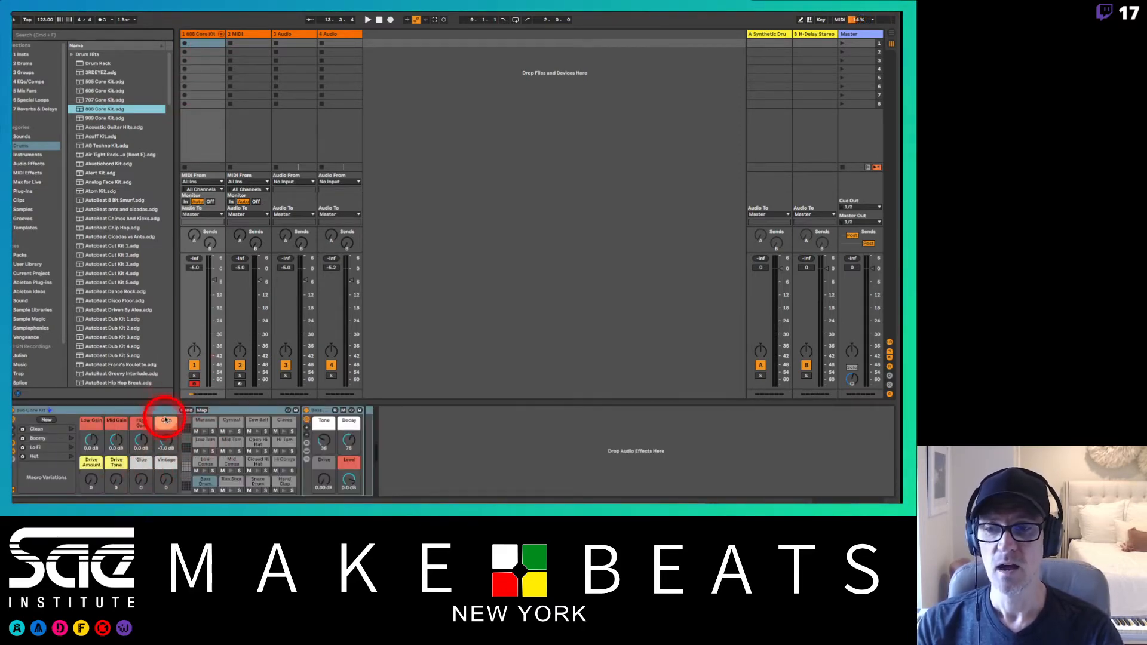
left_click(141, 410)
key("Delete")
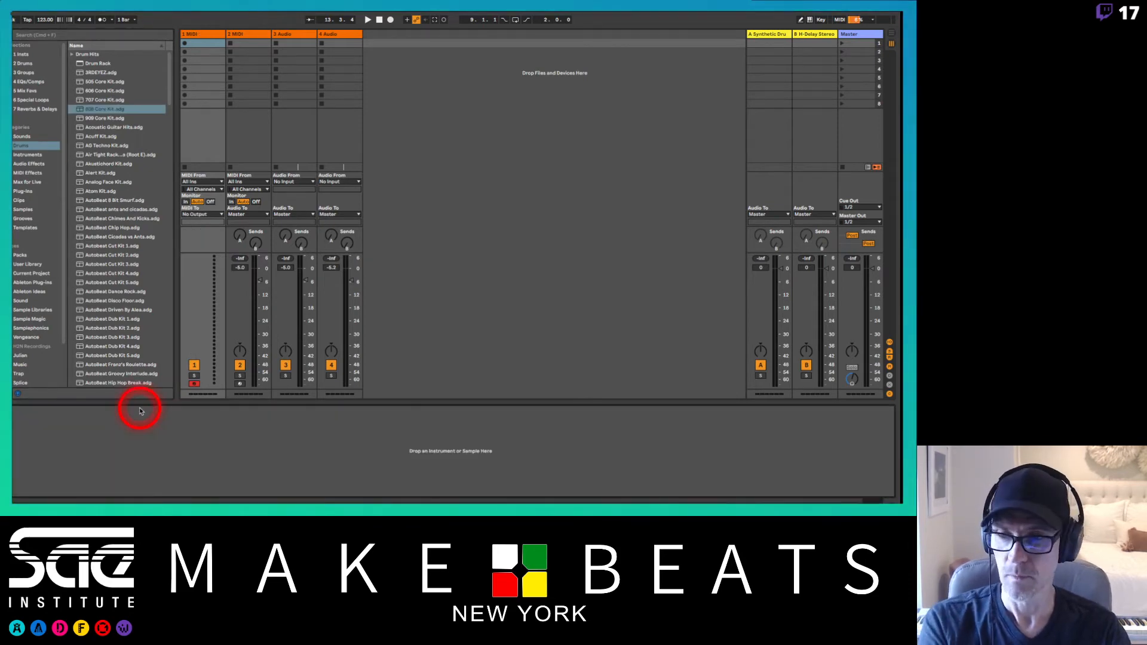
Step: Place the 808 Core Kit directly in the first MIDI track's device chain, and delete it
left_click_drag(108, 104, 95, 464)
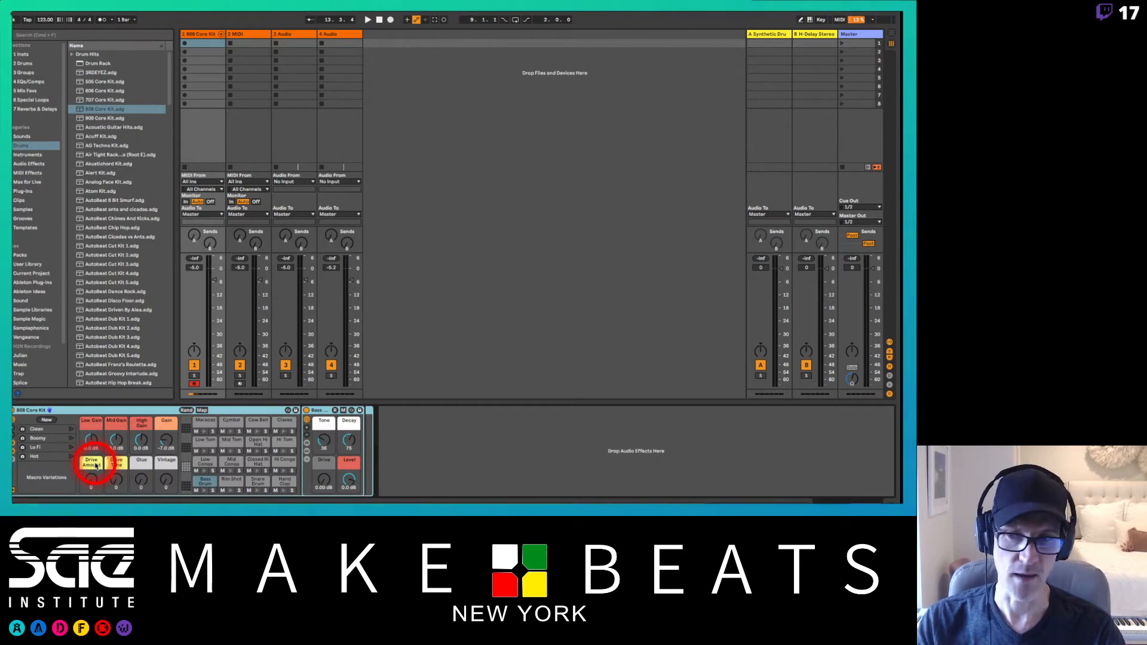
left_click(105, 413)
key("Delete")
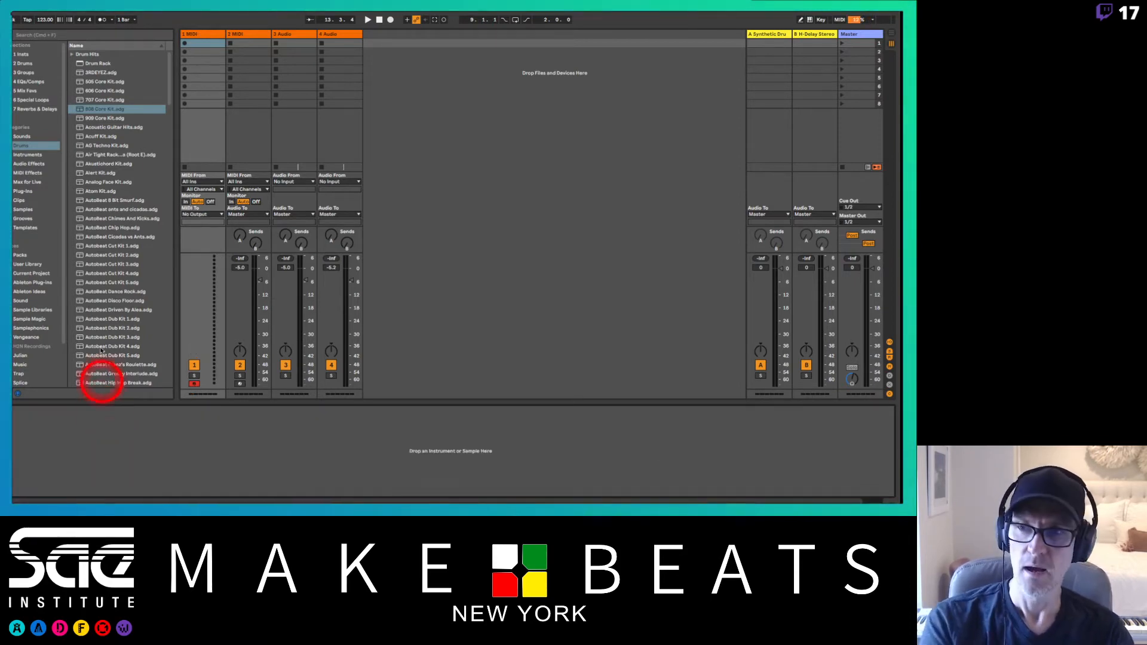
Step: Load the 808 Core Kit onto the selected first MIDI track straight from the browser list
left_click(93, 111)
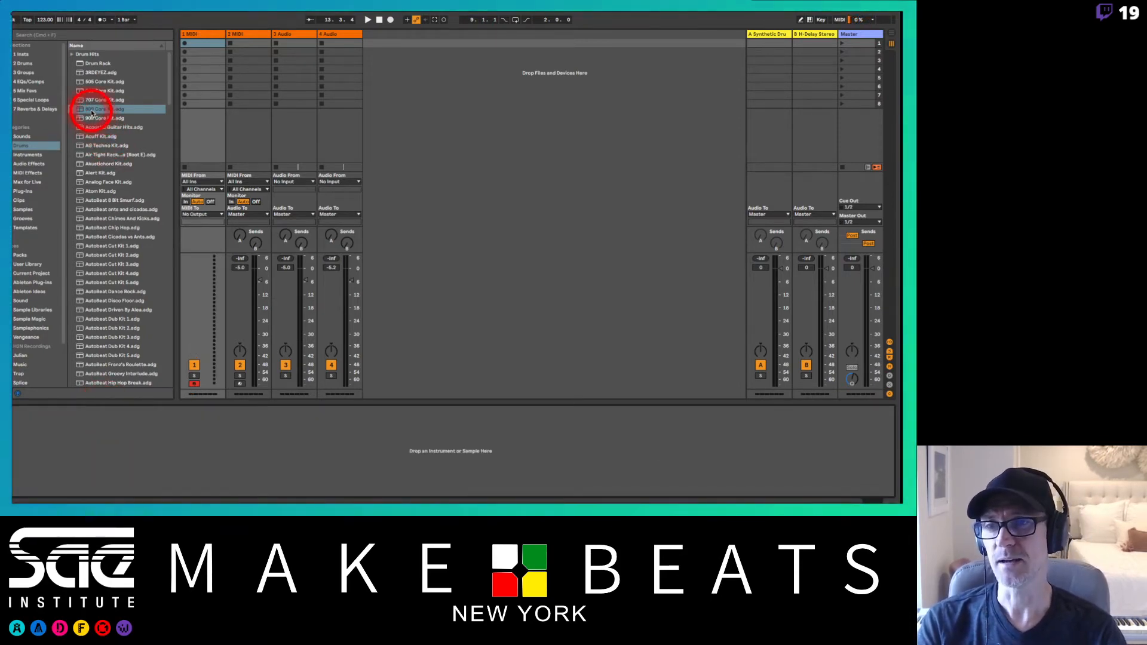
double_click(91, 111)
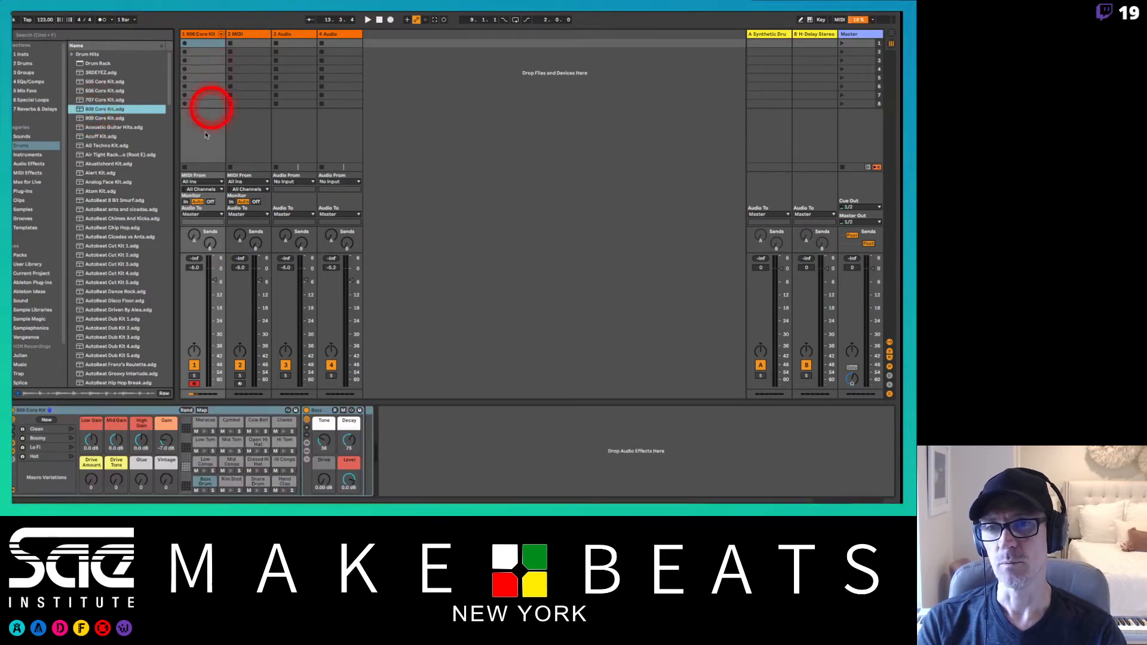
left_click(421, 126)
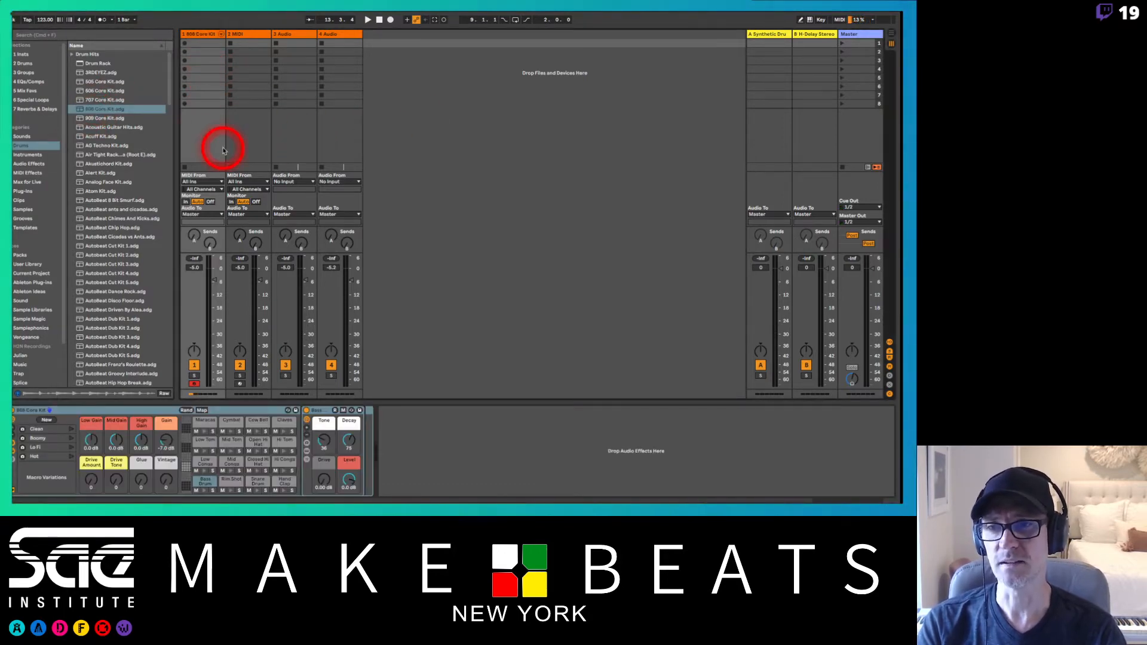
Step: Replace the first track's kit with the 909 Core Kit and swap the 808 Core Kit back in
left_click(116, 120)
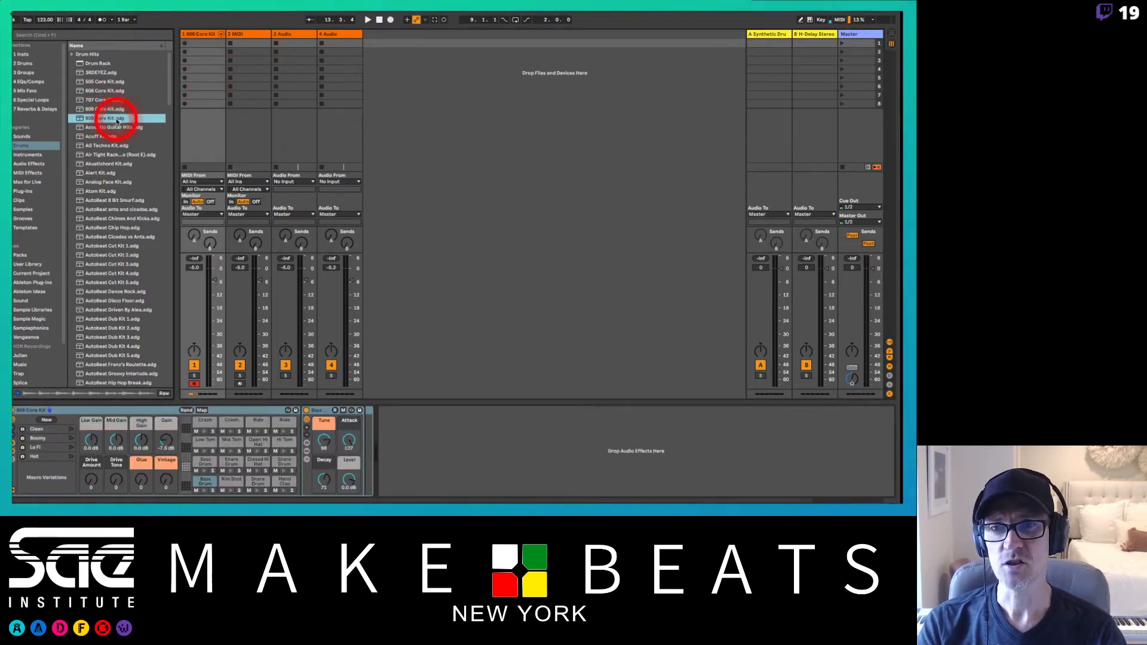
left_click_drag(116, 119, 212, 102)
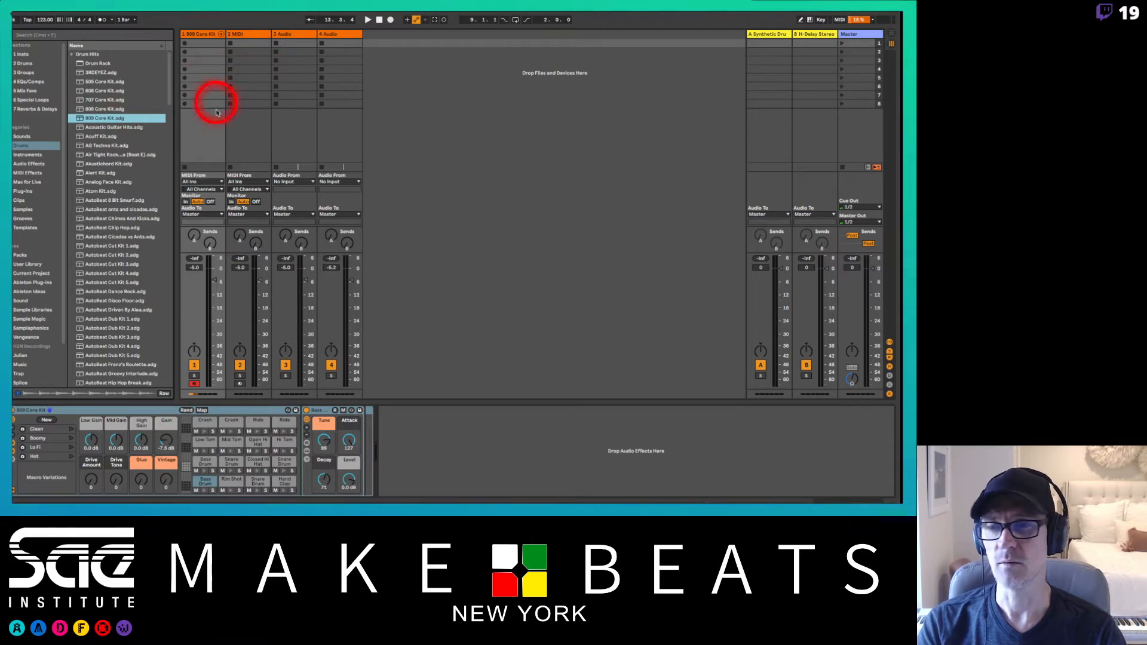
left_click(104, 110)
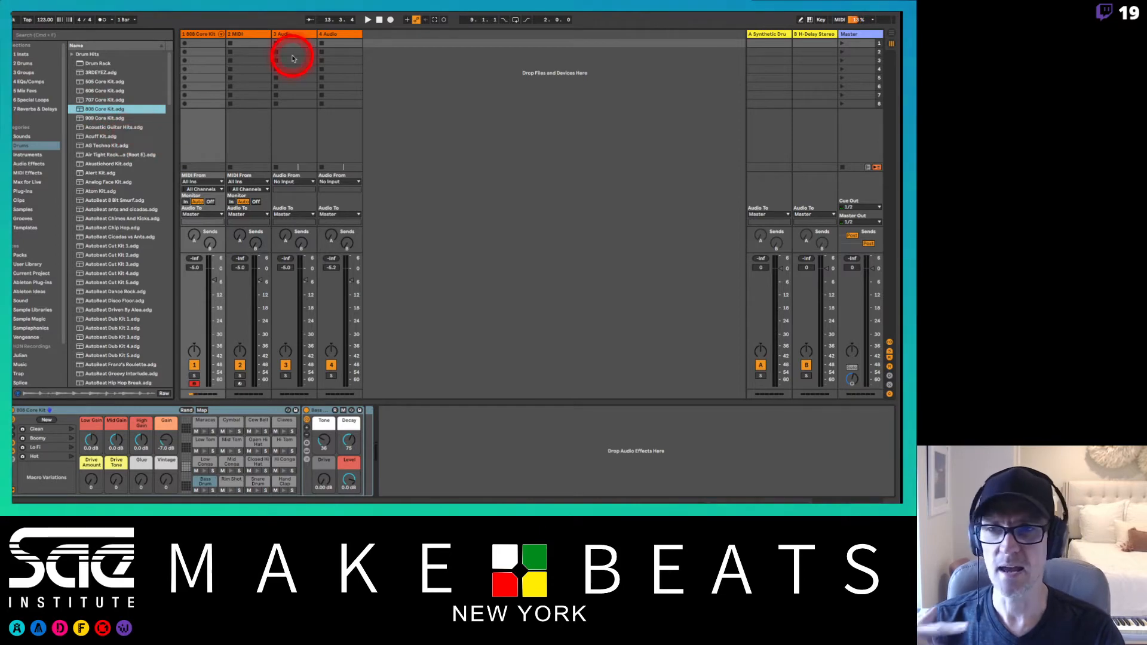
left_click(403, 41)
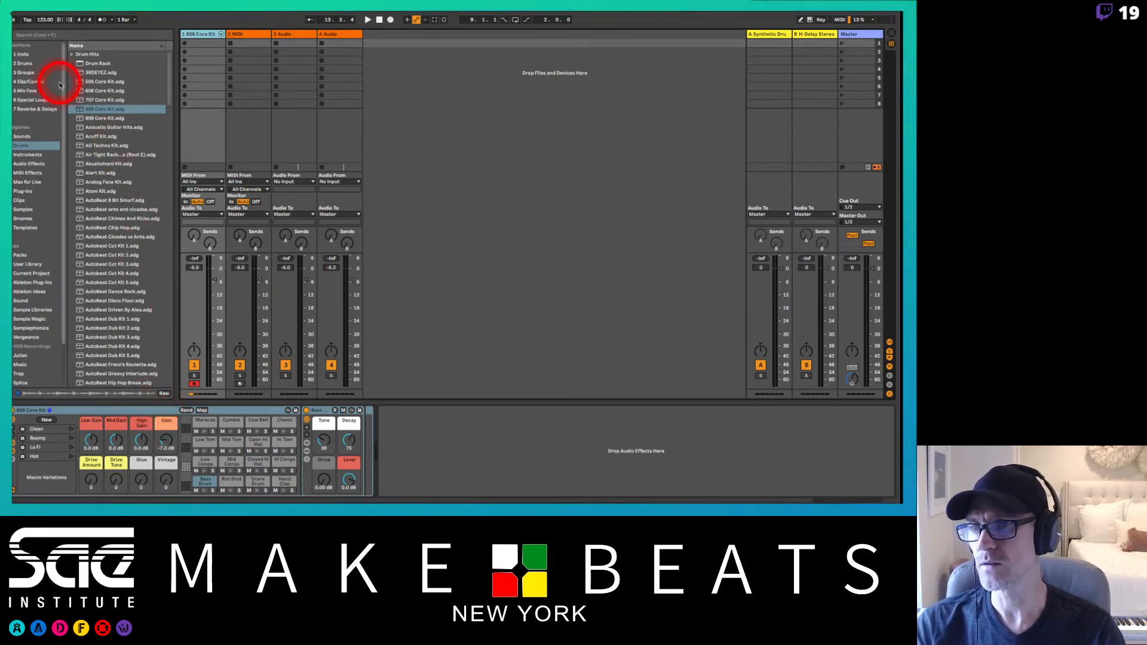
Step: Add EQ Eight and Auto Filter from the EQ & Filters audio effects after the 808 Core Kit on the first track
left_click(38, 82)
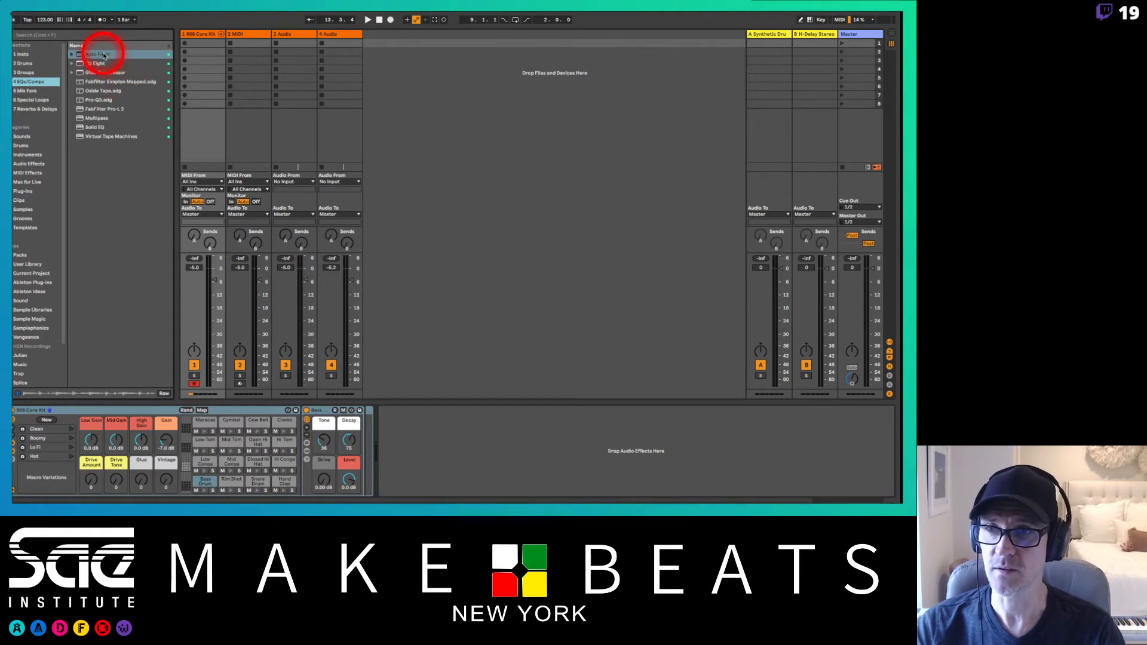
left_click(28, 164)
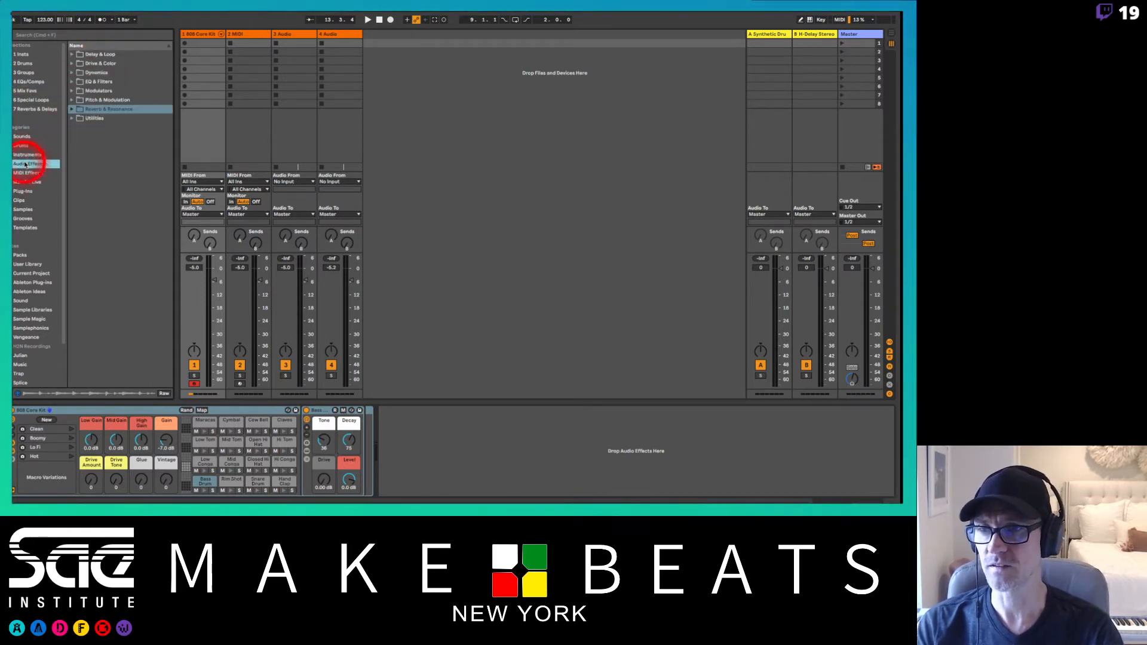
left_click(72, 82)
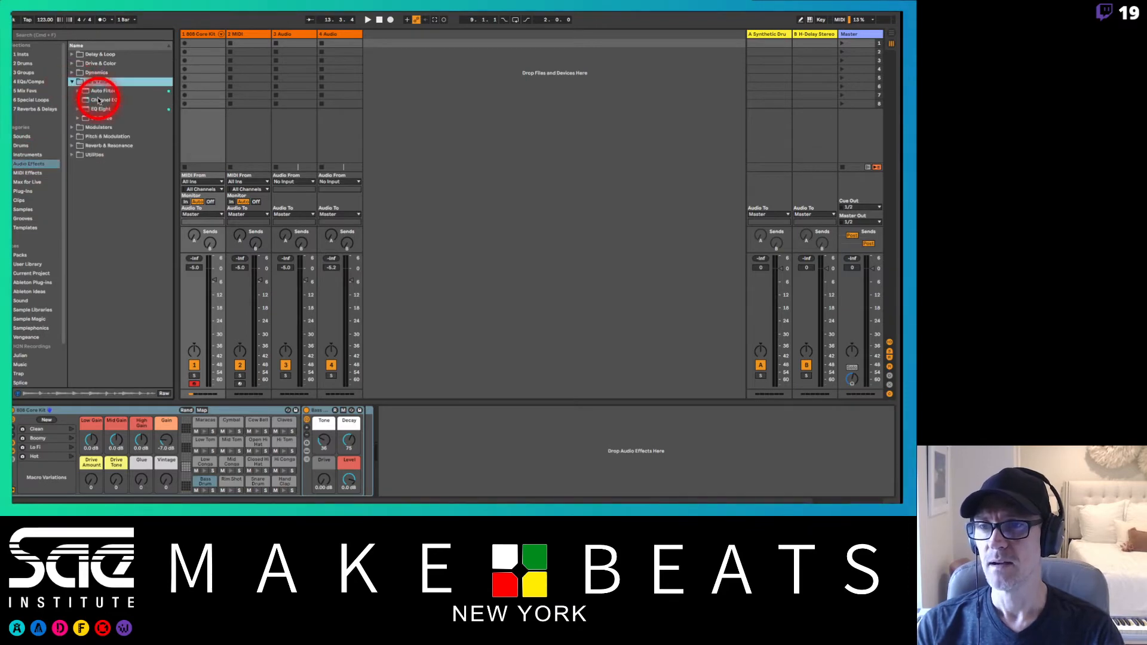
left_click_drag(103, 110, 436, 454)
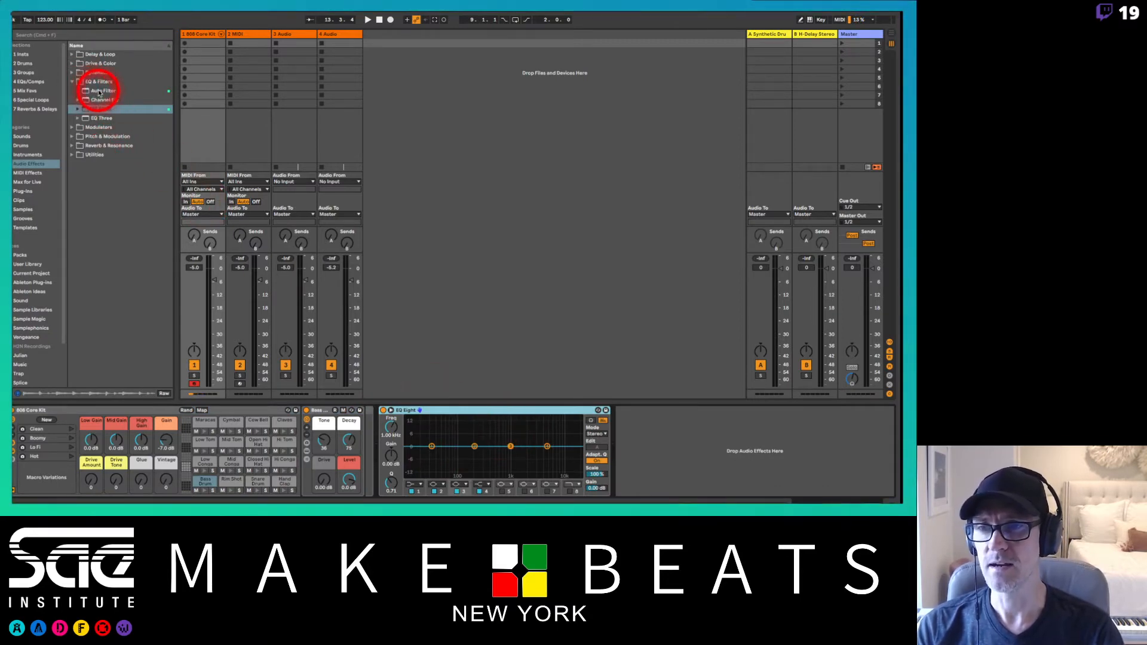
left_click(99, 91)
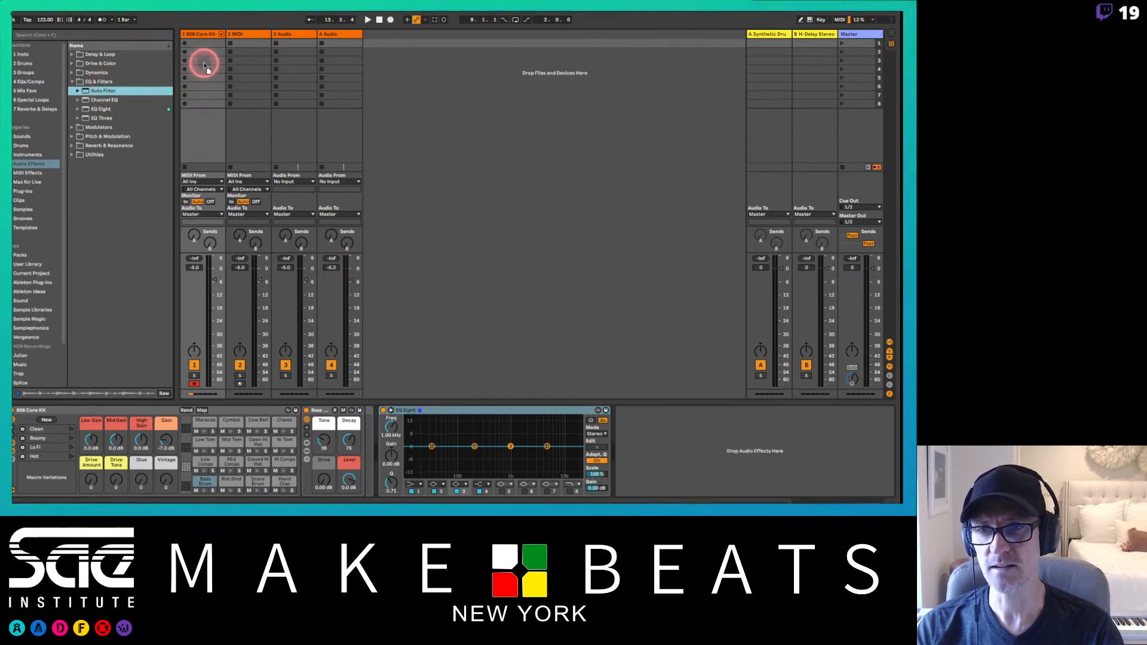
left_click_drag(203, 70, 204, 73)
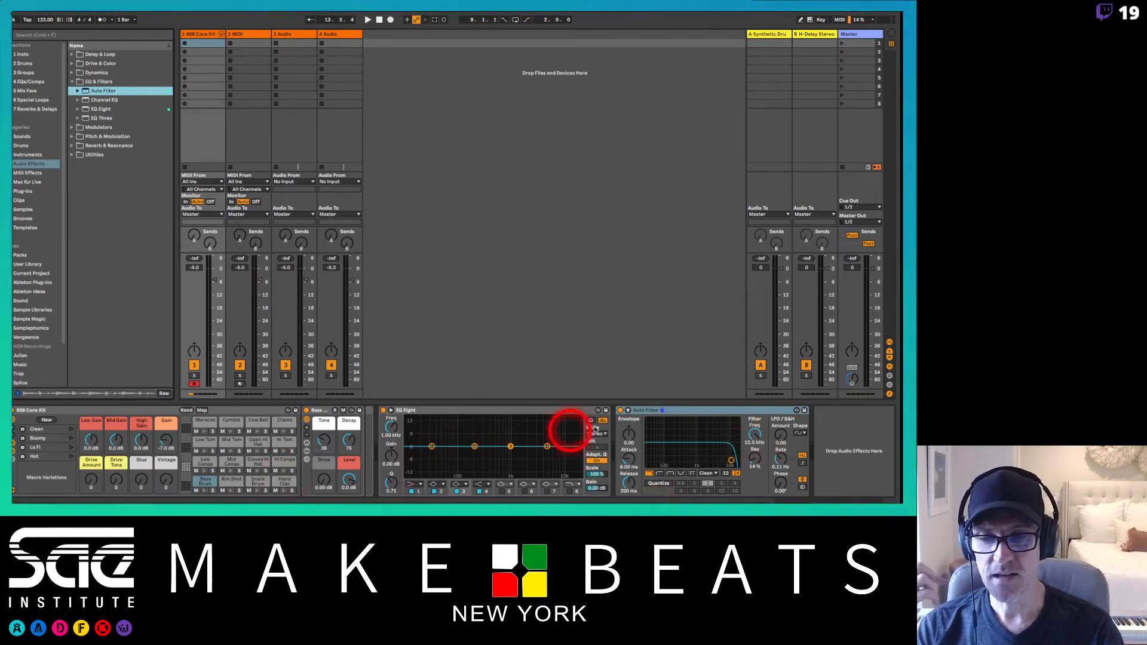
Step: Delete the EQ Eight and Auto Filter devices from the 808 Core Kit track
left_click(531, 412)
key("Delete")
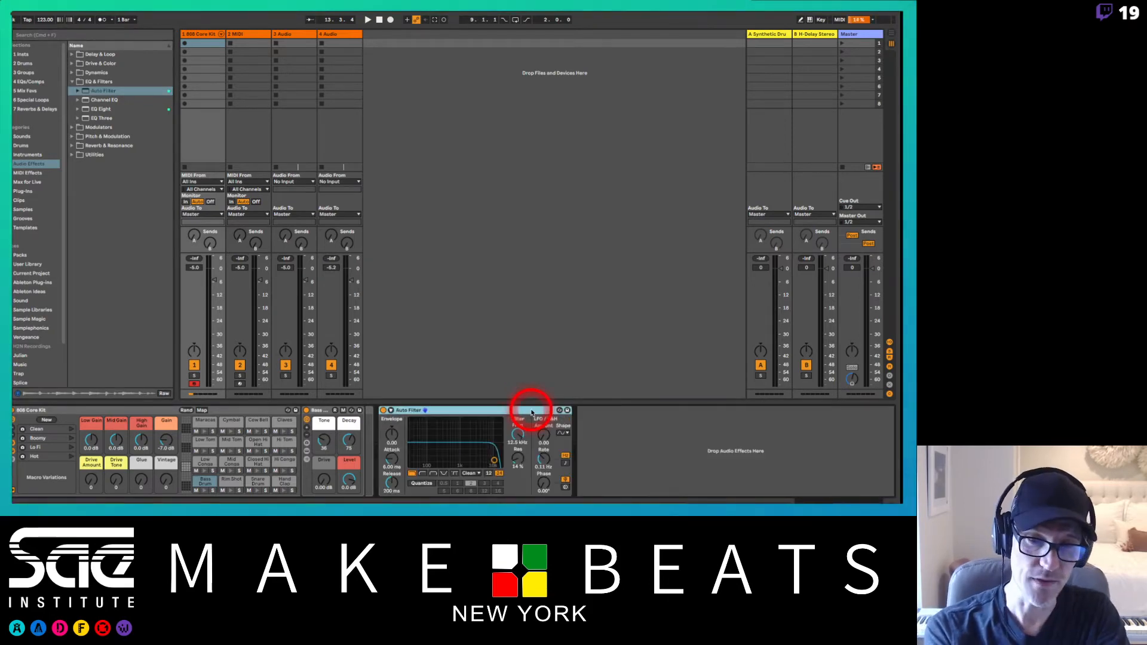
left_click(485, 412)
key("Delete")
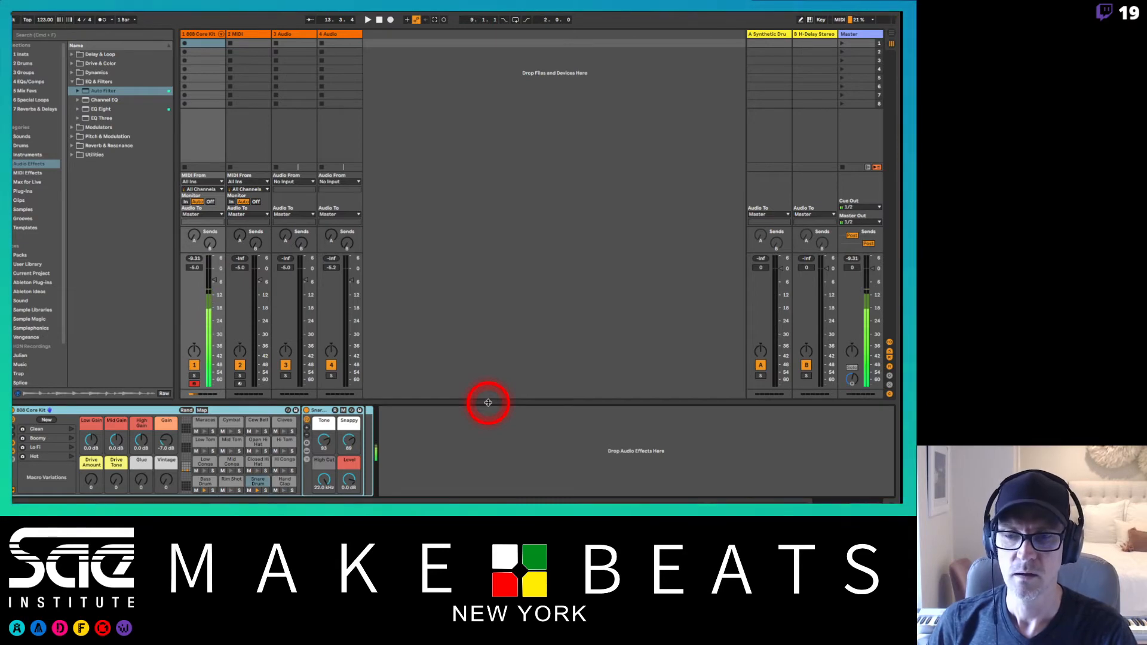
Step: Audition drum sounds from the 808 Core Kit's pads
left_click(256, 421)
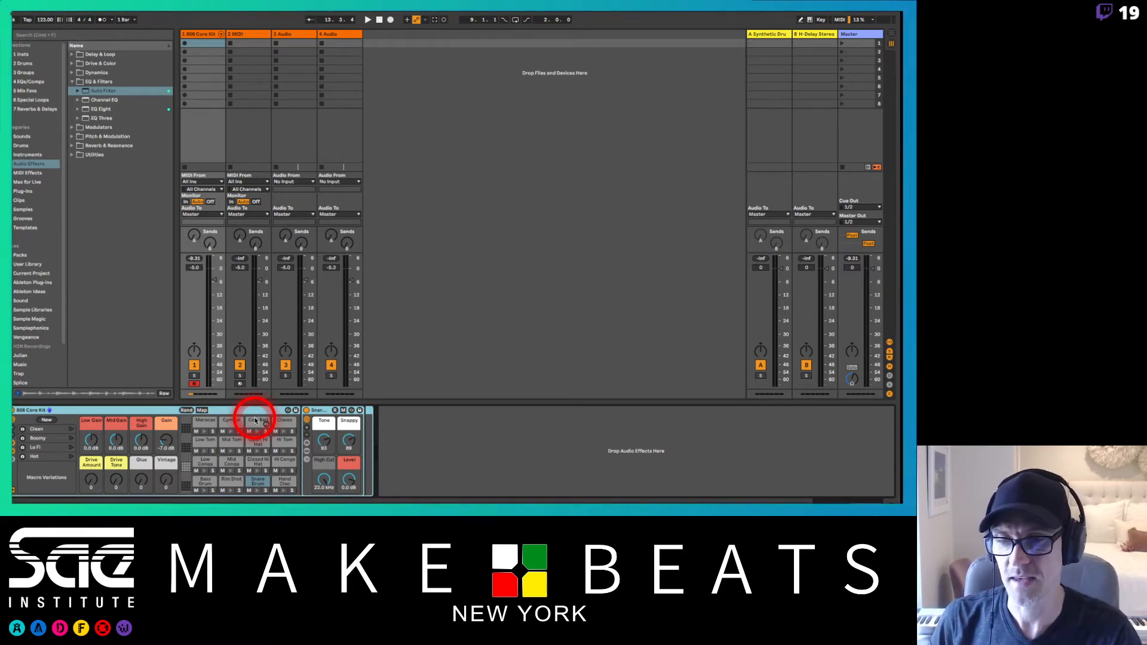
left_click(237, 460)
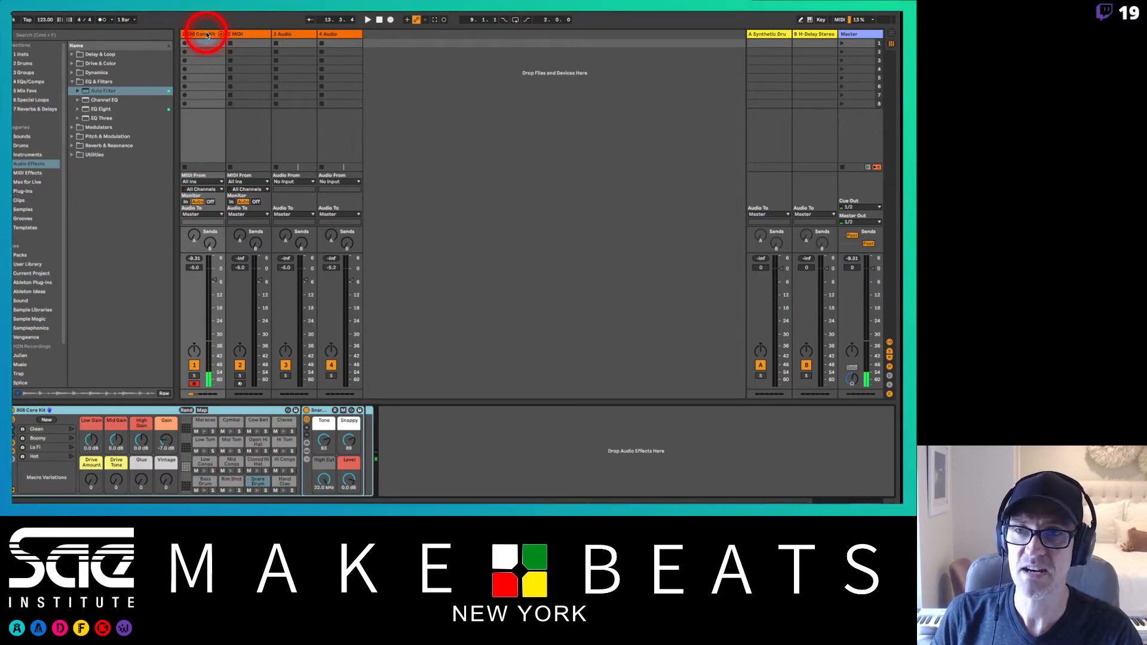
left_click(206, 433)
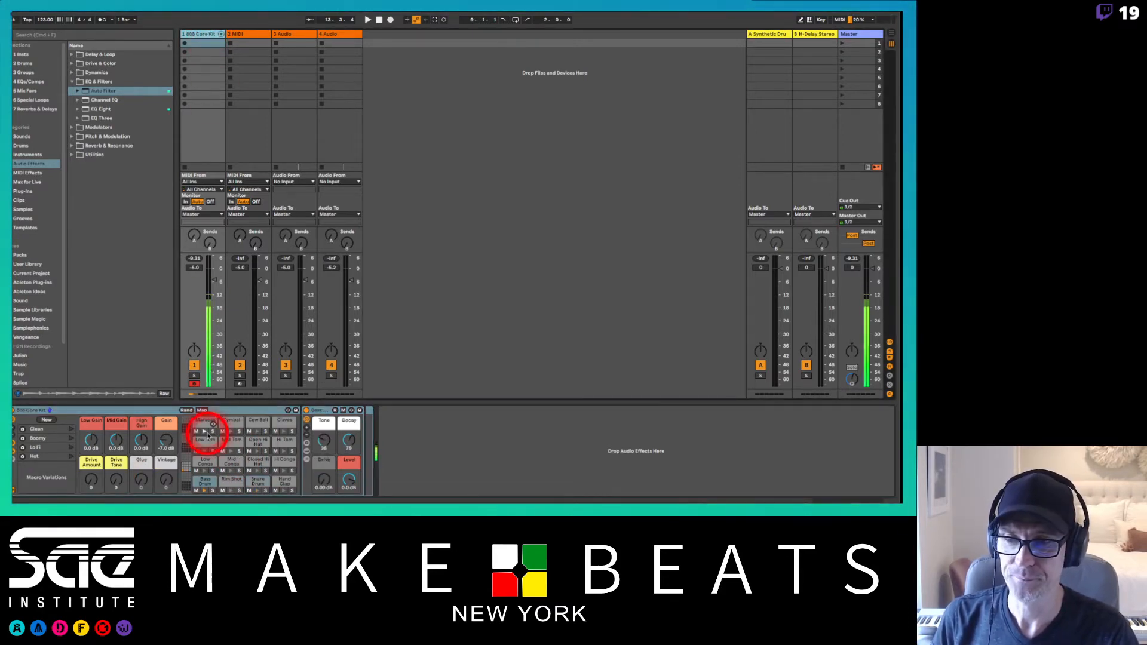
left_click(207, 436)
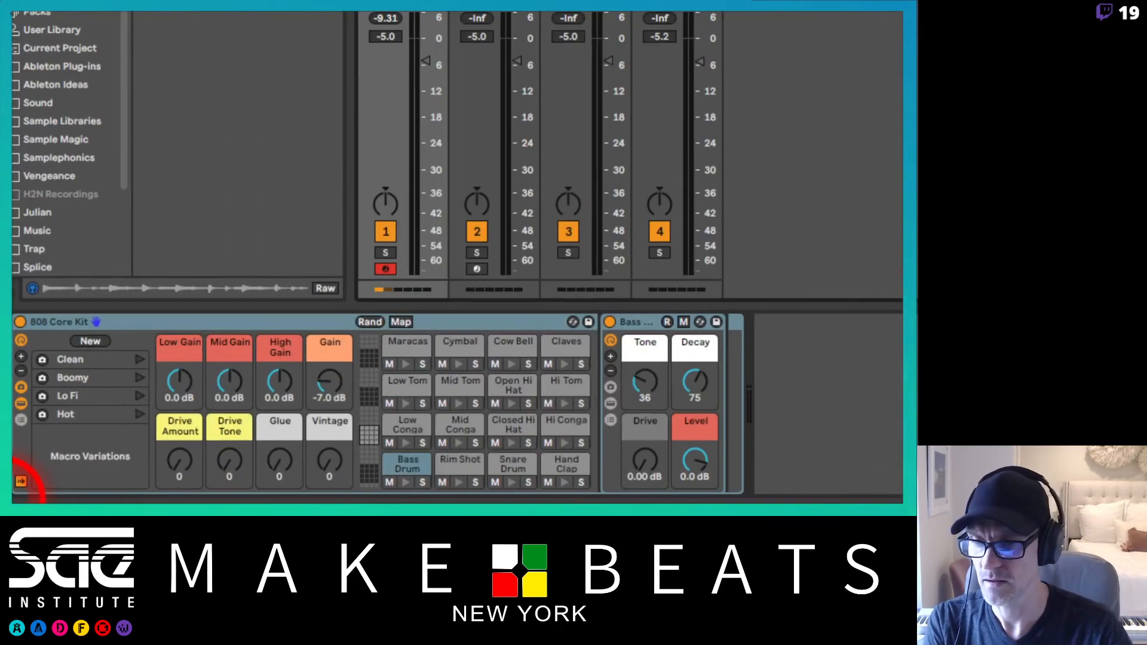
Step: Show and hide the Info View, and select the Clean macro variation of the 808 Core Kit
left_click(20, 480)
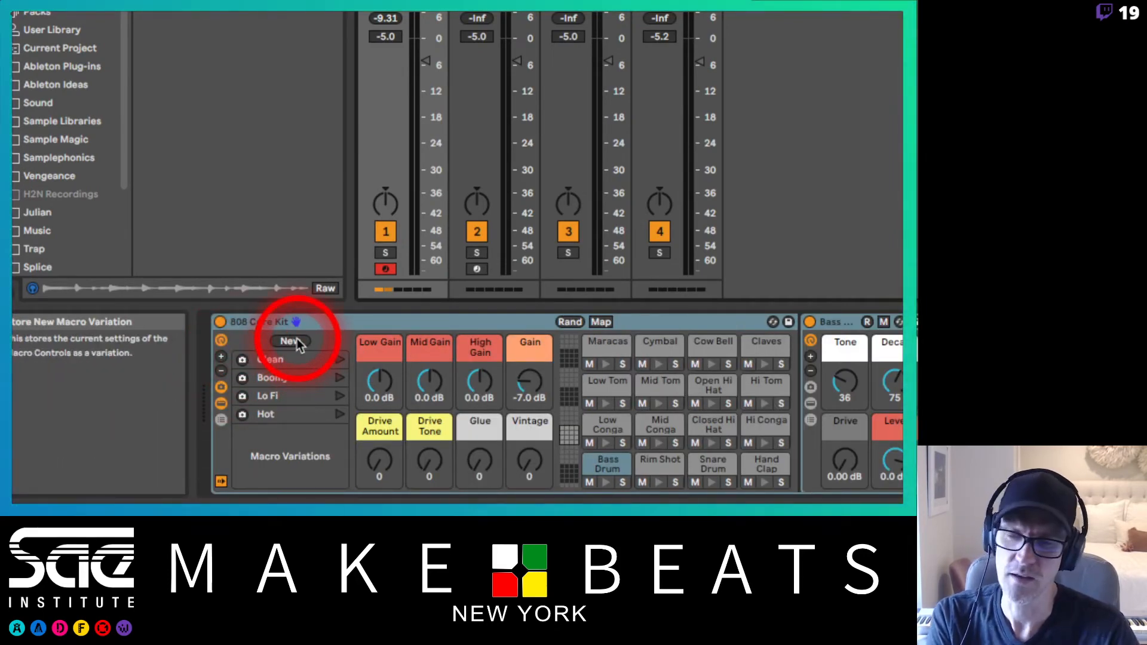
key("shift+question")
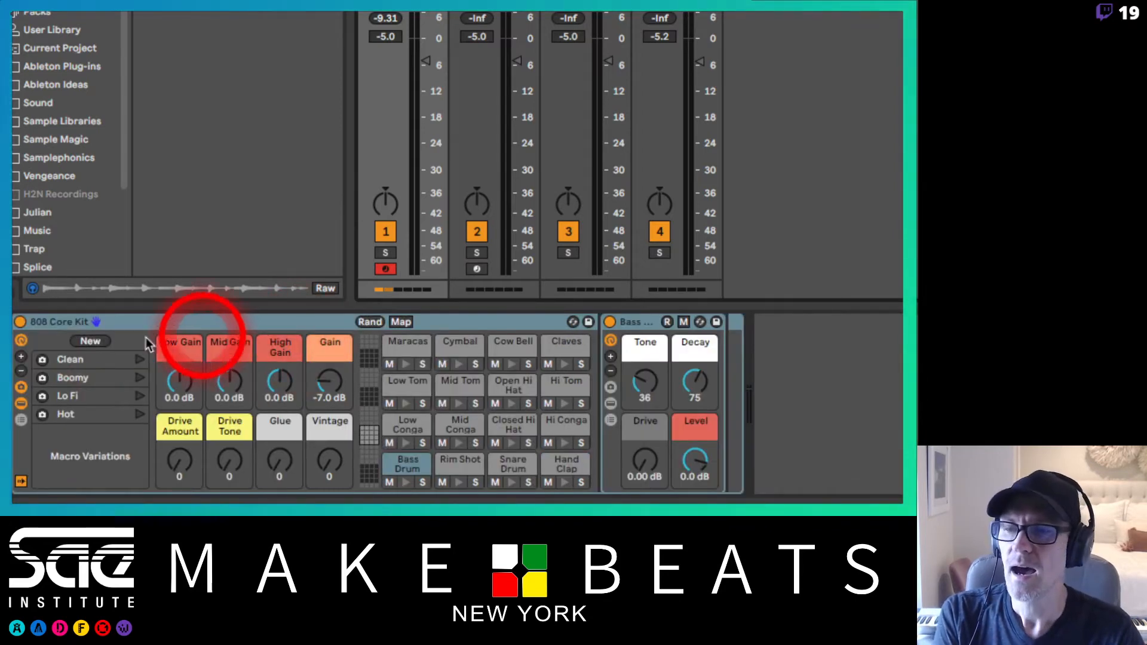
left_click(67, 359)
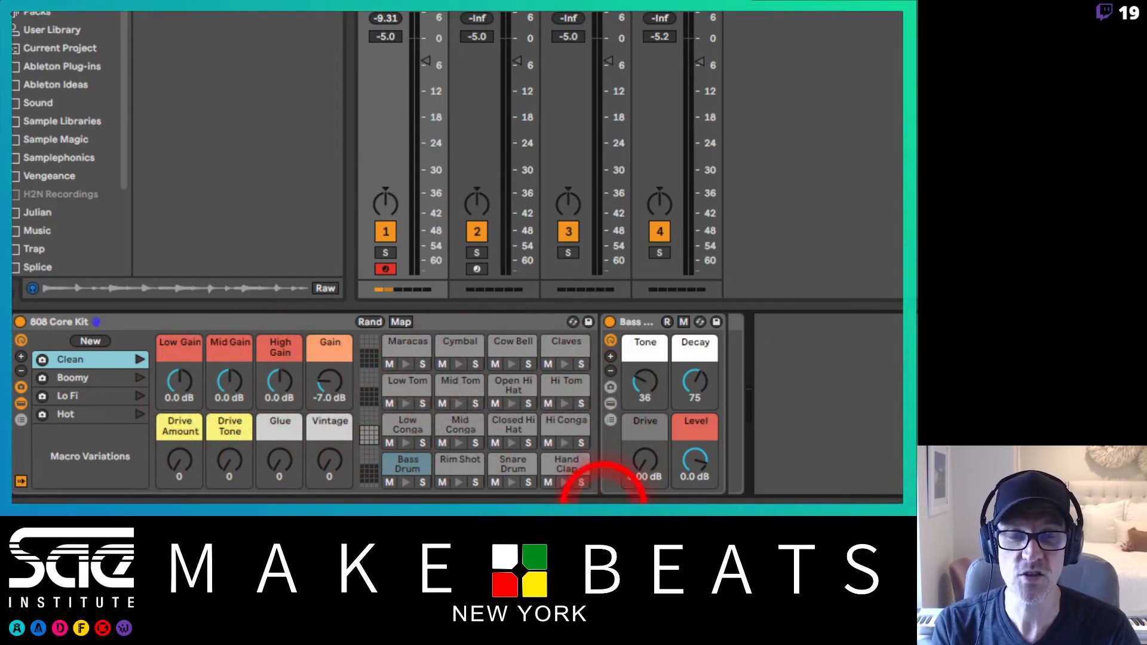
Step: Select the Bass Drum, Rim Shot and Snare Drum pads in turn to view each sound's own controls
left_click(410, 462)
left_click(451, 461)
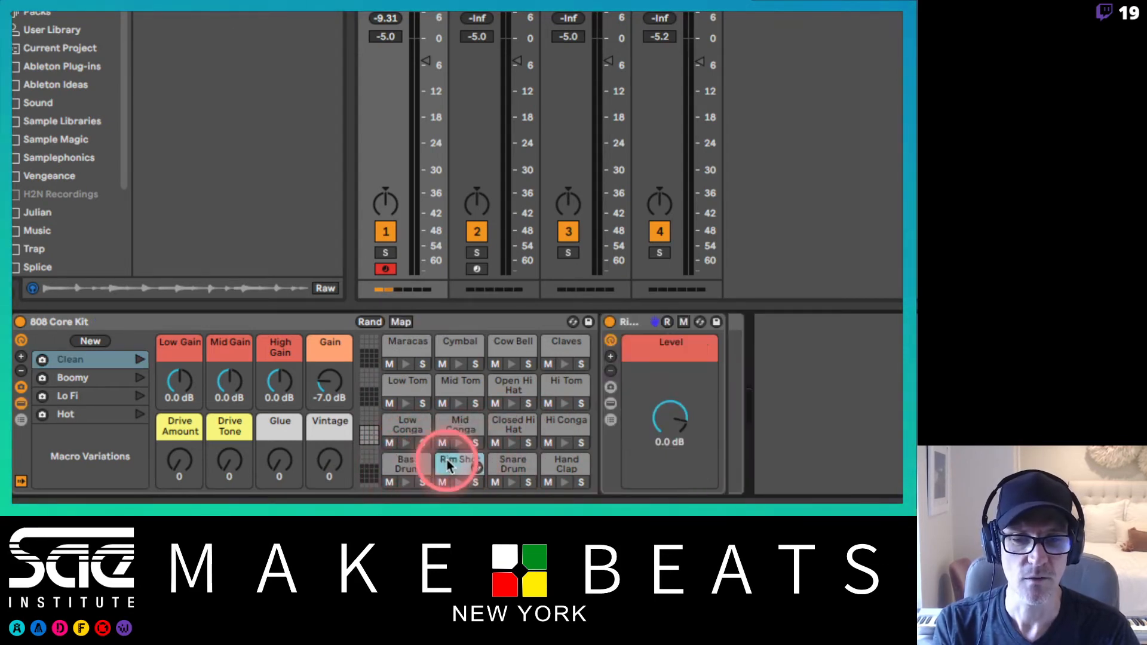
left_click(507, 463)
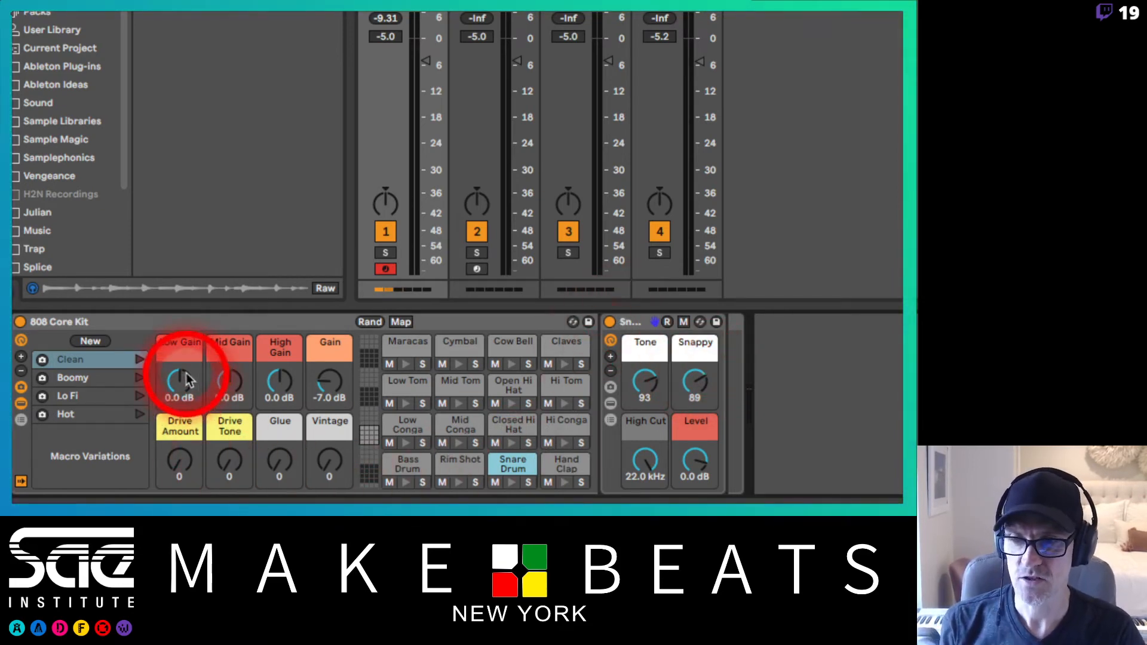
Step: Select the 808 Core Kit drum rack and the Snare Drum's nested rack in turn to distinguish the two devices
left_click(142, 325)
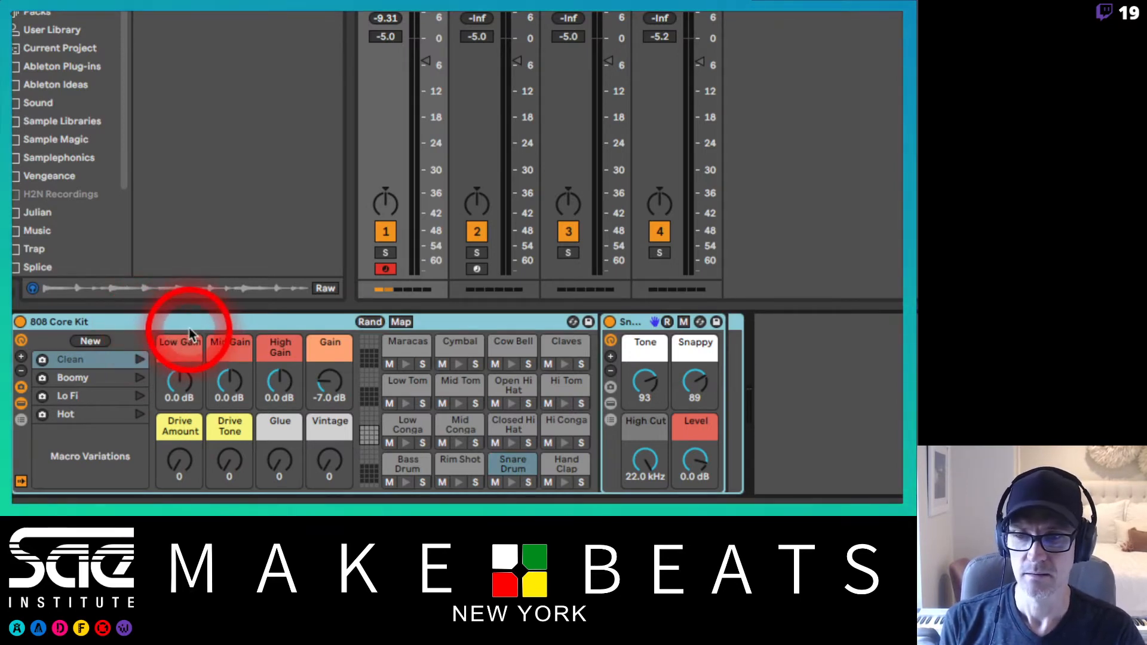
left_click(814, 348)
left_click(326, 322)
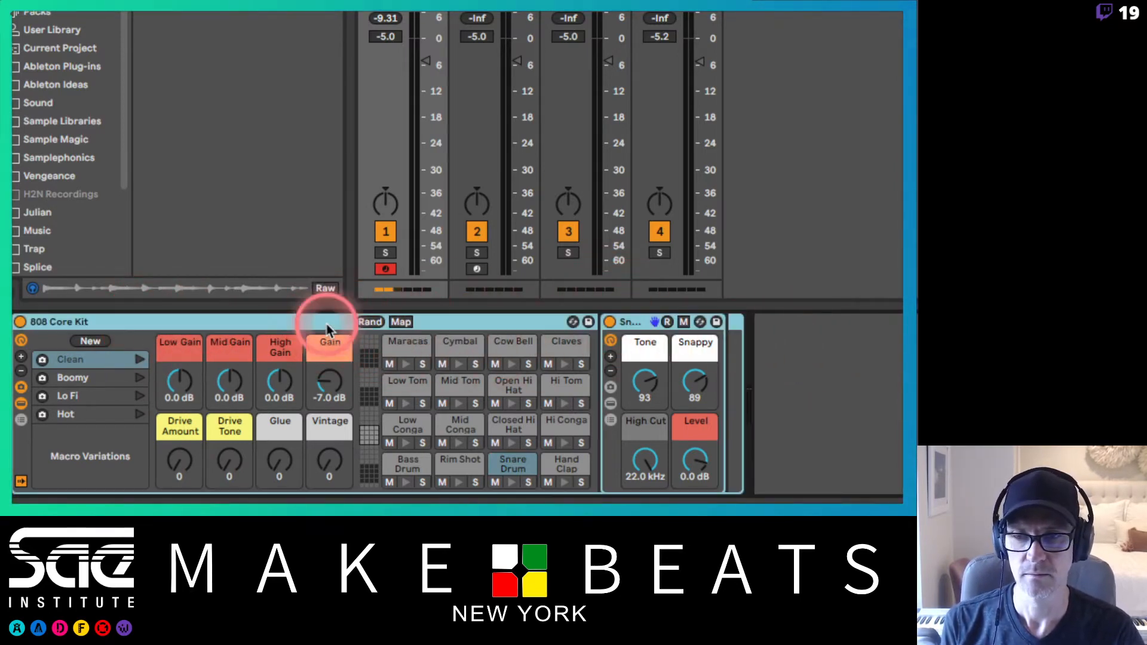
double_click(326, 322)
double_click(24, 400)
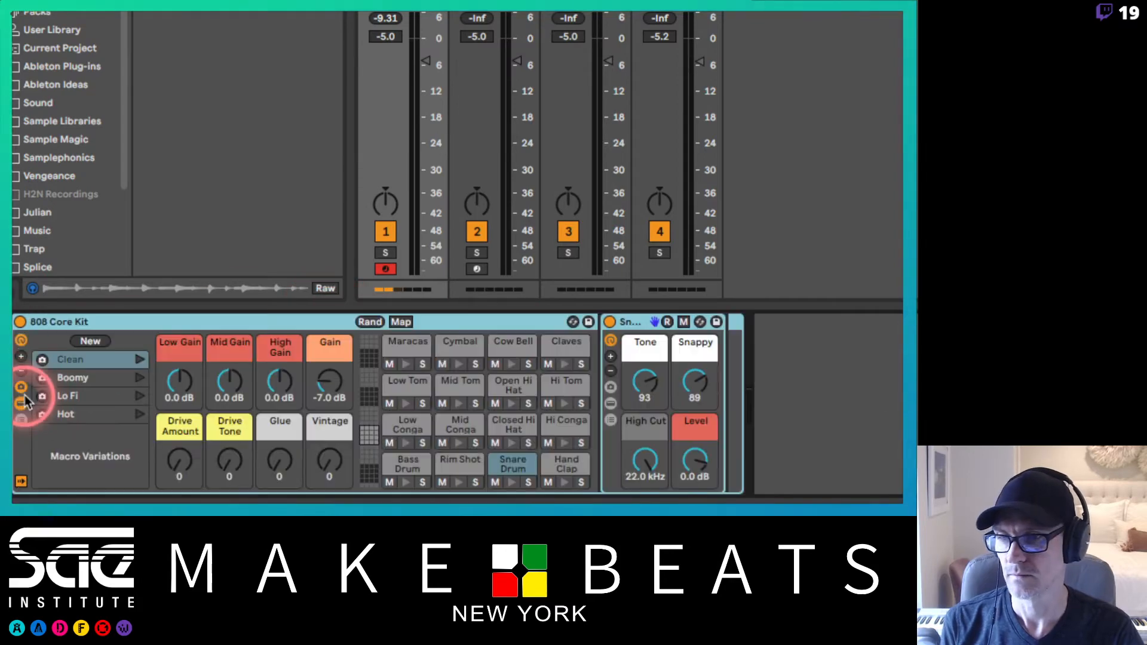
left_click(625, 325)
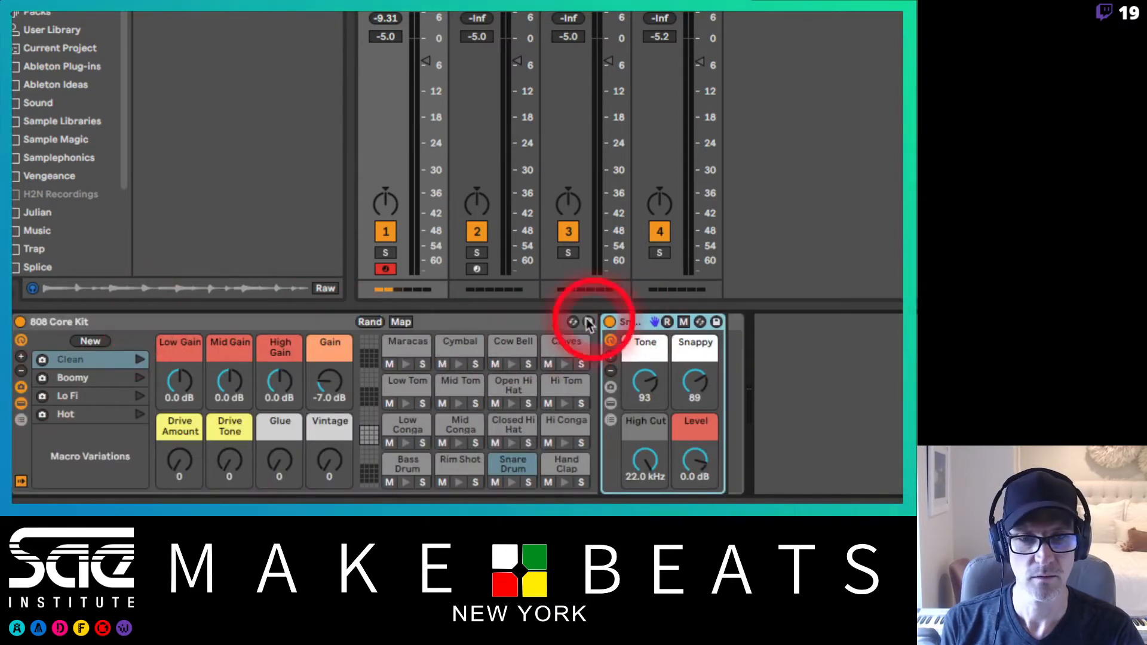
left_click(542, 321)
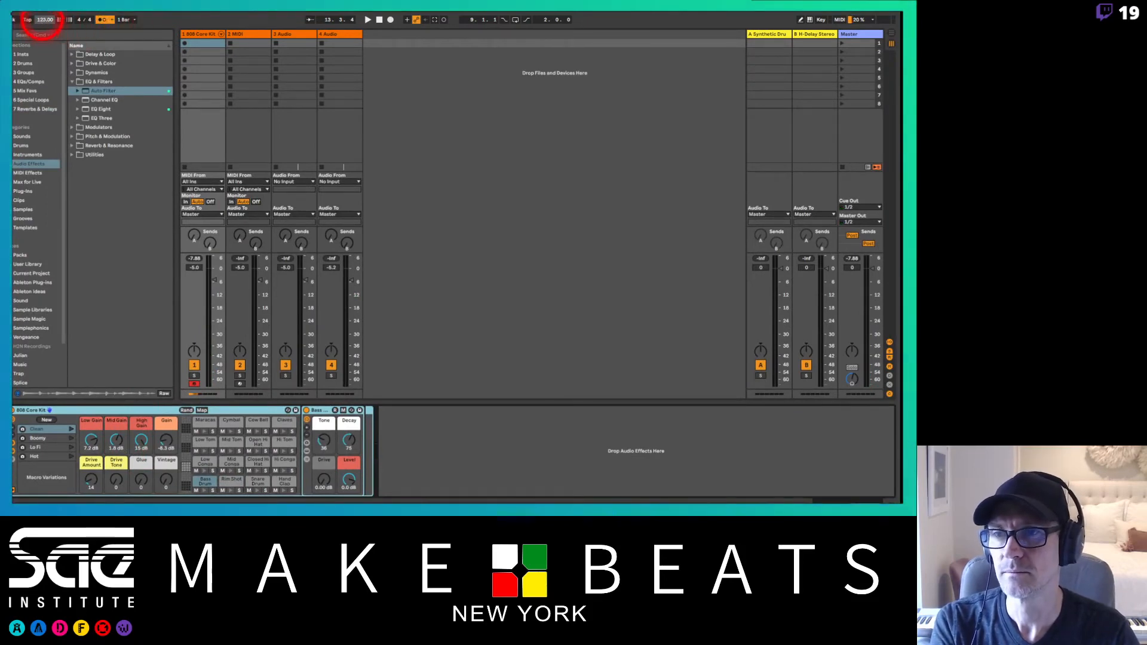
Step: Set the tempo to 95 BPM and record a drum clip in the 808 Core Kit track's first slot
left_click(43, 20)
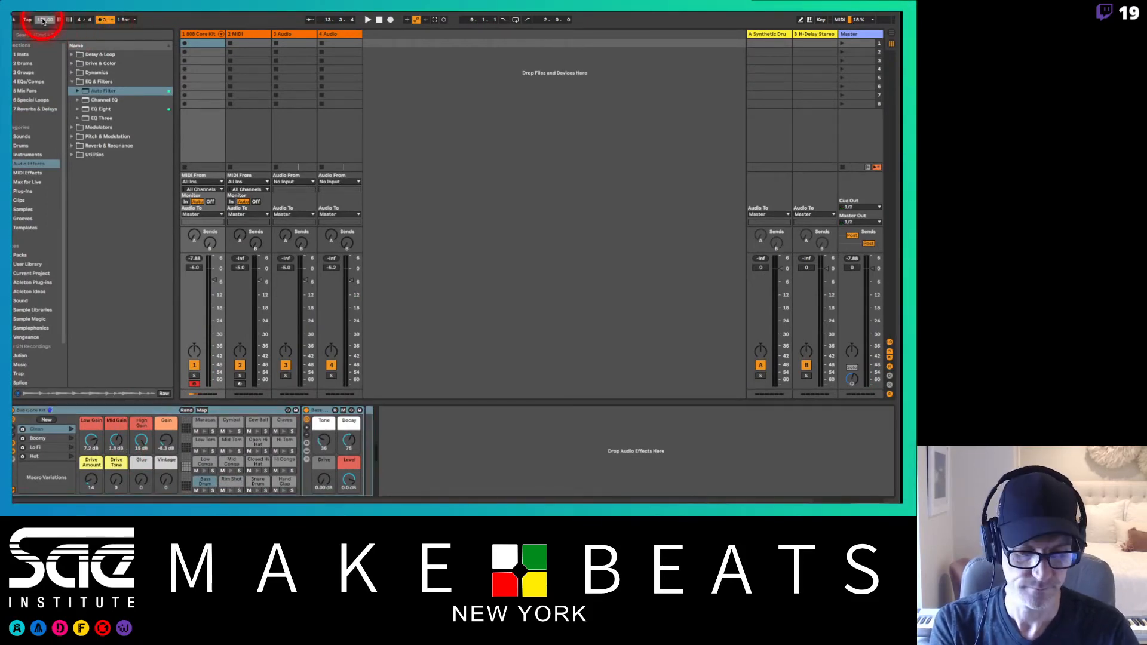
left_click(184, 44)
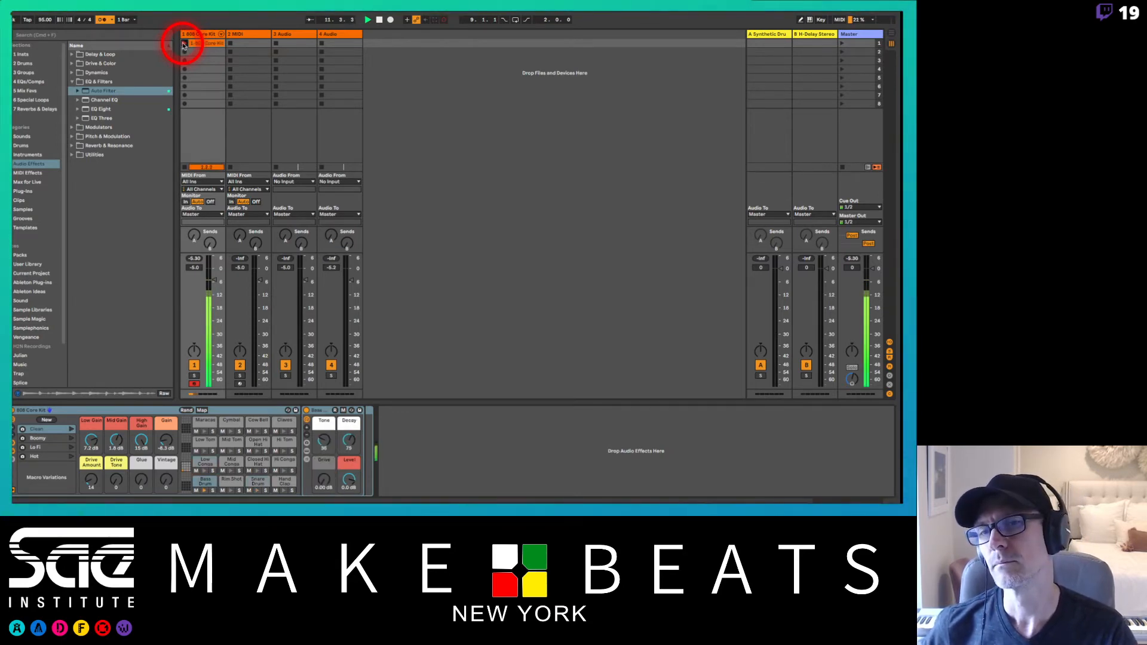
left_click(185, 45)
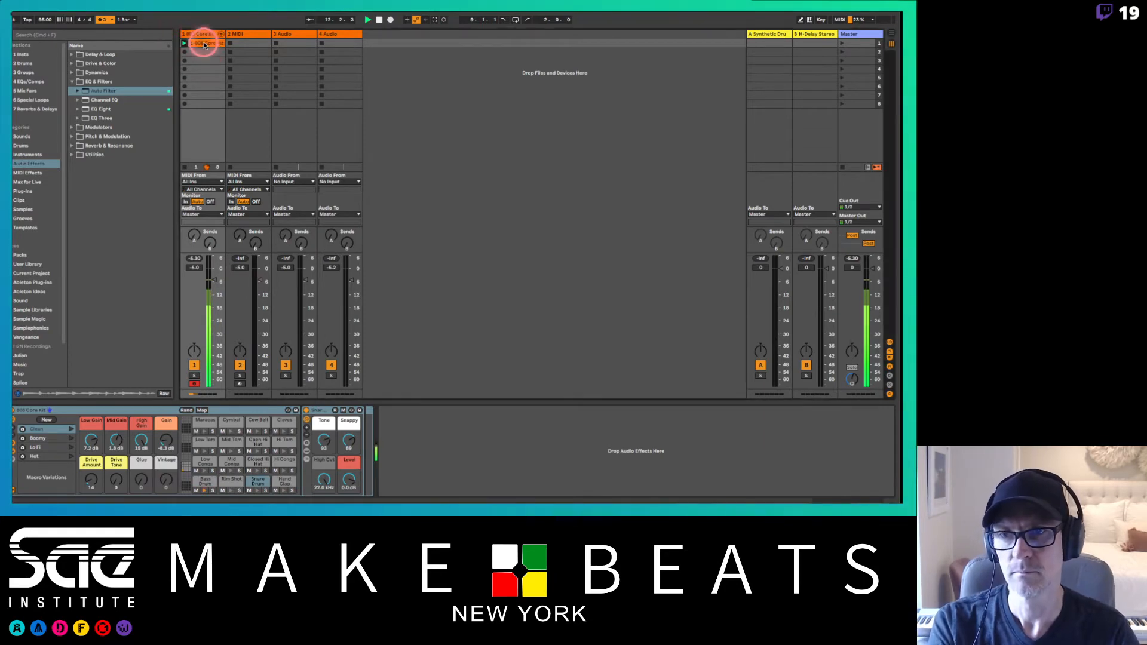
Step: Open the recorded 808 Core Kit clip and quantize all its notes
double_click(191, 46)
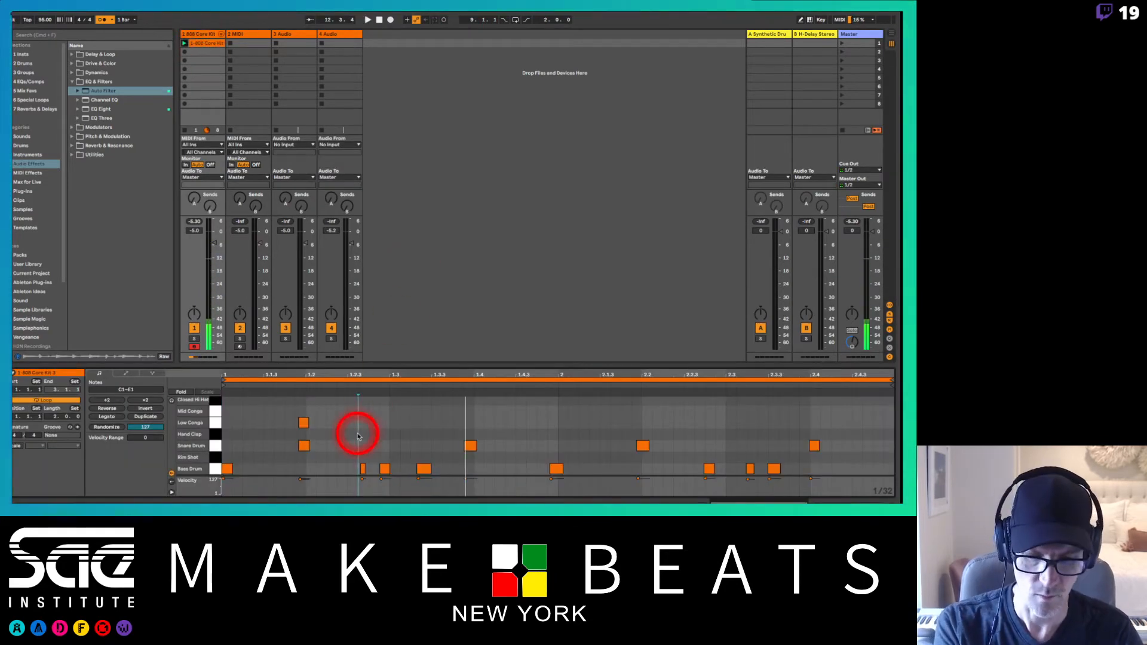
key("super+a")
key("super+u")
key("super+u")
key("super+u")
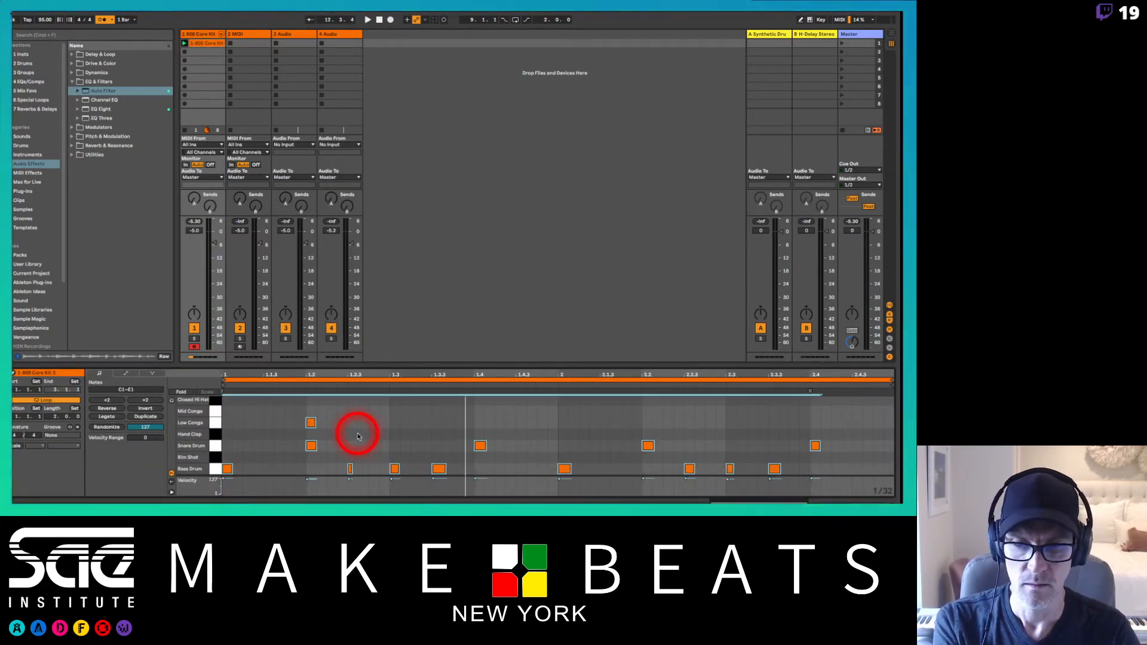
left_click(435, 459)
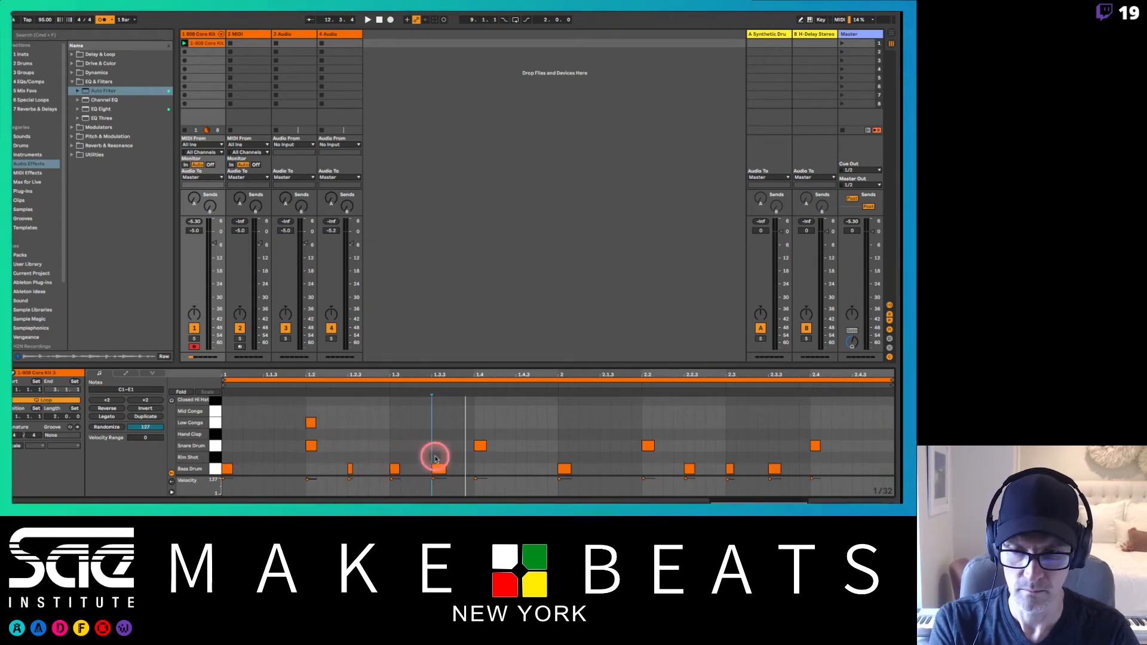
Step: Shift the Bass Drum notes just before beats 1.3 and 2.3 one sixteenth later, and delete the Low Conga note
left_click_drag(334, 464, 366, 473)
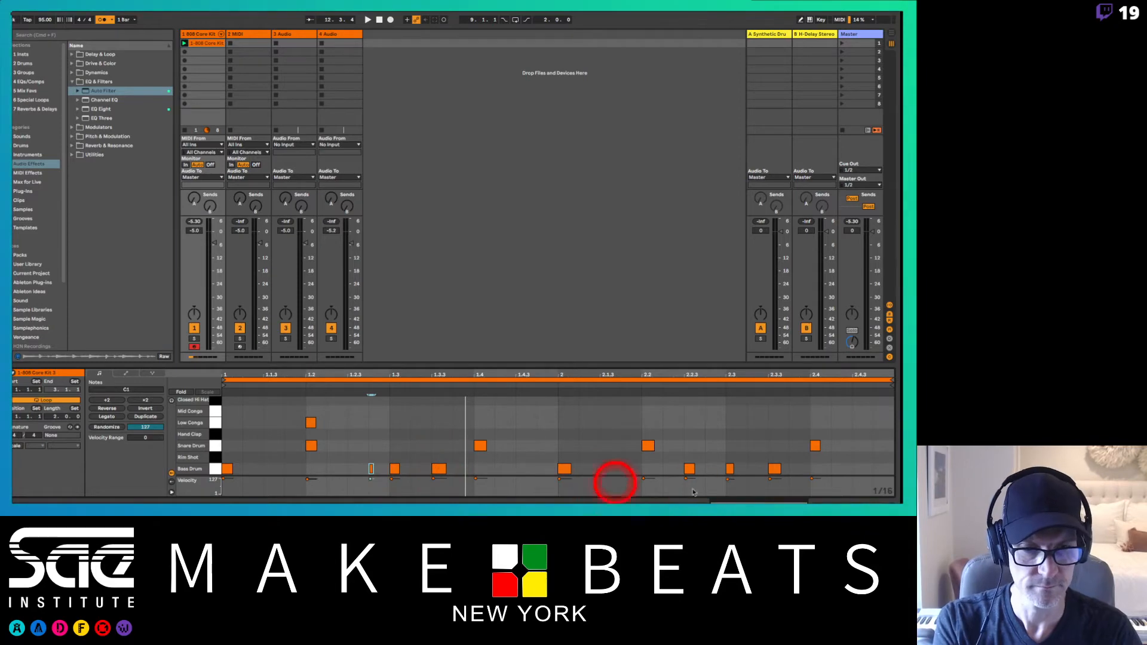
key("space")
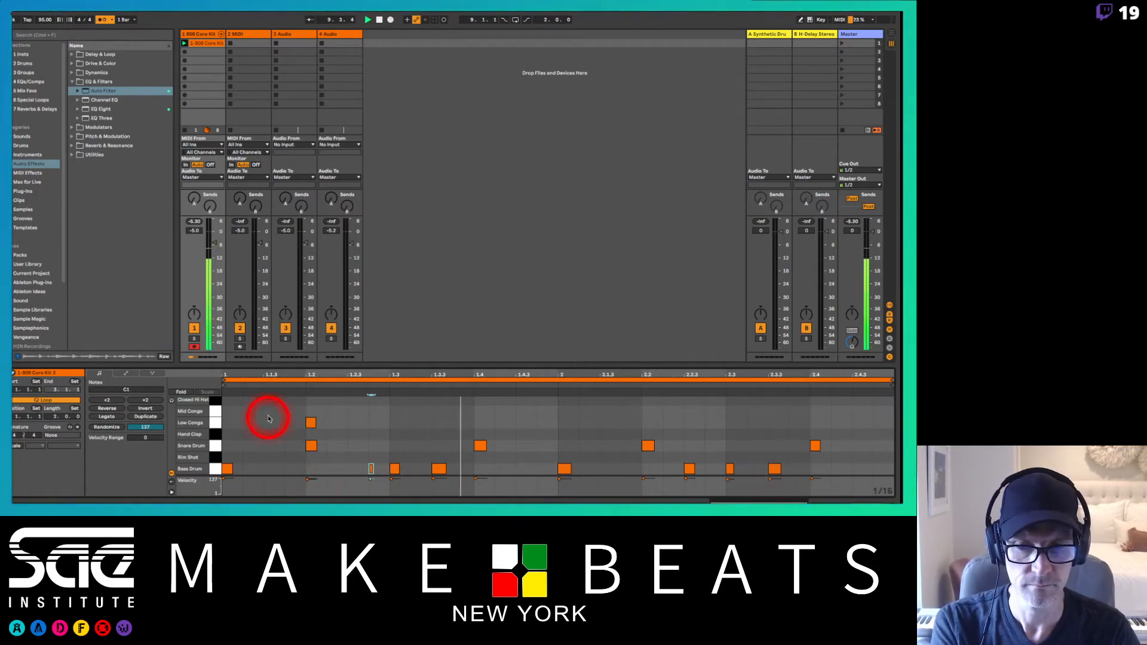
left_click_drag(266, 435, 333, 426)
key("Delete")
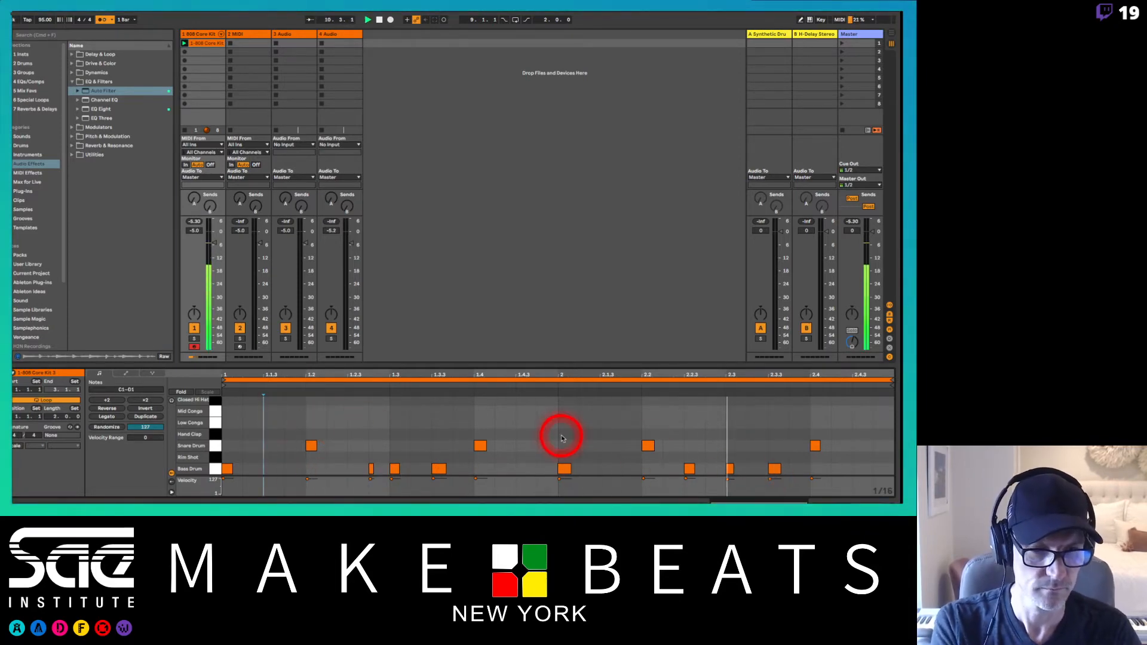
left_click(691, 470)
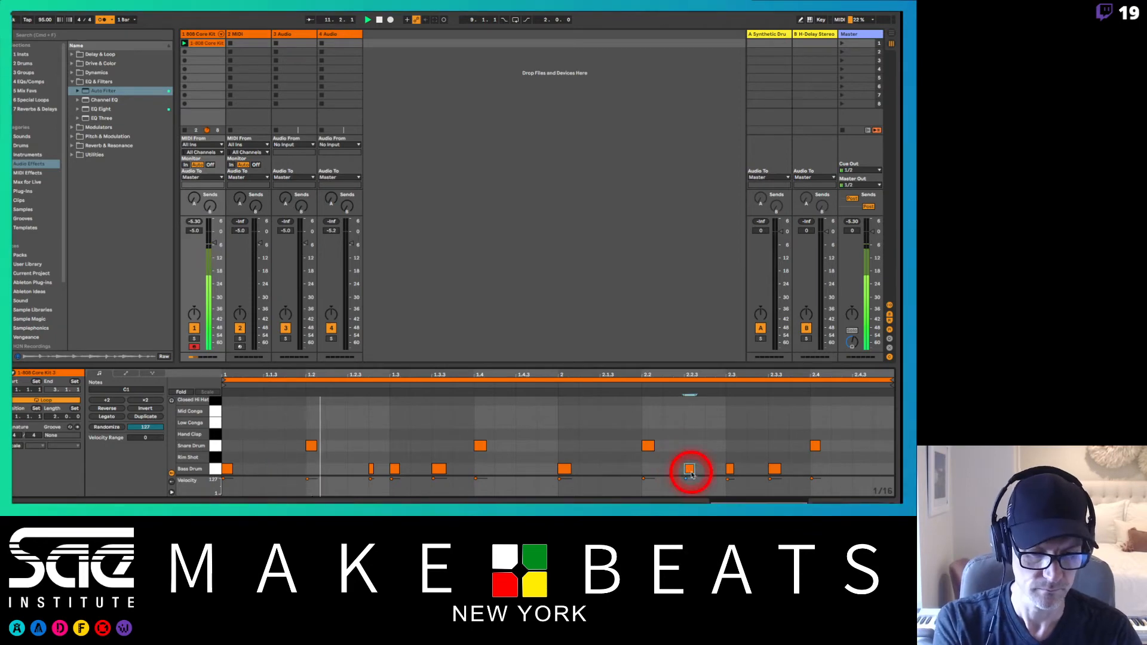
key("Right")
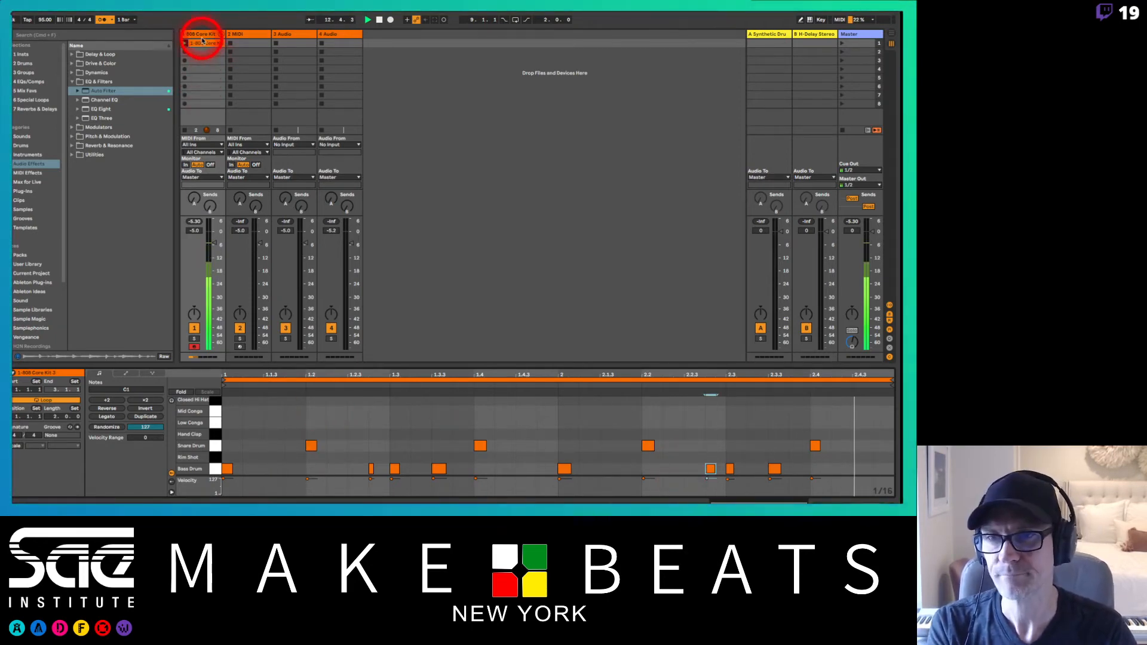
Step: Overdub a Closed Hi Hat part into the playing 808 Core Kit clip
left_click(441, 20)
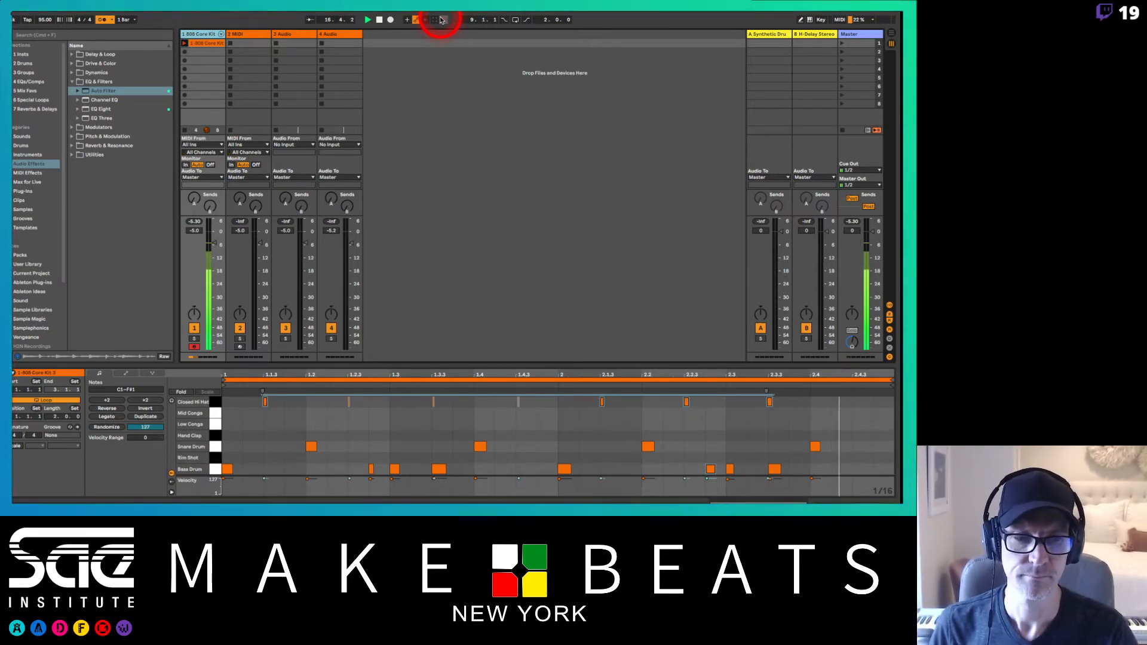
left_click(441, 20)
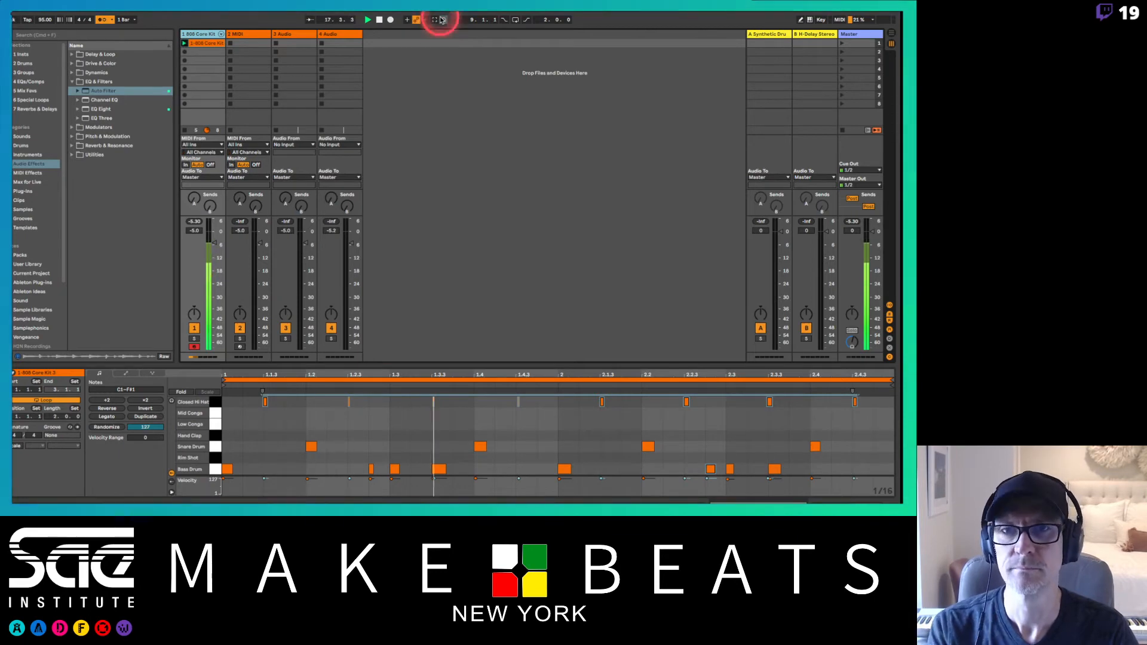
left_click(323, 130)
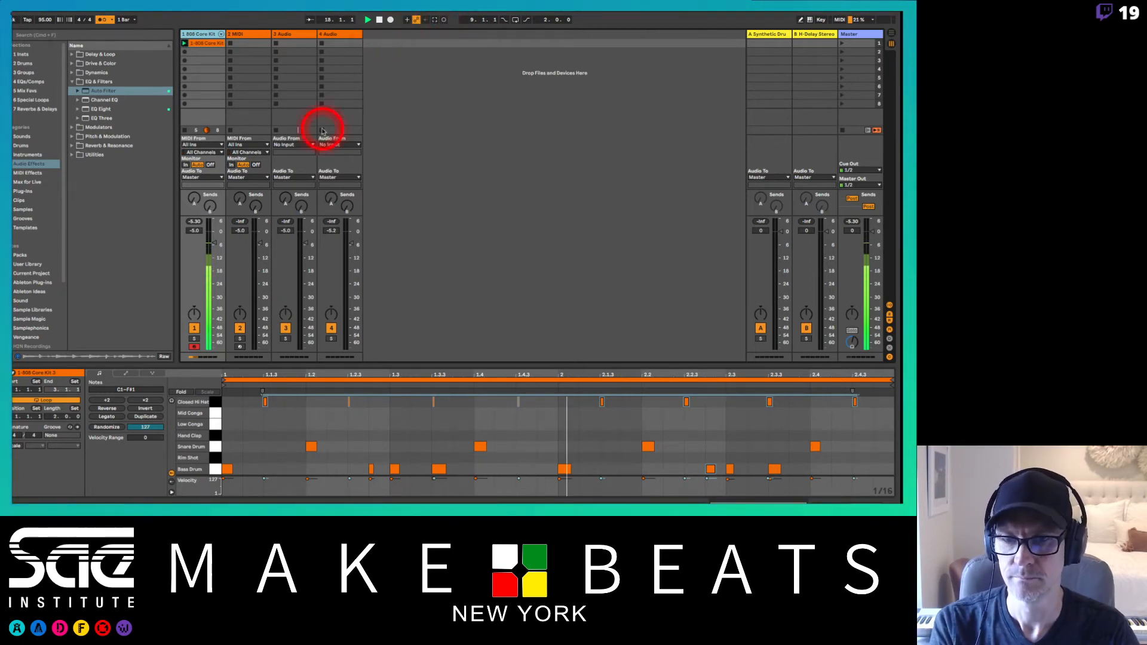
Step: Vary the 808 Core Kit's macros during playback, and audition the Clean, Boomy, Lo Fi and Hot variations, finishing on Clean
left_click(205, 34)
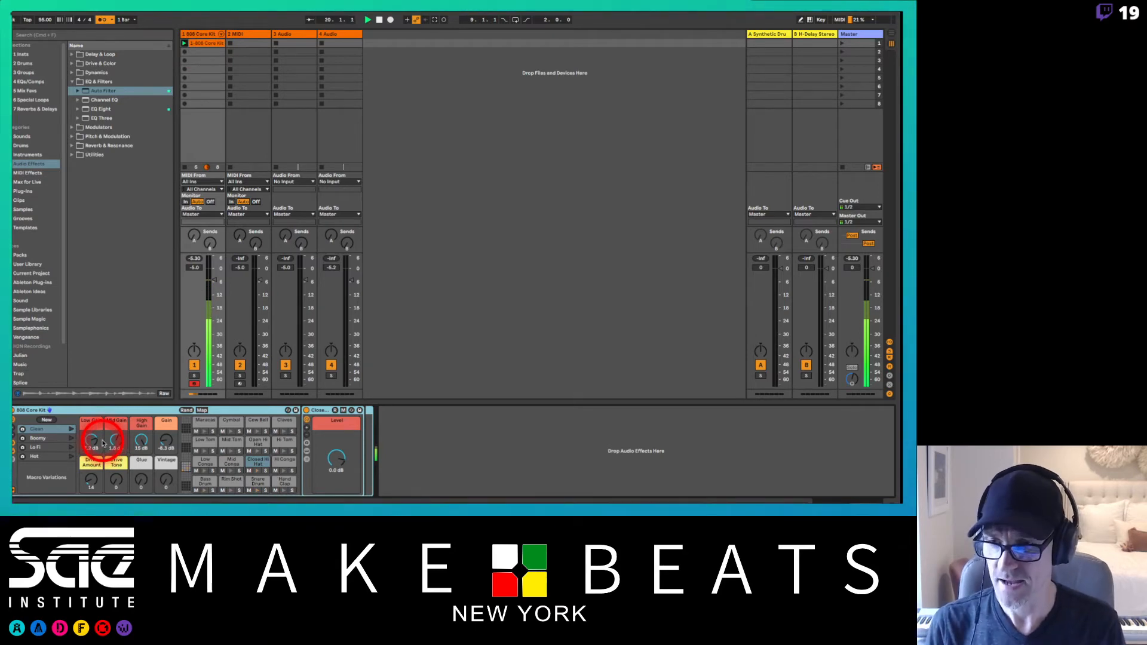
left_click_drag(103, 444, 103, 444)
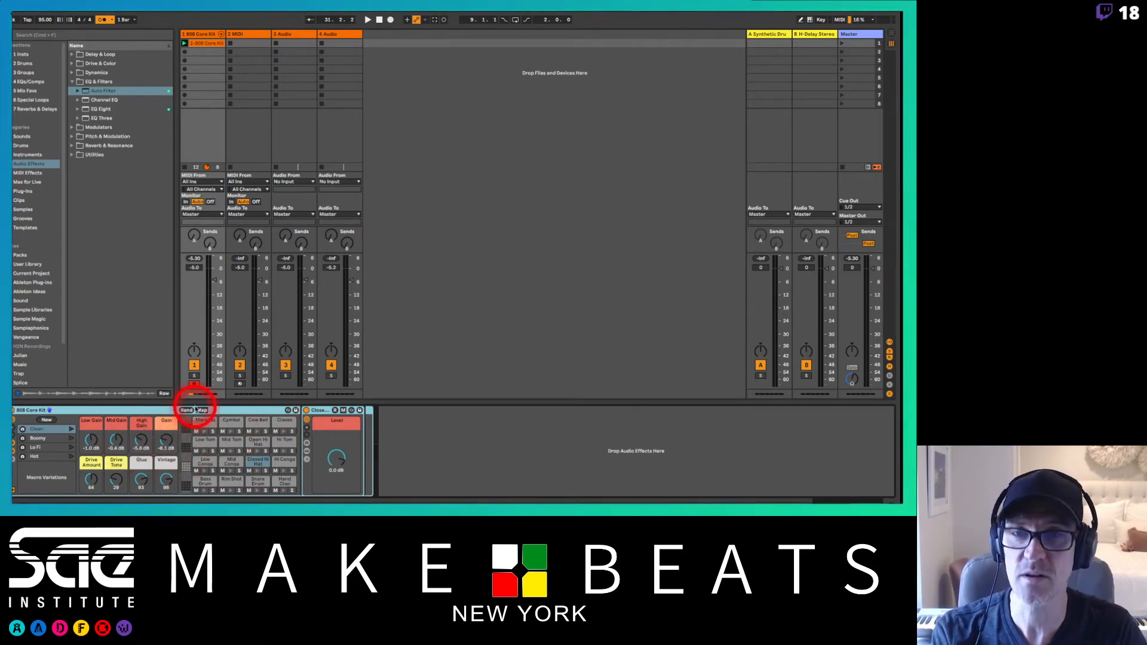
key("space")
left_click(72, 429)
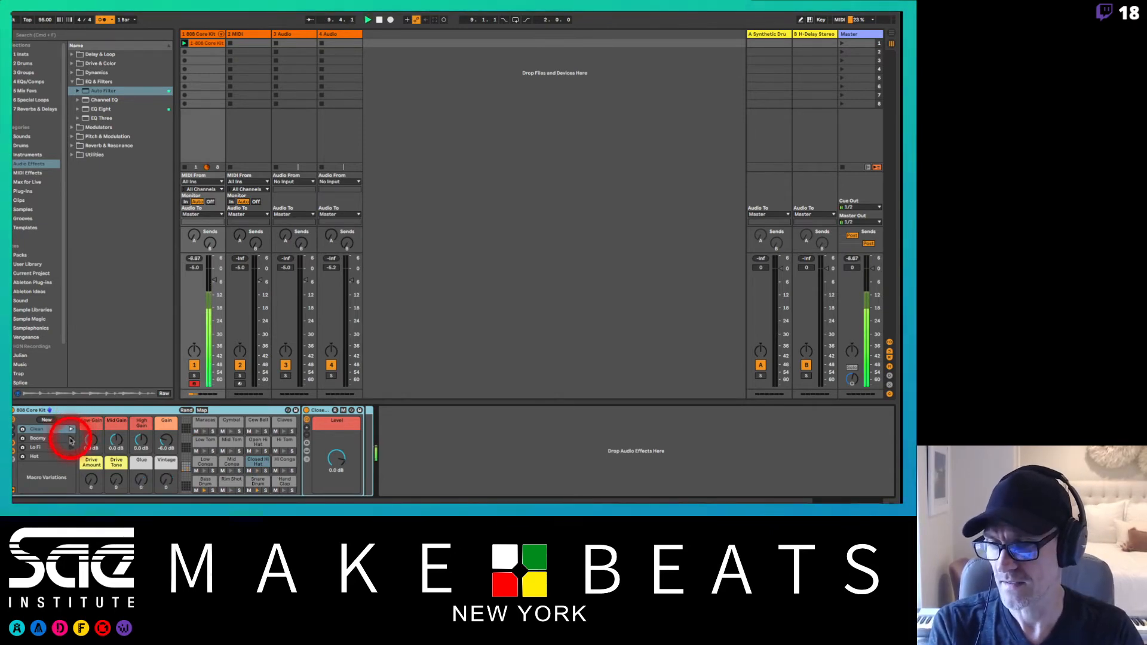
left_click(71, 439)
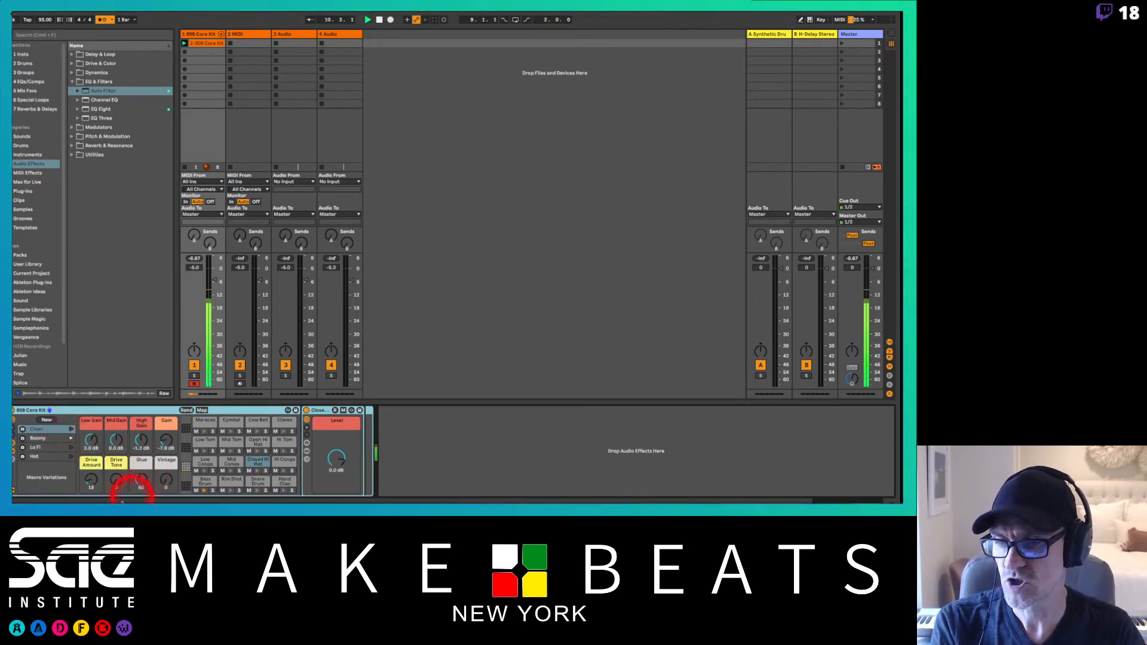
left_click(71, 448)
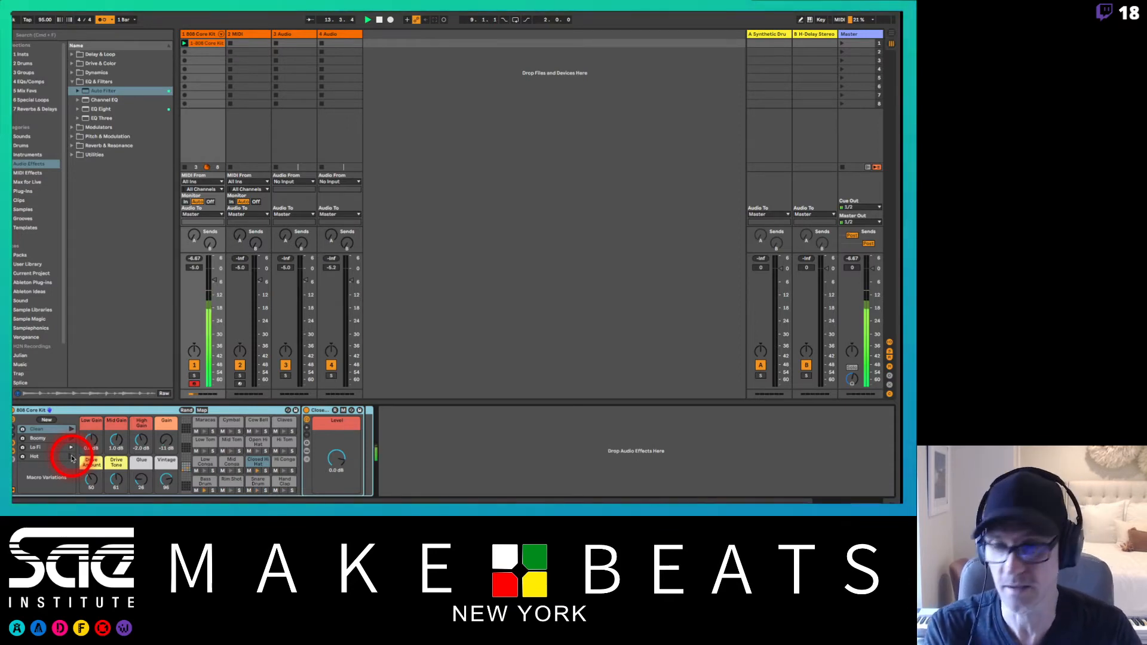
left_click(71, 457)
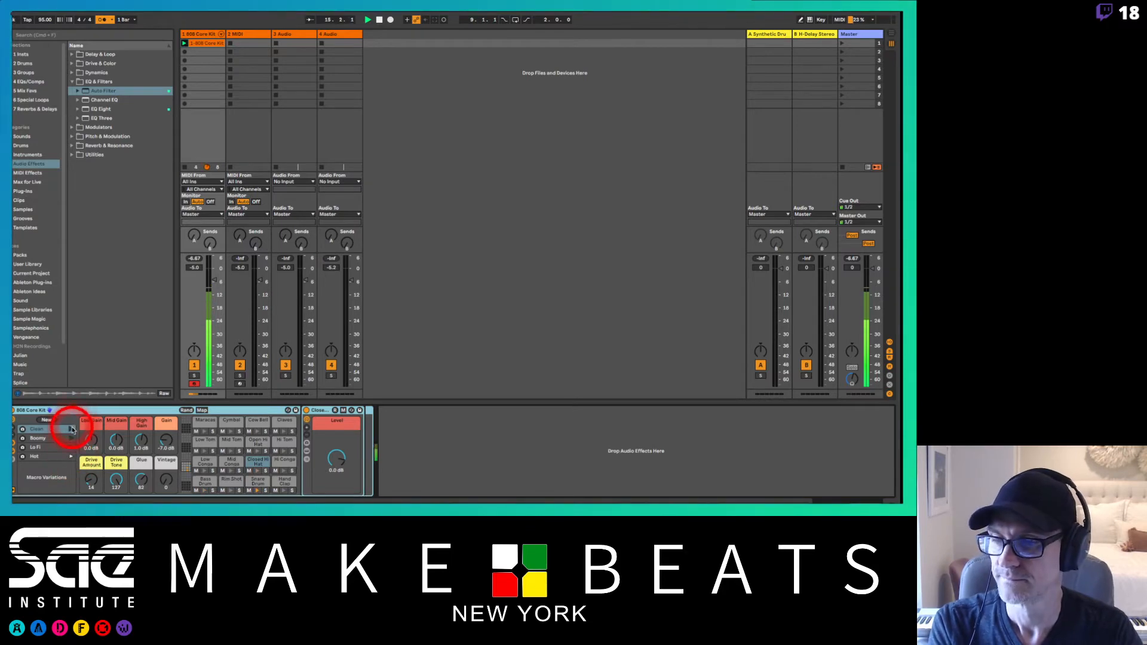
left_click(71, 429)
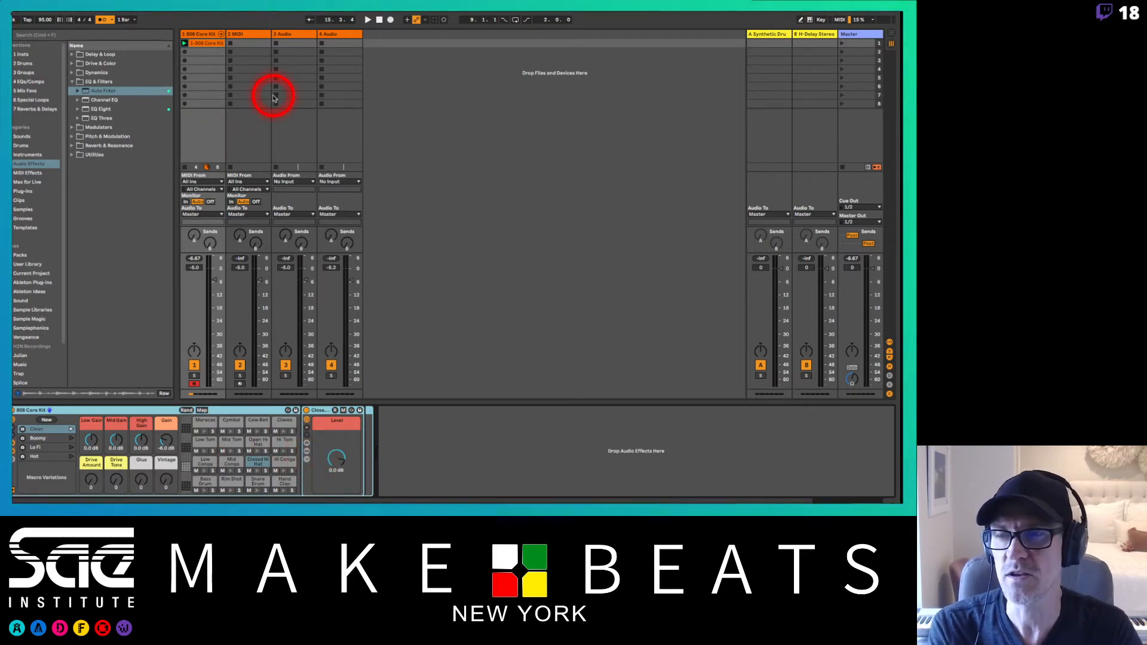
Step: Load the DIVA Mapped.adg instrument from the Insts collection onto the second MIDI track and close its plug-in windows
left_click(247, 33)
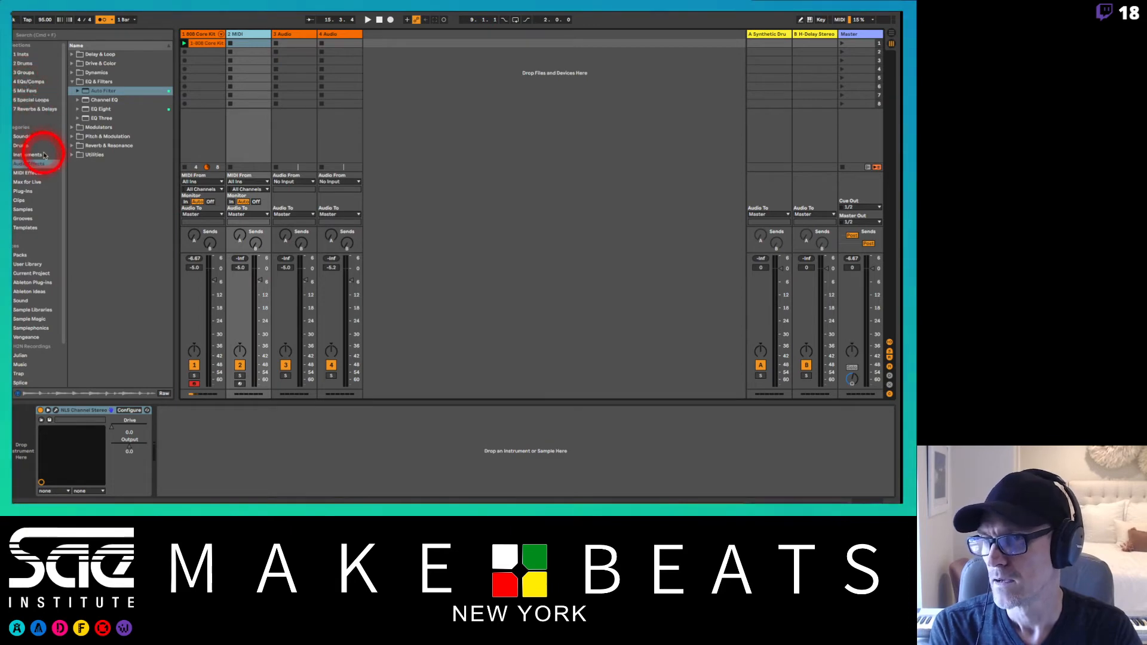
left_click(22, 54)
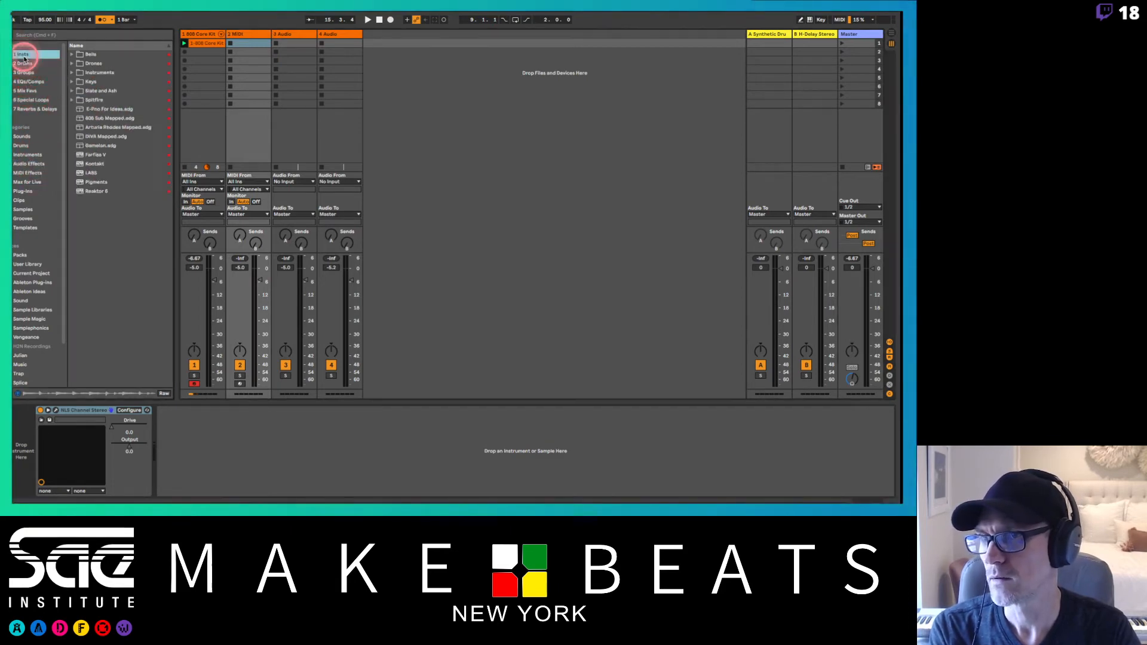
left_click(106, 136)
left_click_drag(106, 136, 265, 55)
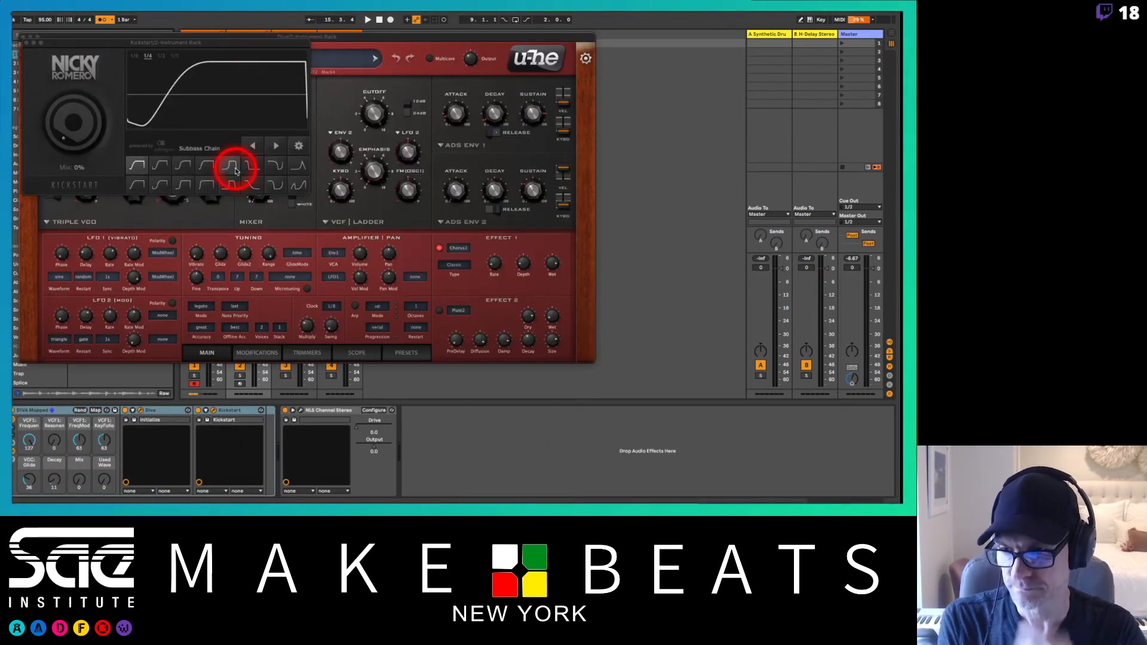
left_click(27, 42)
left_click(24, 38)
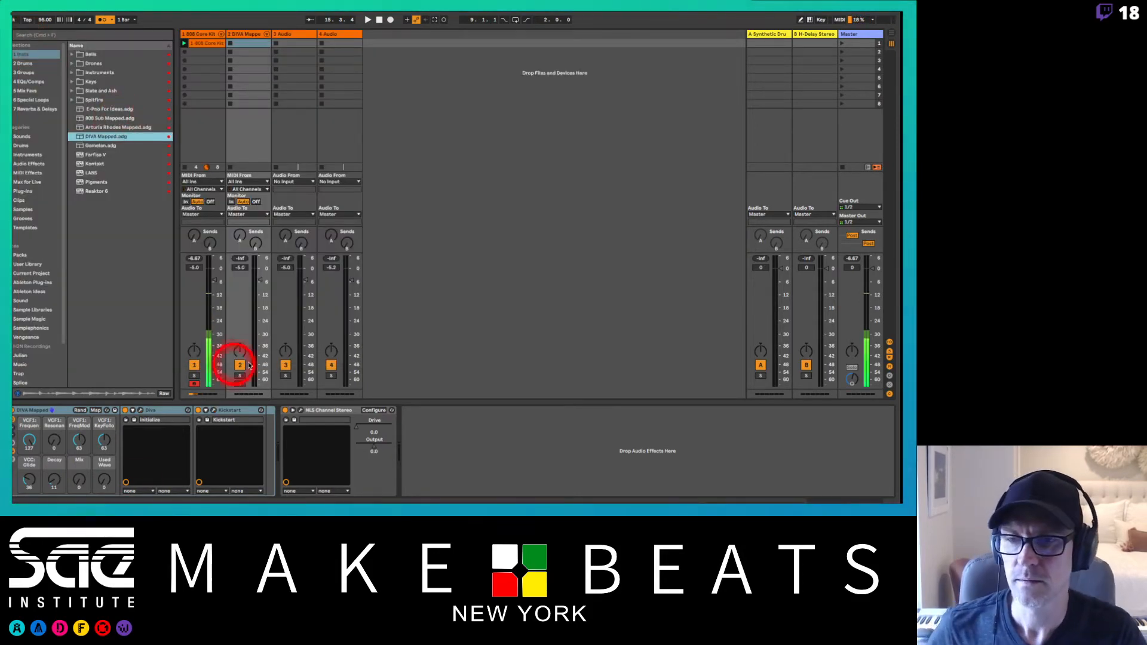
Step: Arm the DIVA Mapped track to record a clip in its first slot, and turn off the metronome
left_click(241, 384)
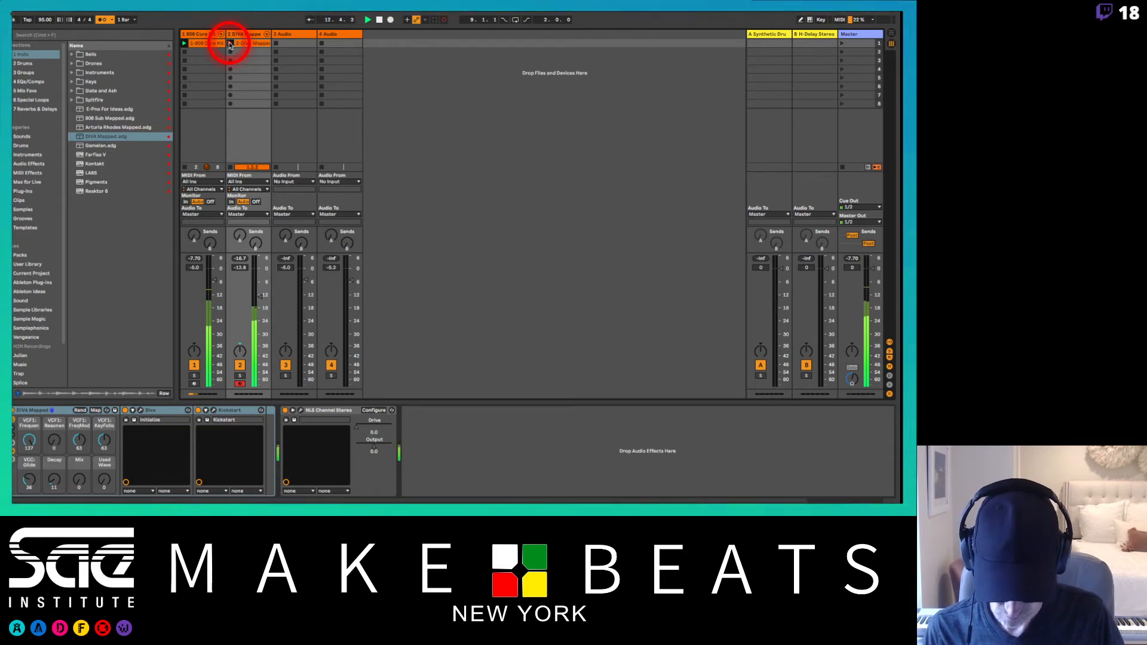
key("space")
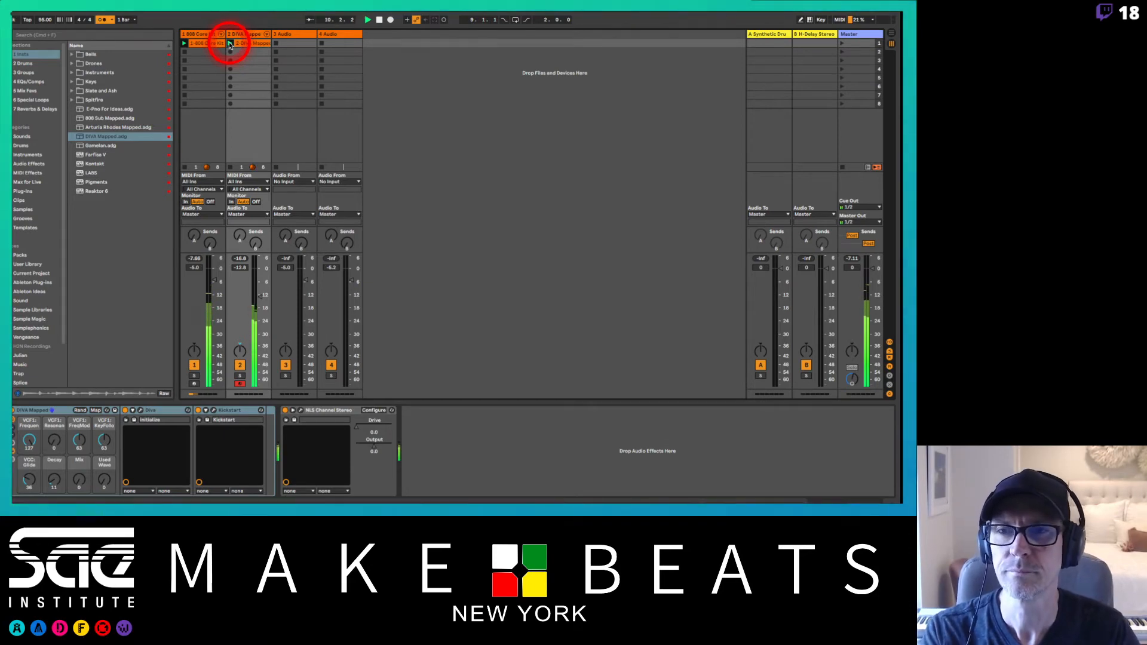
left_click(230, 44)
left_click(101, 19)
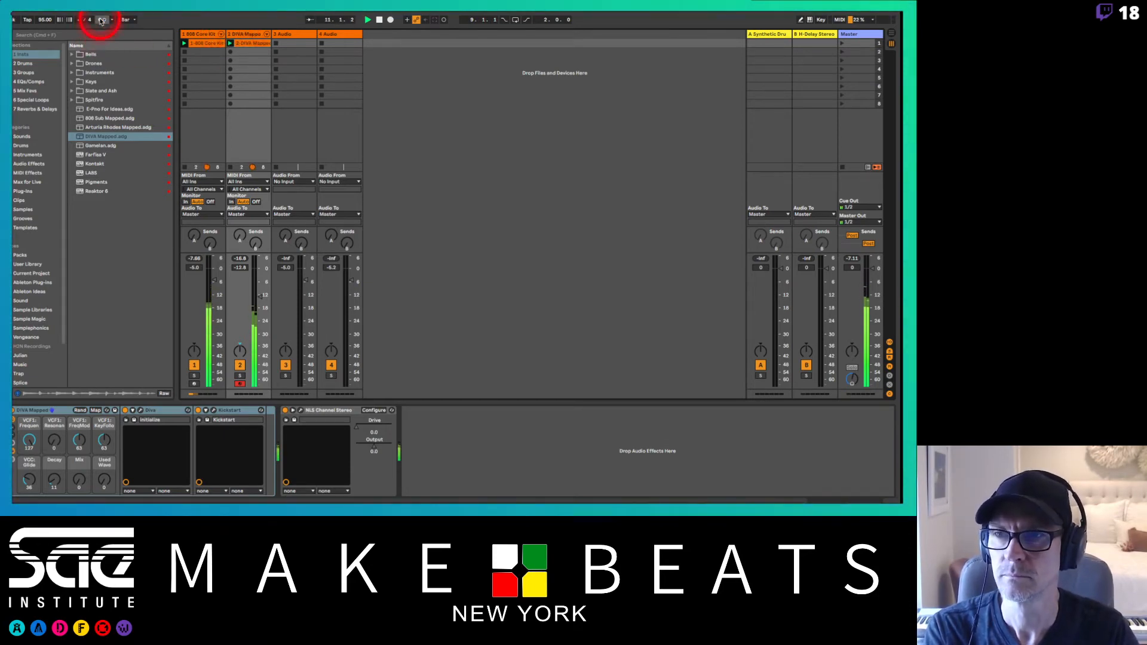
Step: Turn off the metronome and select the DIVA Mapped instrument rack on track 2
left_click(119, 60)
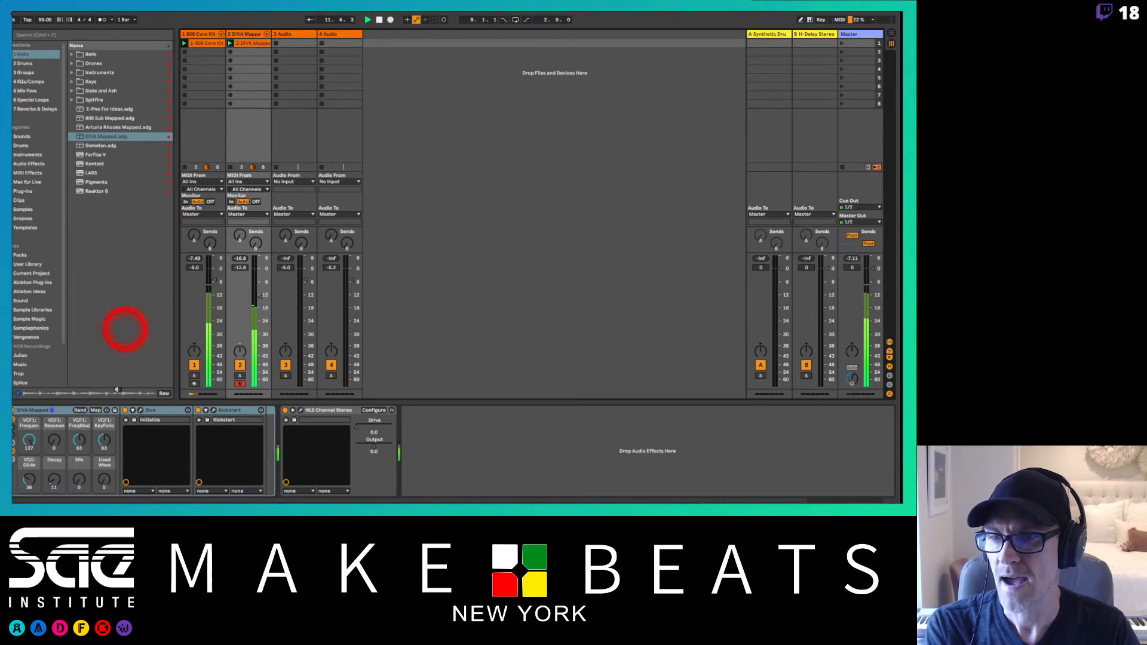
left_click(61, 411)
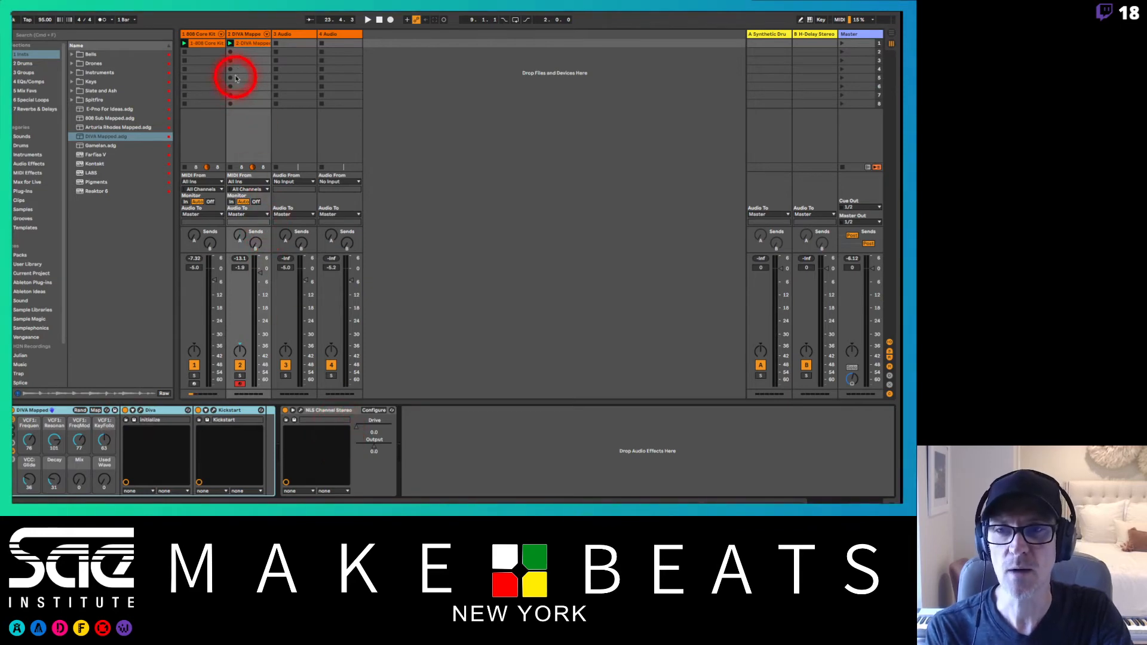
Step: Examine the notes of the DIVA bass clip and the 808 Core Kit drum clip, ending on the bass clip
left_click(241, 46)
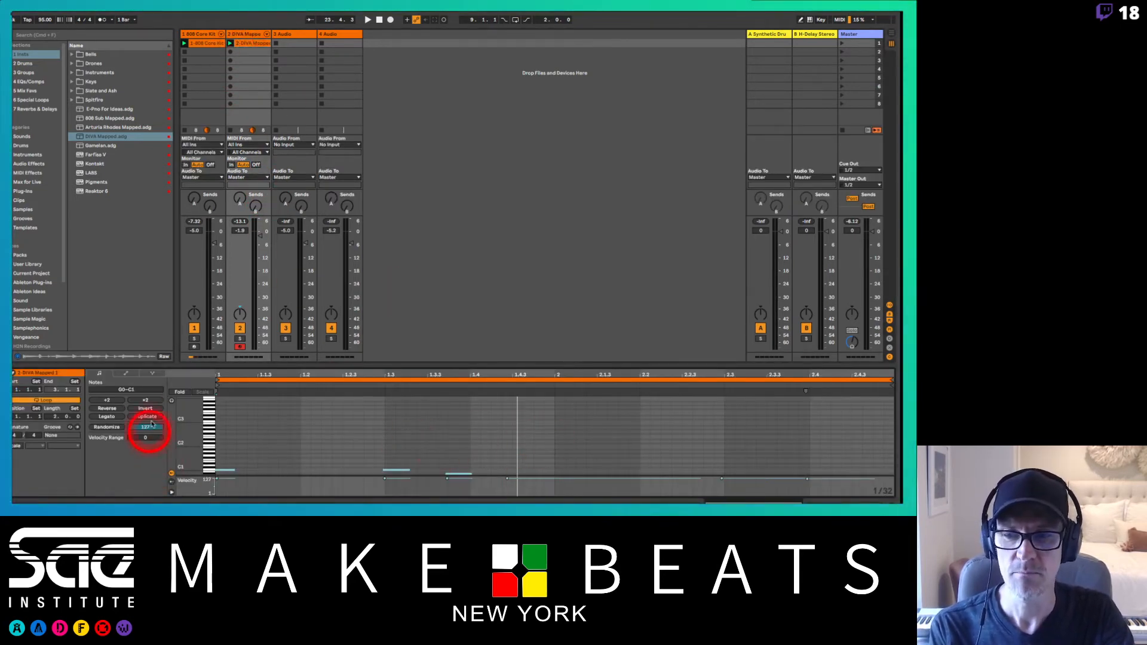
scroll(187, 448, "down", 3)
left_click_drag(187, 448, 187, 447)
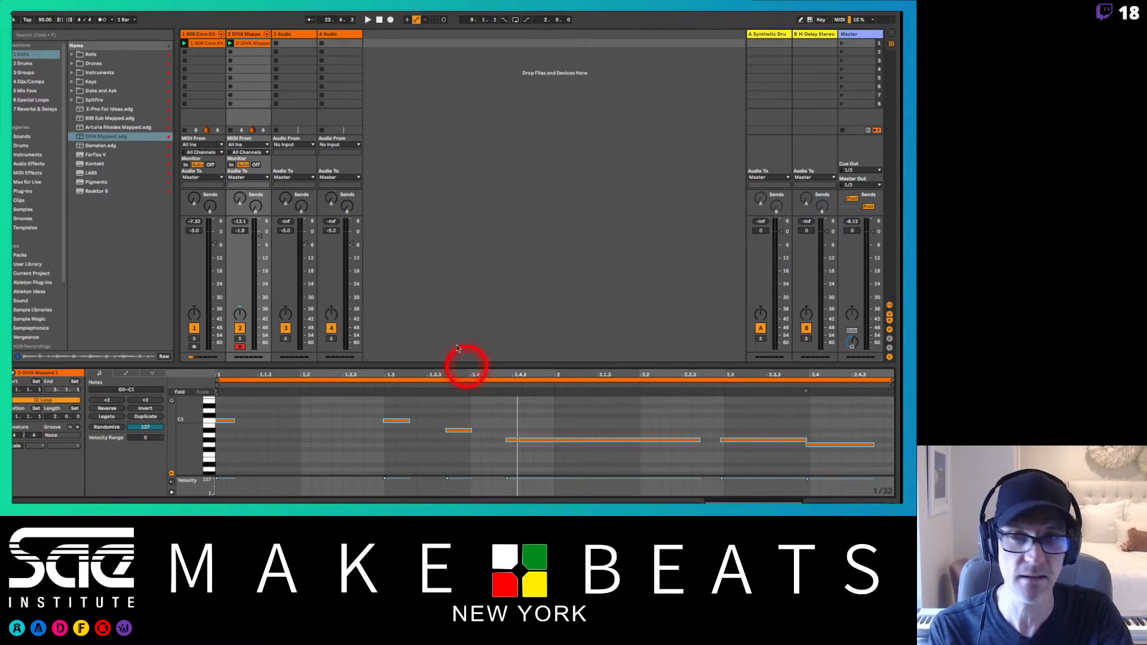
left_click(204, 45)
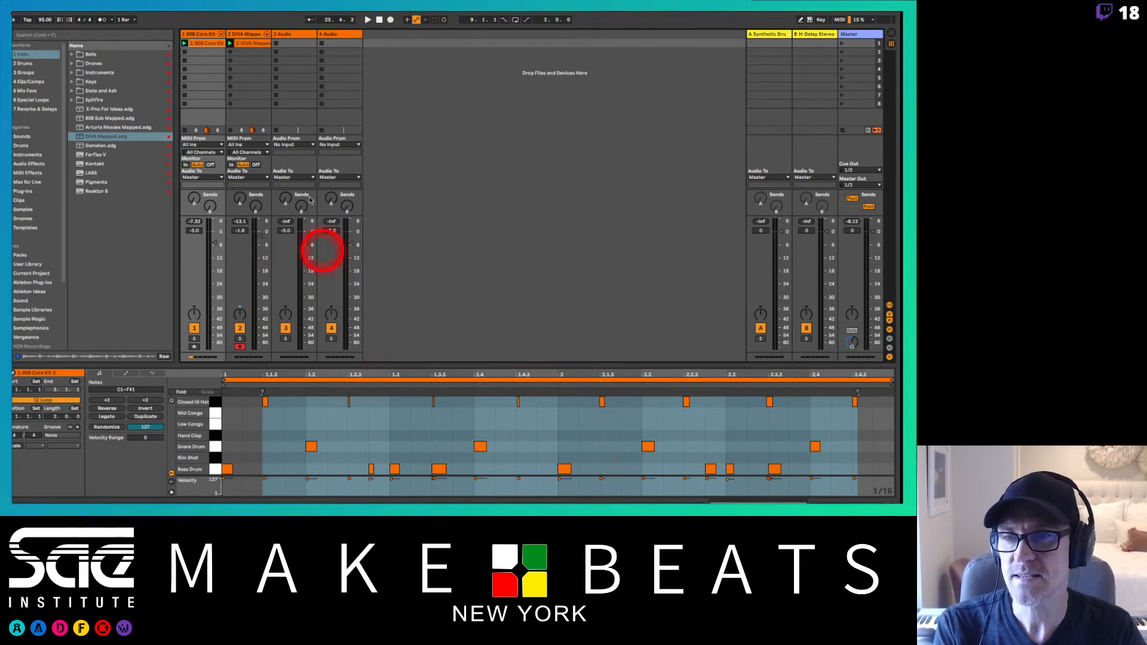
left_click(252, 46)
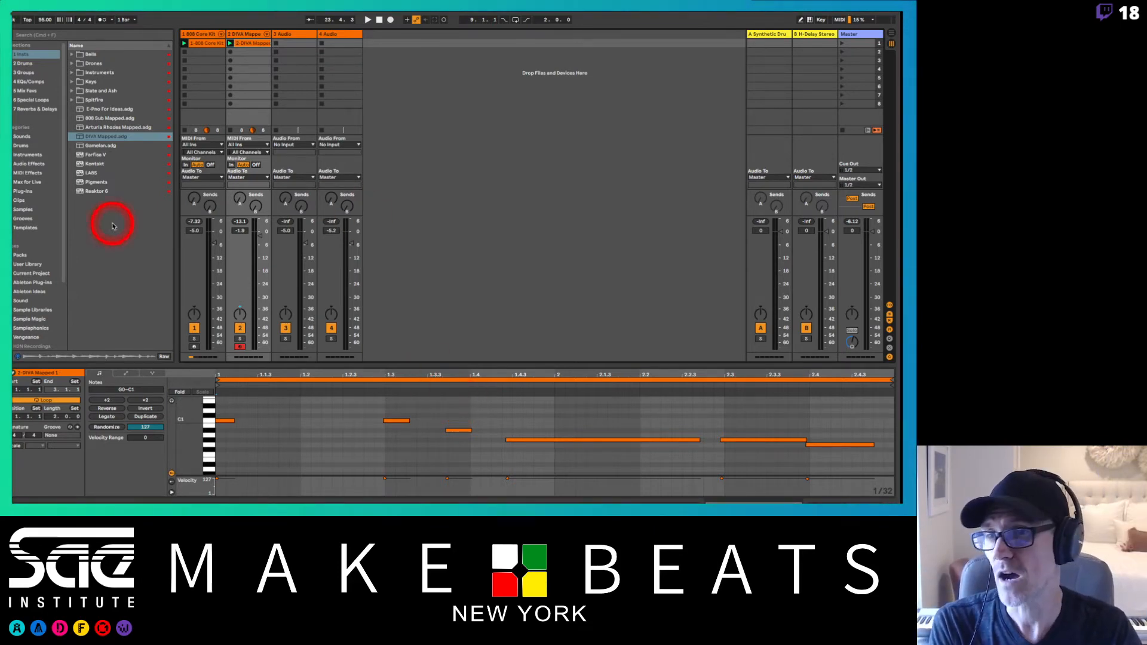
Step: Browse the Samplephonics library to the drum loops of the BeatMakingEssentials_Noiiz pack
scroll(46, 268, "down", 4)
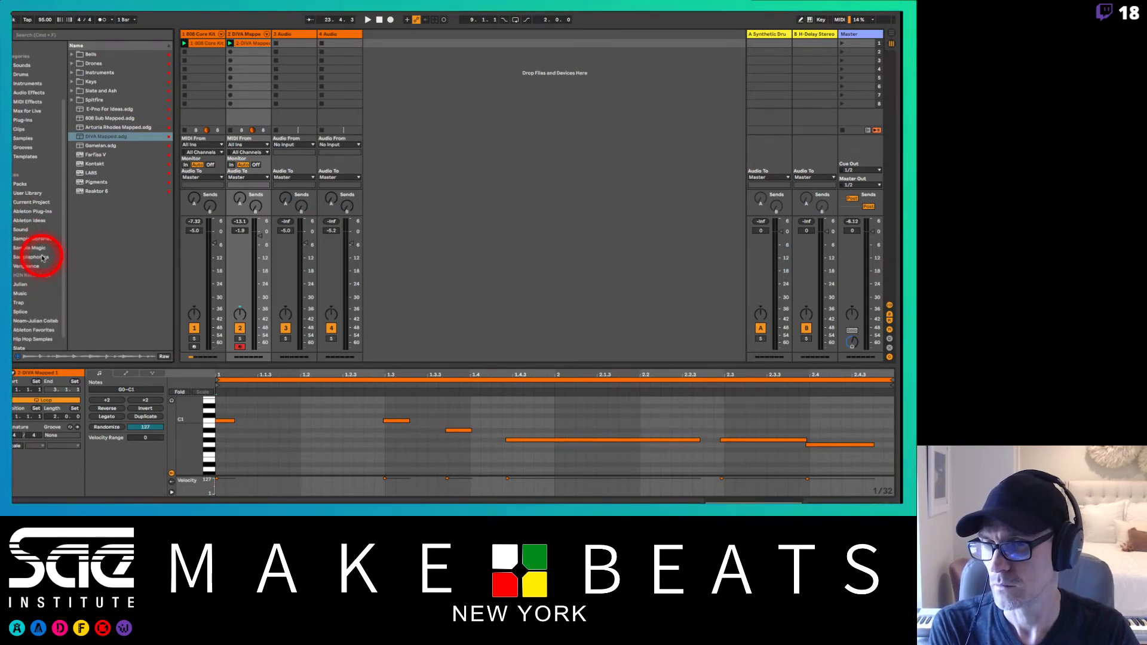
left_click(43, 258)
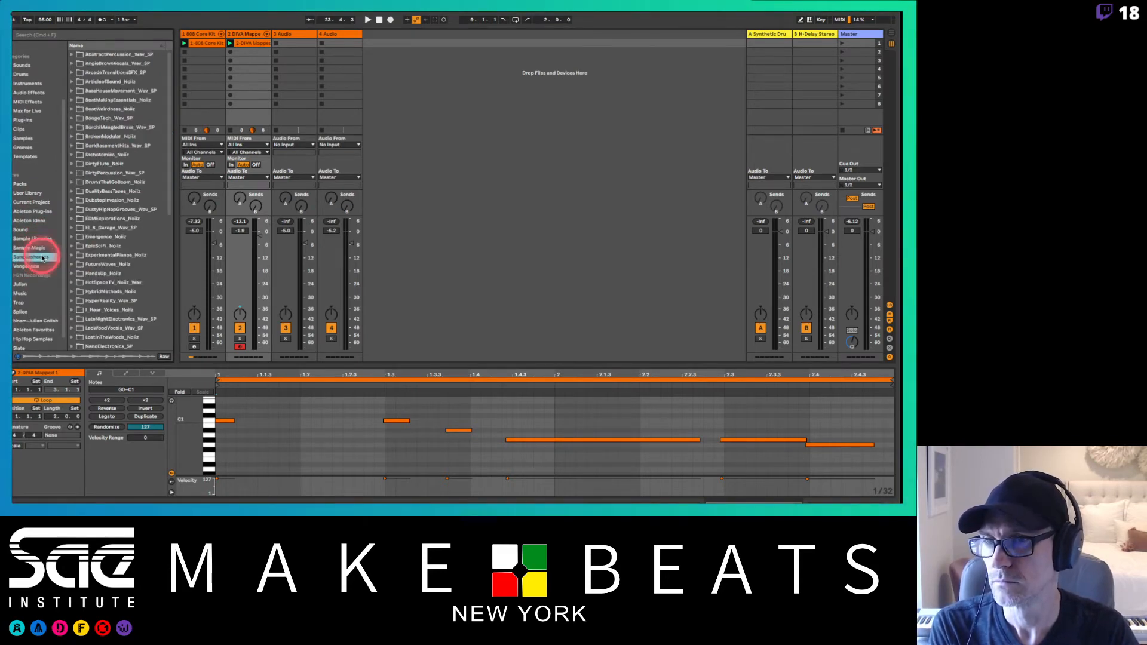
left_click(73, 99)
left_click(77, 110)
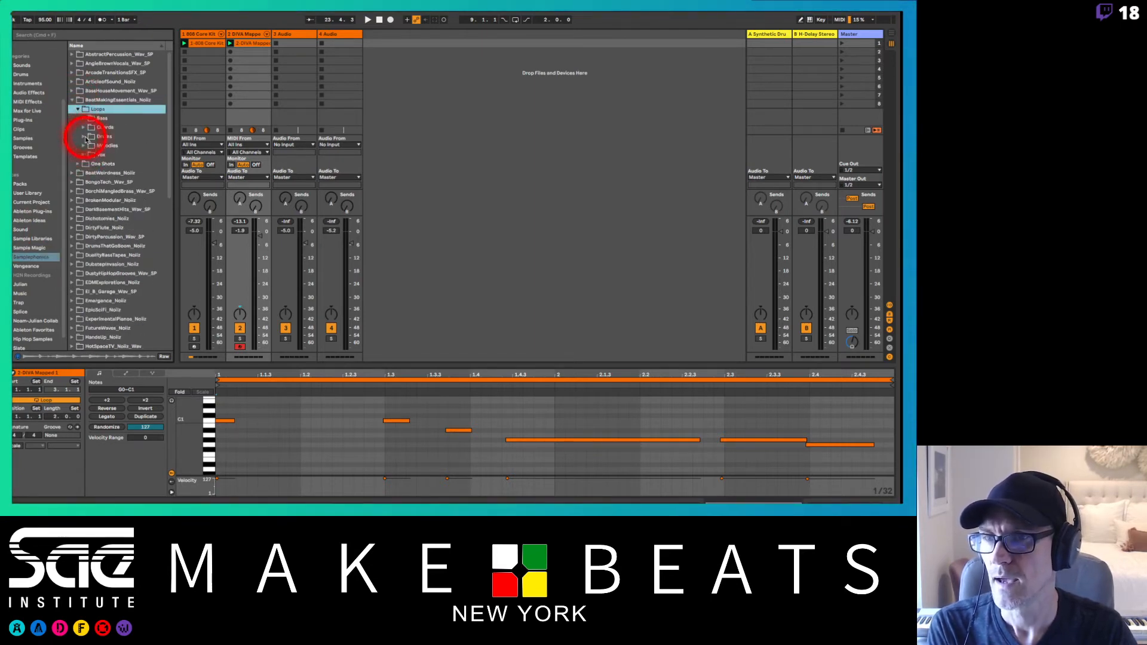
left_click(84, 137)
Step: Audition several drum loops in the pack, including the 90 Texture, 110, 134 Swing and 140 HalfT loops
left_click(105, 190)
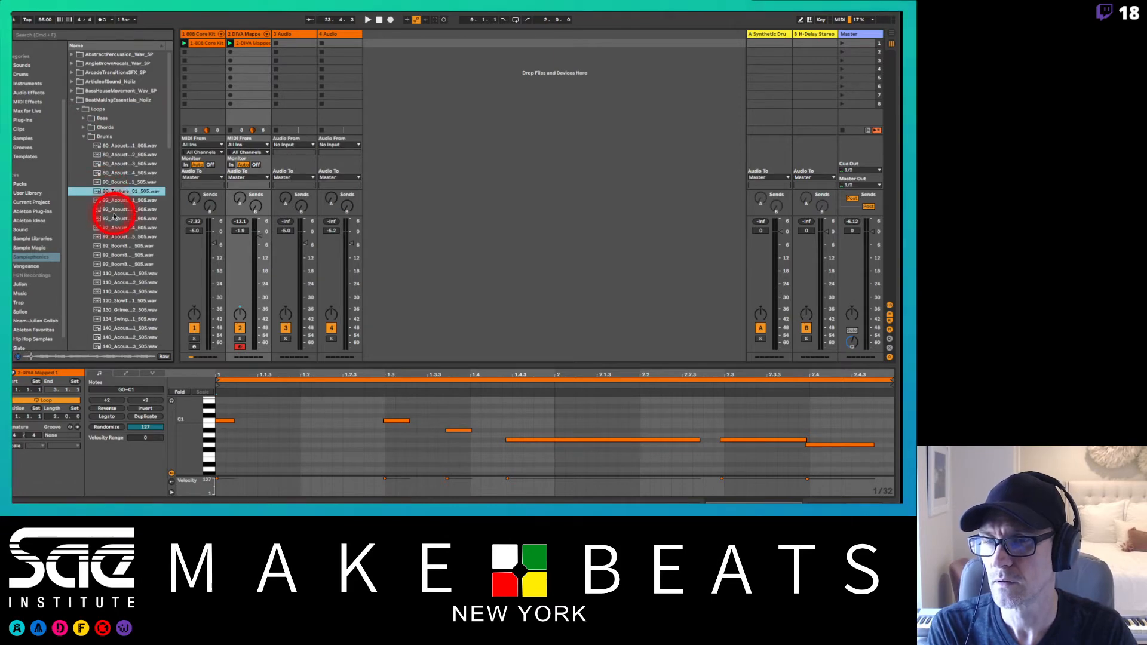
scroll(113, 215, "down", 7)
left_click(114, 209)
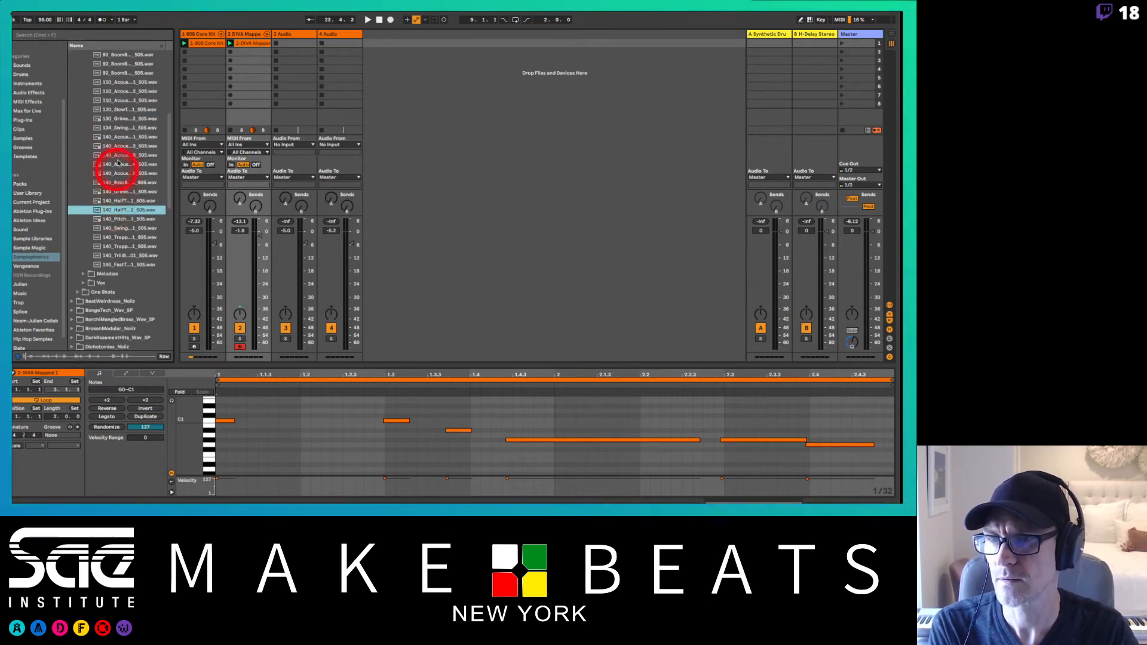
left_click(118, 100)
left_click(115, 91)
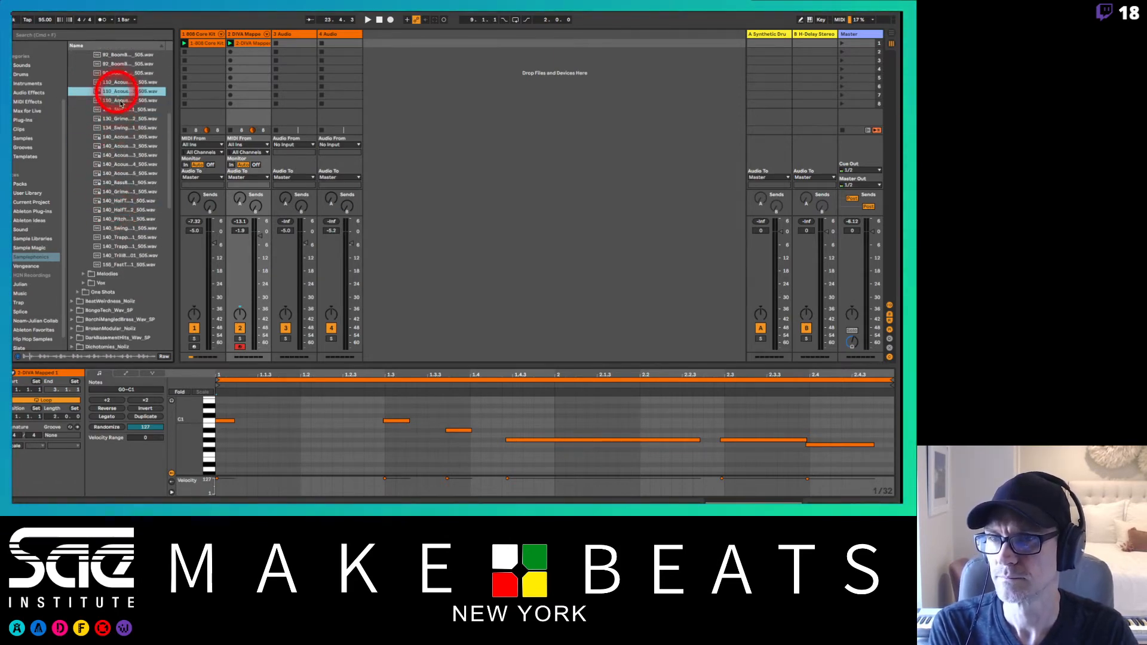
left_click(126, 128)
scroll(116, 86, "up", 1)
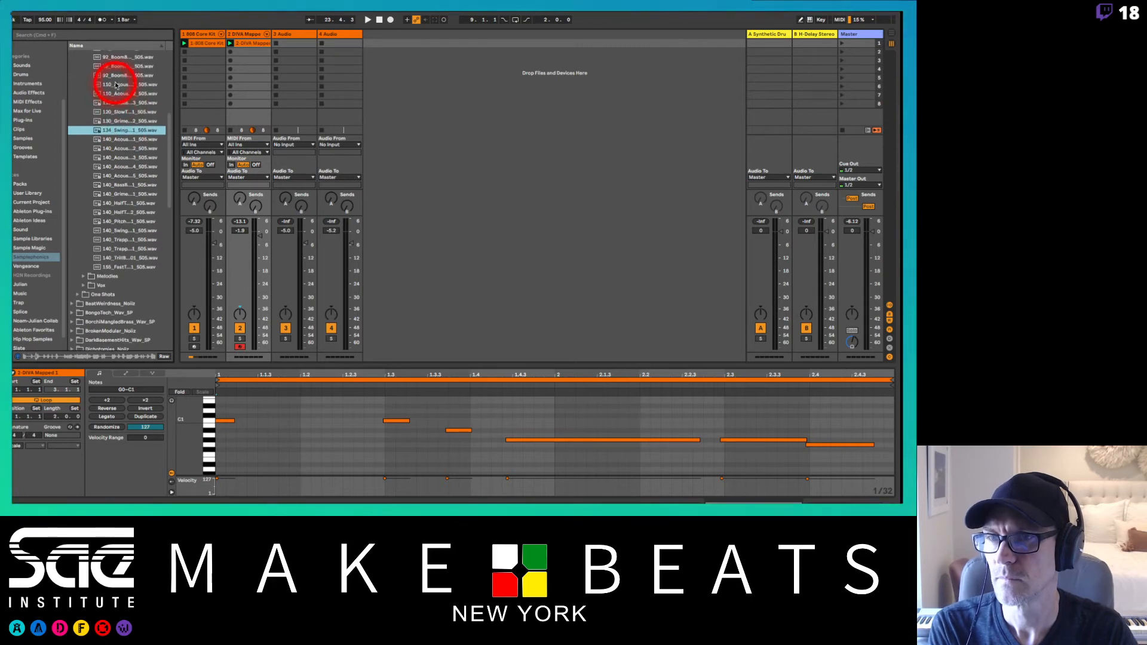
Step: Load the 92_BoomBapBeat loop into the first clip slot of audio track 3 and launch it
left_click(105, 75)
left_click_drag(104, 75, 303, 47)
left_click(276, 43)
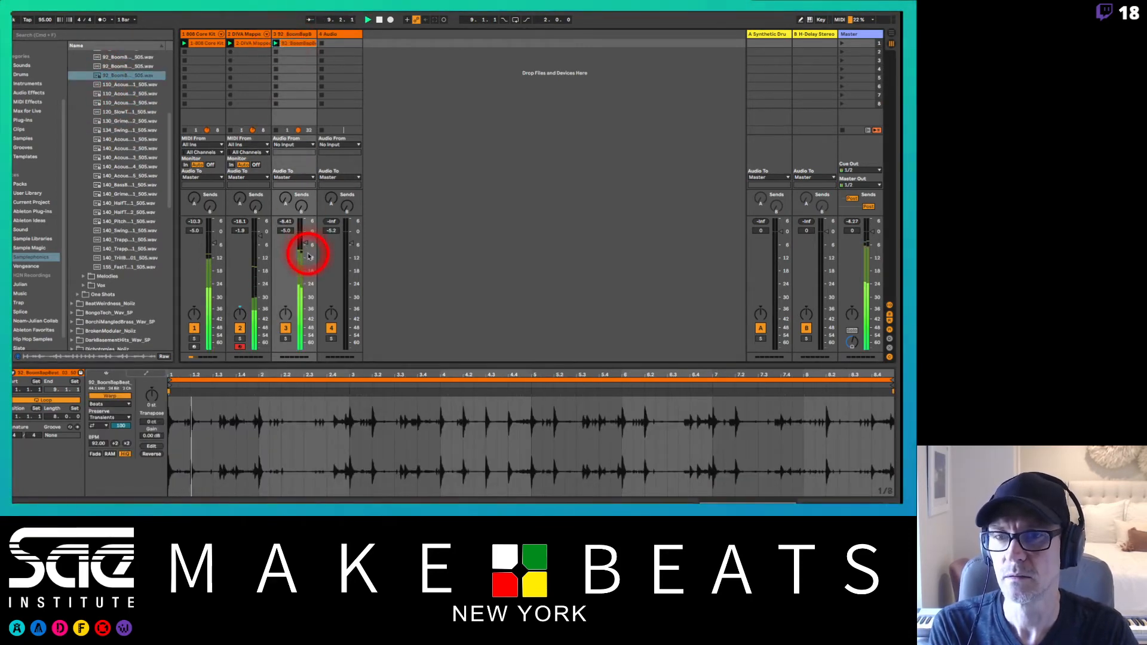
Step: Set track 3's volume to -1.7 dB and stop the 808 Core Kit drum clip on track 1
left_click_drag(304, 244, 306, 239)
left_click(185, 52)
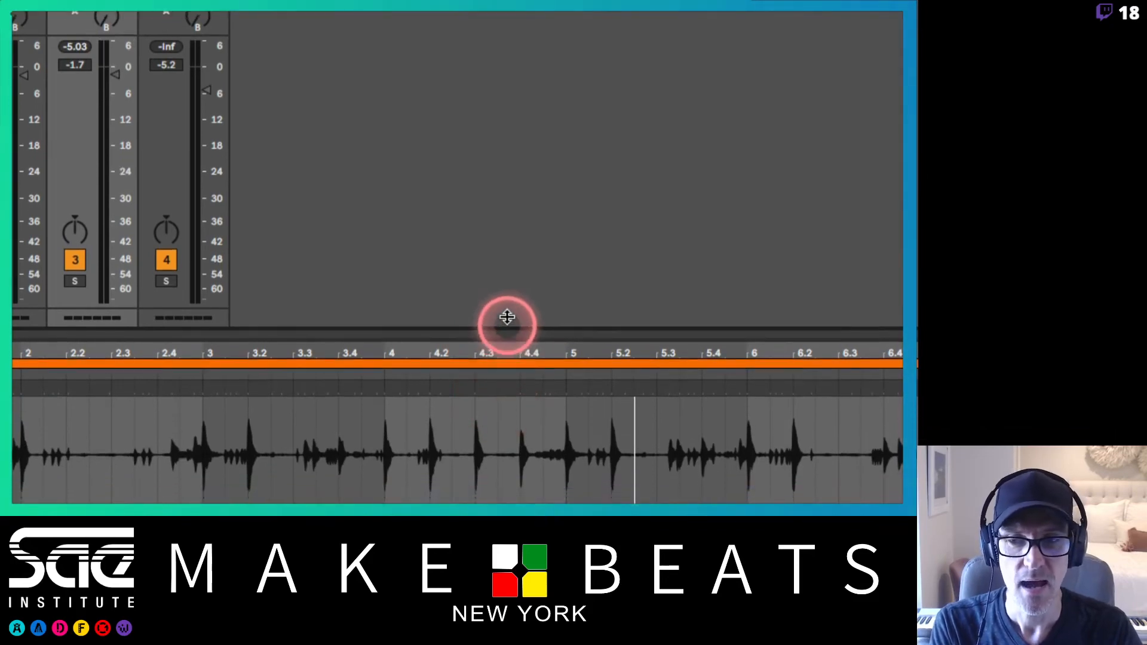
Step: Enlarge the boom bap loop's waveform editor for a closer look, and shrink it back to a small height
left_click_drag(507, 317, 479, 118)
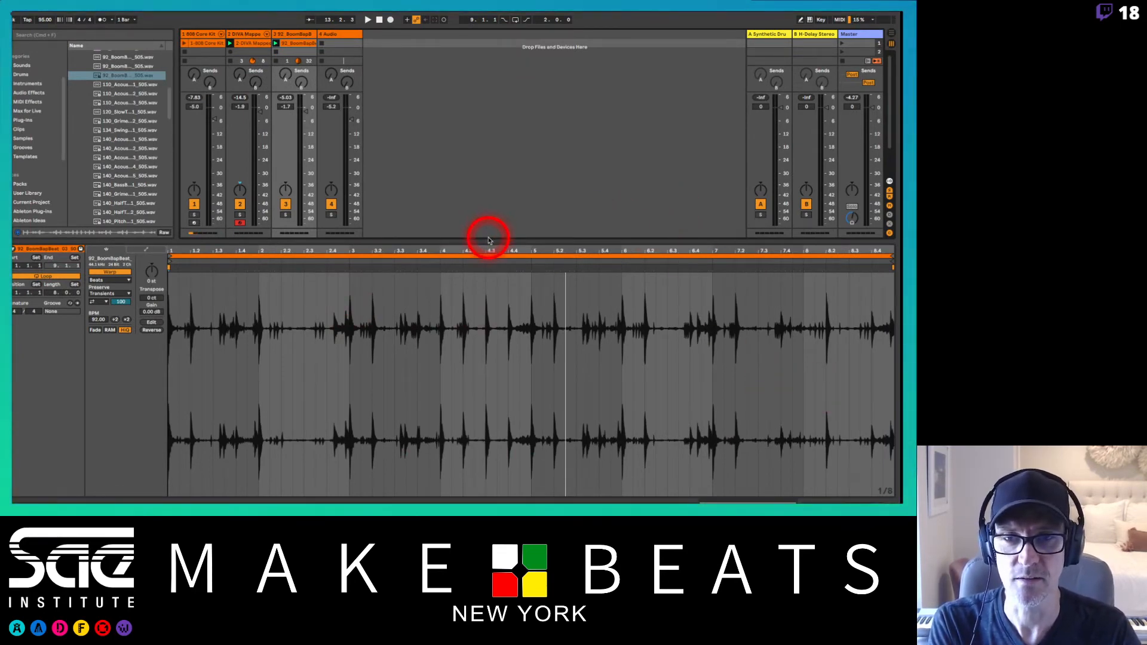
left_click_drag(490, 242, 478, 371)
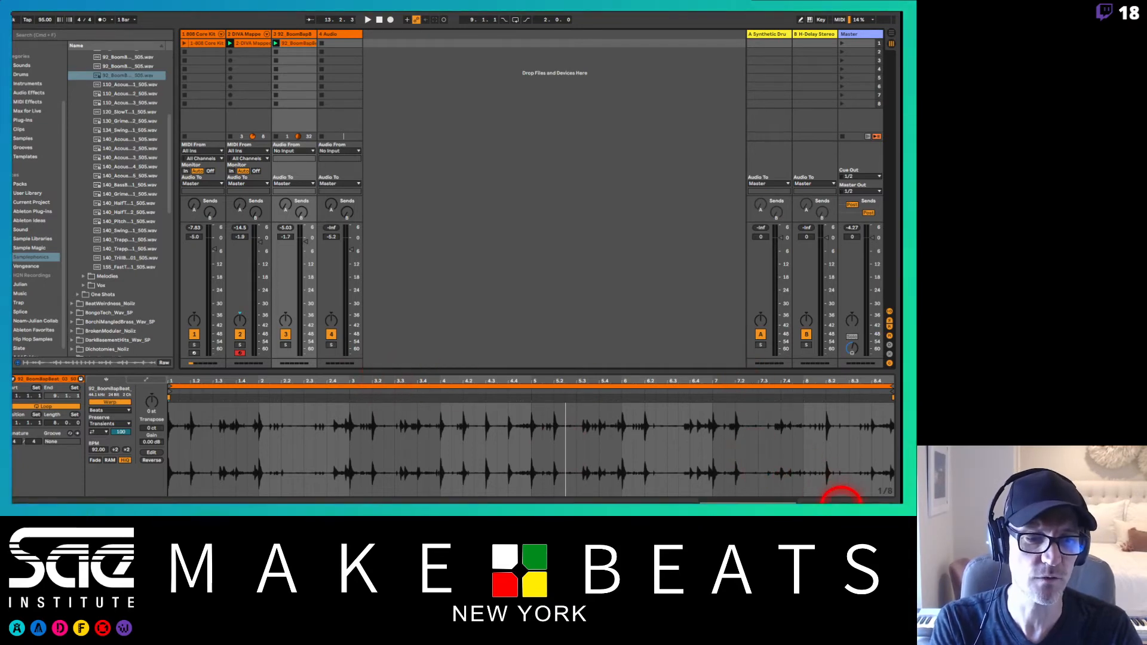
Step: Switch the detail area back and forth between the boom bap loop's waveform and track 3's device chain
left_click(841, 506)
left_click(779, 507)
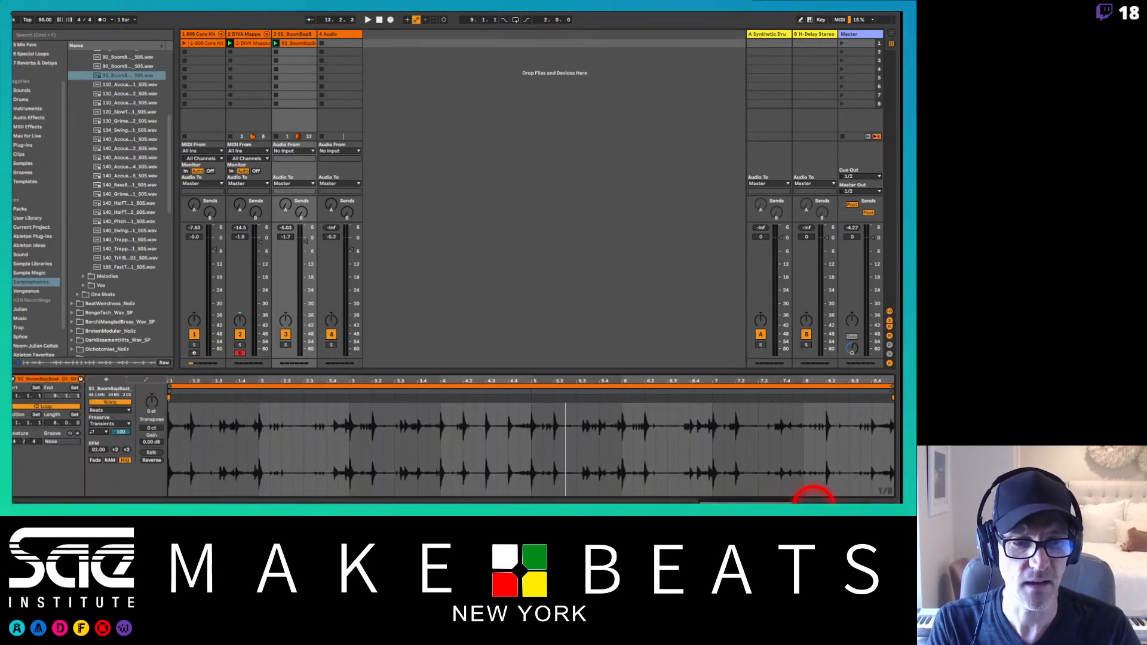
left_click(813, 501)
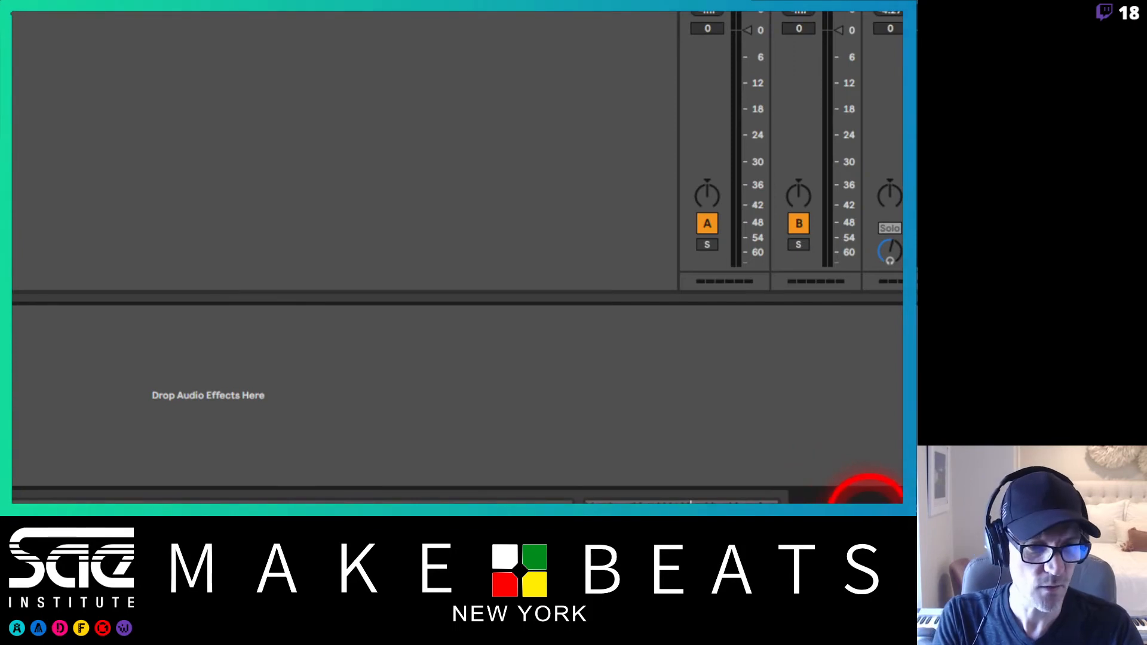
left_click(762, 500)
left_click(814, 500)
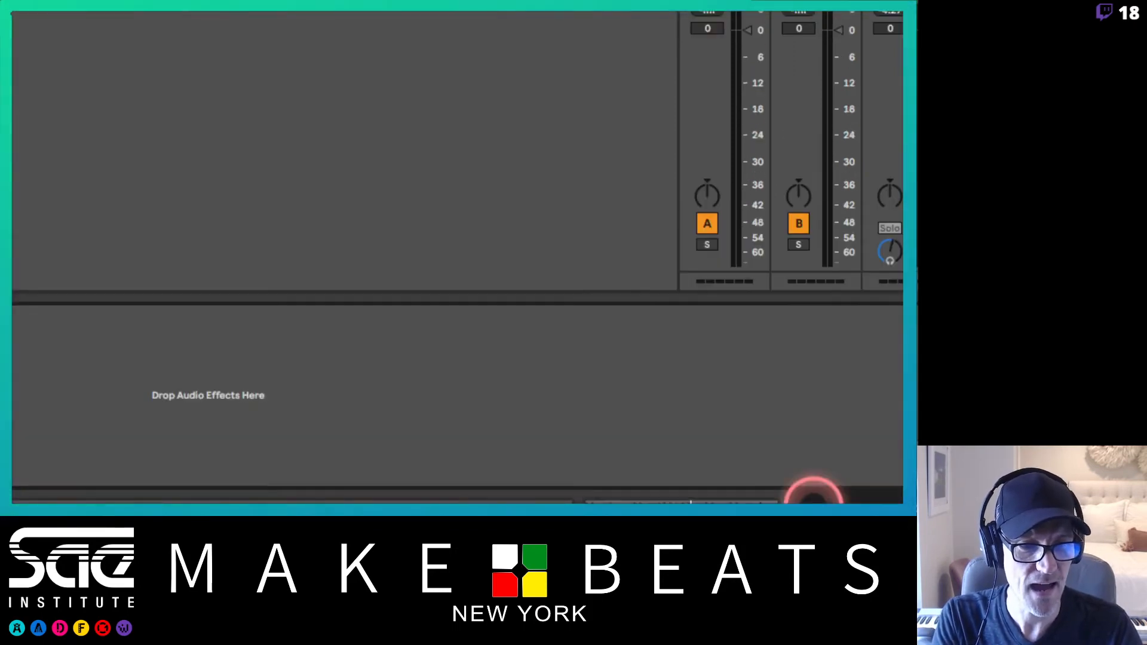
left_click(762, 501)
left_click(814, 501)
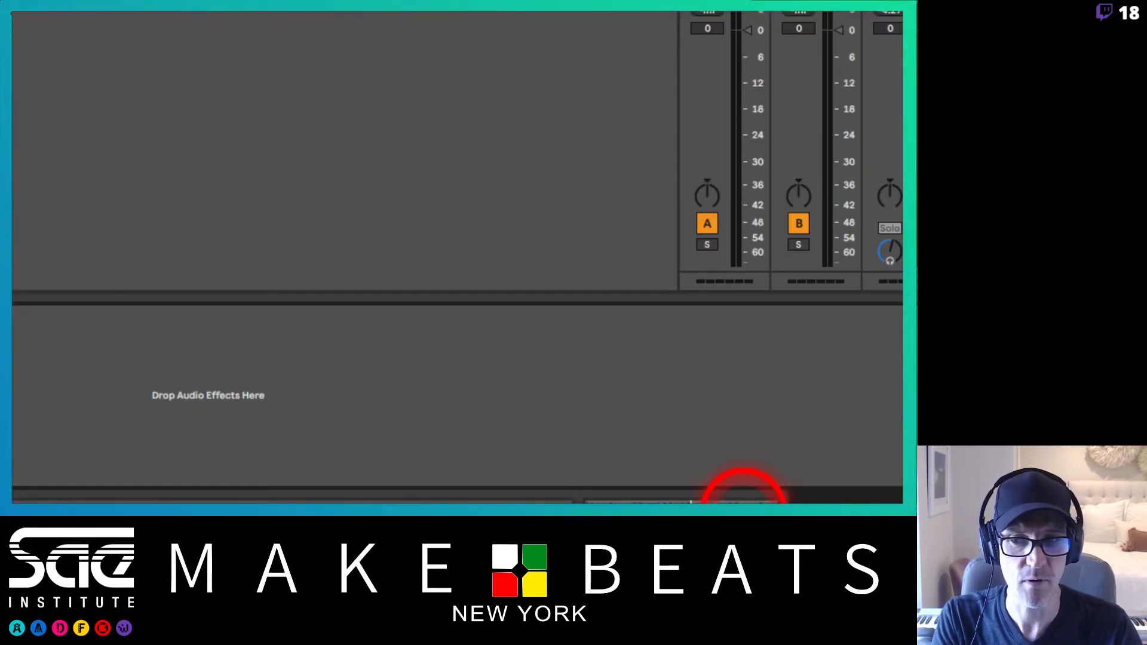
left_click(762, 501)
left_click(800, 500)
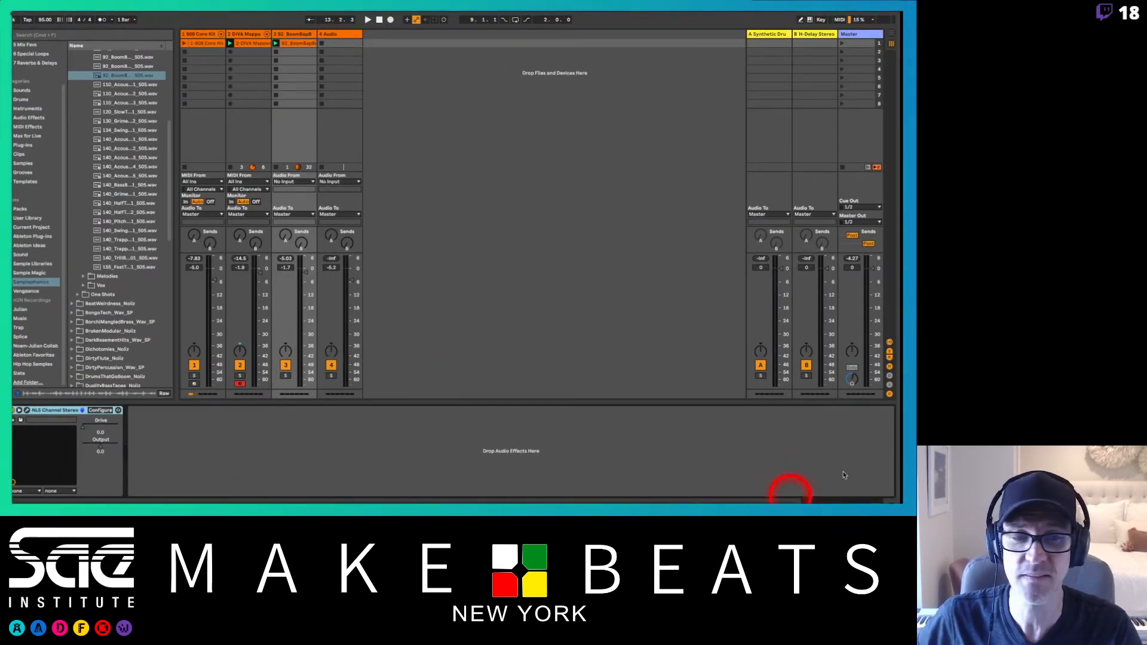
left_click(722, 500)
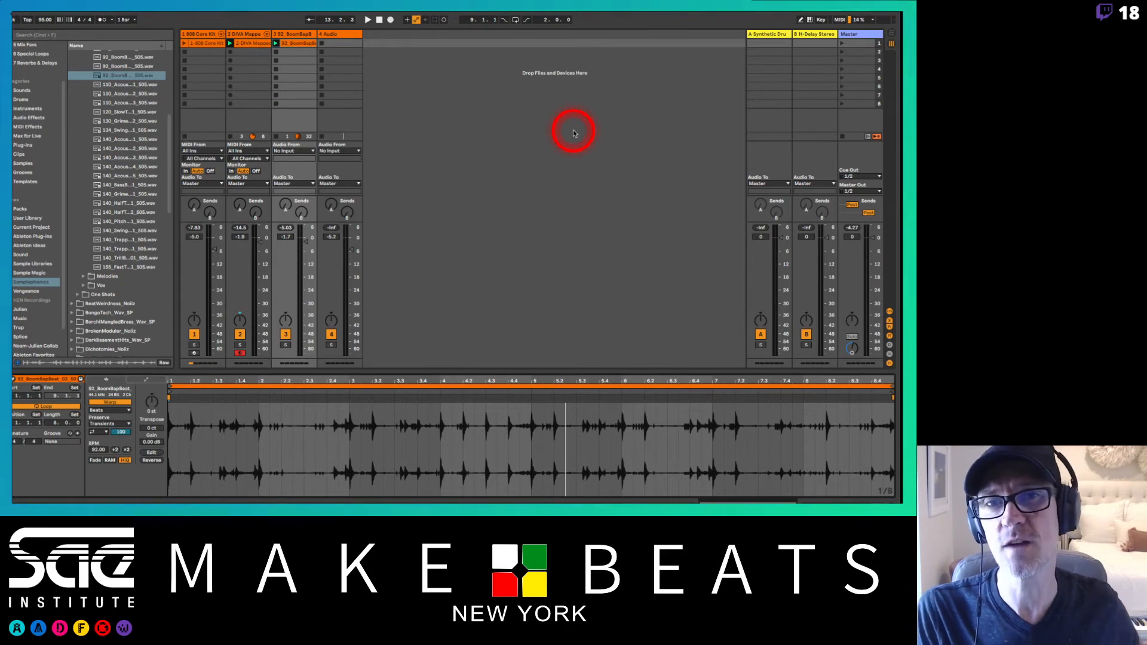
Step: Alternate repeatedly between Clip View and Device View for the boom bap track, ending on Clip View
key("shift+Tab")
key("shift+Tab")
key("shift+Tab")
key("shift+Tab")
key("shift+Tab")
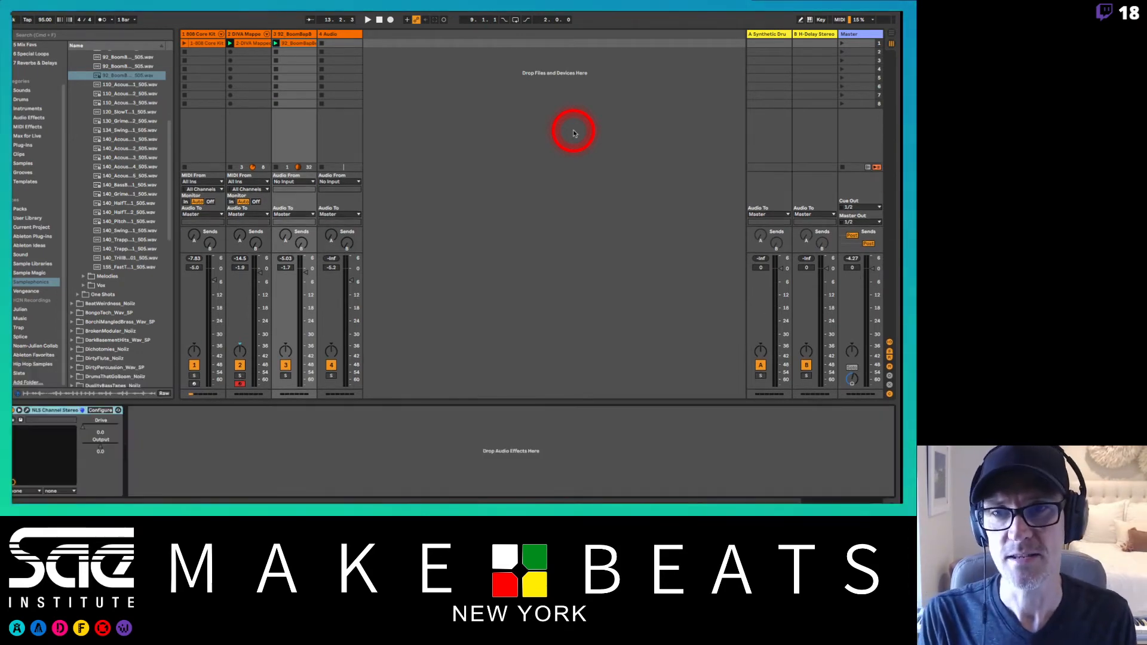
key("shift+Tab")
key("shift+Tab")
key("shift+Tab")
key("shift+Tab")
key("shift+Tab")
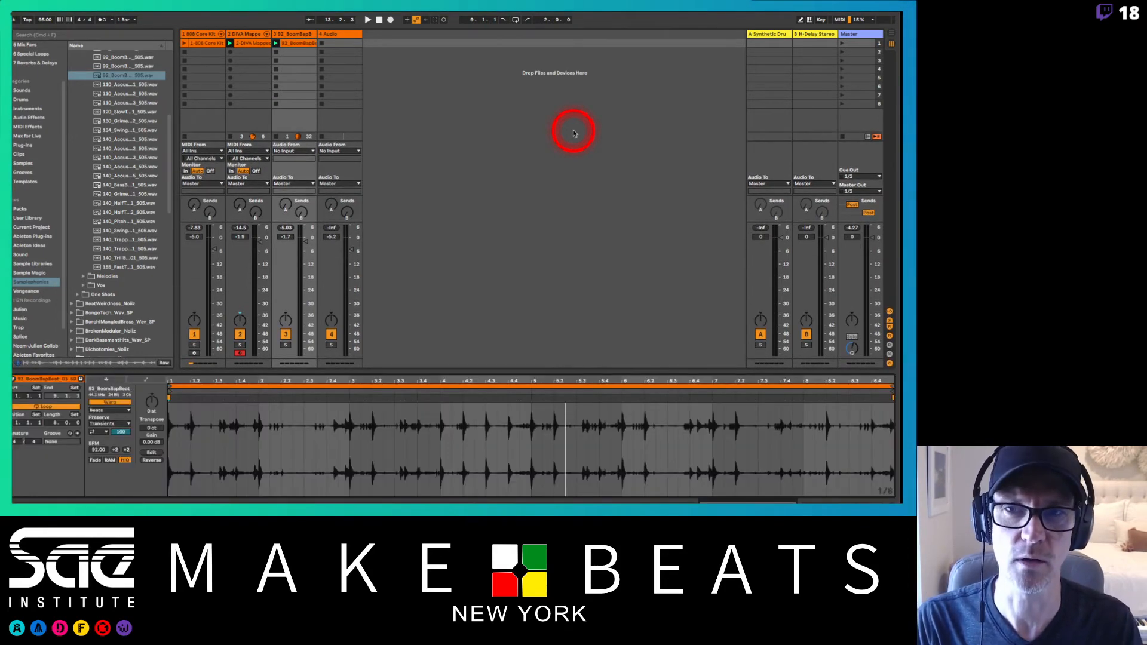
key("shift+Tab")
key("shift+Tab")
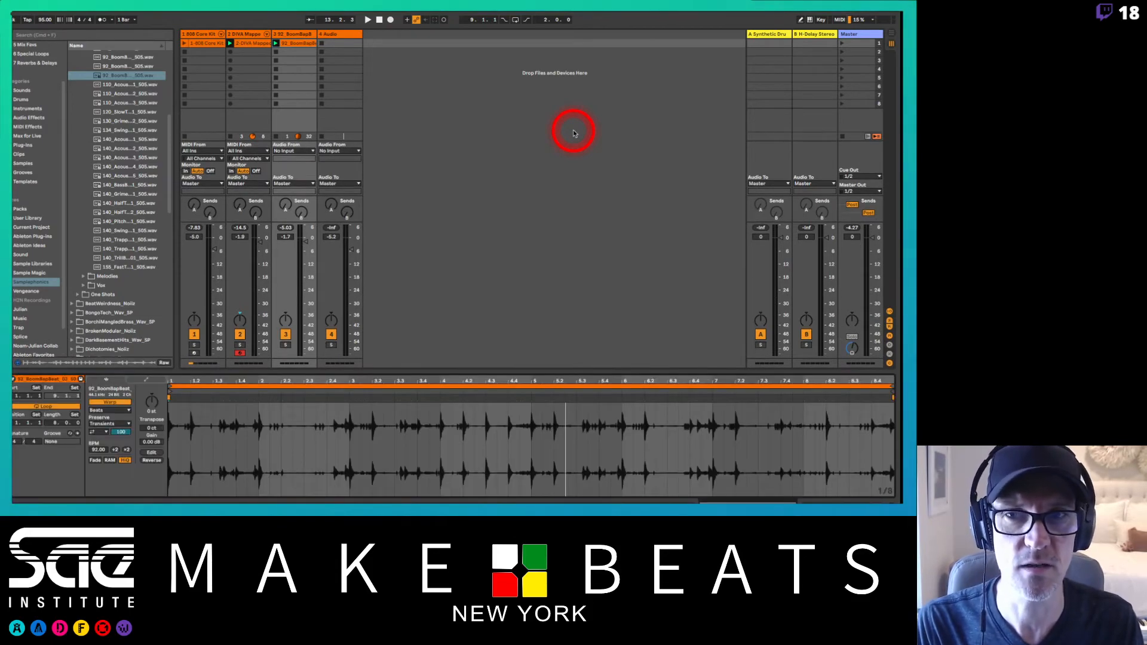
key("shift+Tab")
key("shift+Tab")
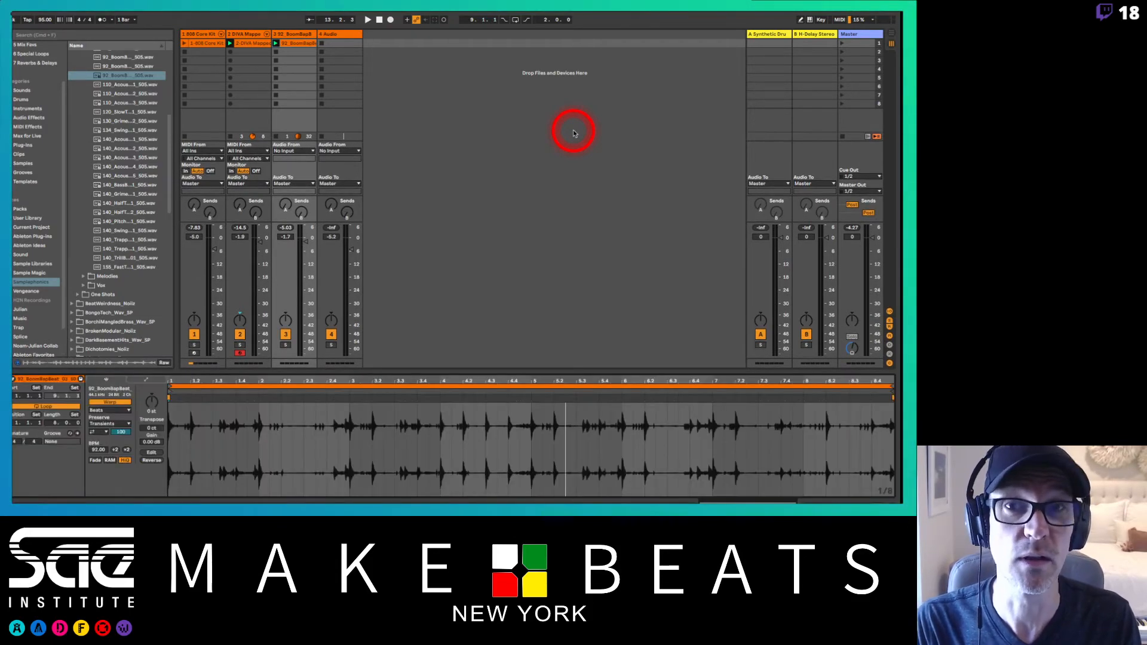
key("shift+Tab")
key("shift+Tab")
key("shift+Tab")
key("shift+Tab")
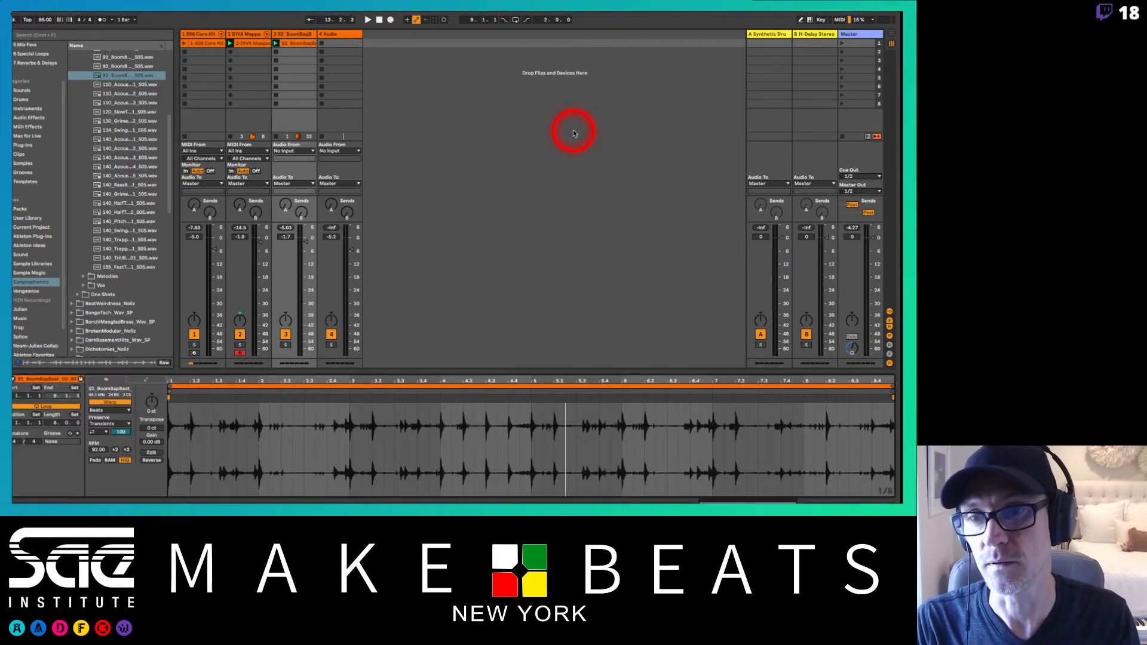
Step: Toggle repeatedly between Session View and Arrangement View, ending on Arrangement View
key("Tab")
key("Tab")
key("Tab")
key("Tab")
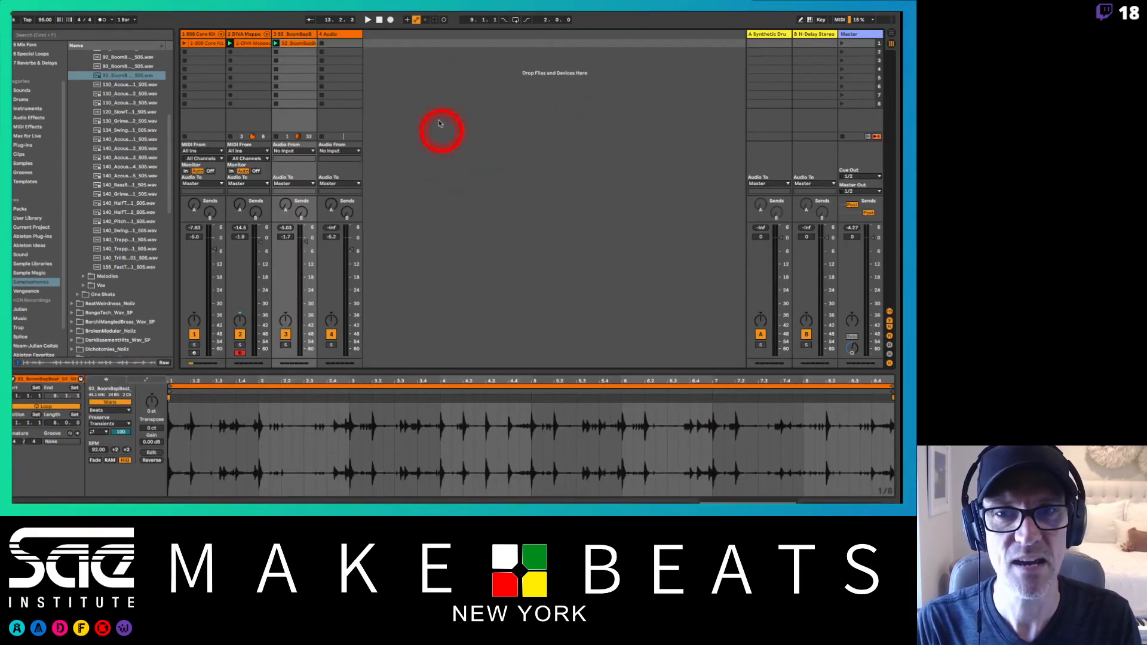
key("Tab")
key("Tab")
key("Tab")
key("Tab")
key("Tab")
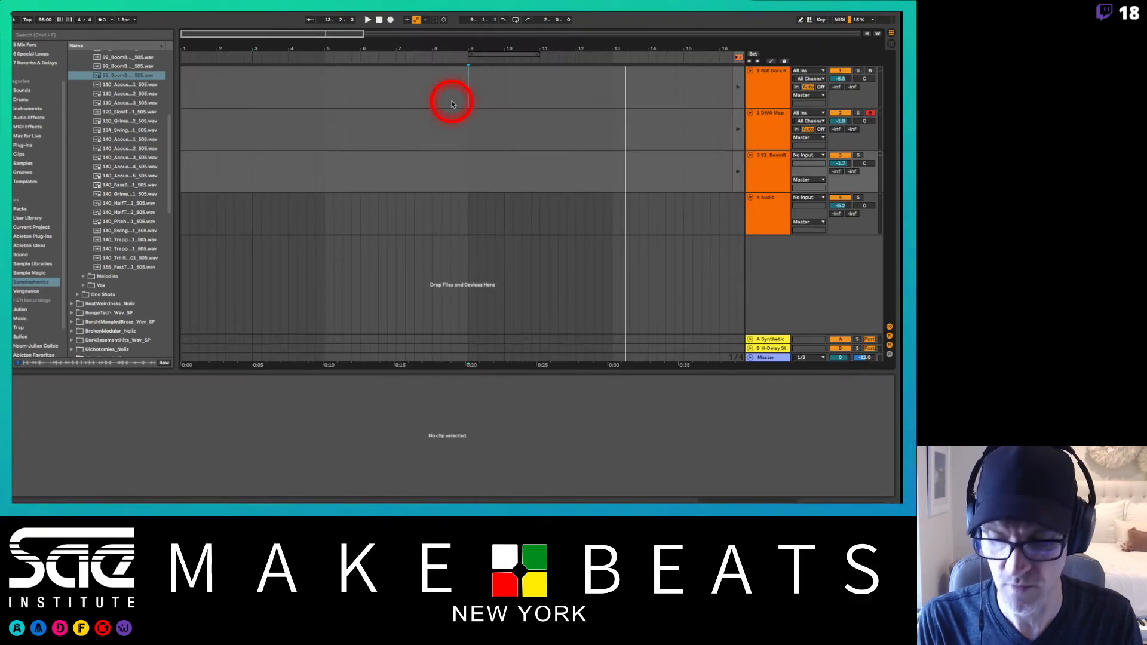
key("Tab")
key("Tab")
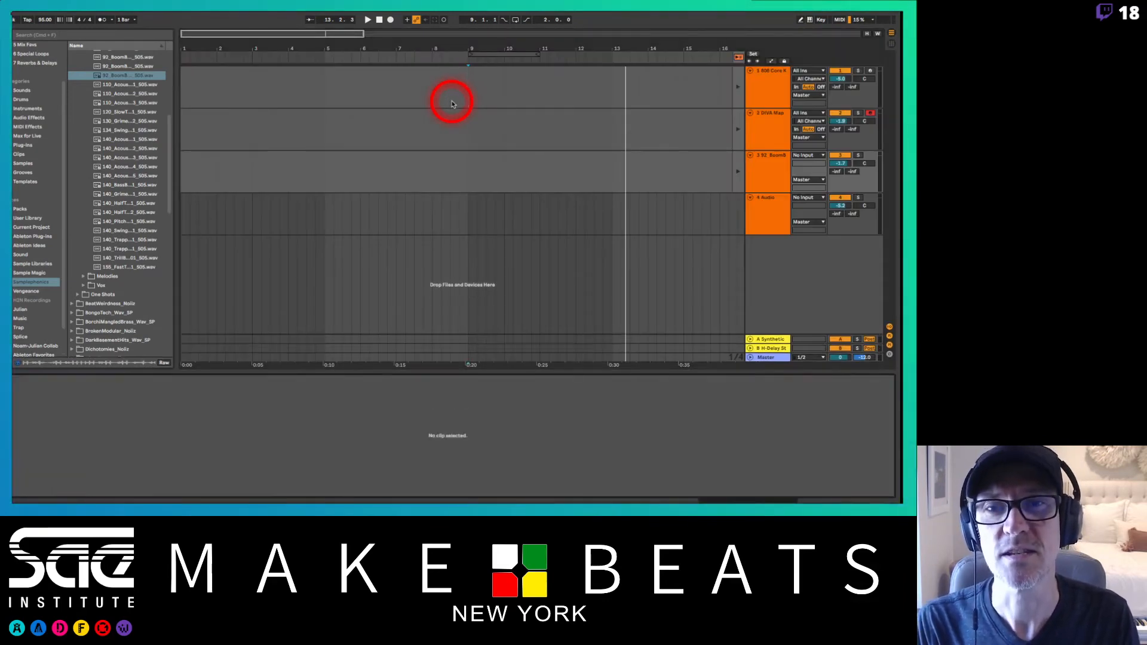
Step: Alternate between Clip View and Device View in the arrangement, show track 3's devices, and return to Session View
key("shift+Tab")
key("shift+Tab")
key("shift+Tab")
key("shift+Tab")
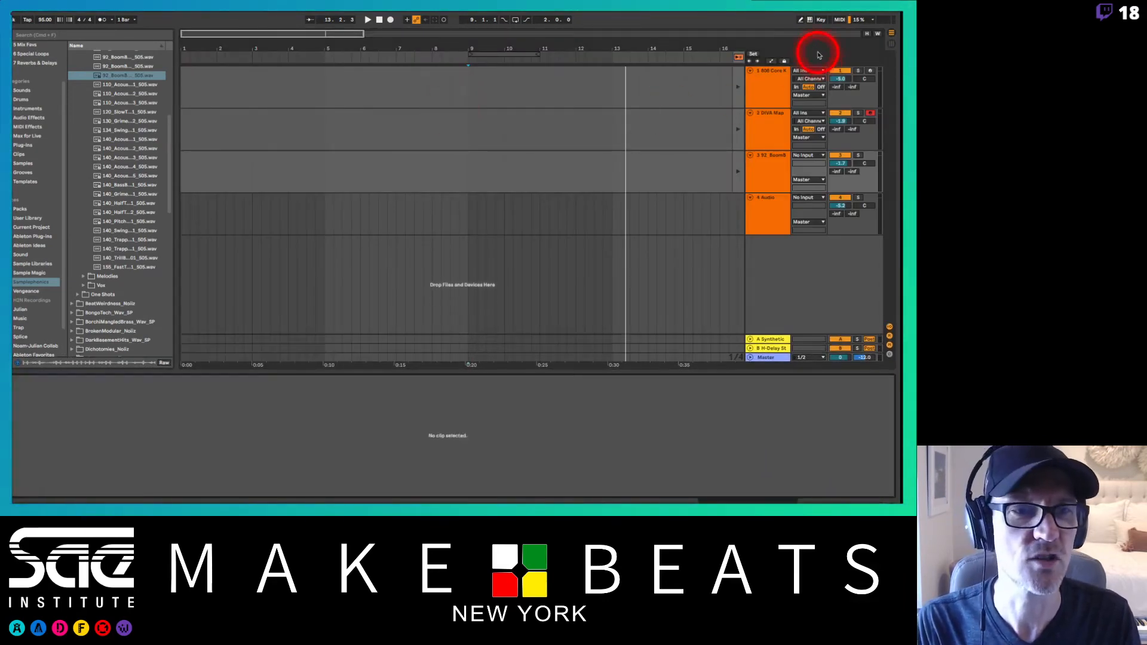
key("shift+Tab")
key("shift+Tab")
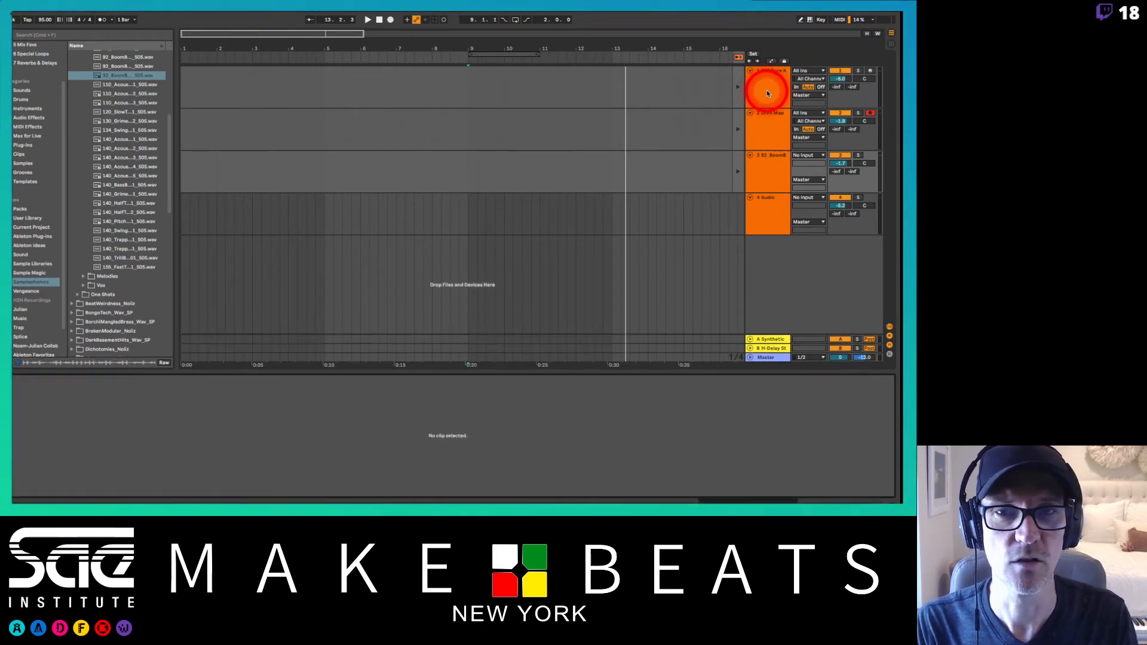
key("shift+Tab")
left_click(786, 178)
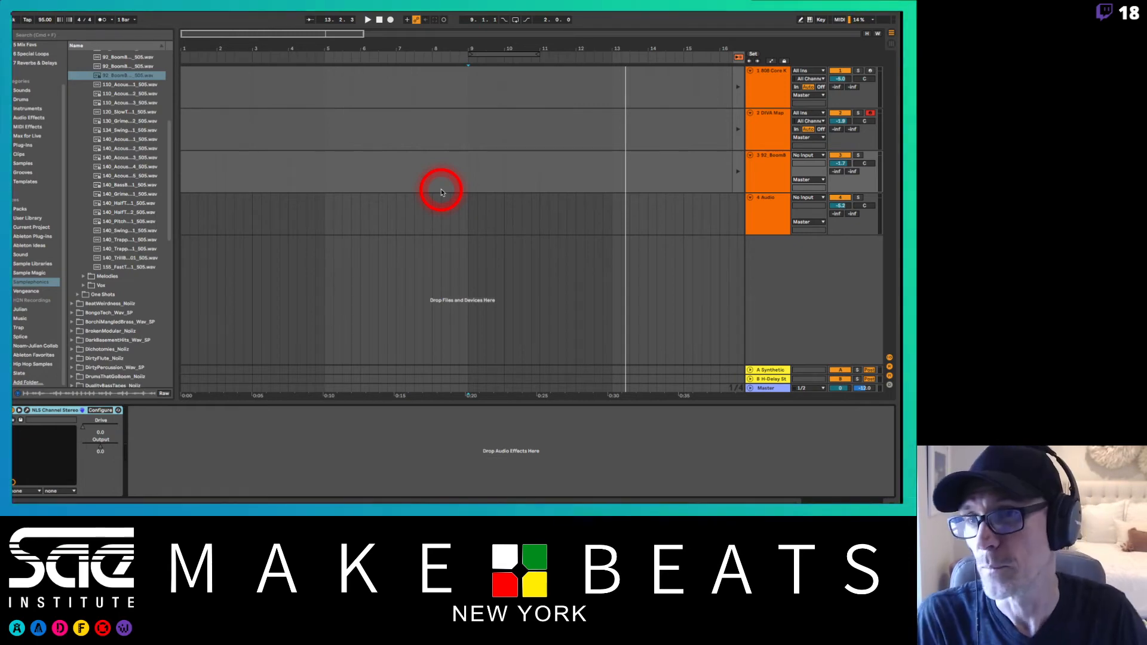
key("Tab")
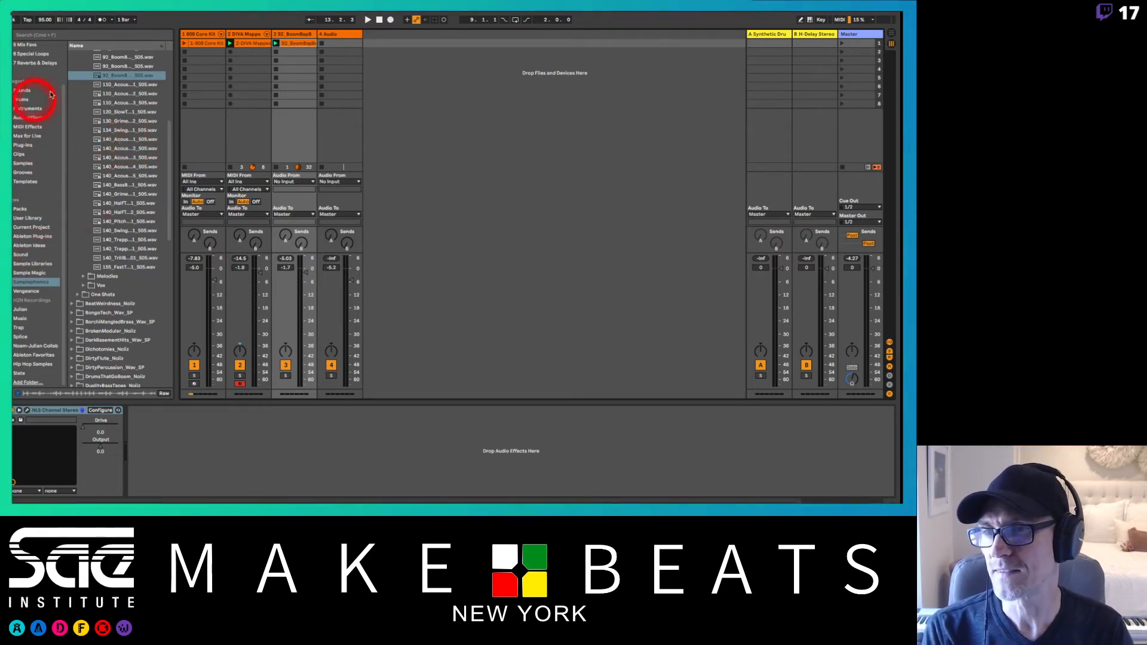
Step: Hide and show the browser repeatedly, leaving it visible beside the Session View tracks
scroll(39, 99, "up", 3)
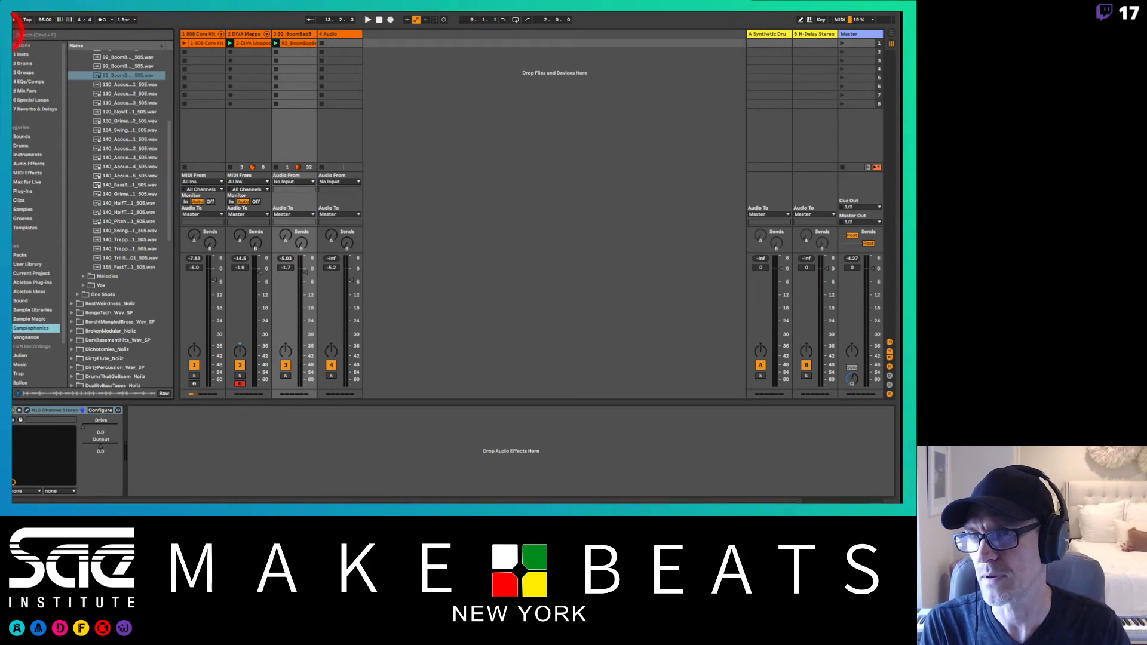
left_click(14, 21)
left_click(14, 20)
left_click(13, 19)
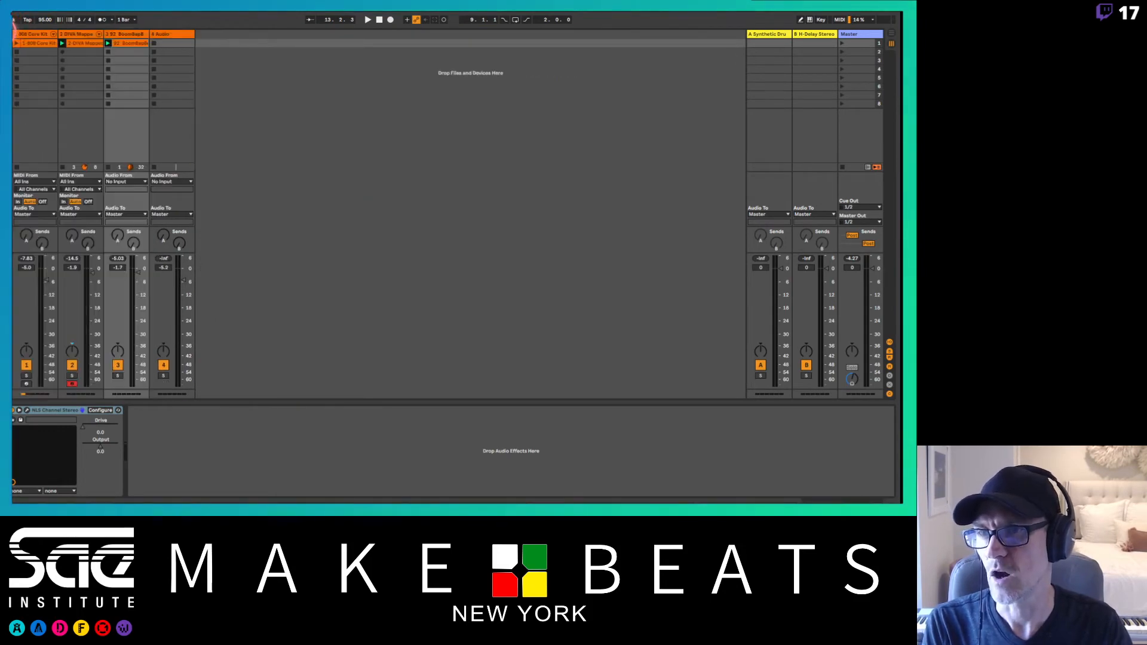
left_click(14, 20)
left_click(15, 20)
left_click(14, 20)
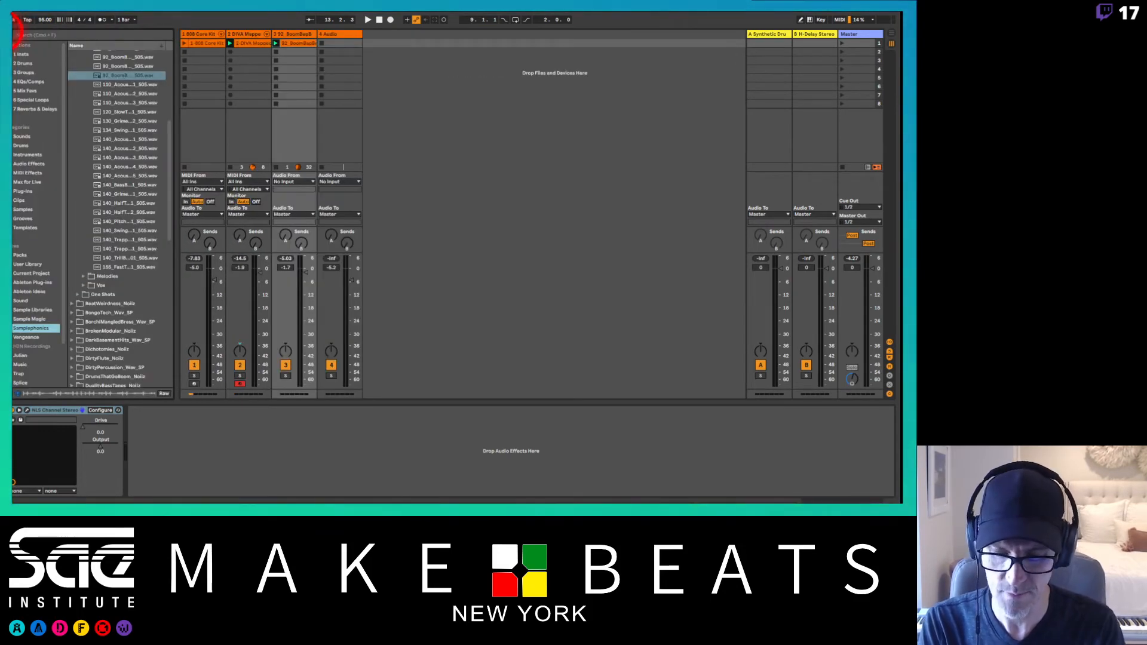
left_click(14, 20)
left_click(14, 20)
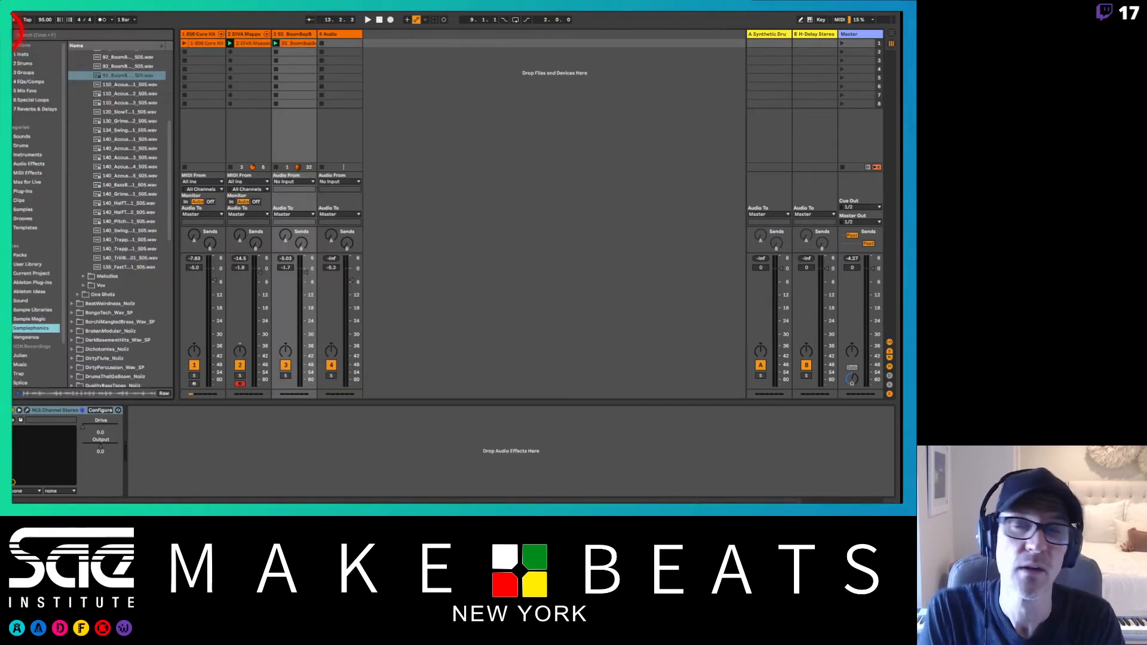
left_click(14, 20)
left_click(15, 21)
left_click(15, 20)
left_click(14, 20)
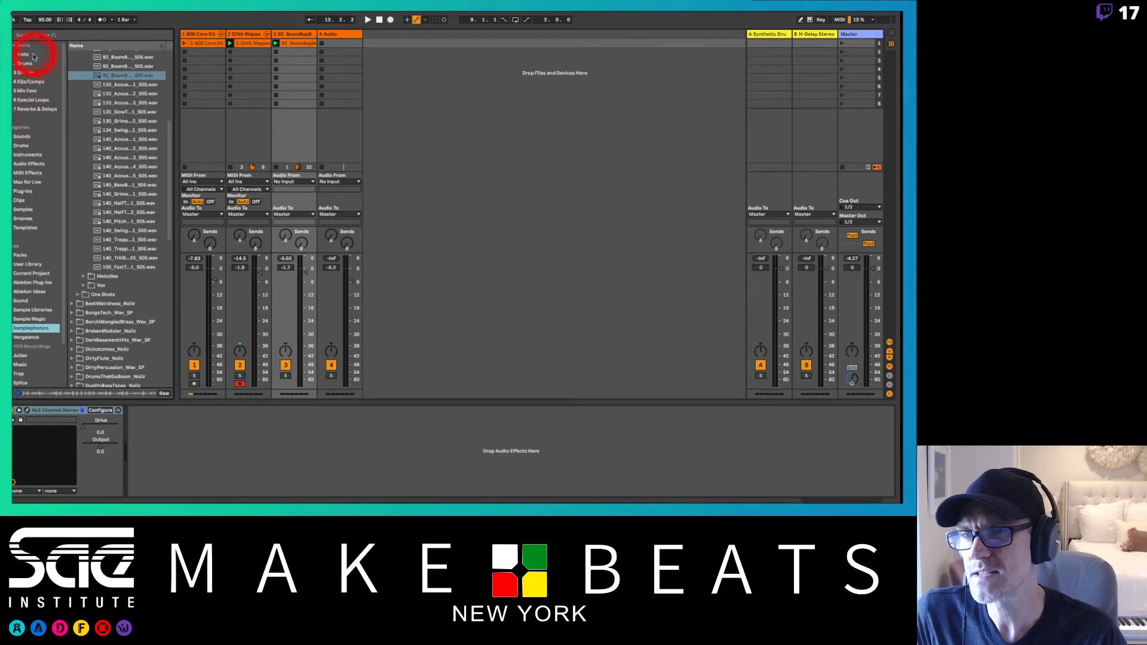
Step: Look at the browser's Sounds category and go through the kit presets in the Drums category
left_click(21, 137)
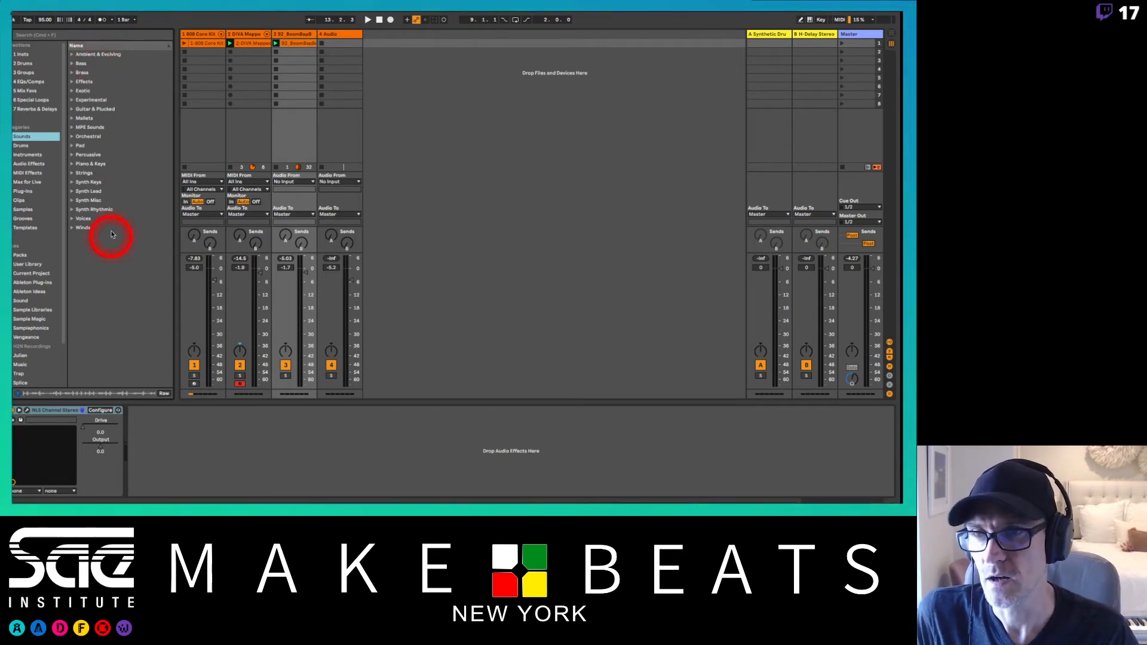
left_click(22, 146)
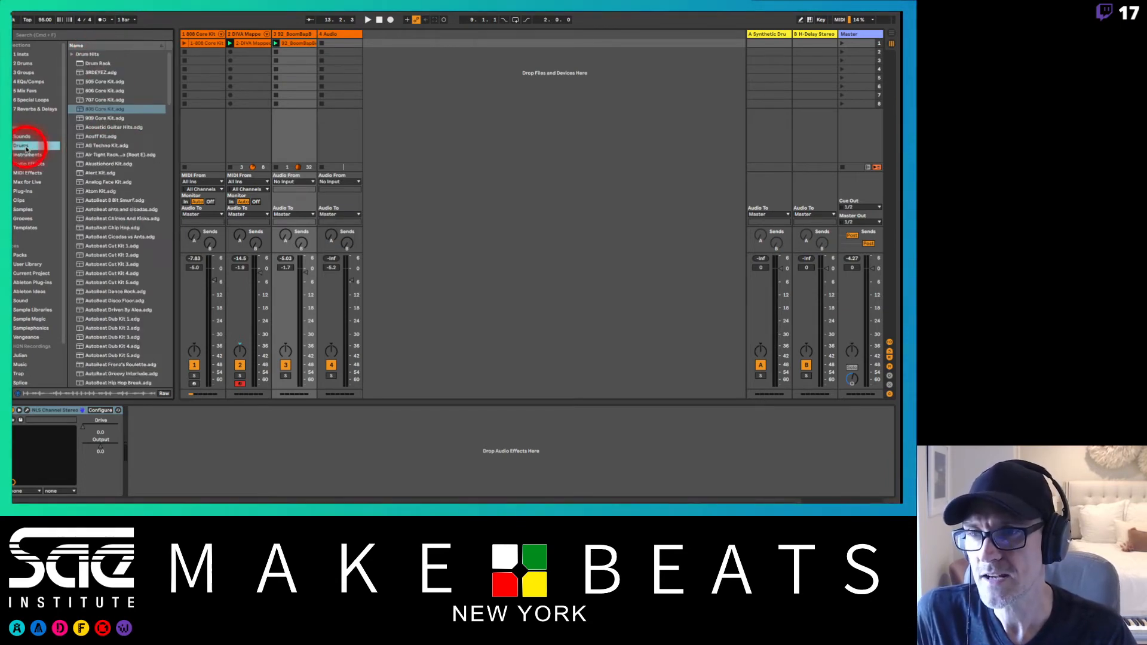
scroll(149, 121, "down", 20)
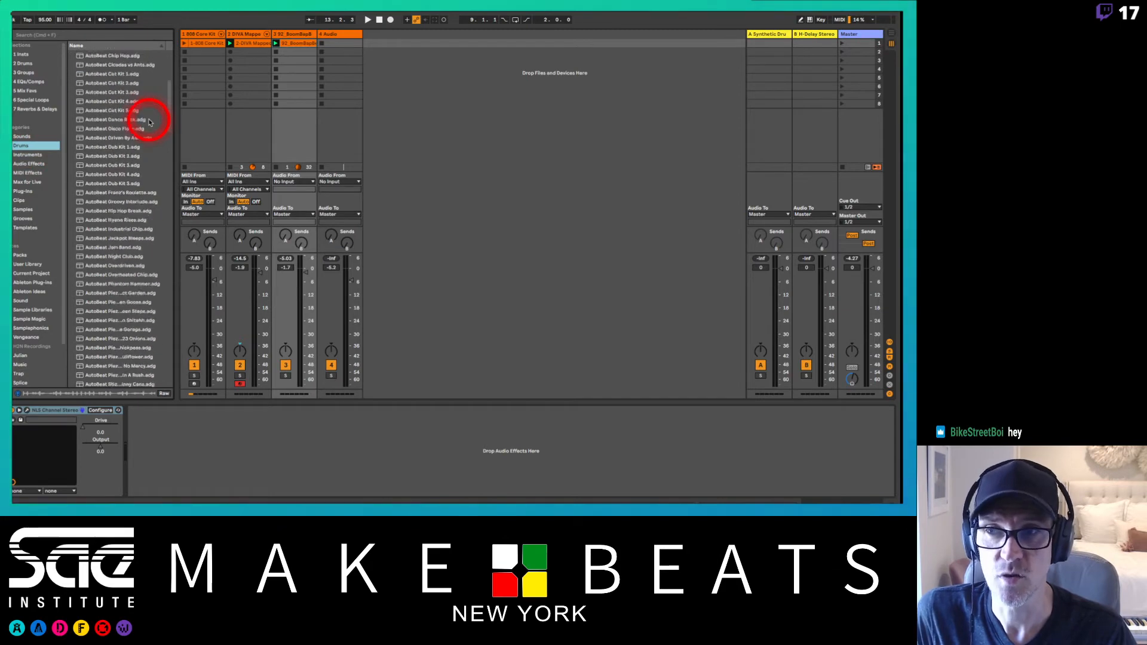
scroll(149, 122, "down", 7)
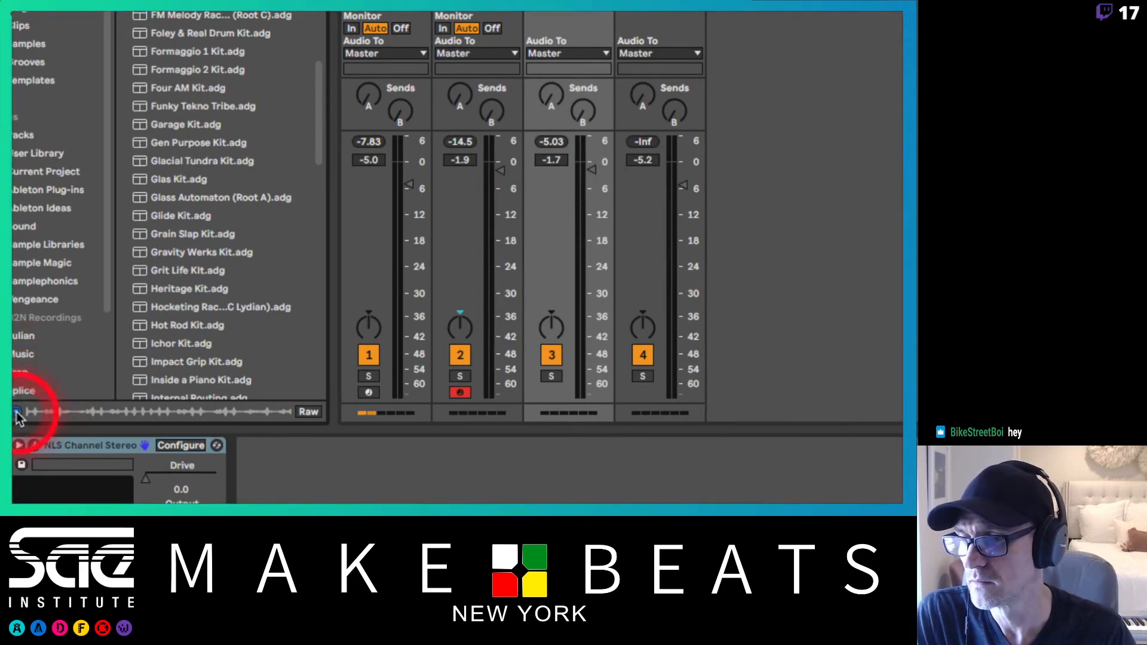
Step: Preview several drum kits, including Gravity Werks, Glass Automaton, Glide, Glas, Foley & Real Drum, Heritage and Grit Life
left_click(173, 252)
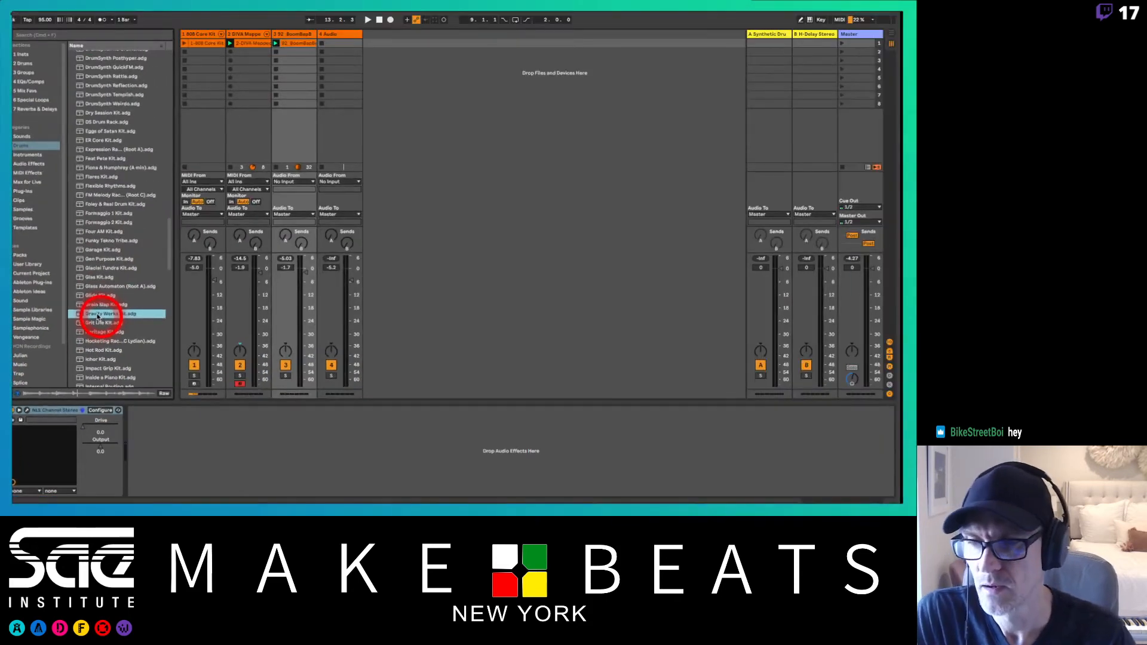
left_click(93, 287)
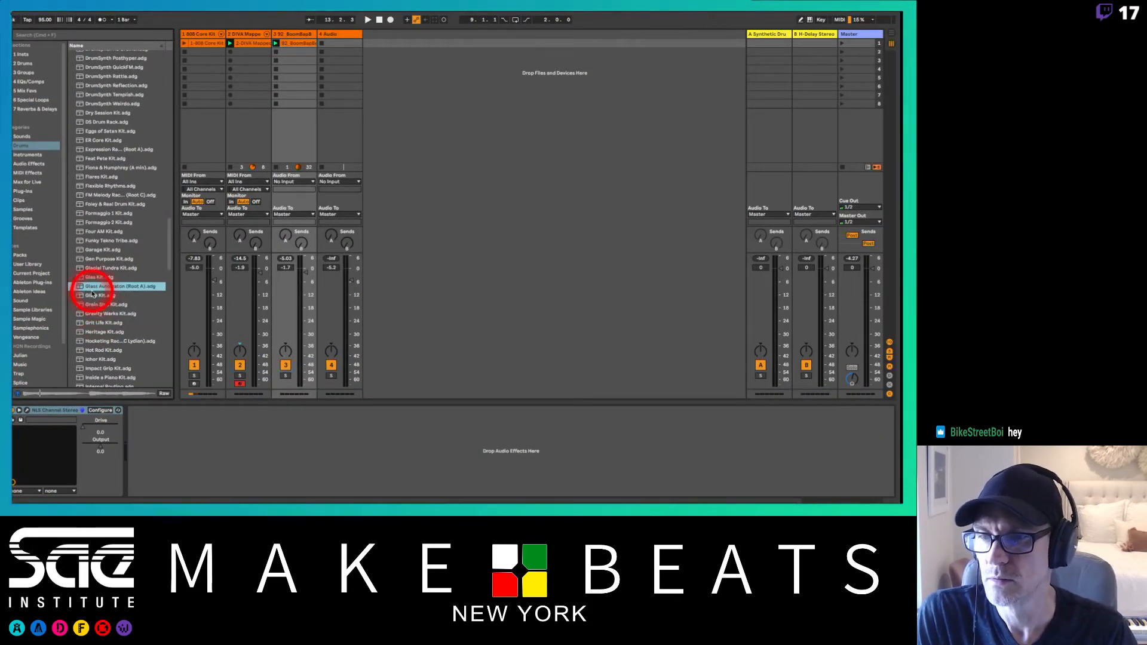
left_click(100, 296)
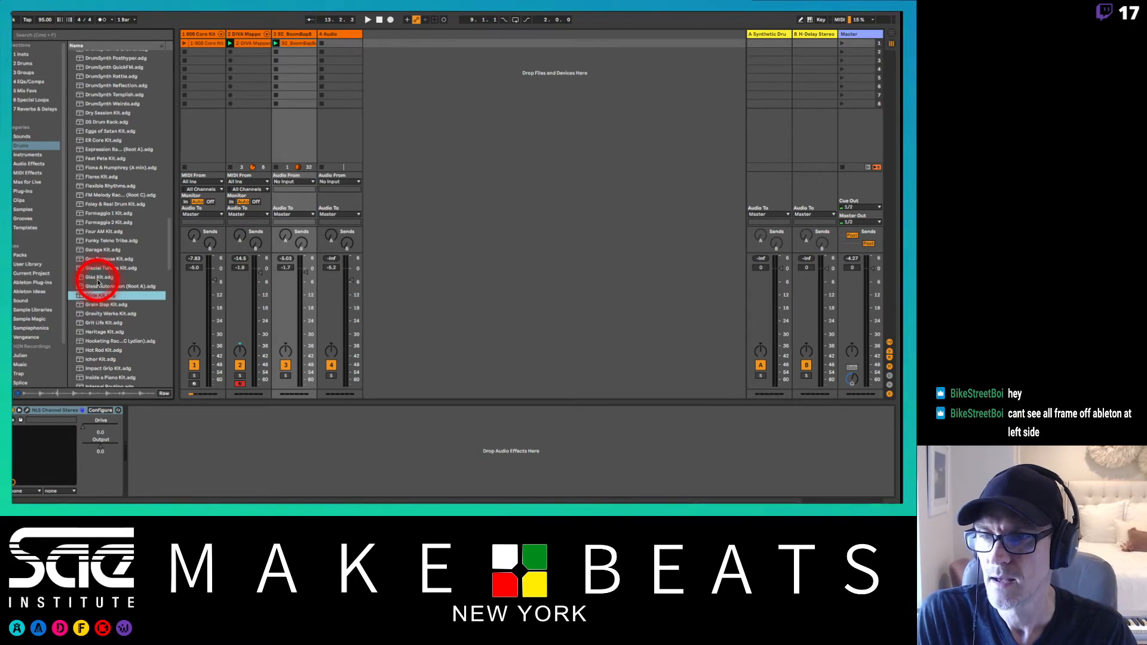
left_click(99, 278)
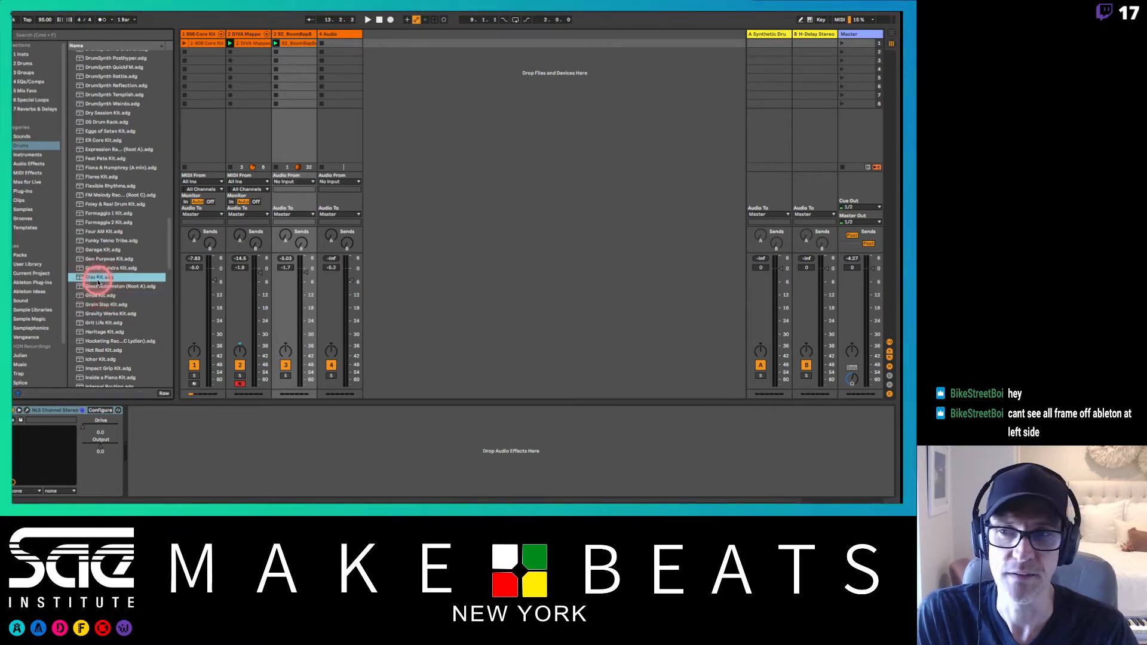
left_click(92, 205)
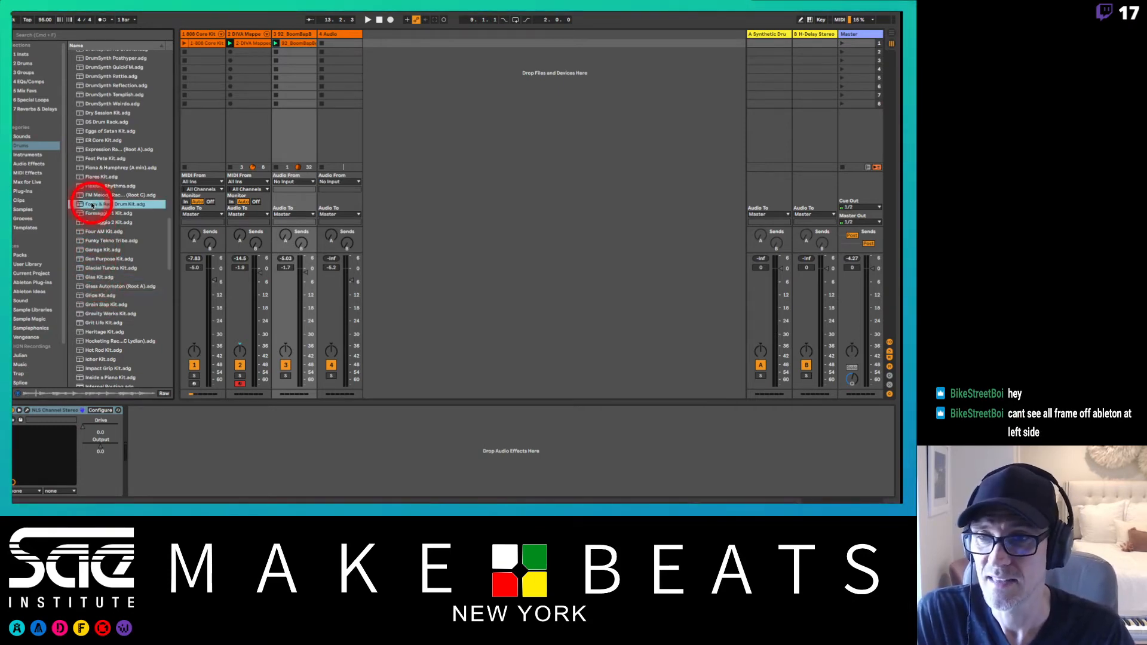
left_click(93, 331)
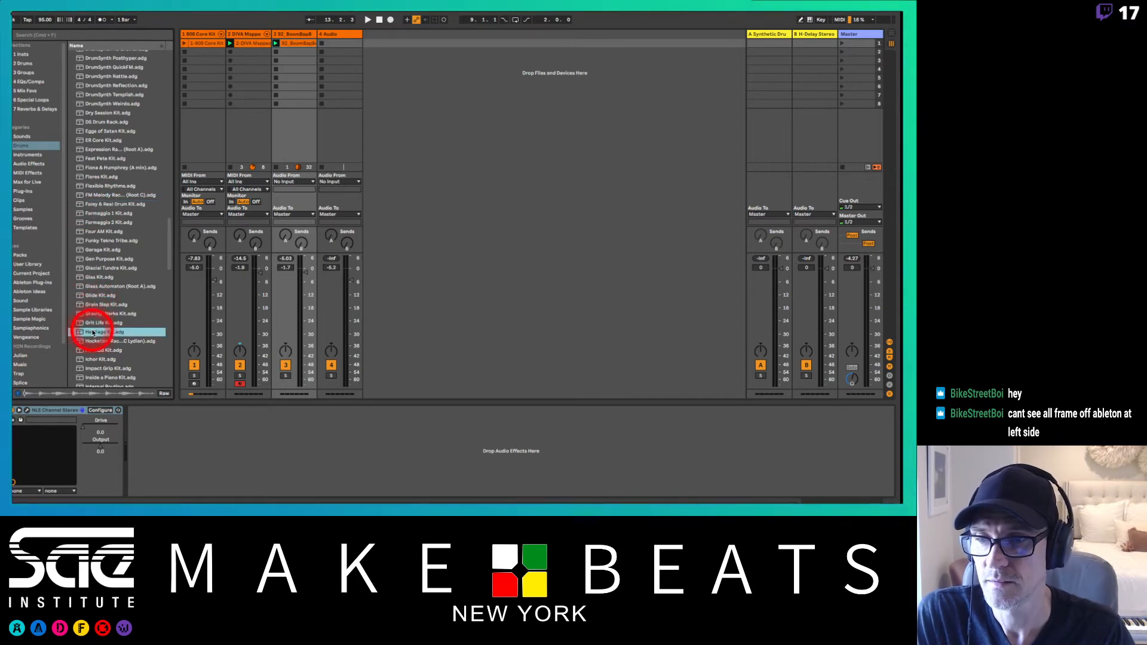
left_click(90, 323)
Step: Load Gravity Werks Kit onto a new MIDI track after track 4
left_click(95, 314)
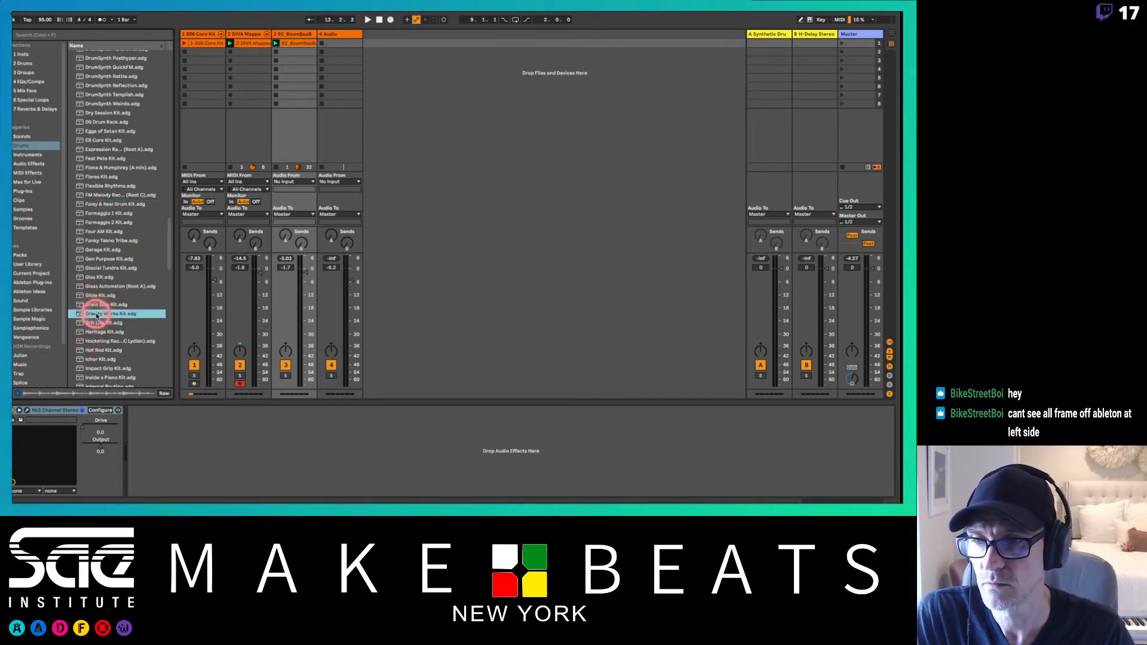
left_click(442, 74)
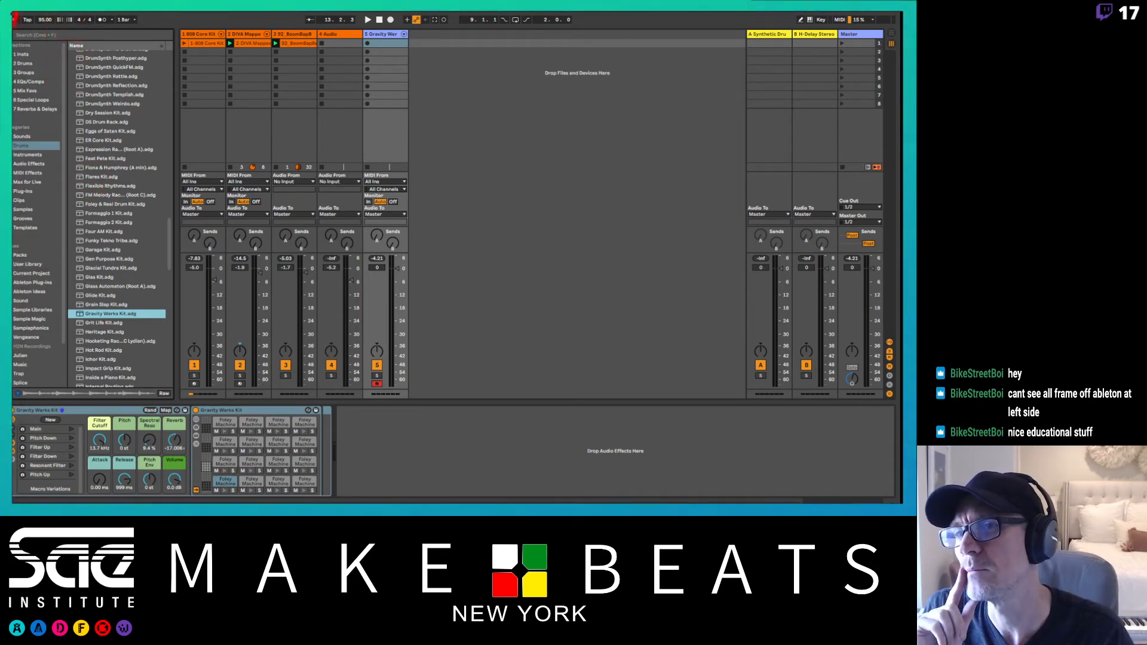
left_click_drag(2, 18, 17, 18)
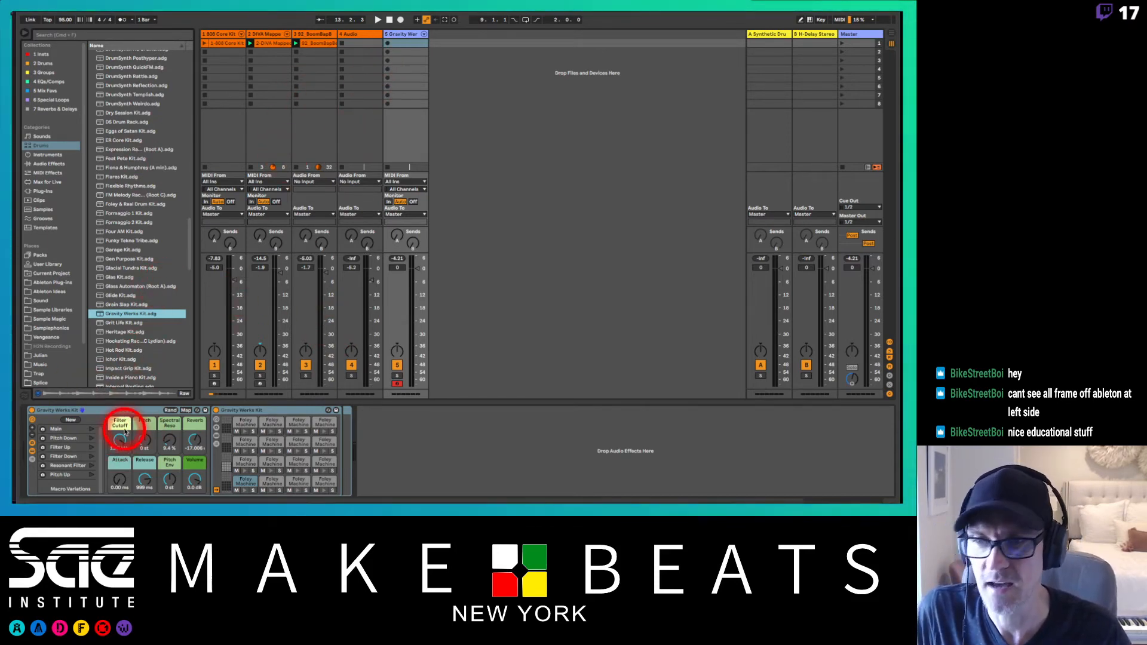
Step: Examine the Drums kit list and compare the Sounds and Instruments categories in the browser
scroll(110, 162, "up", 10)
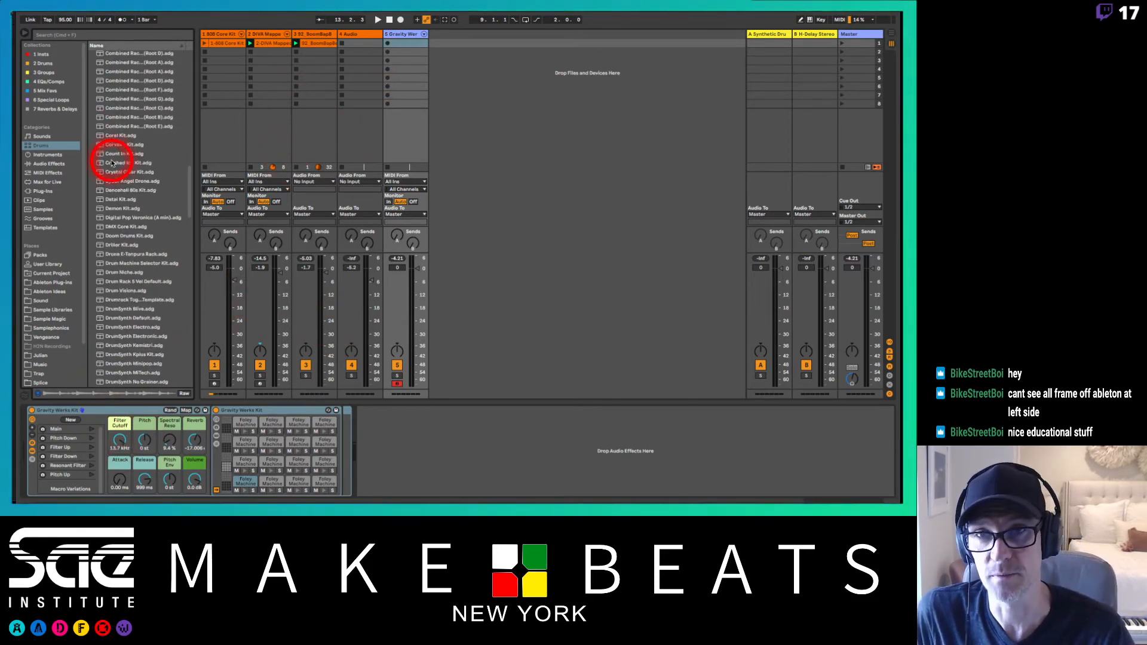
scroll(112, 162, "up", 15)
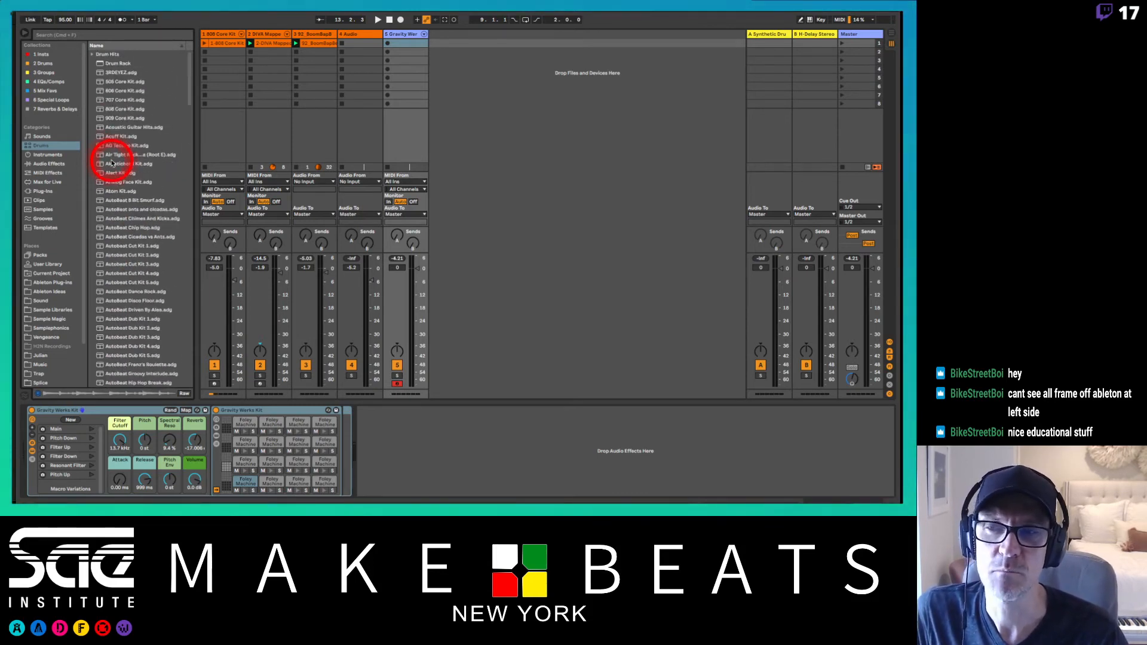
scroll(112, 163, "down", 10)
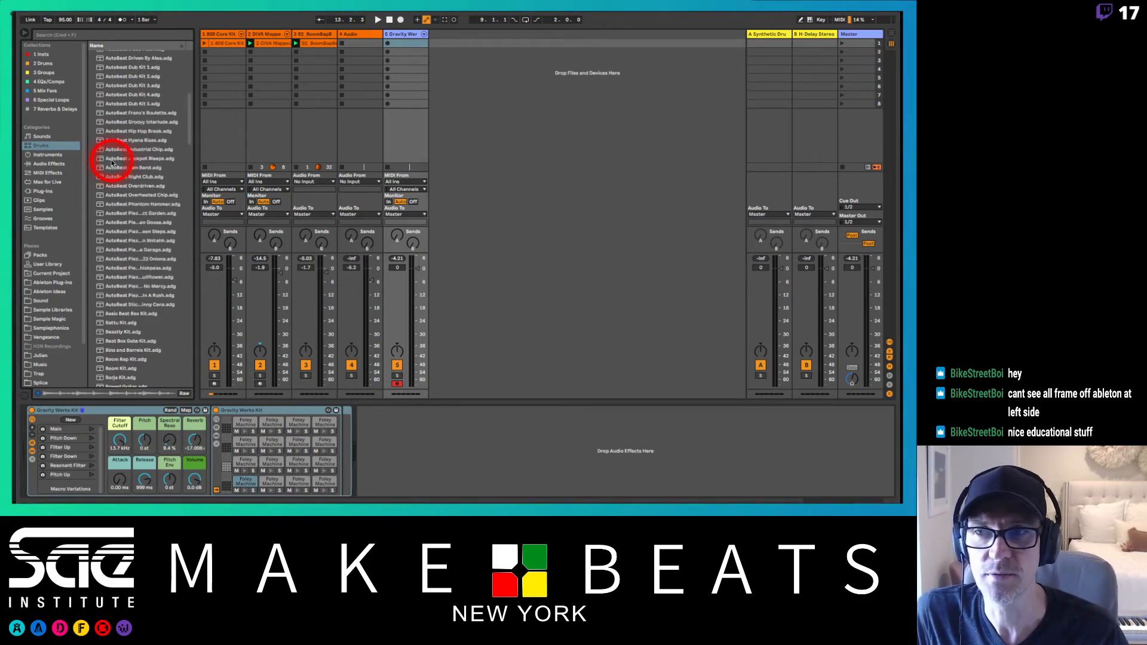
scroll(112, 162, "down", 10)
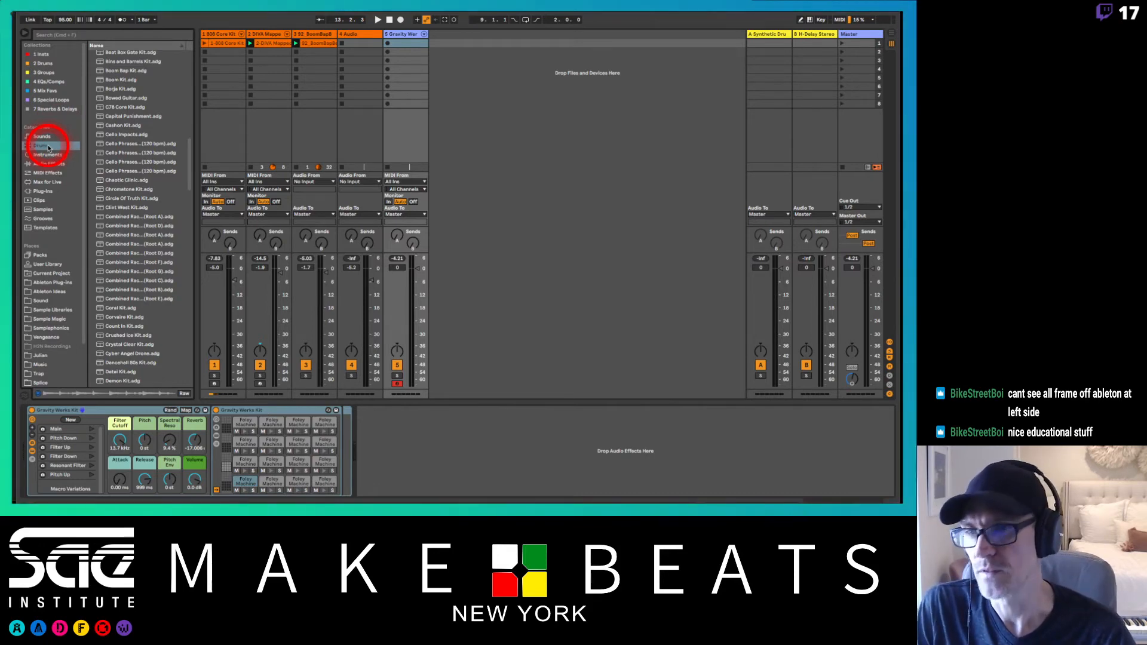
left_click(144, 413)
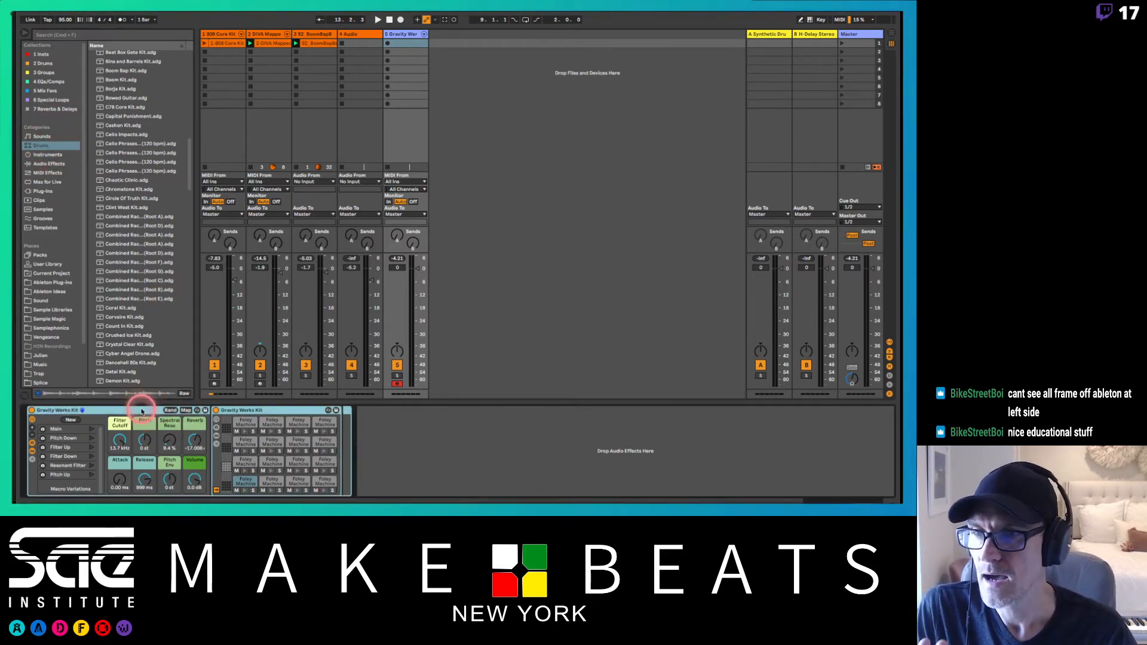
left_click(50, 154)
left_click(51, 137)
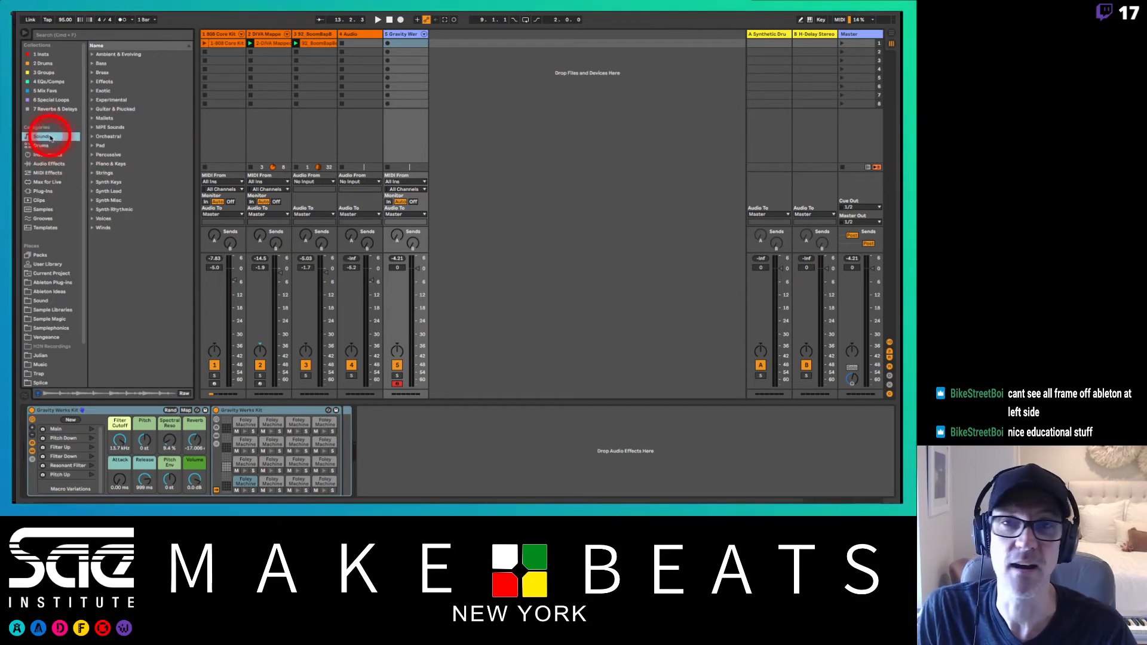
left_click(58, 155)
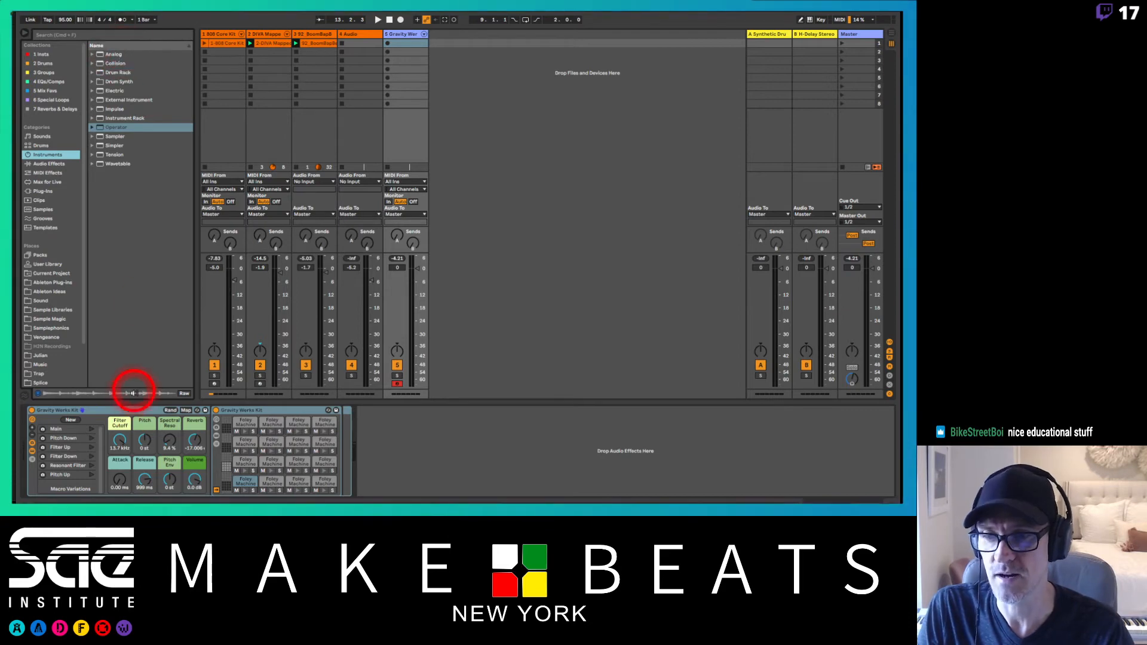
Step: Delete the DIVA instrument rack from track 2, keeping its NLS Channel Stereo effect
left_click(264, 34)
left_click(77, 409)
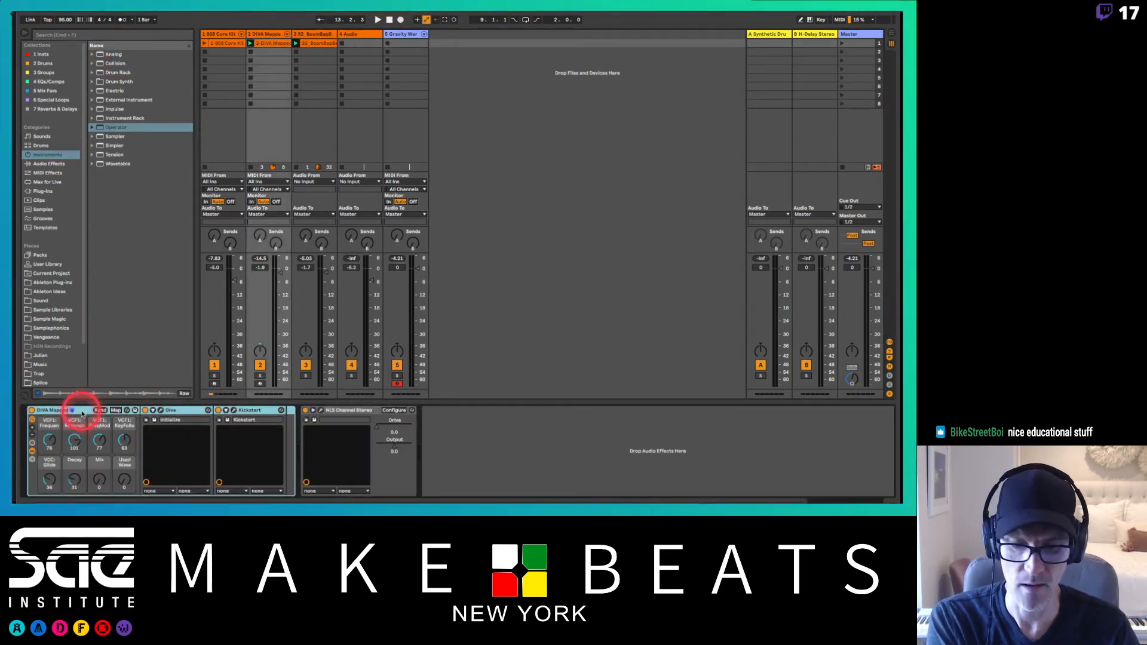
key("Delete")
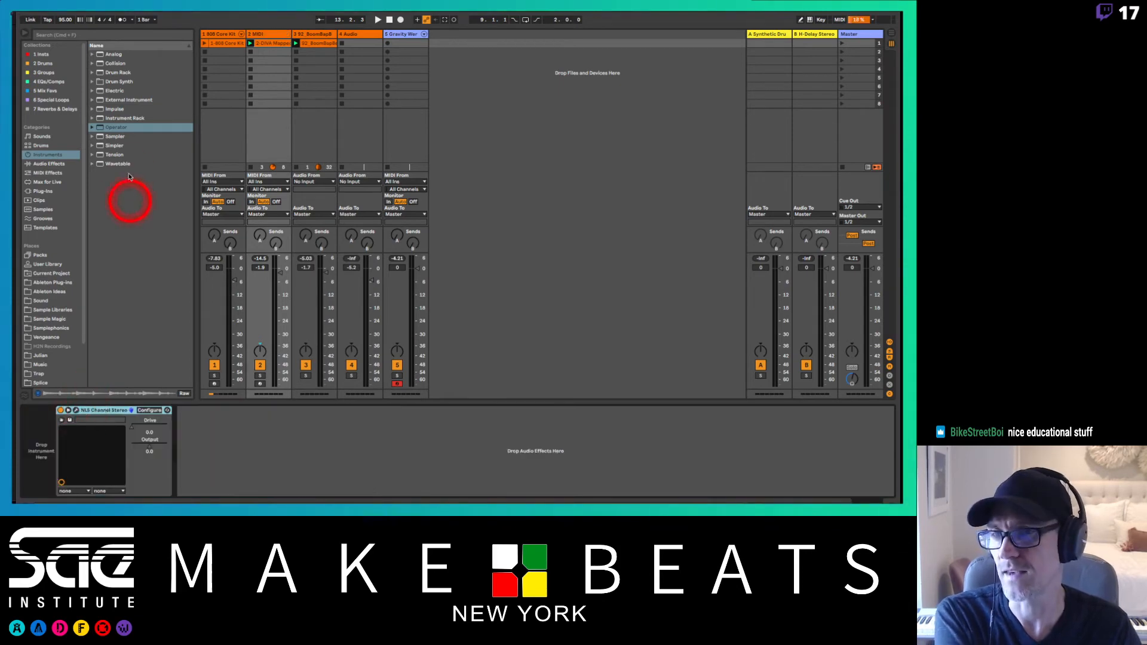
Step: Load the default Analog instrument onto track 2 and remove it again
left_click(102, 54)
left_click_drag(102, 151, 44, 430)
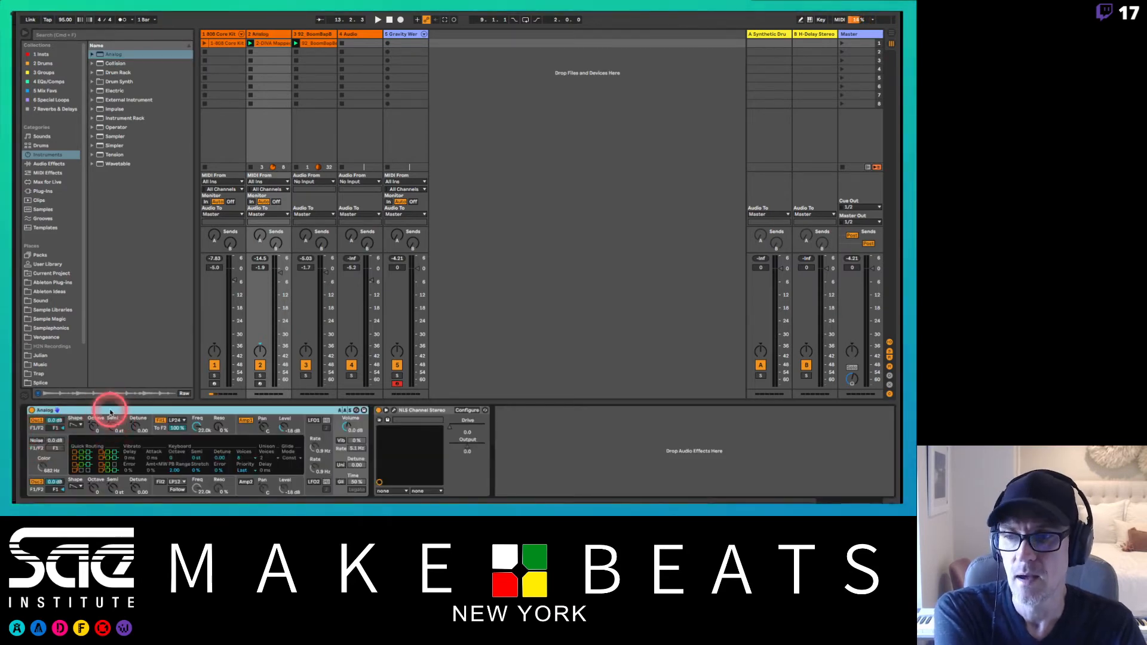
key("Delete")
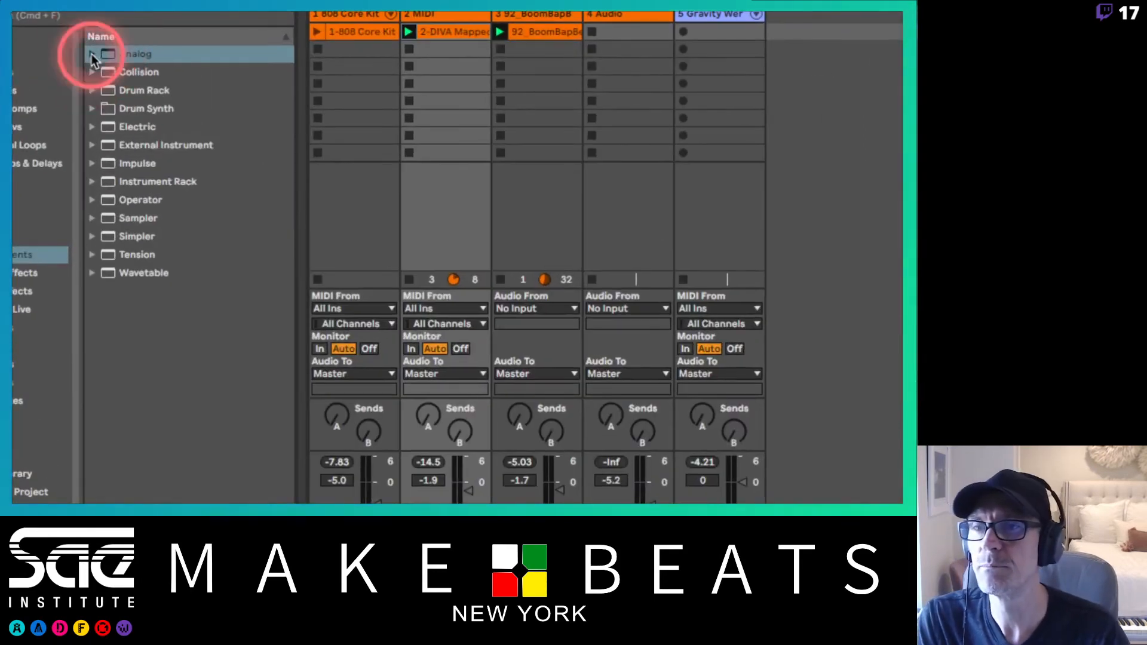
Step: Look at the preset folders under the Analog instrument, including Ambient & Evolving
left_click(93, 53)
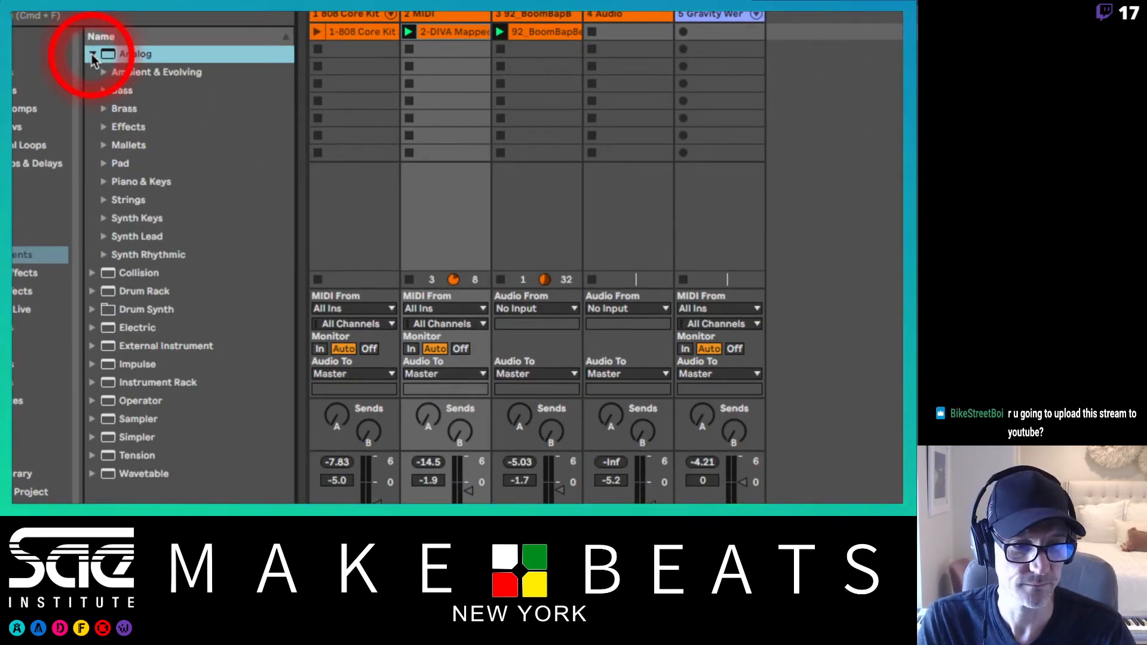
left_click(93, 53)
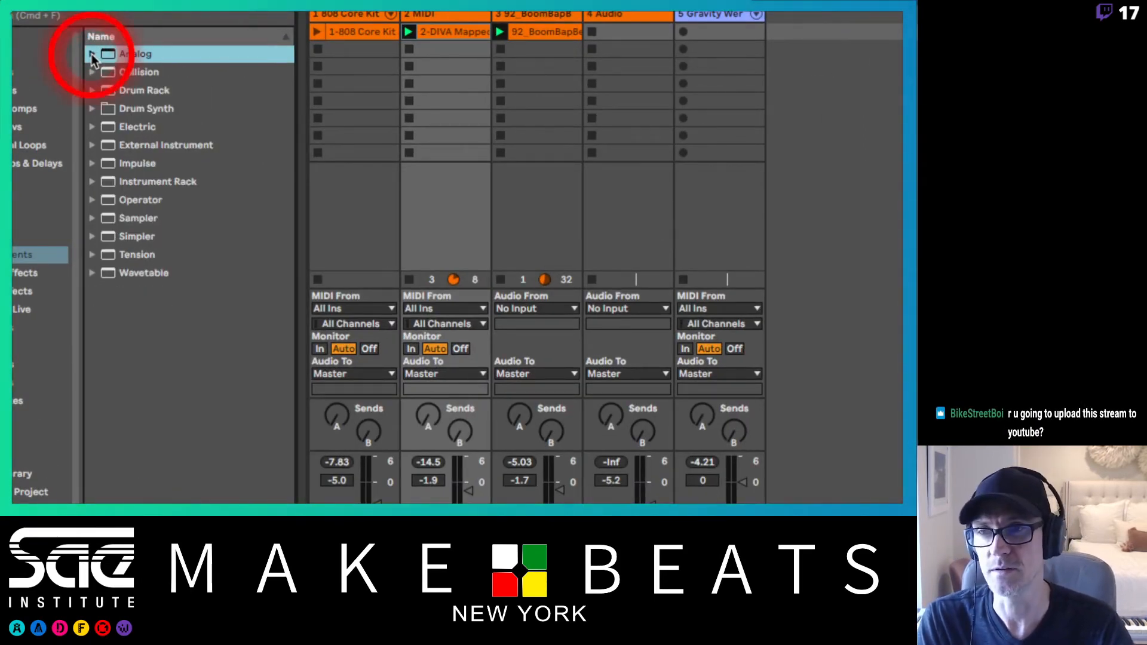
left_click(92, 54)
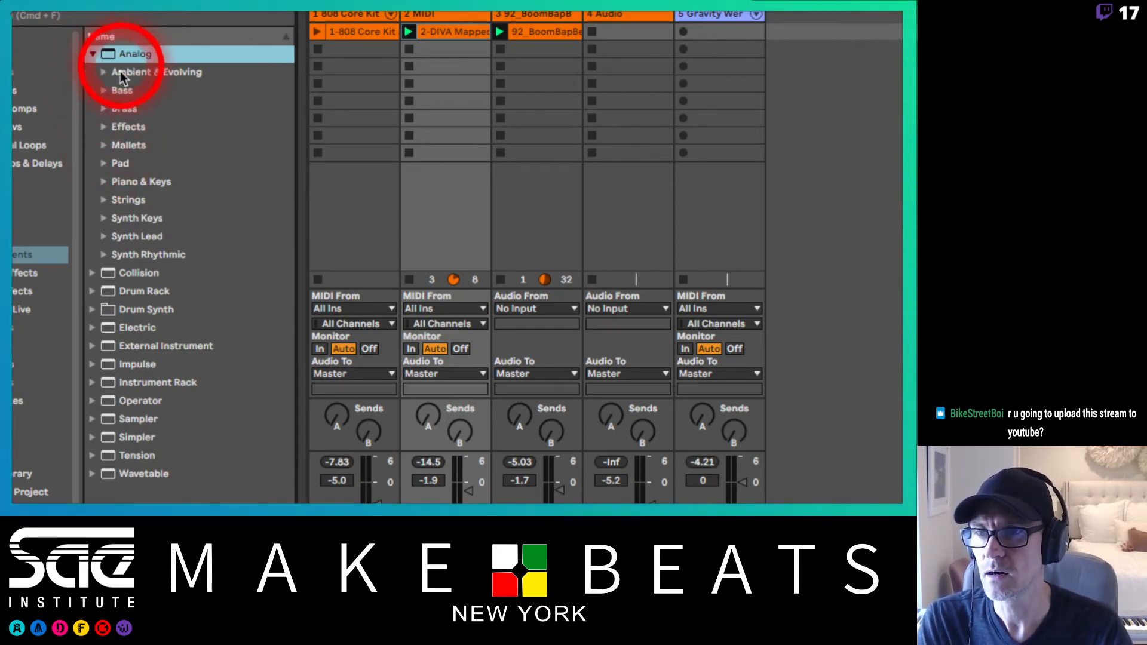
left_click(104, 72)
left_click(104, 72)
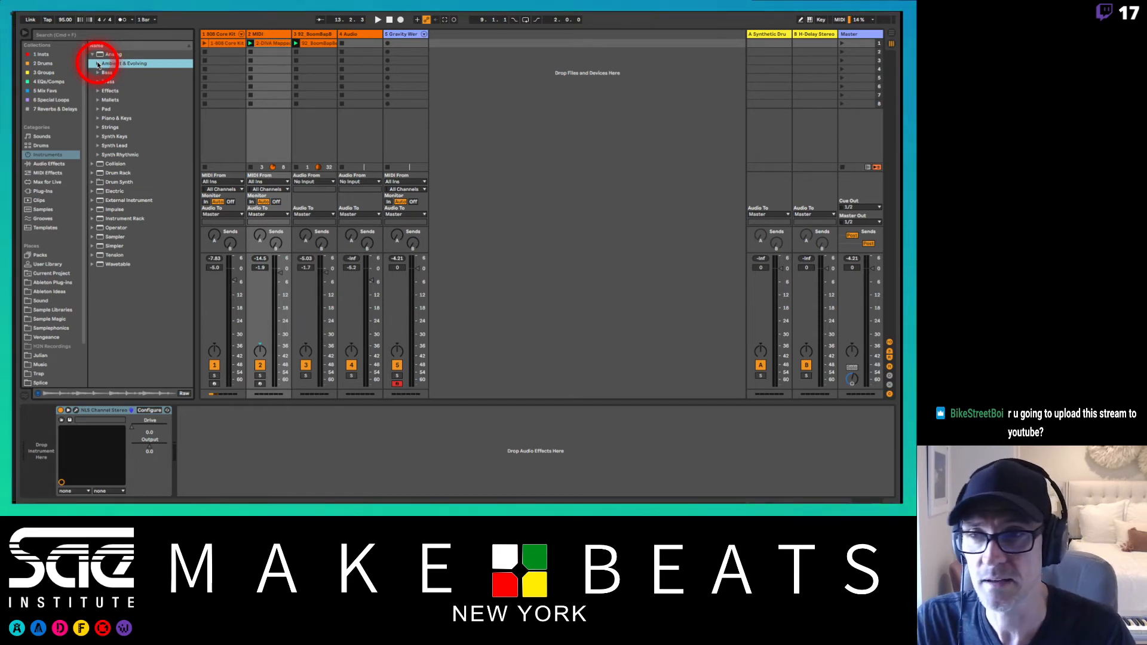
Step: Return to the Sounds category and briefly expand its Bass folder
left_click(47, 137)
left_click(47, 138)
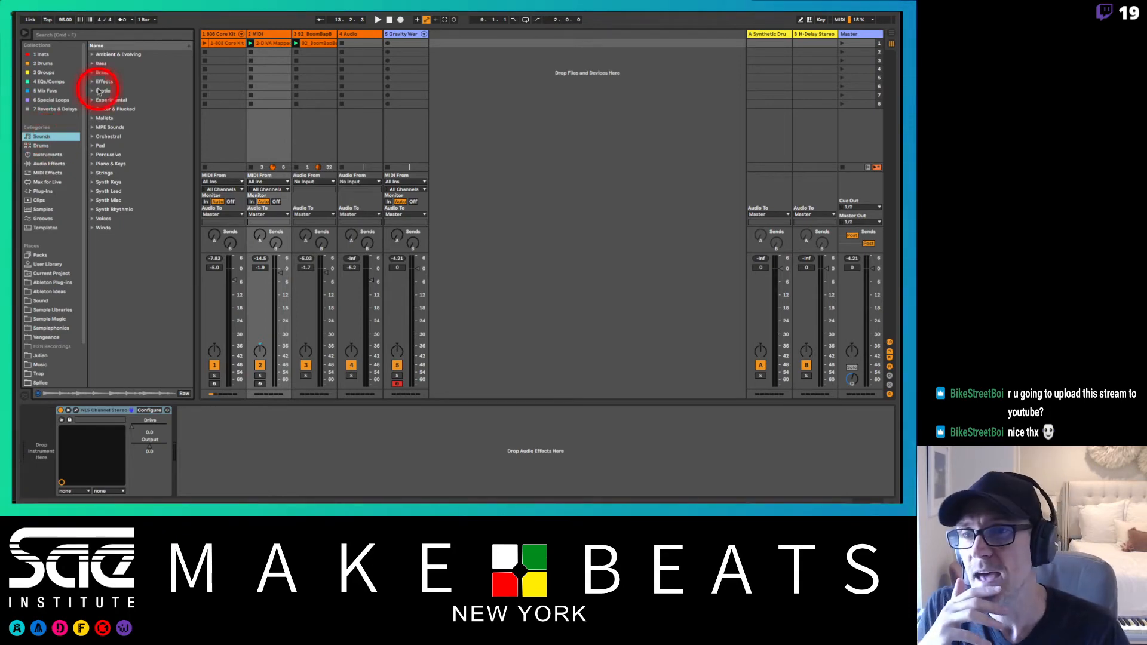
left_click(92, 63)
left_click(92, 64)
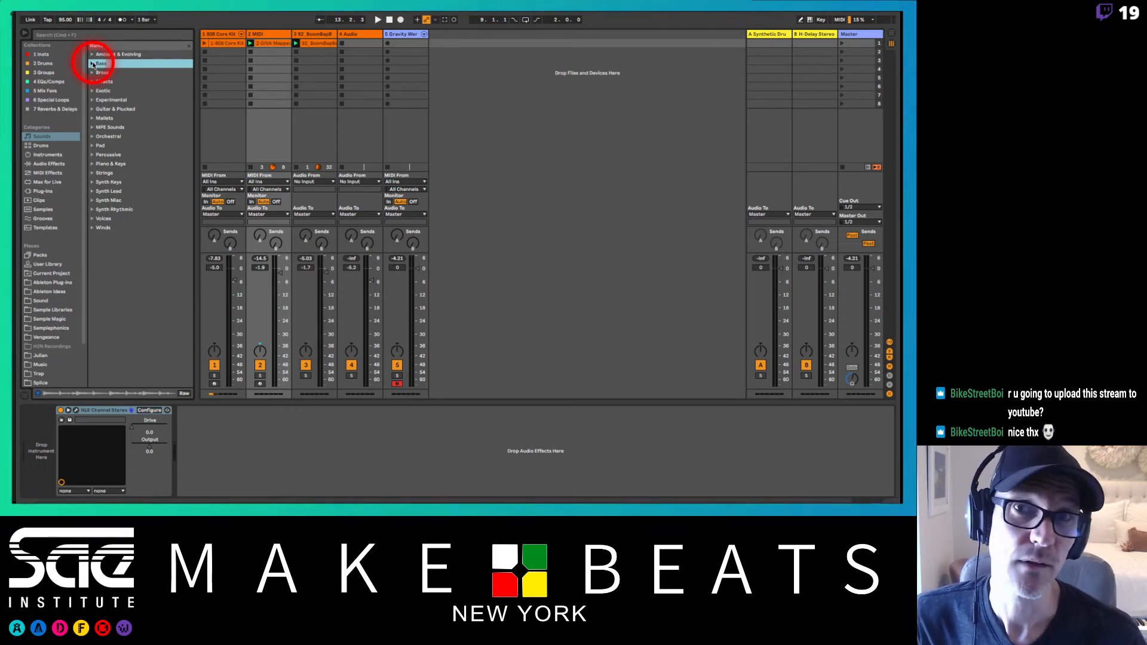
Step: Audition the bass presets in the Bass sounds folder, from A Bit of Acid down to Altered Harmonic Bass
left_click(93, 64)
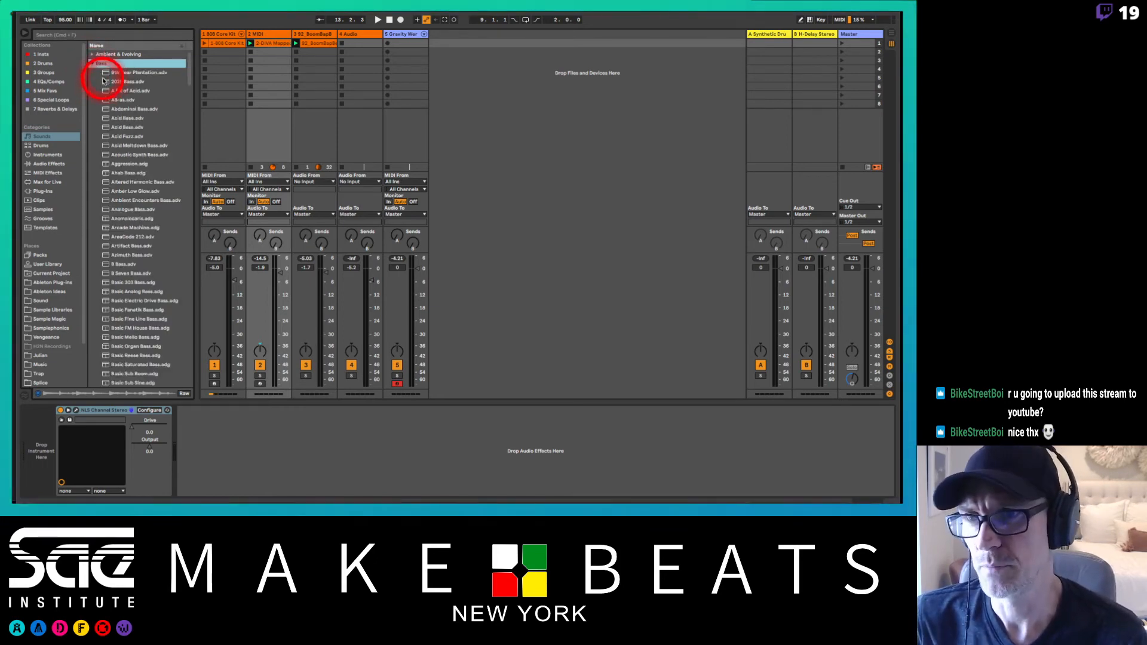
left_click(105, 82)
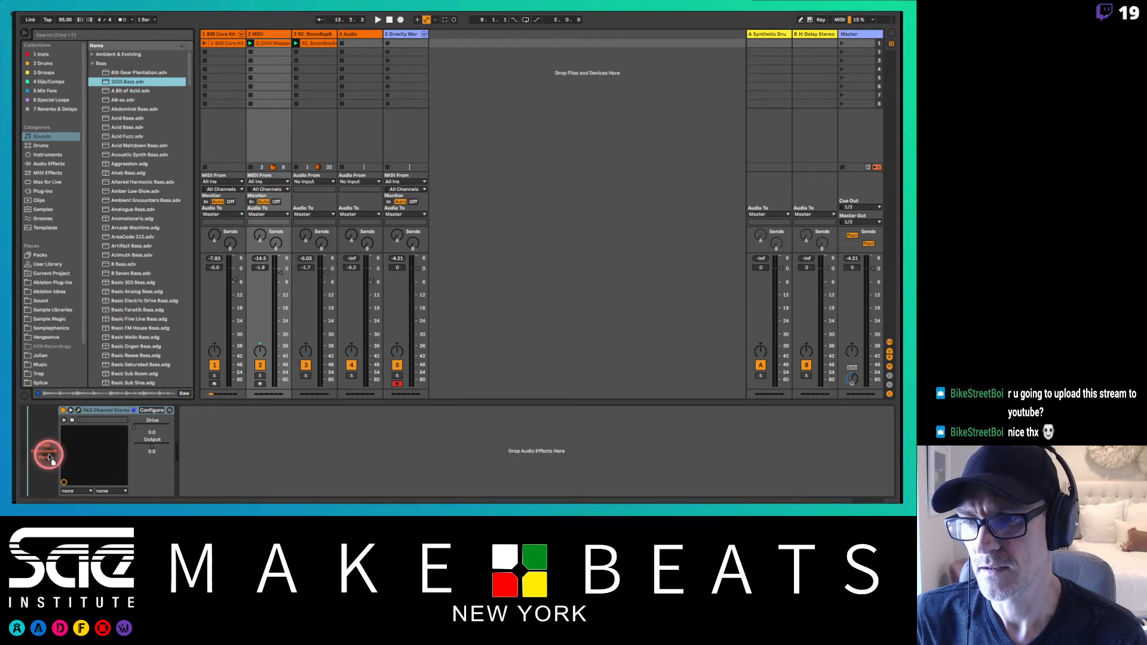
left_click(130, 92)
left_click(130, 93)
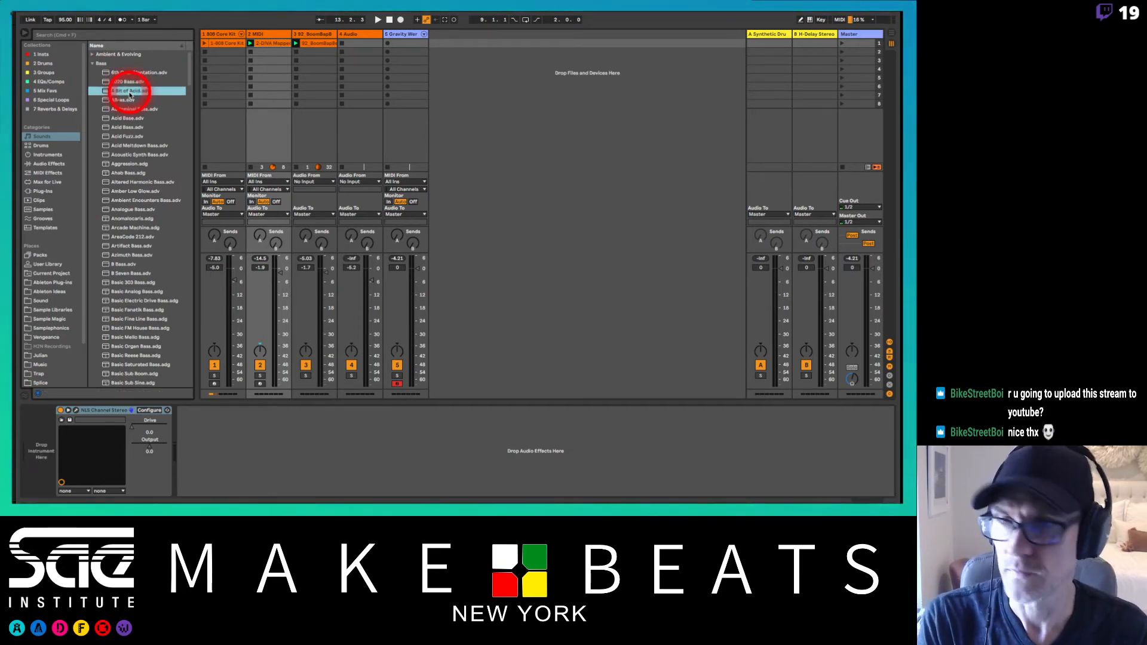
key("Down")
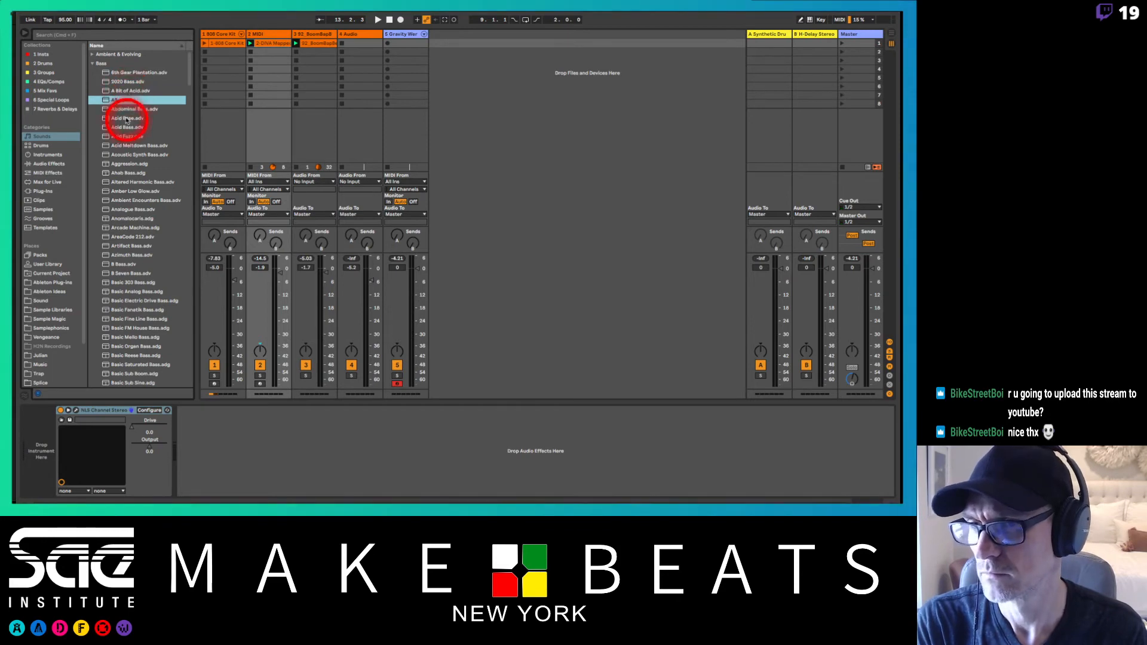
left_click(122, 110)
key("Down")
key("Down")
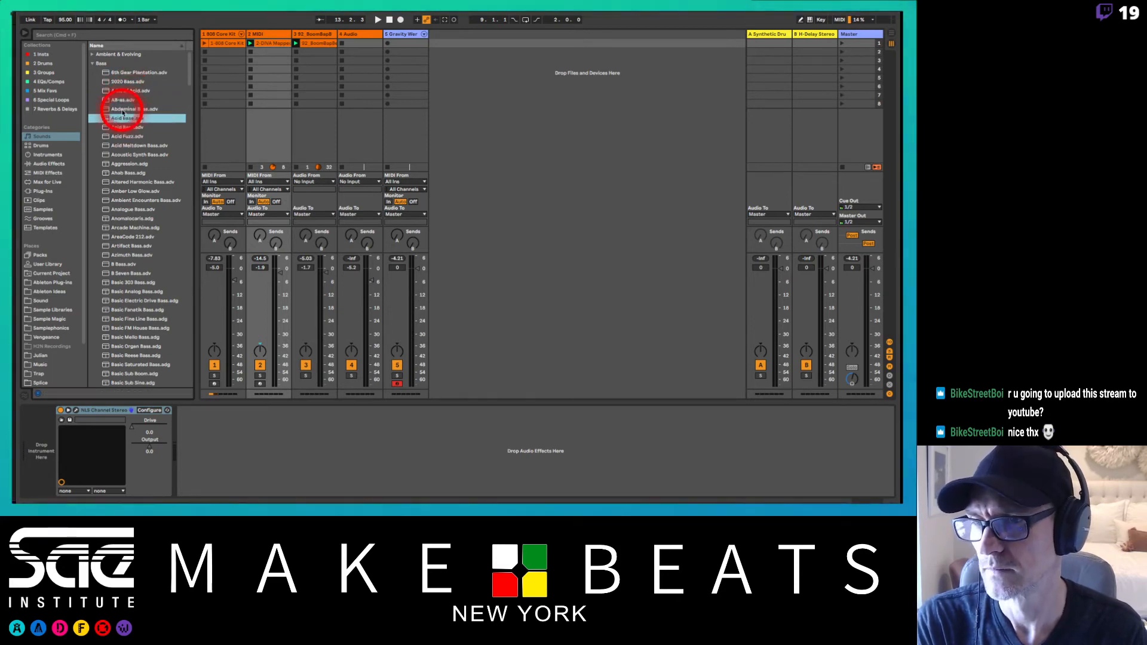
key("Down")
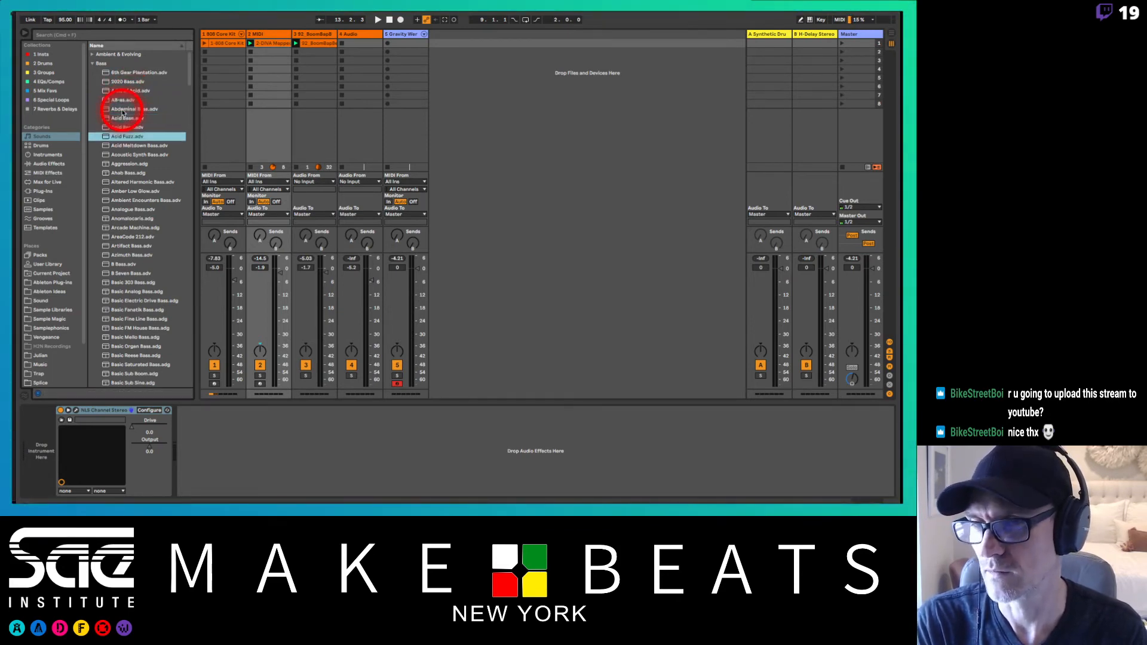
key("Down")
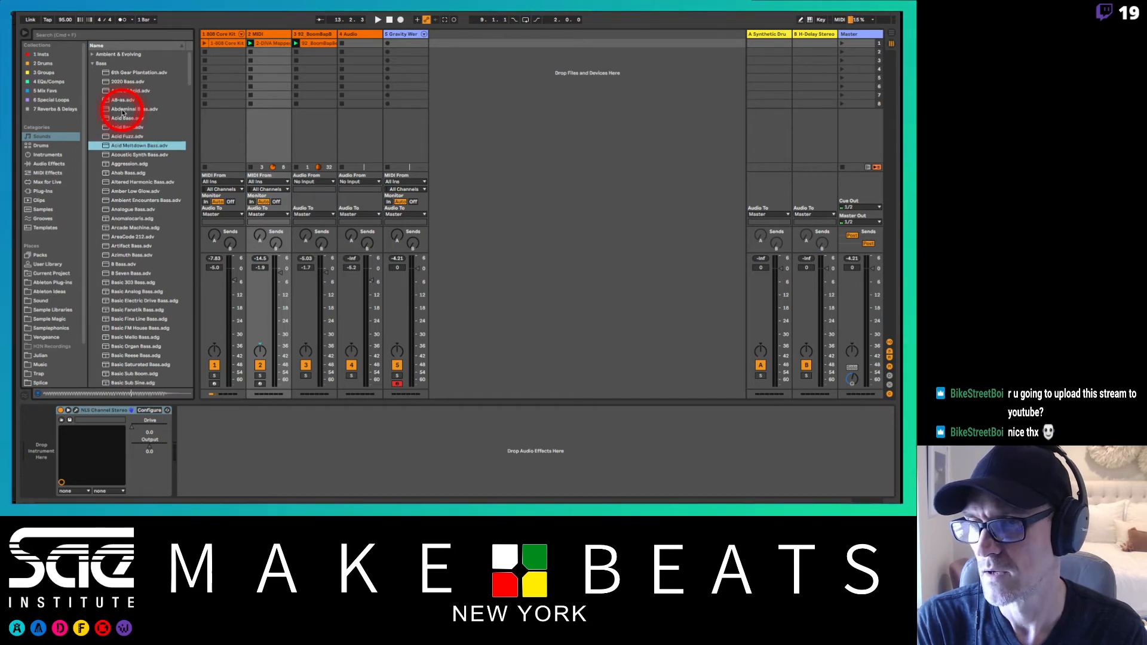
key("Down")
key("Down")
key("Down")
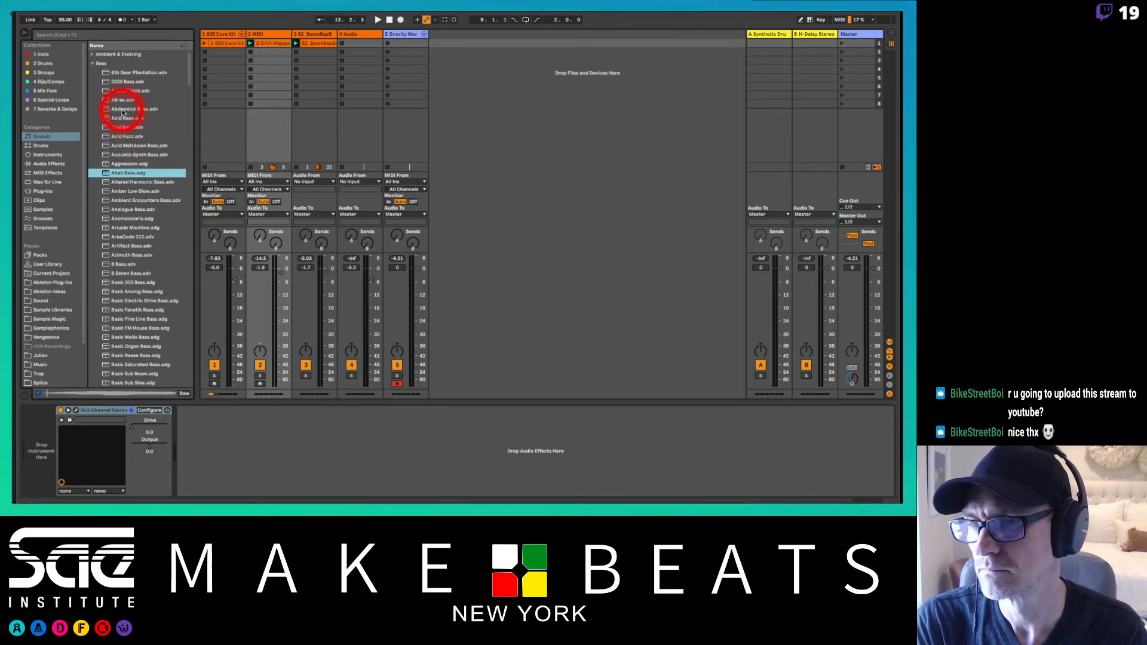
key("Down")
key("Down")
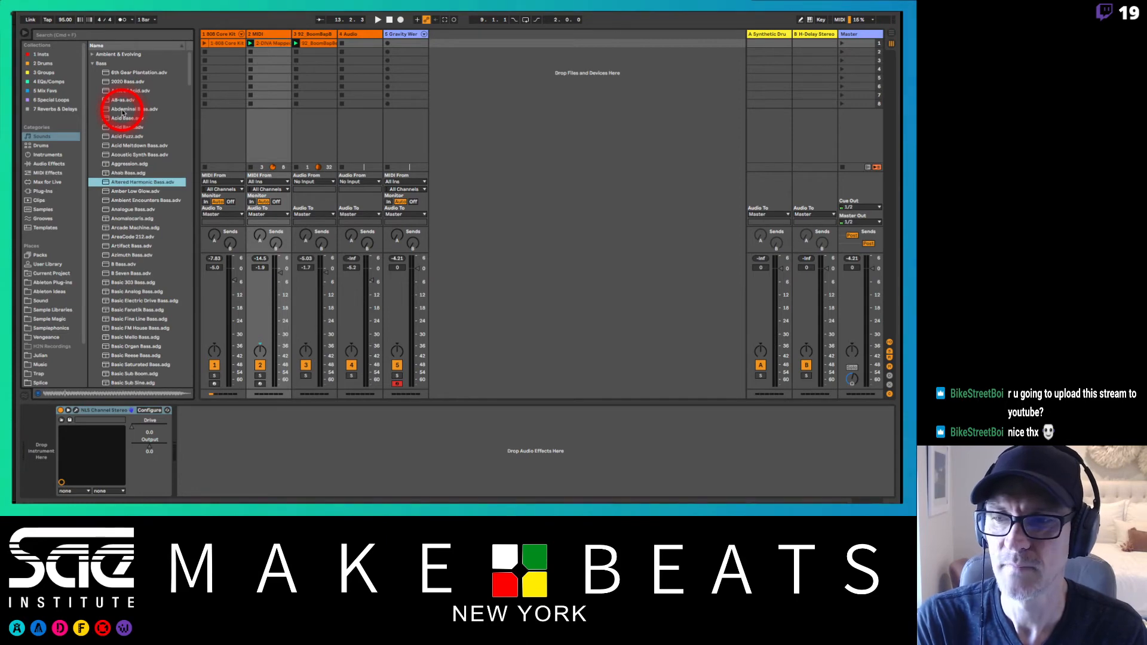
Step: Load the Amber Low Glow bass preset onto track 2 before its NLS Channel Stereo effect and arm the track
mouse_move(141, 192)
left_mouse_down()
mouse_move(38, 455)
mouse_move(48, 436)
left_mouse_up()
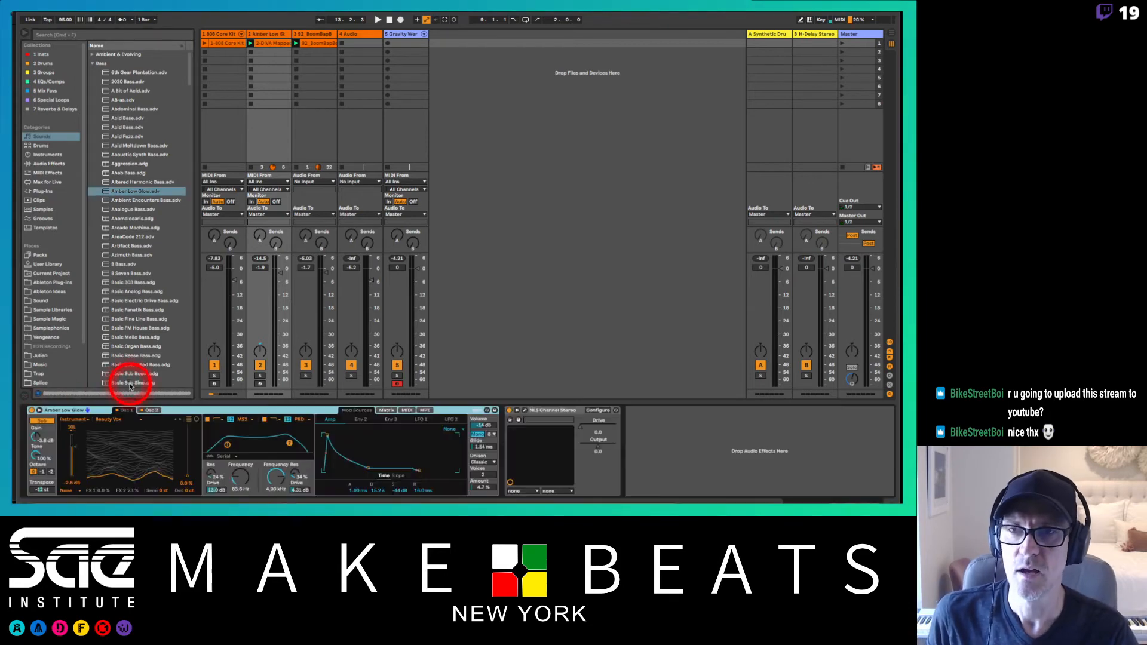
left_click(260, 383)
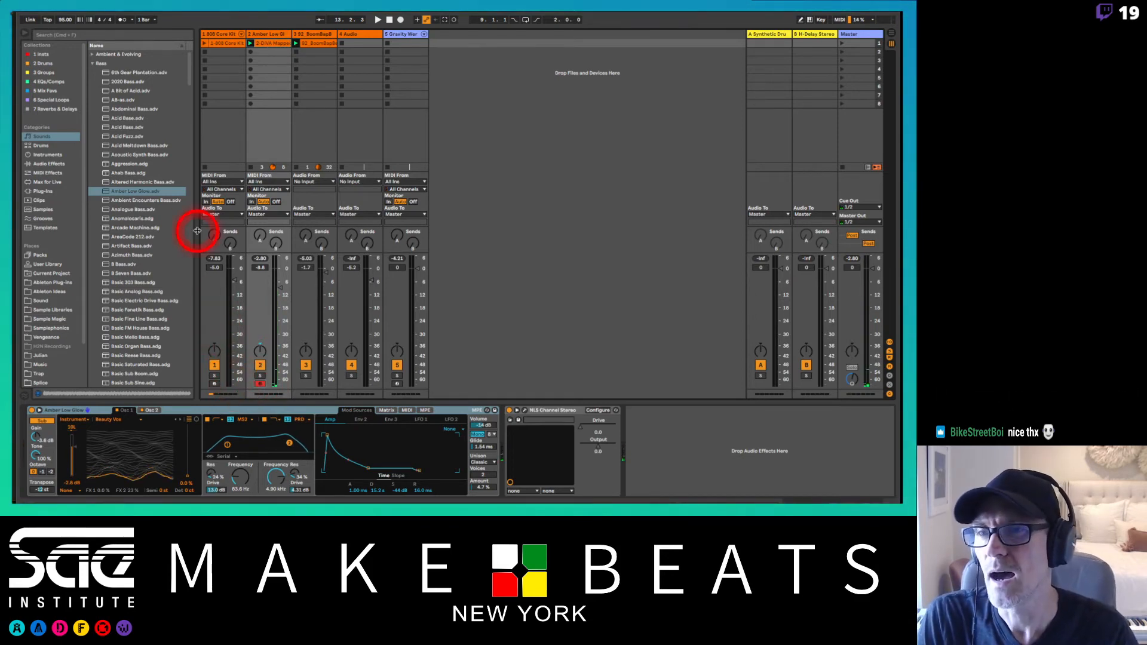
Step: Close the Bass folder, look over the Audio Effects folders with EQ & Filters collapsed, and show the MIDI Effects list
left_click(93, 63)
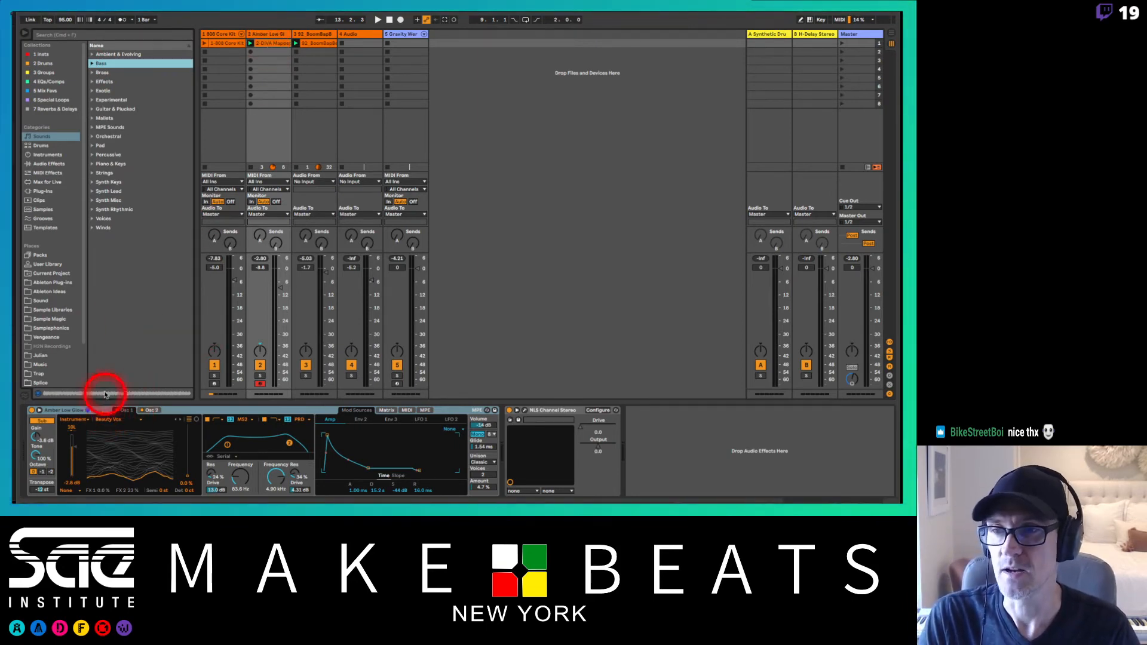
left_click(48, 166)
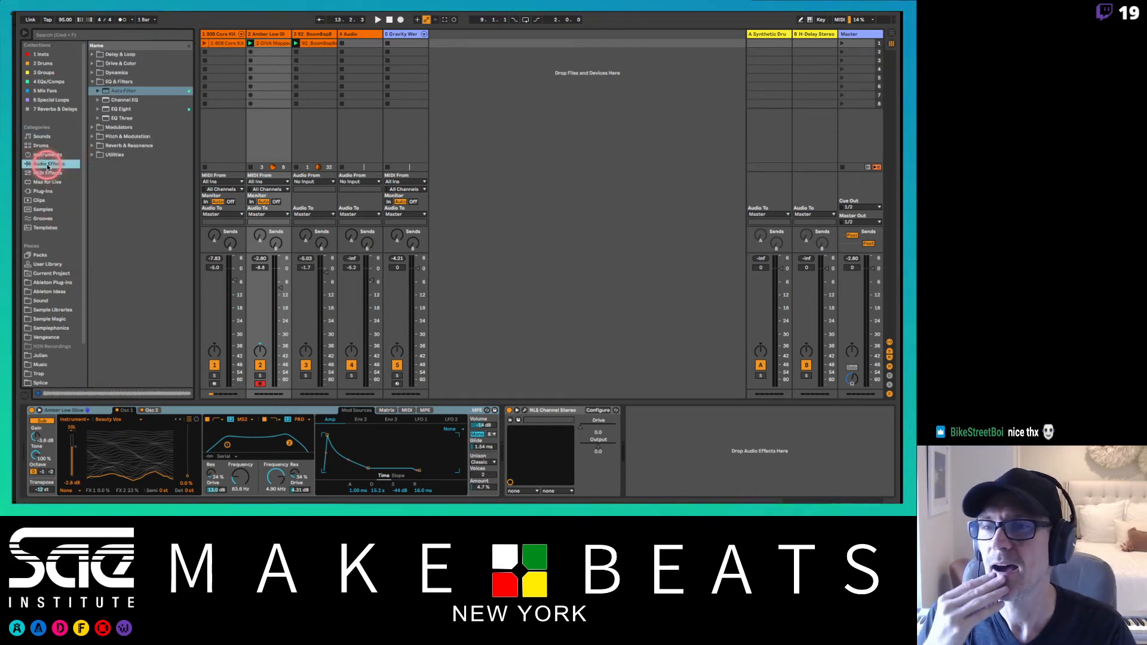
left_click(93, 82)
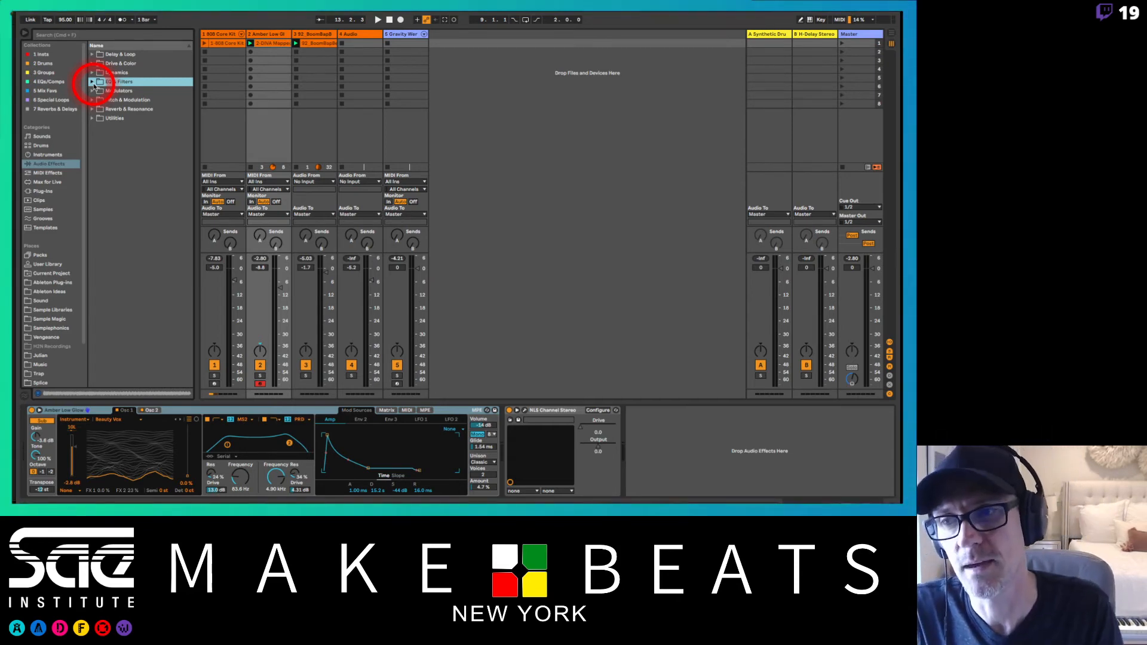
left_click(52, 174)
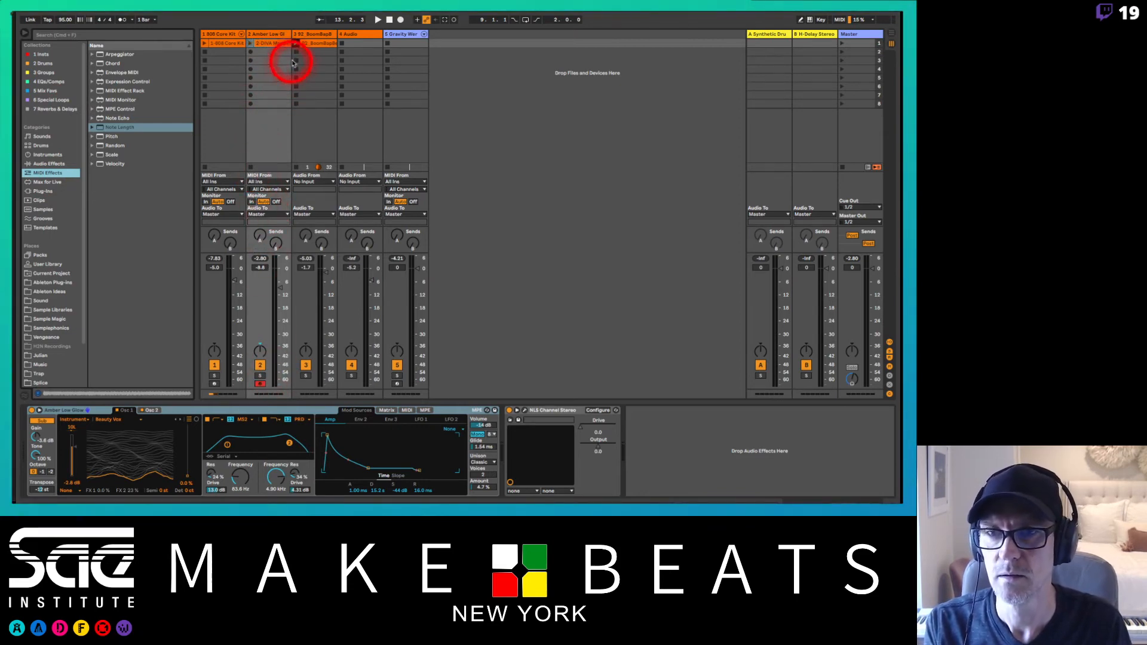
Step: Delete the boom bap loop track
left_click(305, 34)
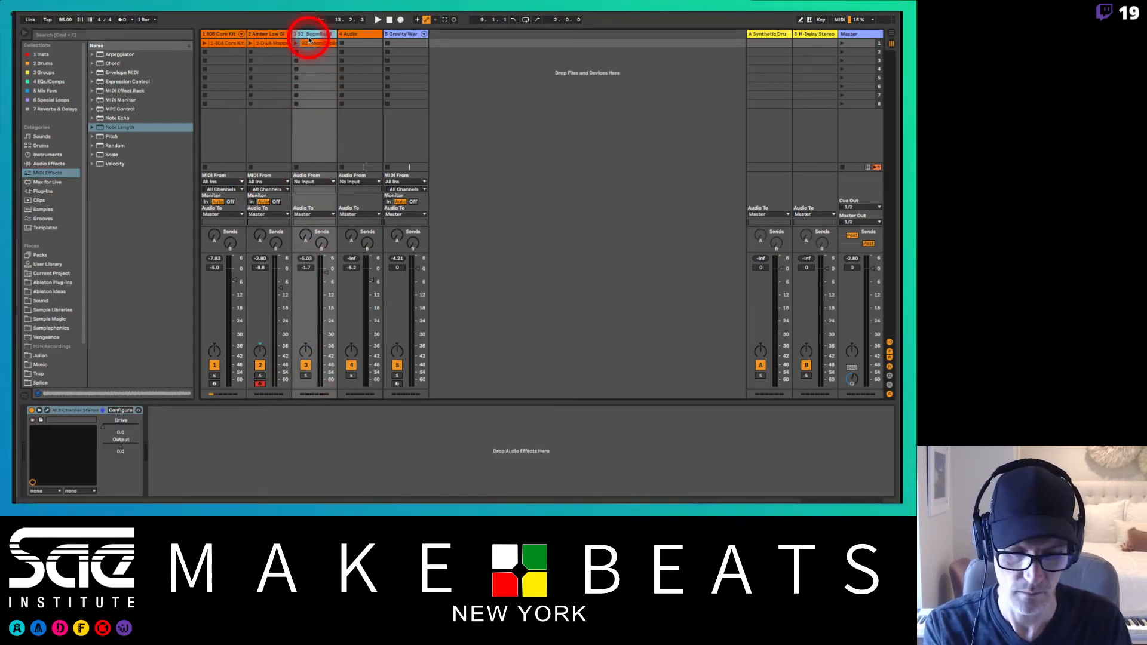
key("Delete")
Step: Launch the 808 Core Kit clip and record a new bass clip over it in the second slot of track 2
left_click(205, 44)
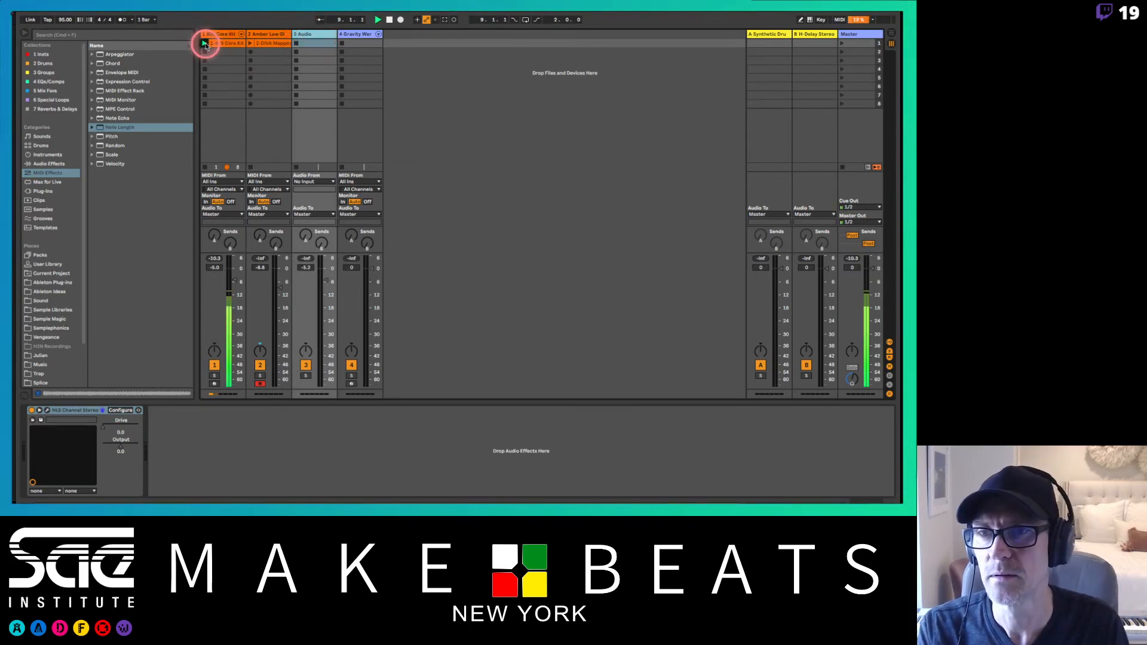
left_click(251, 53)
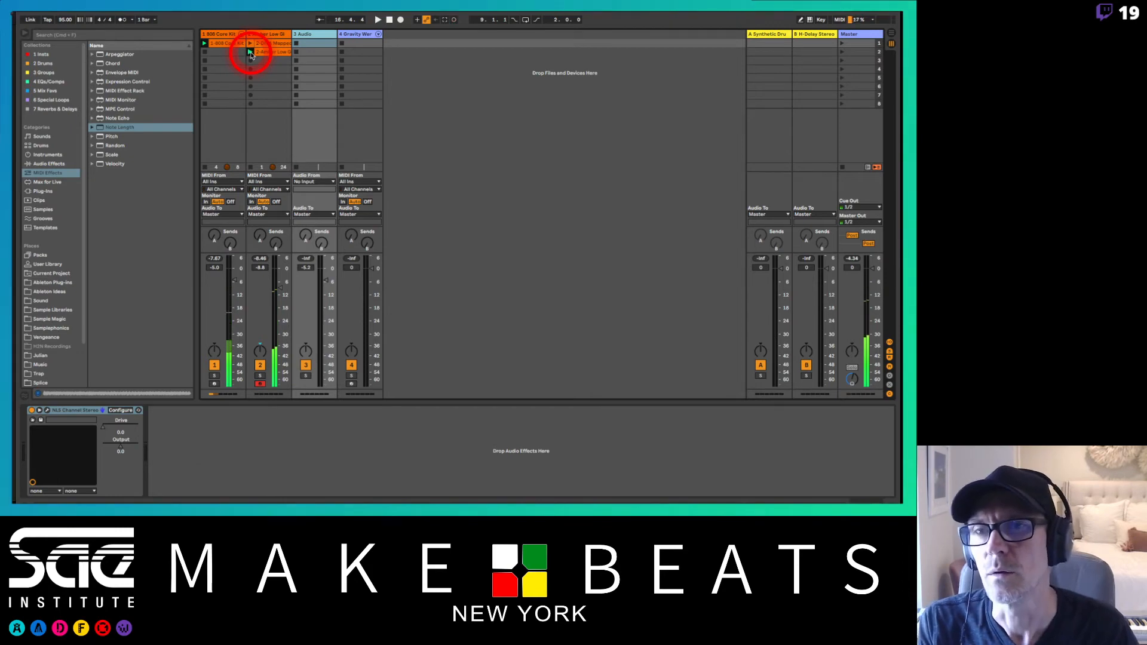
Step: Shorten the new bass clip's loop to its last two bars, starting at 5.1.1, and select the first low C1 note there
left_click(255, 53)
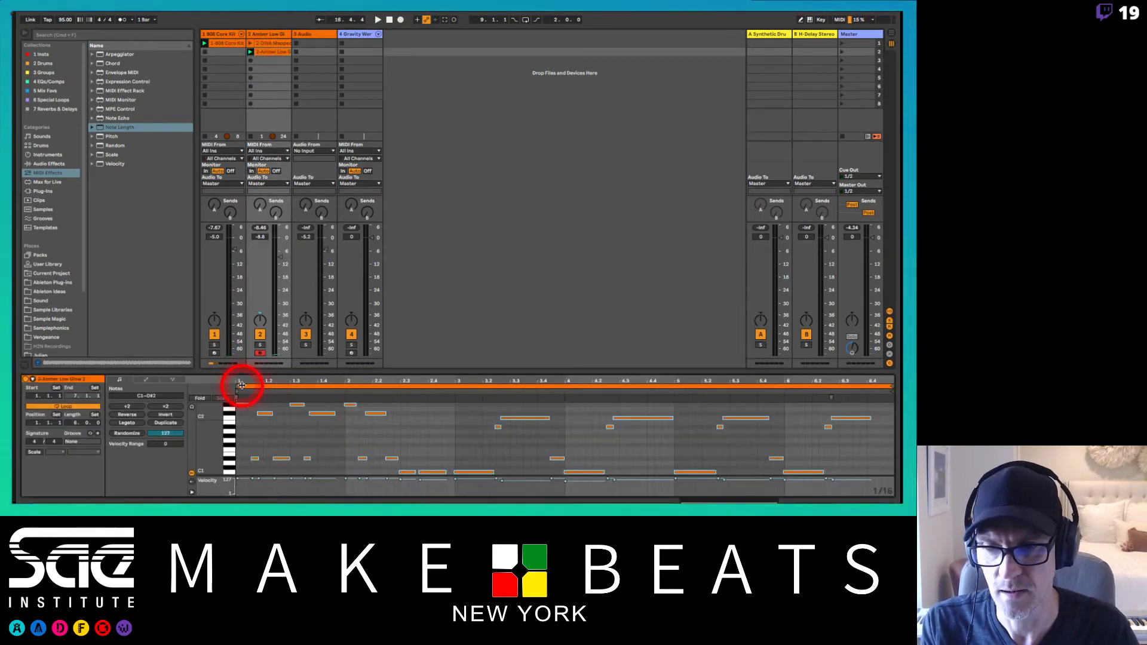
left_click_drag(238, 386, 677, 414)
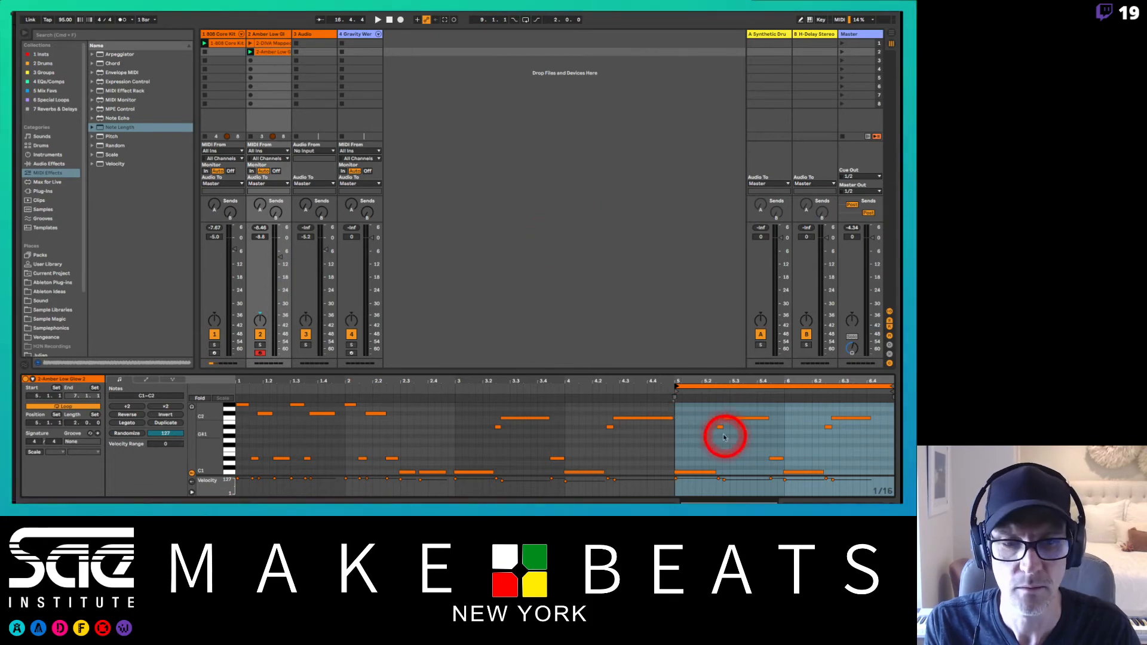
left_click(703, 472)
left_click(703, 472)
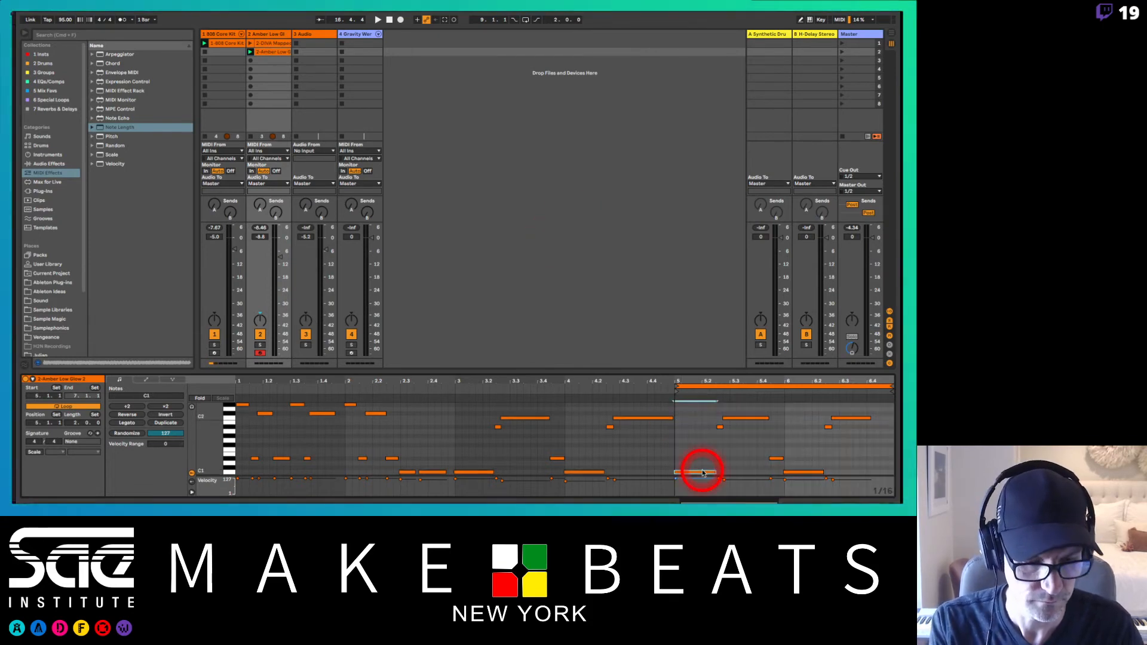
Step: Balance the volumes during playback, setting the bass track to -13.0 dB and the 808 drum track to -2.8 dB
key("space")
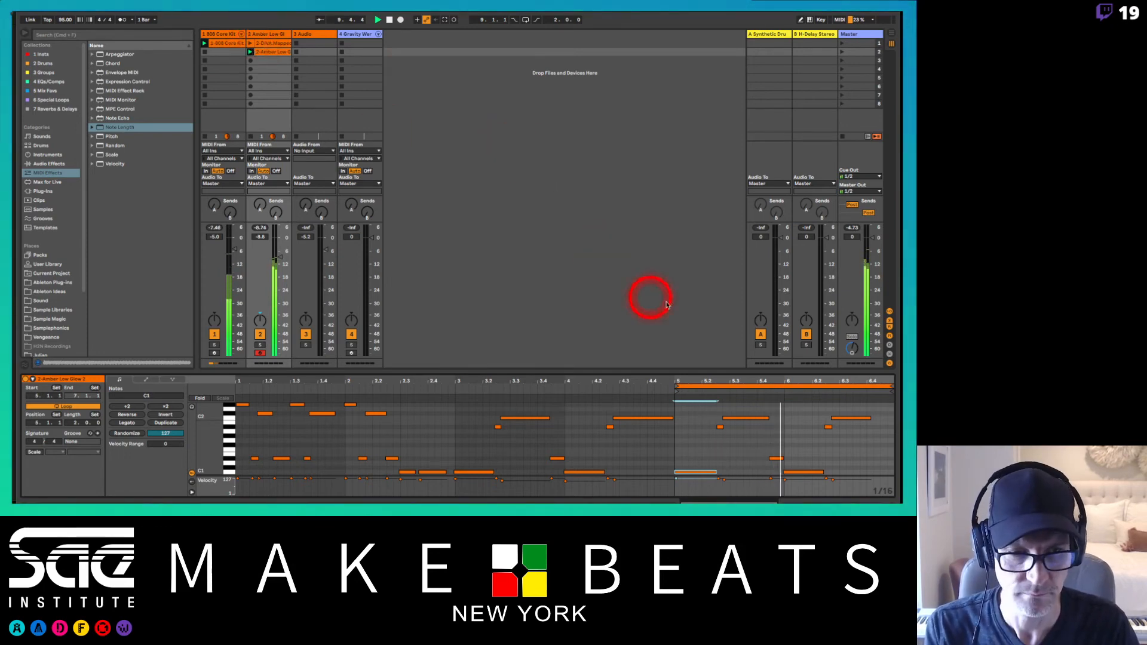
left_click_drag(280, 256, 236, 250)
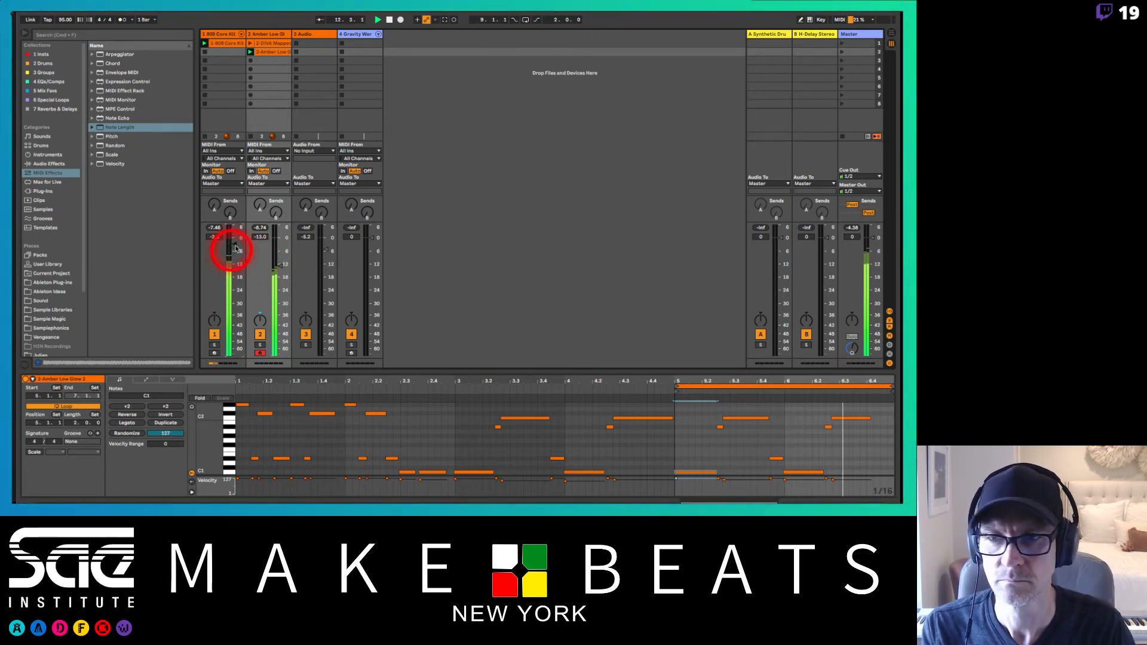
key("space")
Step: Add a Pitch MIDI effect to track 2 ahead of the Amber Low Glow instrument
left_click(262, 34)
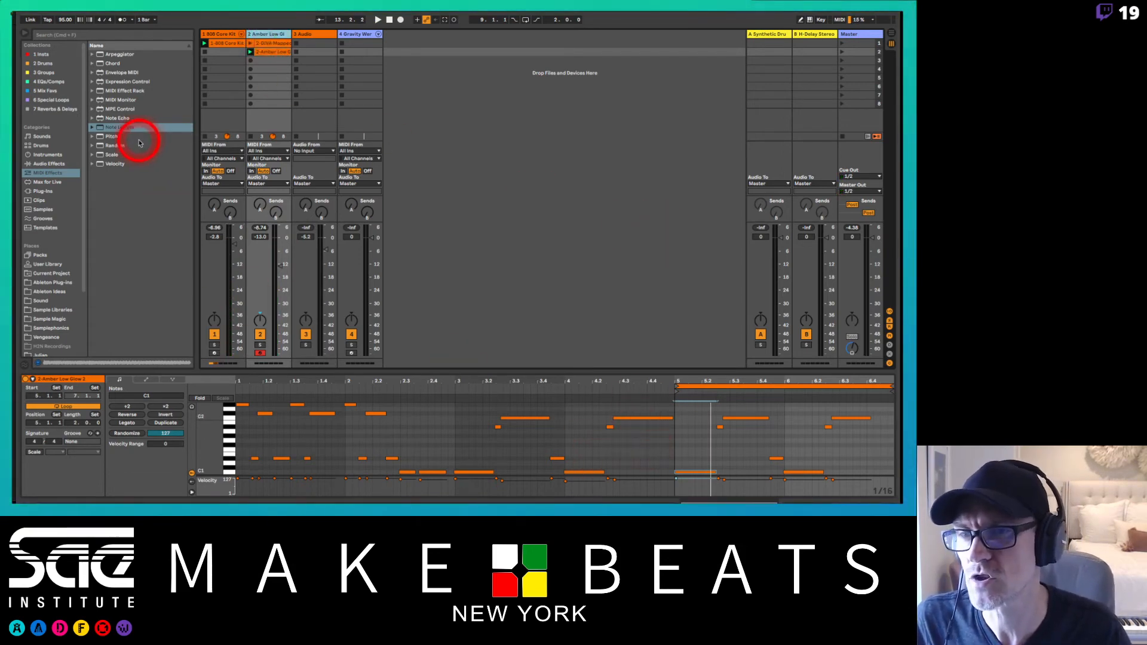
double_click(108, 137)
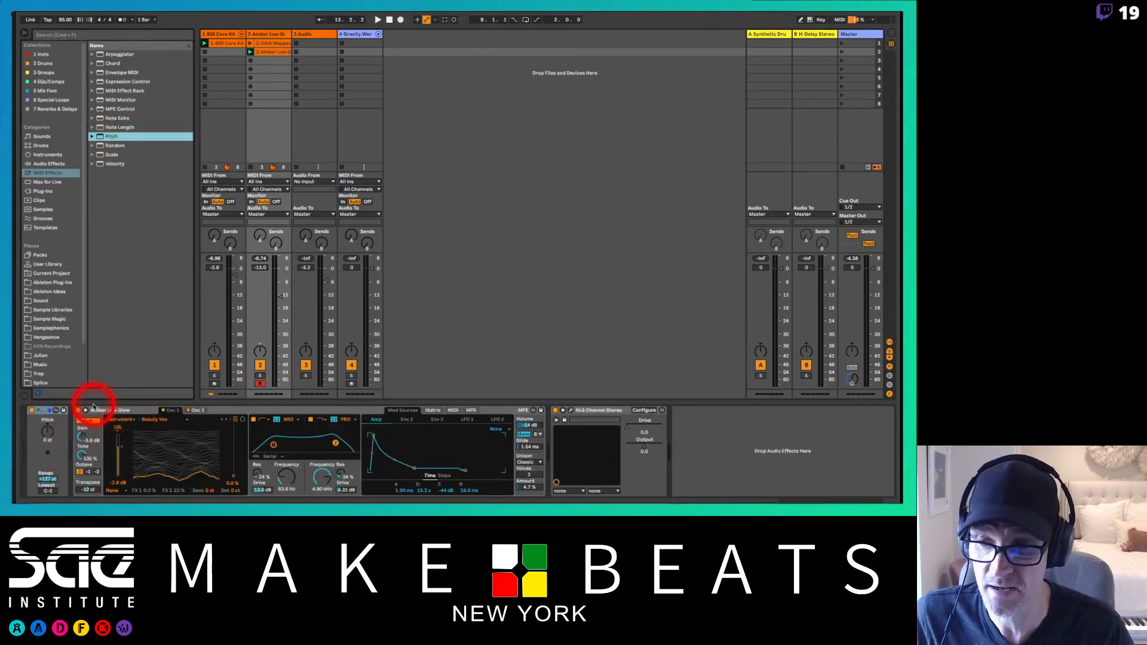
Step: Try transposing the bass line with the Pitch effect at +12, +36 and +24 semitones while the beat plays
left_click(48, 430)
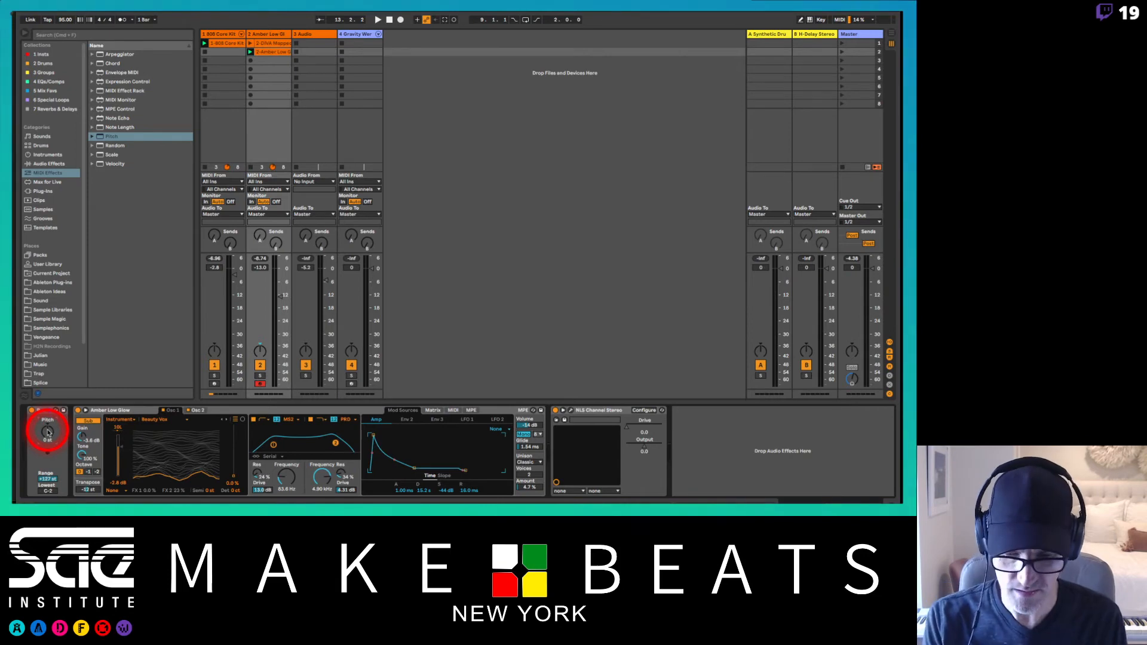
type("12")
key("Return")
key("space")
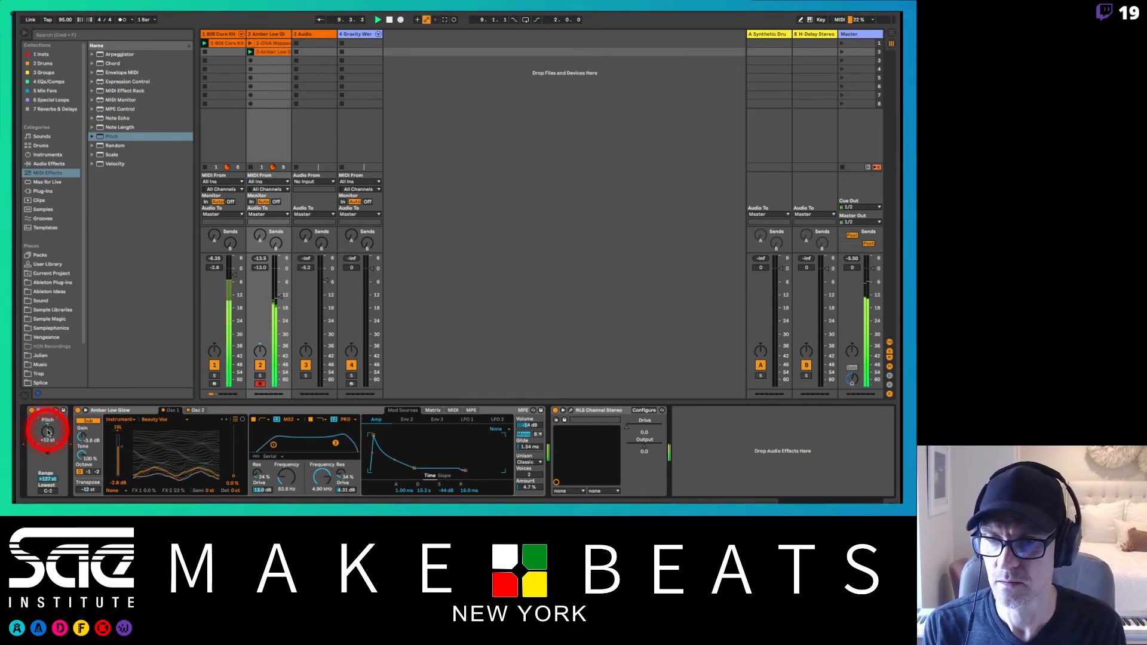
type("36")
key("Return")
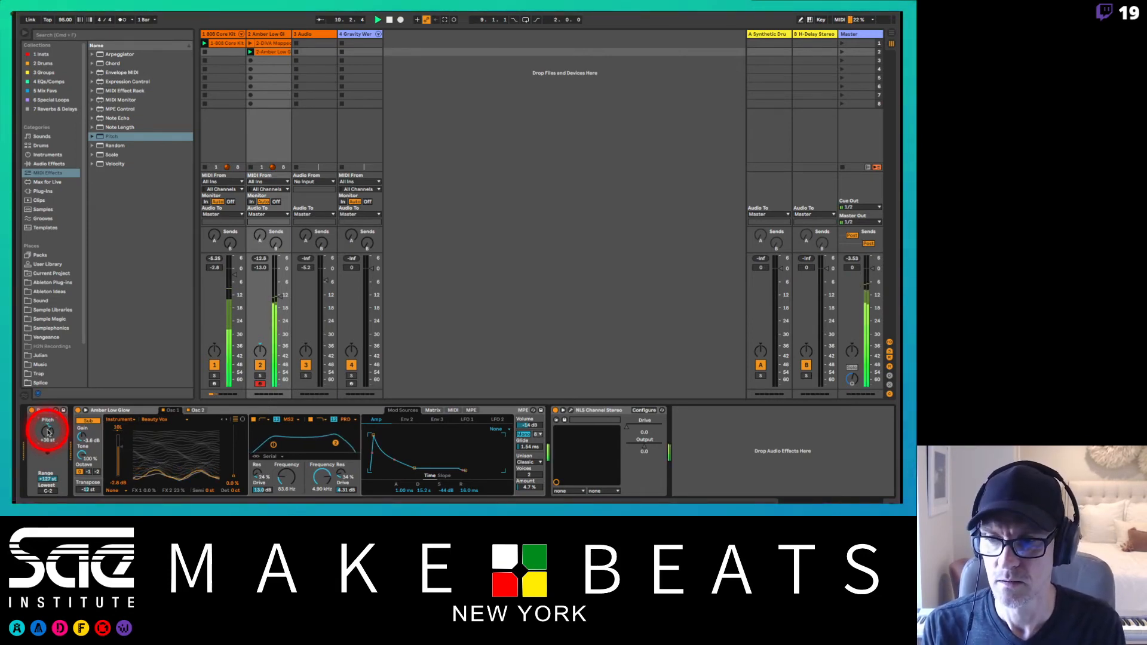
type("24")
key("Return")
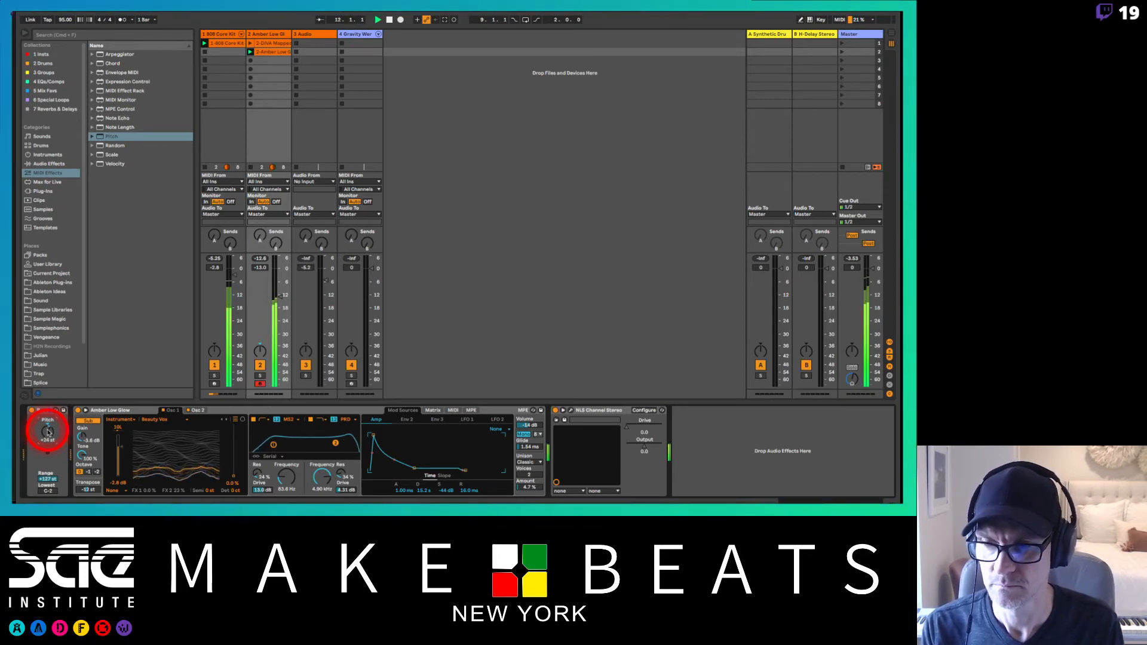
Step: Return the Pitch effect to 0 semitones, try -12, restore 0 and stop playback
type("0")
key("Return")
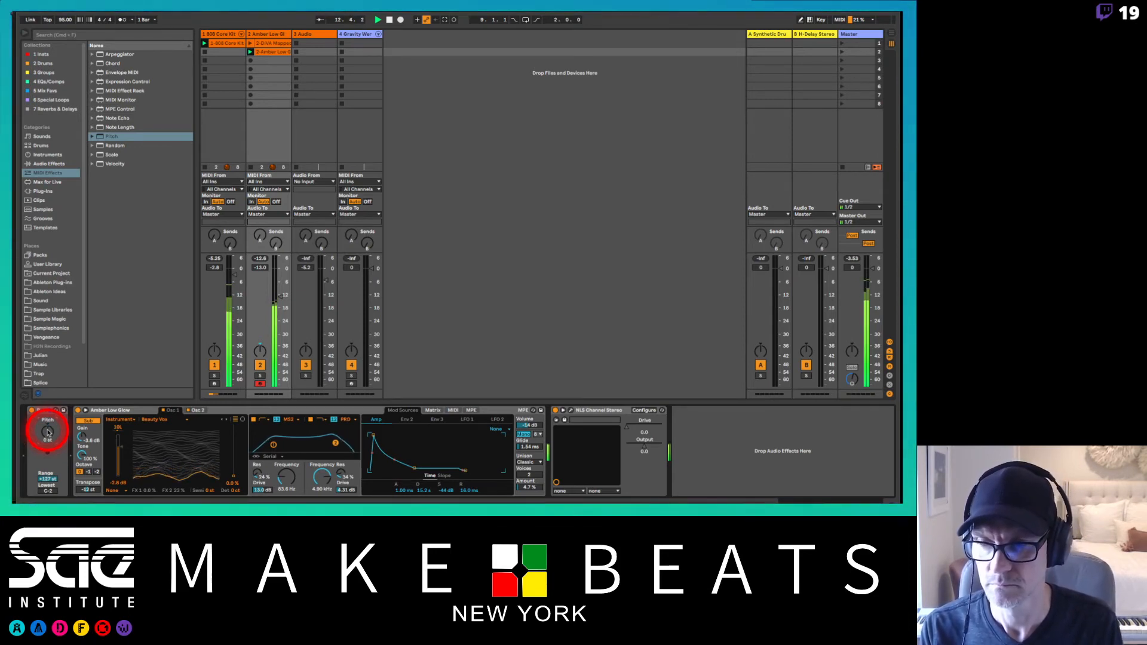
type("-12")
key("Return")
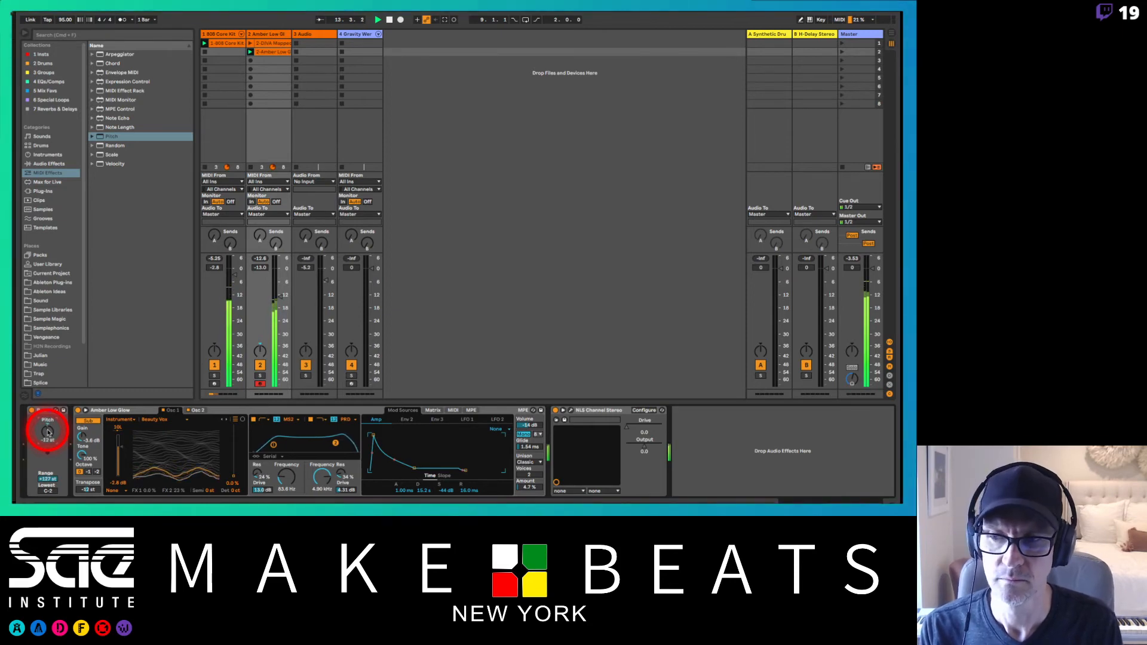
type("0")
key("Return")
key("space")
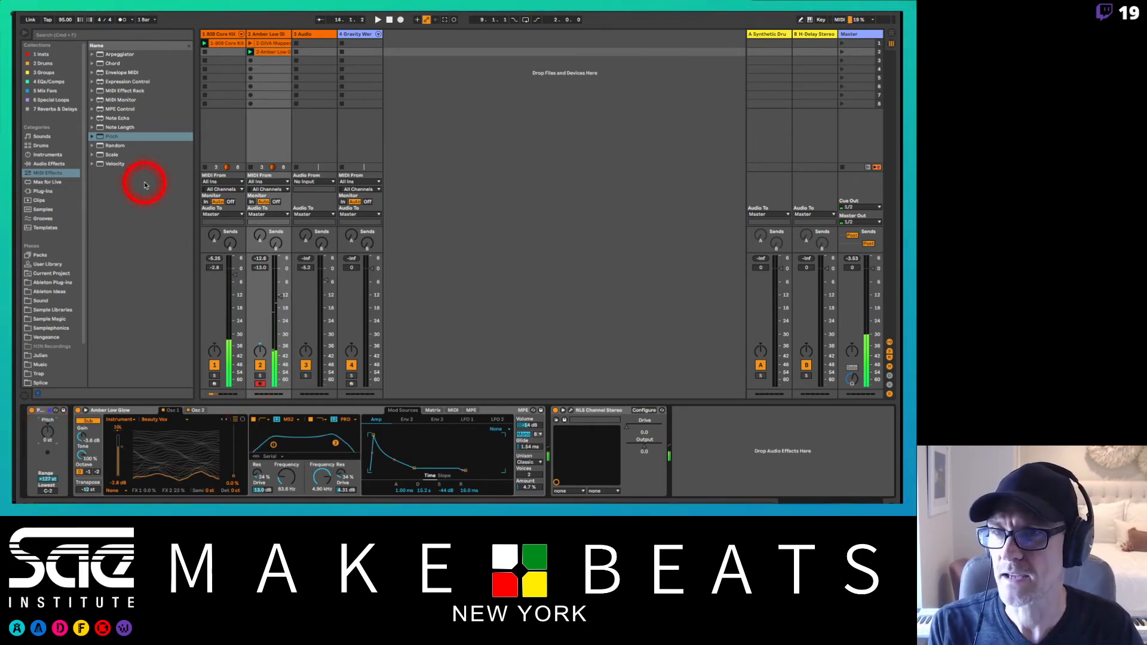
Step: Insert an Arpeggiator between the Pitch effect and Amber Low Glow on track 2 and play the beat
left_click(105, 54)
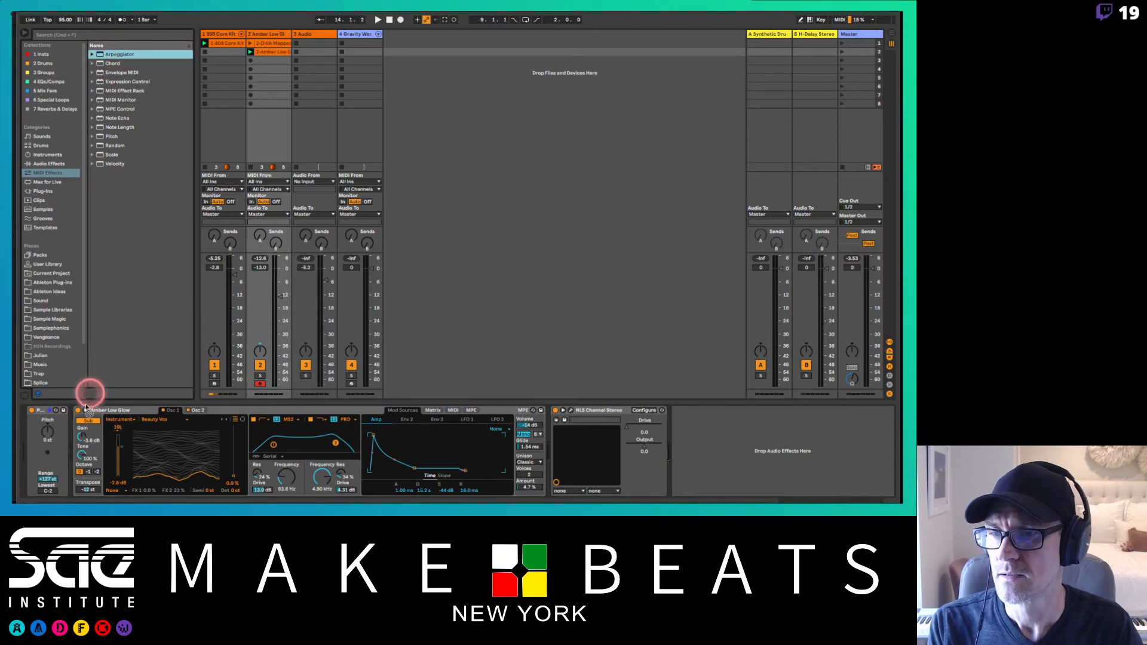
left_click_drag(87, 408, 84, 410)
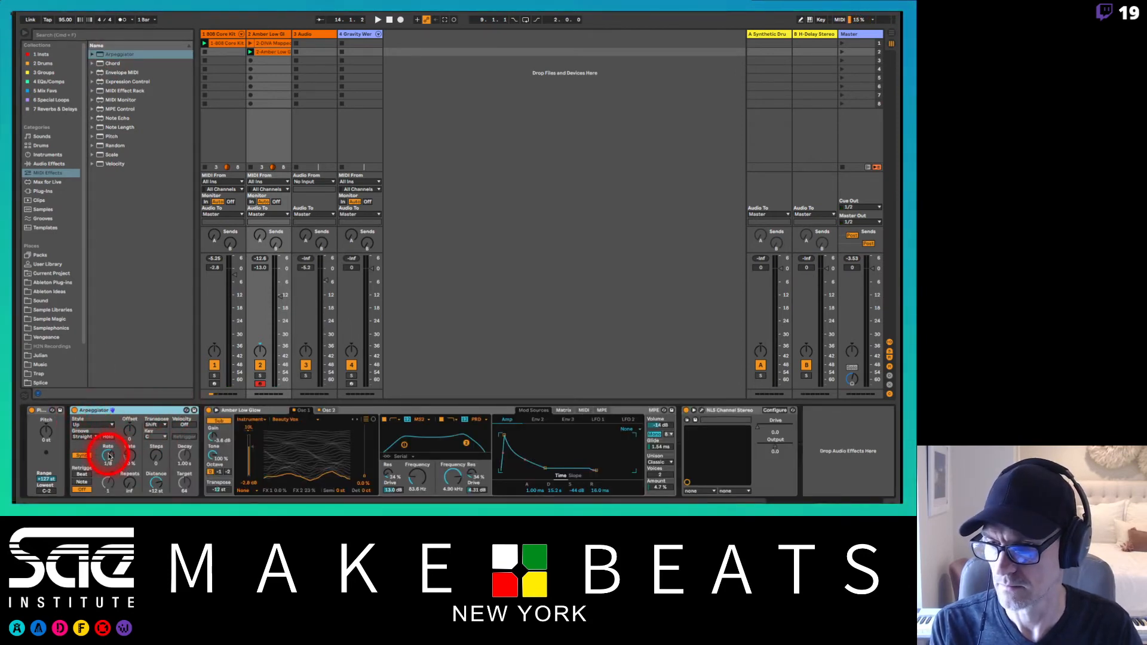
key("space")
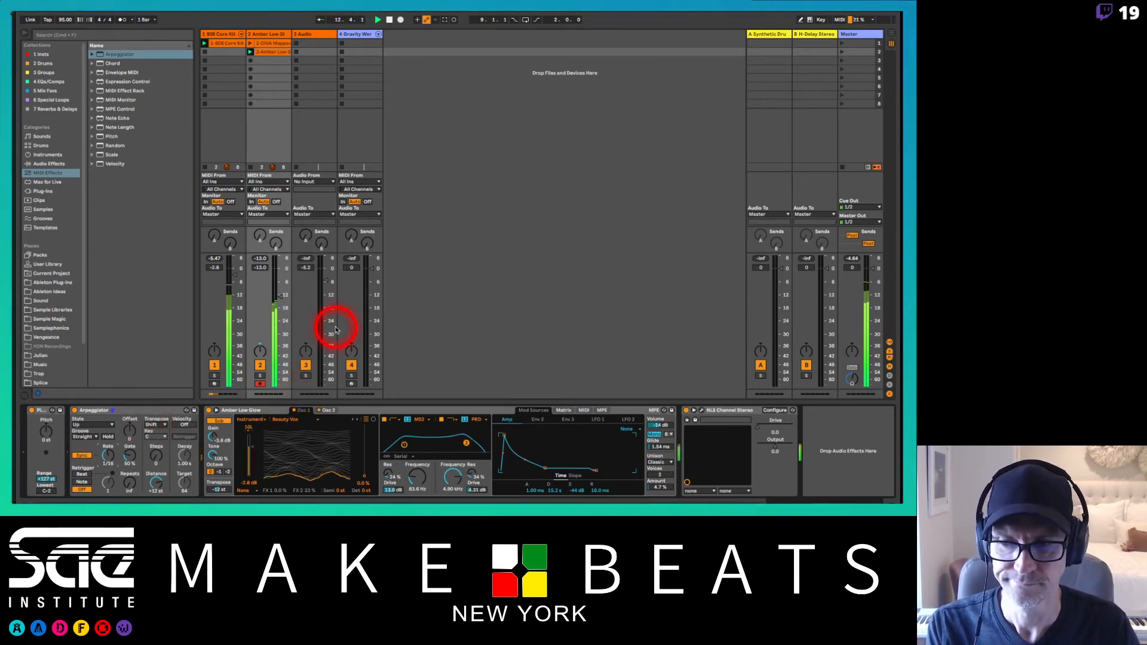
Step: Stop playback and delete the Arpeggiator and Pitch MIDI effects from track 2, keeping Amber Low Glow
key("space")
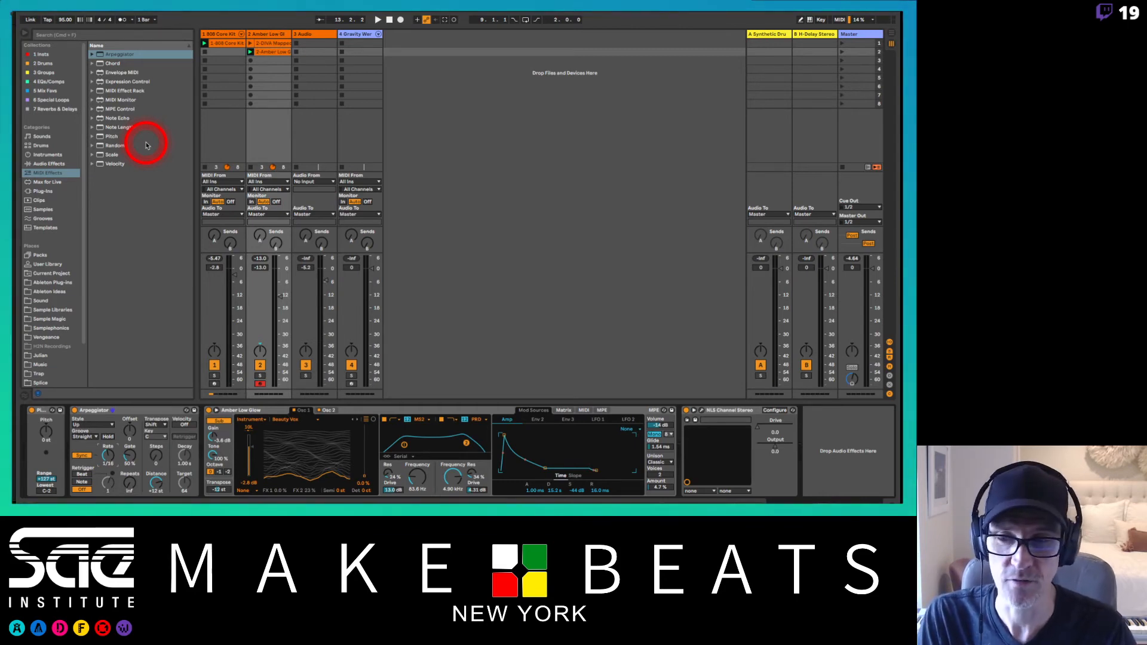
left_click(131, 415)
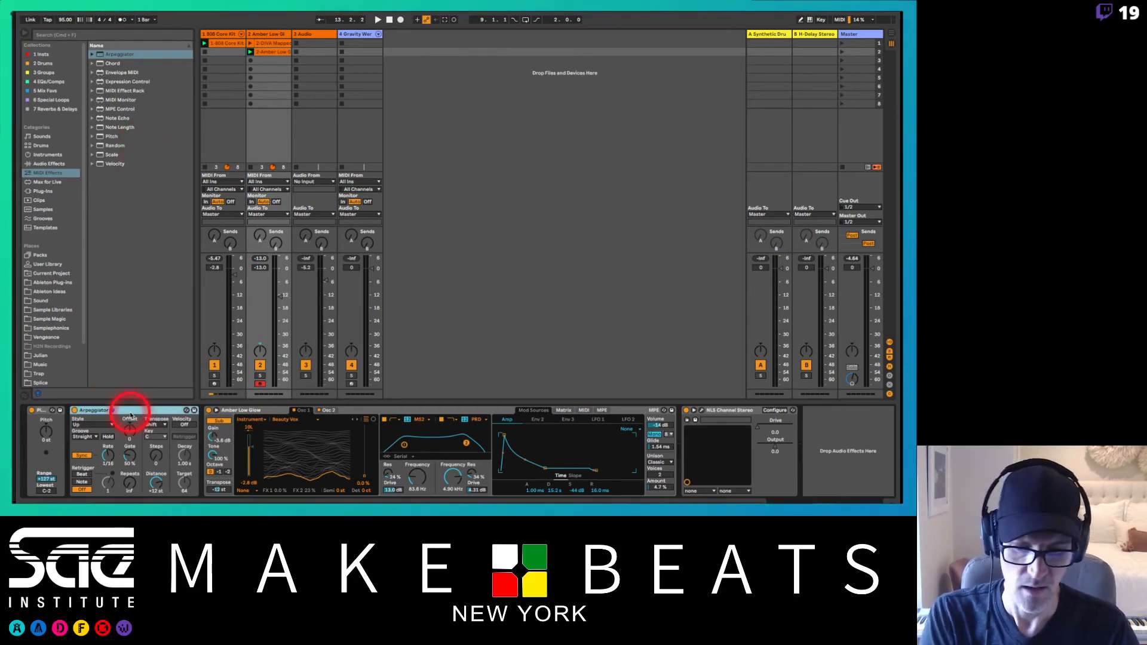
key("Delete")
left_click(41, 411)
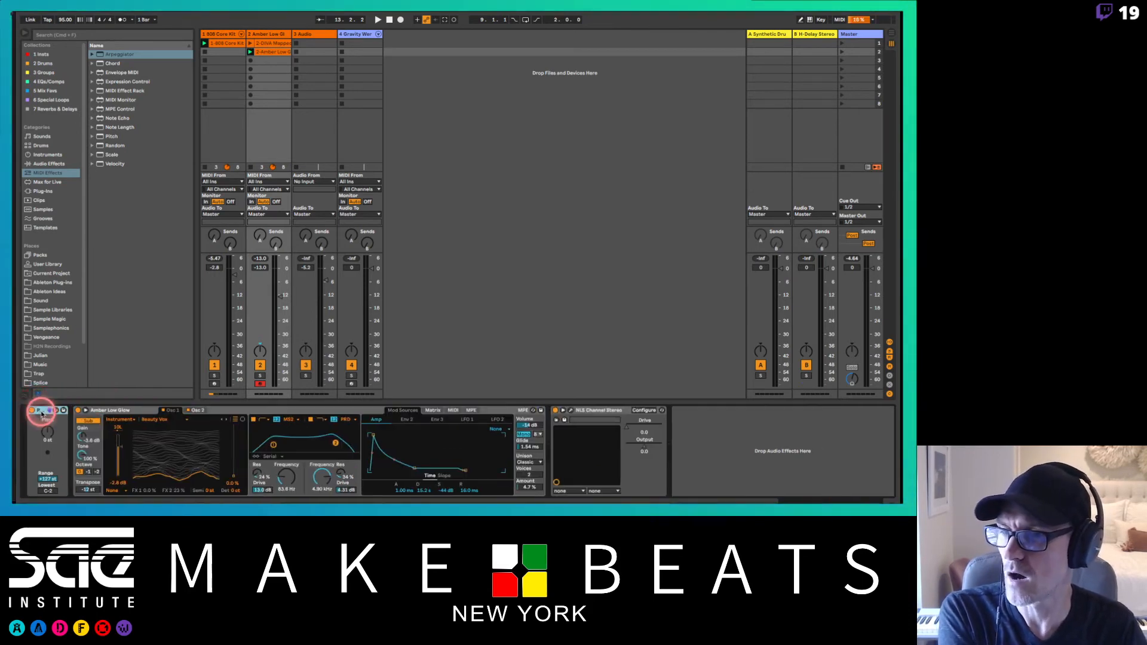
key("Delete")
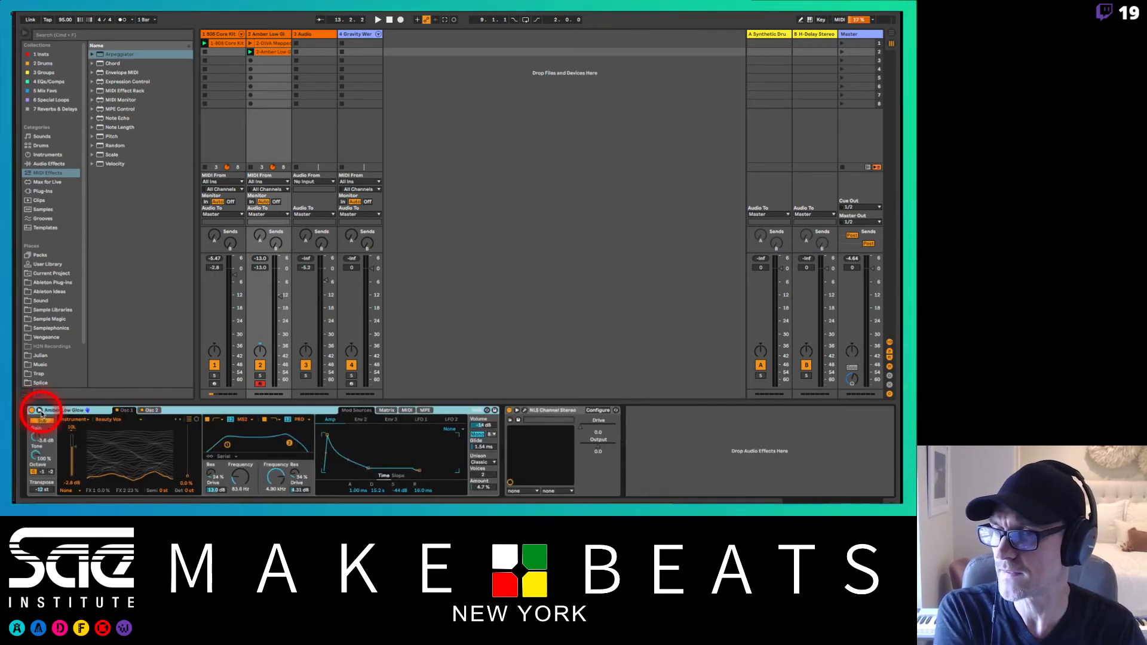
Step: Look through the Max MIDI Effect devices in the browser's Max for Live category and collapse the folder
left_click(49, 181)
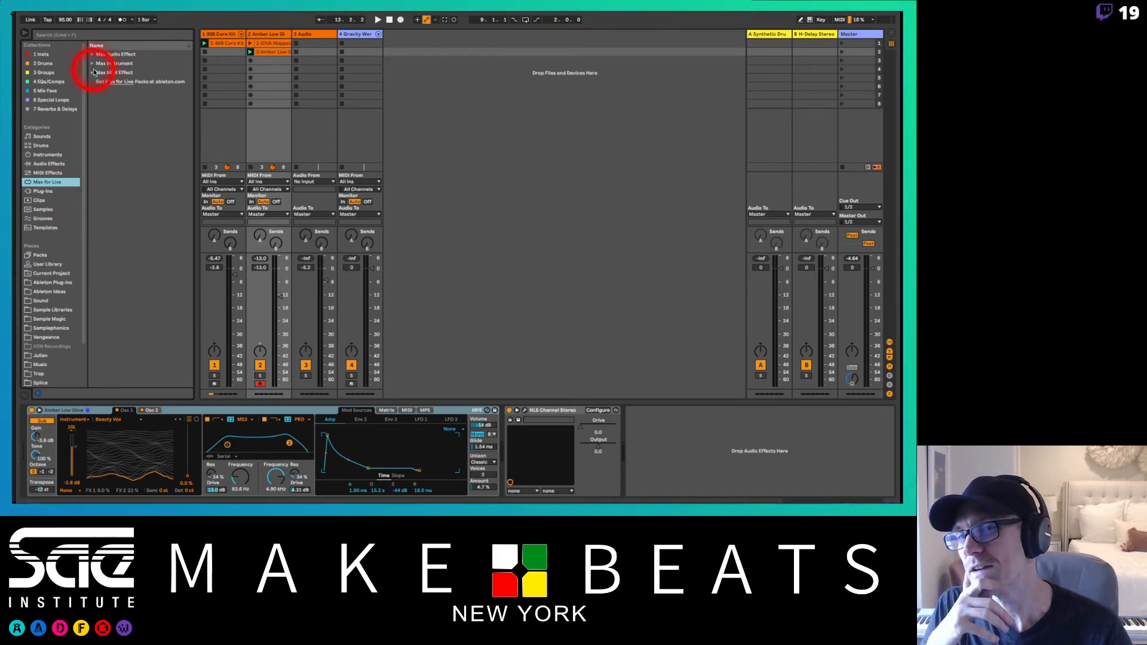
left_click(92, 74)
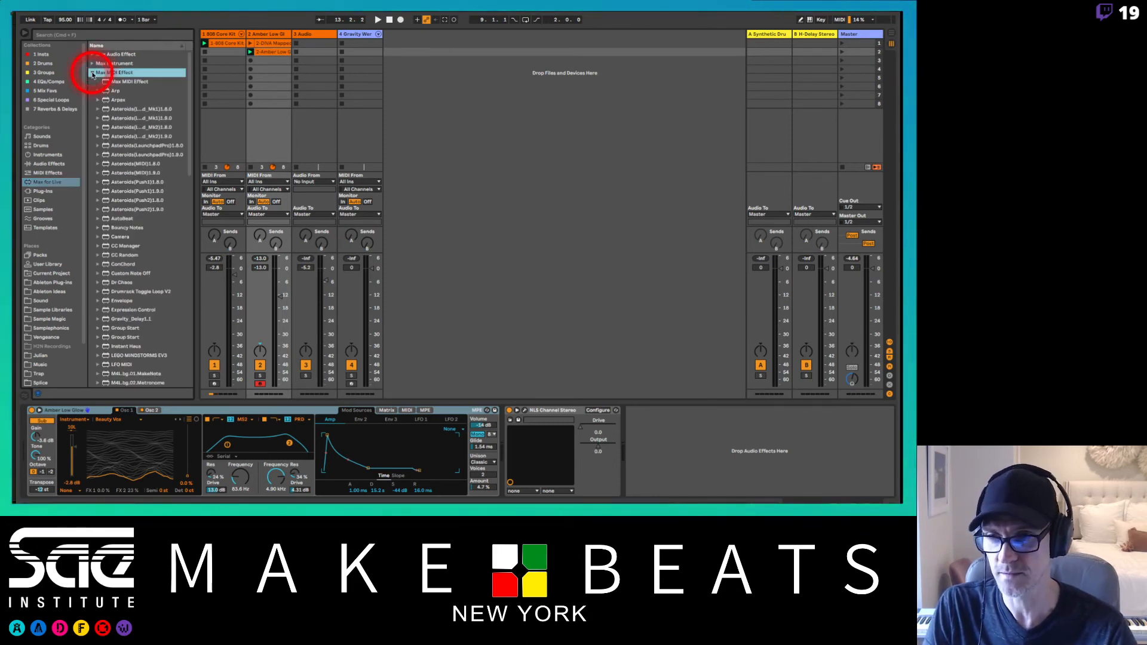
scroll(141, 120, "down", 4)
scroll(142, 123, "down", 15)
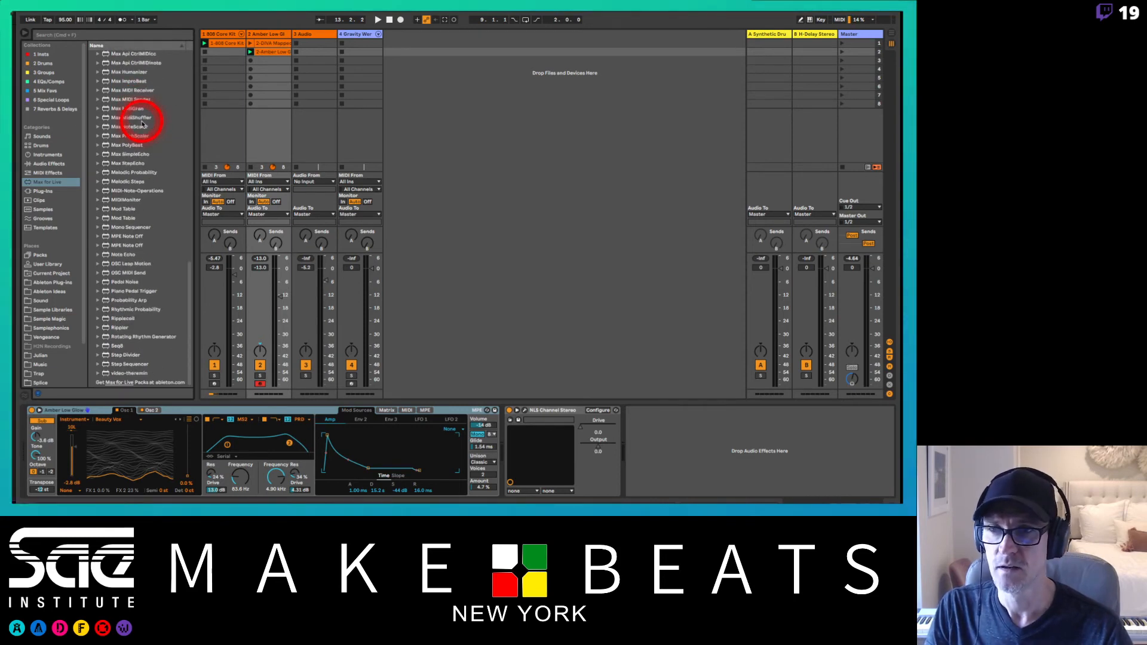
scroll(144, 263, "up", 12)
scroll(146, 276, "up", 8)
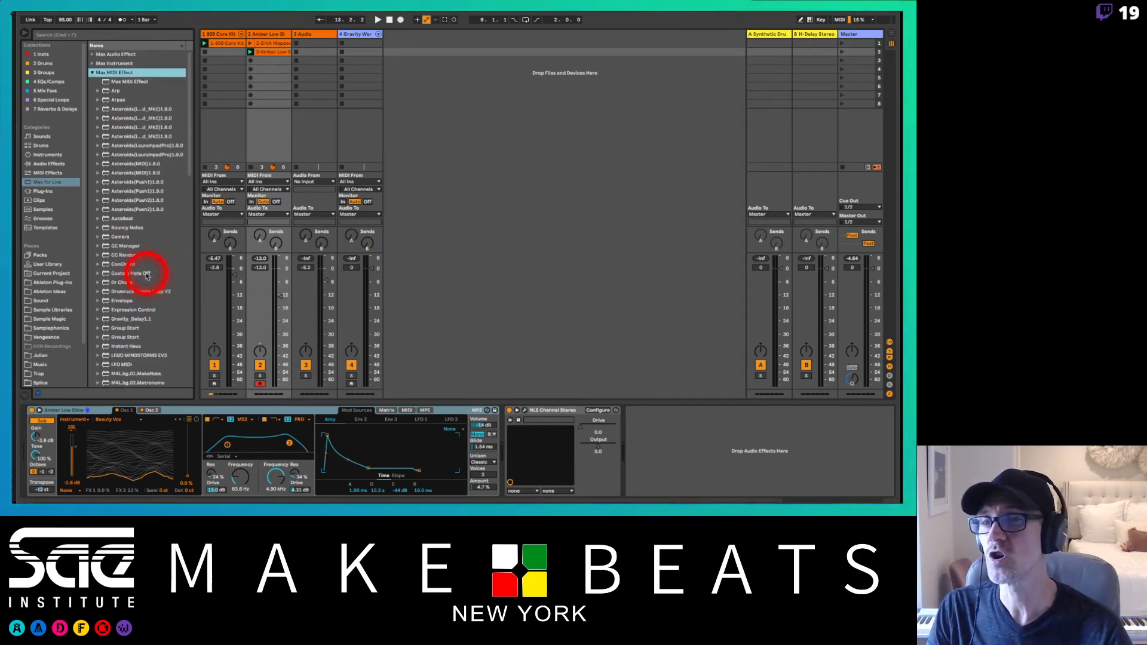
left_click(94, 73)
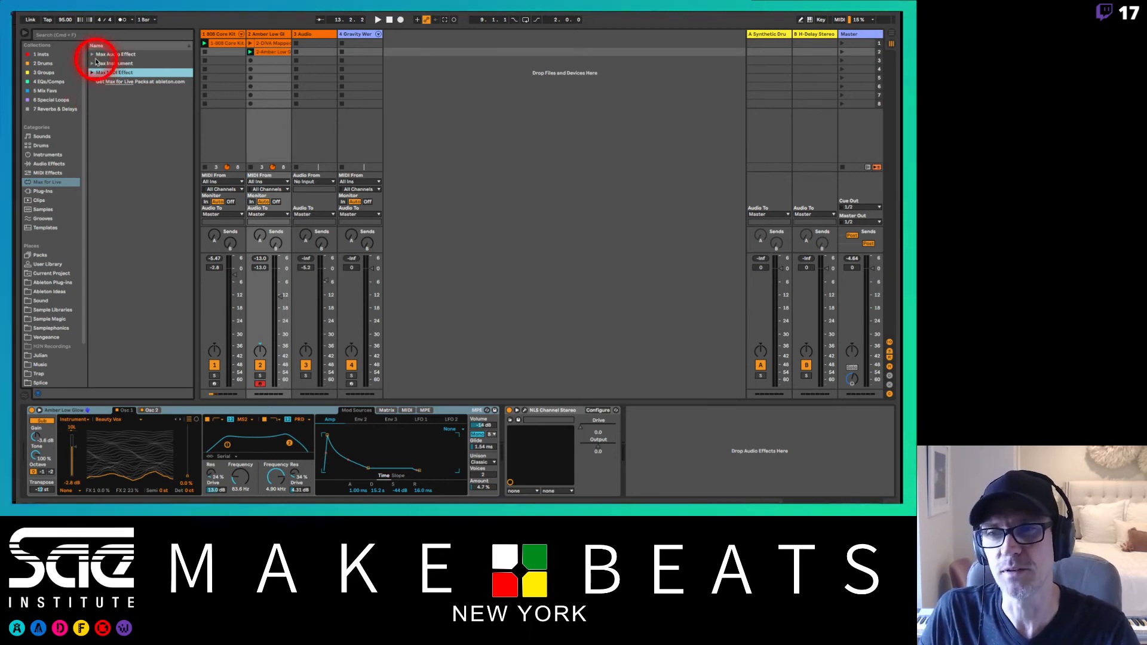
Step: Look at the Max Instrument and Max Audio Effect folders, leaving both collapsed
left_click(93, 64)
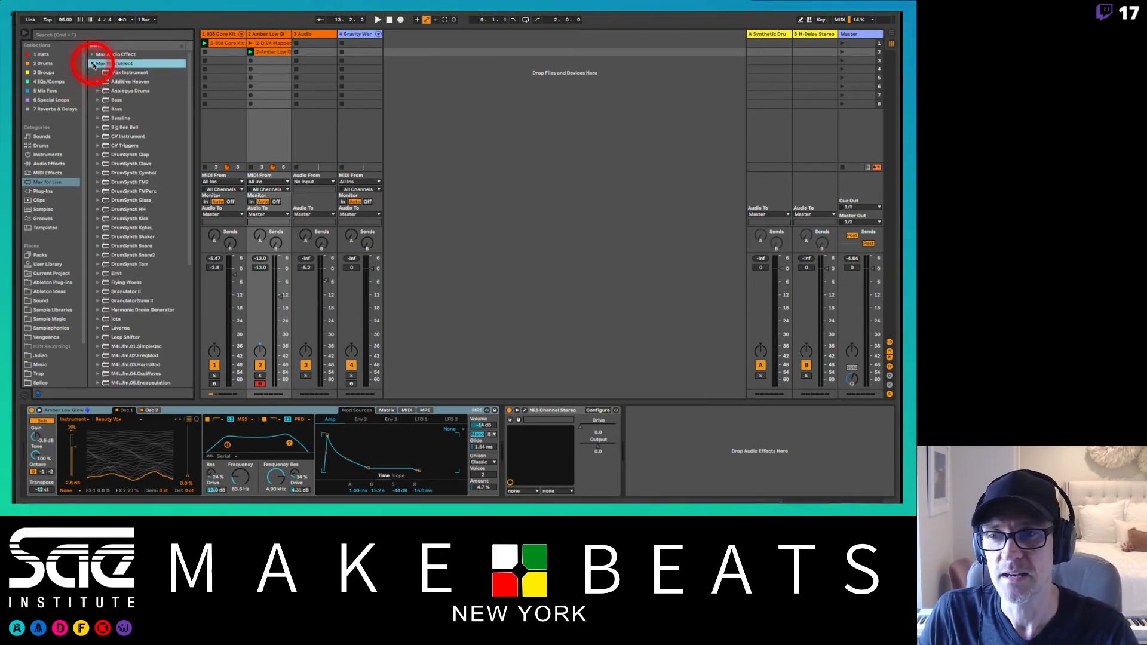
left_click(93, 64)
left_click(91, 54)
left_click(91, 54)
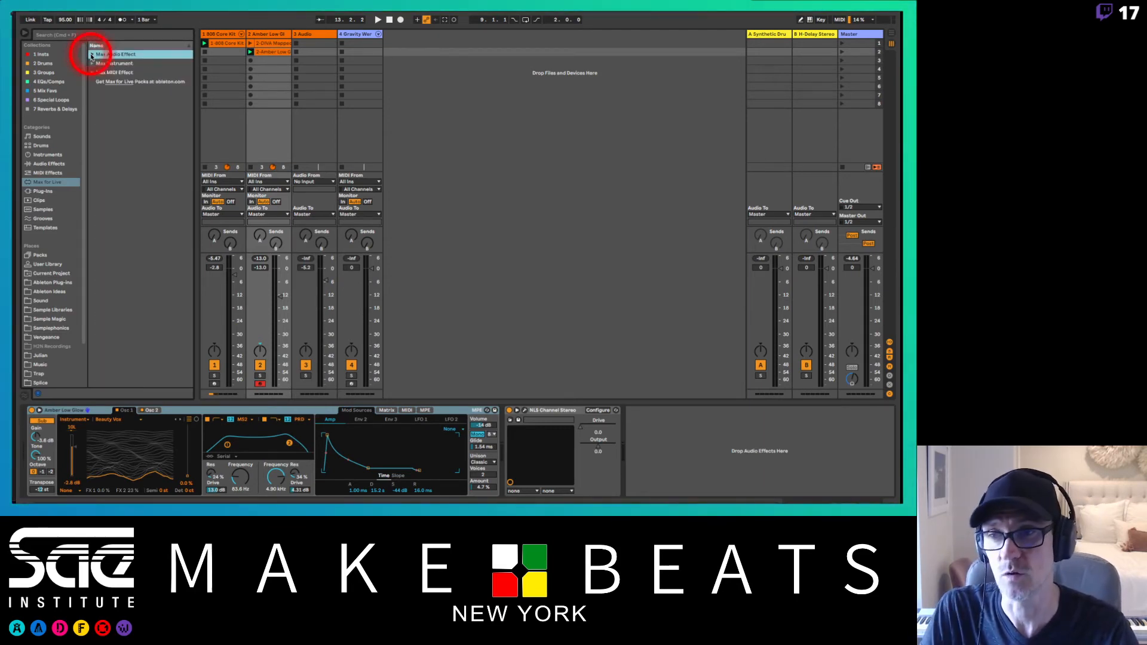
Step: Show the Plug-Ins category in the browser, then view the audio preferences and close the window
left_click(46, 192)
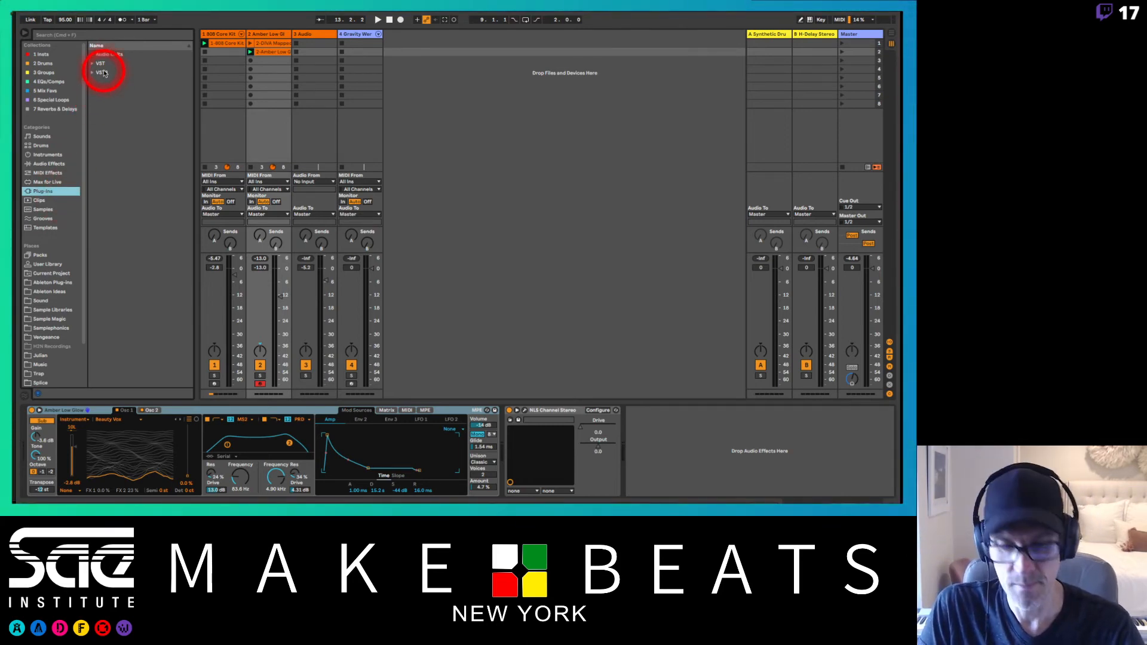
key("super+comma")
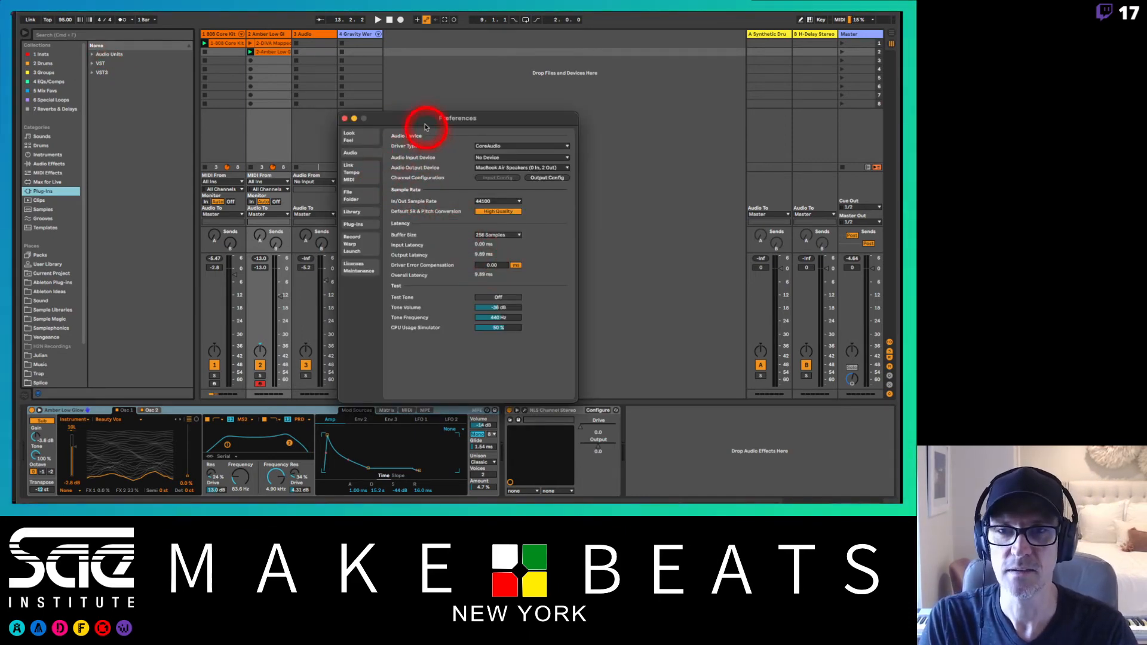
left_click_drag(424, 122, 470, 40)
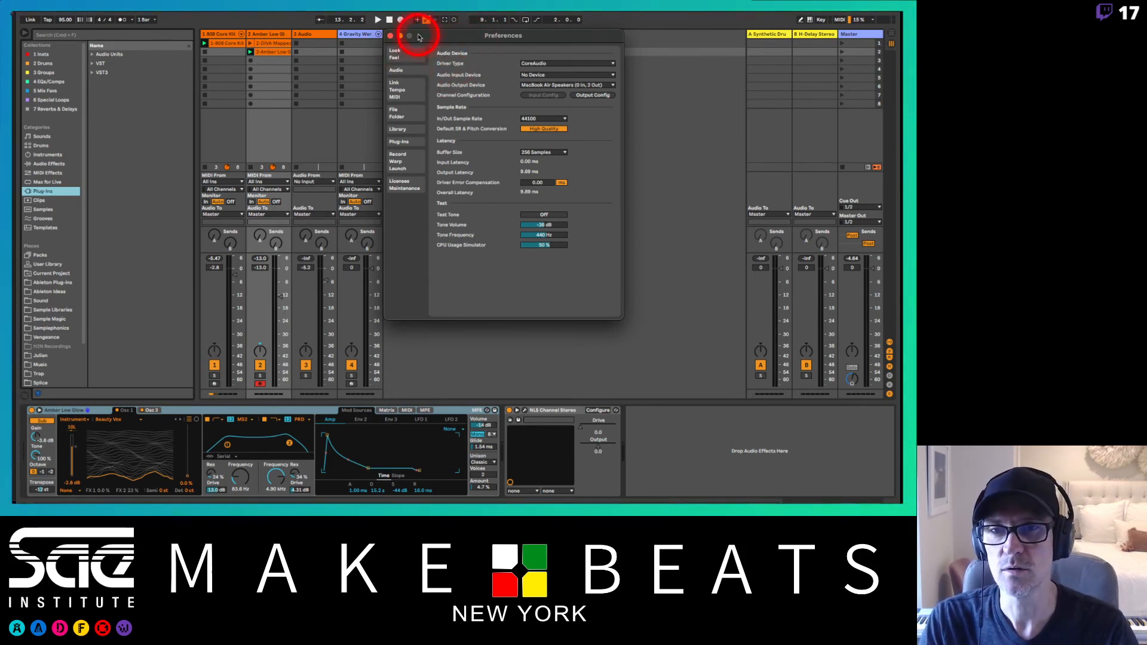
left_click(390, 36)
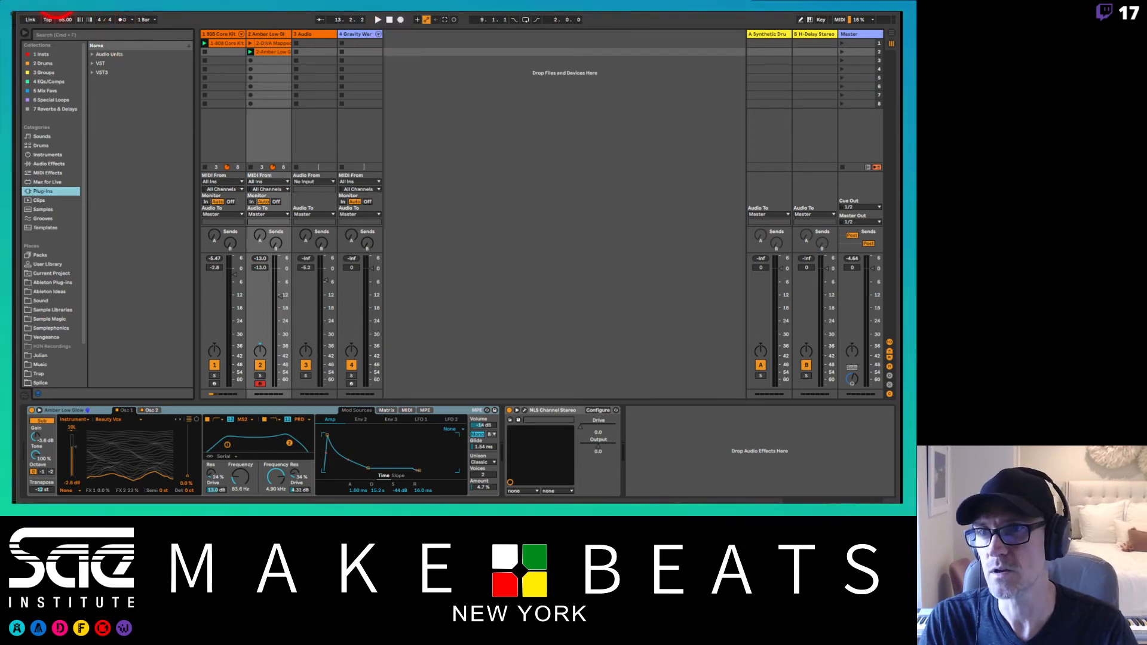
Step: Reopen the Preferences, examine the Plug-Ins source and window settings, and close the Preferences
left_click(52, 7)
mouse_move(30, 7)
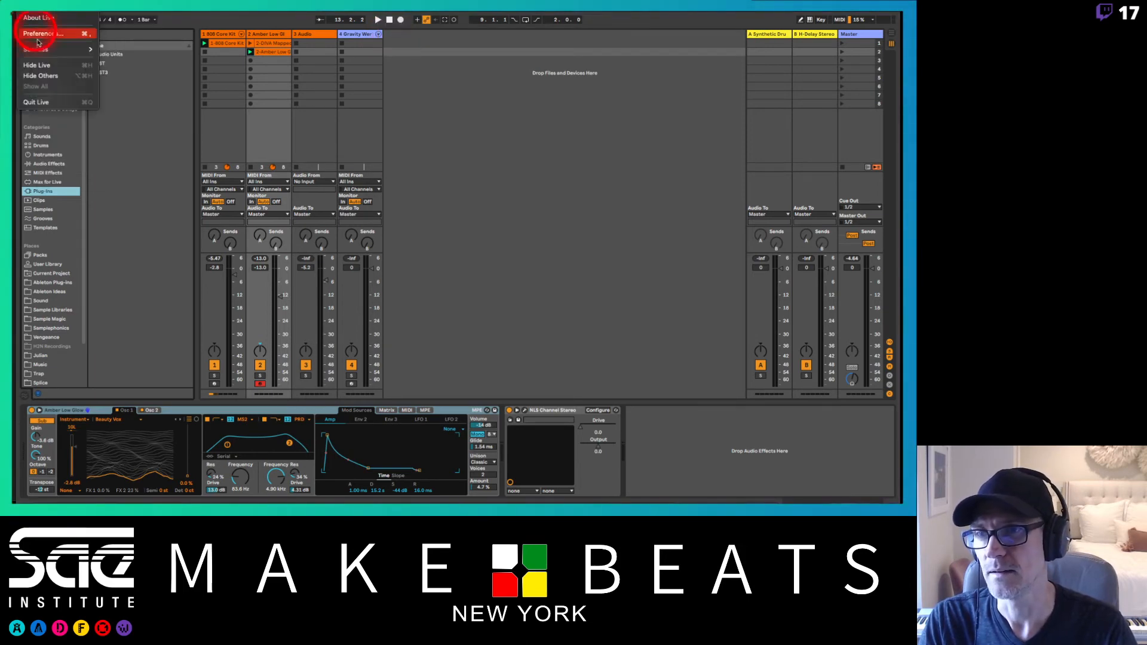
left_click(41, 34)
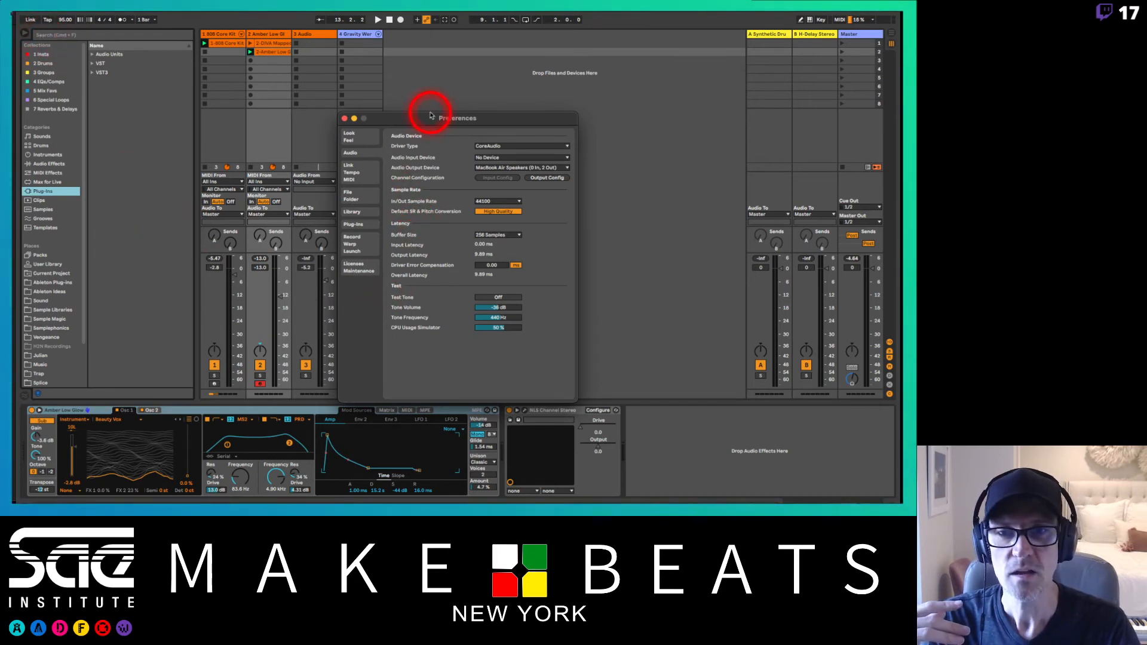
left_click_drag(424, 118, 439, 52)
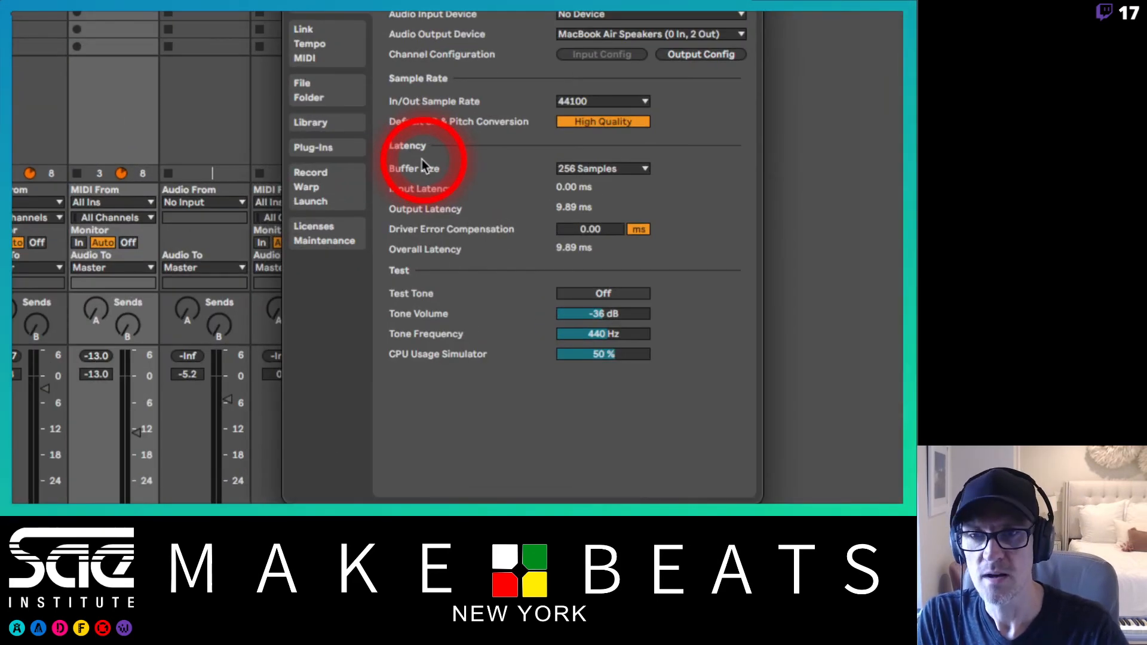
left_click(336, 154)
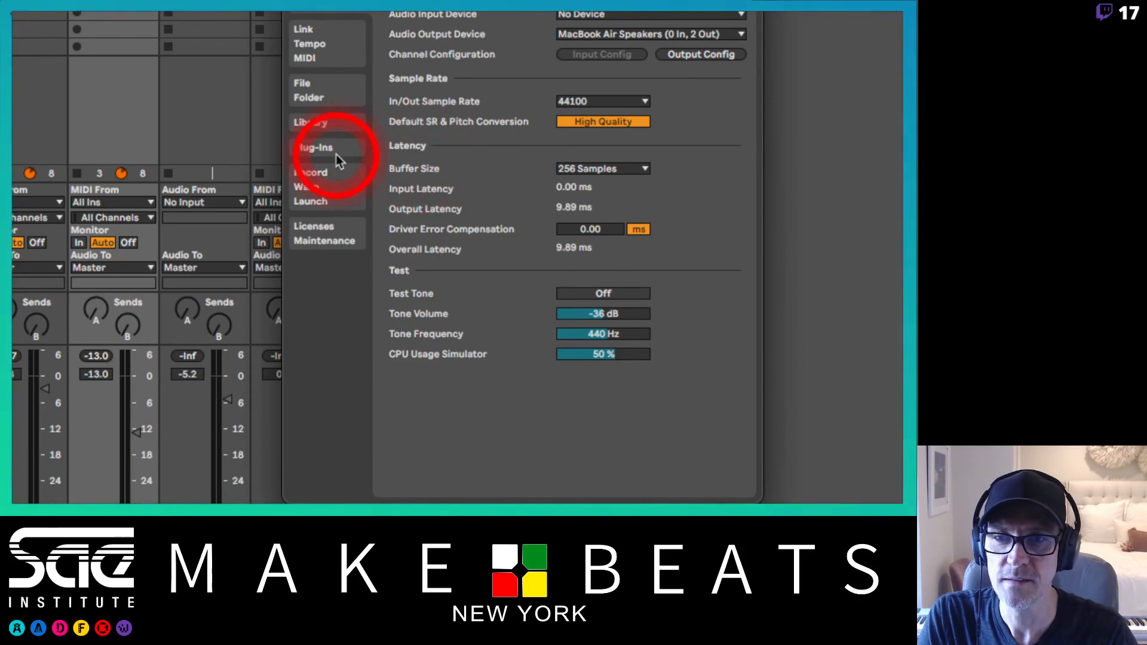
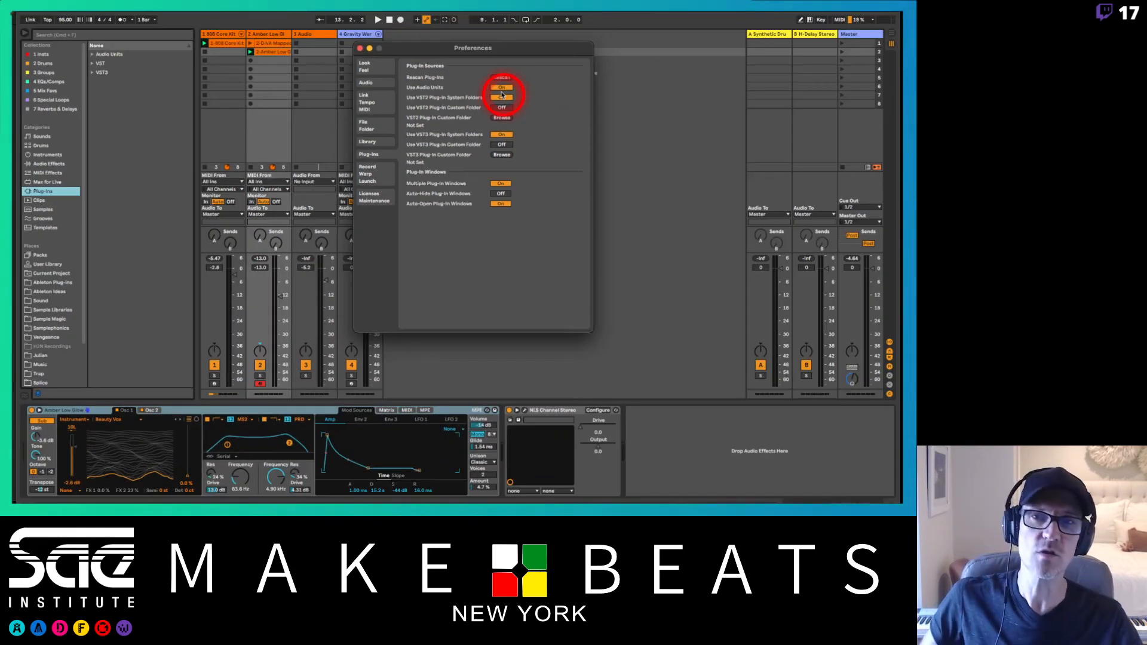
left_click(359, 47)
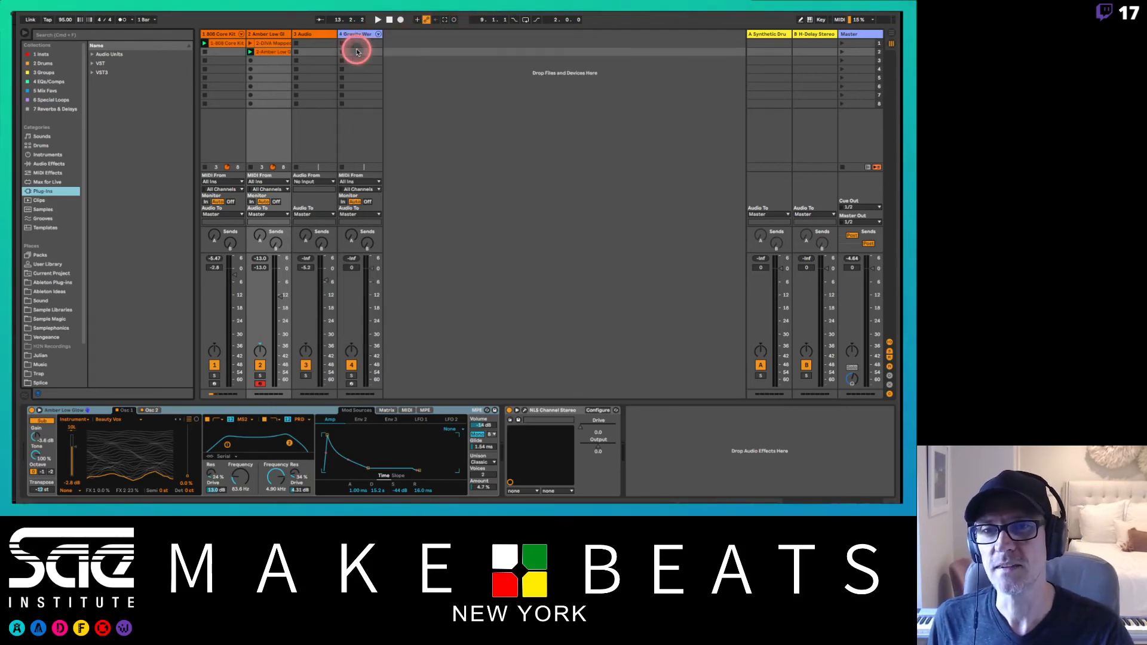
Step: Look through the installed plug-ins in the VST folder from start to end and collapse the folder
left_click(94, 63)
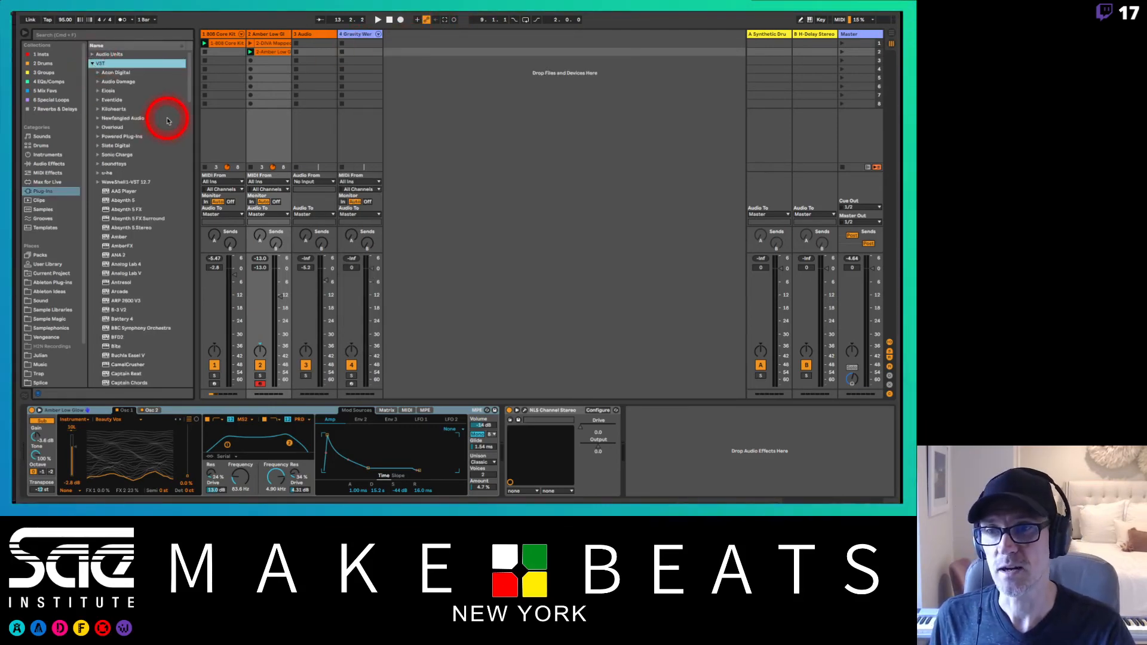
scroll(133, 106, "down", 10)
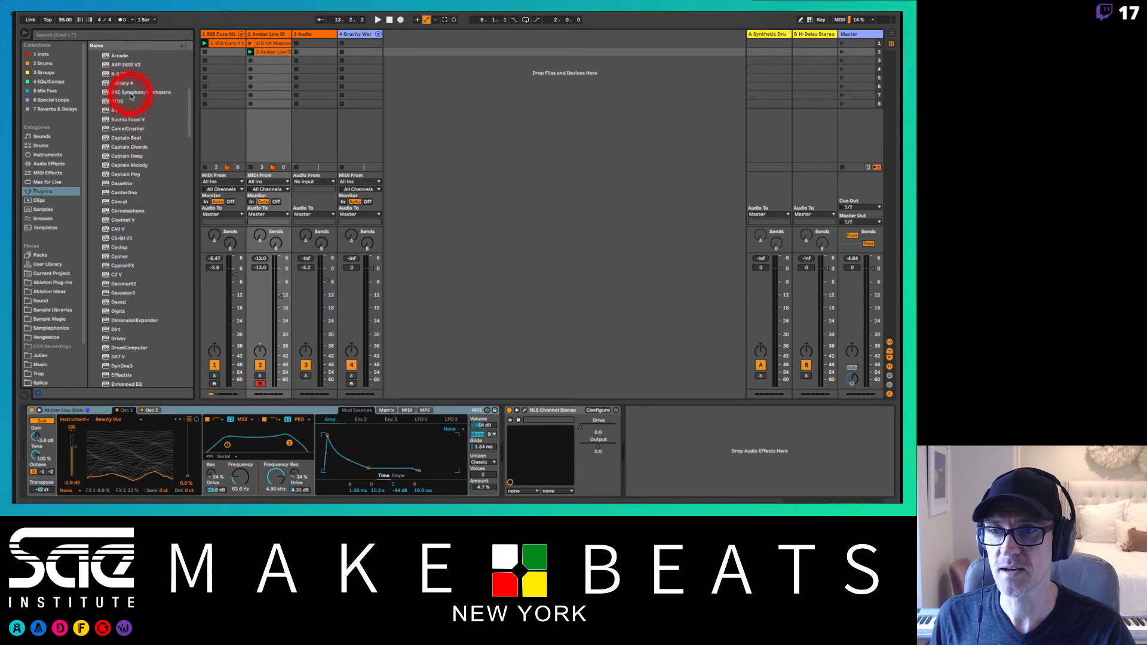
scroll(131, 96, "down", 20)
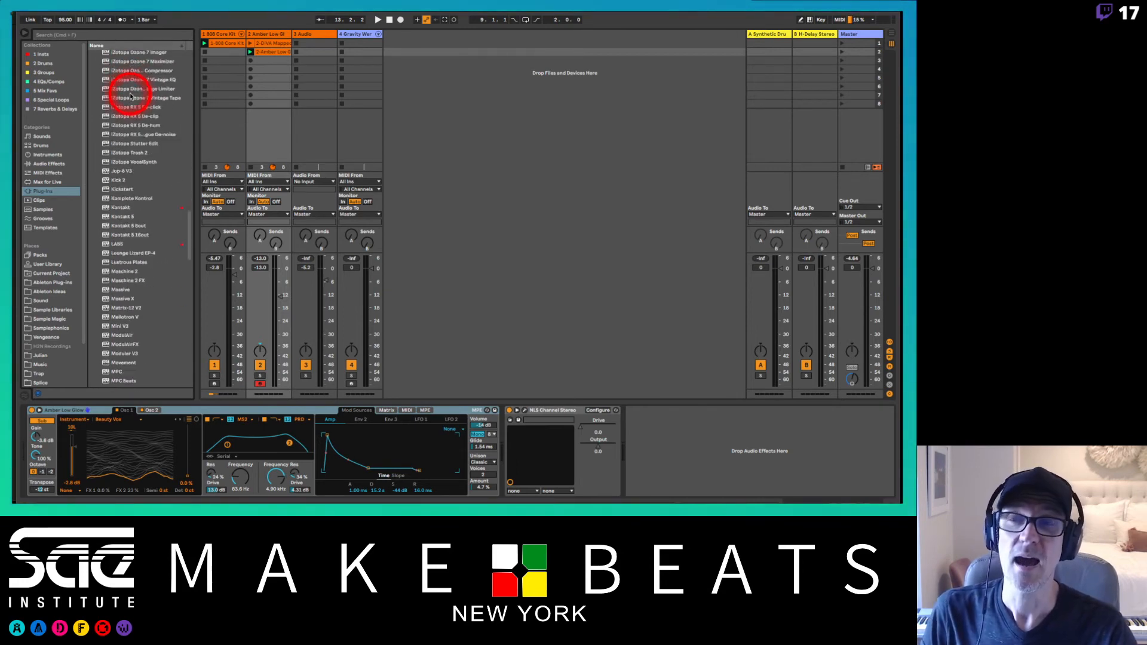
scroll(131, 96, "down", 20)
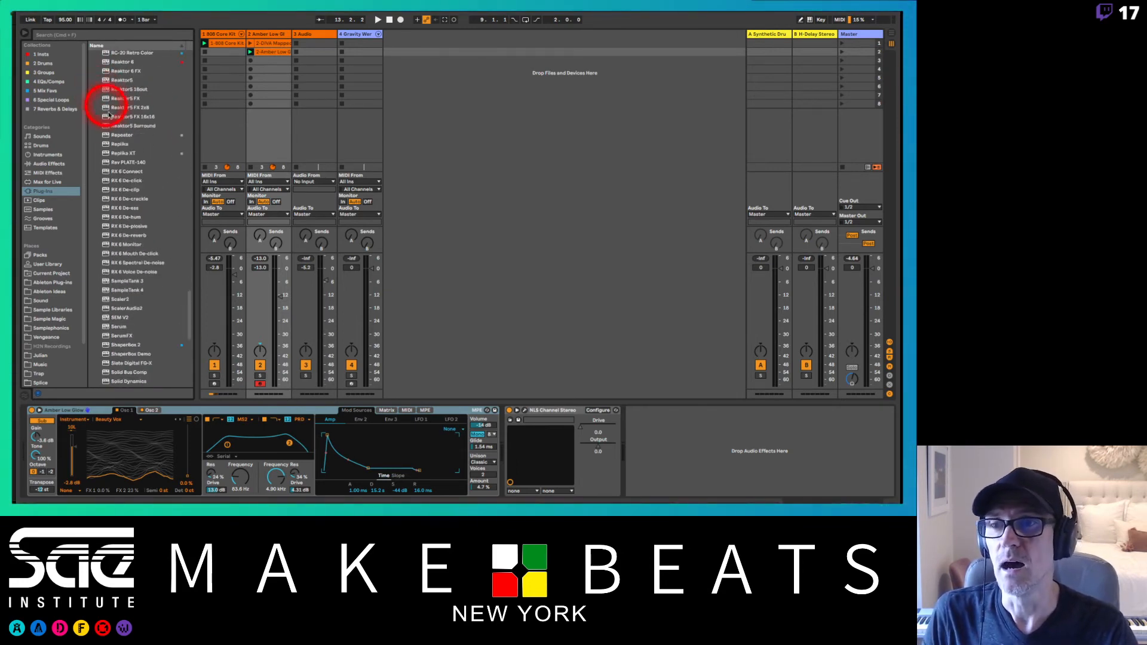
scroll(108, 115, "down", 15)
scroll(109, 122, "up", 20)
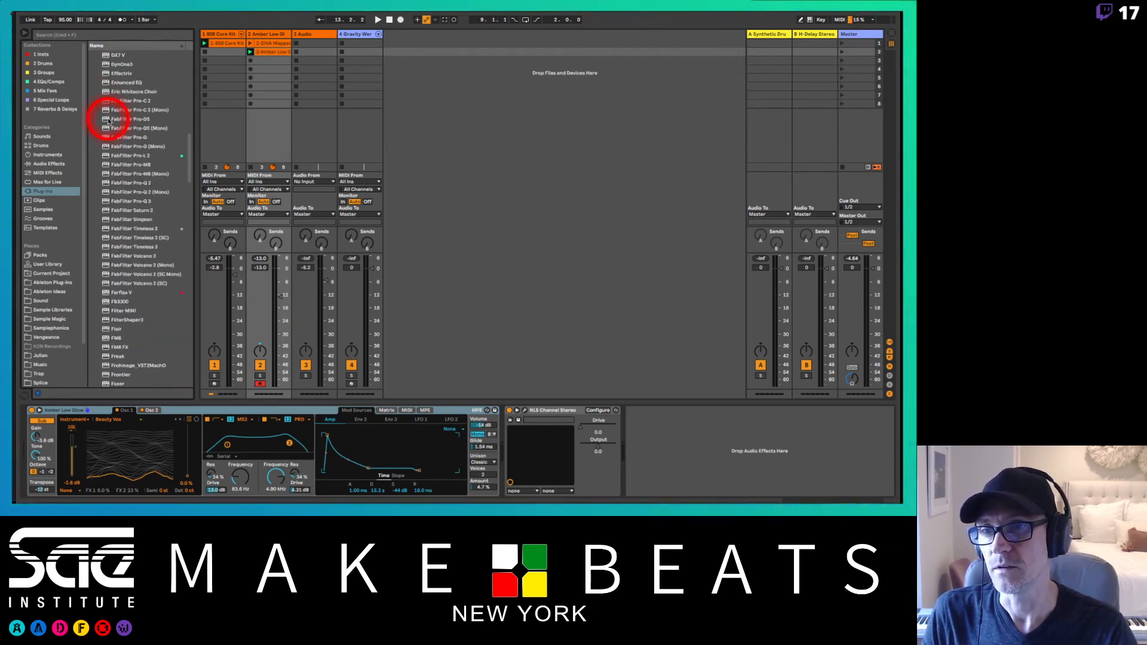
scroll(109, 122, "up", 20)
scroll(109, 122, "up", 5)
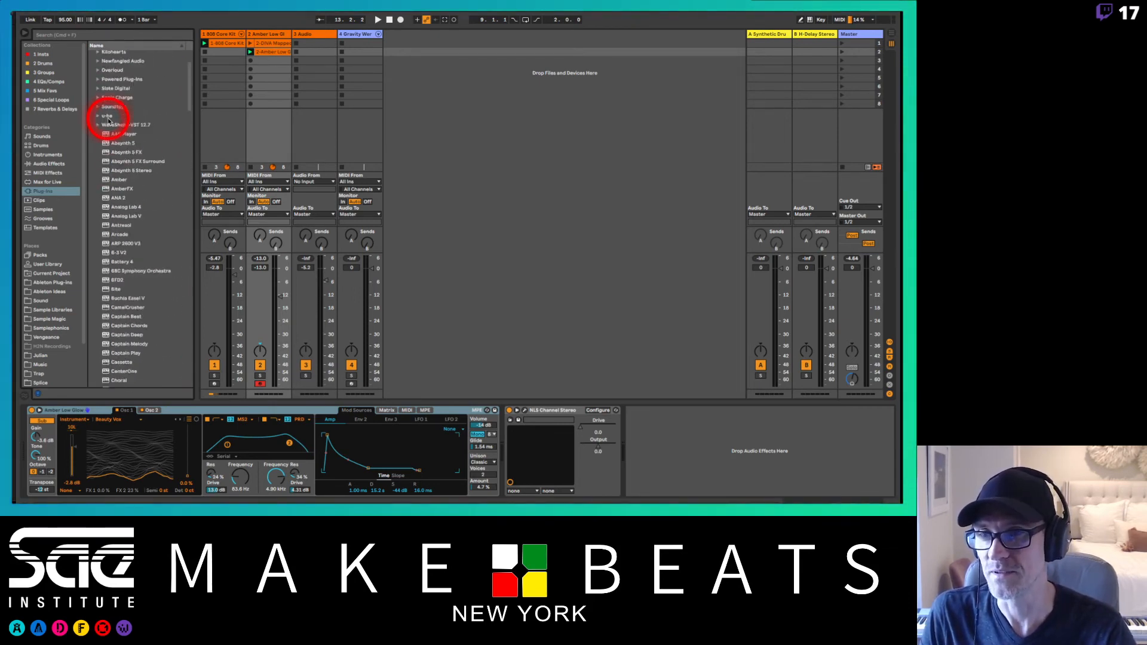
scroll(109, 122, "up", 3)
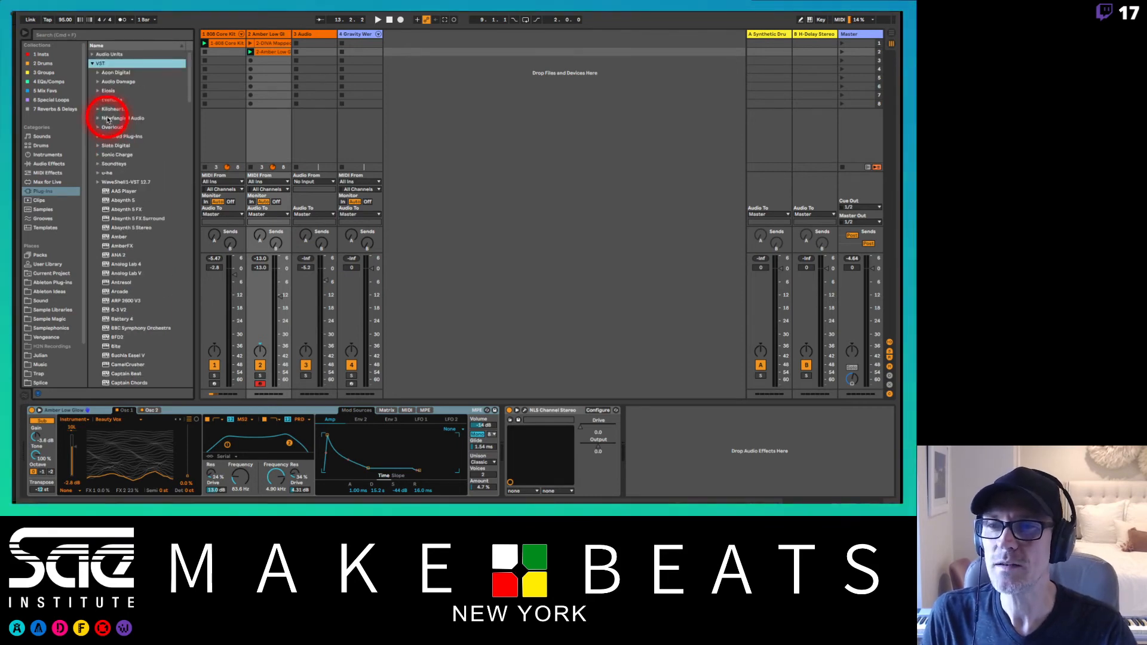
left_click(92, 64)
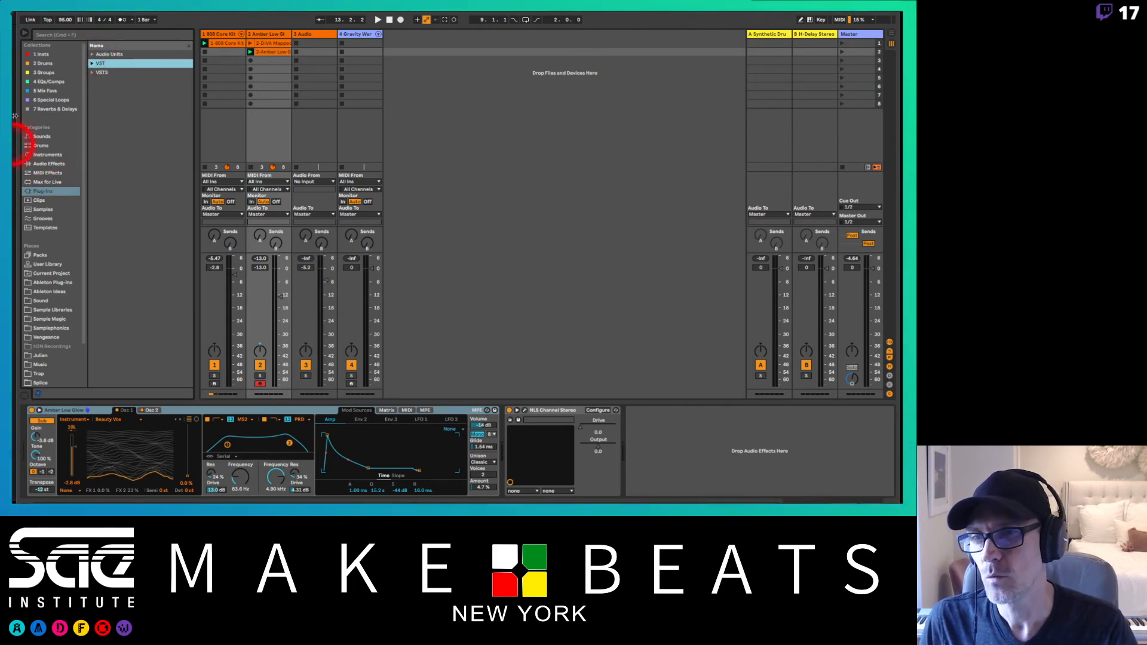
Step: Examine the Audio Units manufacturer folders, compare them with the VST folder, and collapse both
left_click(91, 54)
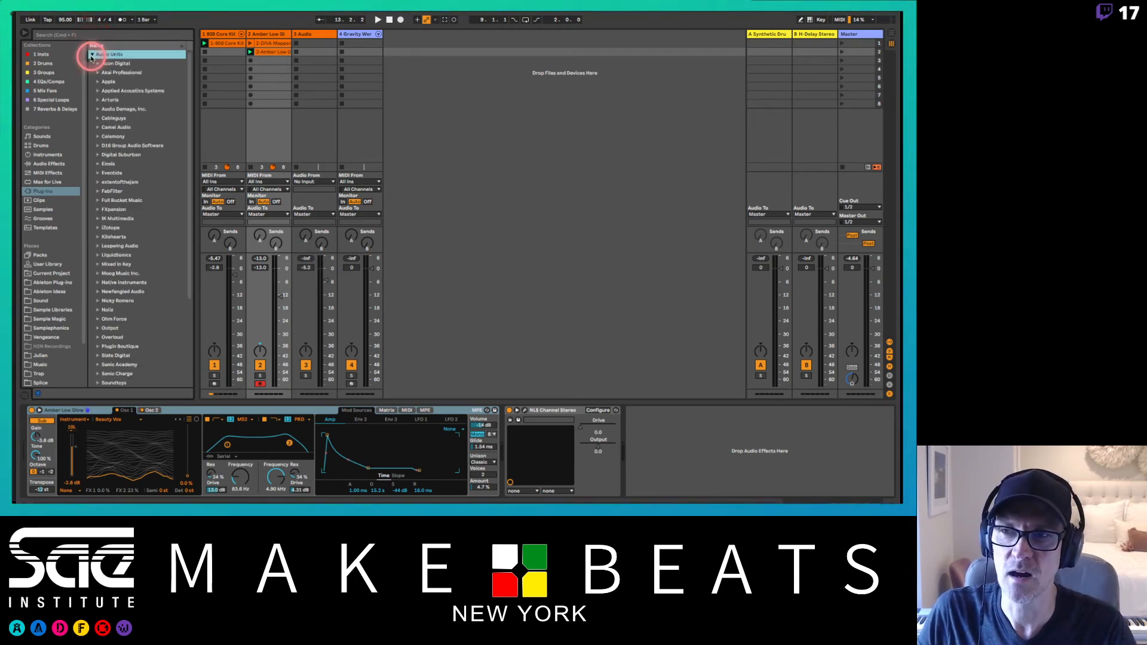
scroll(136, 222, "down", 5)
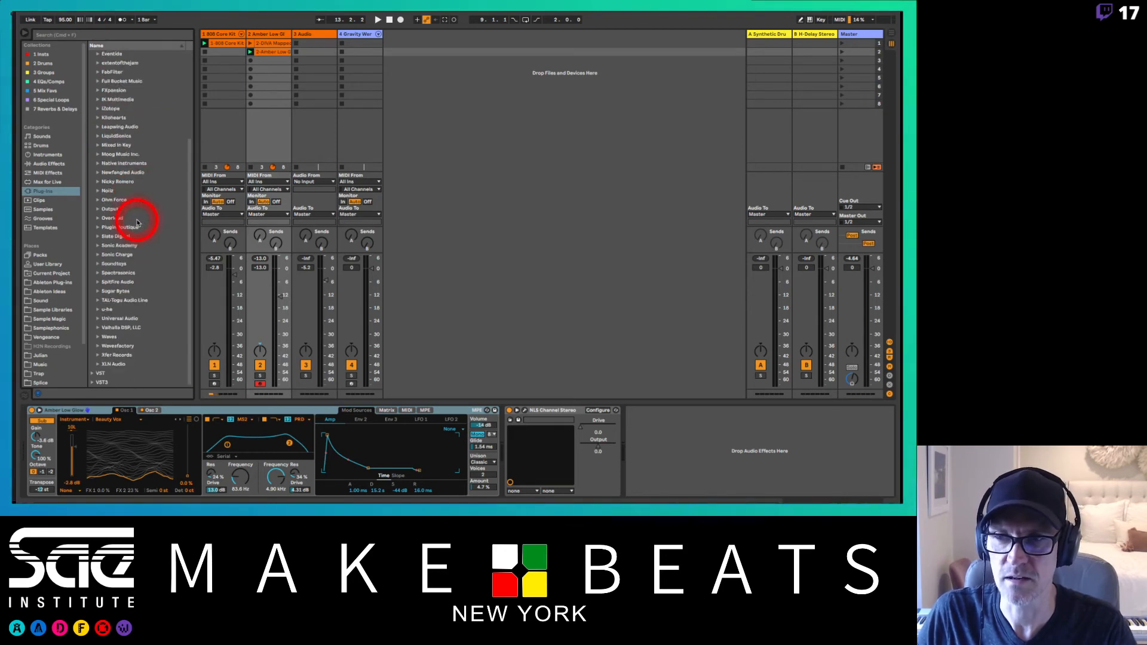
scroll(137, 222, "up", 5)
left_click(91, 54)
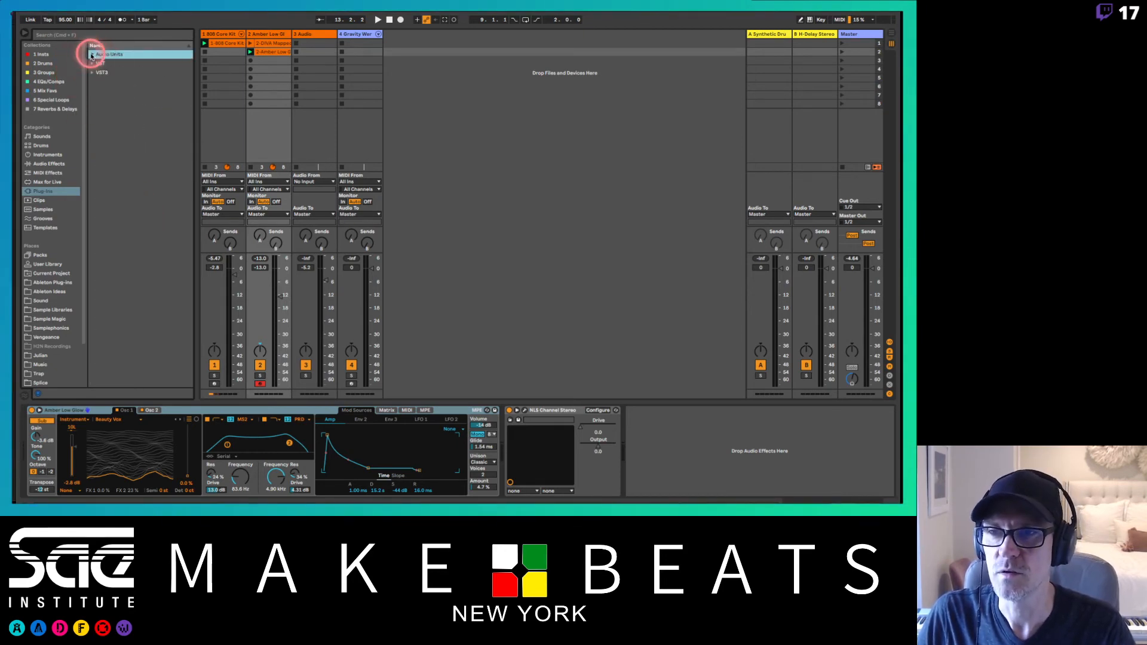
left_click(91, 64)
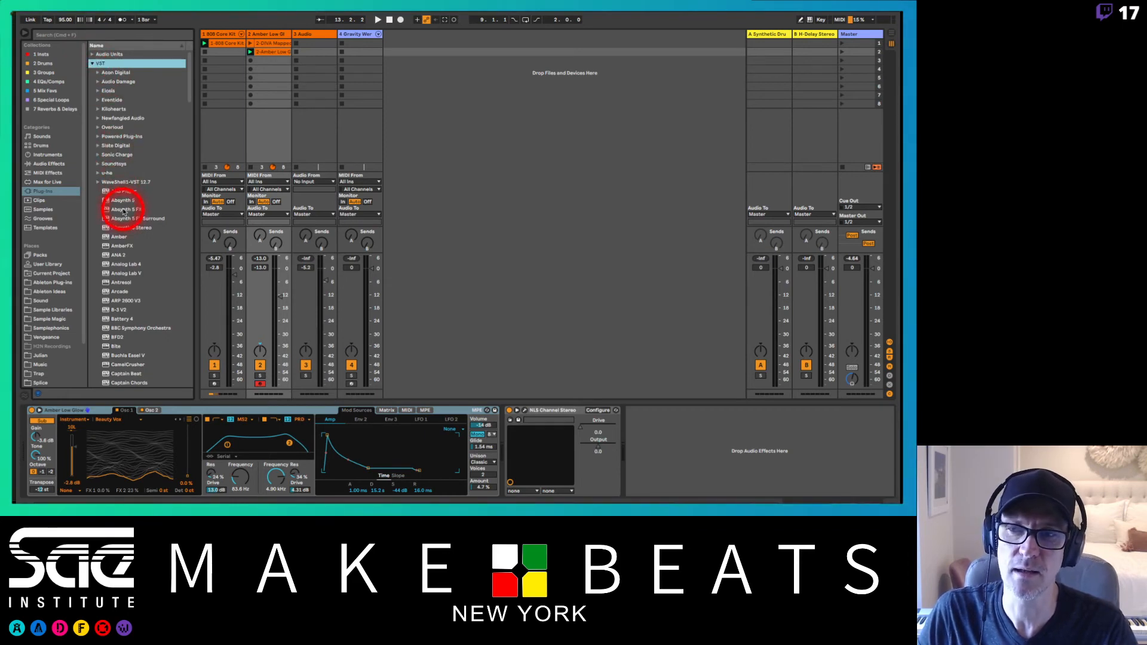
left_click(93, 64)
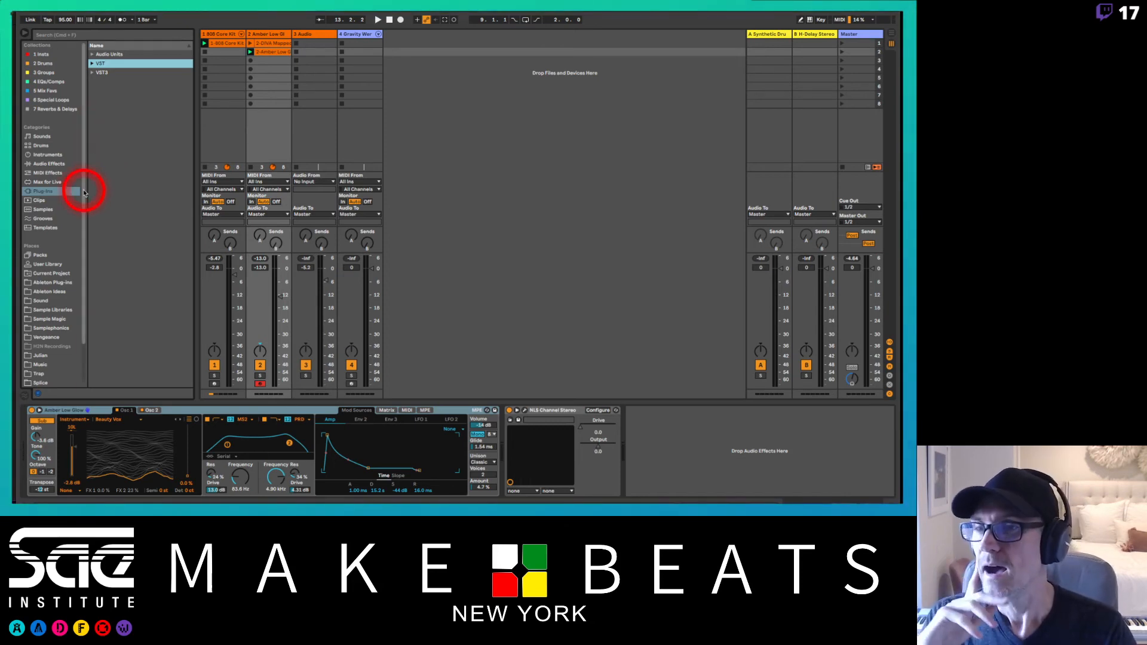
Step: Show the Clips category in the browser and open the notes of the Amber Low Glow clip in the second scene
left_click(62, 200)
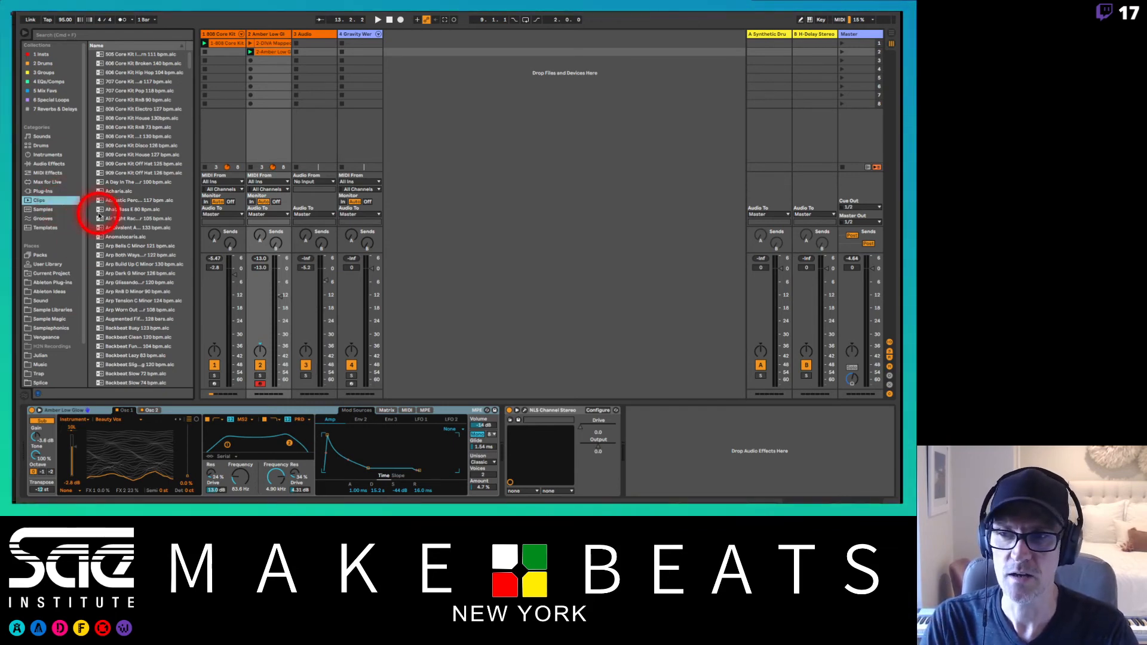
left_click_drag(98, 216, 281, 49)
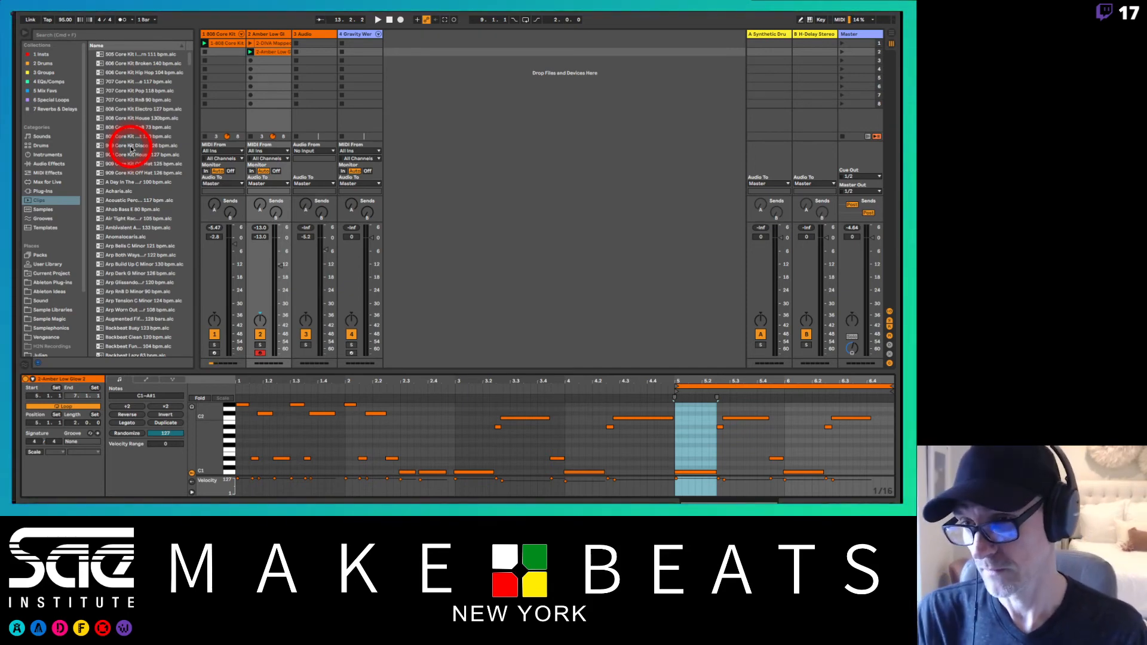
Step: Search the browser for "808 KIT" and compare the results in the Samples and Clips categories
left_click(56, 212)
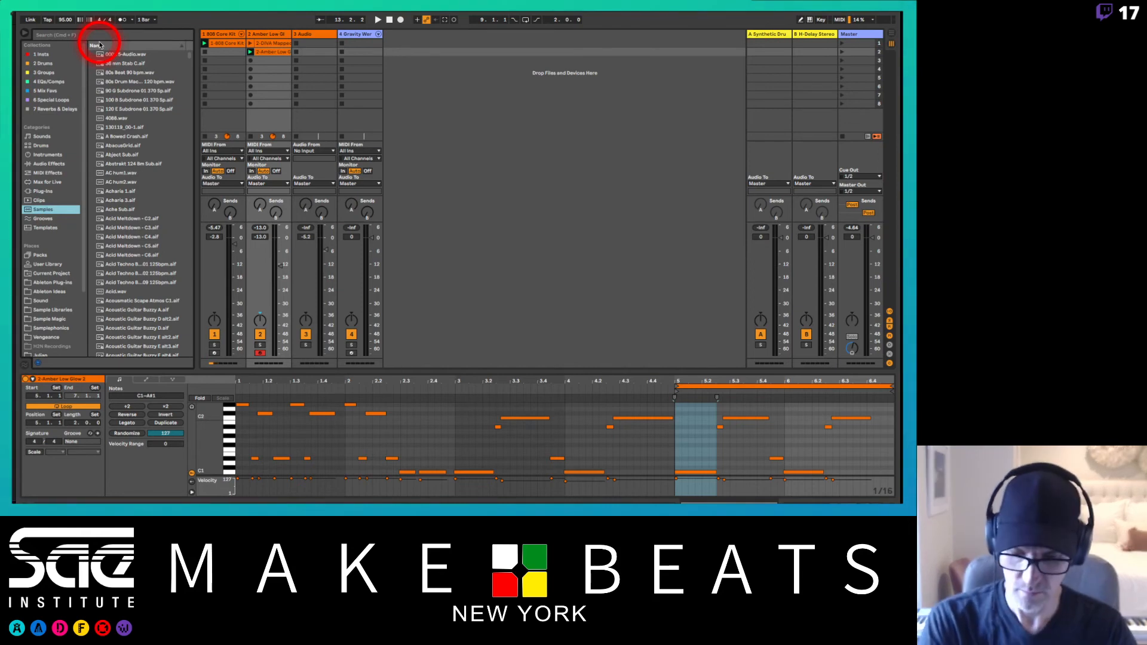
key("super+f")
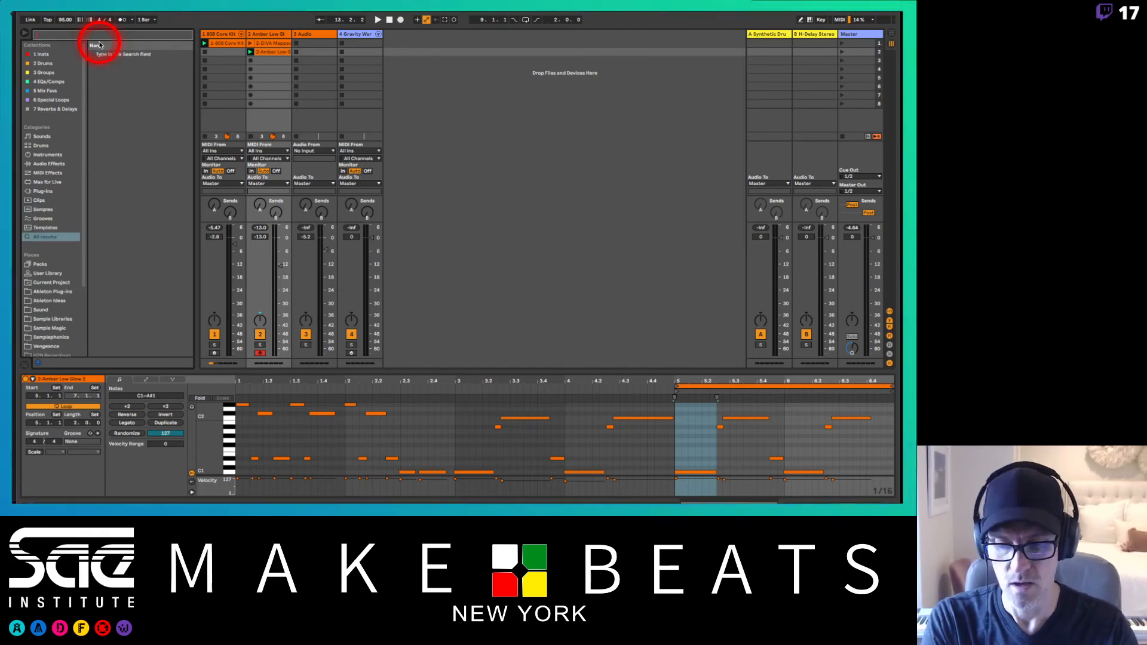
type("808")
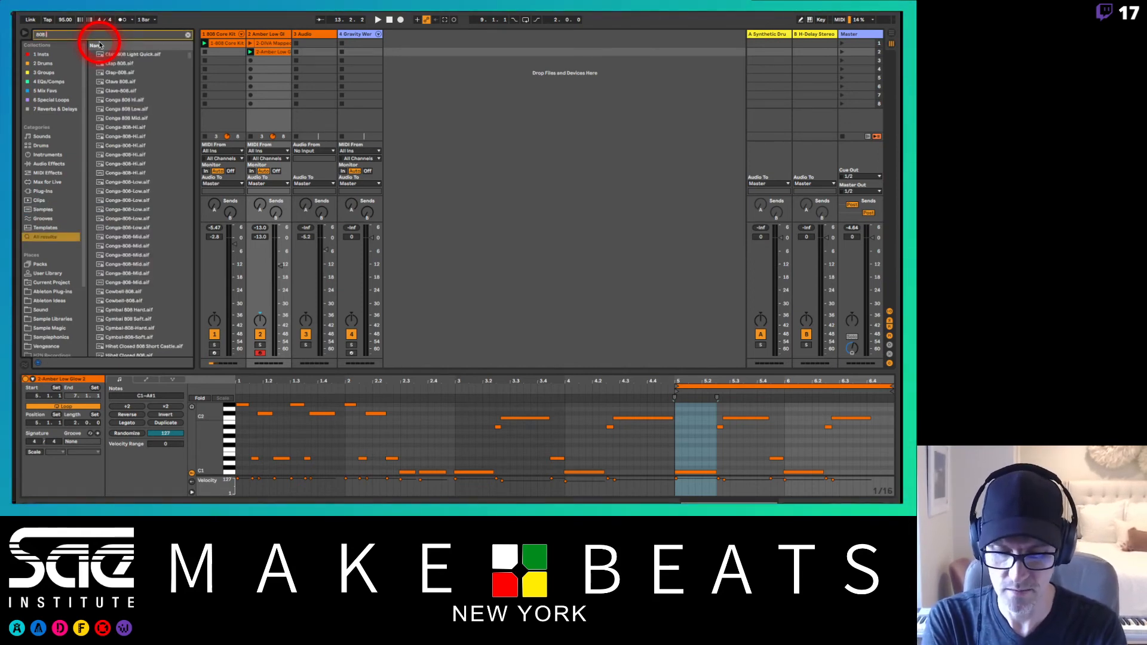
type(" KIT")
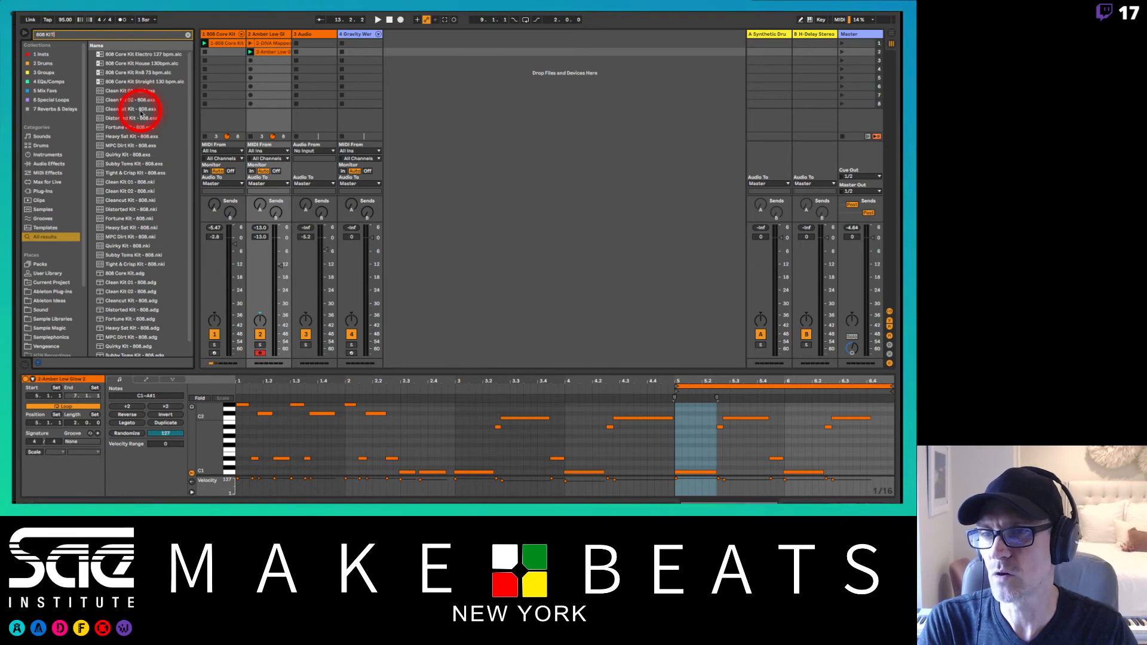
left_click(43, 210)
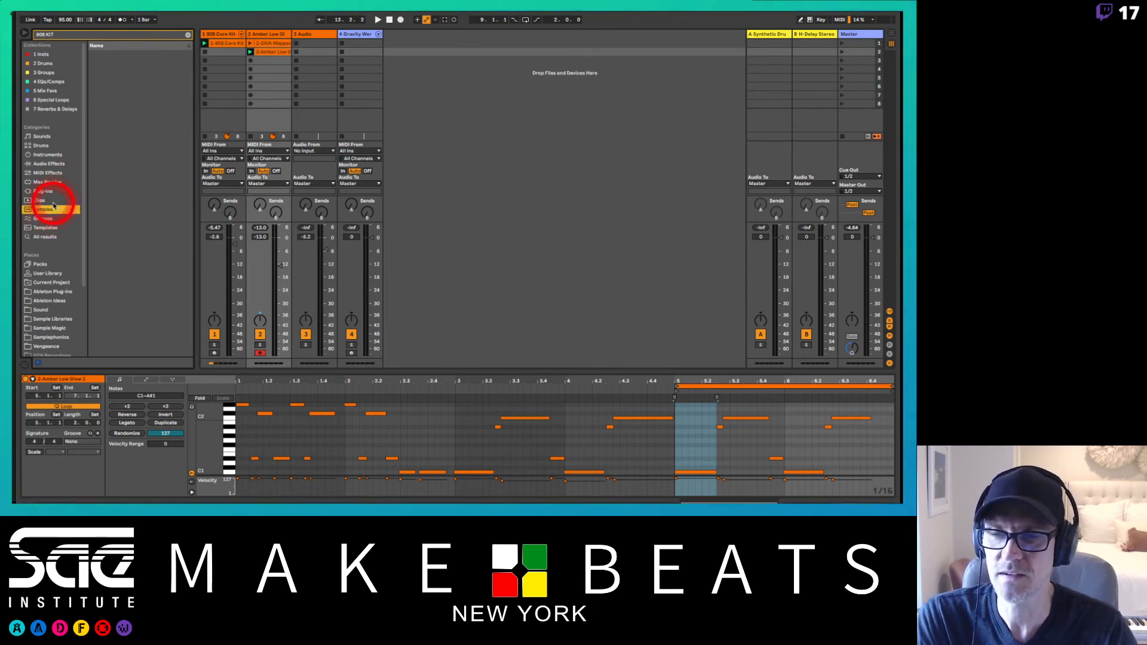
left_click(40, 200)
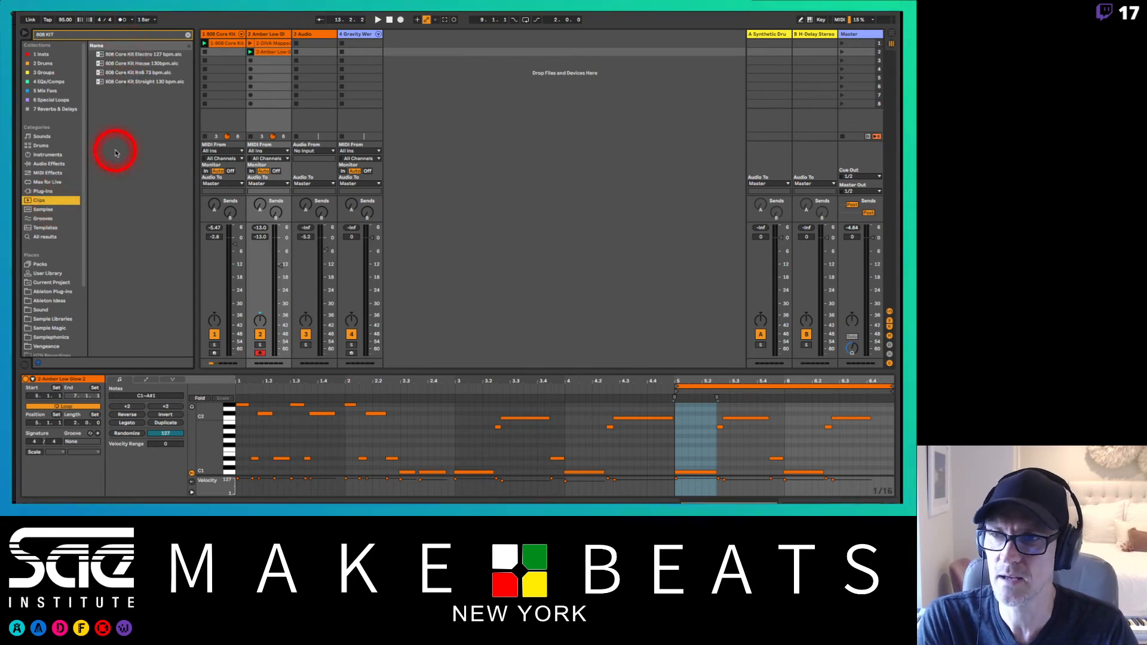
left_click(47, 210)
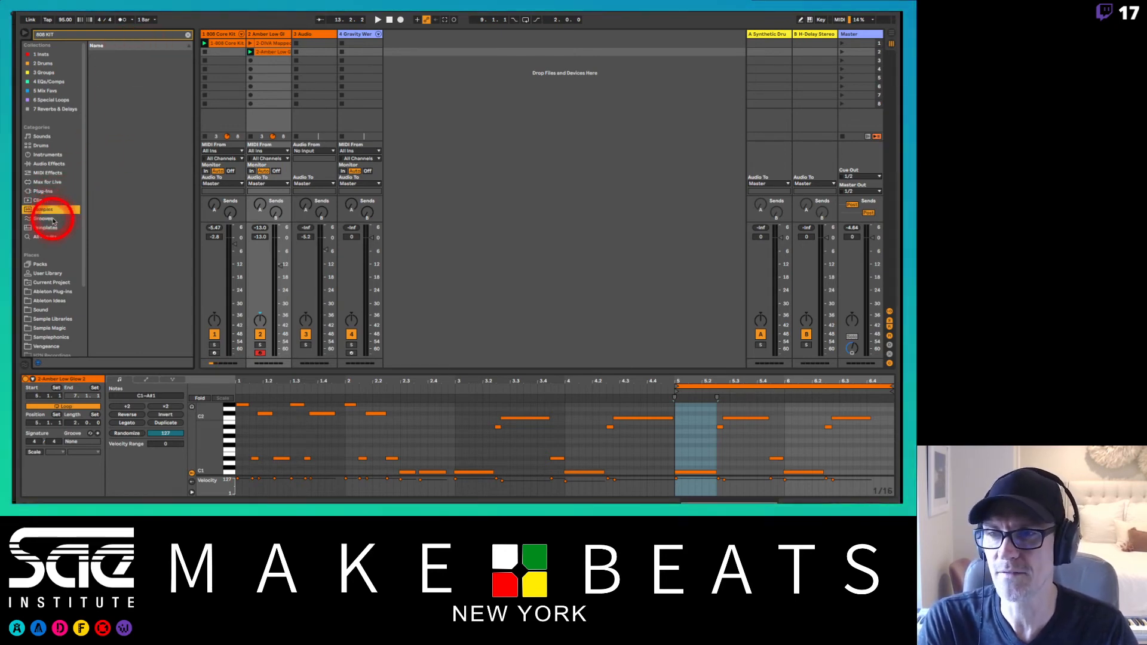
Step: Change the search to "808" and look through the matching samples
left_click(110, 35)
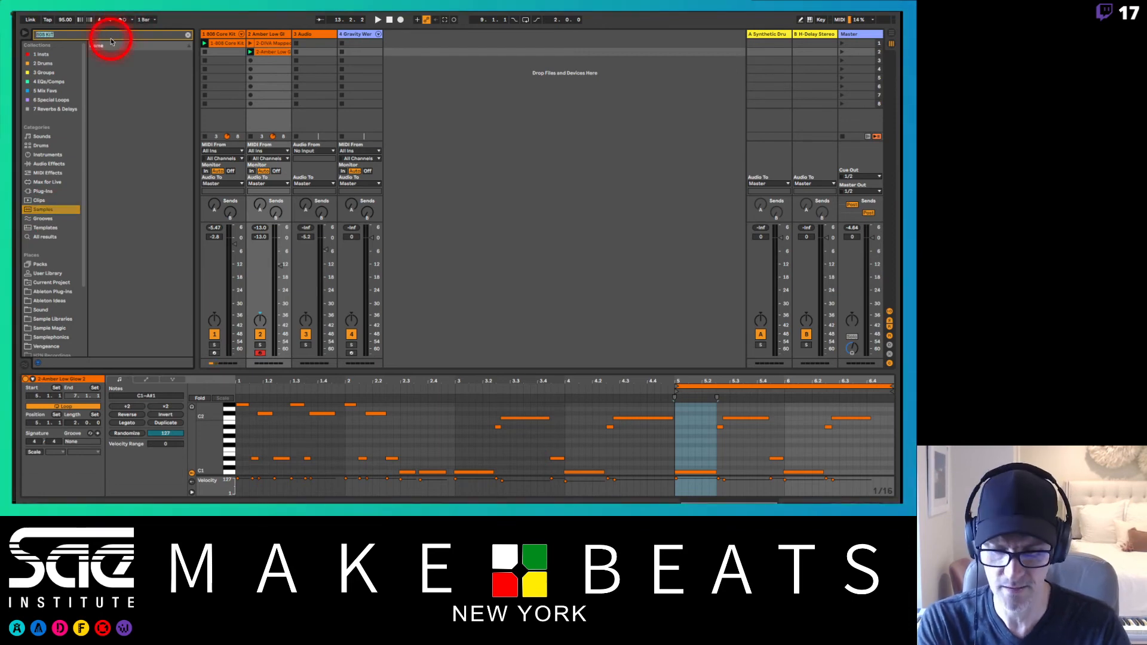
type("808")
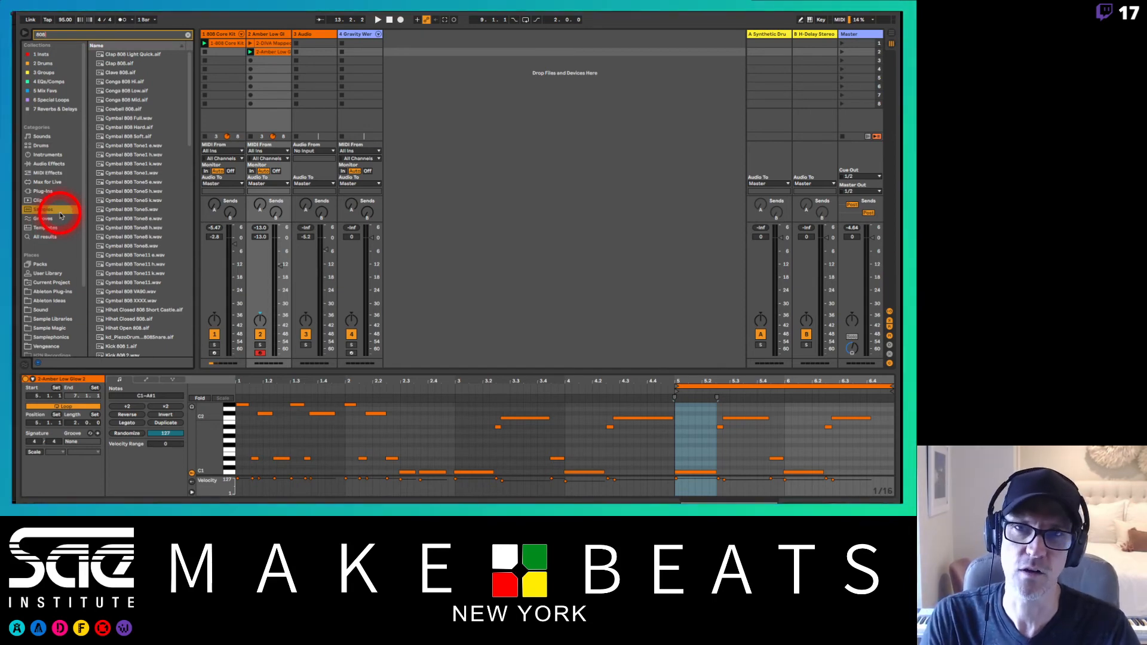
scroll(171, 176, "down", 15)
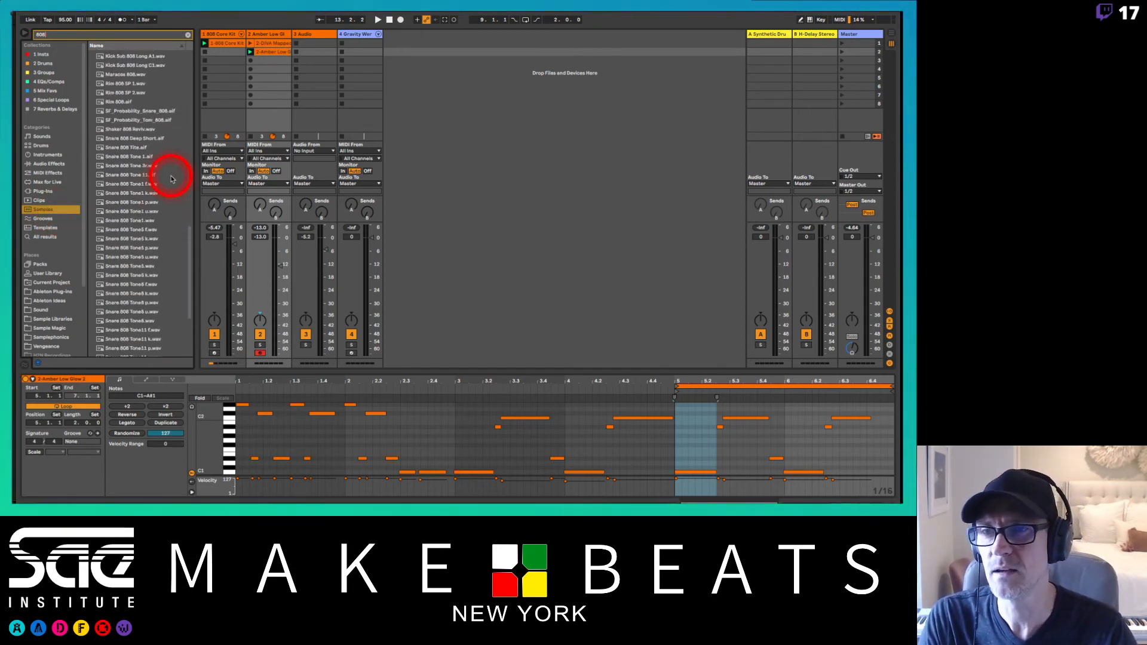
scroll(172, 179, "up", 15)
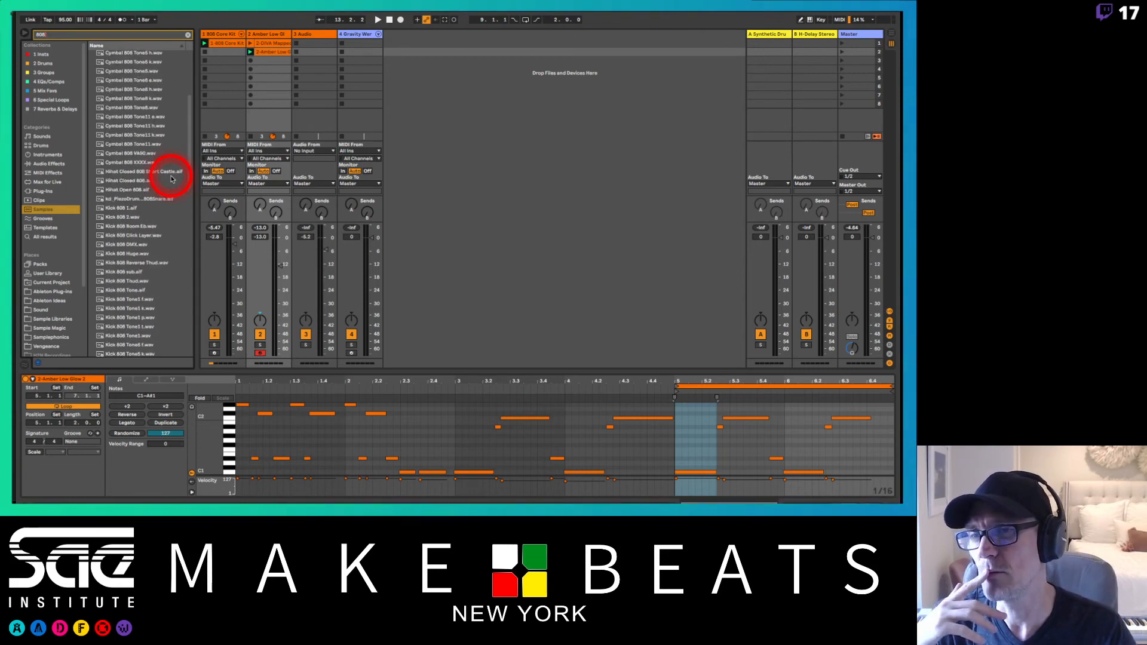
scroll(170, 177, "up", 4)
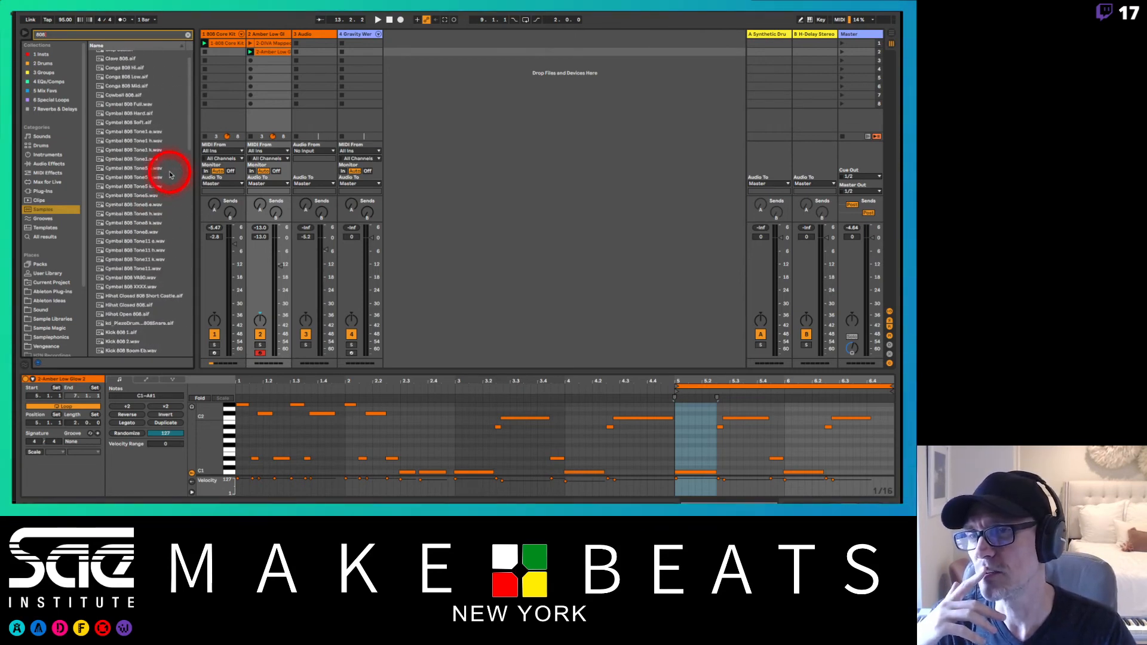
Step: Show the 808 results in the Drums category and examine the Clap, Conga and Cymbal folders under Drum Hits
left_click(48, 144)
left_click(93, 54)
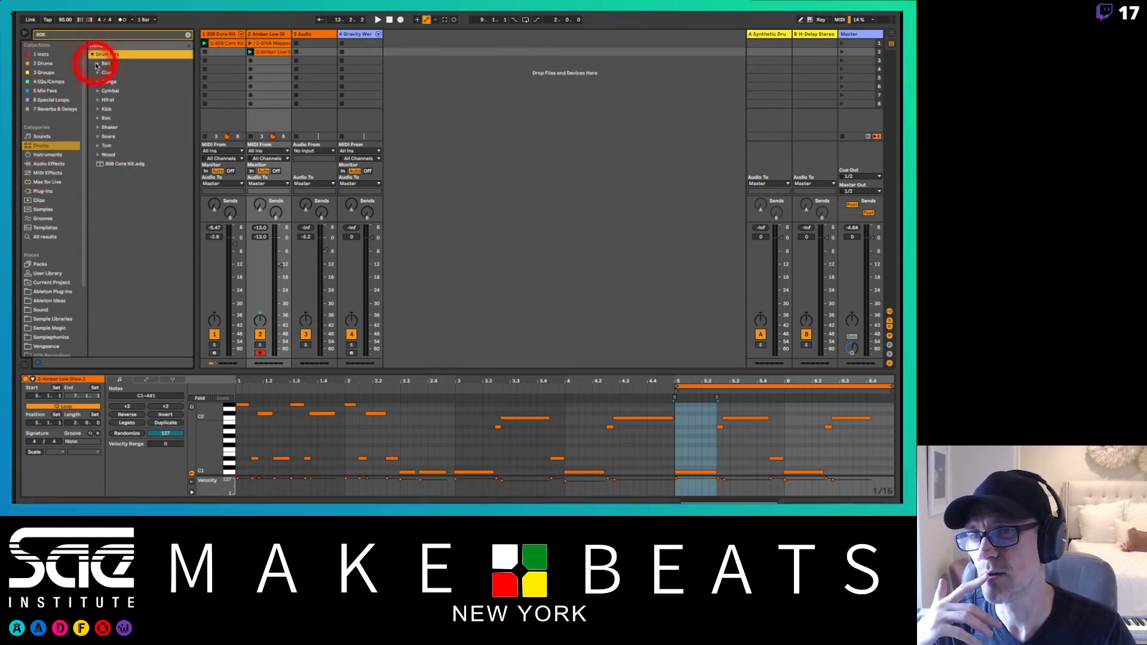
left_click(98, 73)
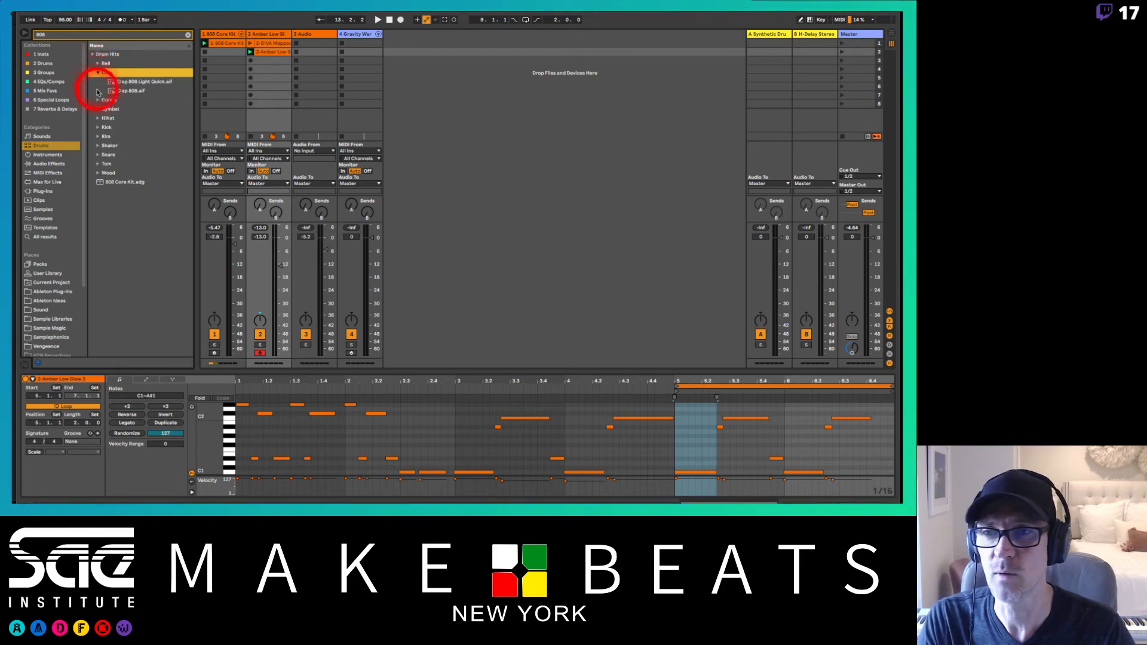
left_click(98, 73)
left_click(97, 82)
left_click(98, 81)
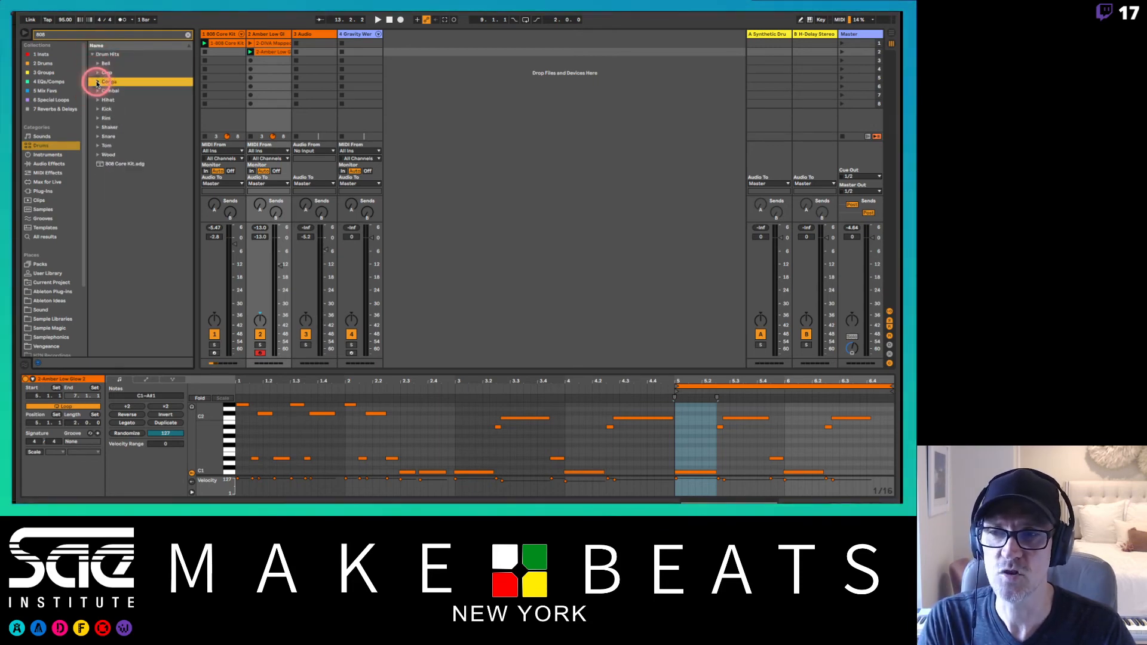
left_click(96, 91)
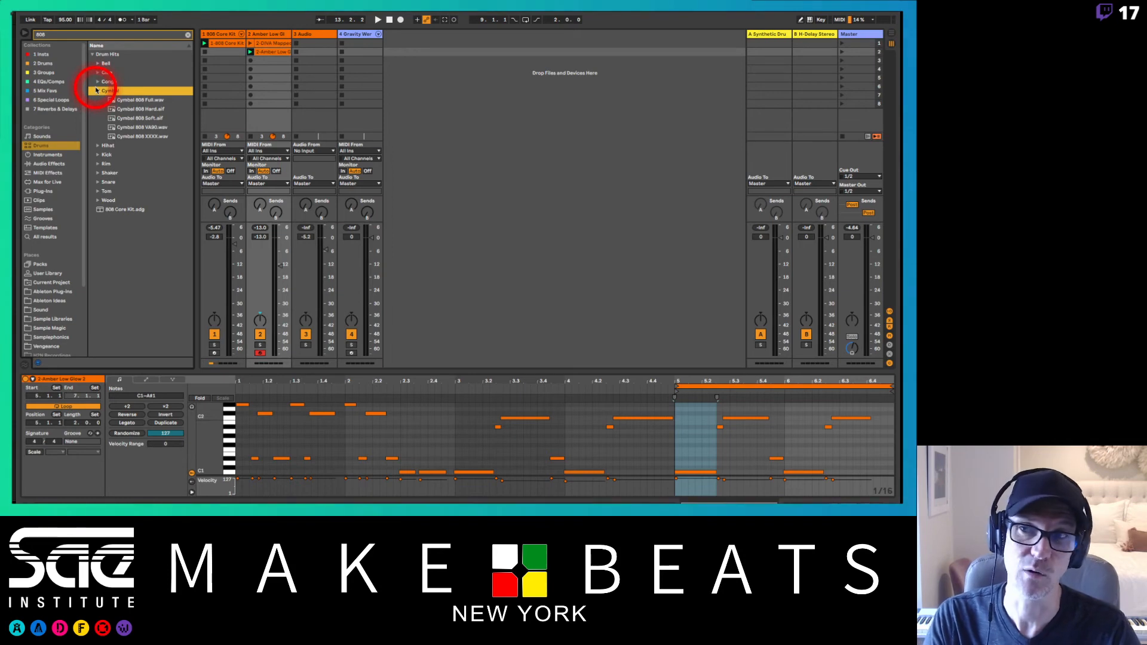
Step: Return to the Samples category and look through the 808 list down to the snare and tom samples
left_click(37, 208)
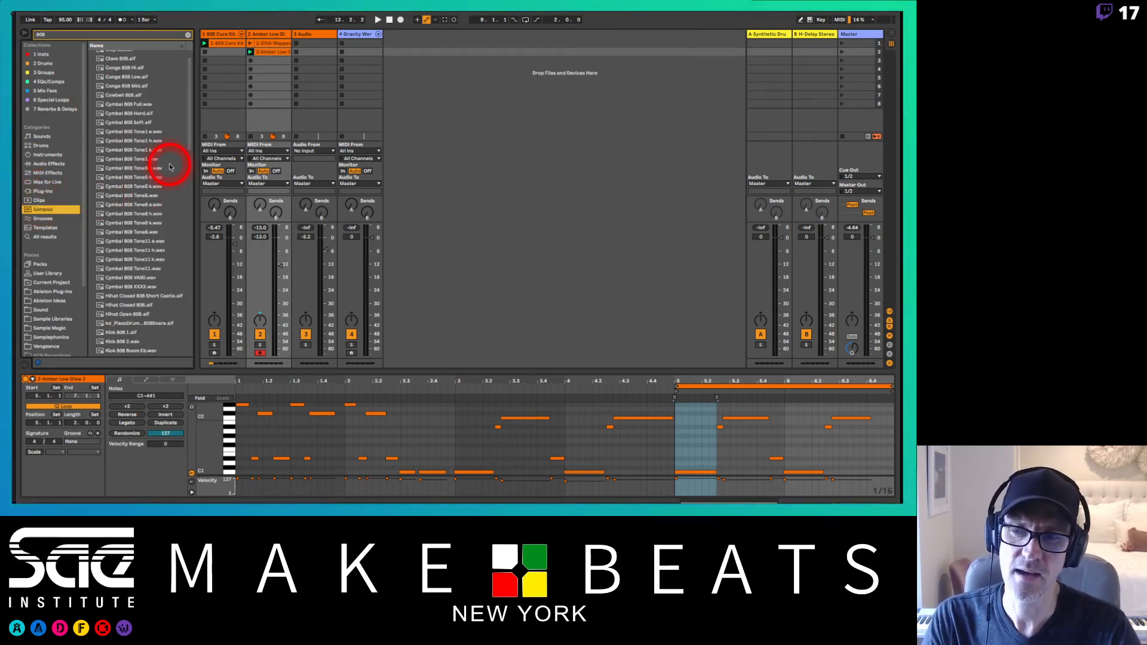
scroll(170, 167, "down", 10)
scroll(170, 166, "down", 15)
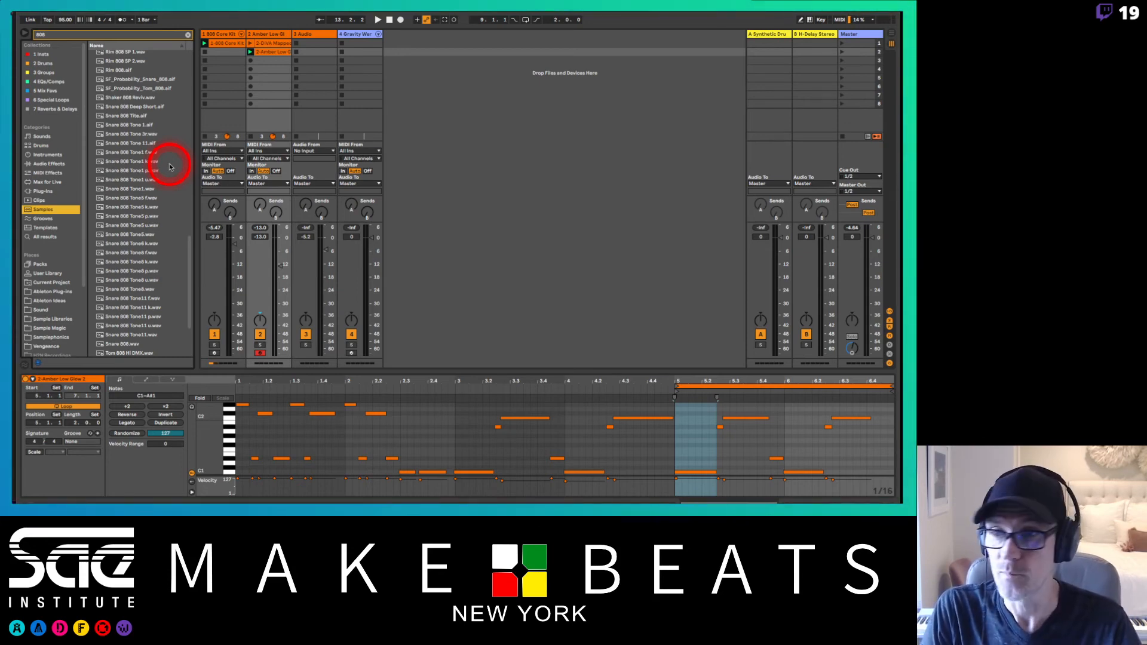
Step: Show the Grooves category, clear the search, and look through the grooves down to the Swing MPC, Notator and SP 1200 entries
left_click(56, 218)
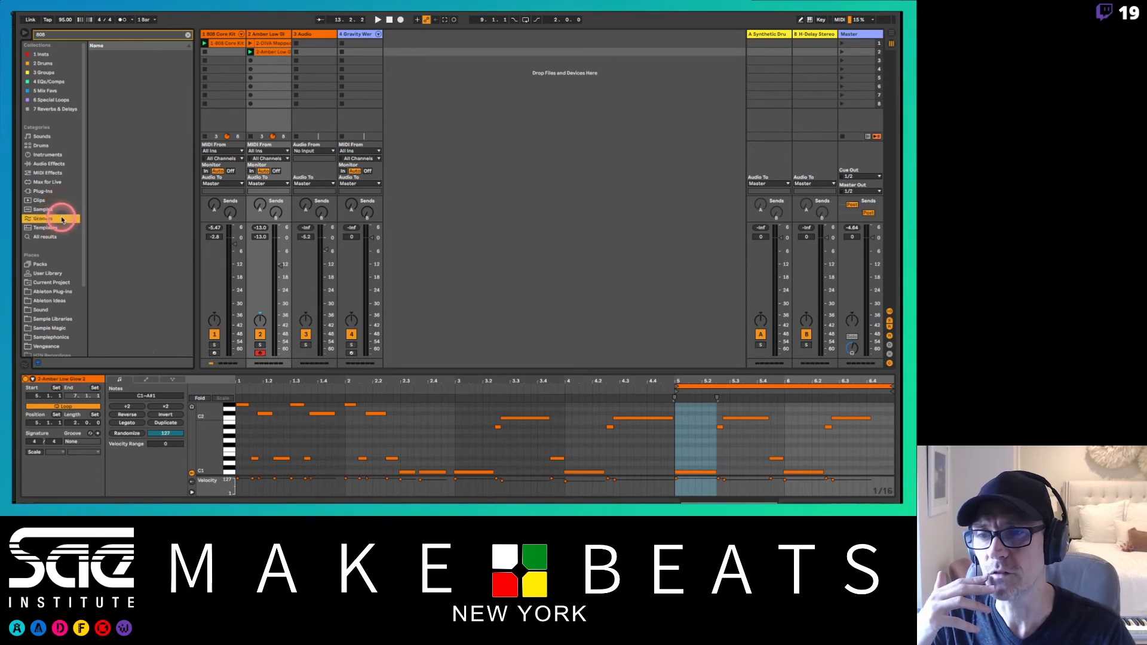
left_click(188, 34)
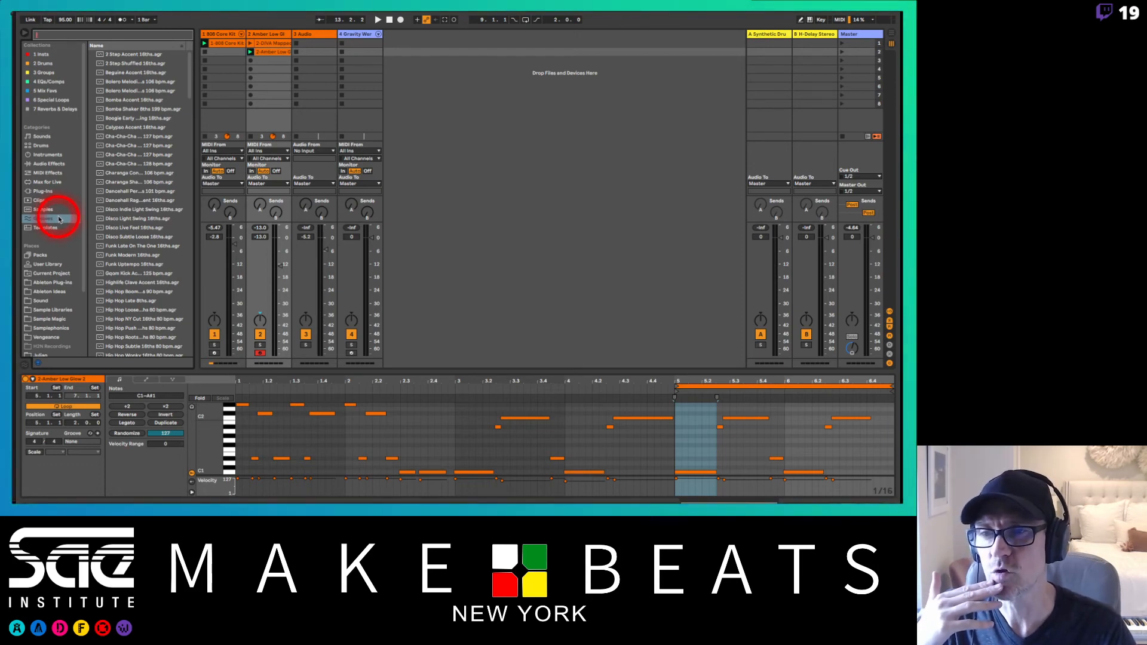
scroll(138, 177, "down", 20)
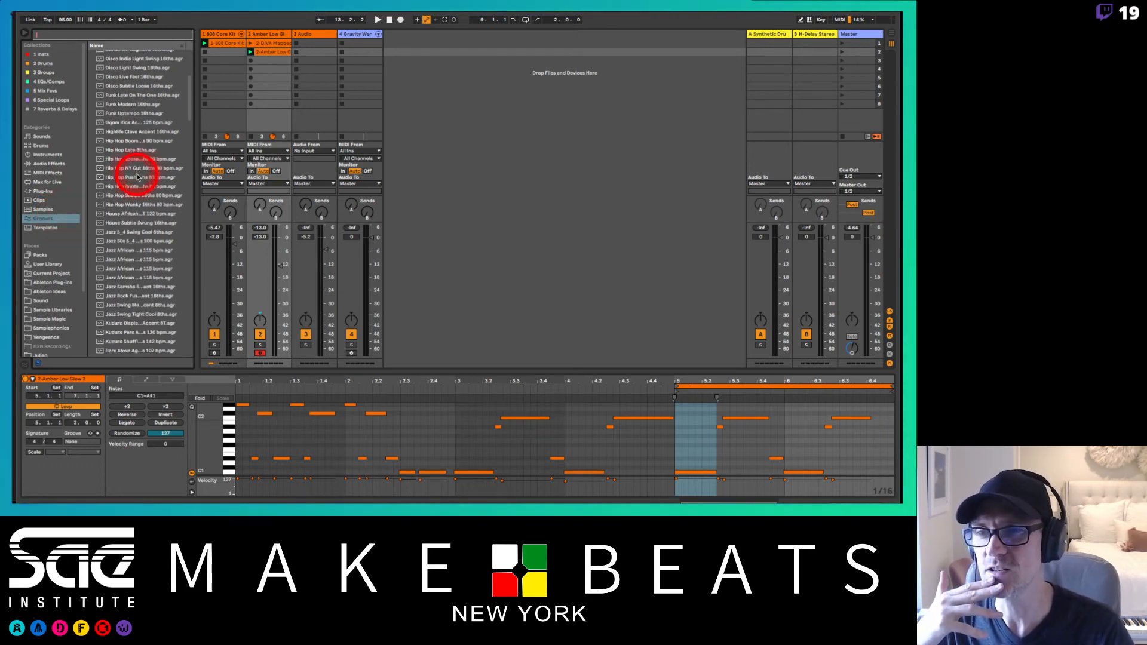
scroll(137, 176, "down", 15)
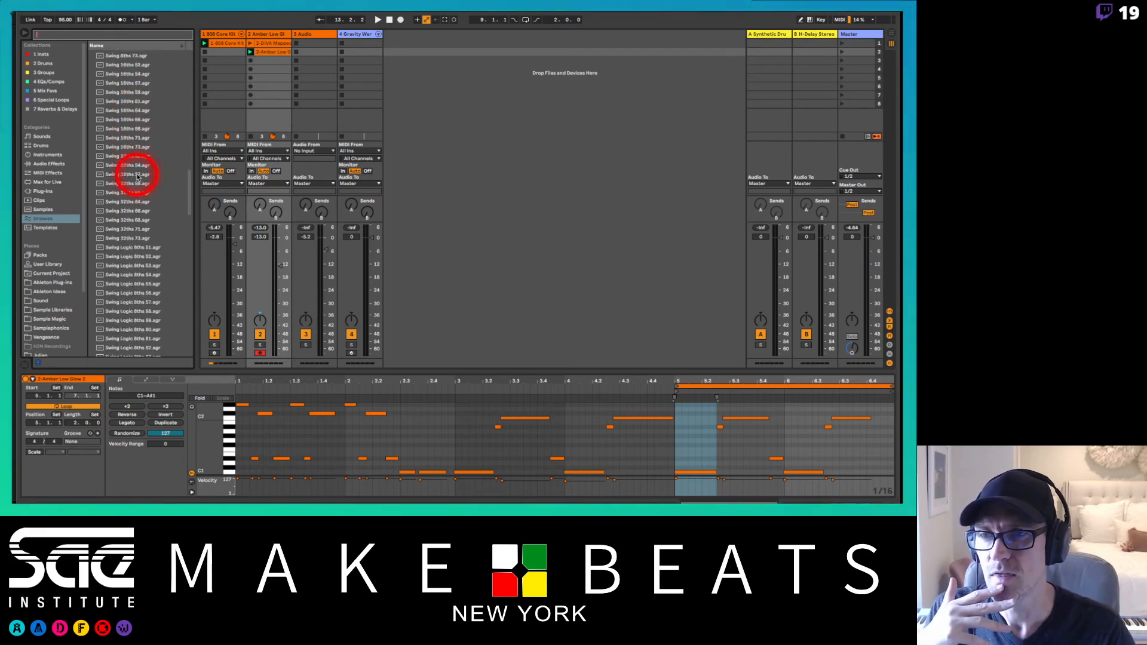
scroll(137, 177, "down", 15)
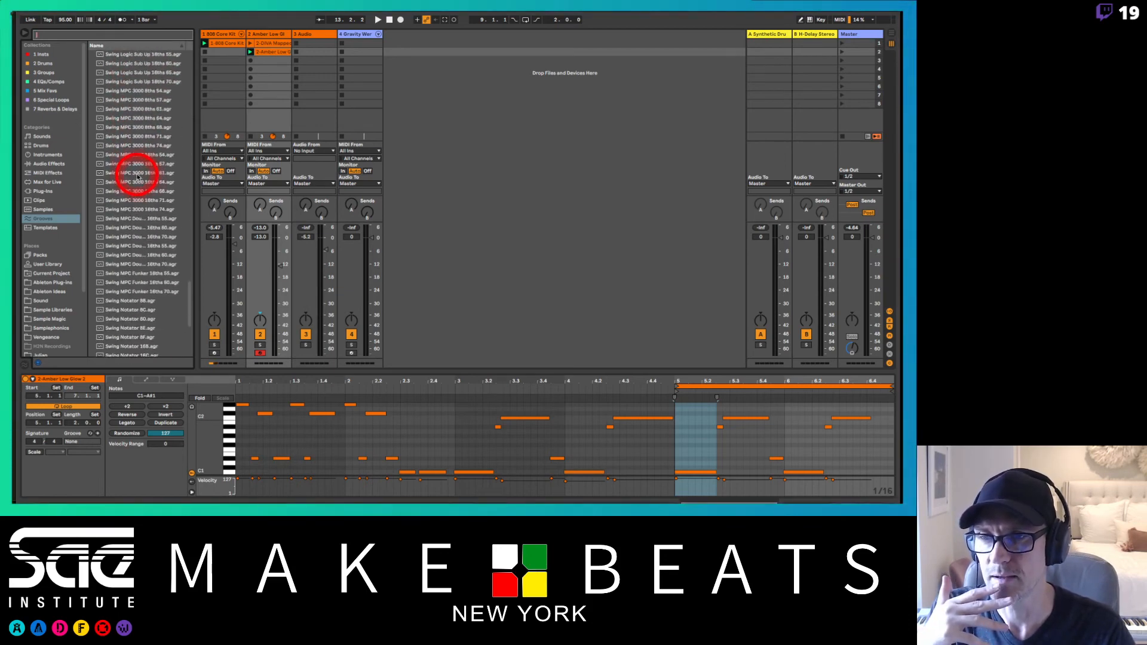
scroll(137, 177, "up", 6)
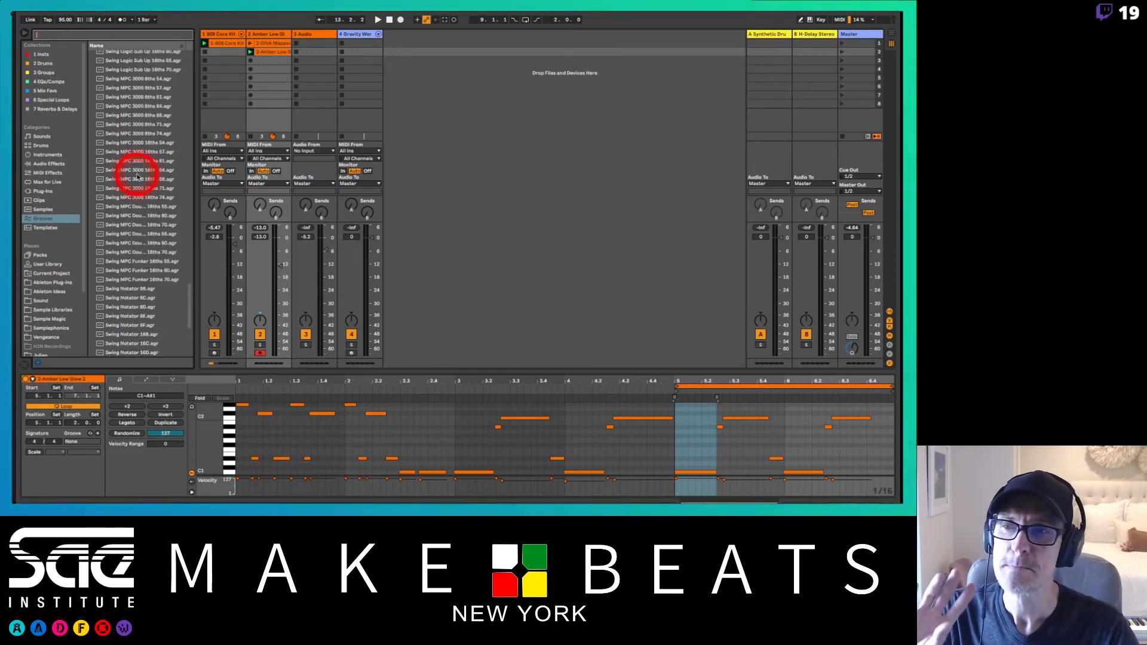
scroll(137, 176, "down", 6)
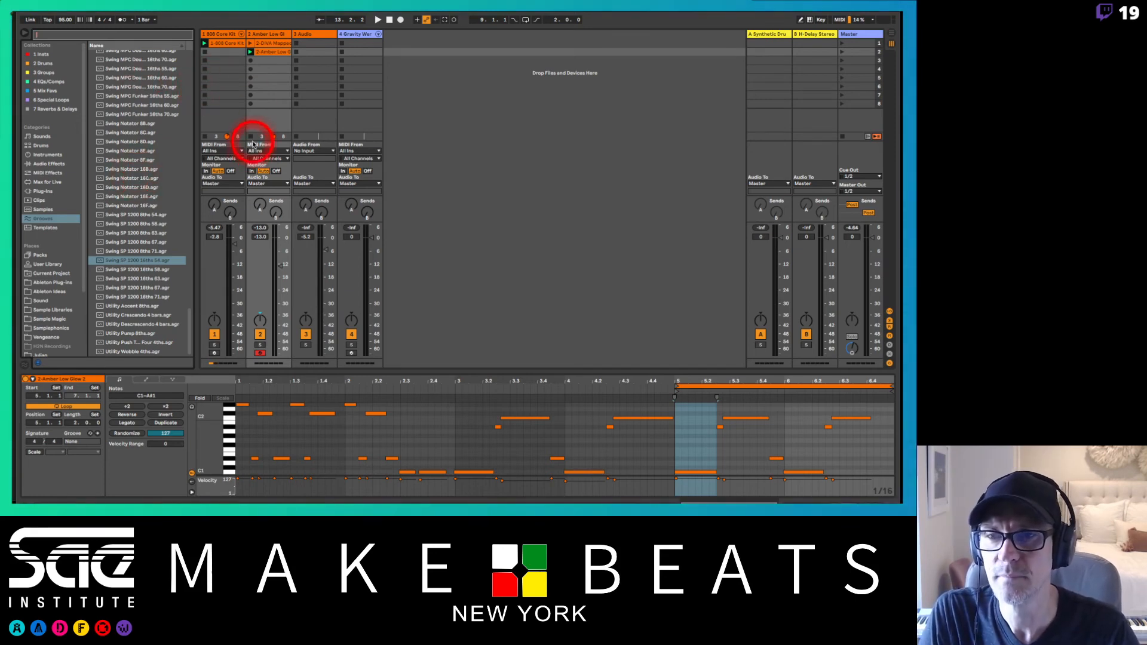
Step: Play the drum clip with the Amber Low Glow track's clips stopped, and open the 808 Core Kit clip's notes
left_click(251, 137)
key("space")
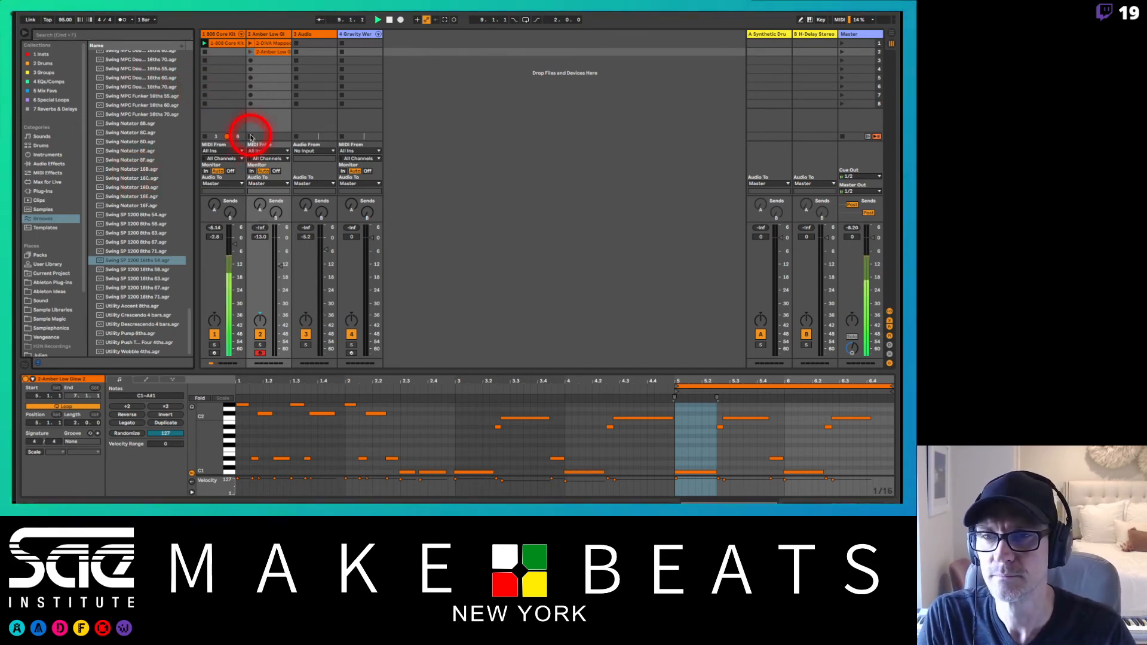
left_click(232, 44)
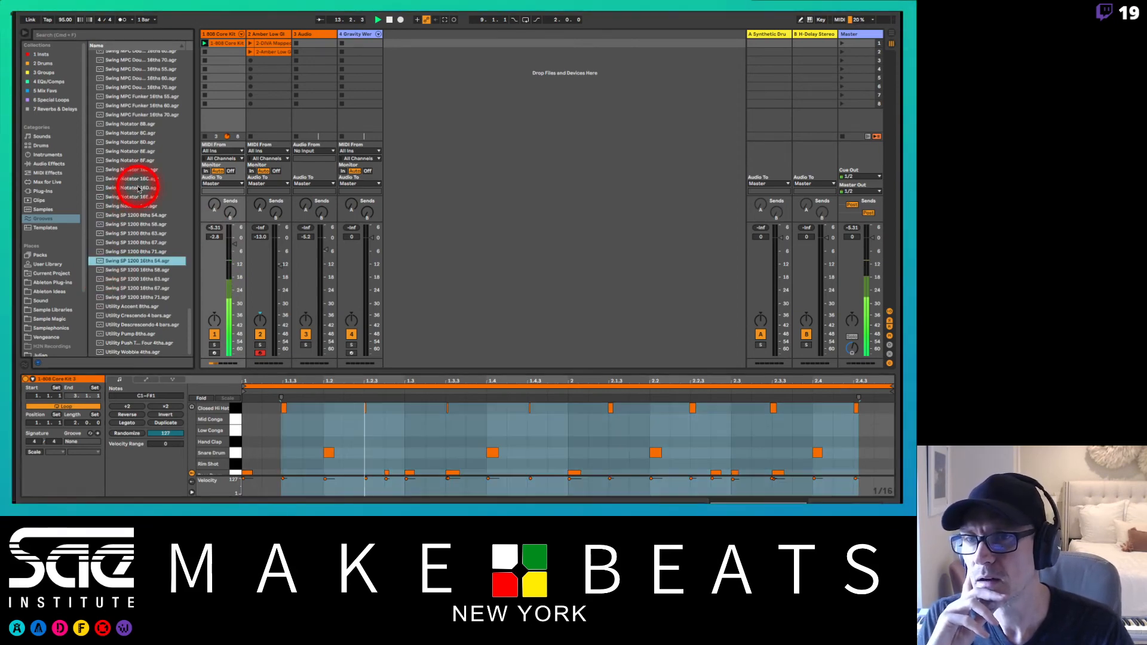
Step: Load the Swing MPC 3000 16ths 57 groove from a widened browser into the Groove Pool and assign it to the 808 Core Kit clip
scroll(138, 189, "up", 4)
scroll(138, 189, "up", 9)
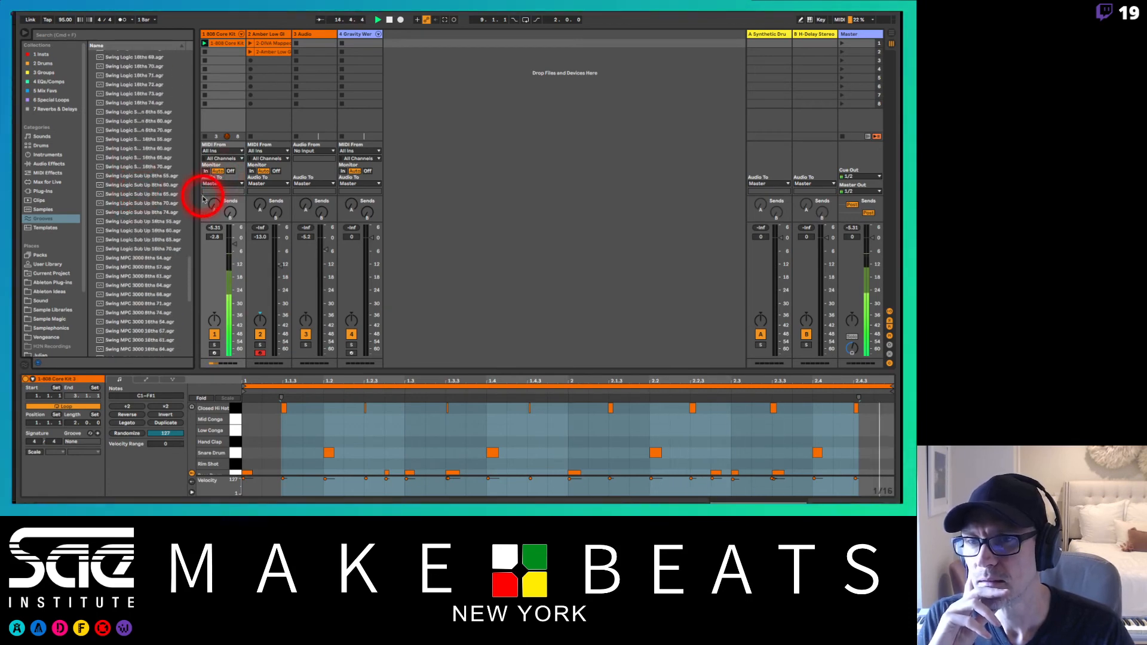
left_click_drag(197, 199, 251, 204)
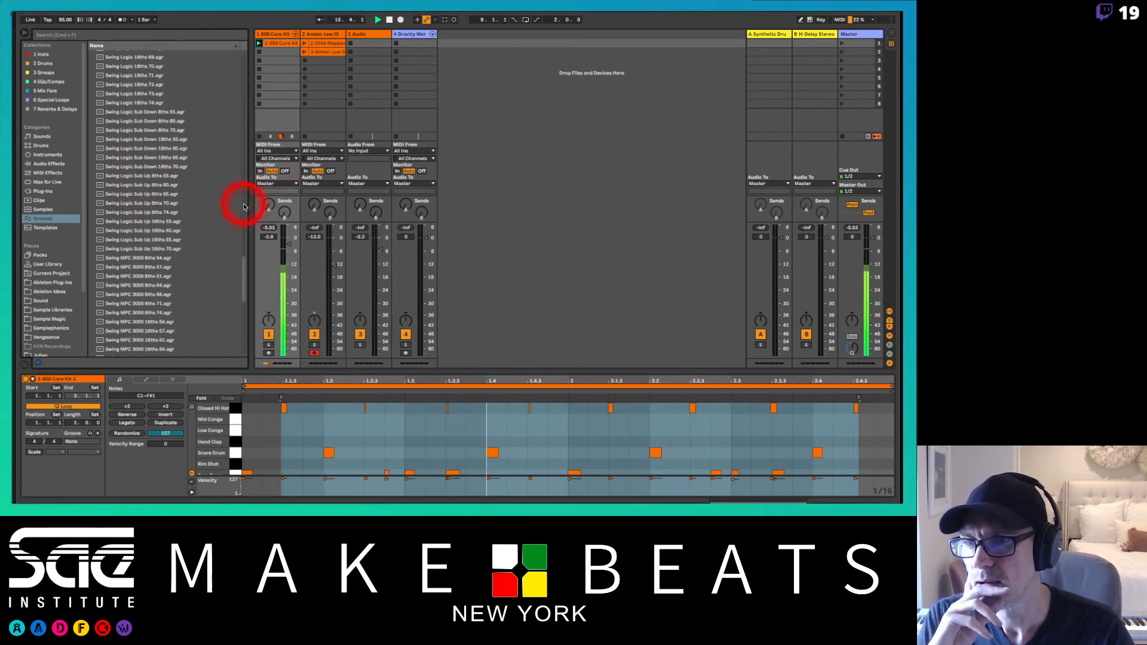
scroll(243, 205, "down", 7)
scroll(243, 206, "down", 1)
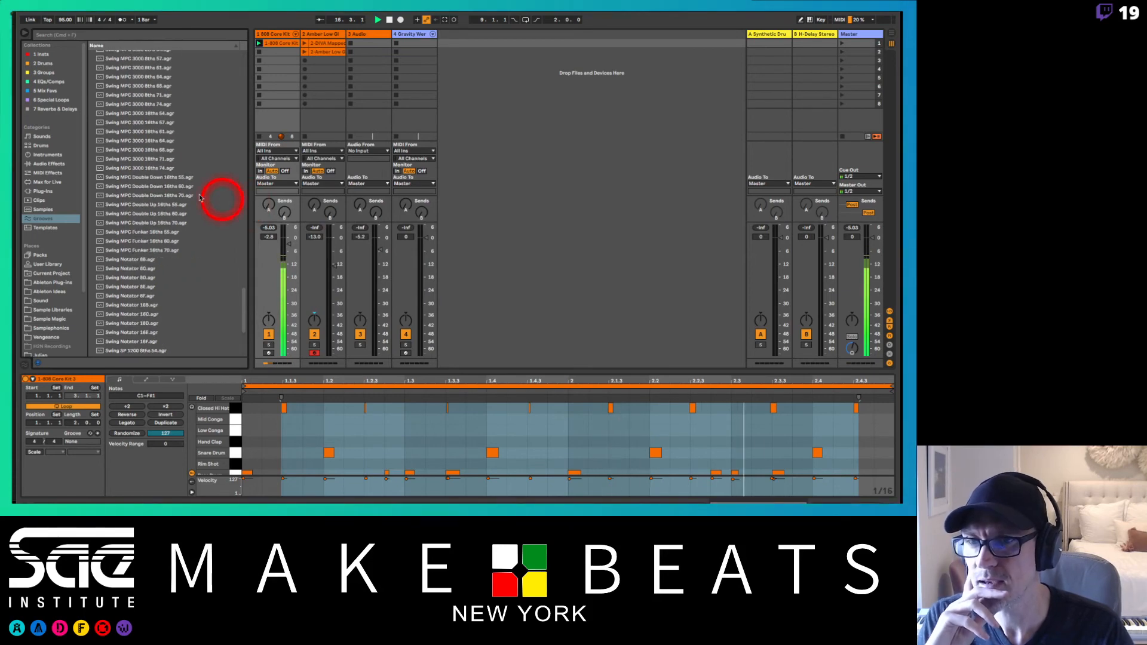
double_click(149, 123)
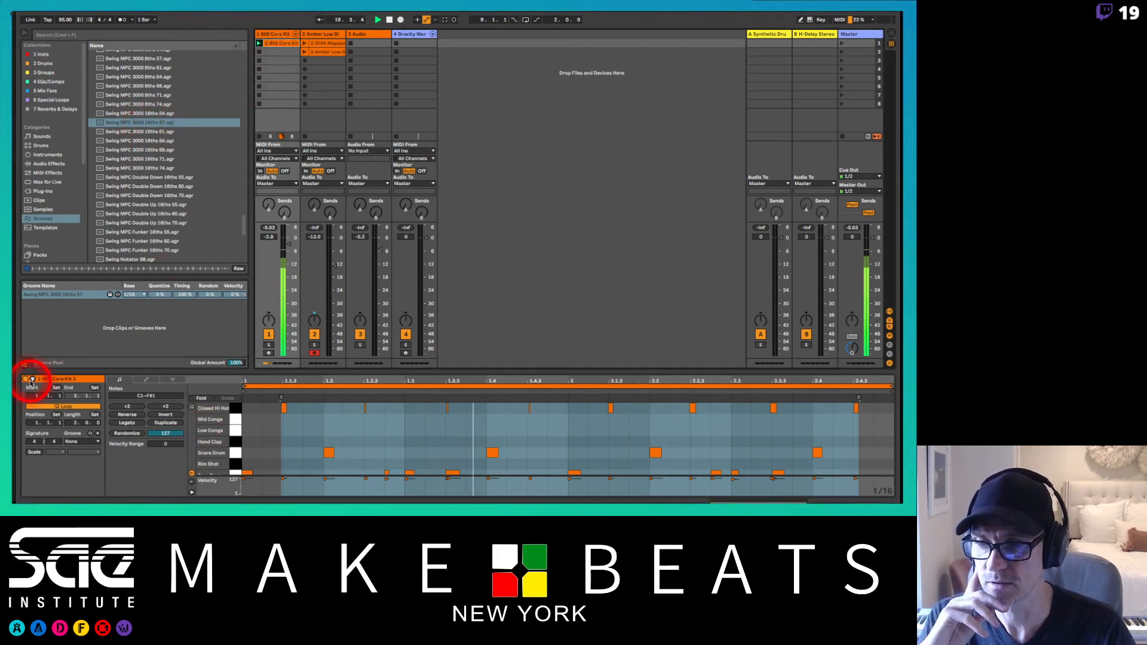
left_click(84, 442)
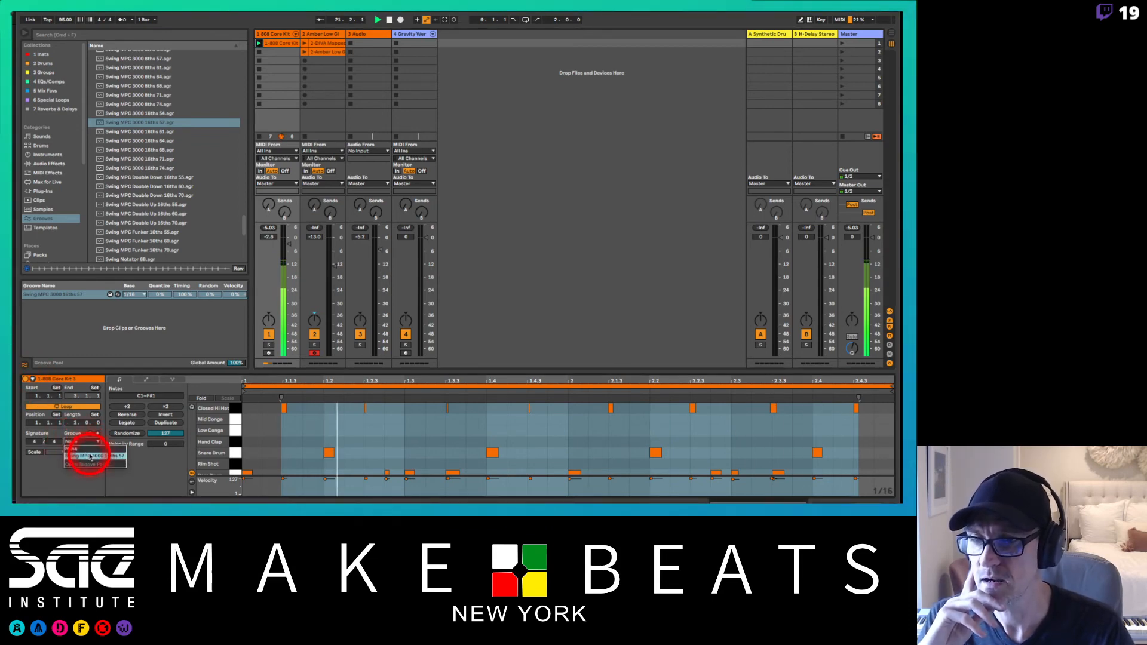
left_click(89, 455)
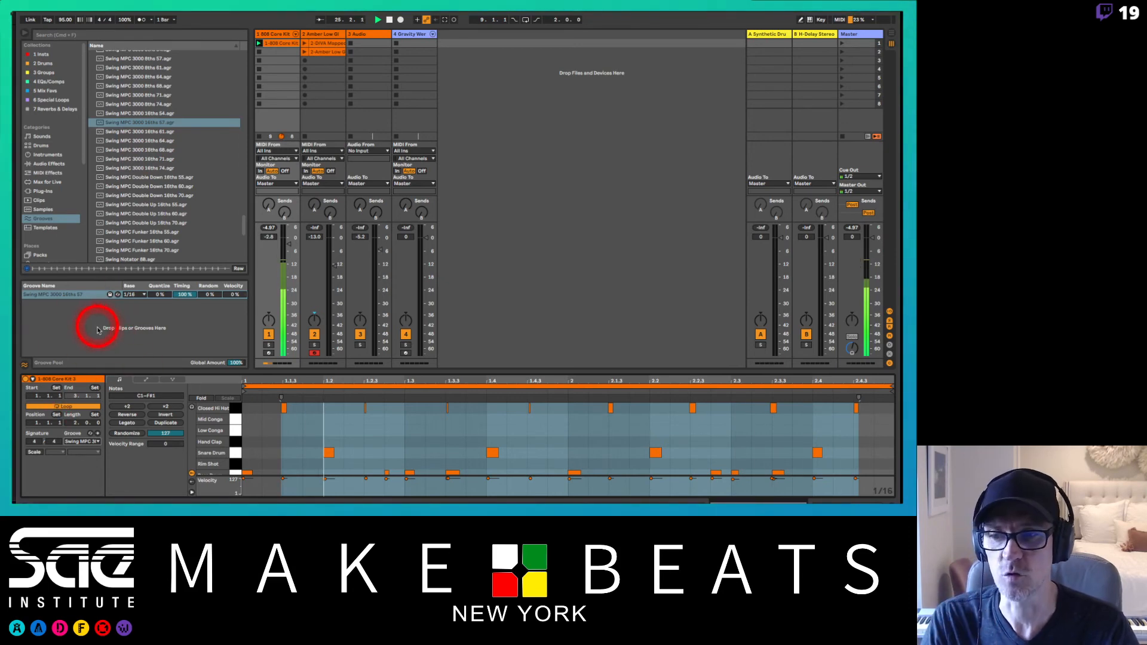
Step: Hide and reshow the Groove Pool, leaving it open below the browser
left_click(24, 365)
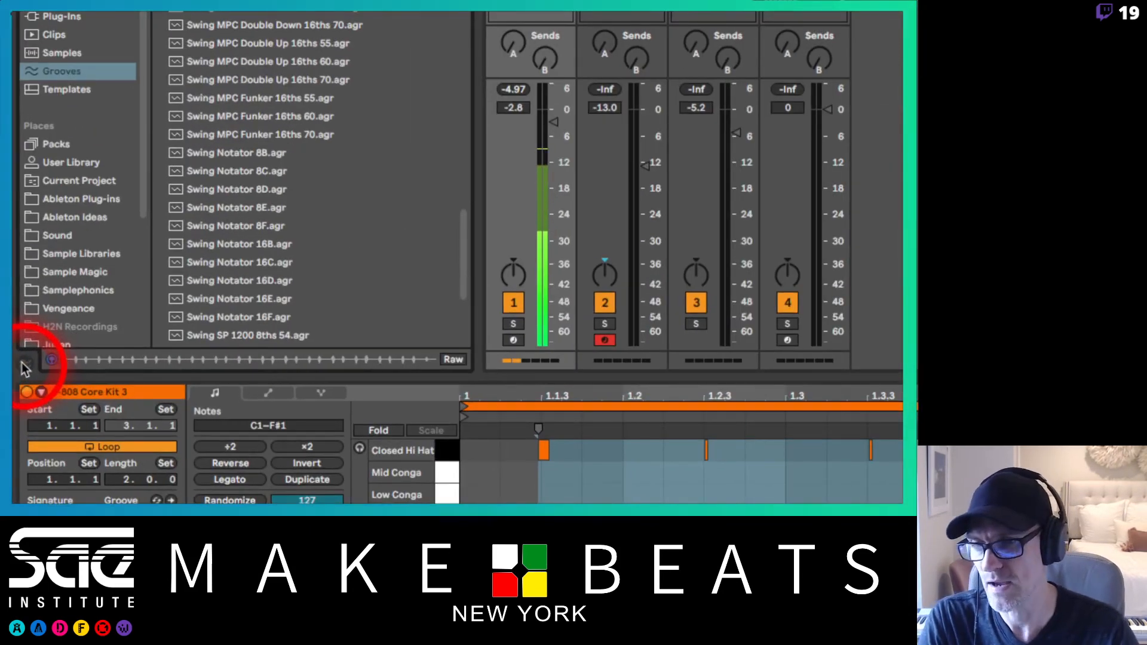
left_click(23, 366)
left_click(24, 365)
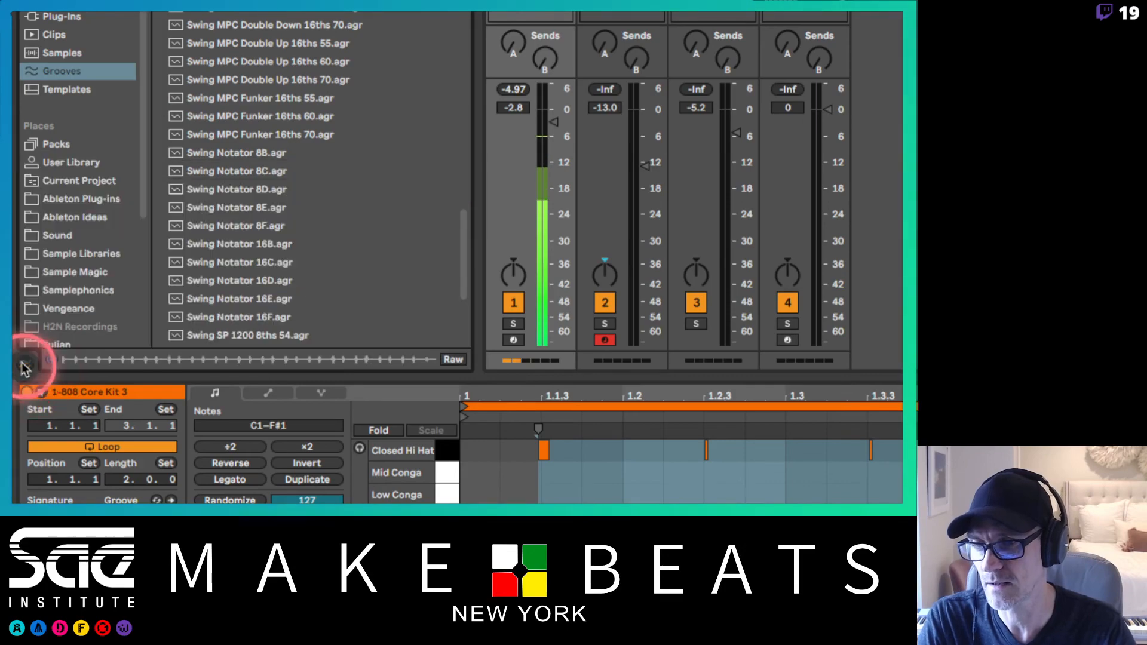
left_click(24, 366)
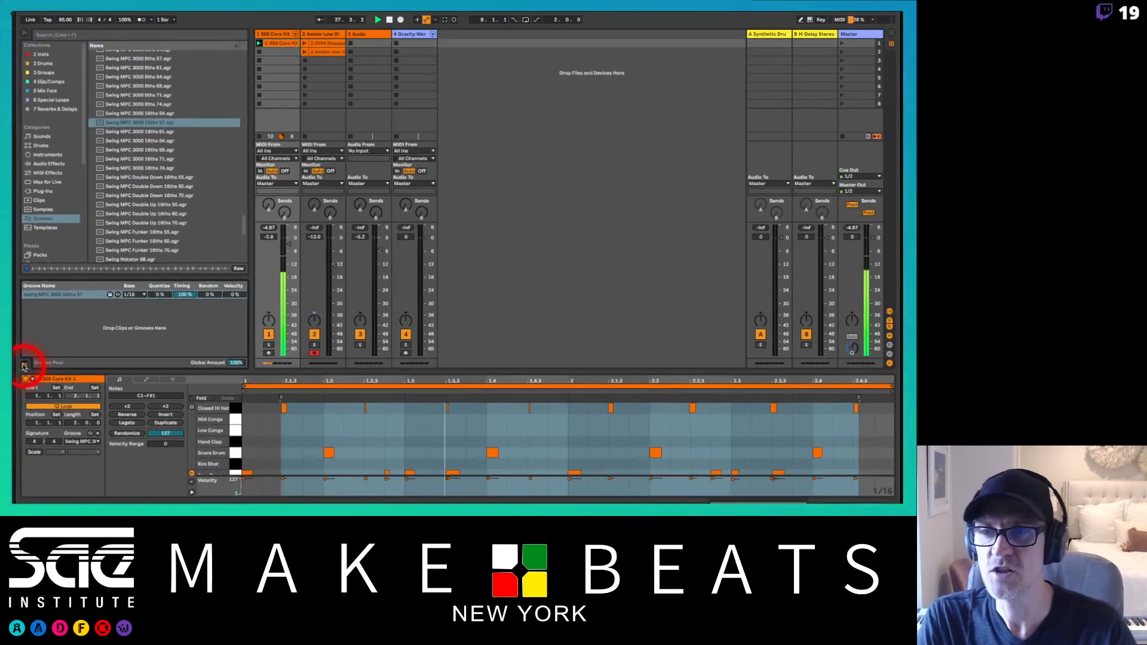
Step: Load the Swing MPC 3000 16ths 71 groove, try it on the 808 Core Kit clip, and switch the clip back to 16ths 57
left_click_drag(153, 160, 112, 328)
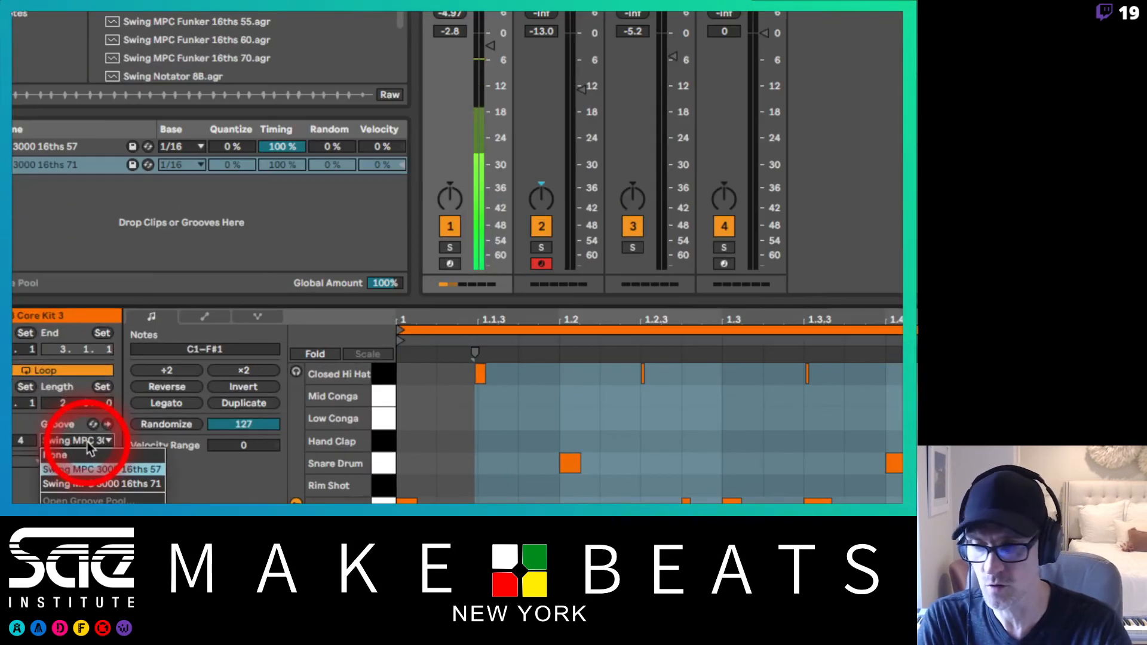
left_click(86, 441)
left_click(135, 483)
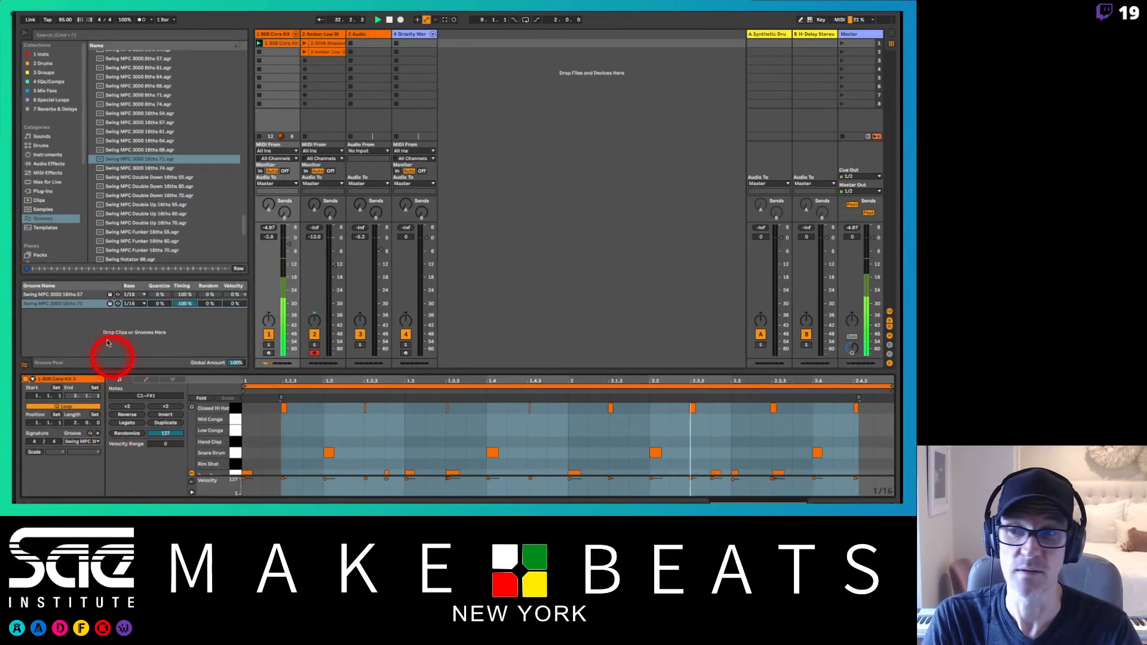
left_click(93, 441)
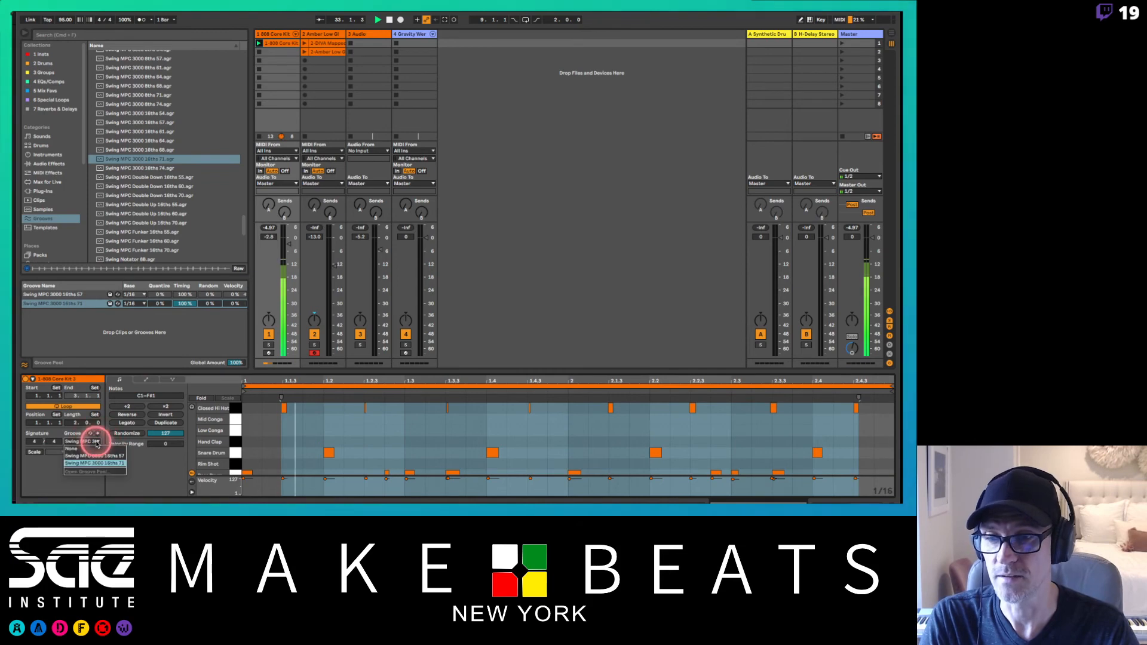
left_click(99, 457)
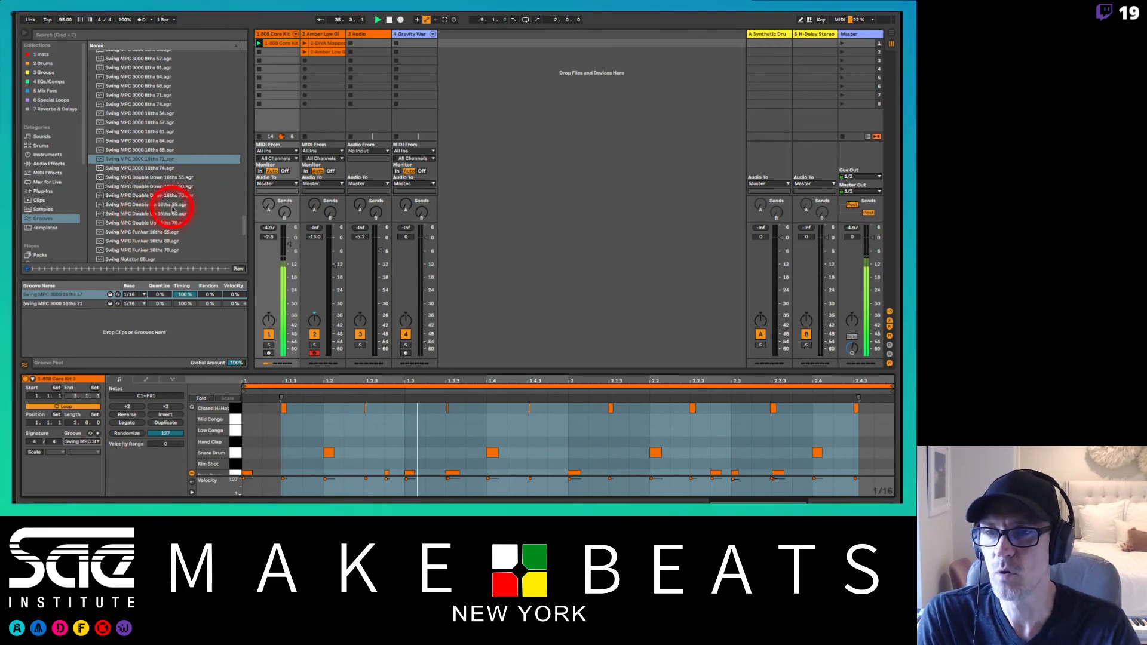
Step: Load the Swing MPC 3000 16ths 61 groove into the Groove Pool and assign it to the 808 Core Kit clip
double_click(154, 132)
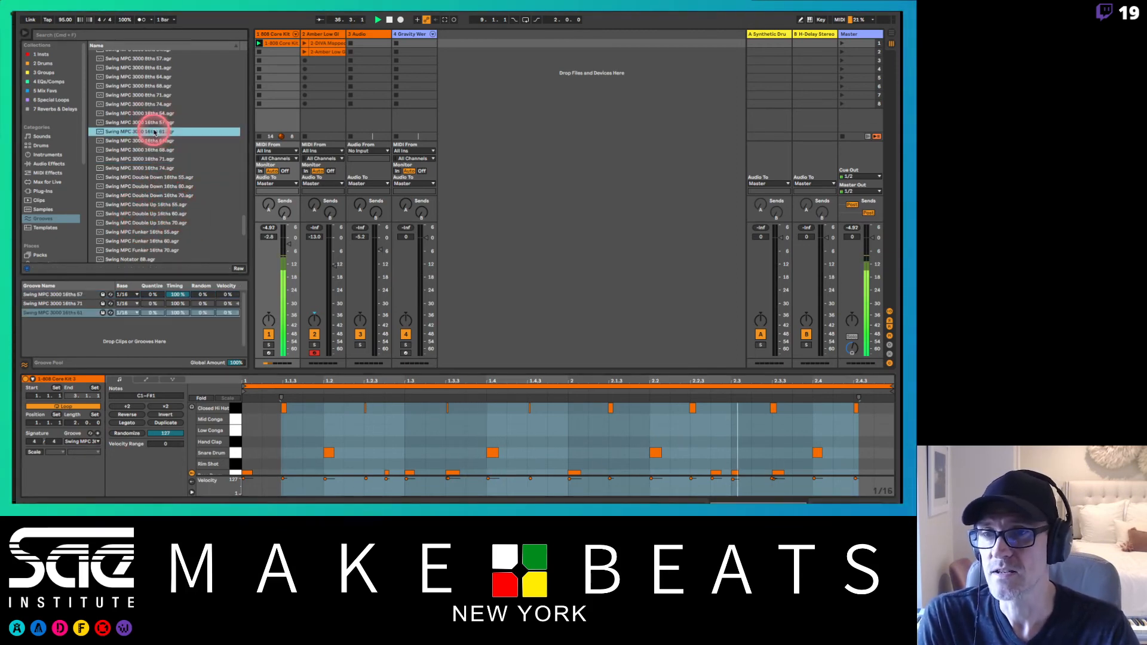
left_click(89, 443)
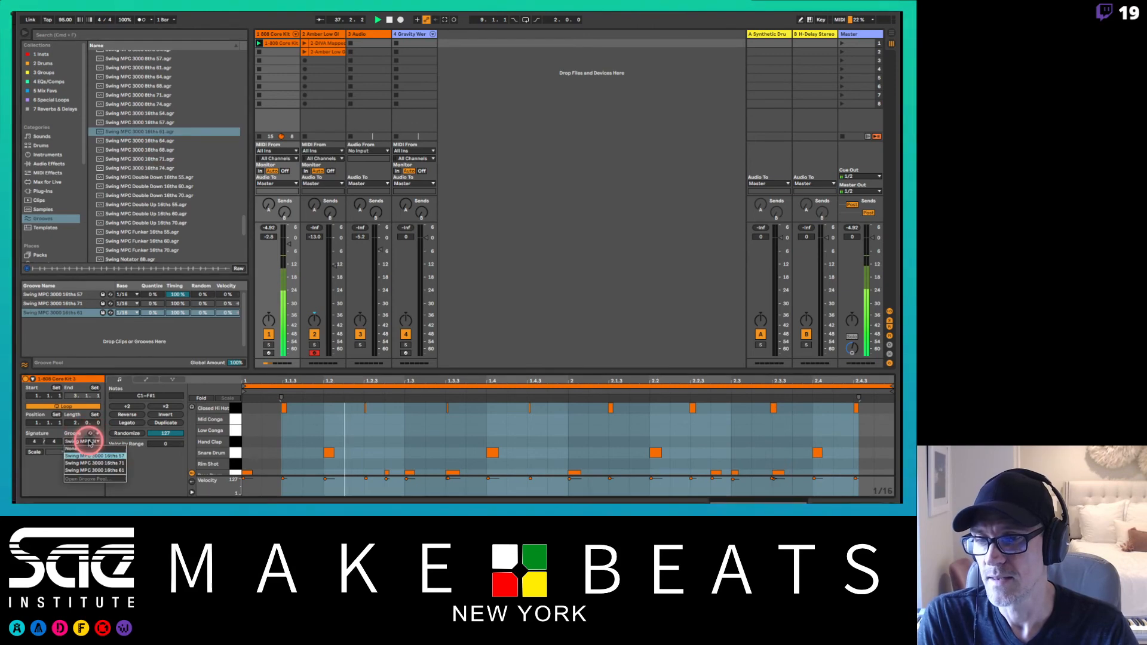
left_click(100, 471)
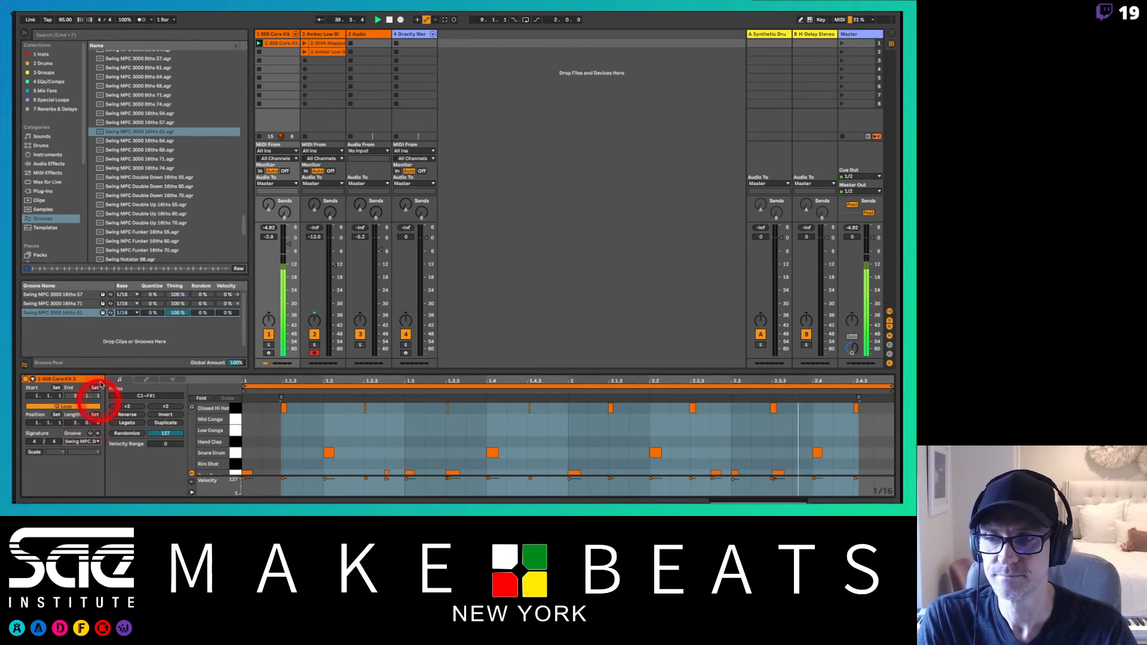
Step: Delete the unused Swing MPC 3000 16ths 57 and 16ths 71 grooves from the Groove Pool
left_click(70, 296)
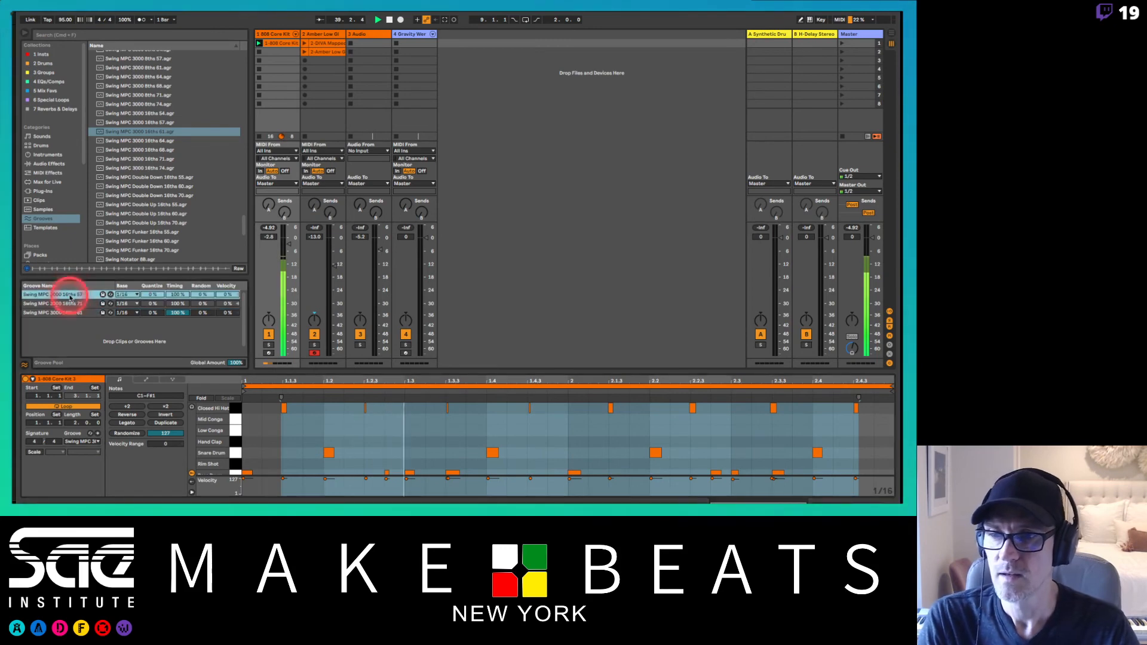
key("Delete")
key("Delete")
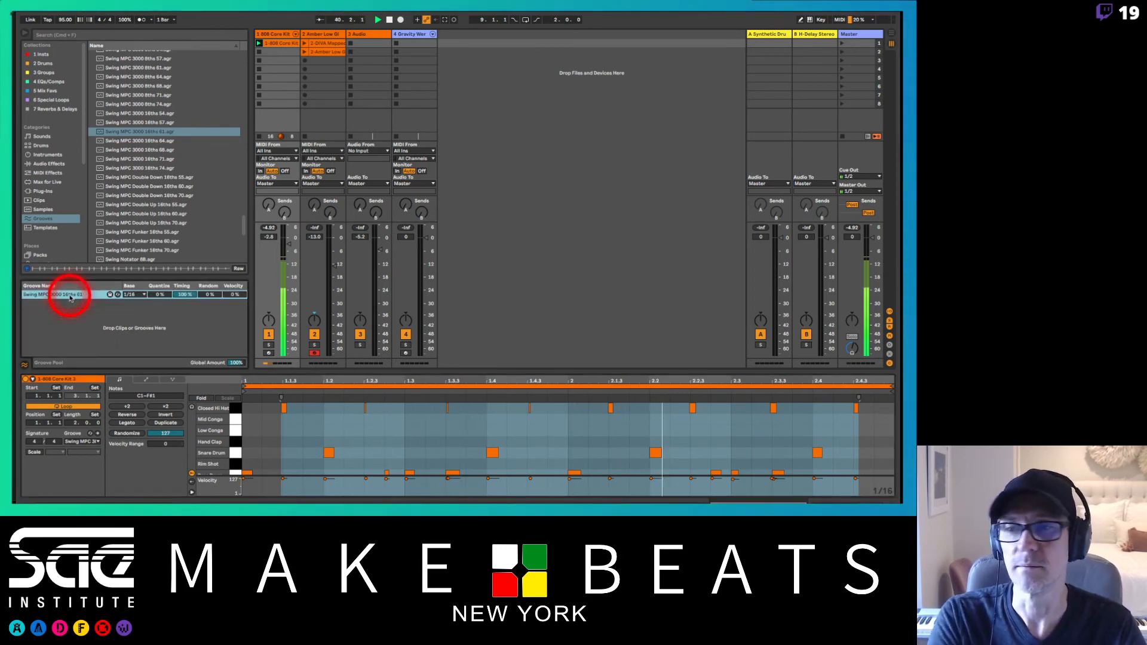
scroll(187, 181, "down", 4)
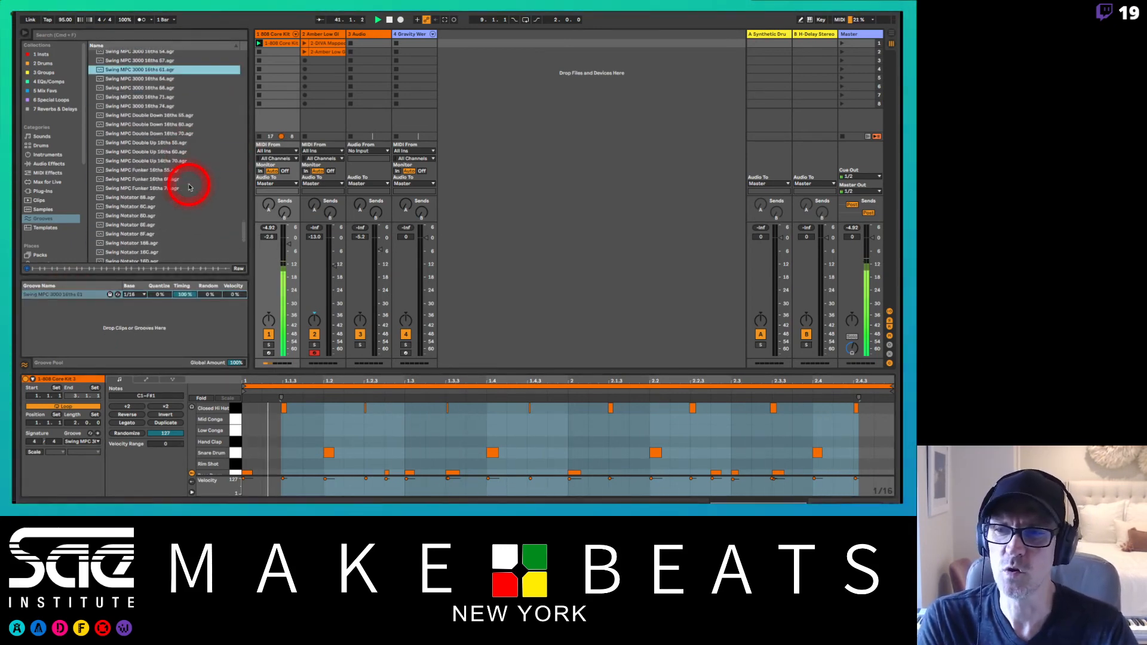
scroll(189, 187, "up", 8)
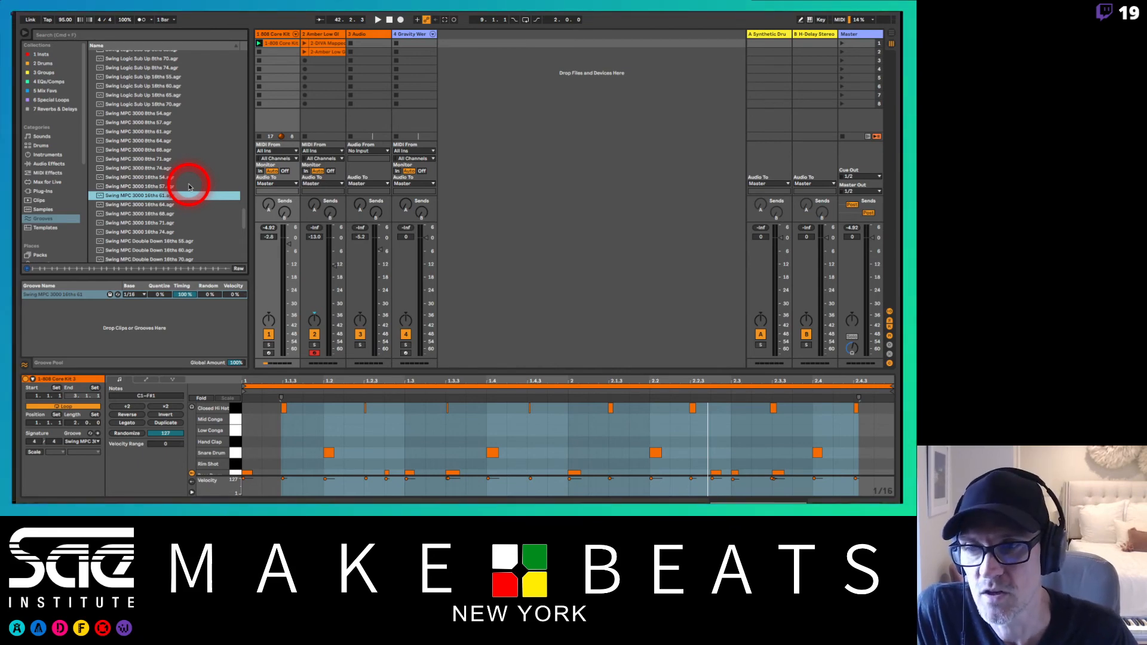
Step: Open House Starter.als from the Templates category without saving the current set, and dismiss the Kontakt alert
left_click(52, 228)
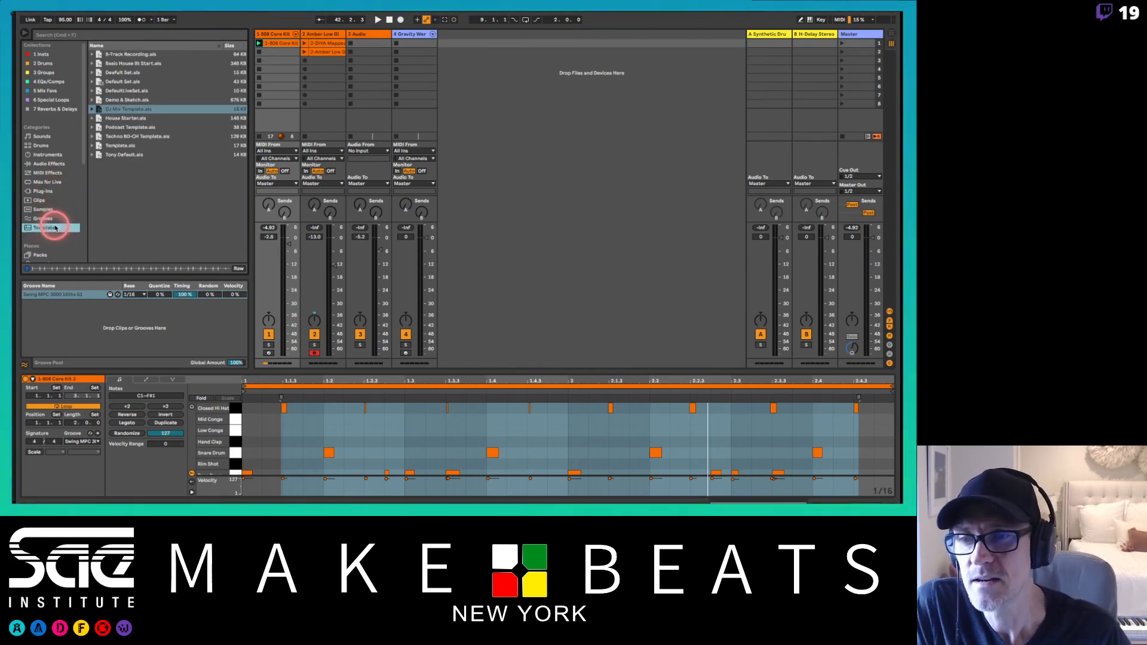
left_click(114, 119)
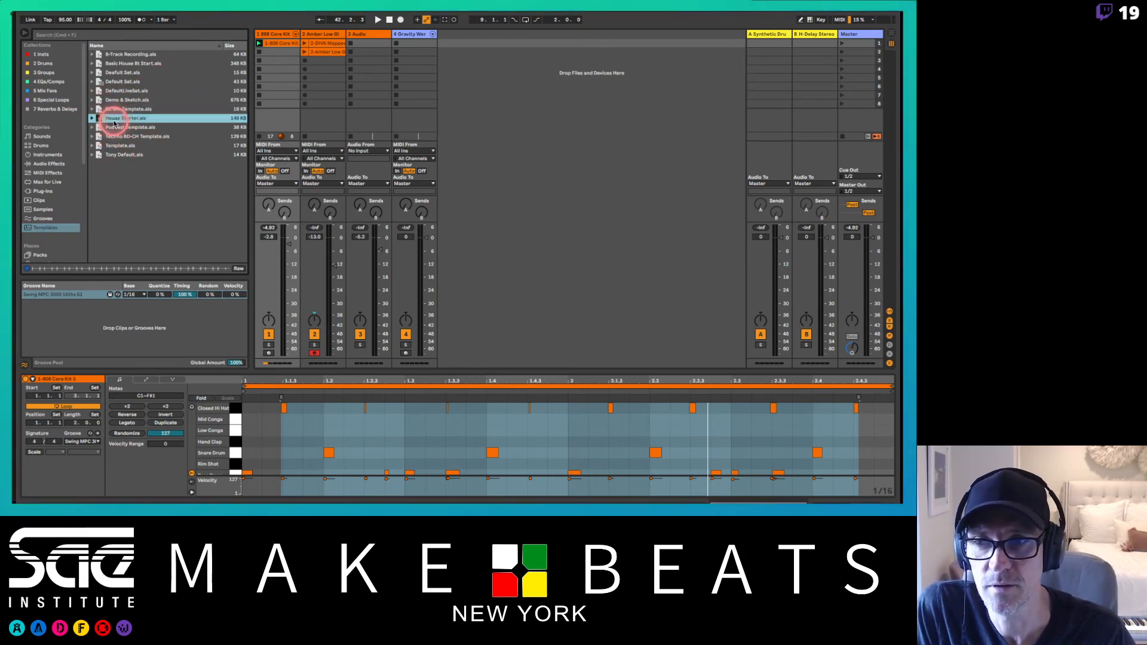
left_click(114, 122)
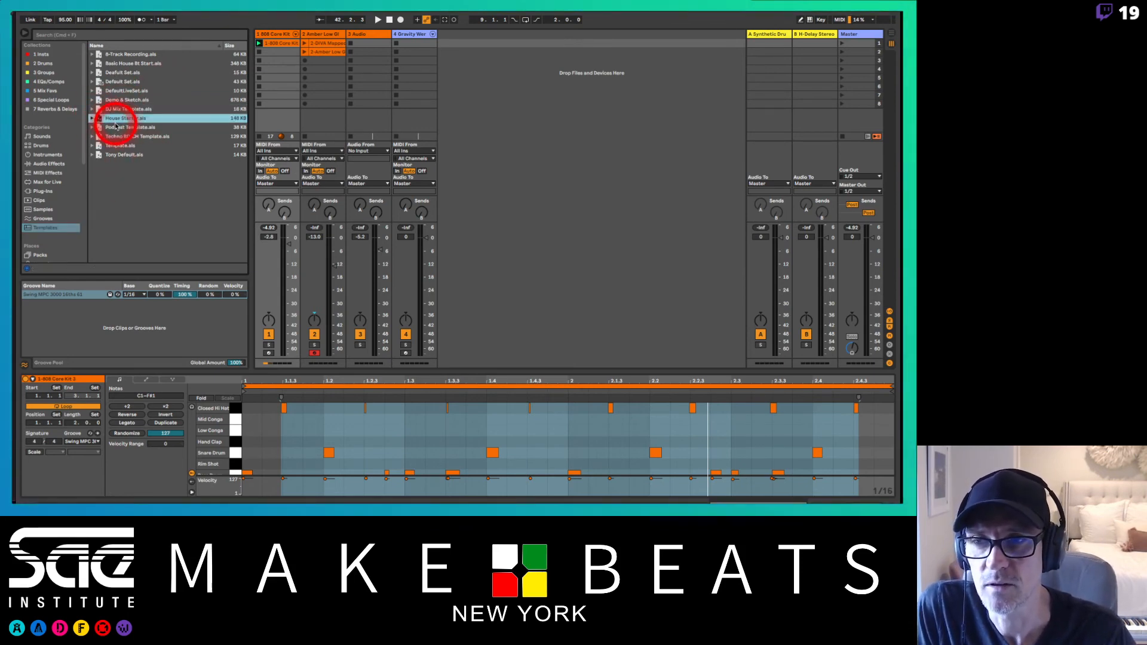
double_click(113, 118)
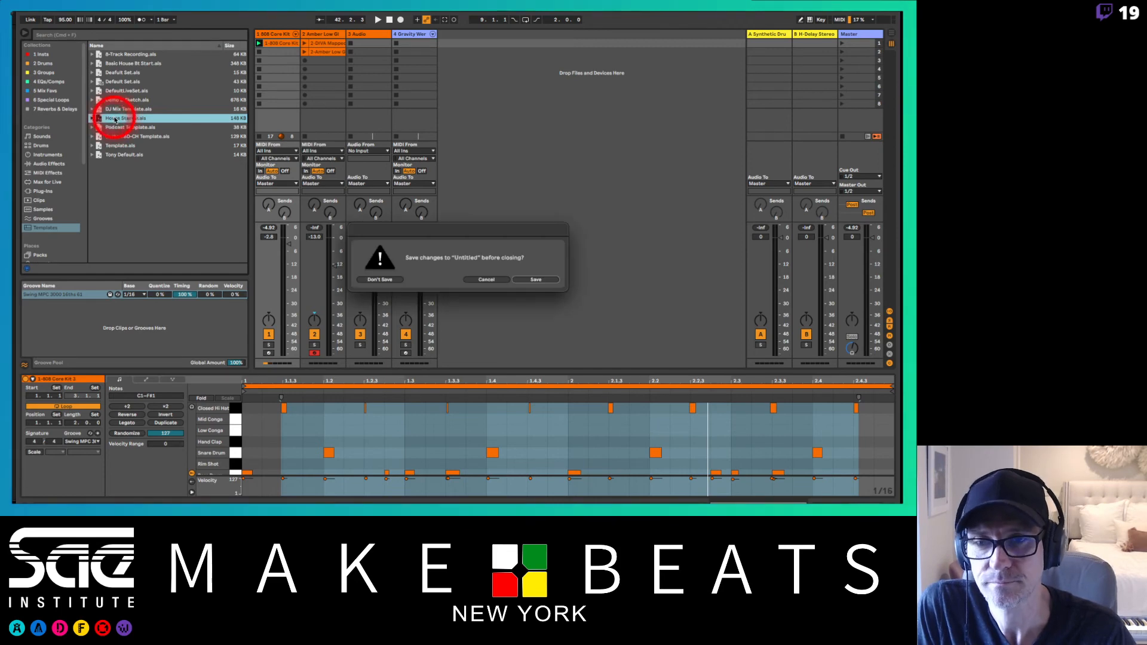
left_click(375, 281)
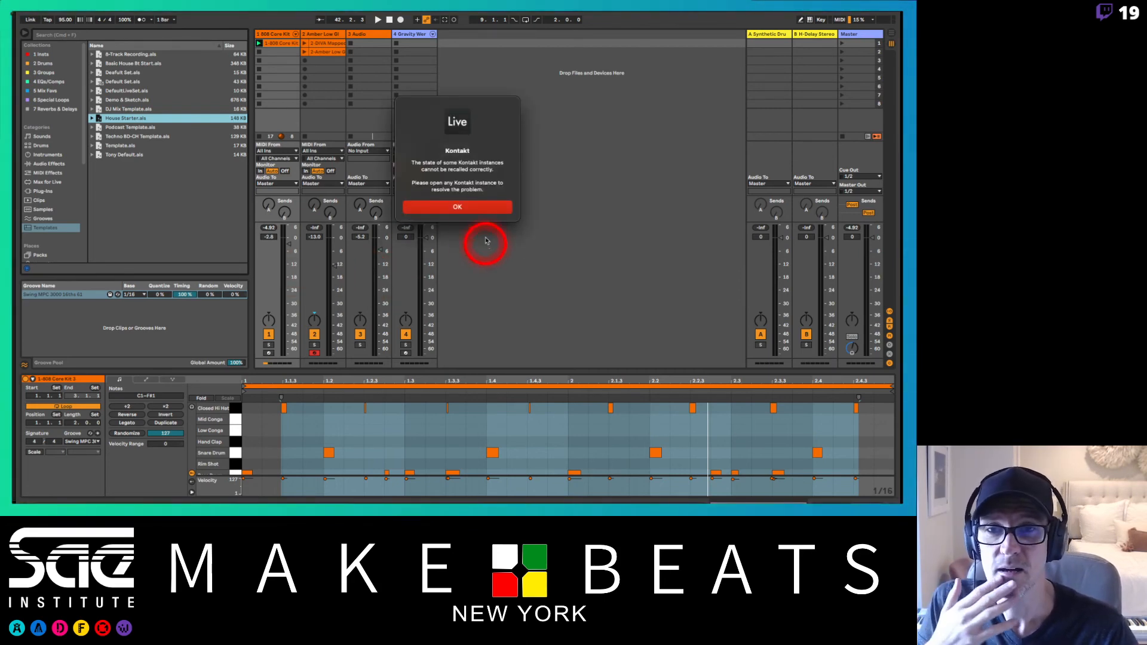
left_click(468, 207)
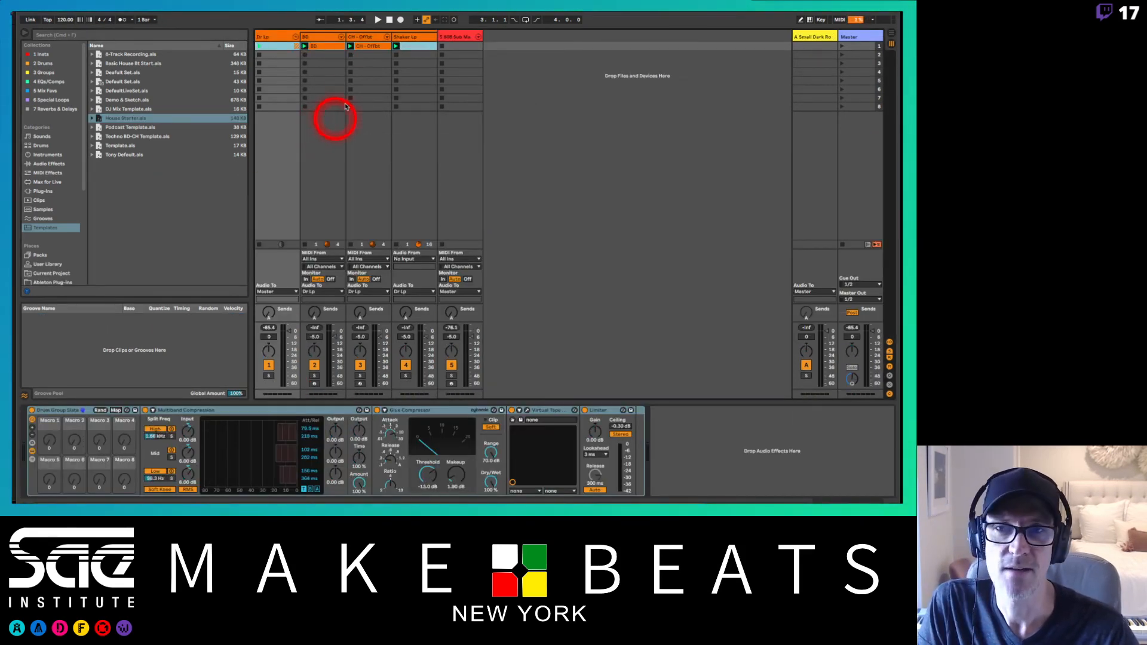
Step: Inspect the Shaker Lp clip and the device chains of the Shaker Lp and 808 Sub tracks
left_click(418, 48)
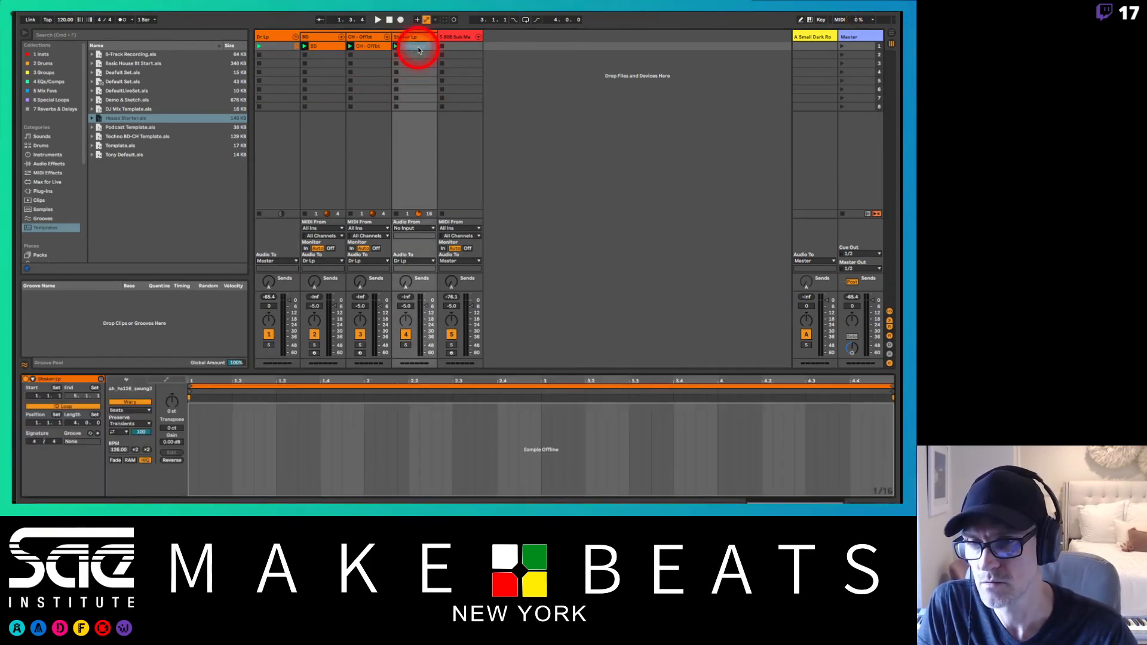
left_click(412, 36)
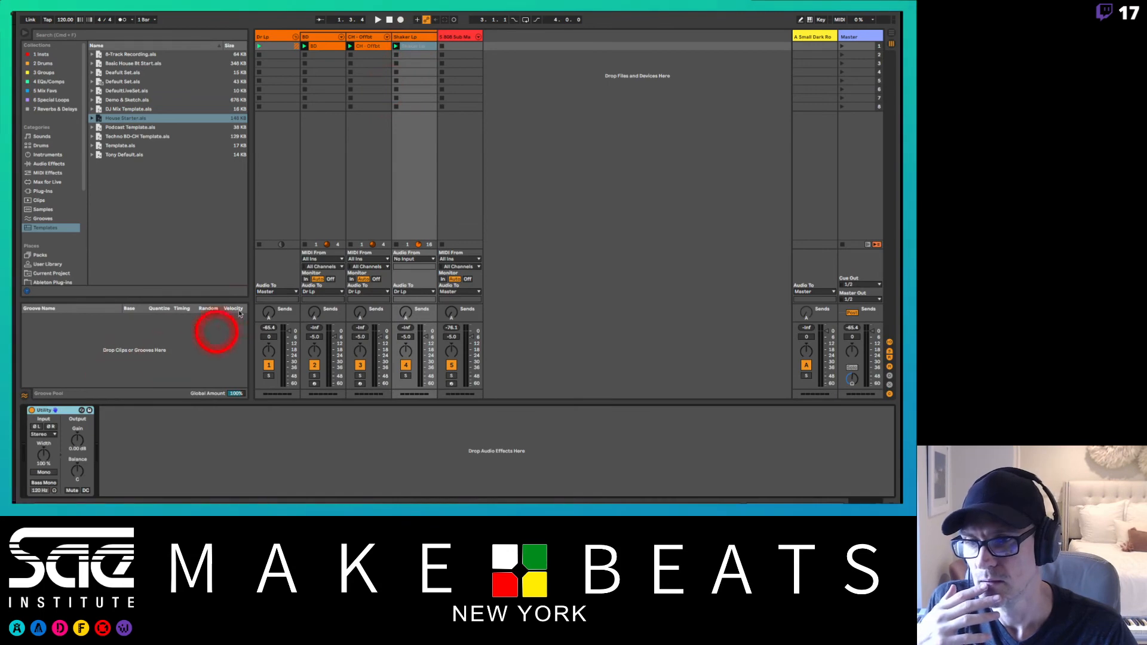
left_click(454, 38)
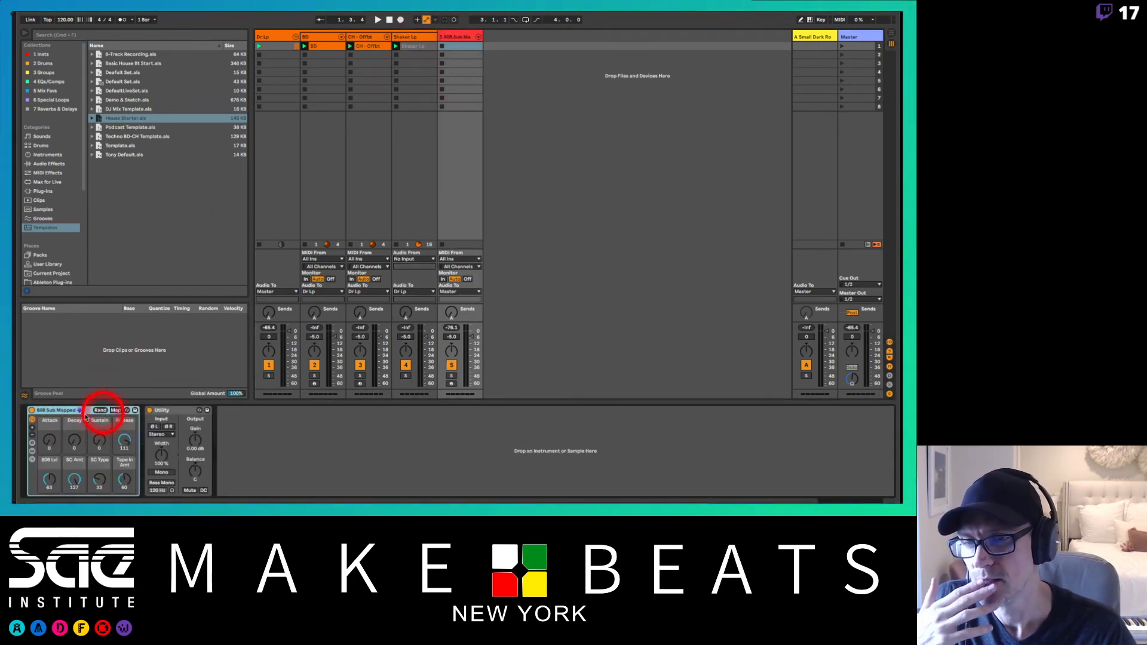
Step: Show the 808 Sub Mapped rack's devices, view its Kontakt instrument while ignoring the missing content, and close the plug-in window
left_click(34, 449)
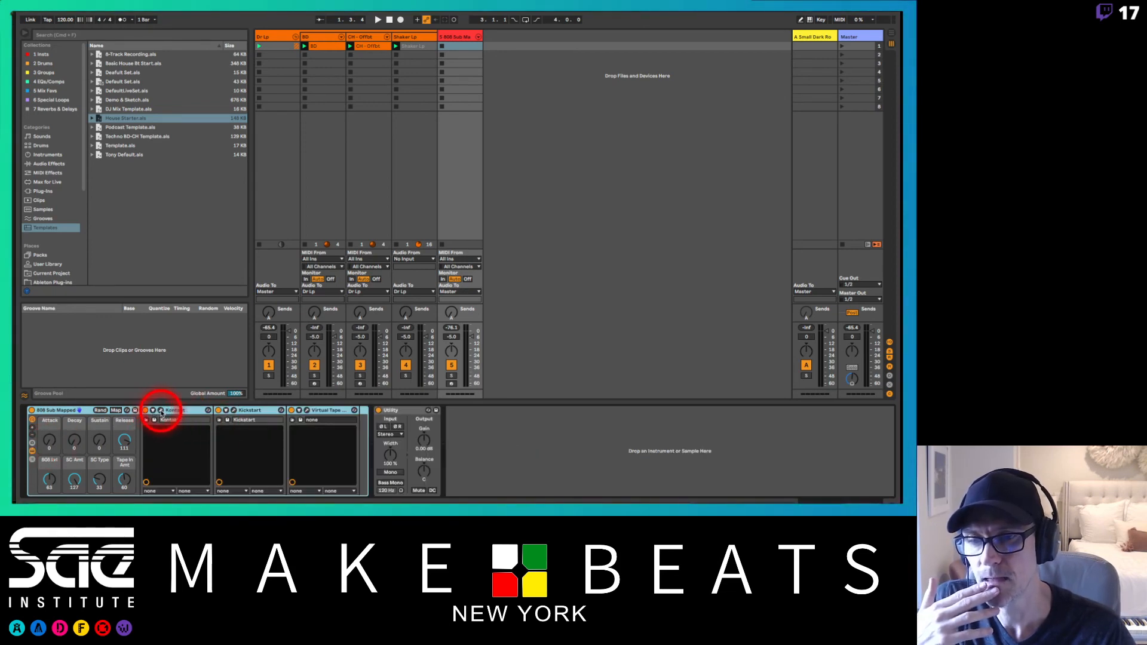
left_click(161, 411)
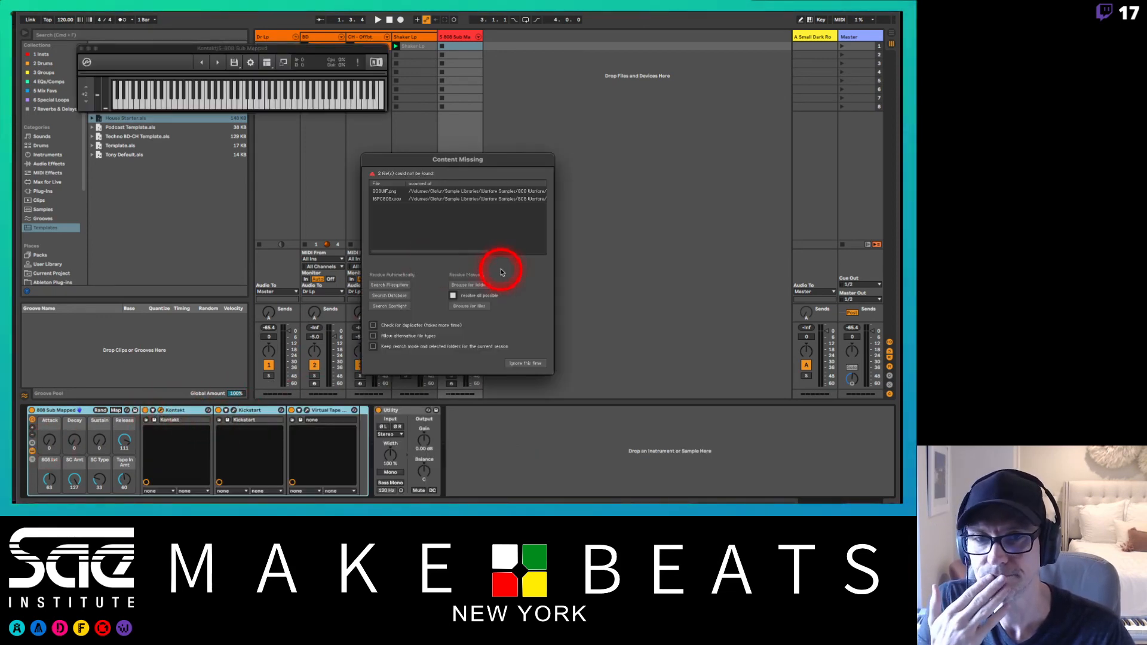
left_click(534, 363)
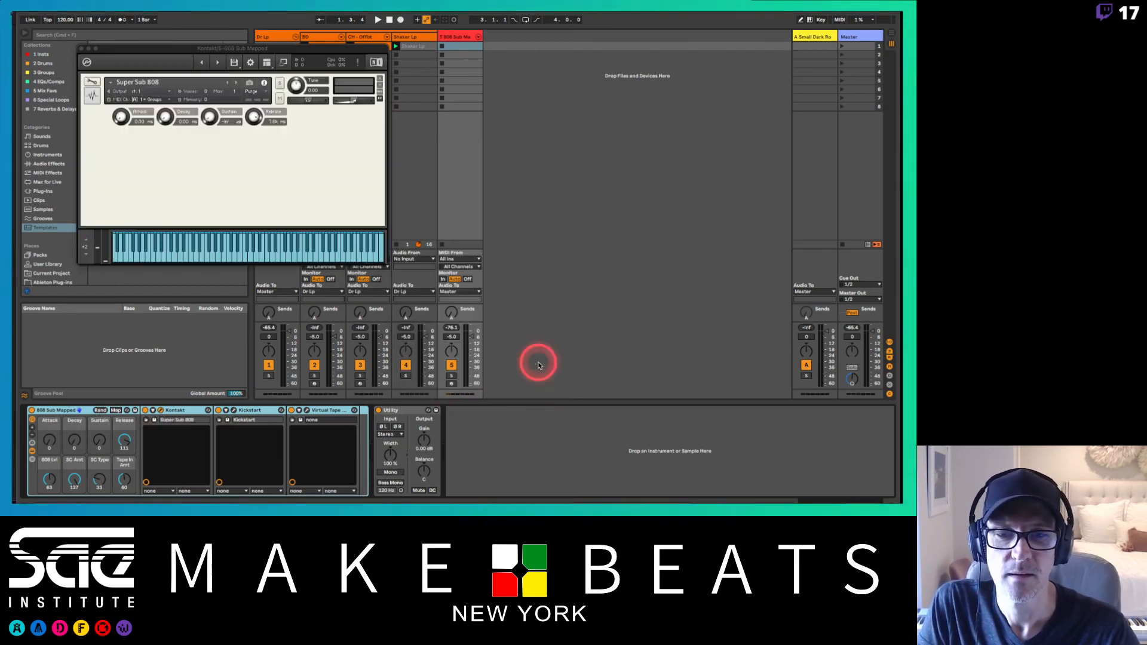
left_click(80, 50)
left_click(254, 55)
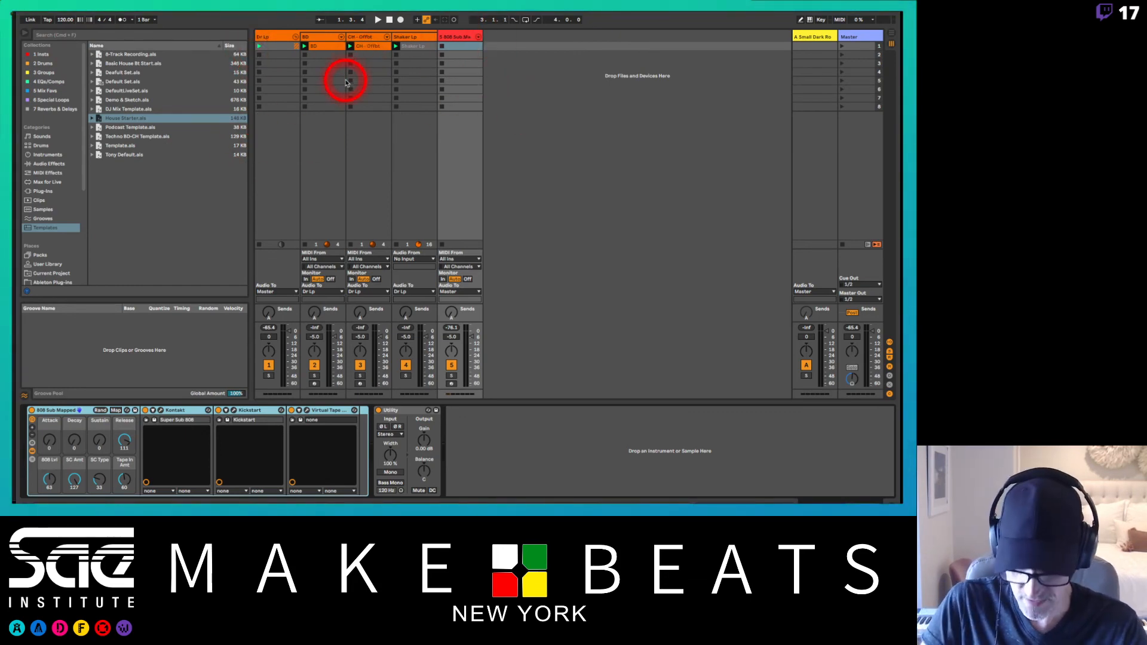
Step: Play the House Starter template's clips briefly and stop playback
key("space")
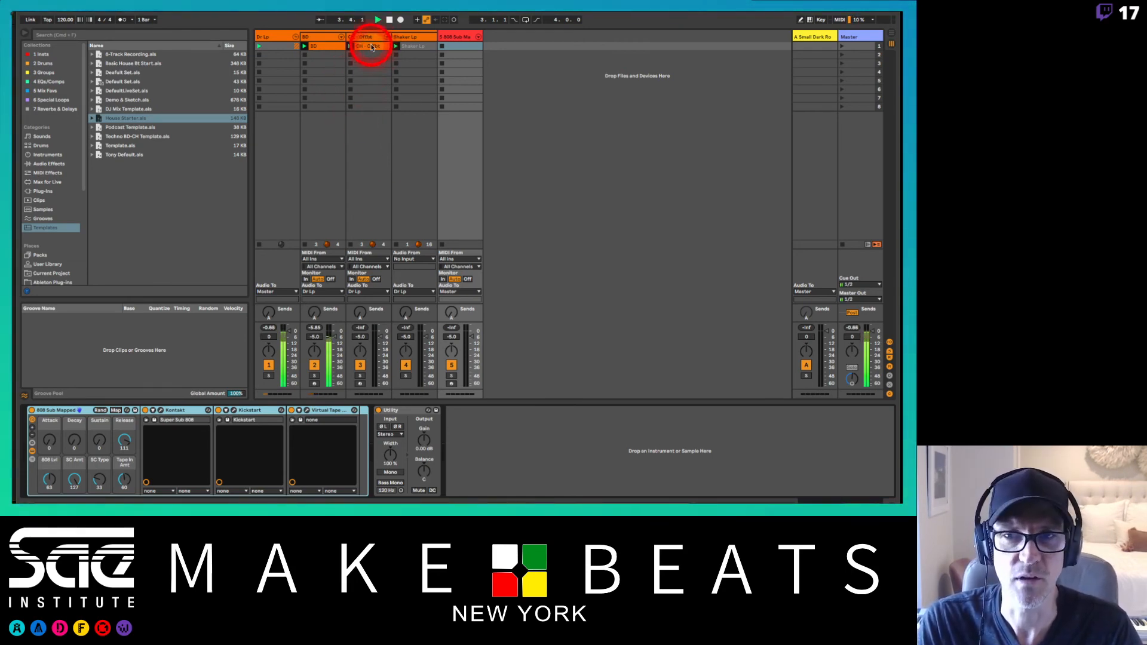
key("space")
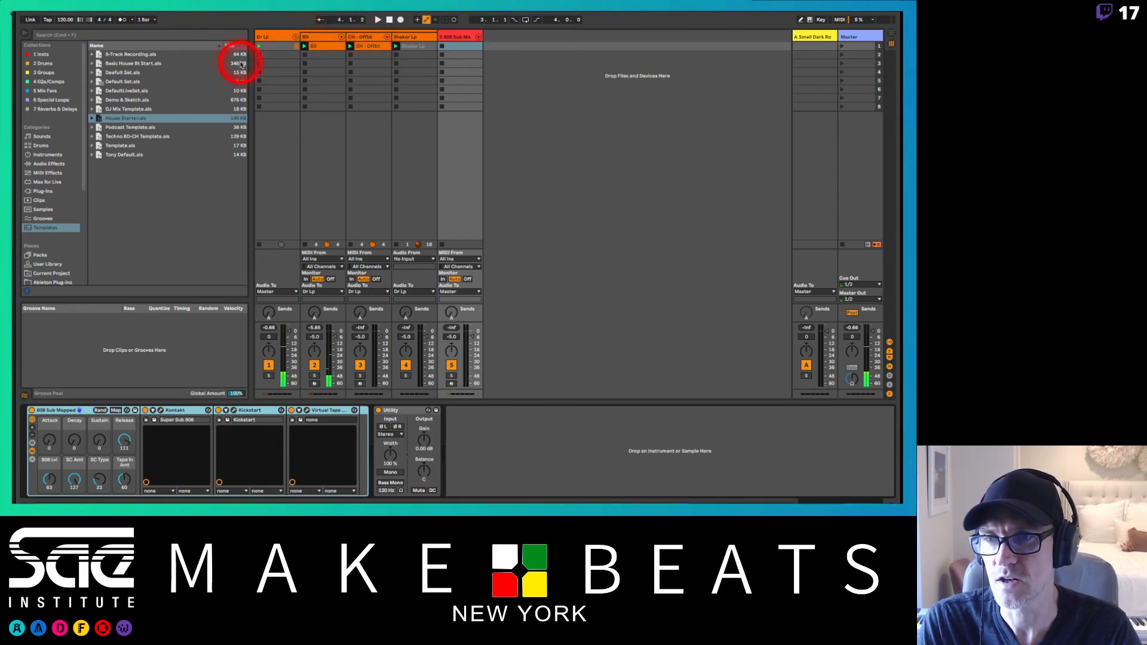
Step: Open Techno BD-CH Template.als without saving the current set, and audition its kick and hi-hat loops briefly
left_click(133, 138)
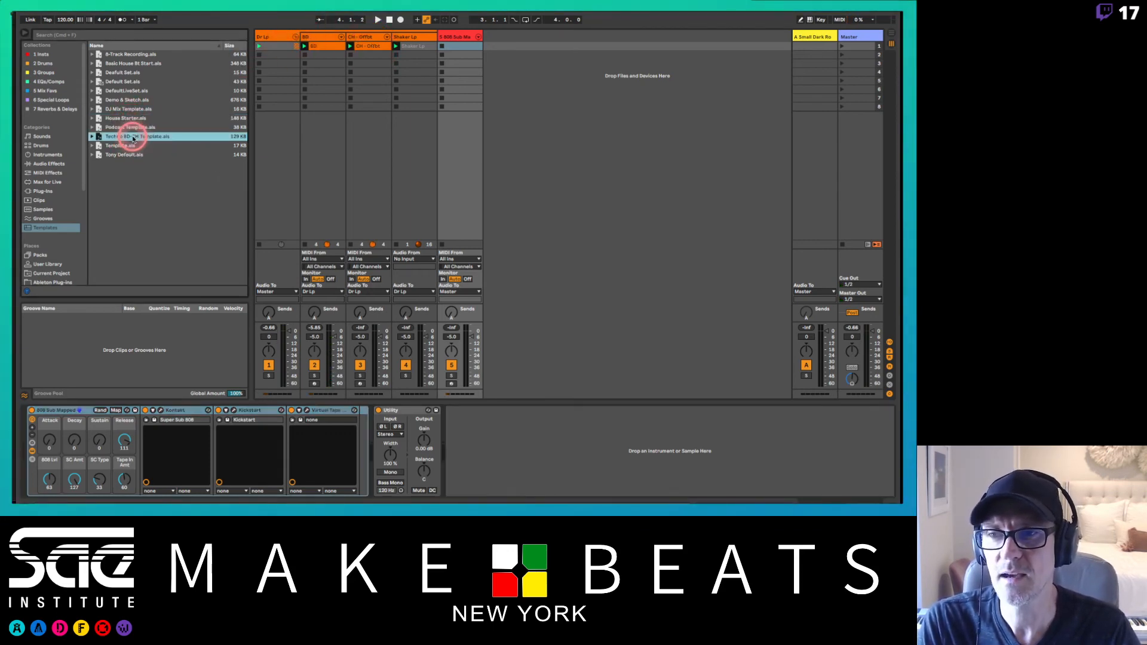
double_click(132, 138)
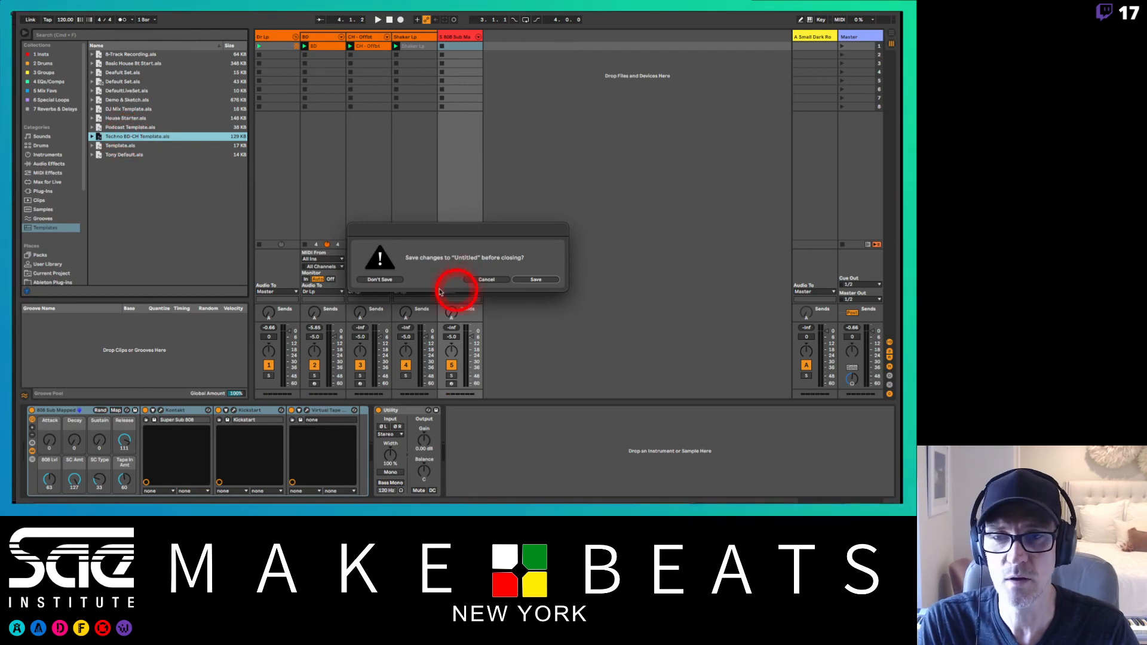
left_click(377, 281)
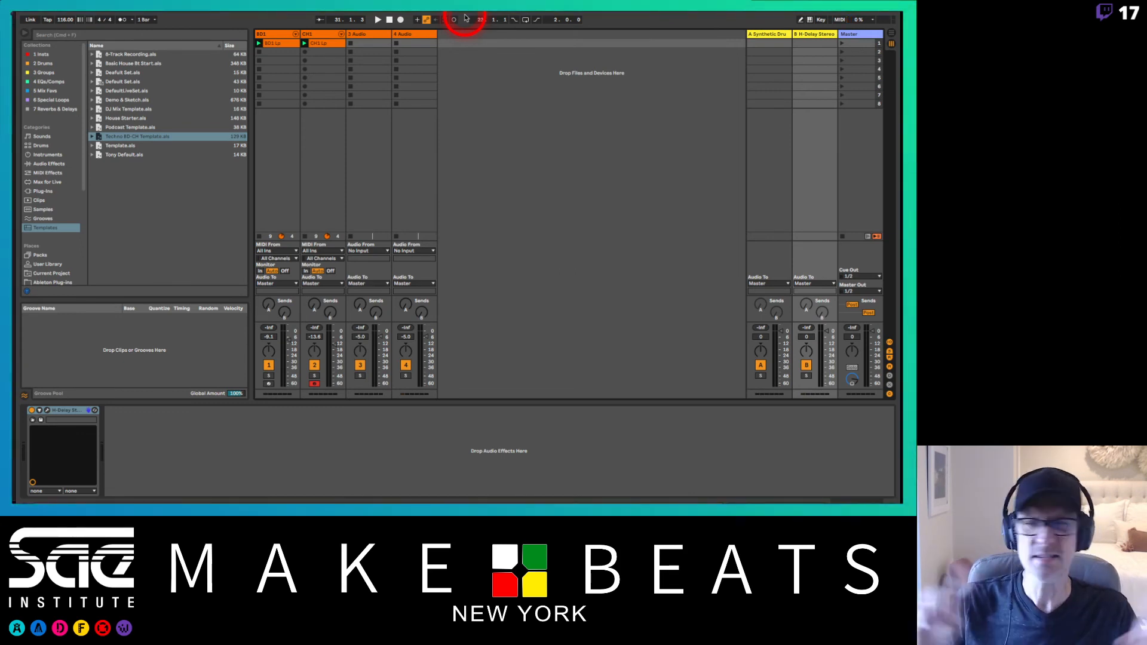
key("space")
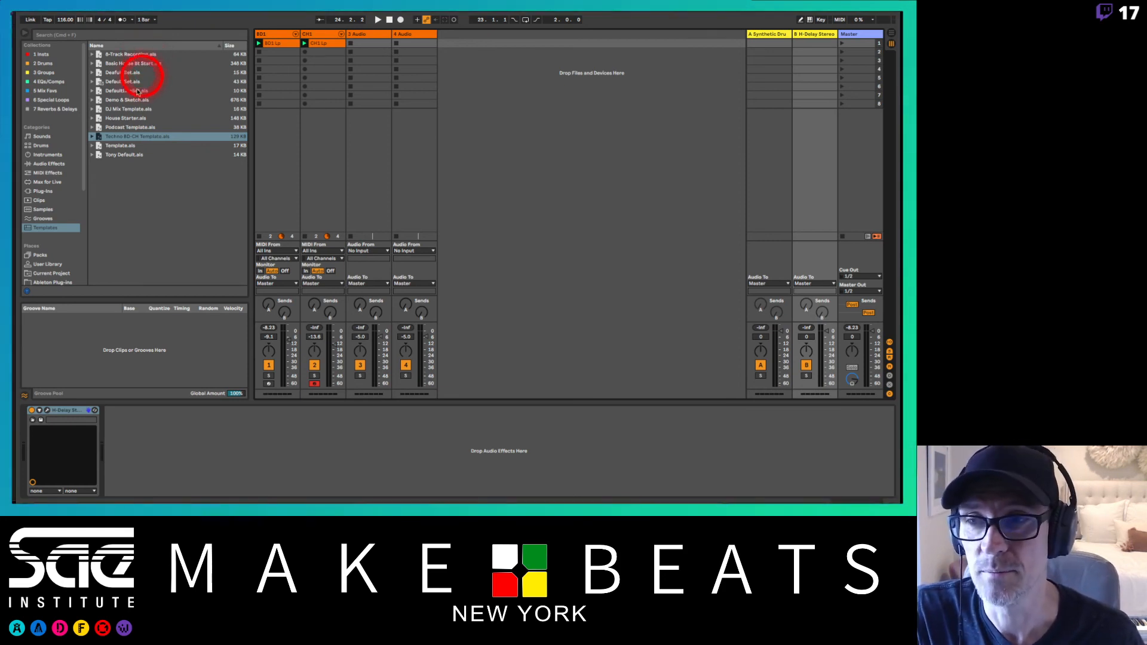
Step: Show the contents of the Ableton Ideas and Ableton Plug-ins folders in Places
scroll(51, 174, "down", 2)
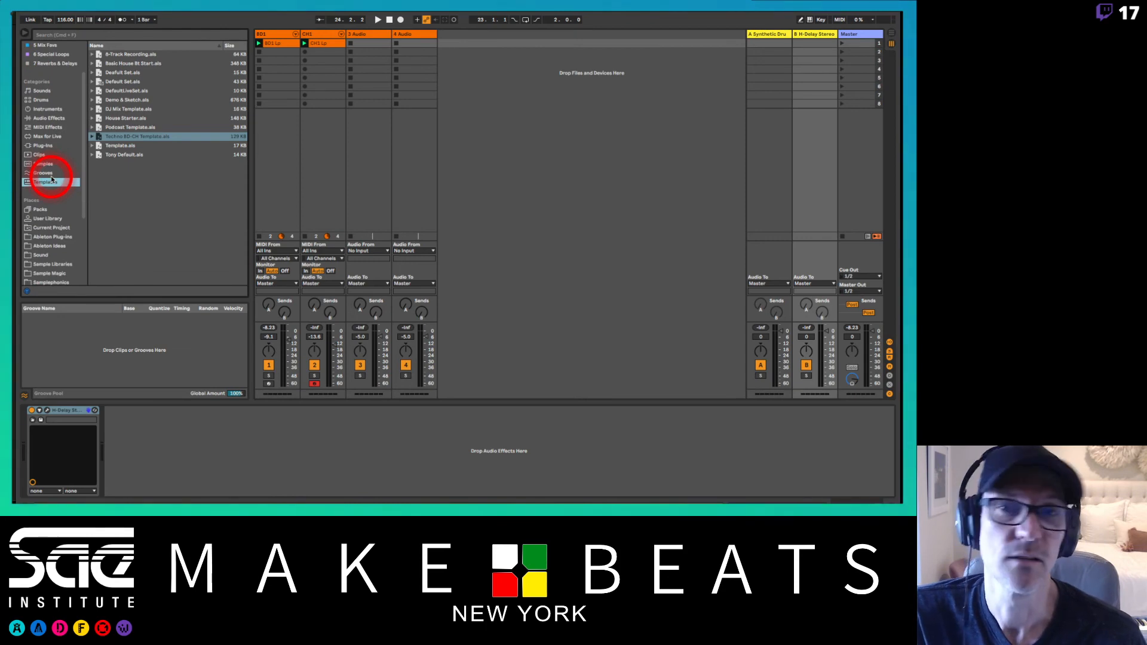
scroll(51, 178, "down", 3)
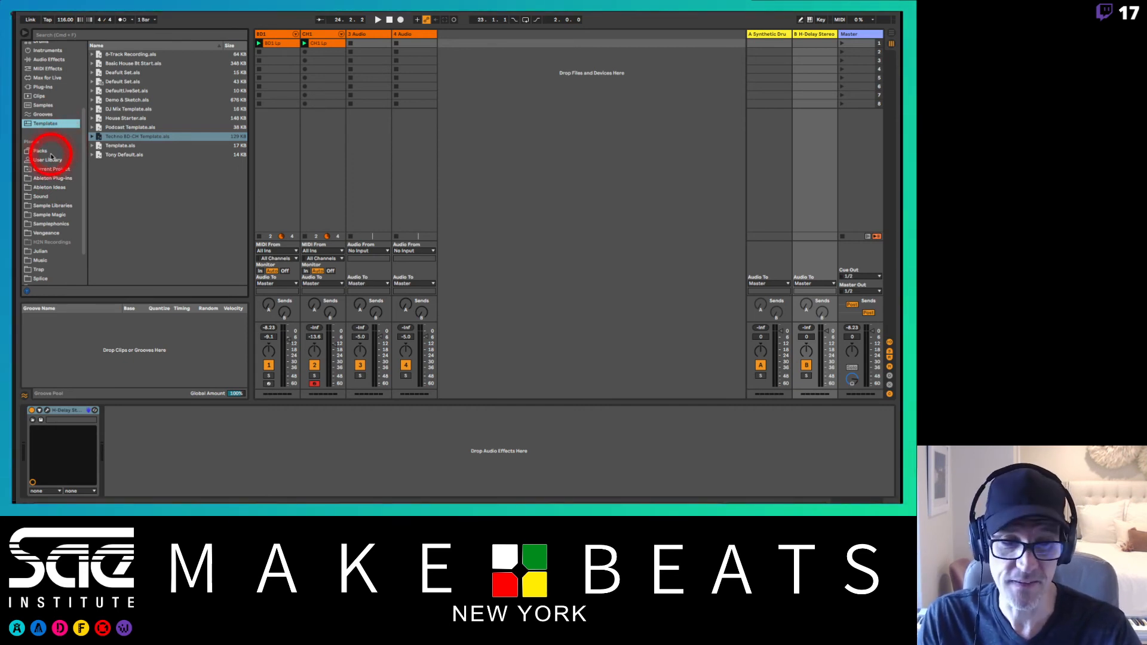
left_click(56, 187)
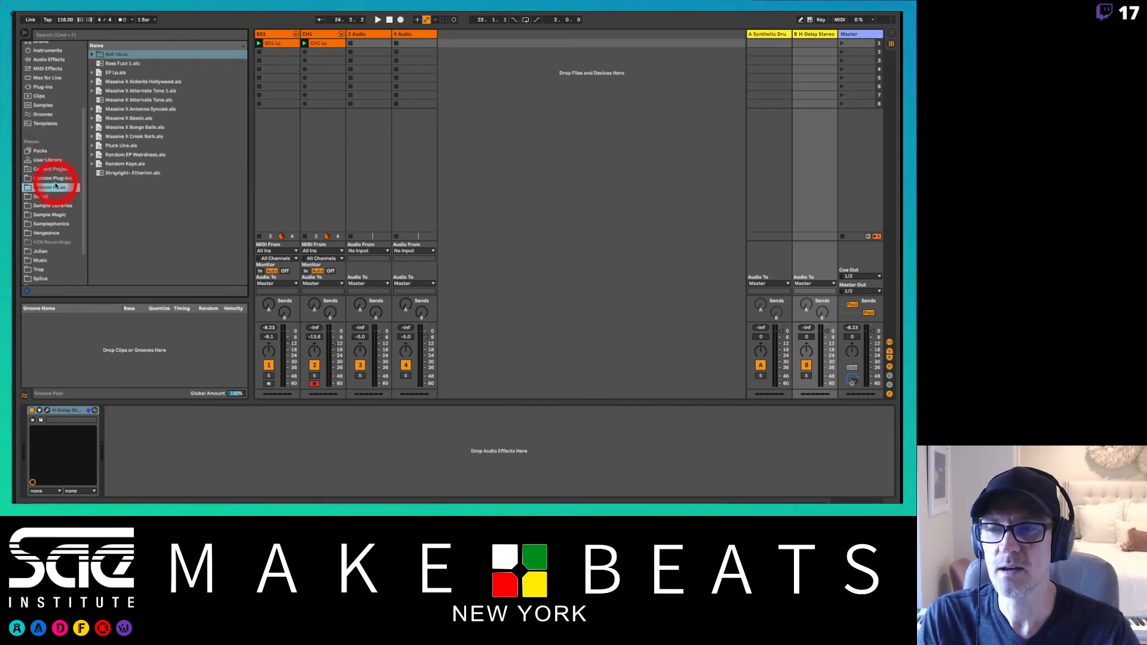
left_click(53, 178)
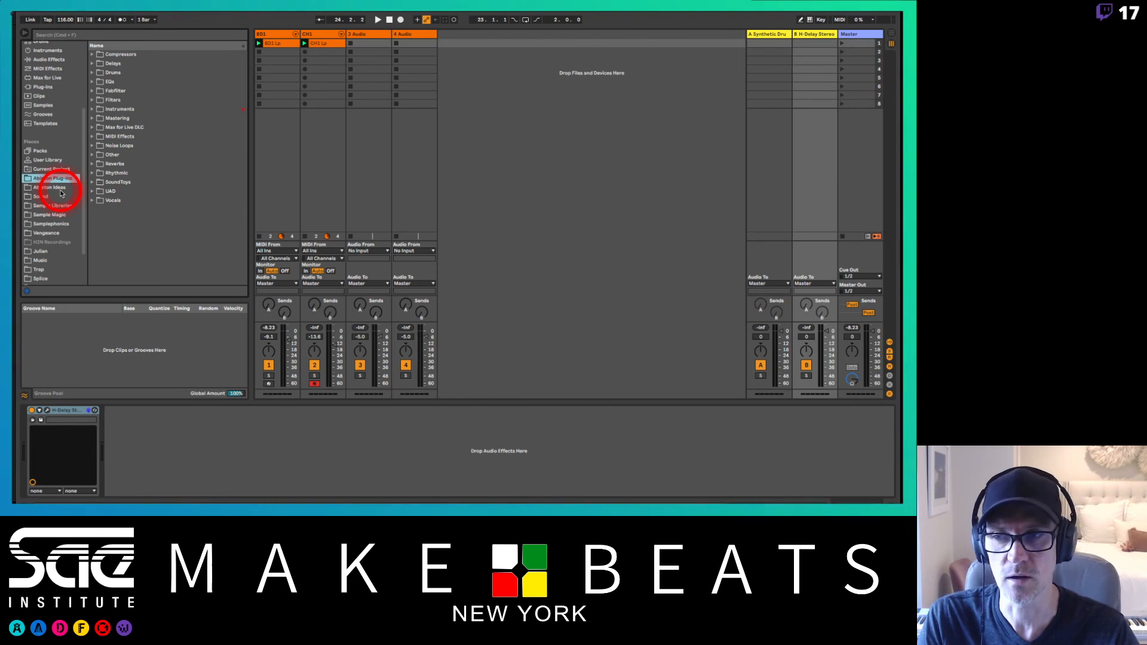
Step: View the Sample Magic and Samplephonics folders in Places, and collapse the Drums folder under BeatMakingEssentials loops
scroll(60, 193, "down", 3)
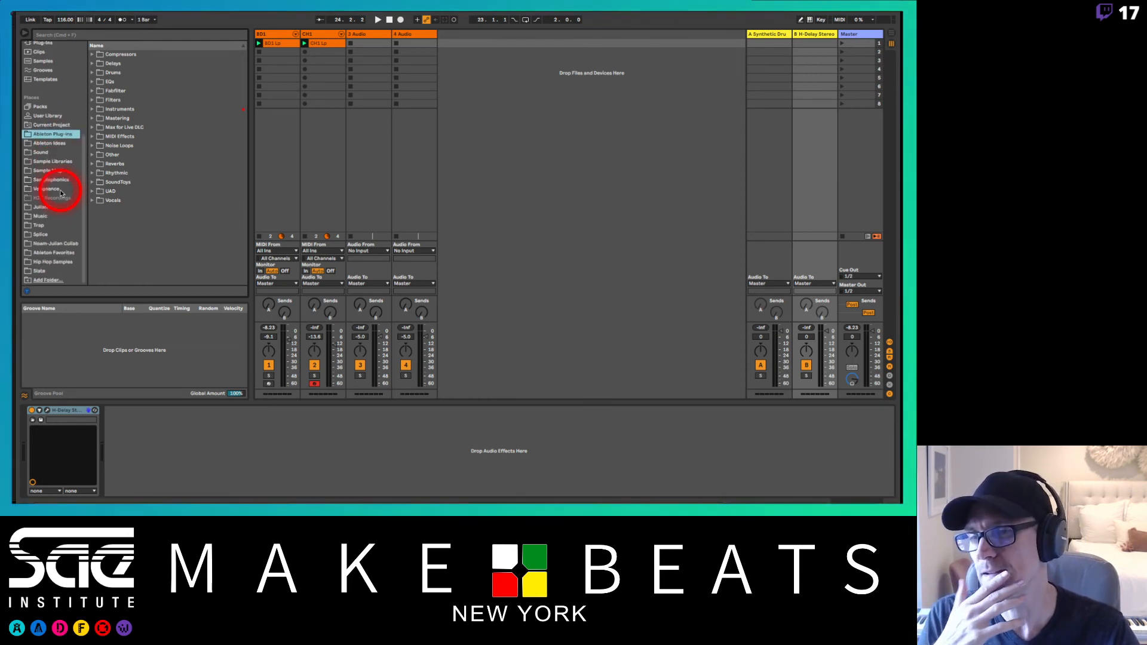
scroll(61, 193, "up", 5)
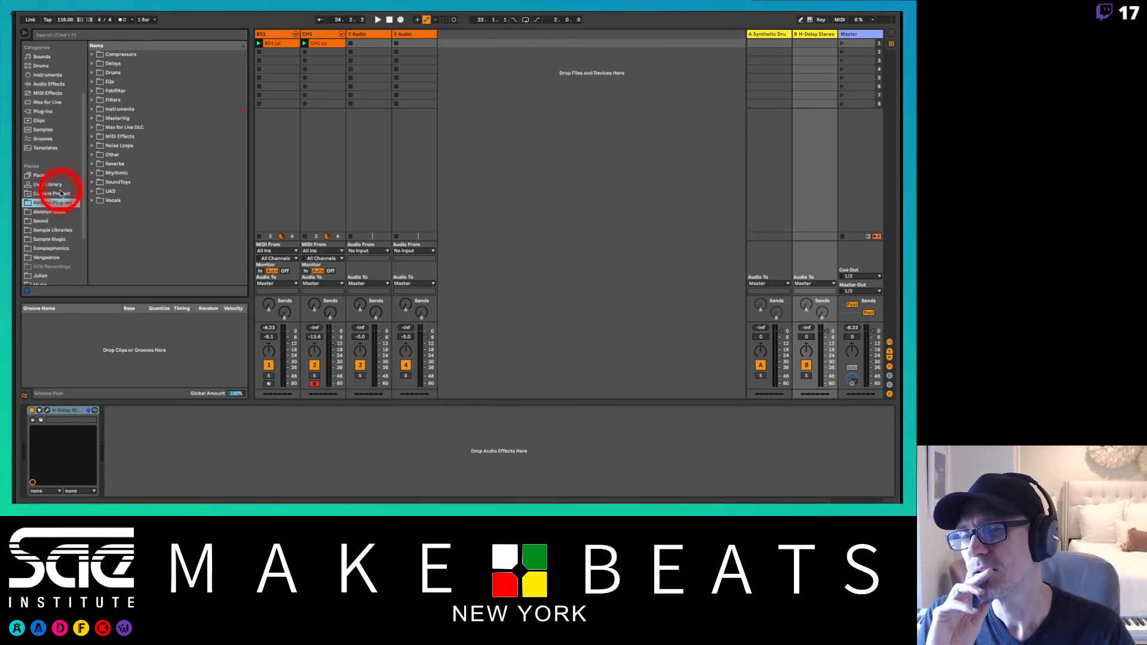
left_click(50, 239)
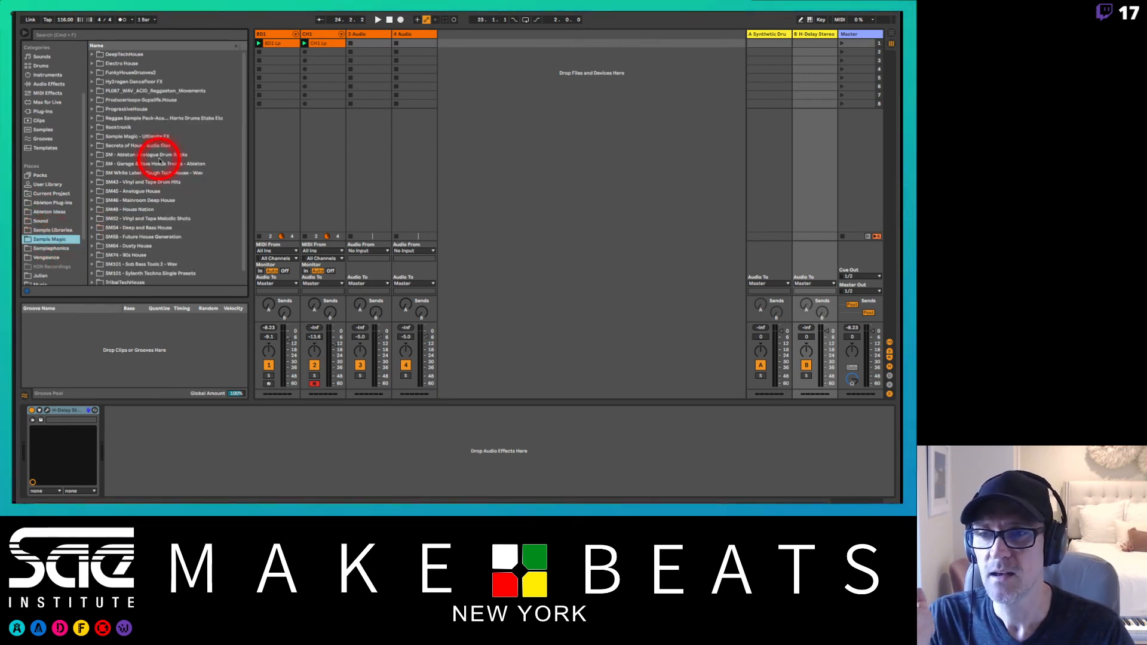
left_click(51, 248)
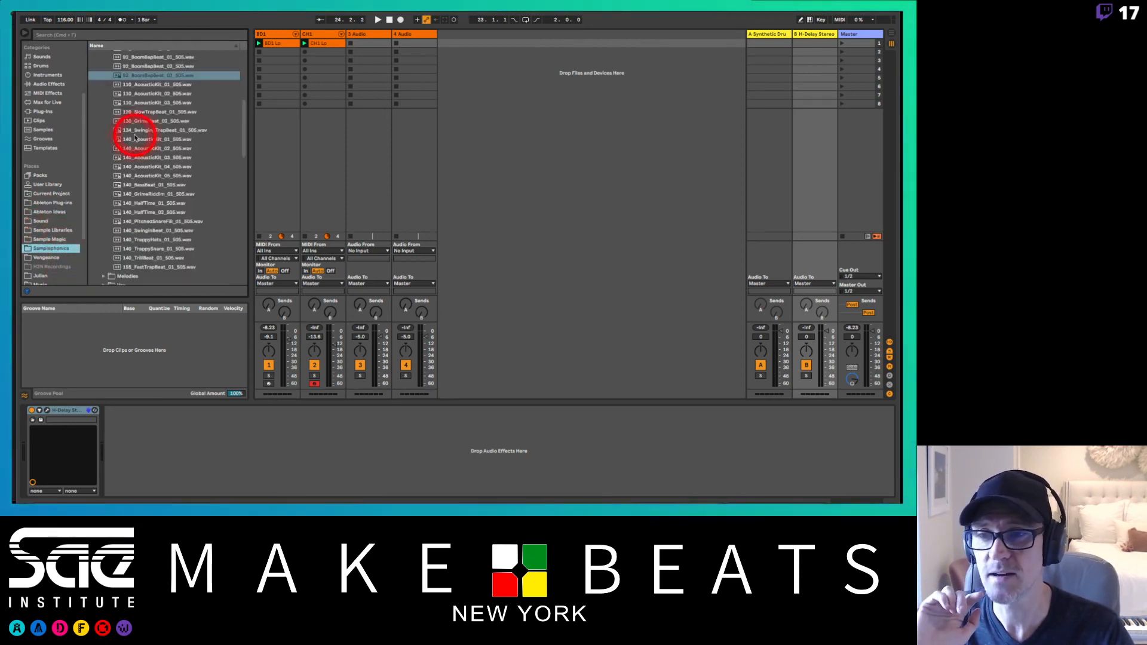
scroll(133, 143, "up", 7)
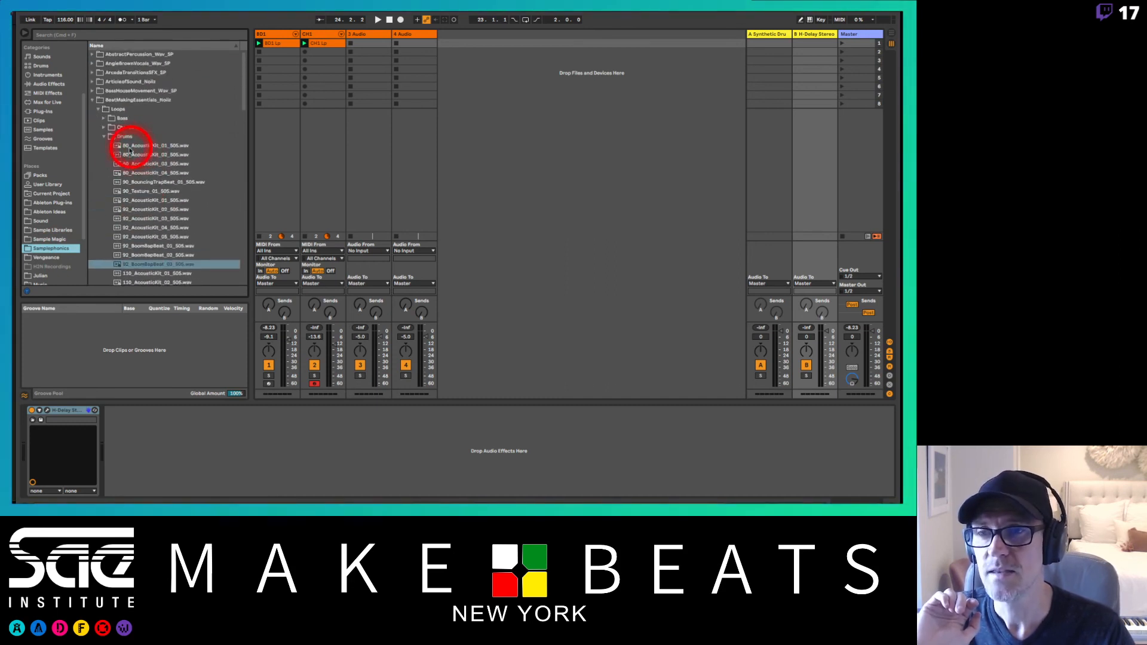
left_click(104, 137)
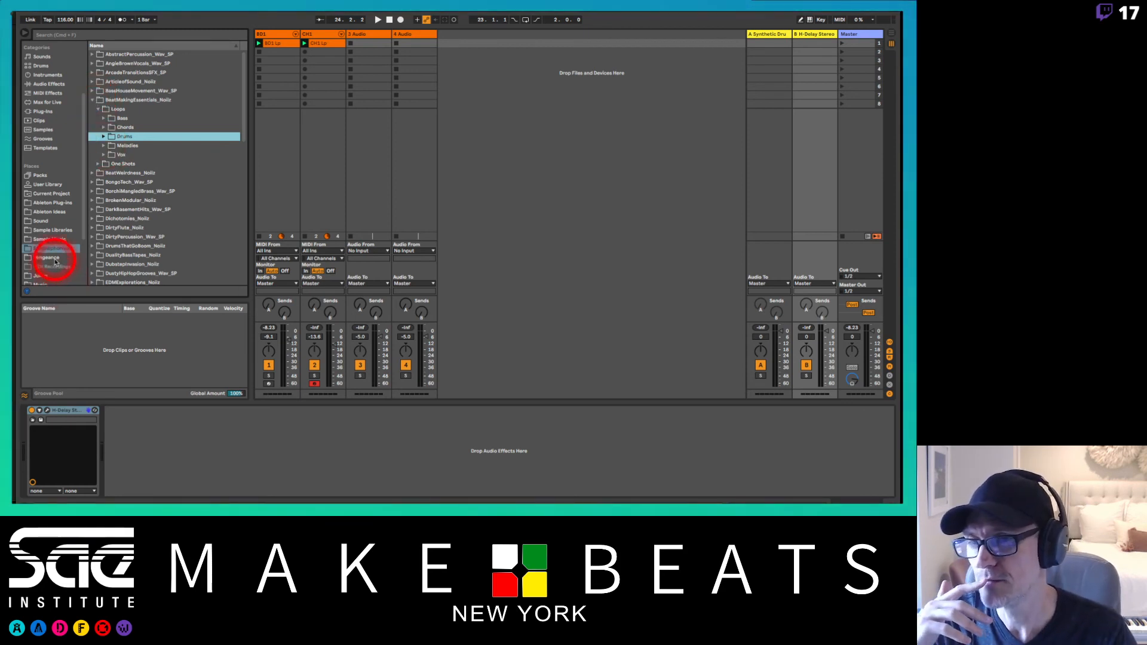
Step: Show the contents of the Slate folder near the end of the Places list
scroll(55, 261, "down", 5)
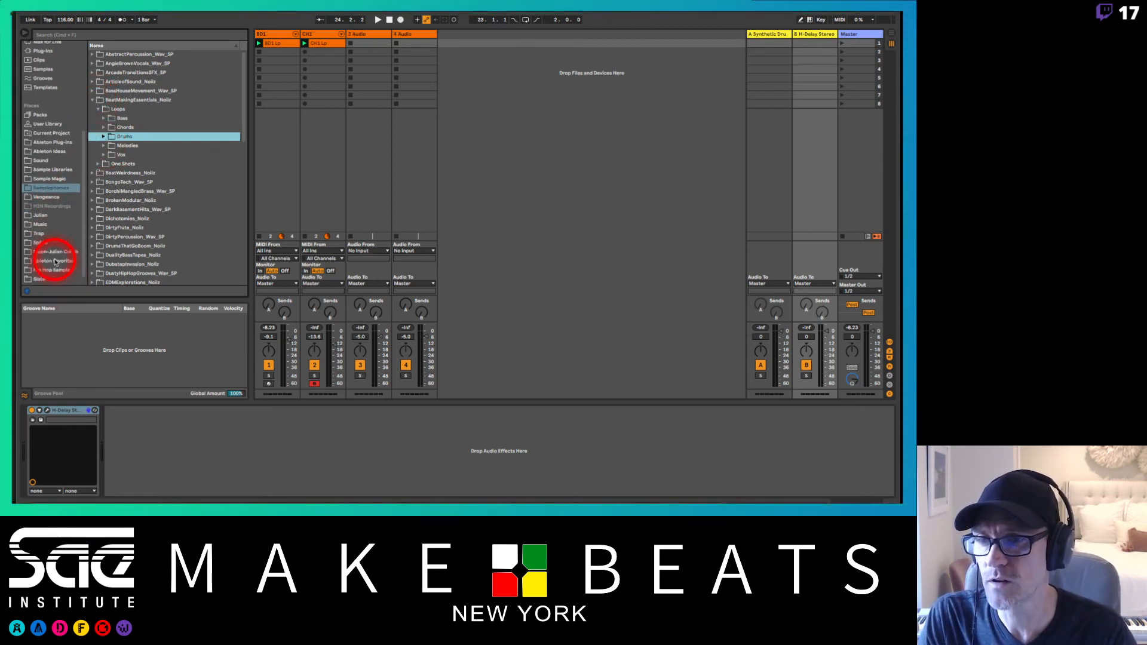
scroll(62, 264, "down", 1)
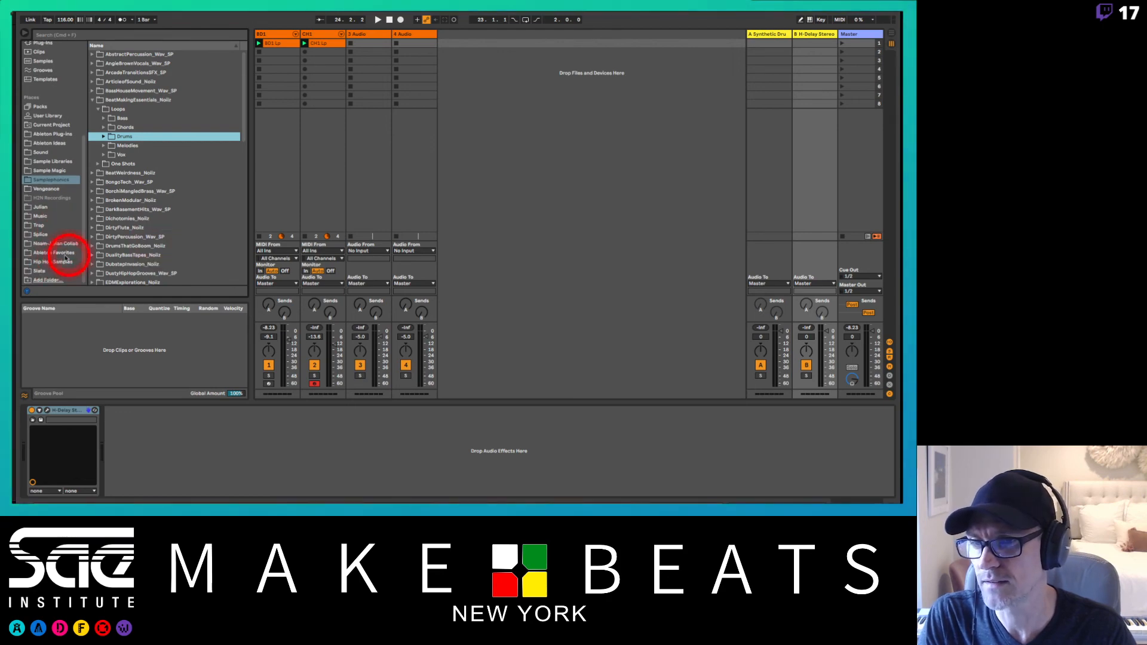
left_click(42, 270)
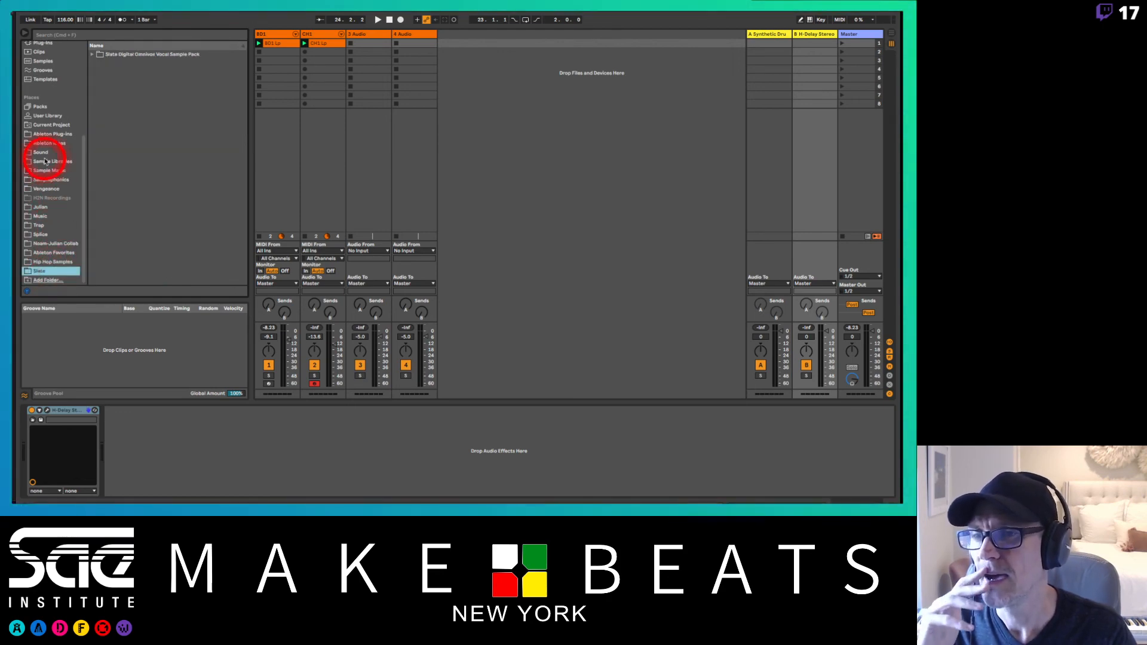
Step: Return to the Ableton Plug-ins folder in Places and expand its Instruments subfolder
scroll(45, 161, "up", 5)
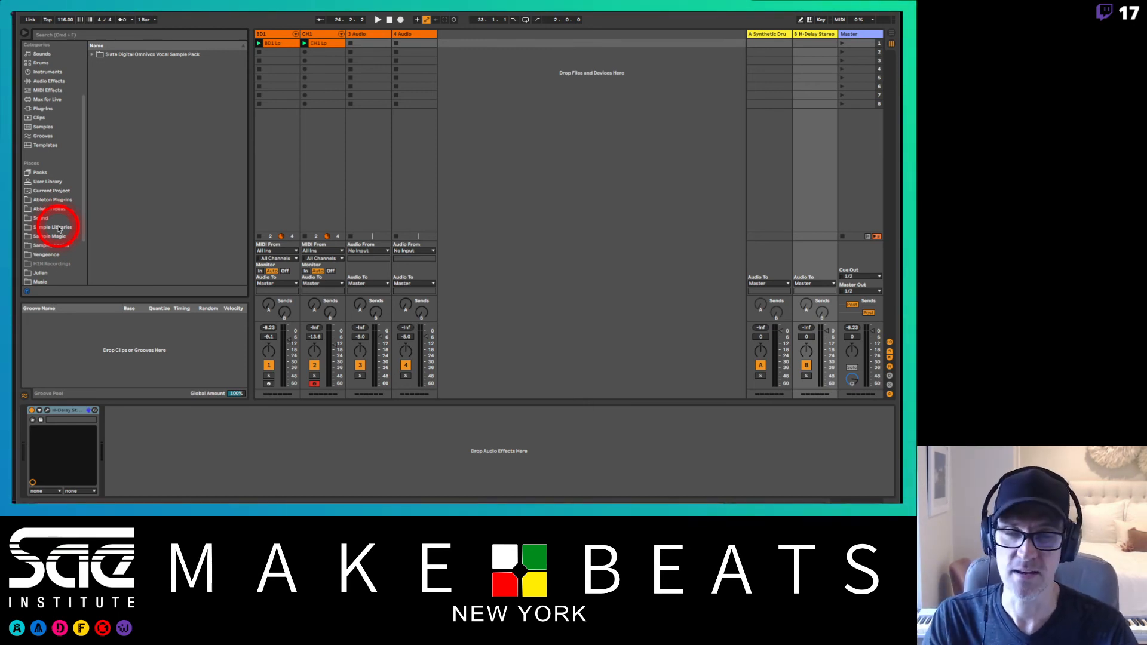
scroll(59, 230, "up", 3)
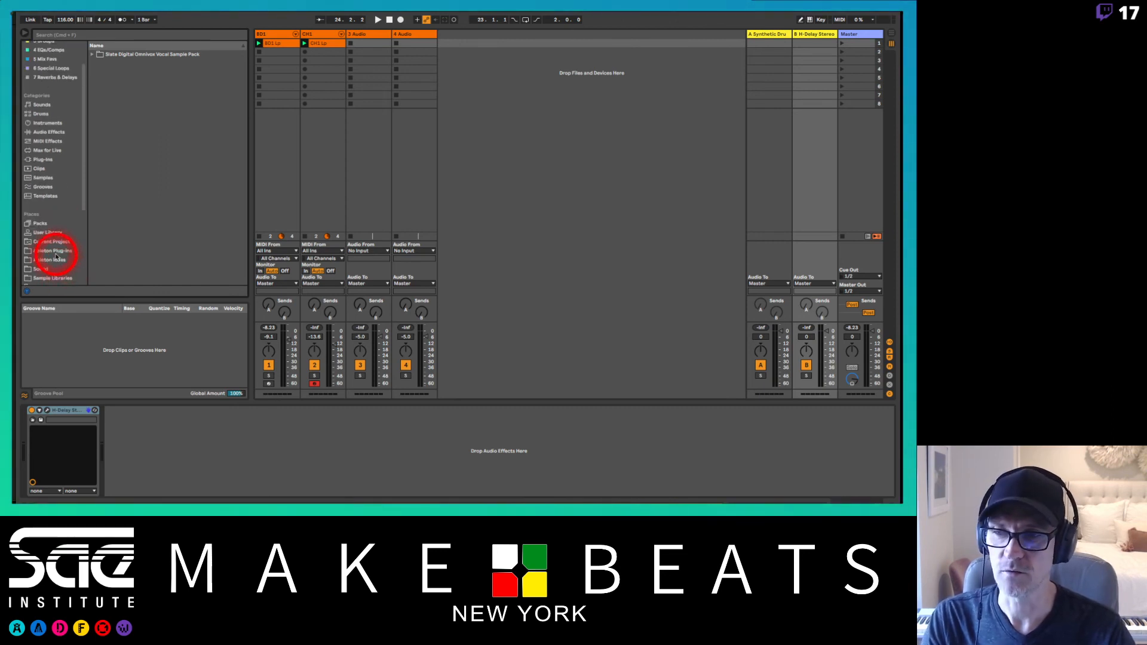
left_click(54, 251)
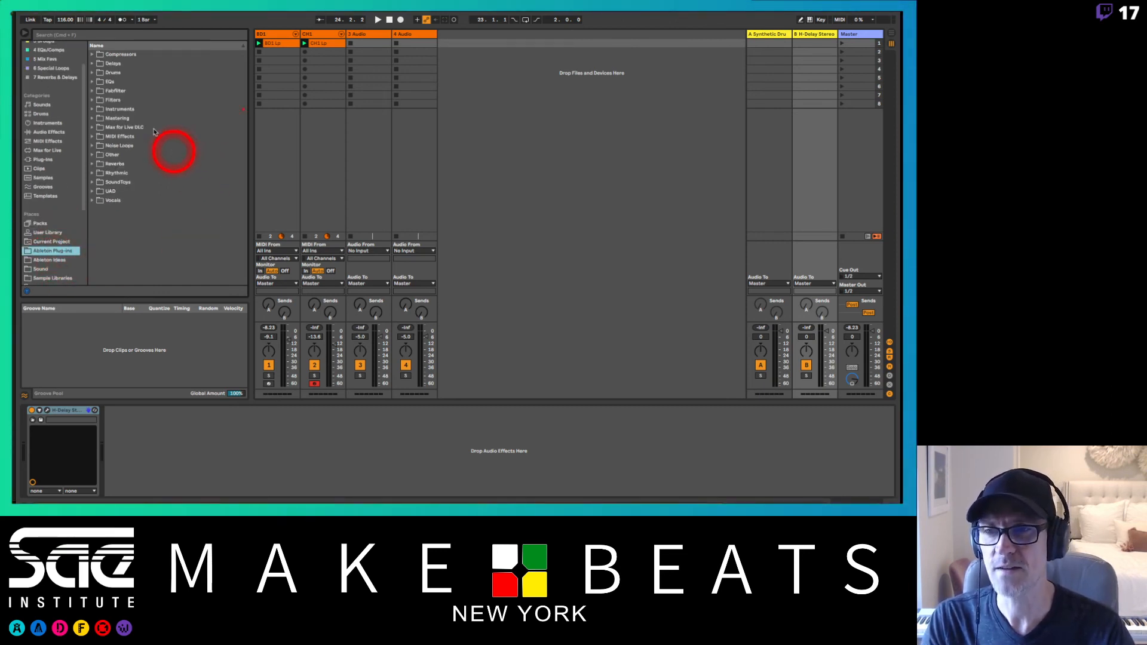
left_click(92, 110)
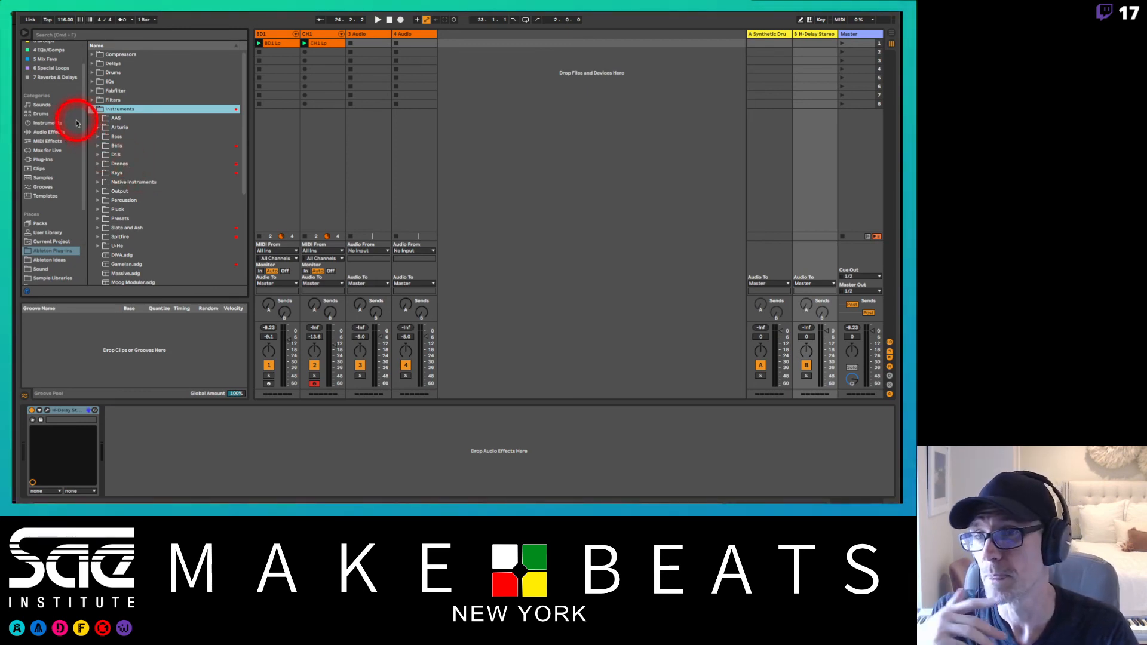
Step: Go through the Collections in order from Insts, Drums and Groups to EQs/Comps, Mix Favs and Special Loops
scroll(72, 143, "up", 3)
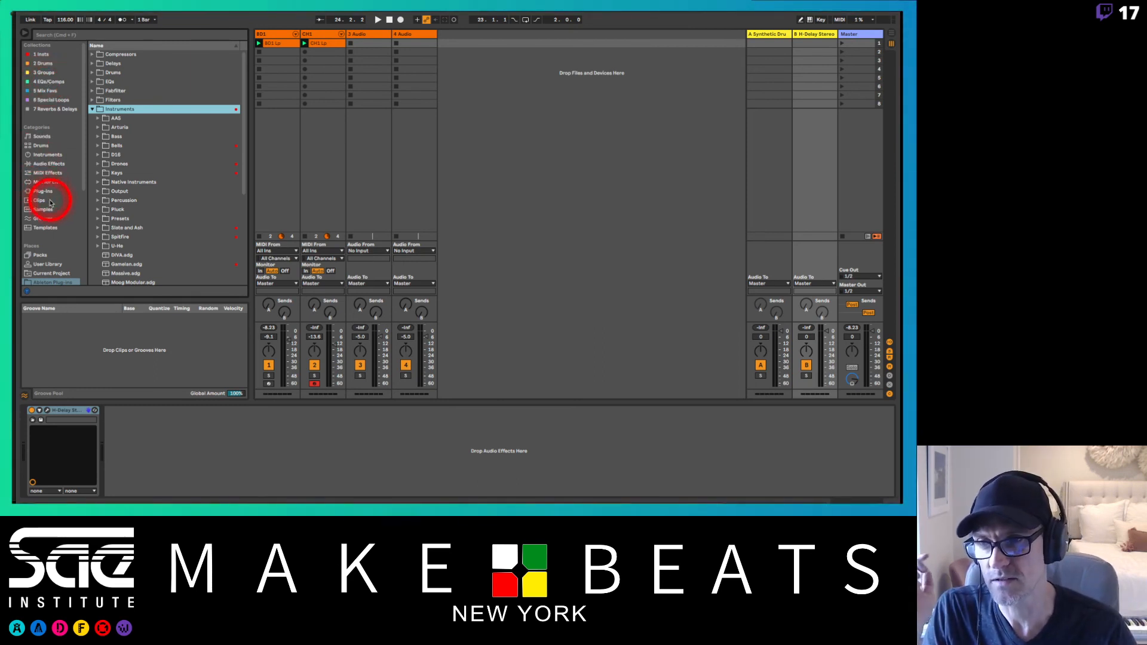
left_click(48, 54)
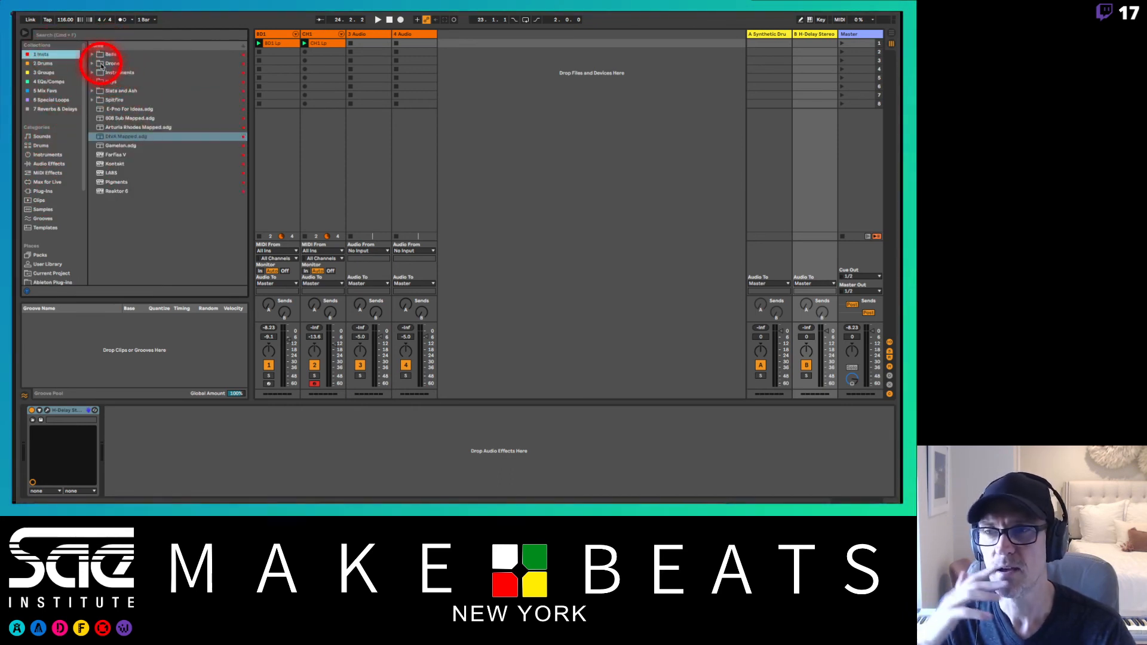
left_click(44, 63)
left_click(57, 74)
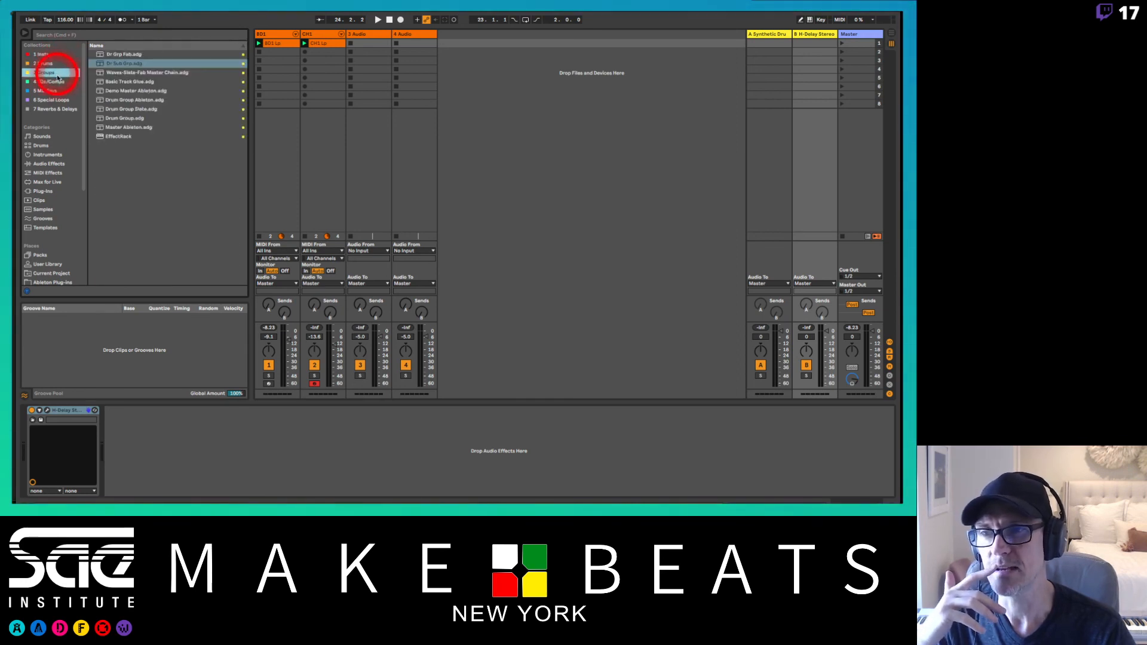
left_click(56, 81)
left_click(58, 90)
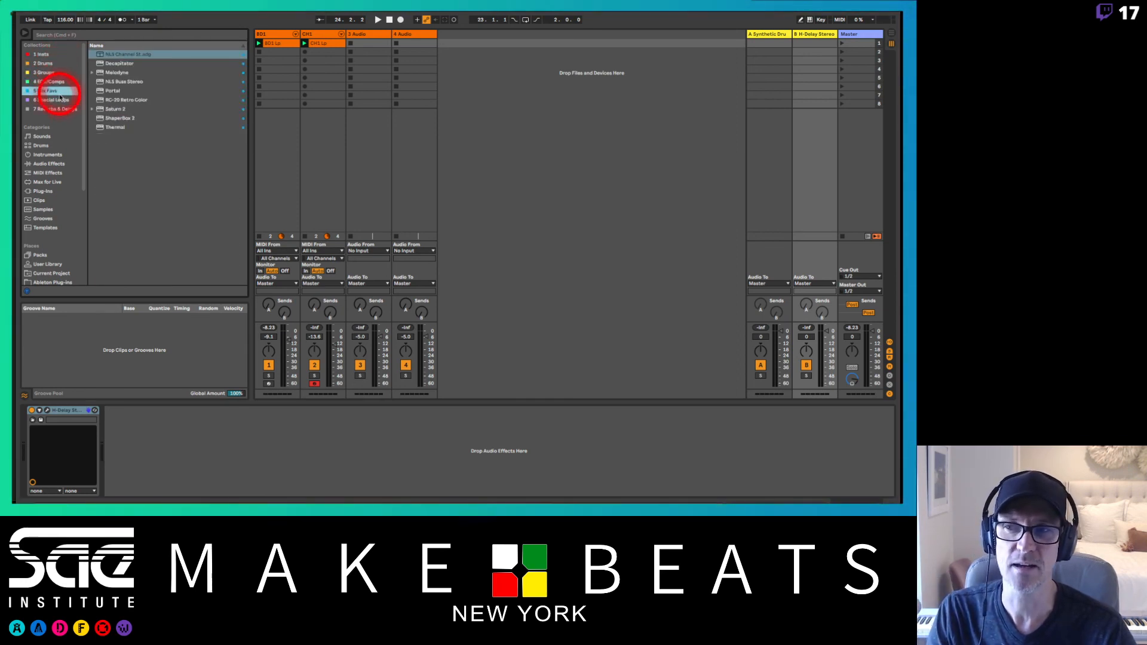
left_click(57, 99)
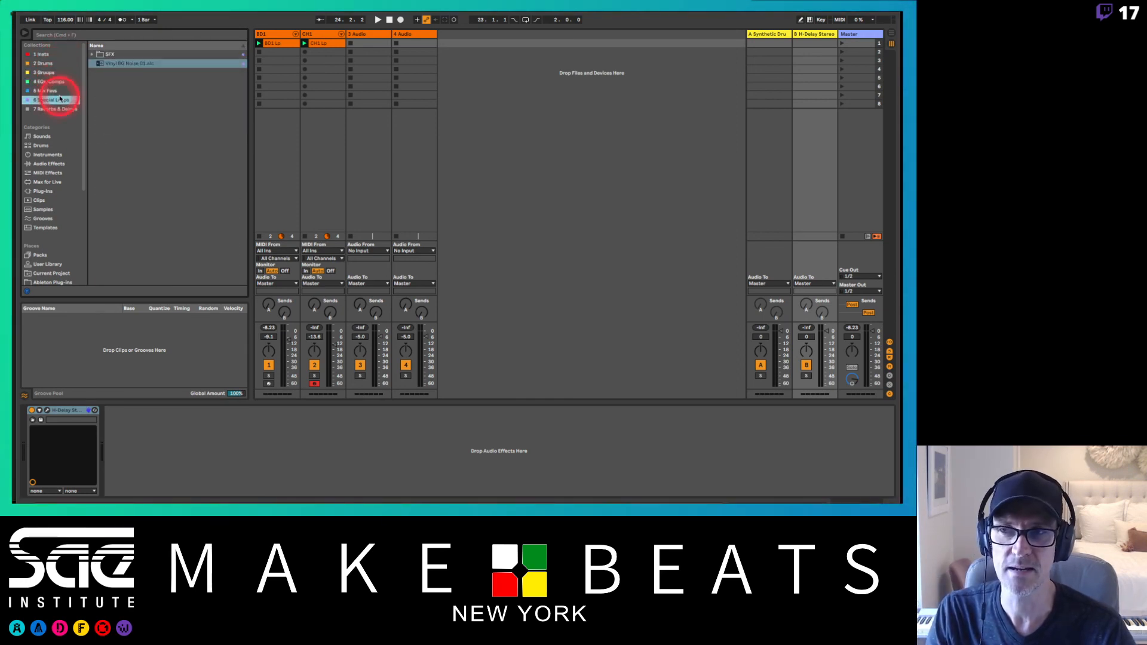
Step: Revisit the Insts, Drums, Groups and EQs/Comps collections one after another
left_click(41, 54)
left_click(51, 63)
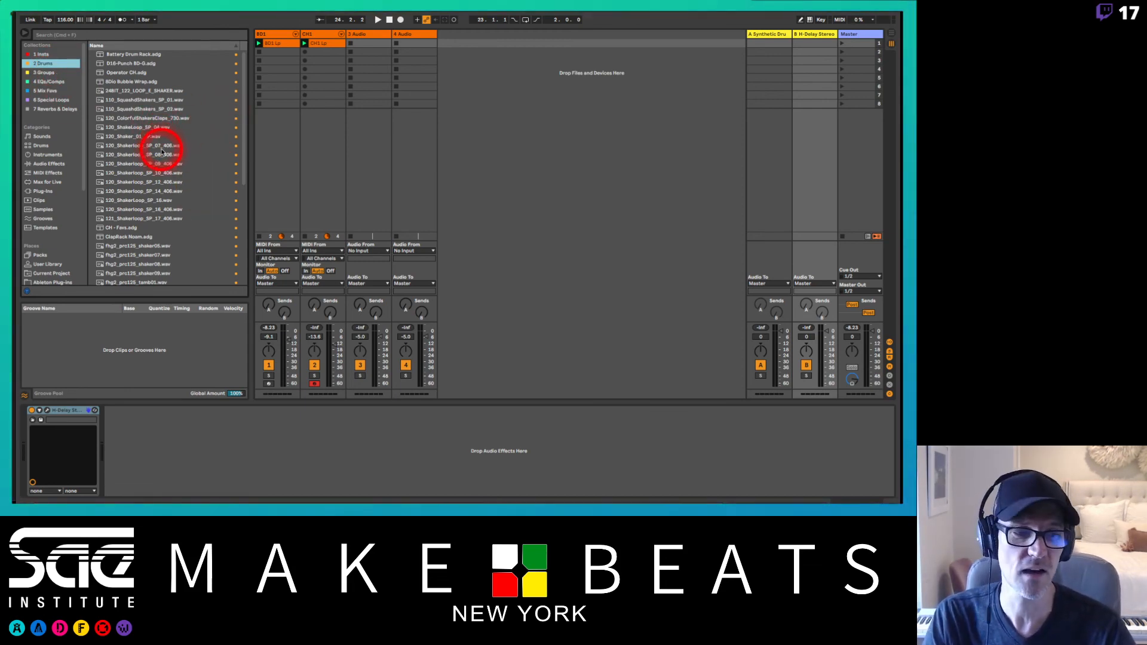
left_click(47, 72)
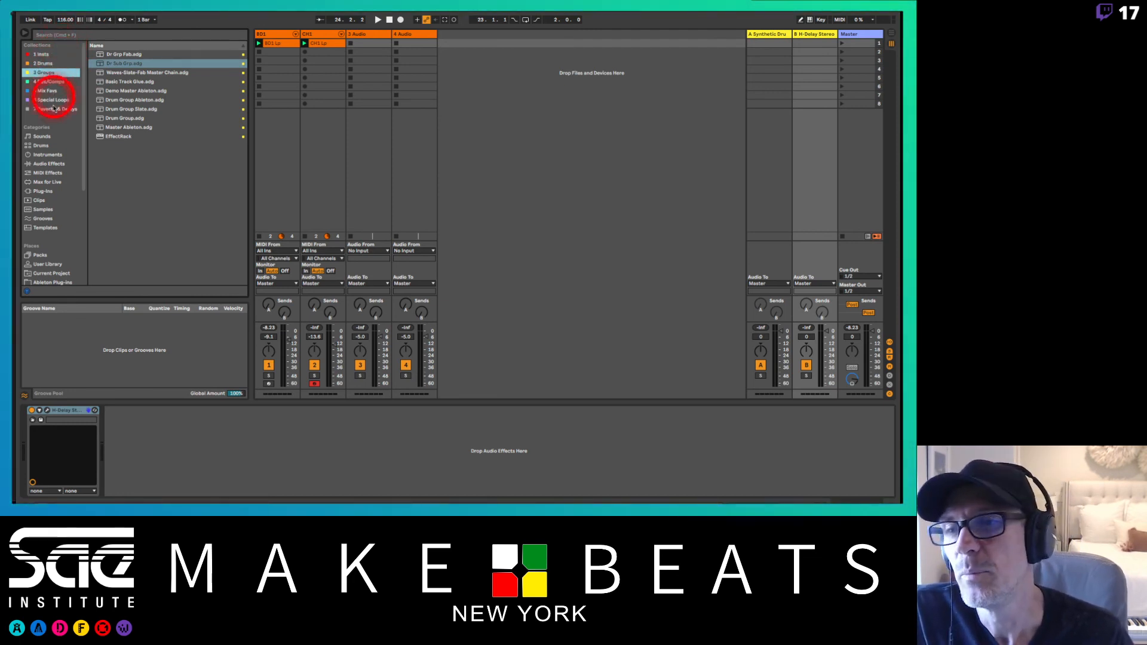
left_click(57, 83)
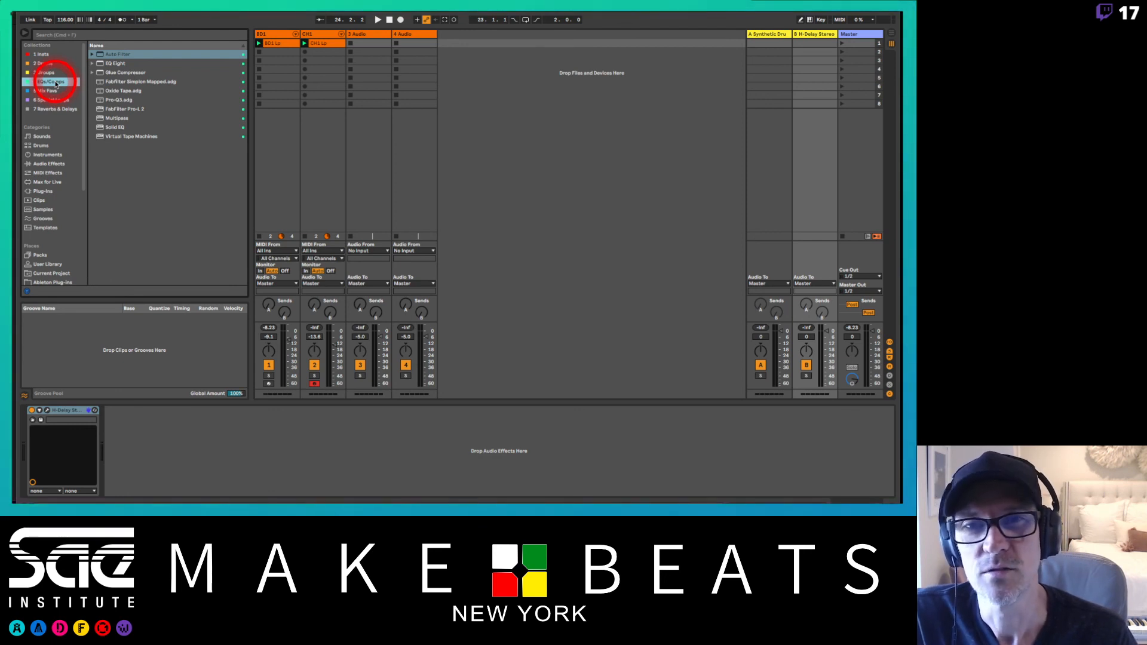
Step: Reopen the Ableton Plug-ins folder in Places and collapse its Instruments subfolder
scroll(61, 215, "down", 2)
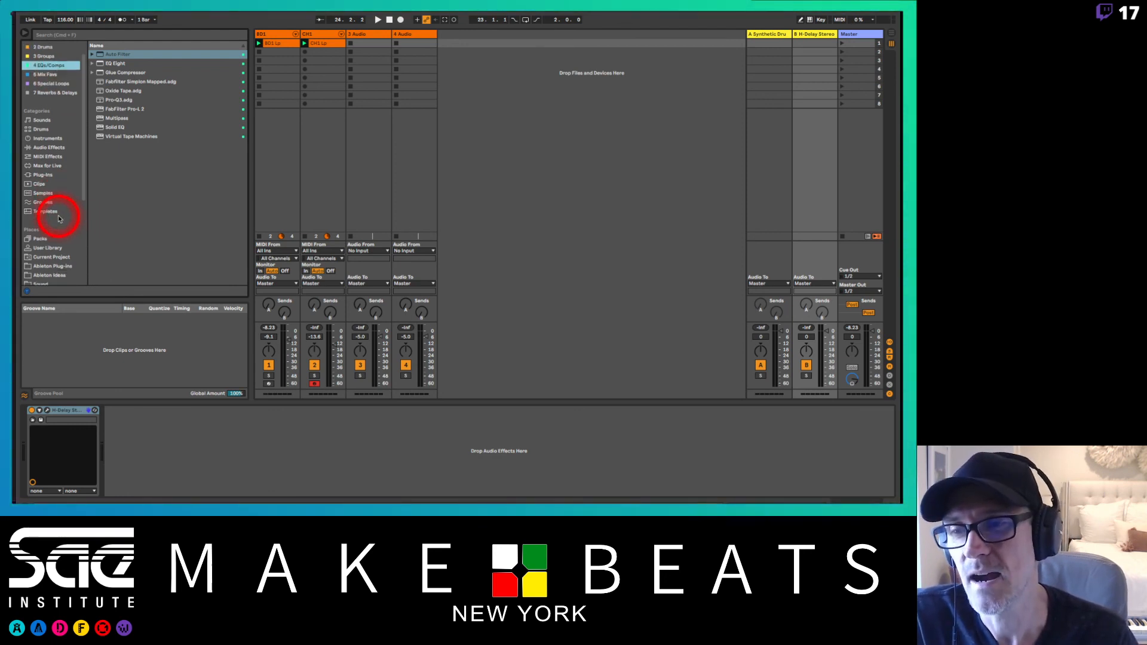
left_click(63, 250)
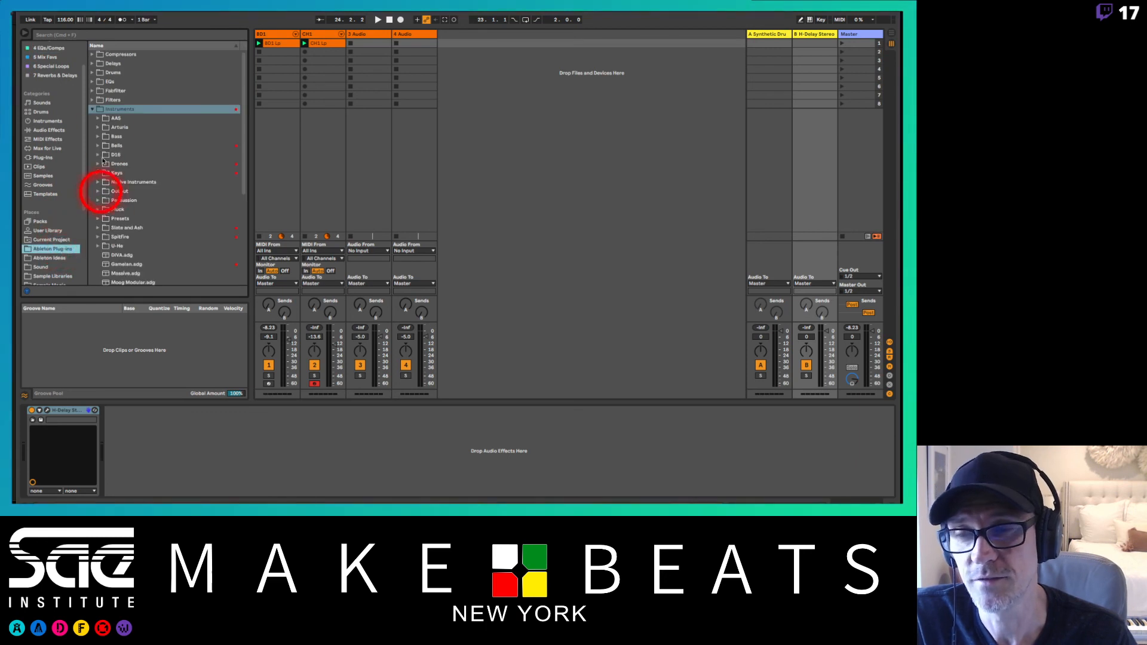
left_click(93, 108)
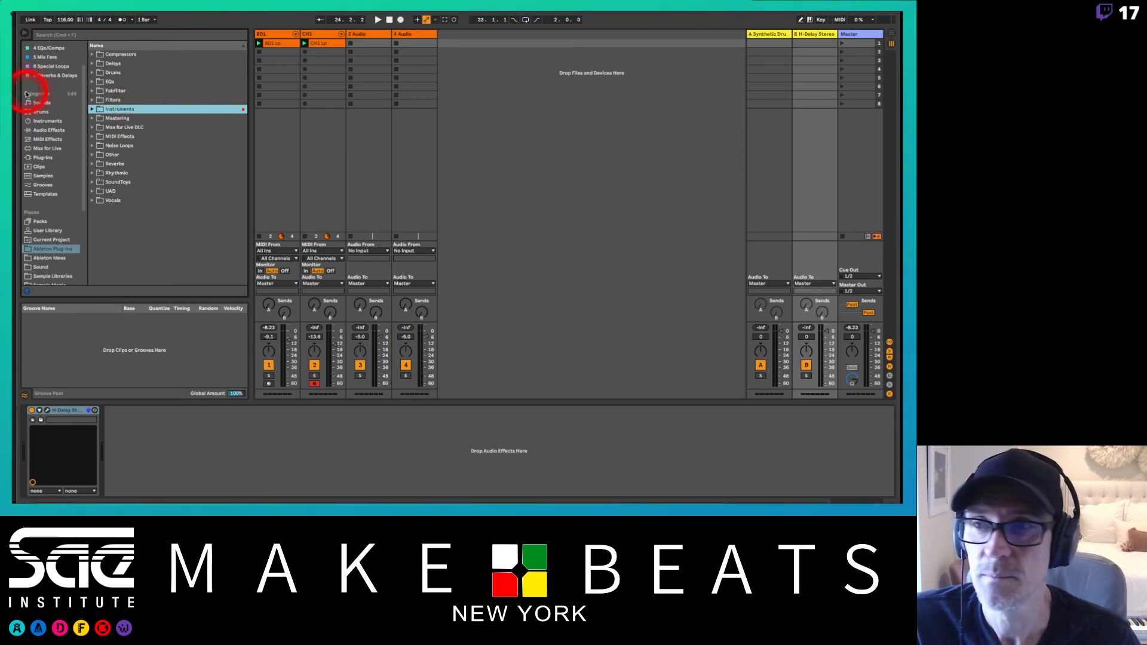
Step: Look at the Insts collection and examine the full list of racks and loops in the Drums collection
scroll(39, 97, "up", 2)
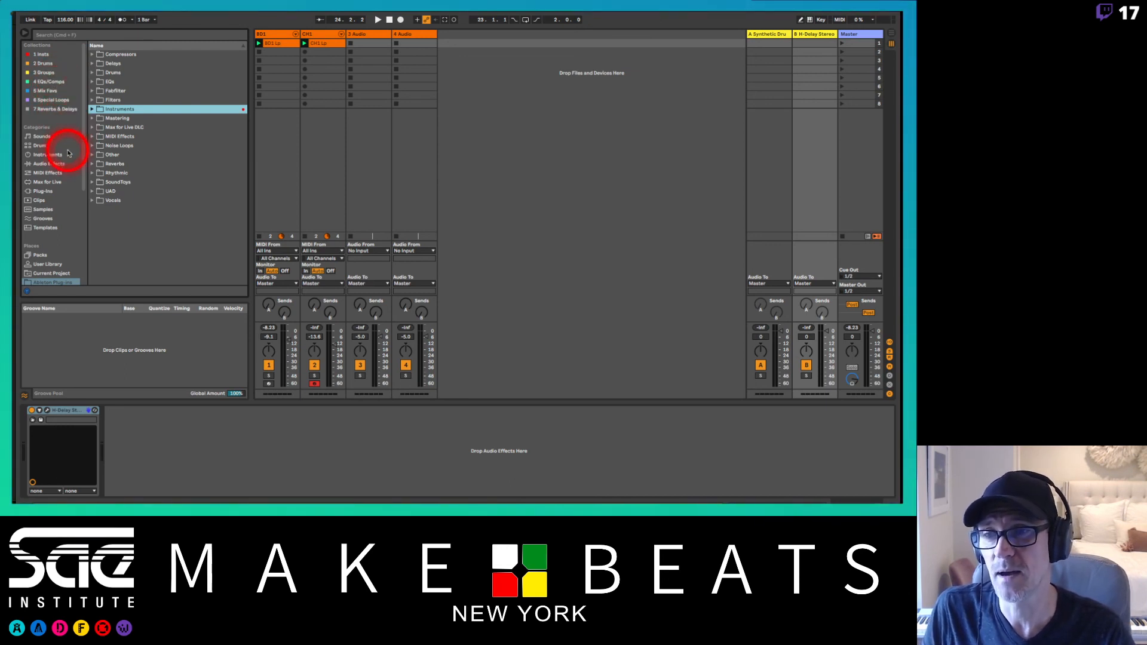
left_click(43, 63)
left_click(42, 54)
left_click(42, 63)
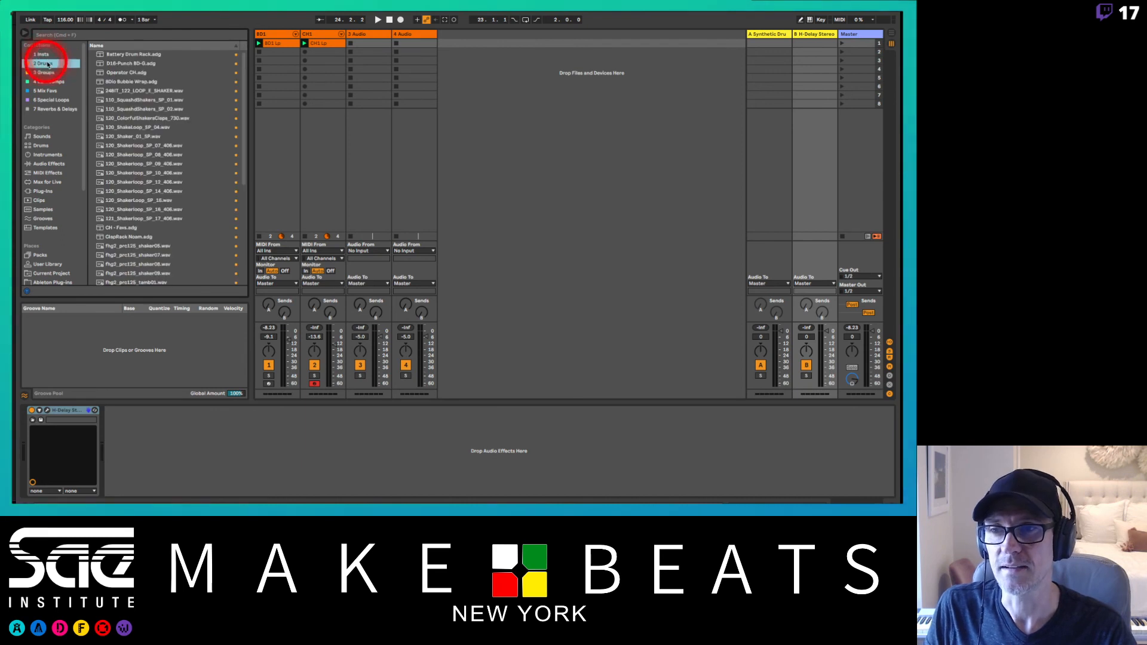
scroll(138, 120, "down", 6)
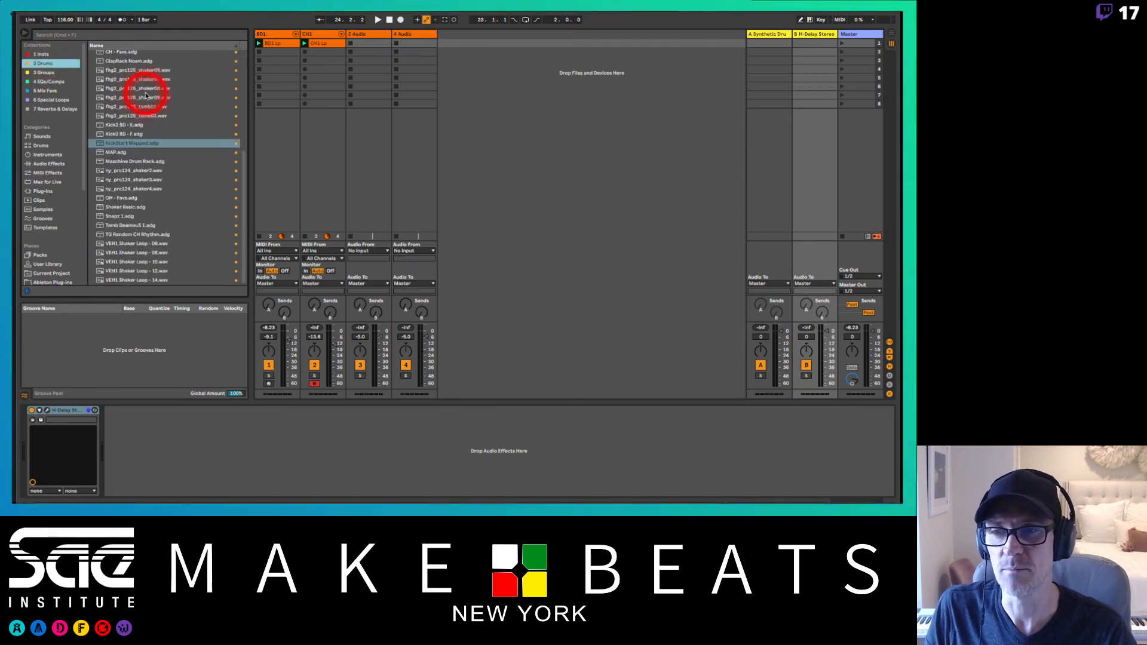
scroll(145, 94, "up", 6)
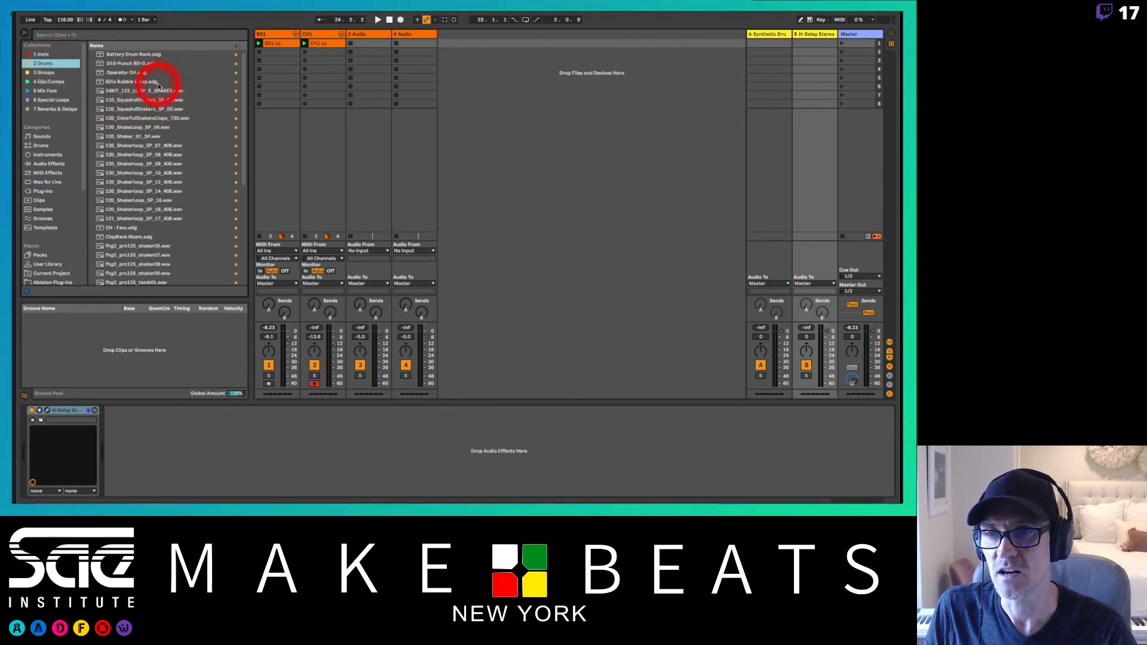
Step: Alternate between the Insts and Drums collections to compare them, ending on Insts
left_click(53, 55)
left_click(53, 63)
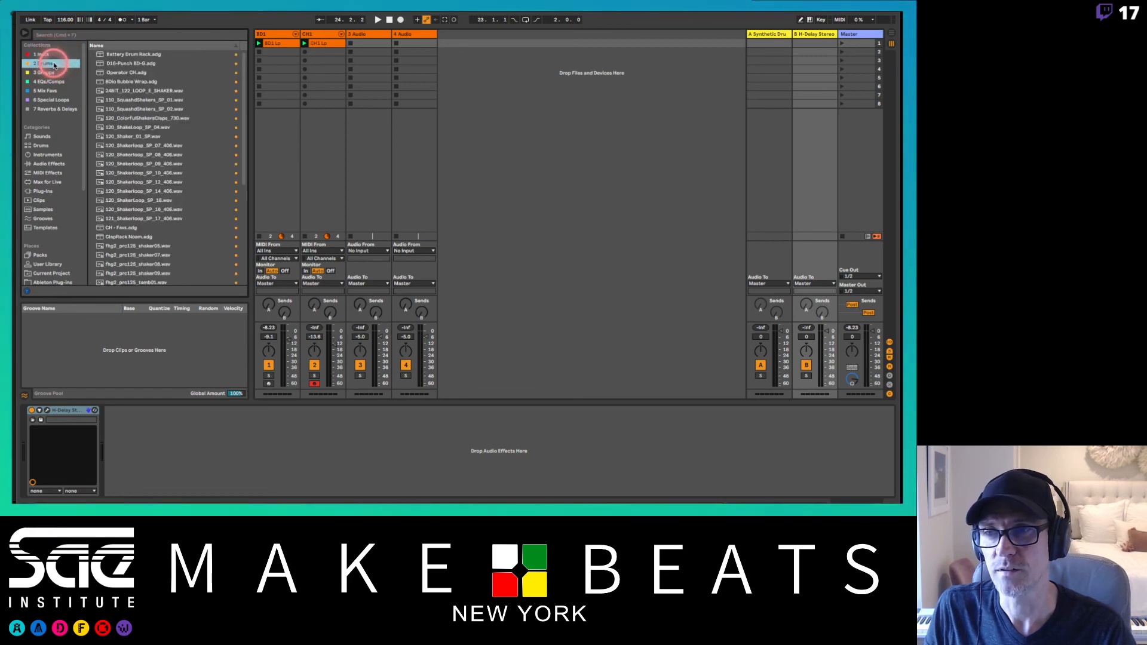
left_click(53, 55)
left_click(54, 64)
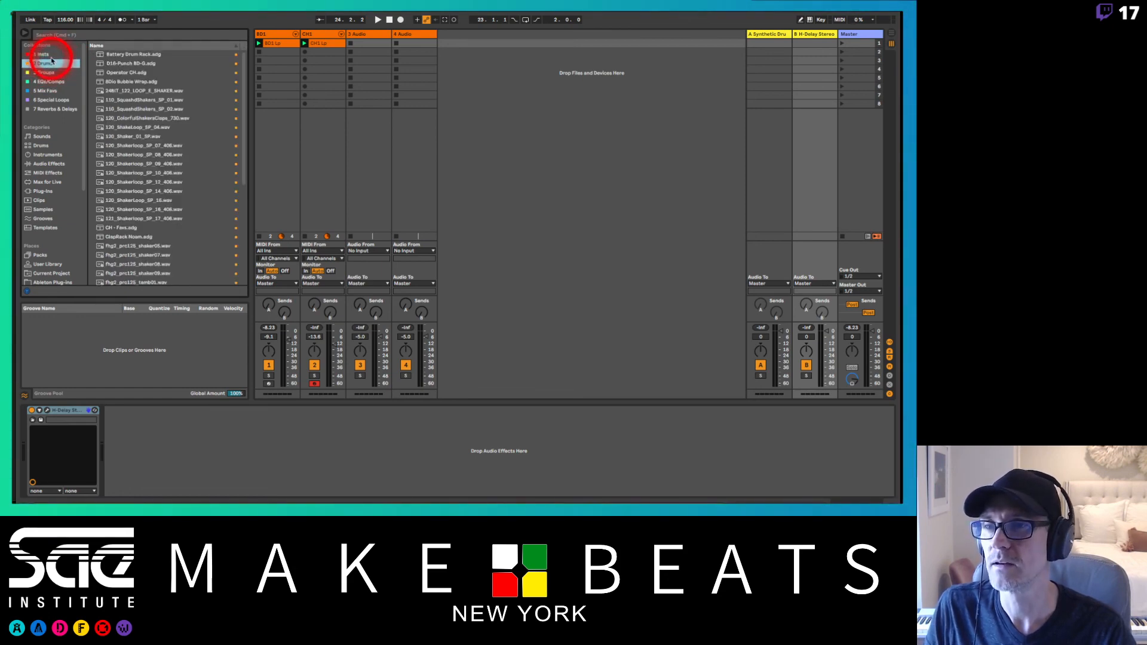
left_click(52, 55)
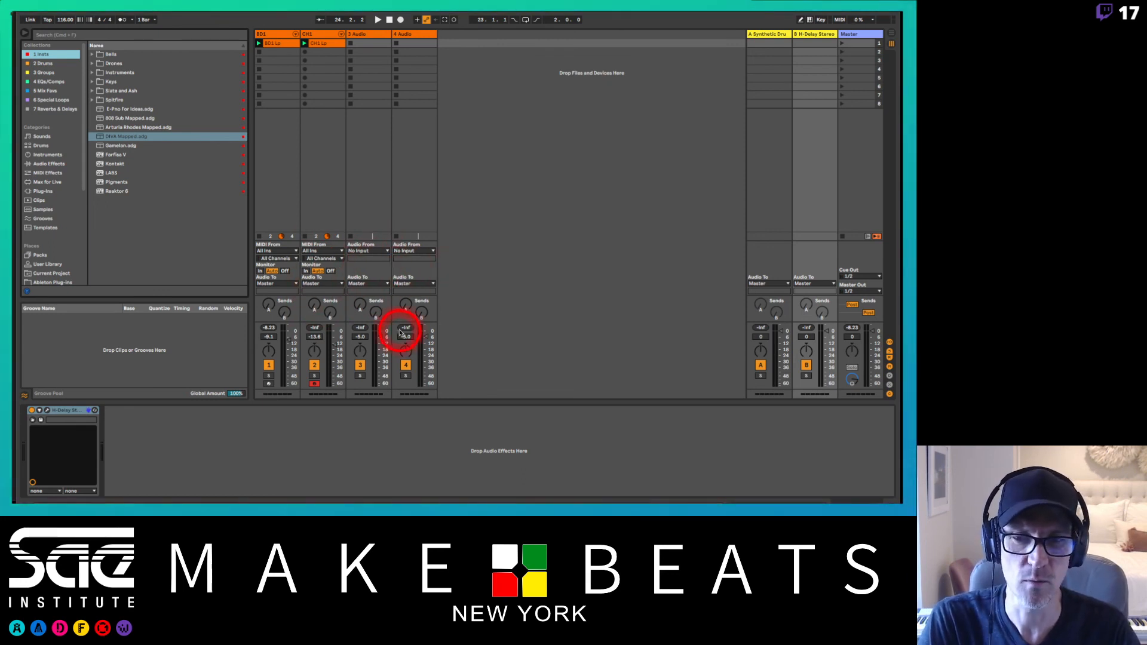
Step: Enlarge the Session mixer's meter section and switch the activators of tracks 1, 2 and 3 off and on again
mouse_move(396, 323)
left_mouse_down()
mouse_move(388, 298)
mouse_move(378, 325)
left_mouse_up()
left_click(360, 365)
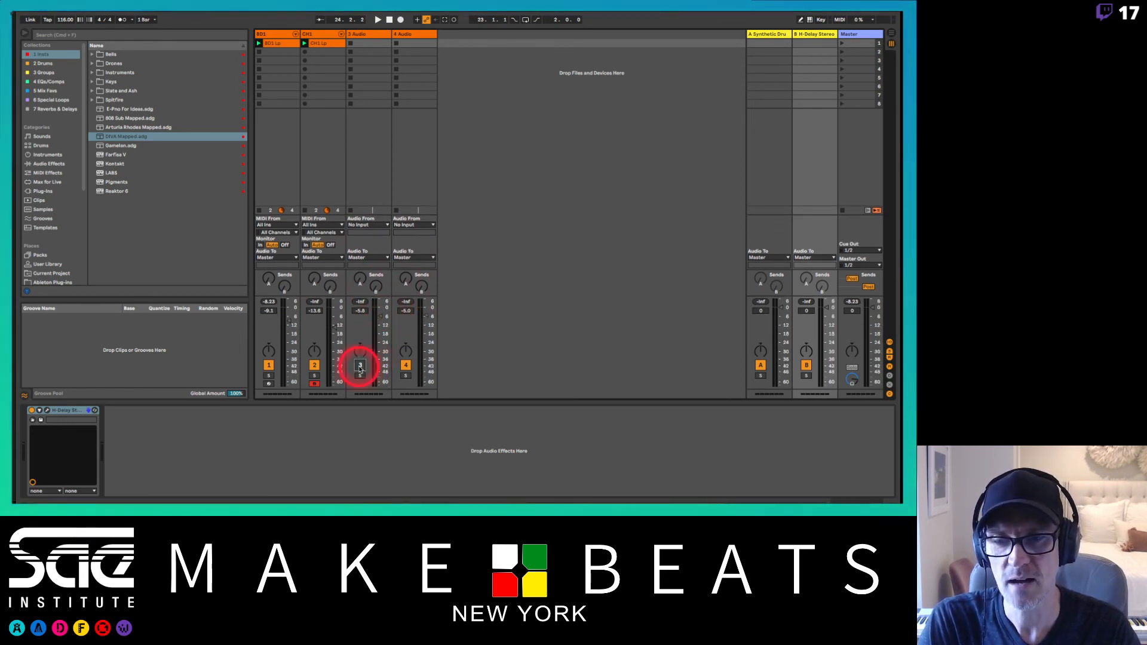
left_click(315, 365)
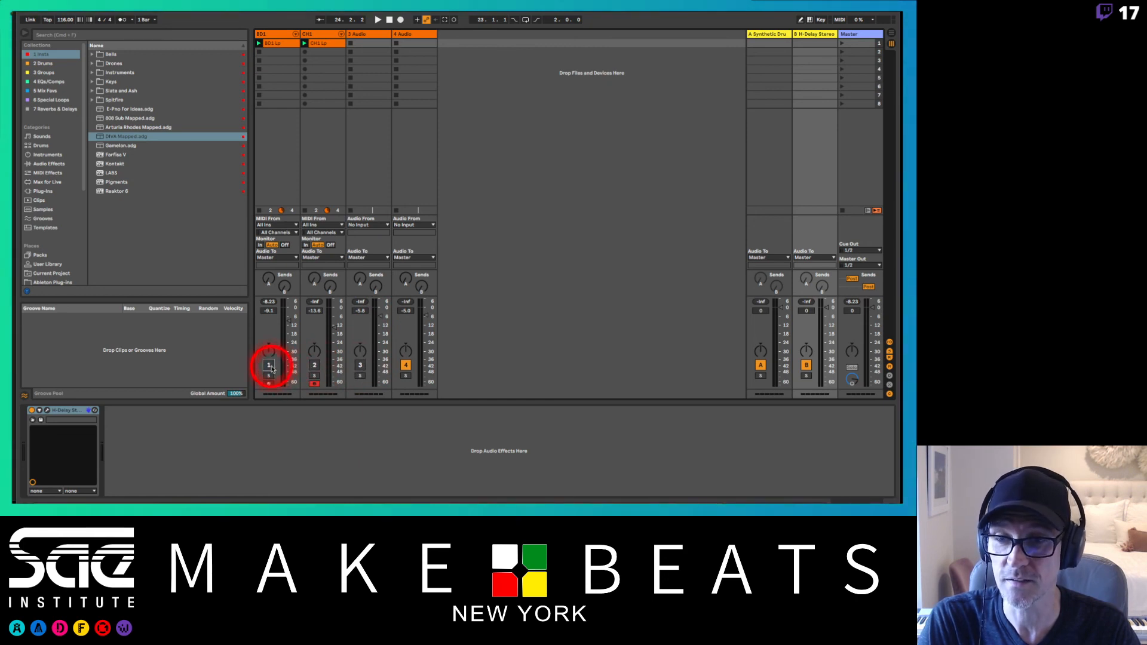
left_click(314, 365)
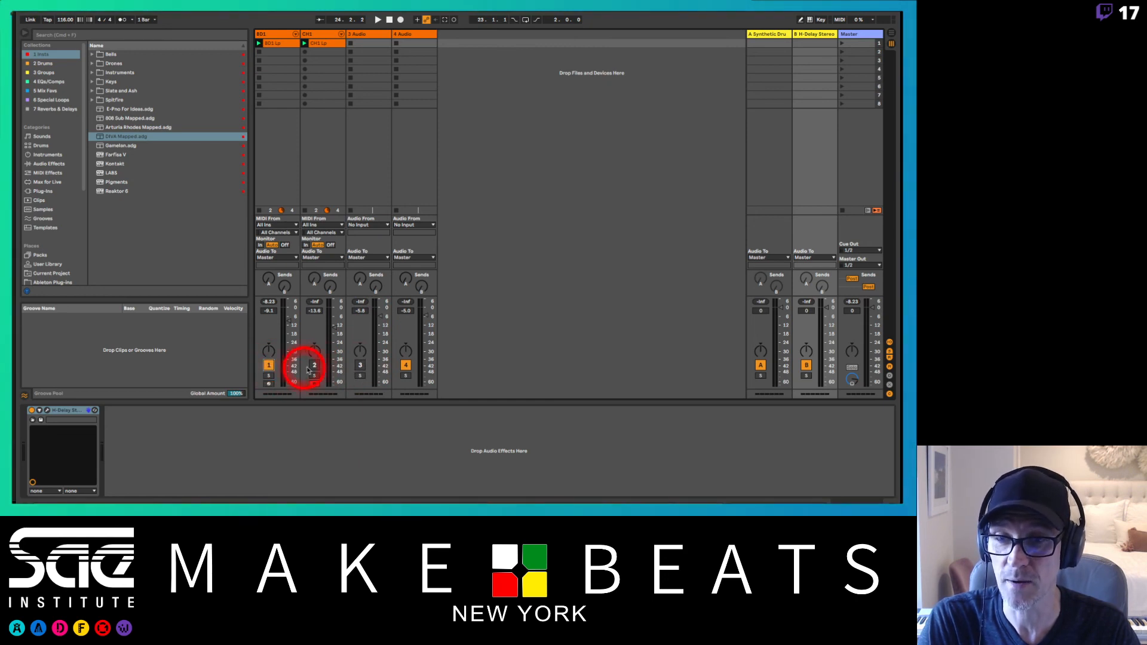
left_click(360, 365)
Step: Show the Arrangement View and select the BD1 and CH1 tracks there, ending on BD1 to view its devices
key("Tab")
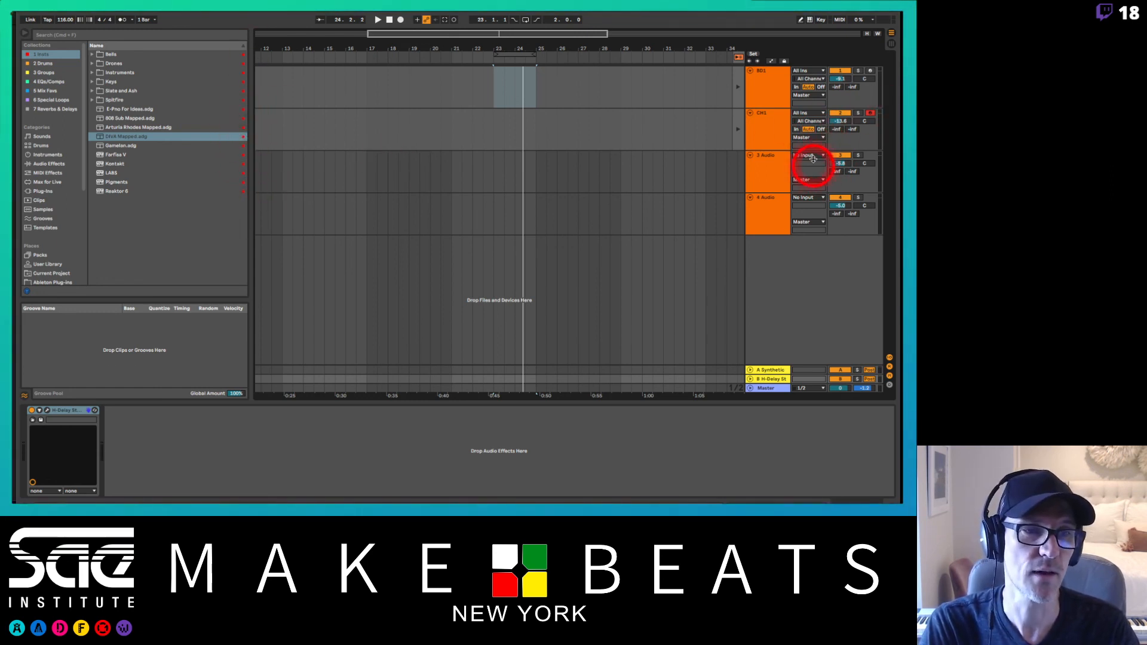
left_click(767, 96)
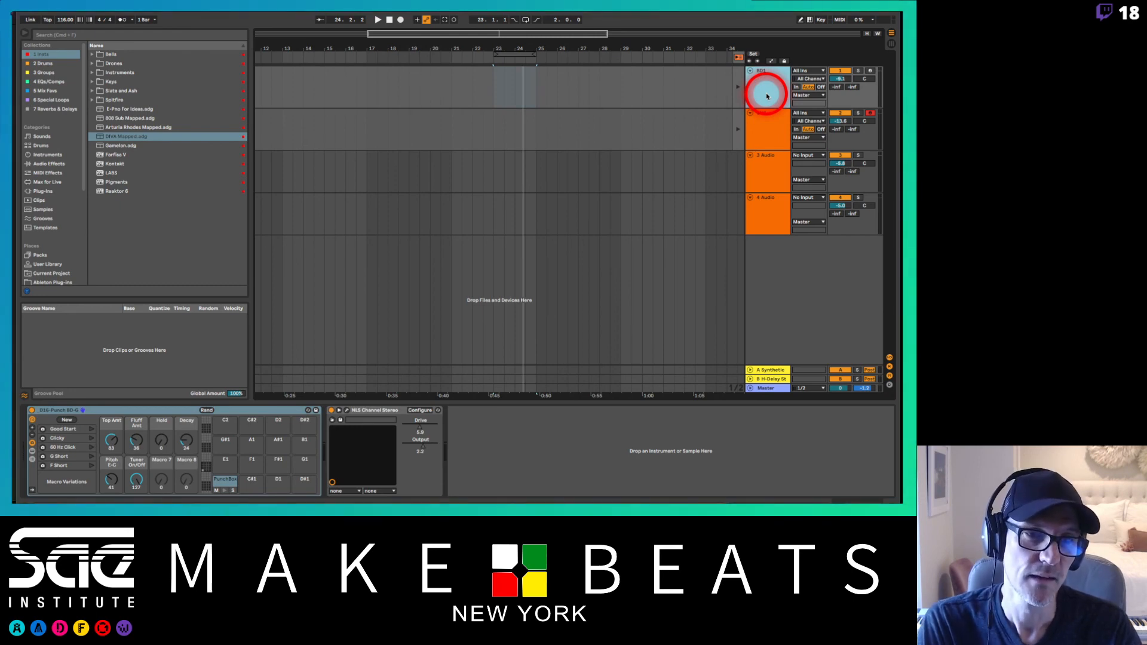
left_click(766, 132)
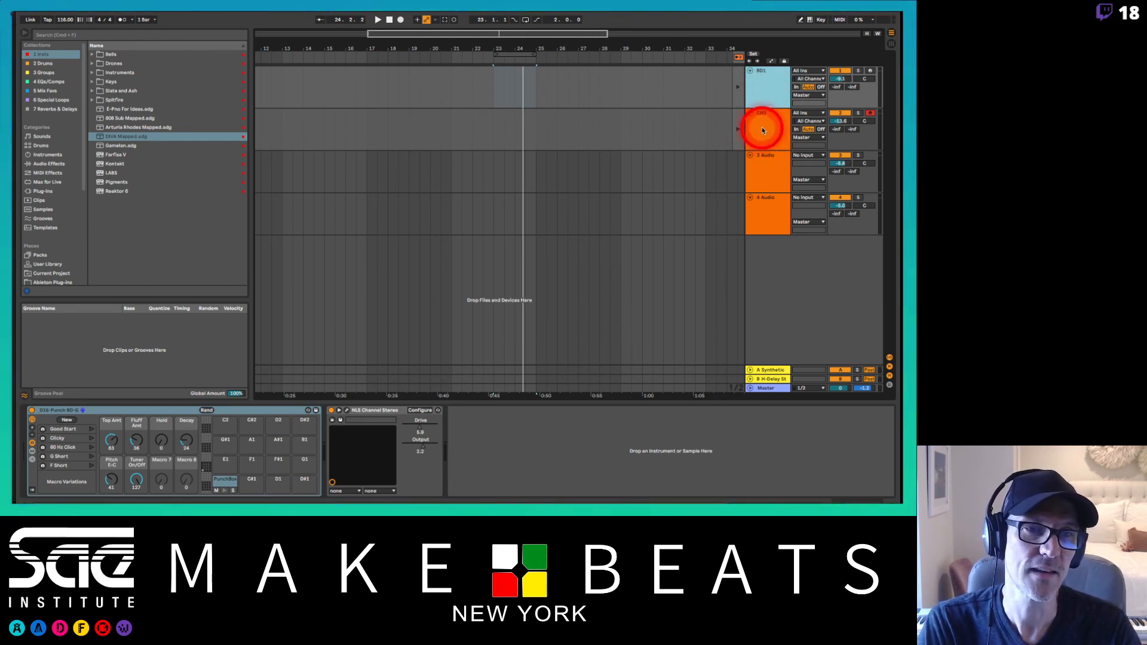
left_click(758, 89)
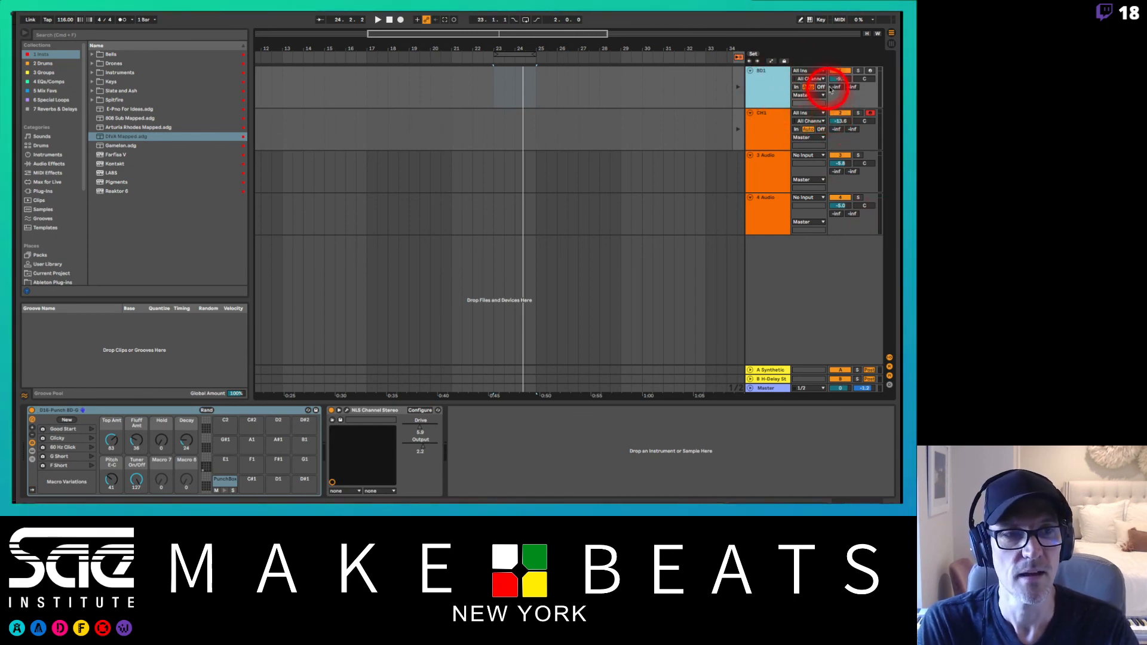
Step: Set BD1's volume to -9.0 dB in the Arrangement mixer and try its solo and activator switches
left_click_drag(838, 79, 865, 82)
left_click(860, 72)
left_click(860, 71)
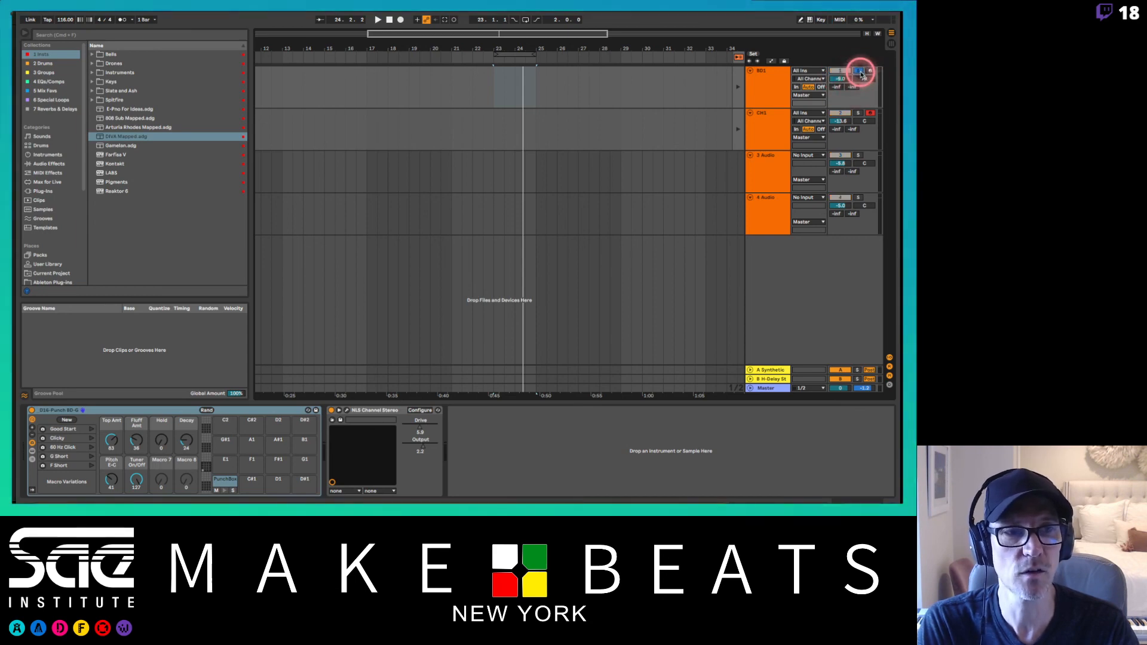
left_click(833, 72)
left_click(832, 72)
left_click(833, 72)
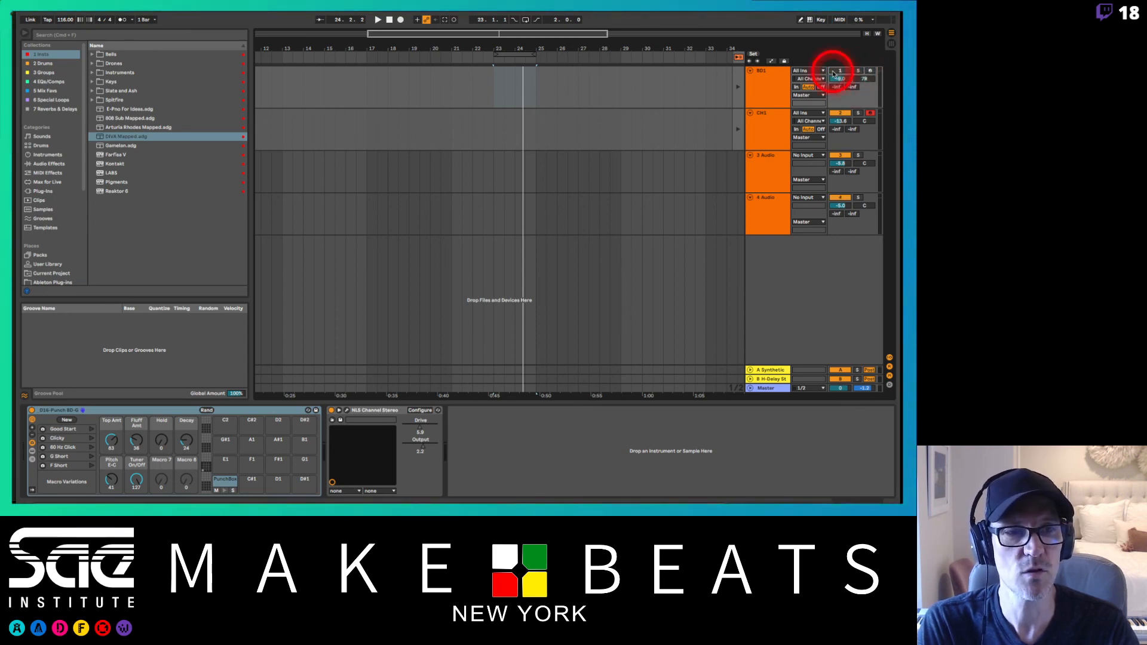
left_click(832, 73)
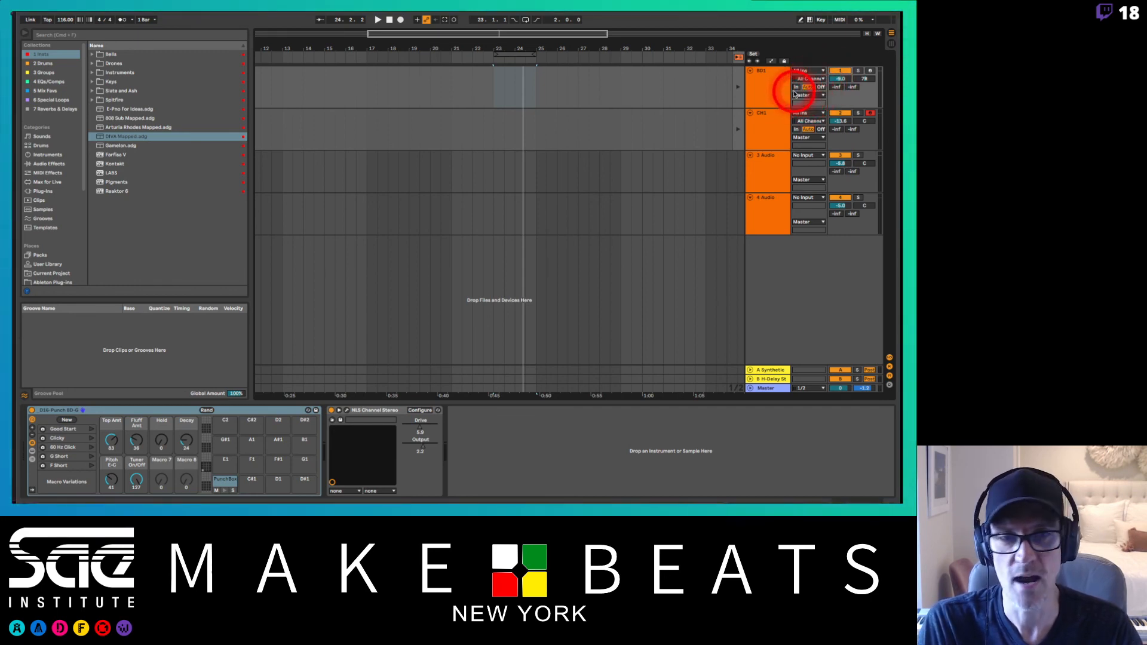
Step: Select the BD1, CH1, 3 Audio and 4 Audio tracks one after another to look at their devices
left_click(771, 84)
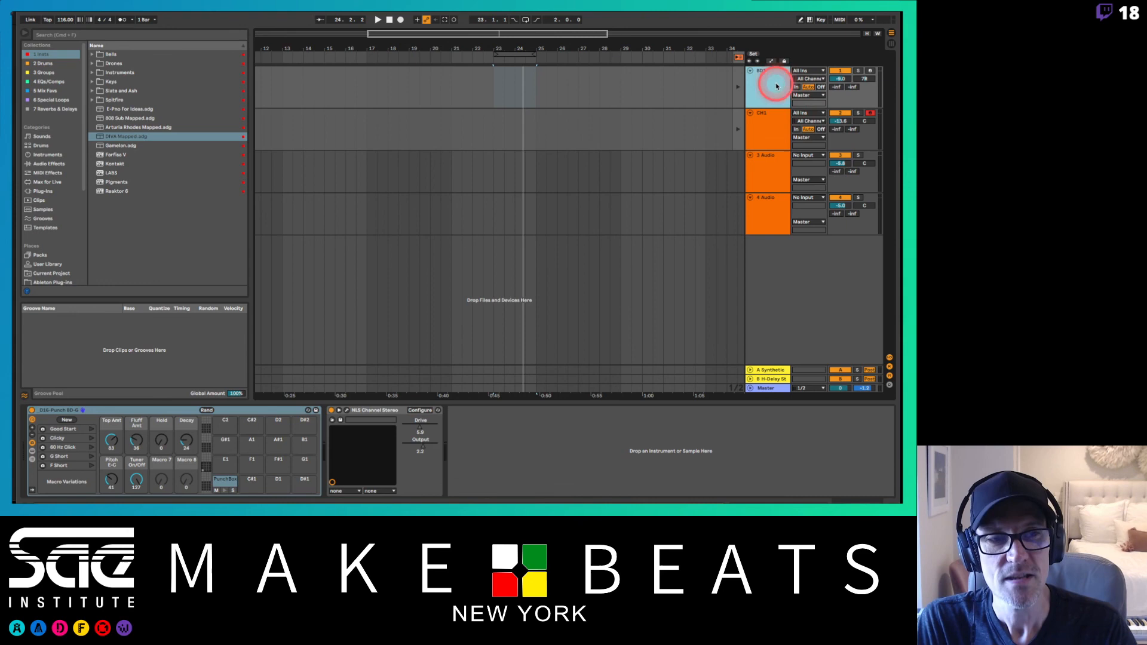
left_click(773, 140)
left_click(769, 178)
left_click(771, 209)
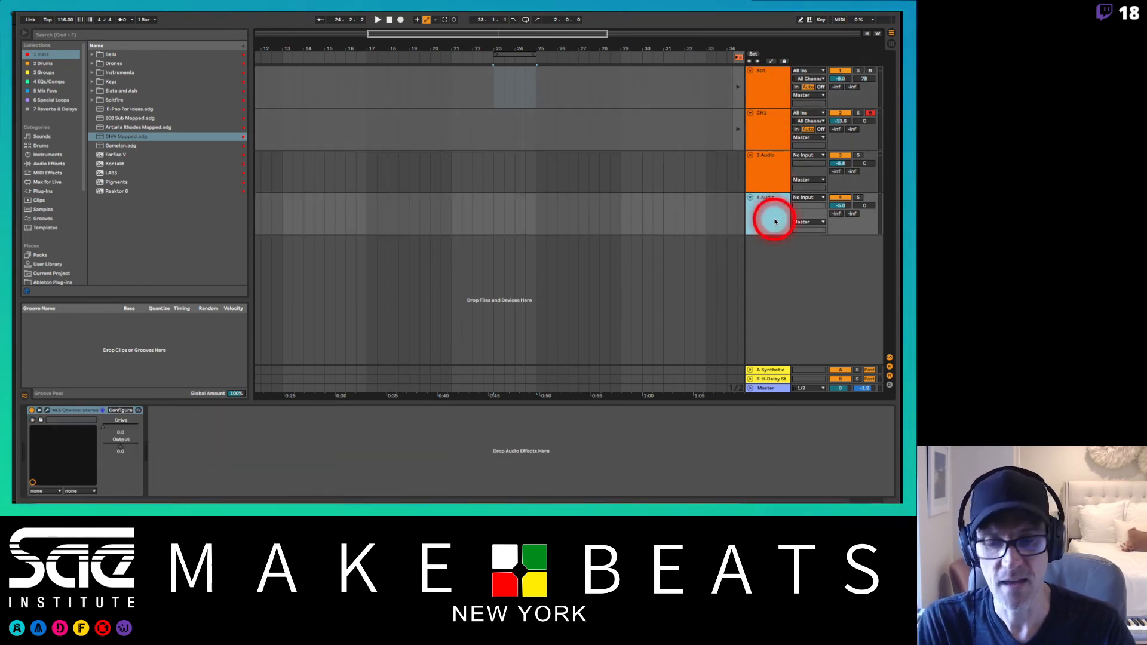
Step: Compare BD1's pan control in the Session and Arrangement views, panning the track from 50R to 50L
key("Tab")
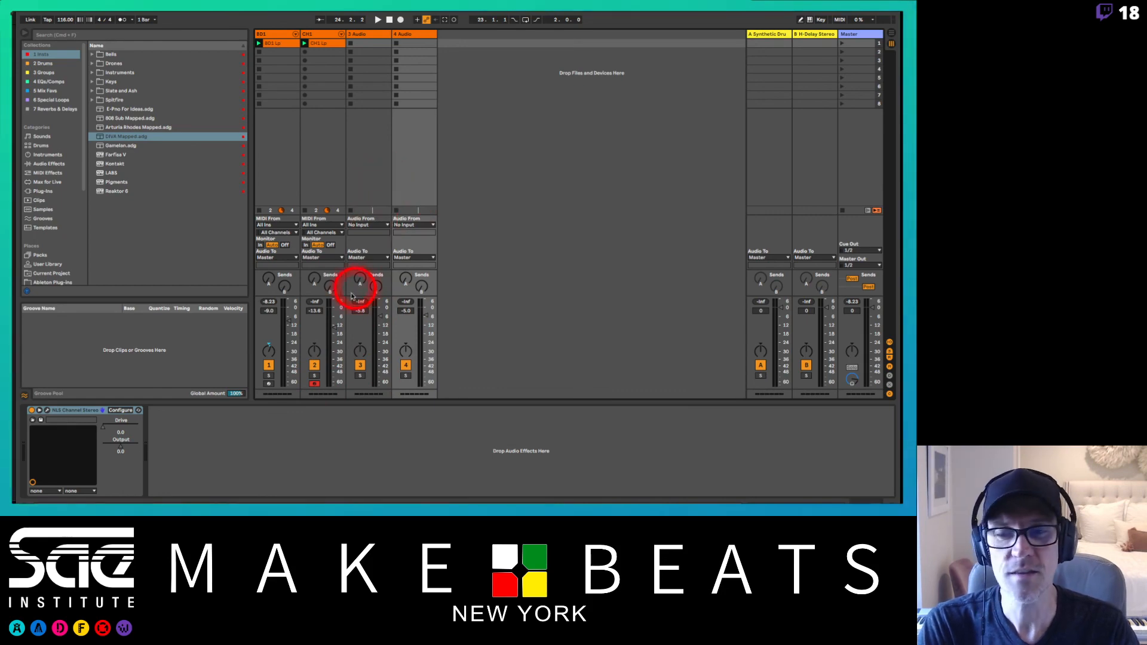
left_click(270, 352)
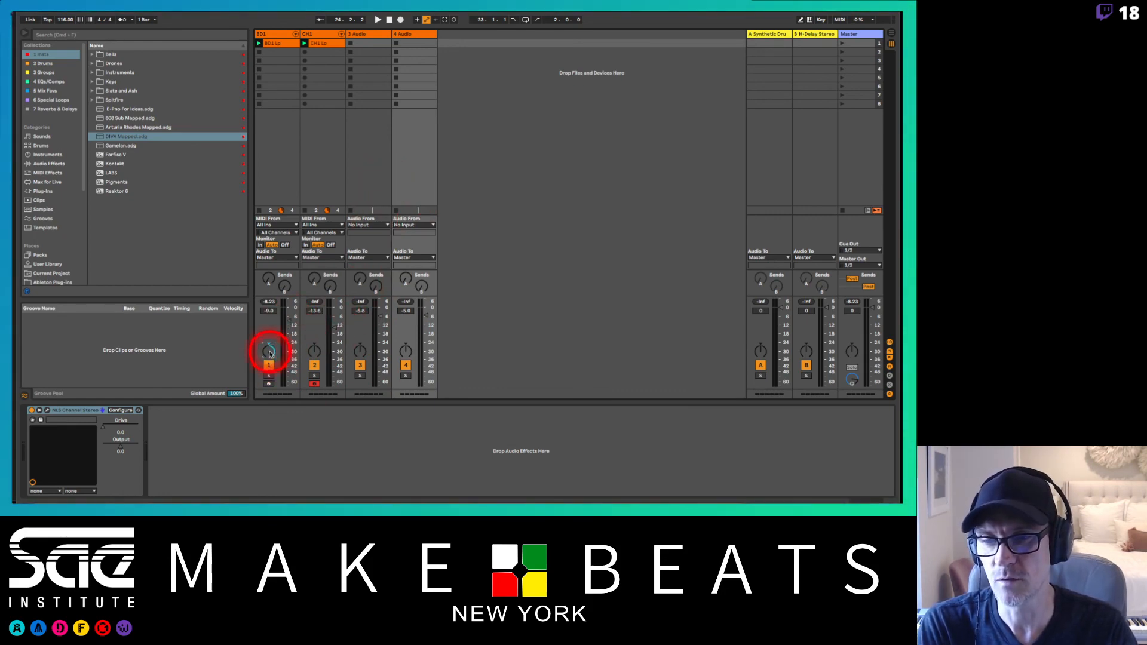
key("Tab")
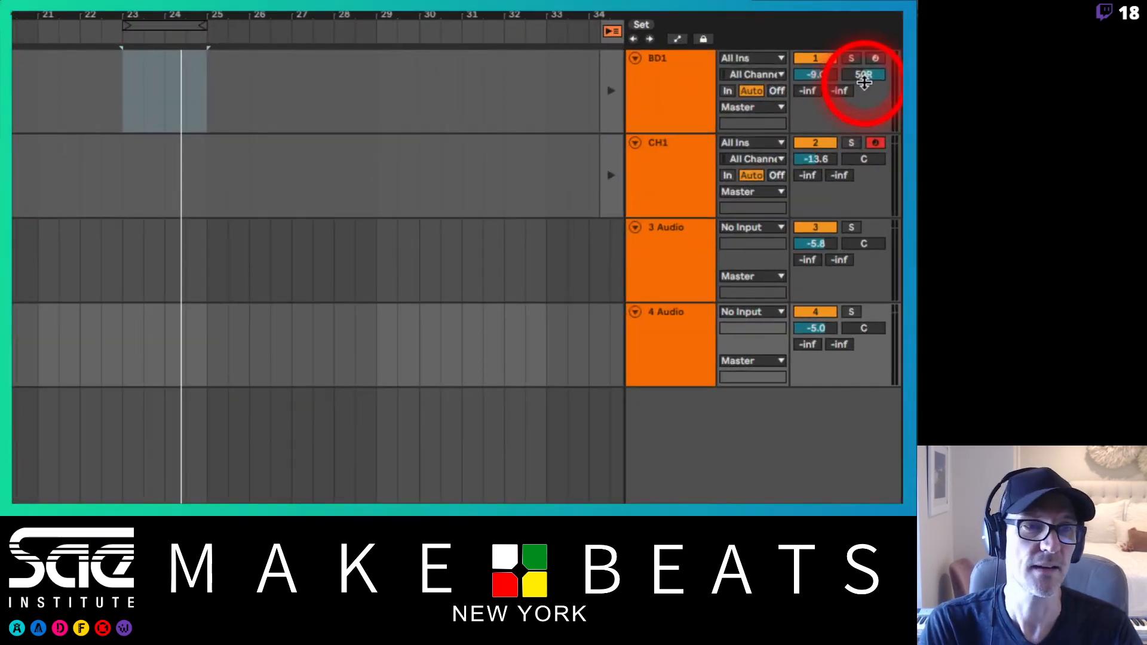
left_click_drag(865, 83, 865, 142)
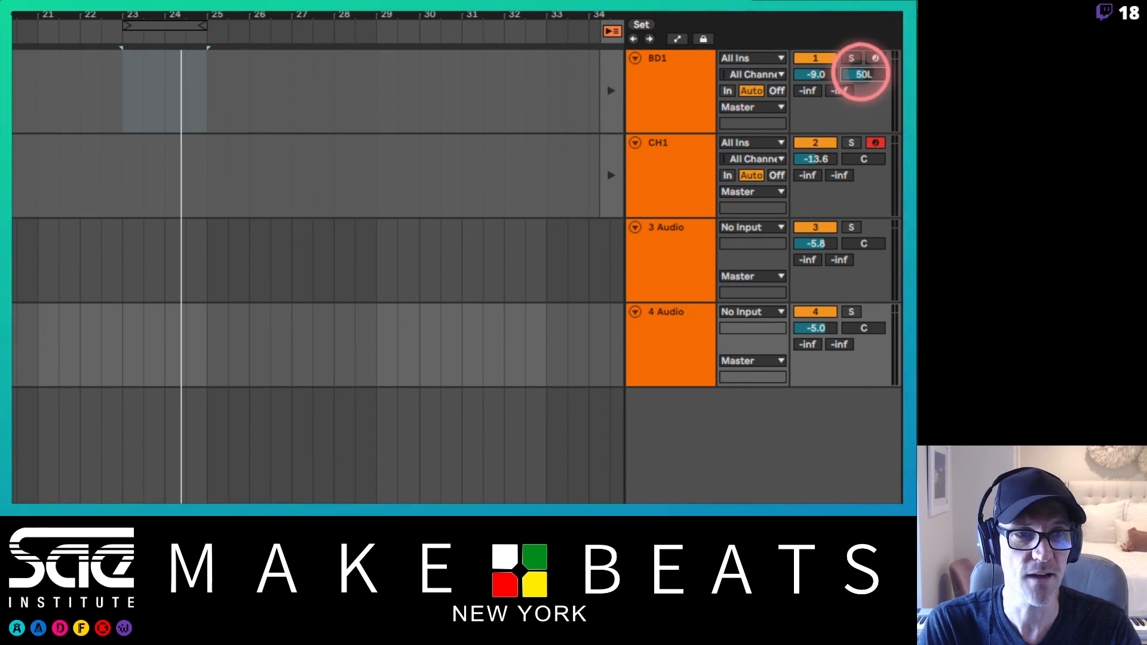
key("Tab")
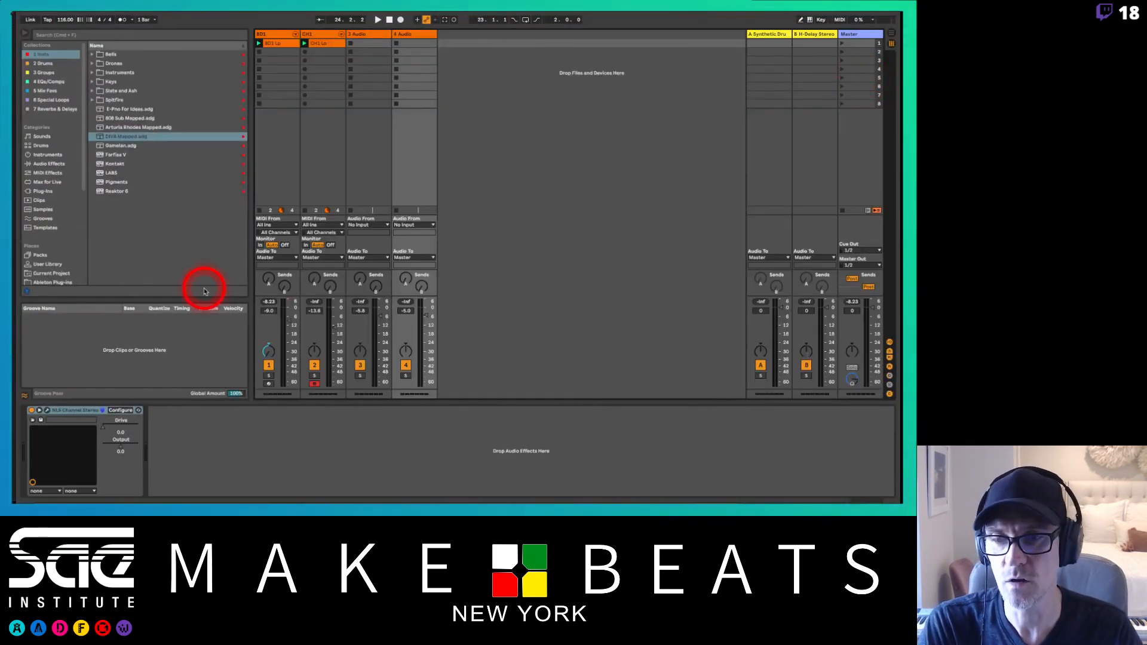
left_click(269, 355)
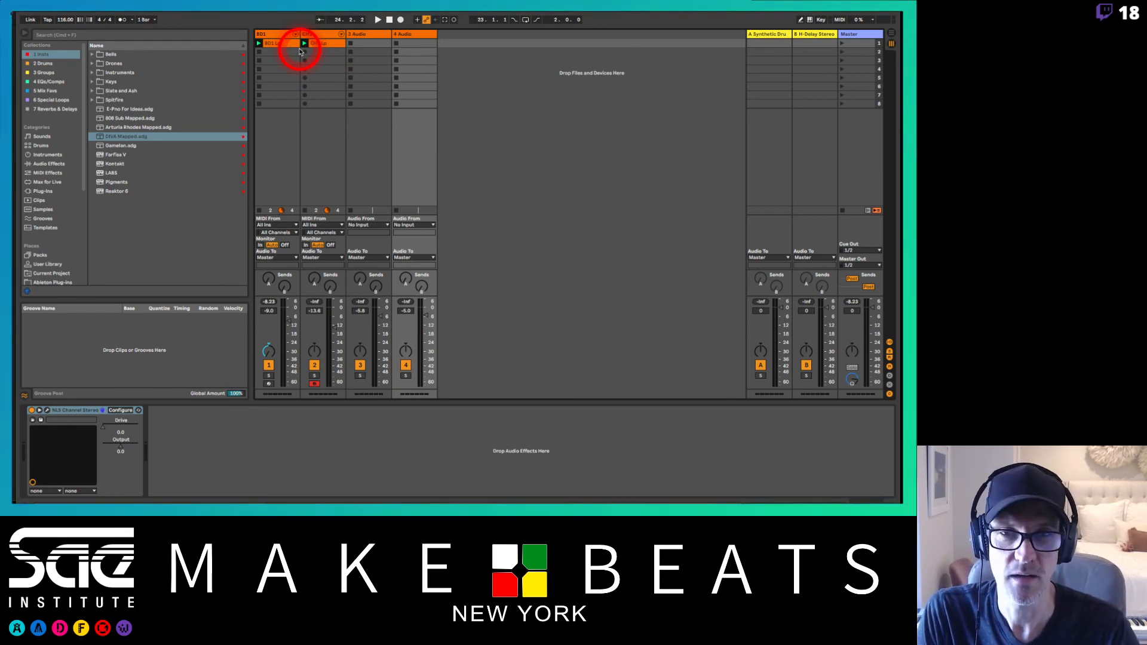
Step: Show the devices on return tracks A and B, and raise BD1's A and B sends to hear the reverb and delay
left_click(776, 34)
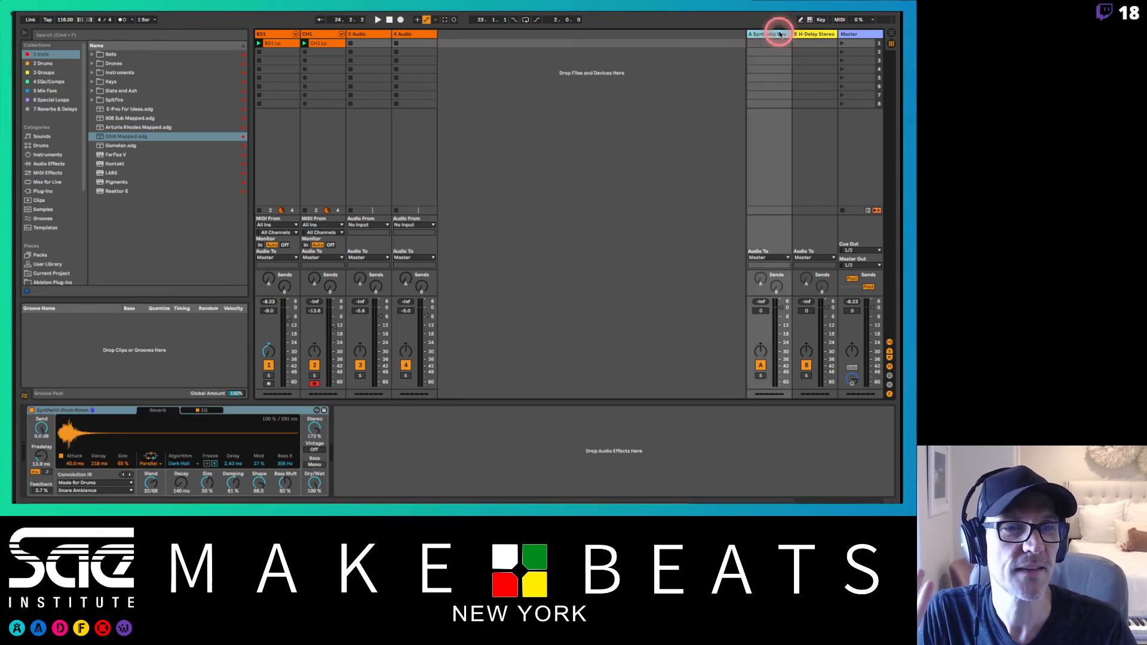
left_click(821, 34)
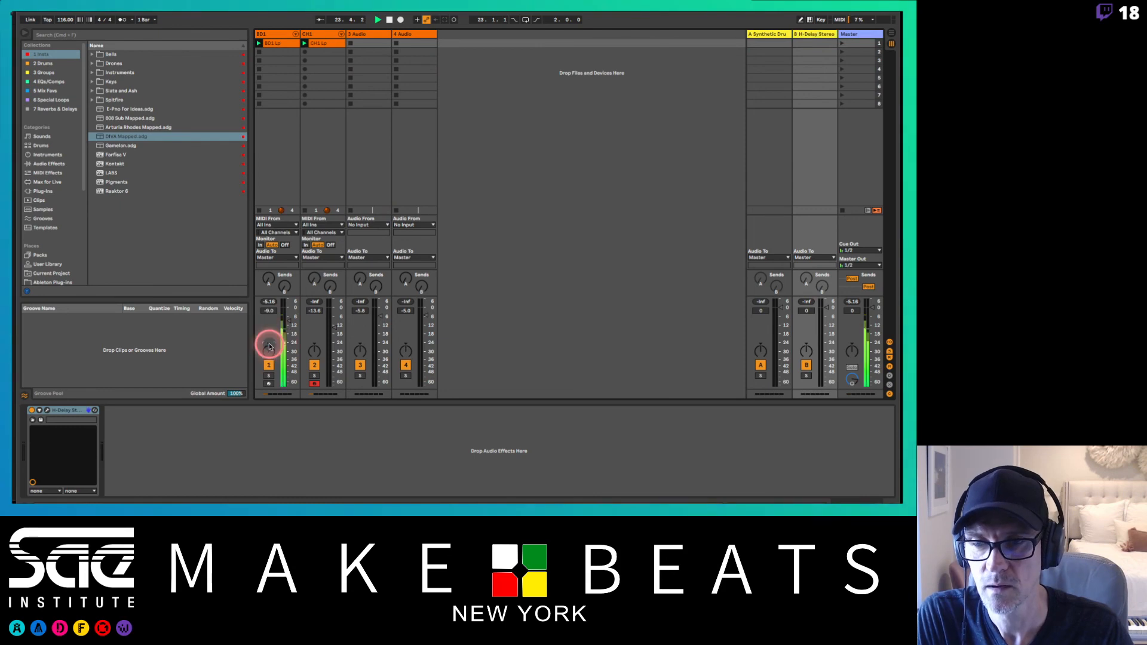
left_click_drag(267, 275, 267, 277)
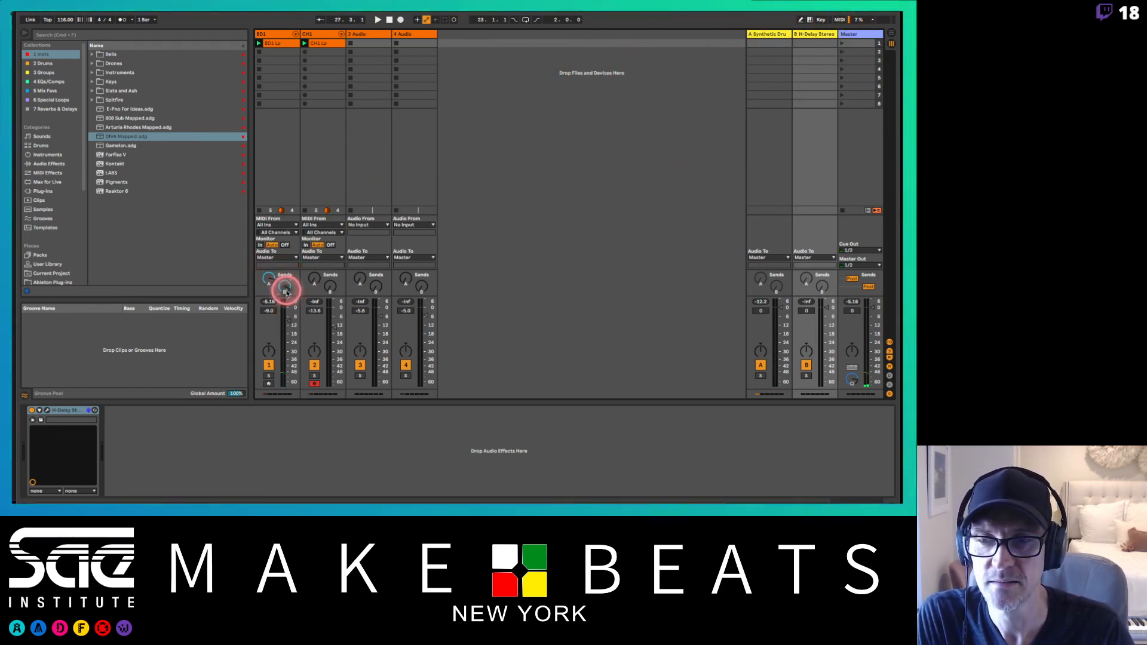
left_click_drag(285, 289, 269, 277)
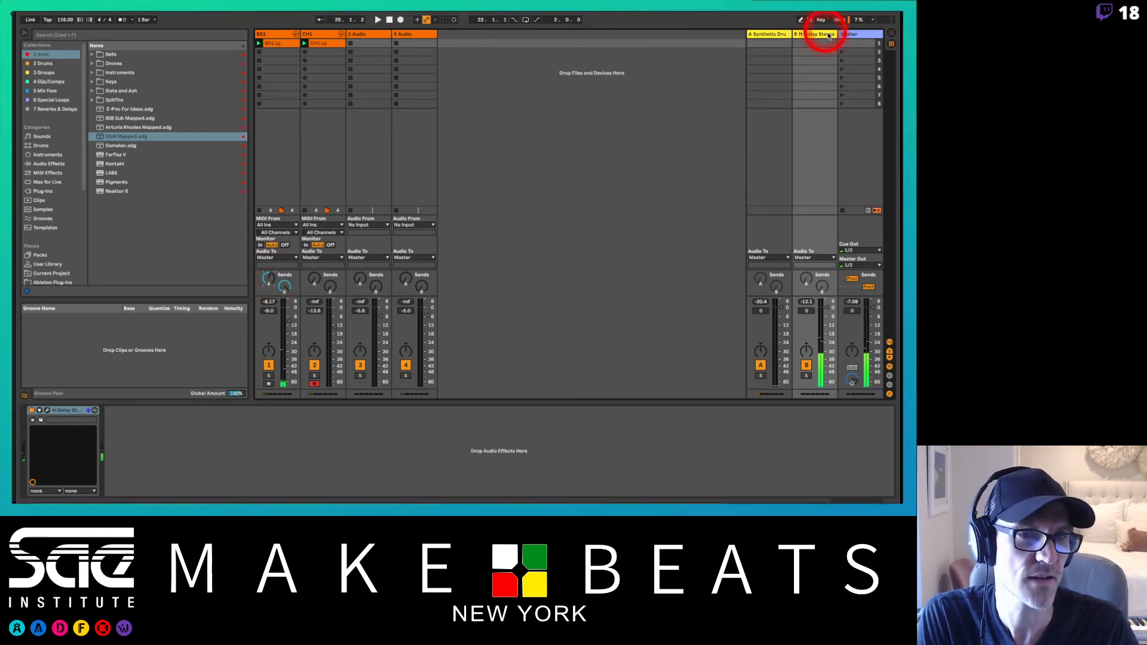
left_click_drag(829, 36, 787, 38)
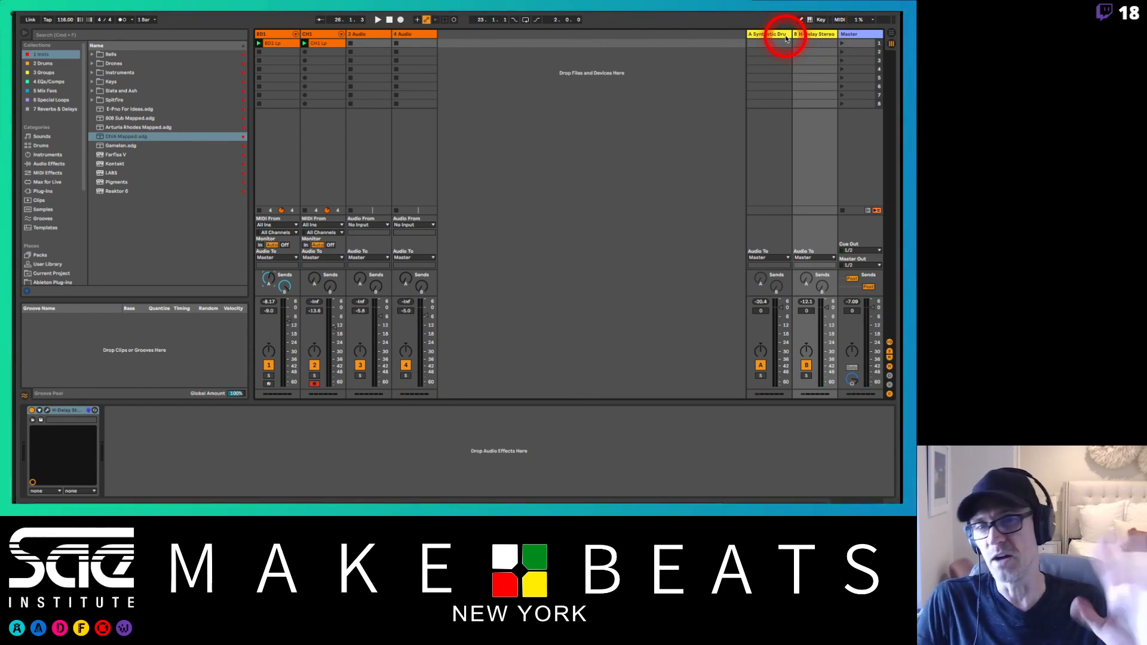
left_click_drag(786, 38, 786, 39)
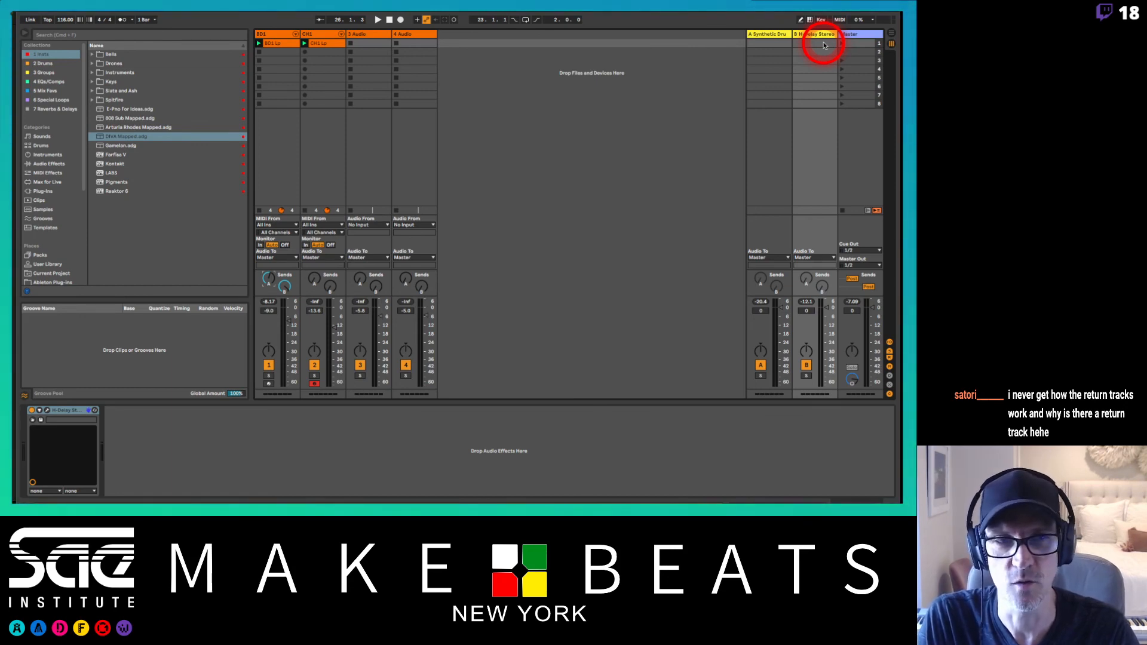
Step: Select the Master track and check the Master Out and Cue Out routing choices without changing them
left_click(867, 35)
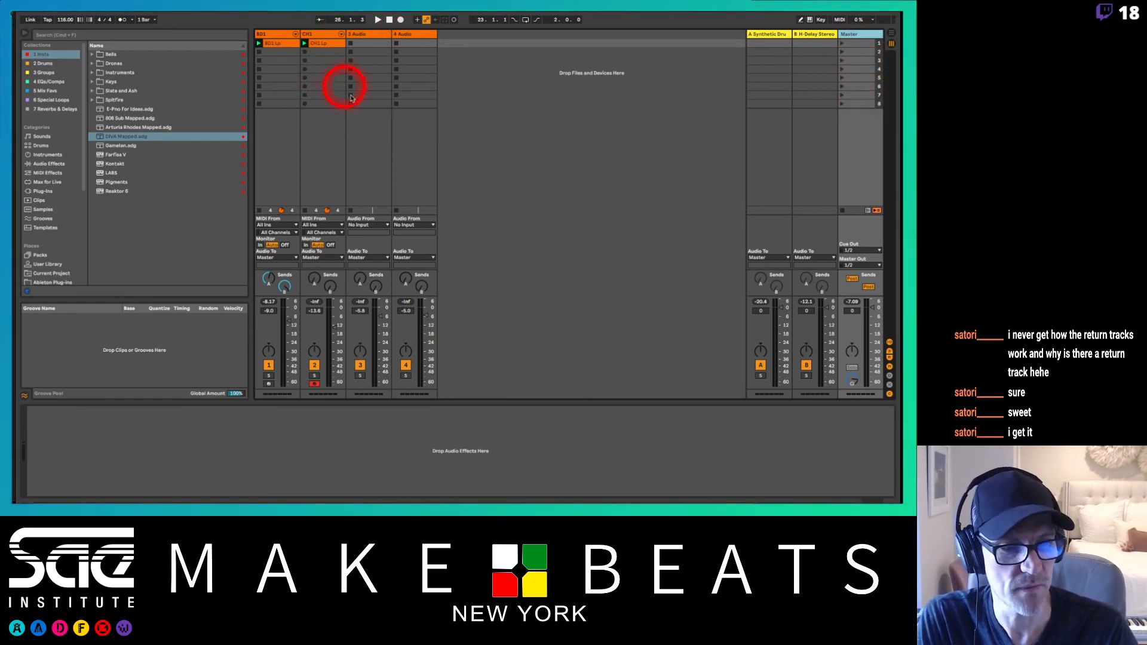
left_click(865, 265)
left_click(864, 267)
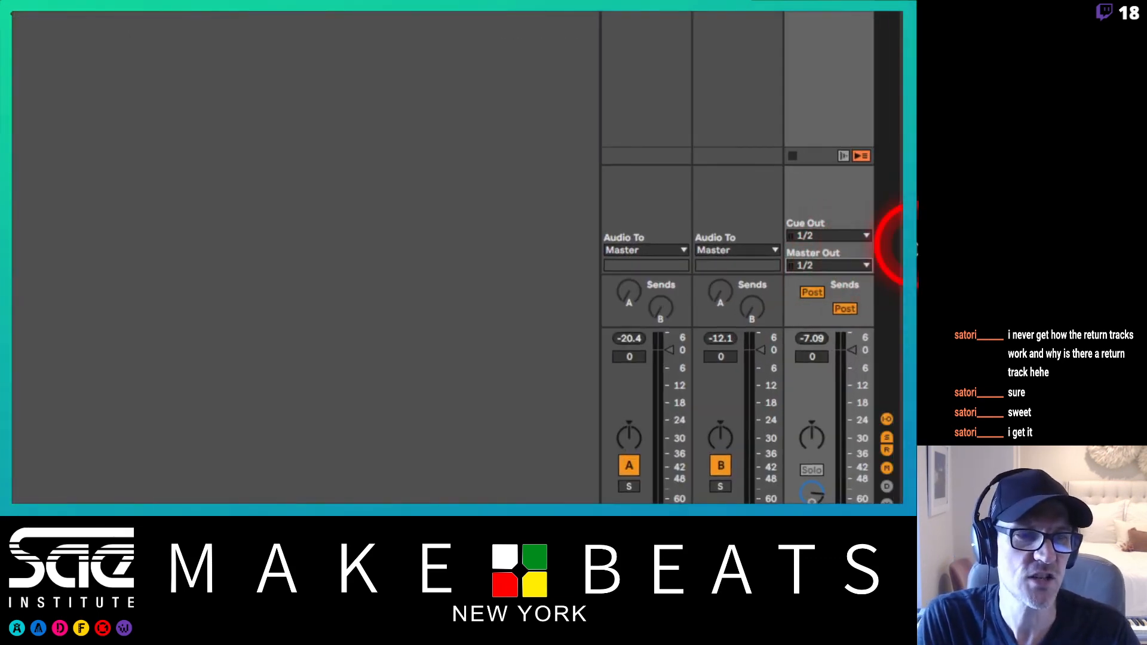
left_click(858, 242)
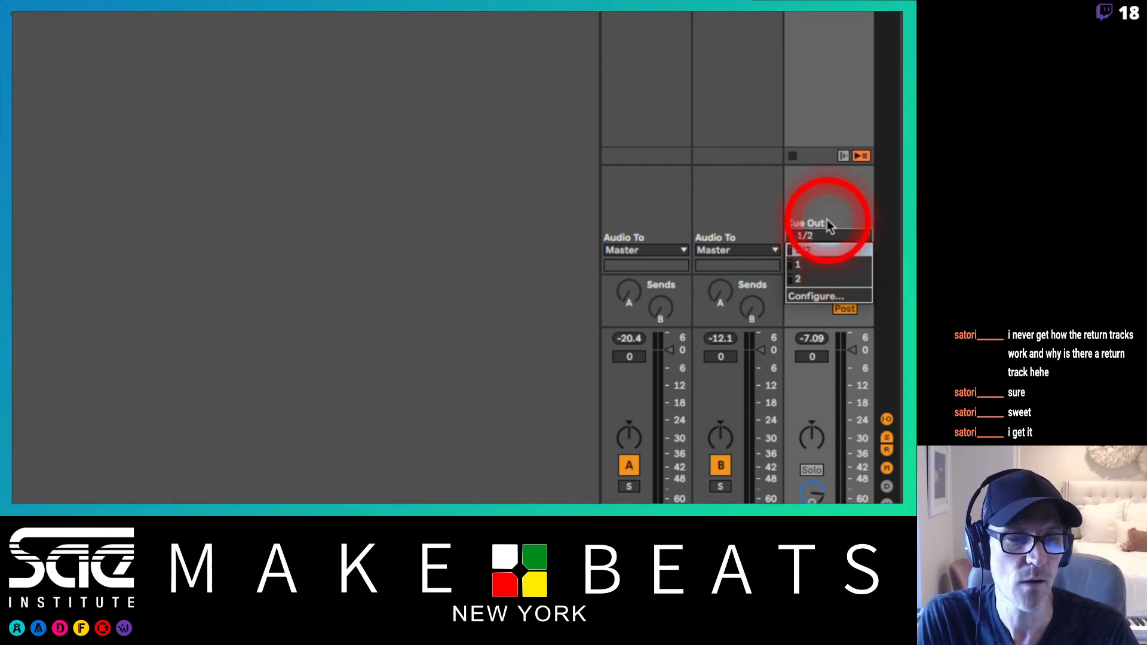
left_click(829, 225)
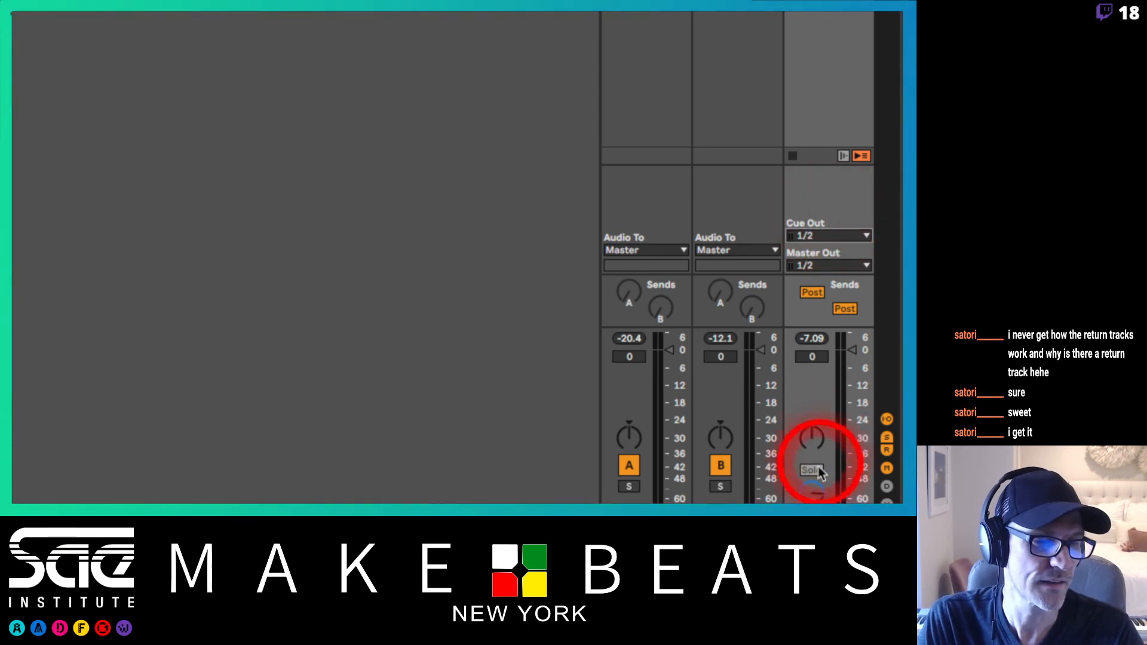
Step: Turn on the metronome, stop the CH1 clip during playback, and adjust the Master track's cue volume to the click
left_click_drag(810, 492, 811, 489)
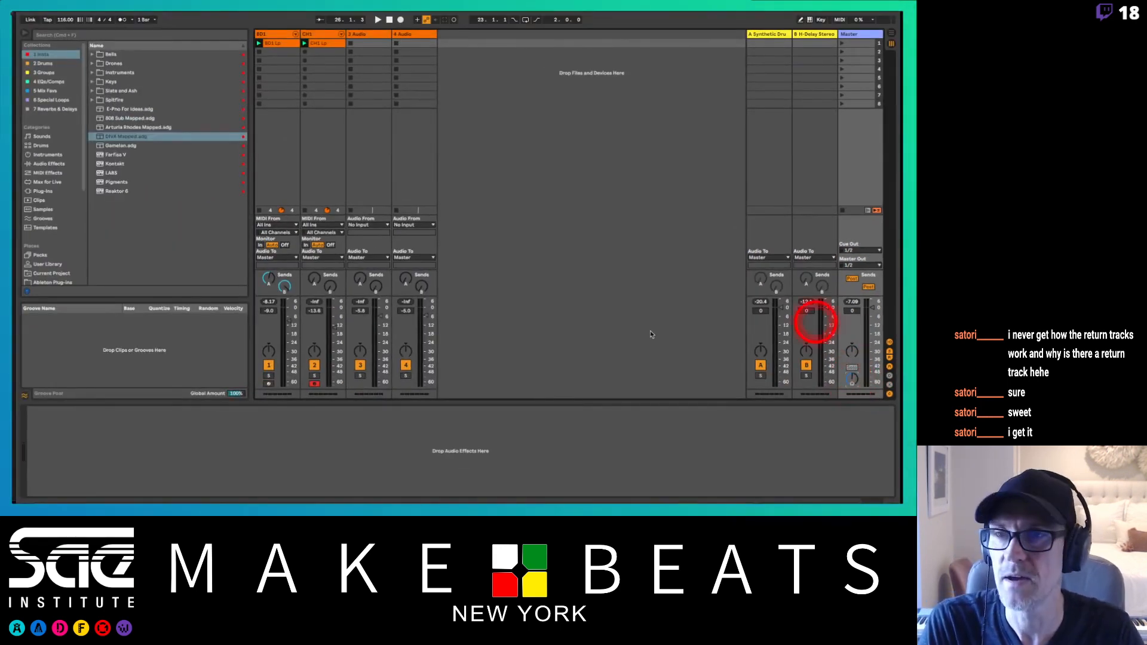
left_click(126, 20)
key("space")
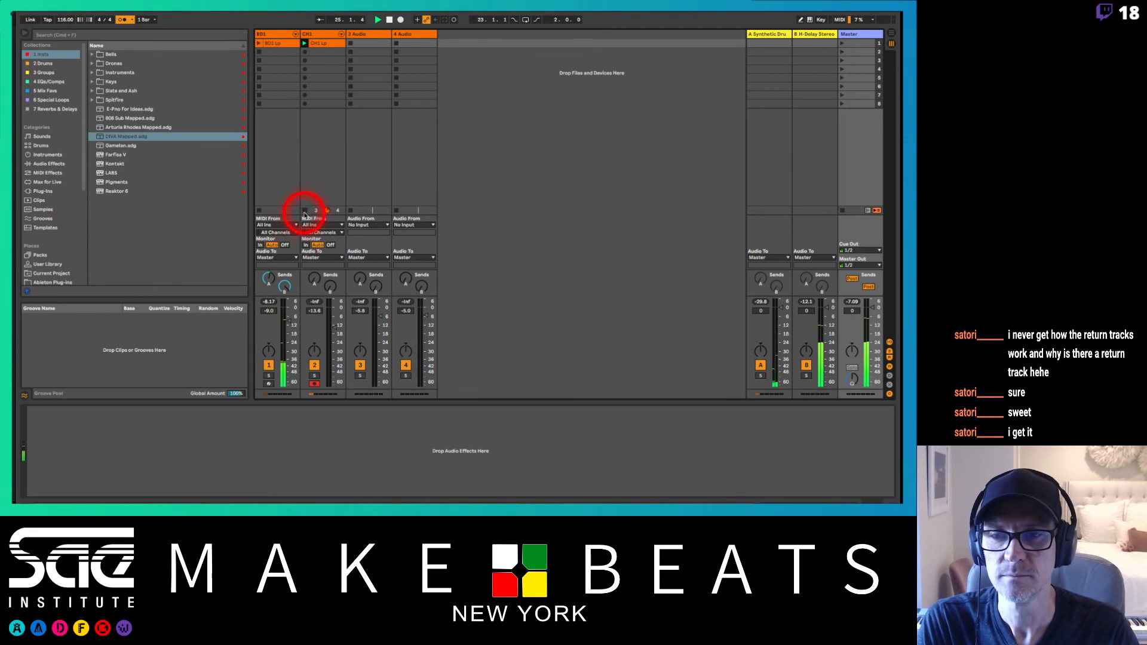
left_click(304, 210)
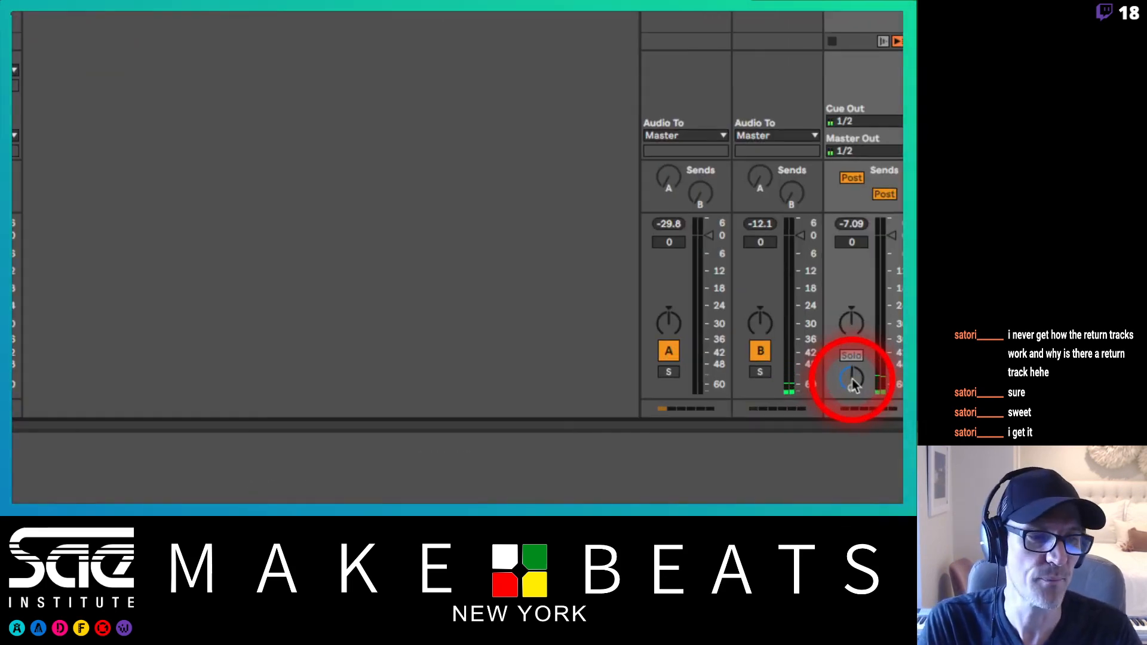
mouse_move(855, 386)
left_mouse_down()
mouse_move(854, 365)
mouse_move(852, 392)
mouse_move(852, 381)
left_mouse_up()
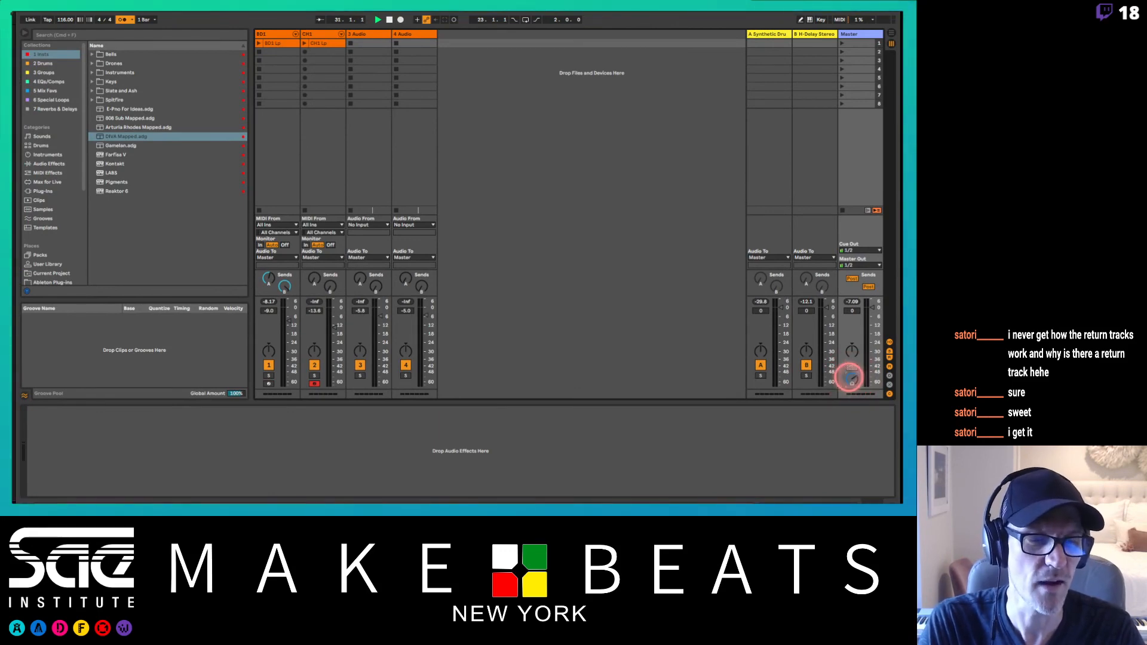
left_click(851, 378)
key("space")
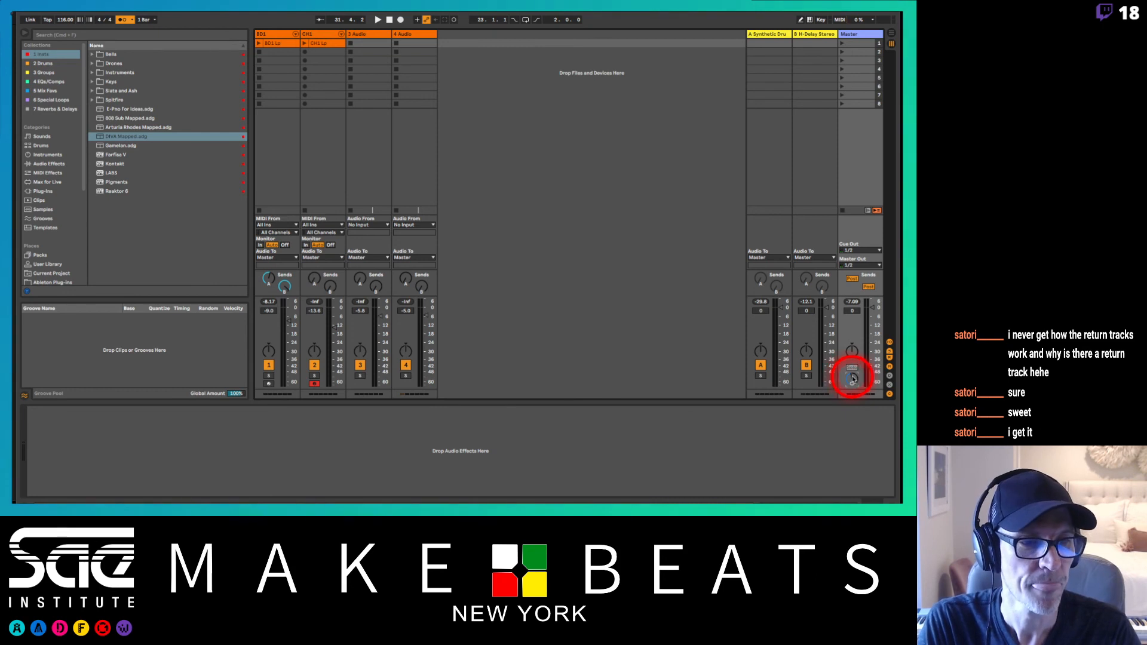
left_click(858, 311)
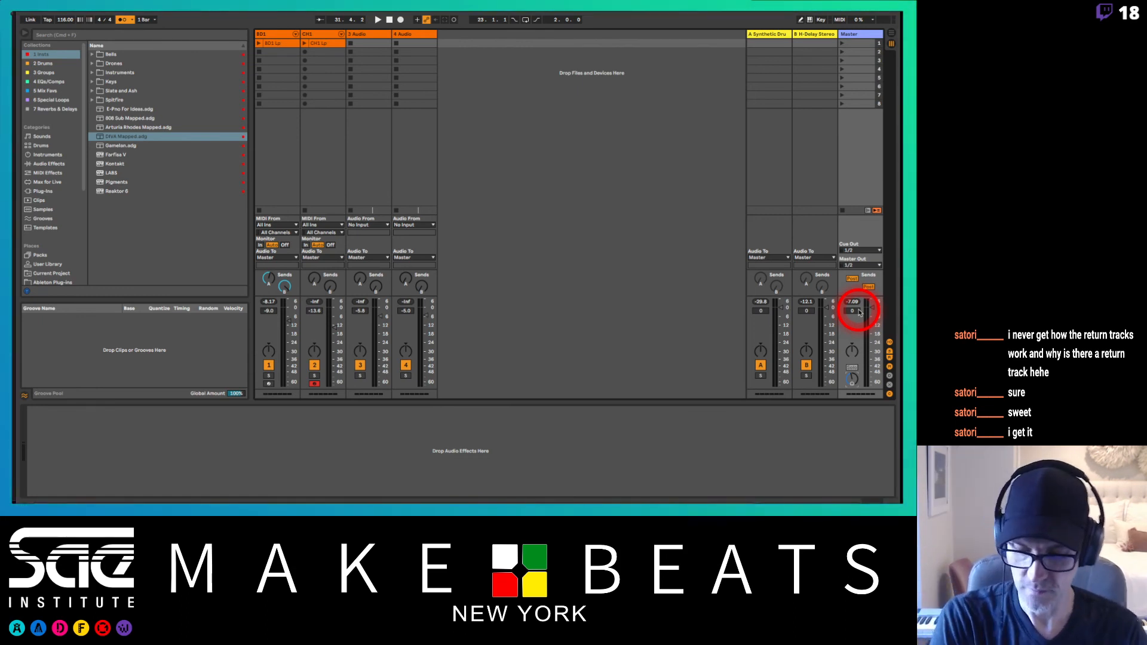
Step: Switch to the class attendance spreadsheet and bring the OBS window into view with its streaming and recording controls
key("super+Tab")
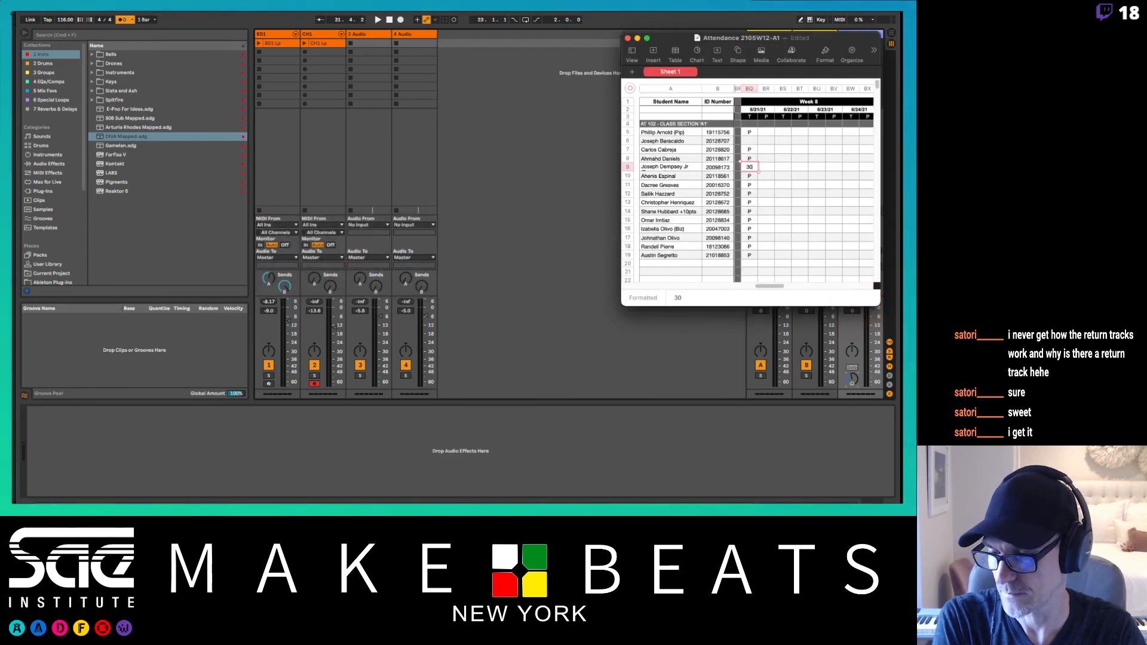
key("super+Tab")
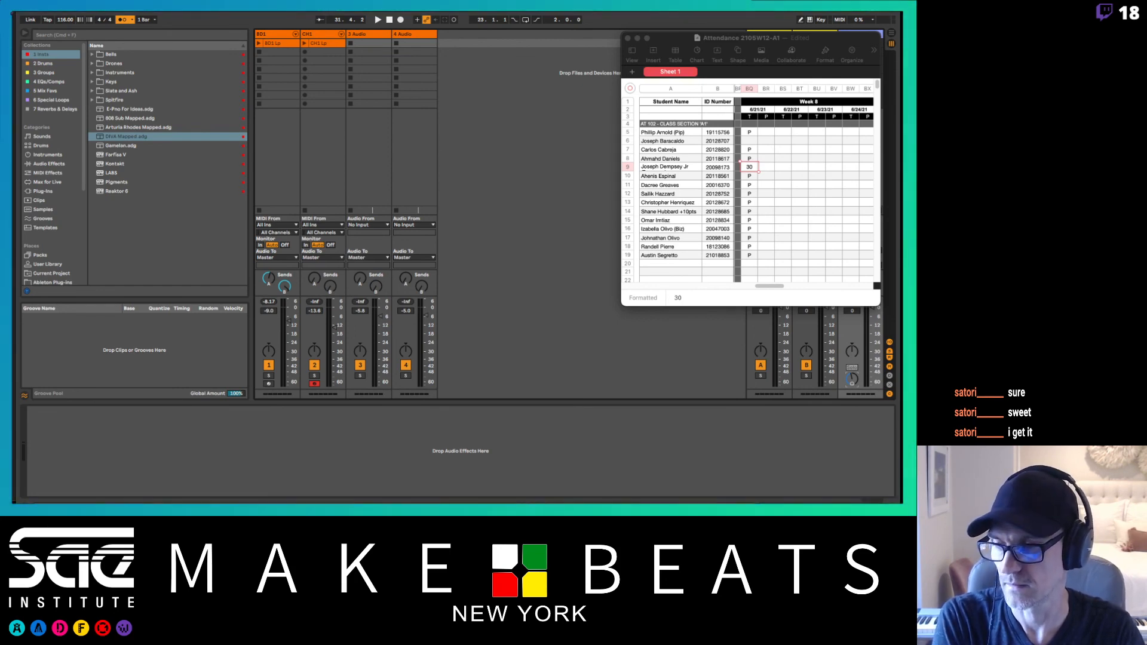
left_click_drag(14, 501, 161, 157)
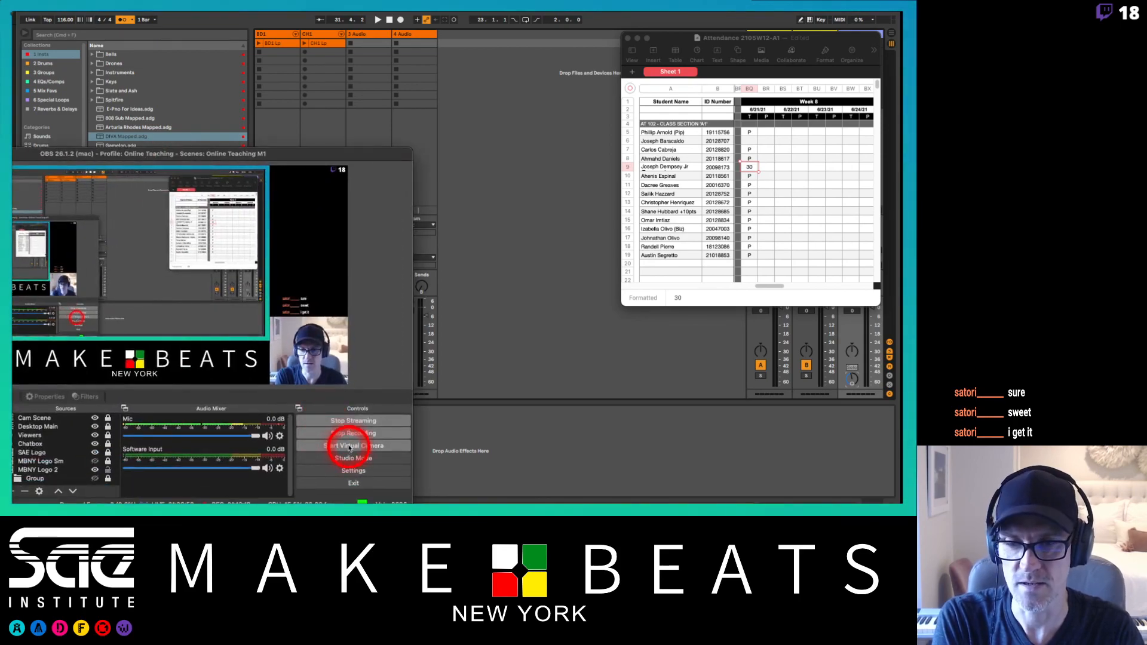